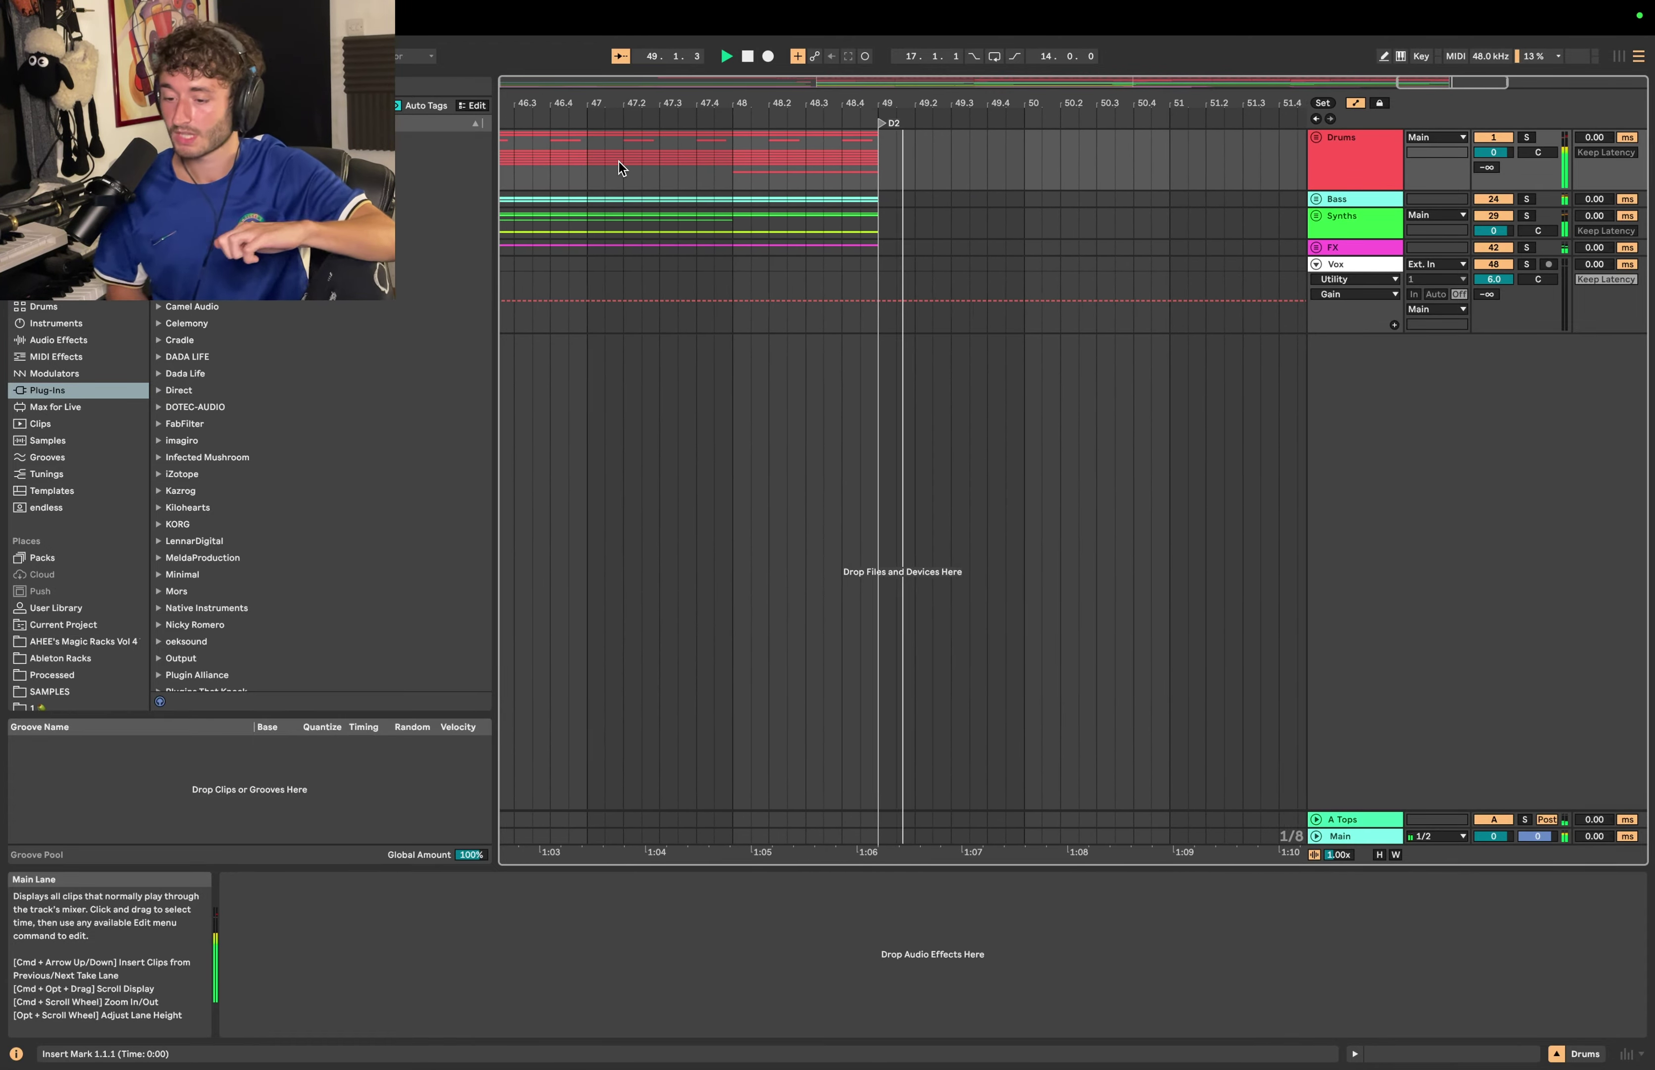
# Step: Stop playback, fit the whole arrangement in view and examine the notes of the verse's four Intro Bass clips
pyautogui.press('space')
pyautogui.press('w')
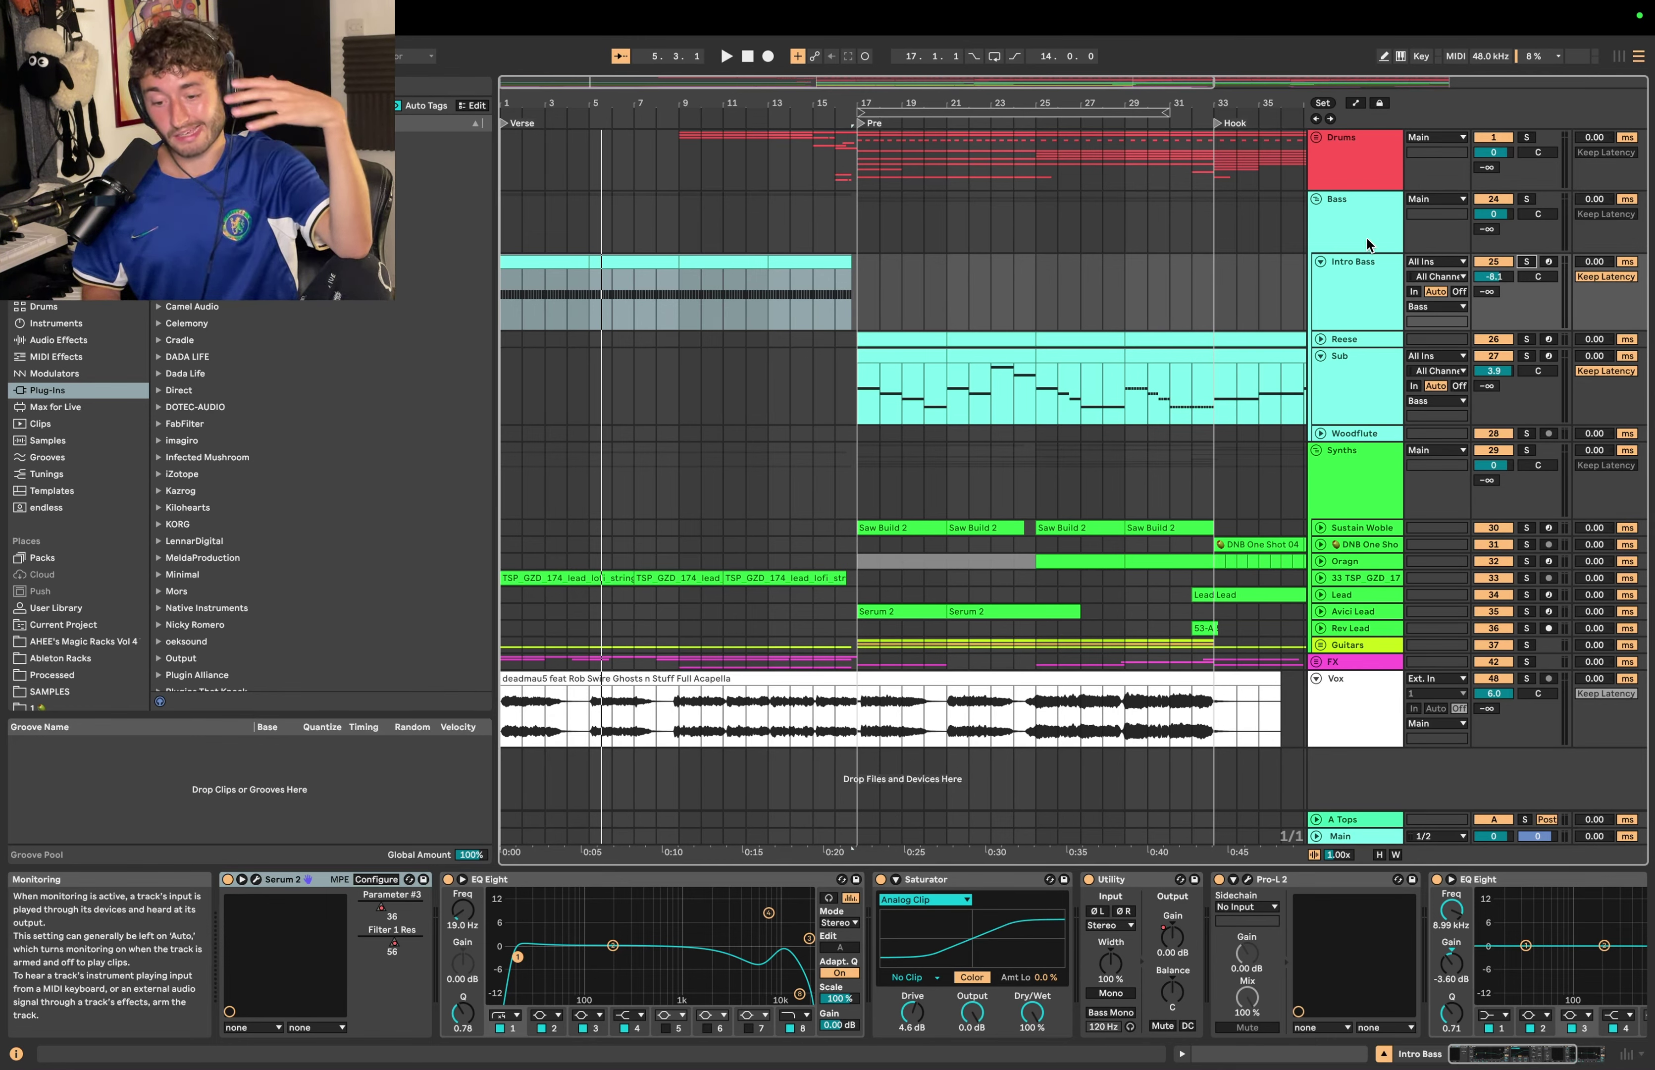
pyautogui.click(812, 255)
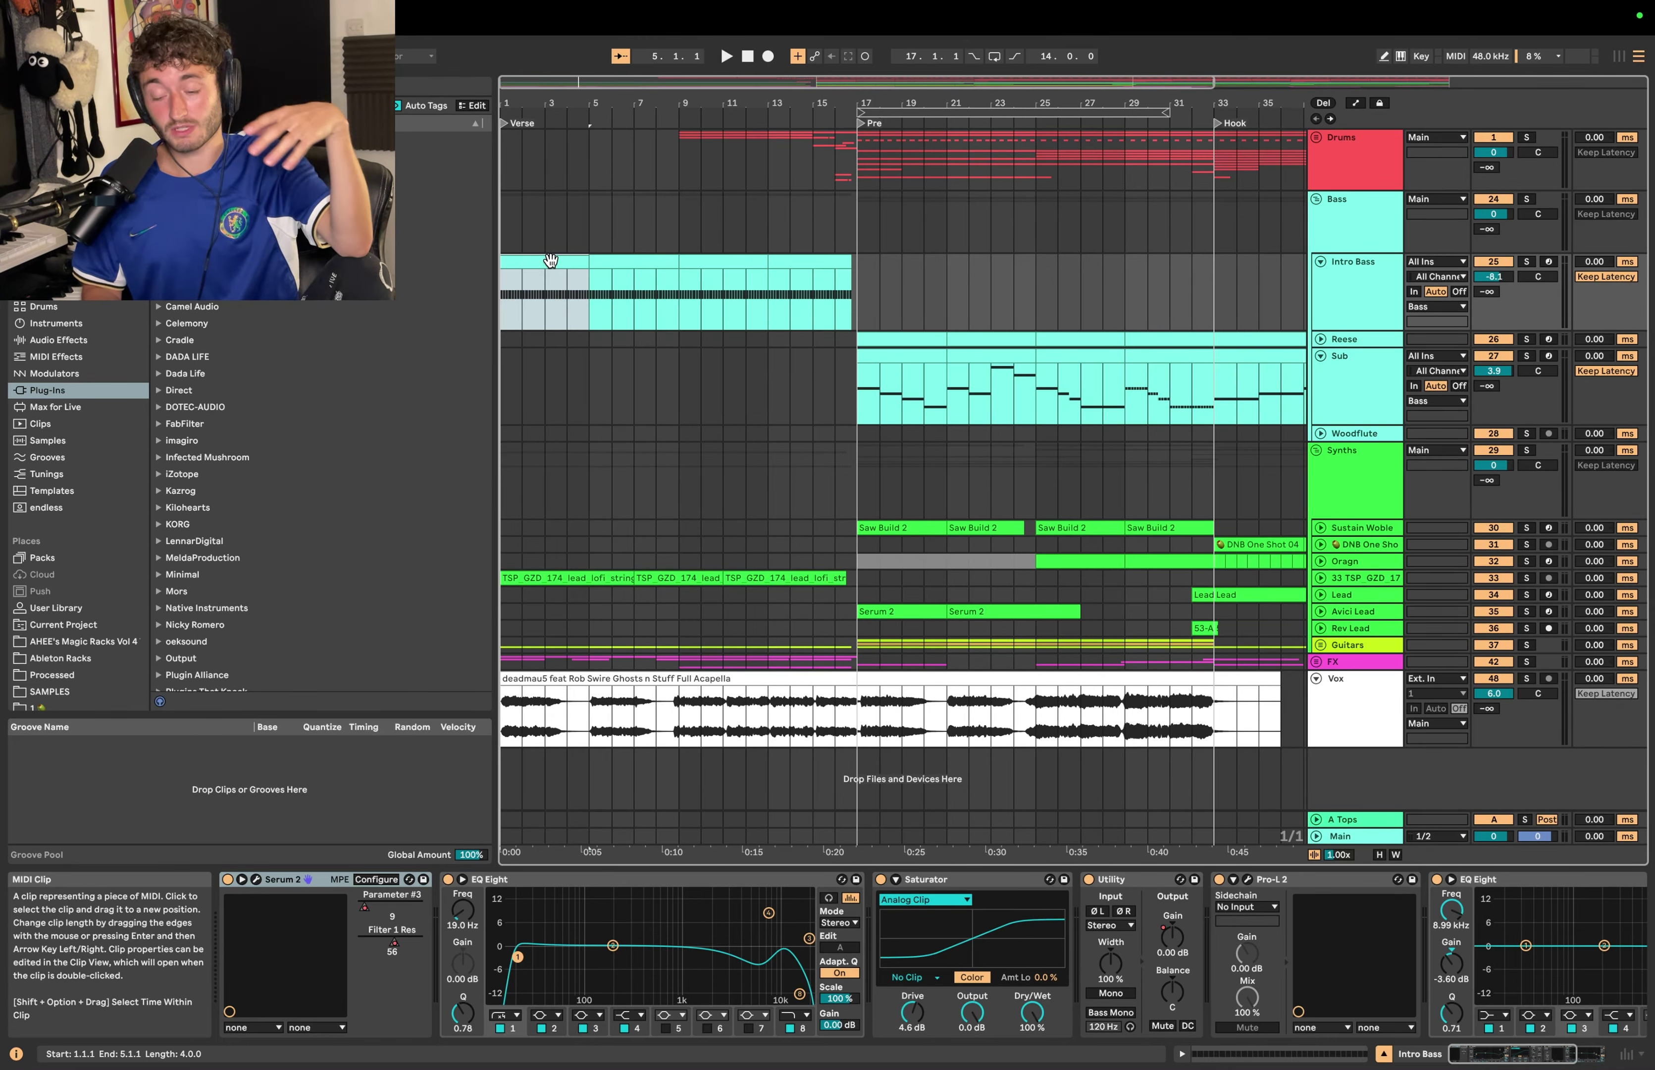
pyautogui.doubleClick(820, 264)
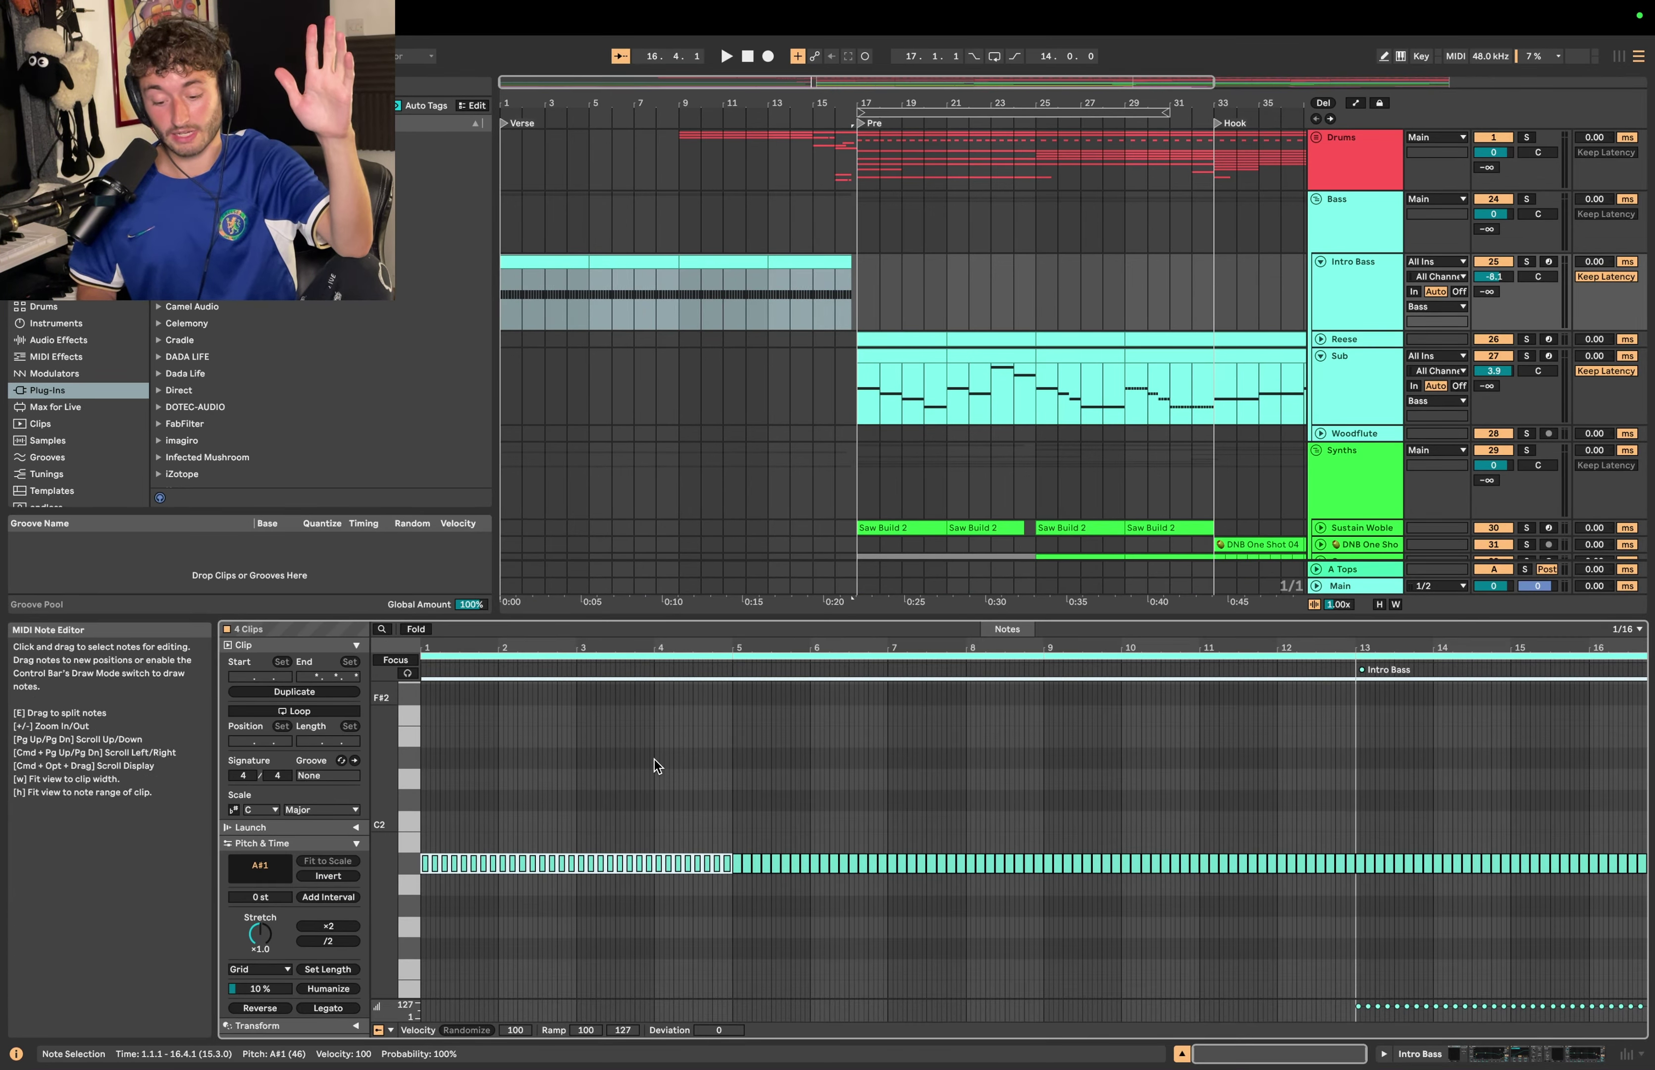
pyautogui.click(427, 801)
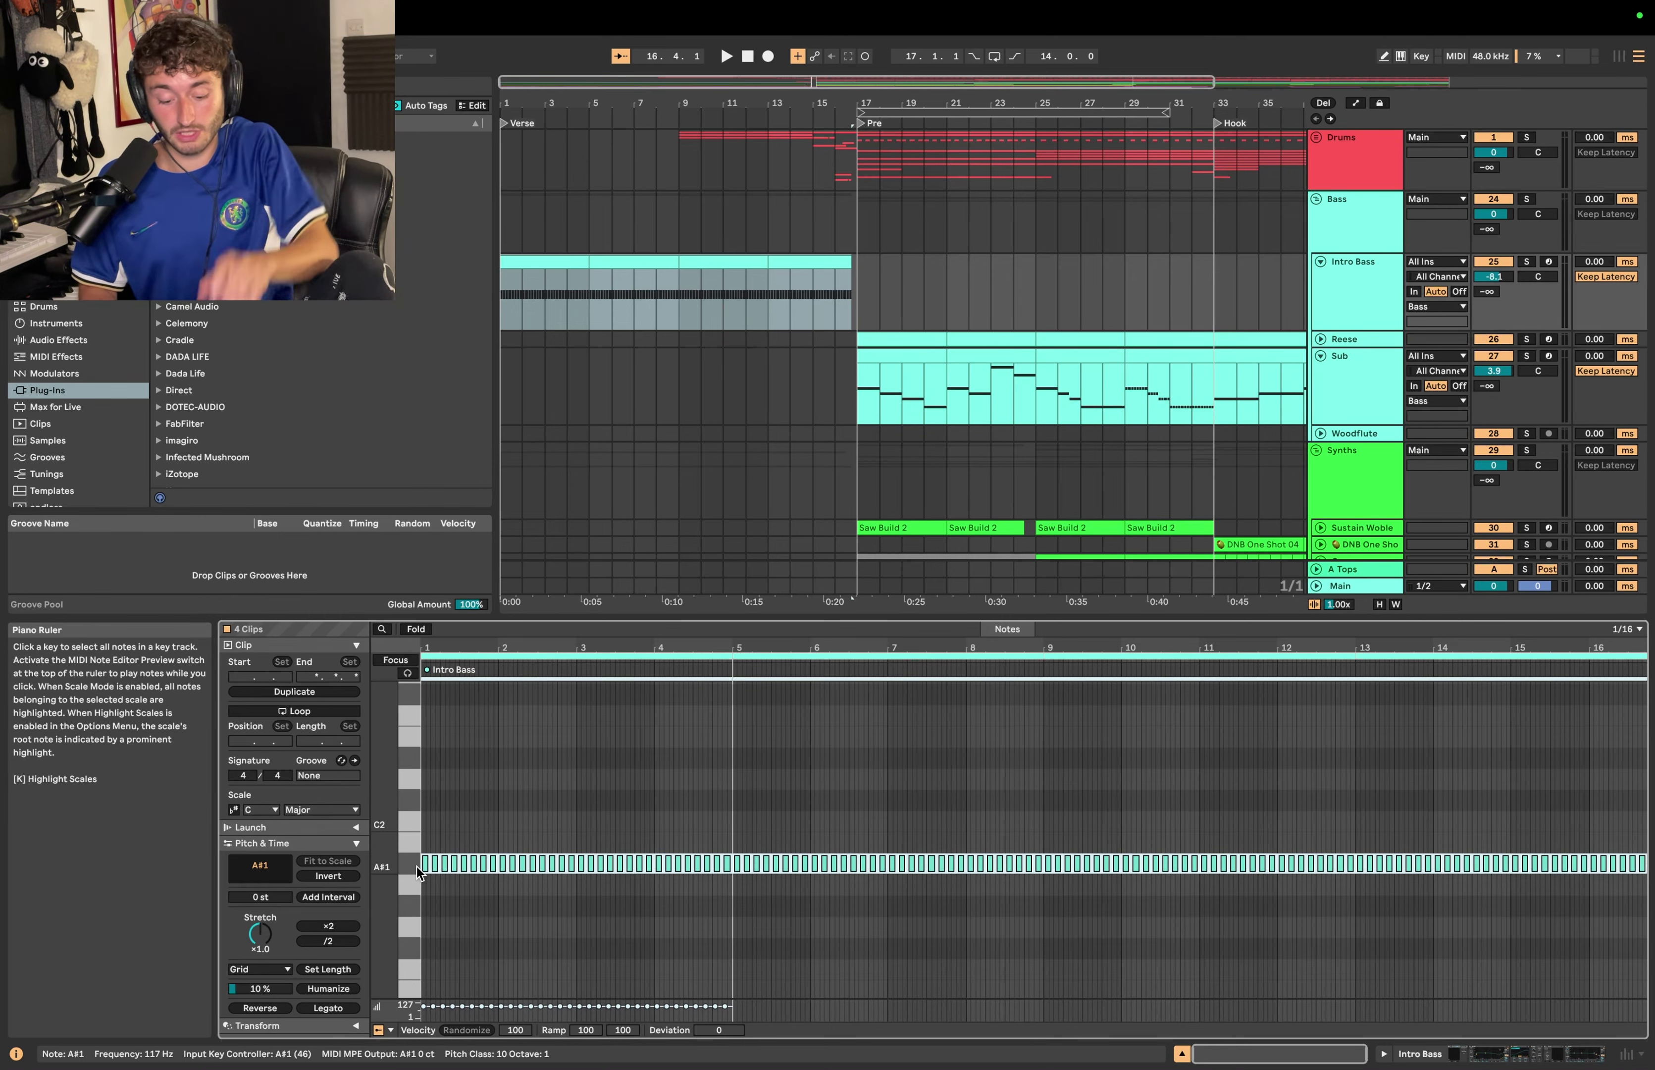
# Step: Play the verse from bar 1 with the Intro Bass device chain displayed, enlarging the view of its first clip
pyautogui.press('space')
pyautogui.hotkey('shift', 'Tab')
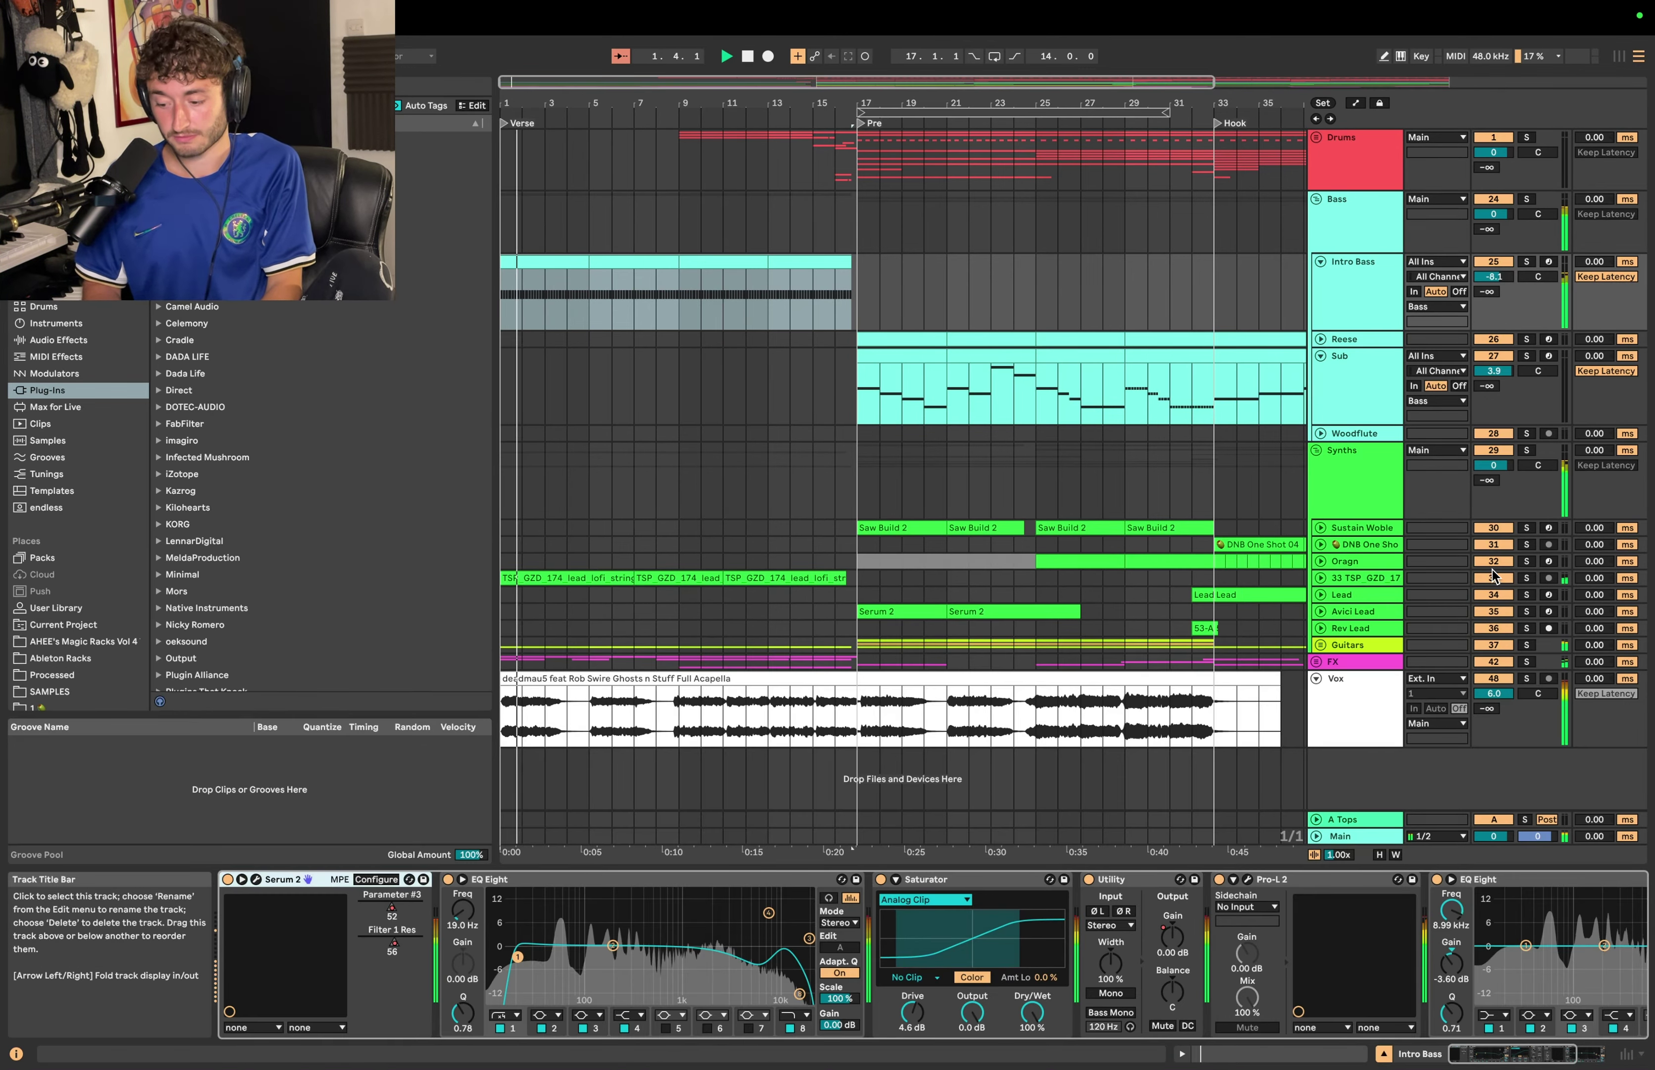
pyautogui.click(533, 261)
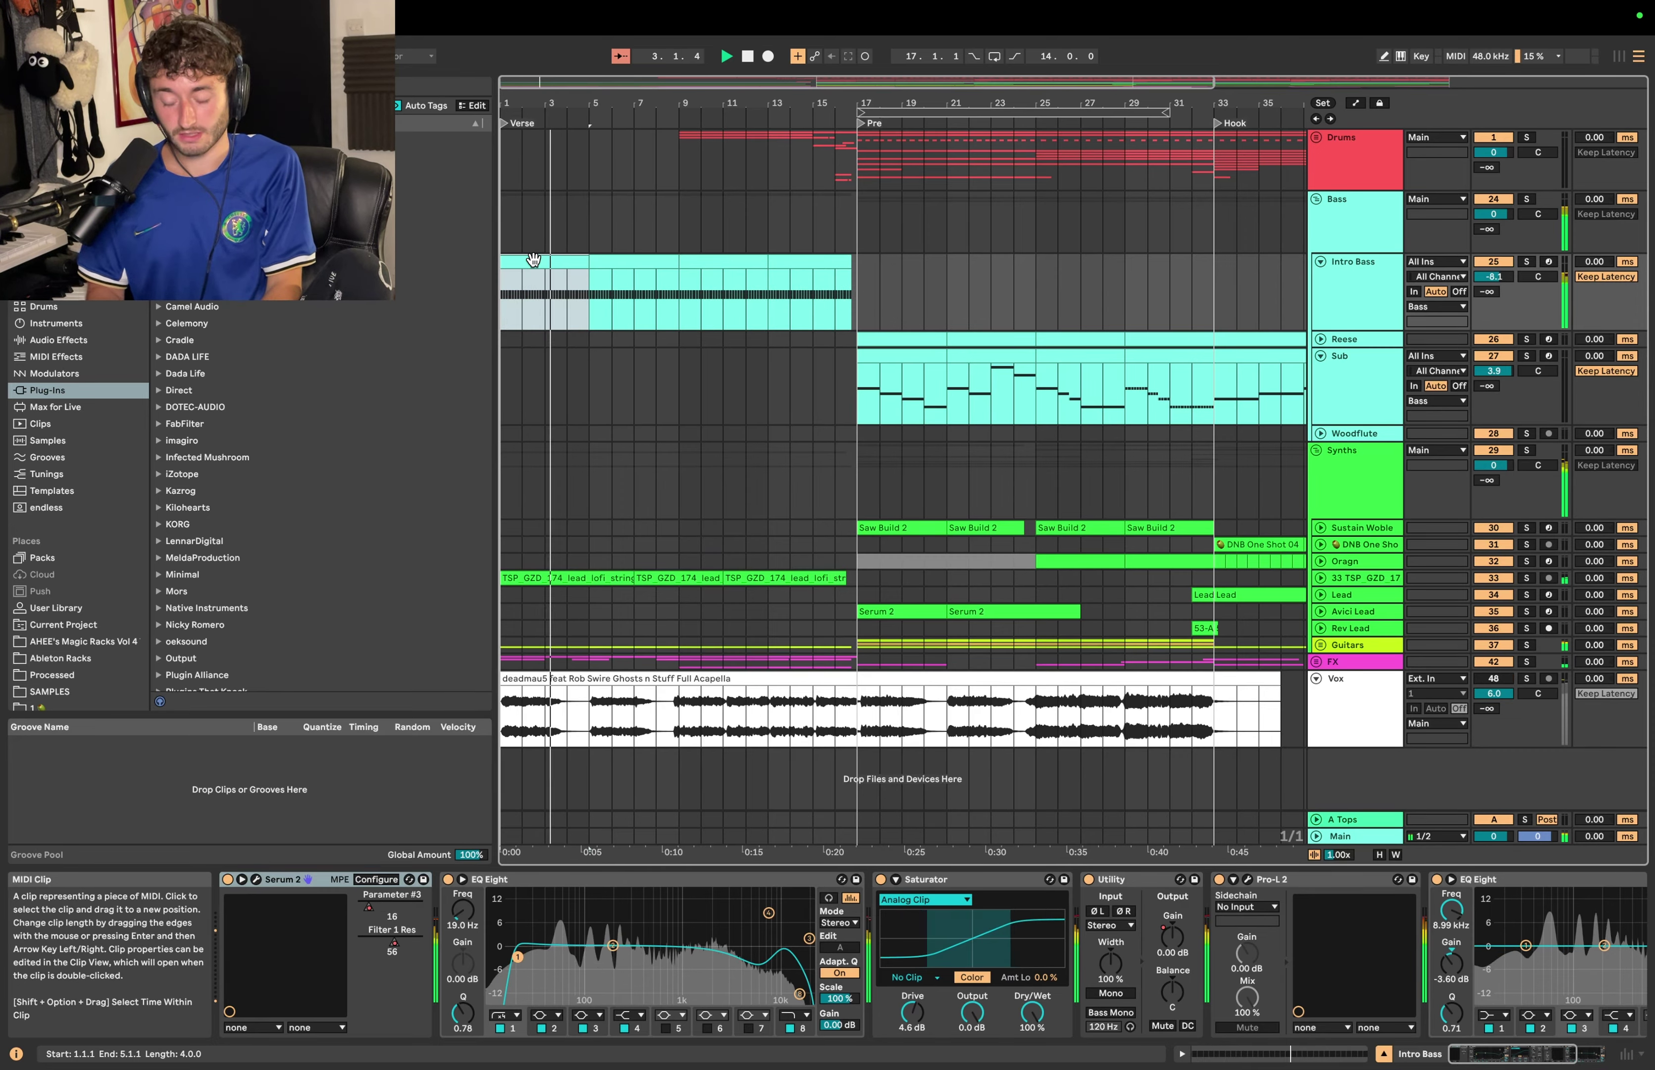
pyautogui.scroll(3, 532, 259)
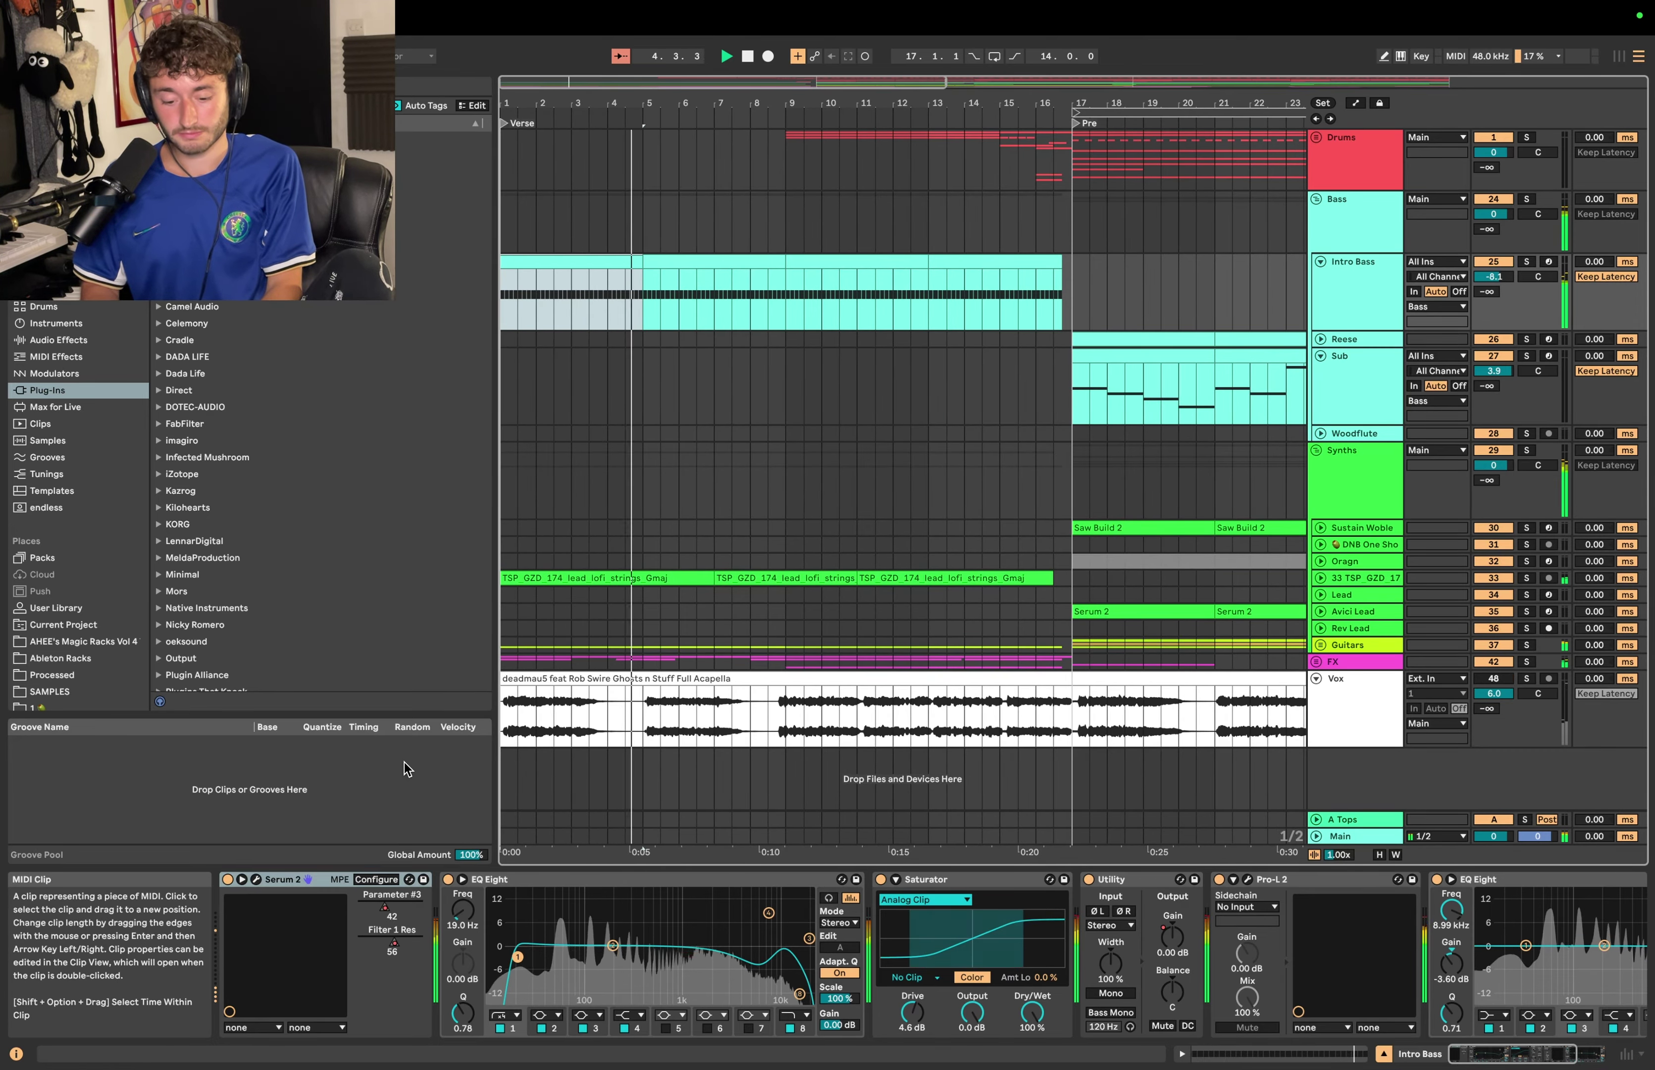
pyautogui.press('space')
# Step: Examine the Intro Bass's Serum 2 patch: its oscillators, its effects rack down to the reverb and the Env 1 decay
pyautogui.click(257, 880)
pyautogui.moveTo(684, 277); pyautogui.dragTo(837, 204)
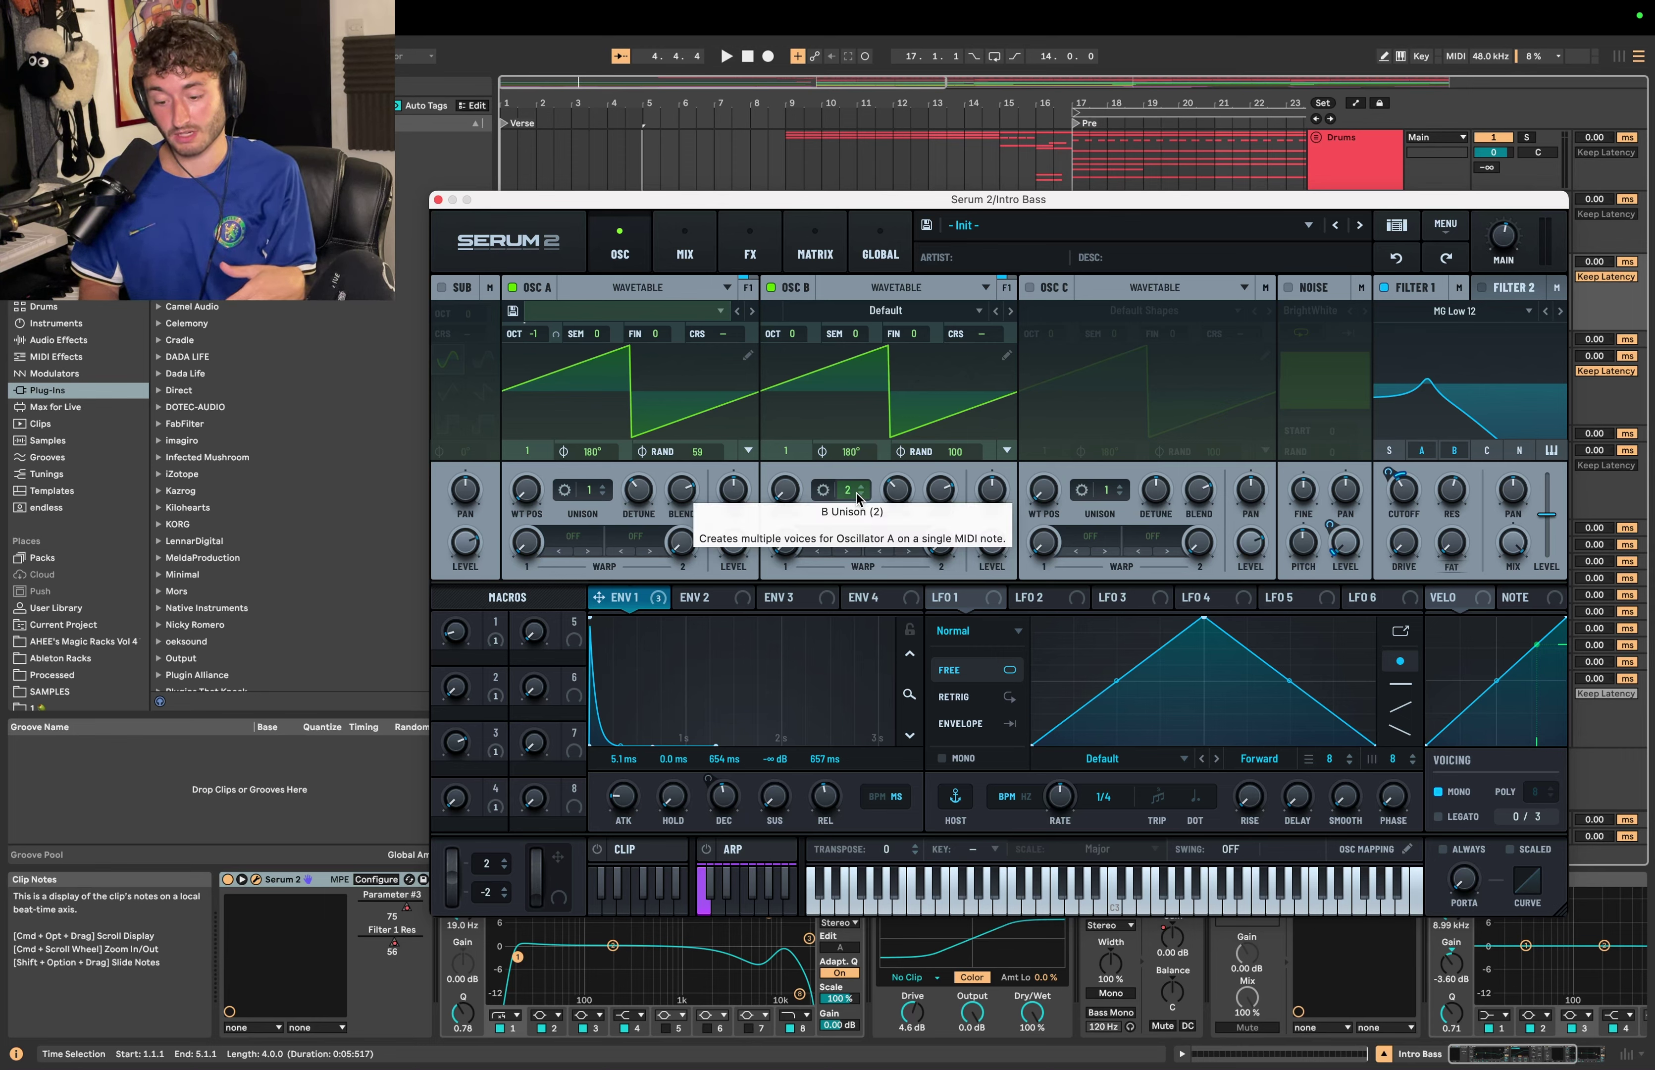
pyautogui.click(750, 249)
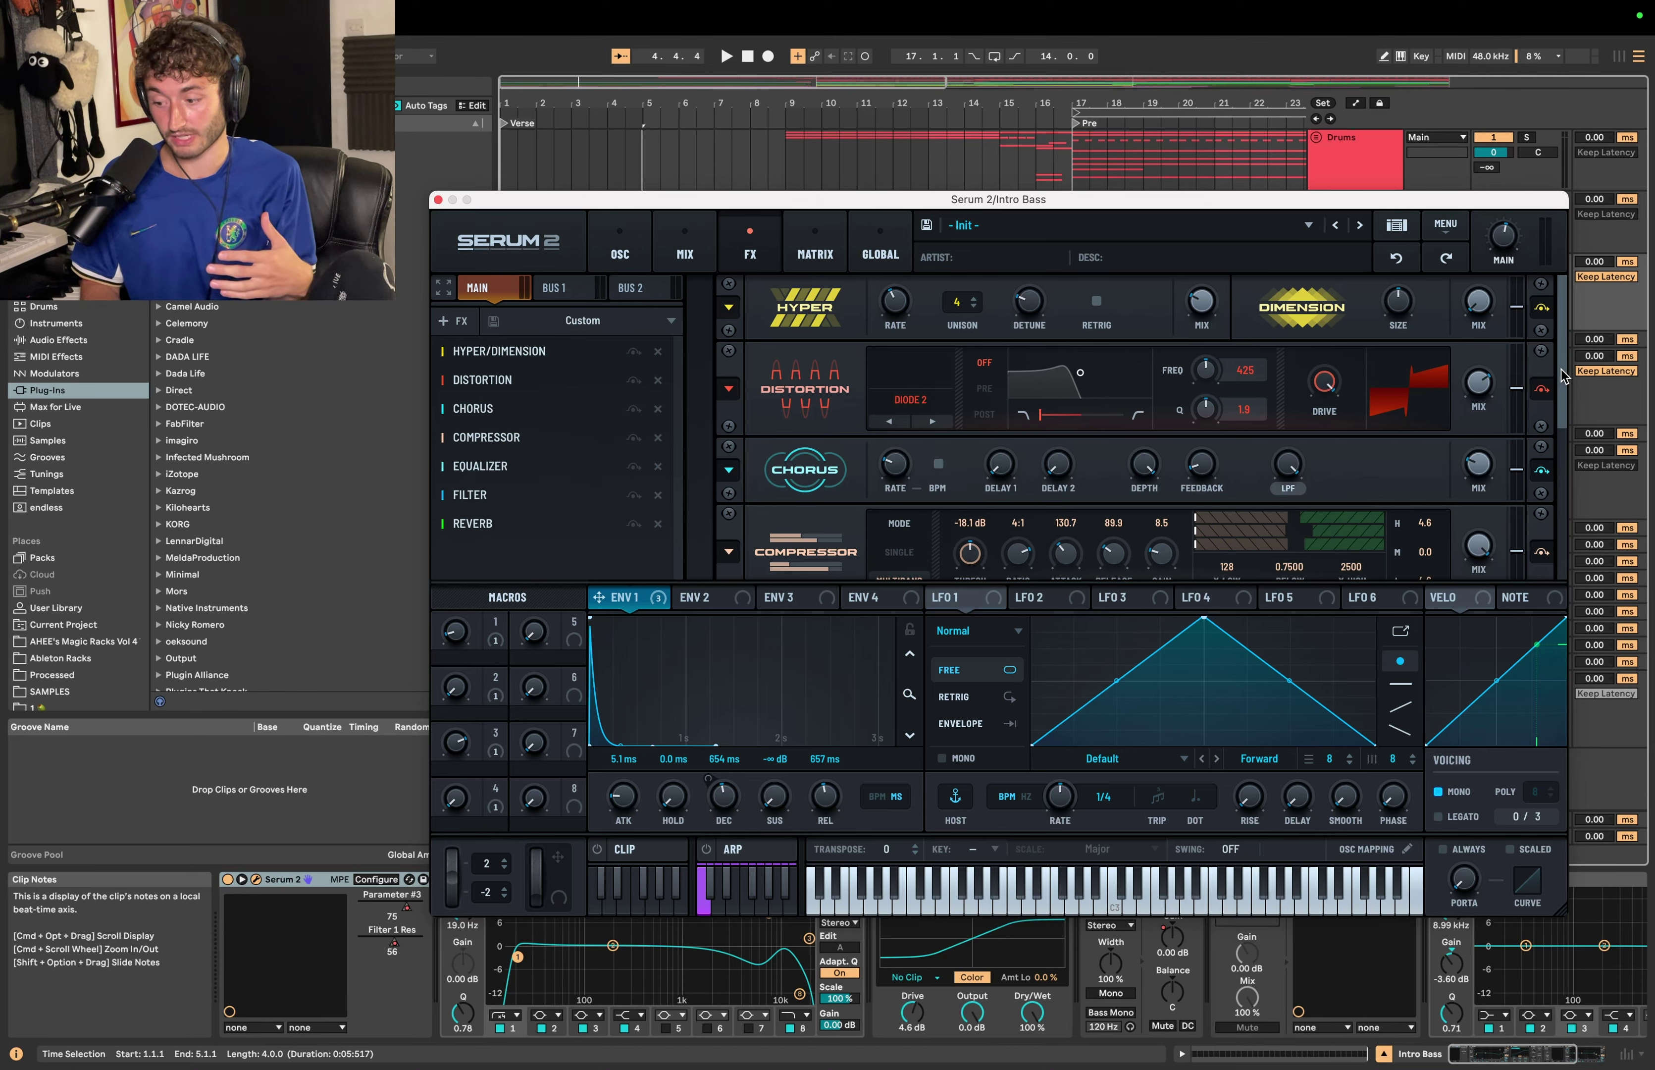
pyautogui.moveTo(1561, 374); pyautogui.dragTo(1562, 501)
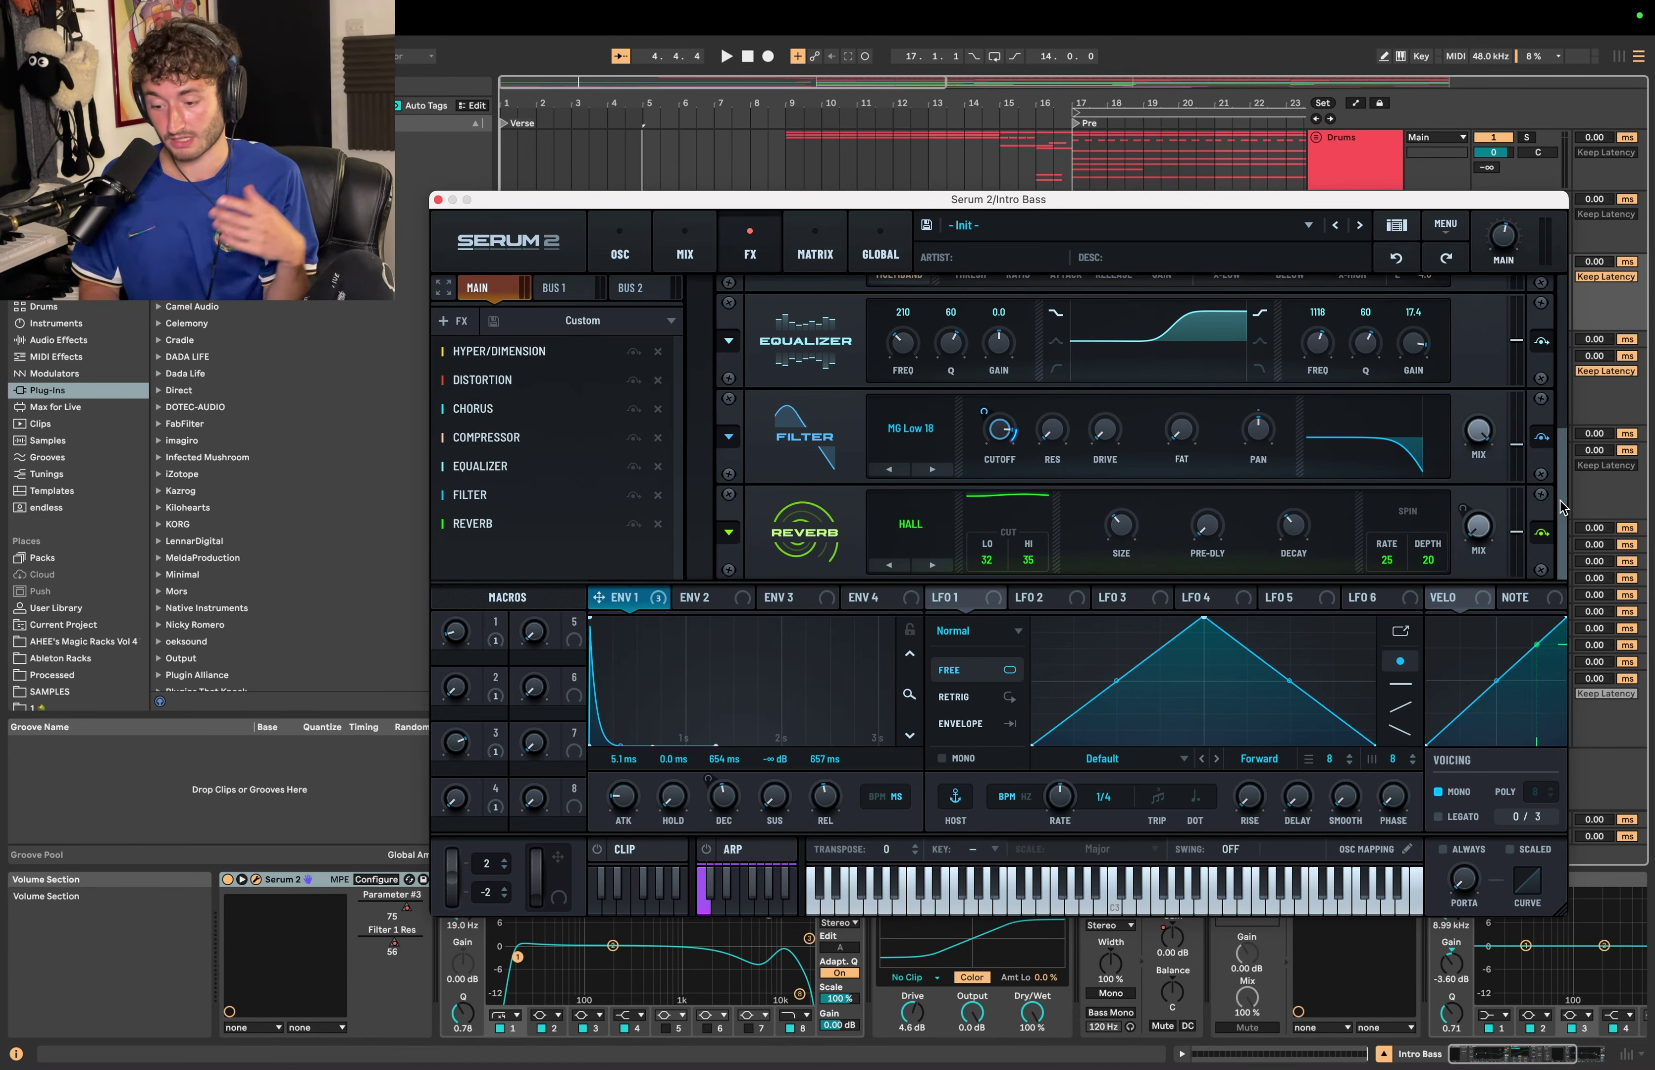
pyautogui.scroll(5, 1562, 513)
pyautogui.click(619, 247)
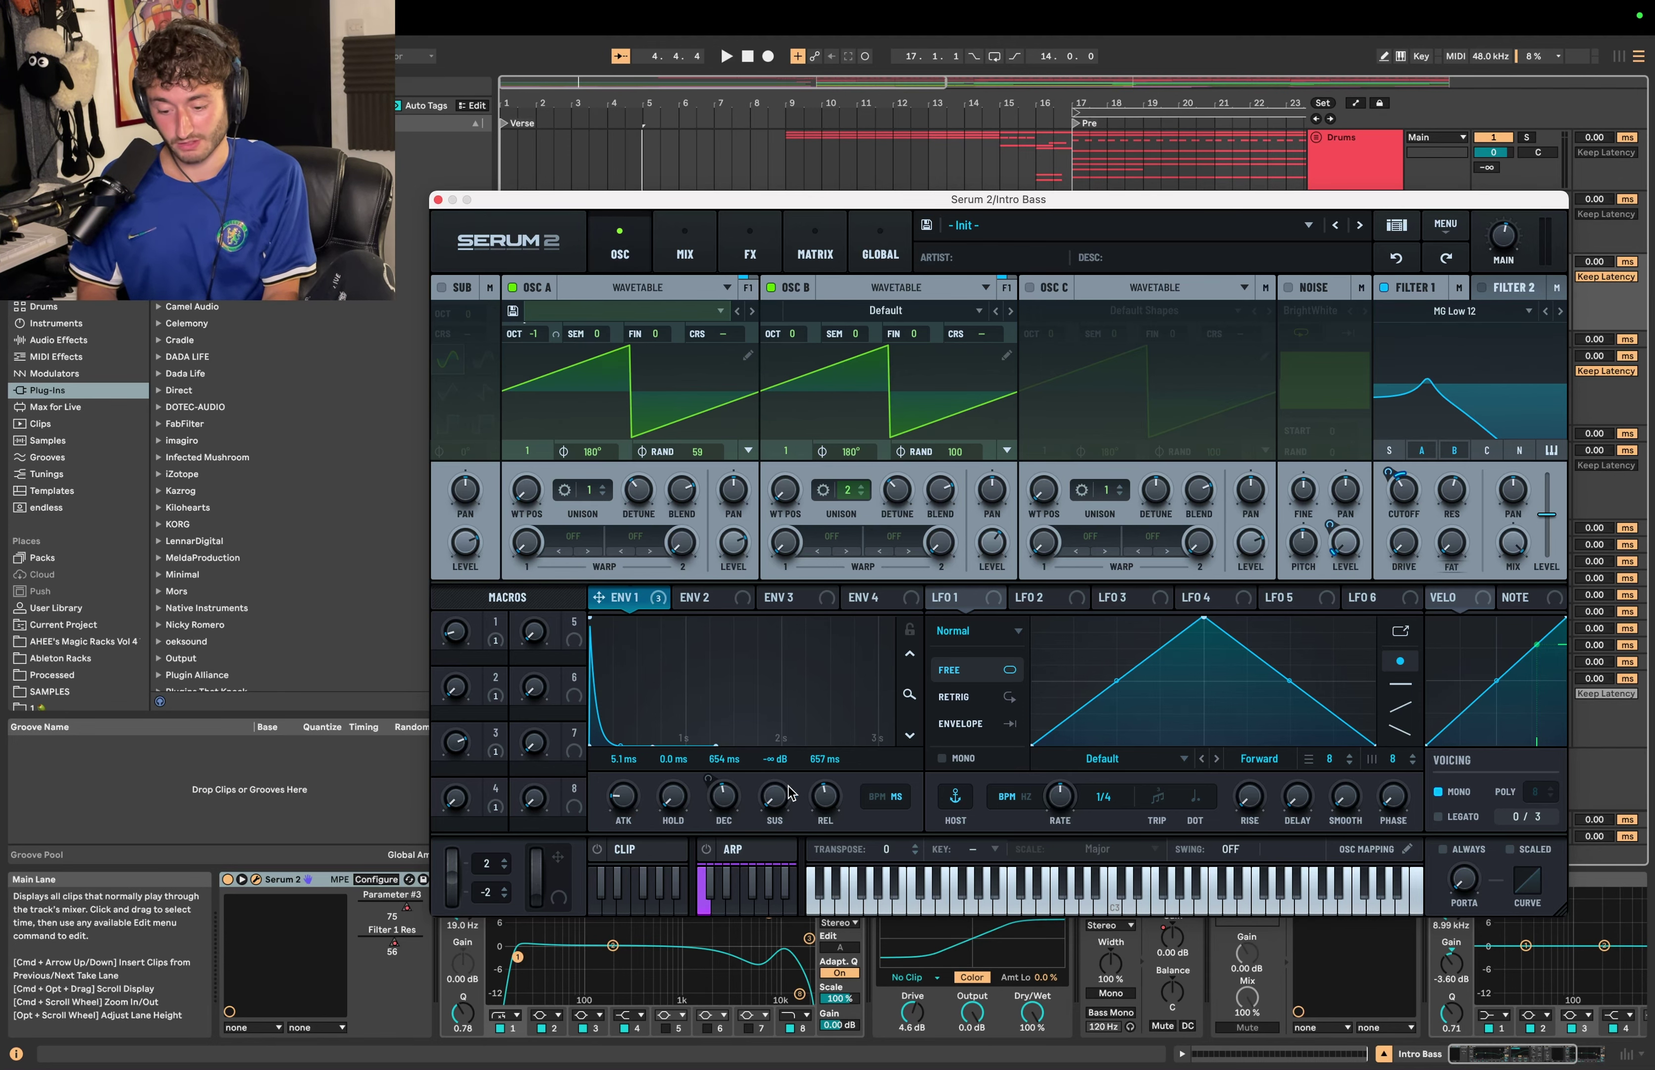
pyautogui.rightClick(723, 802)
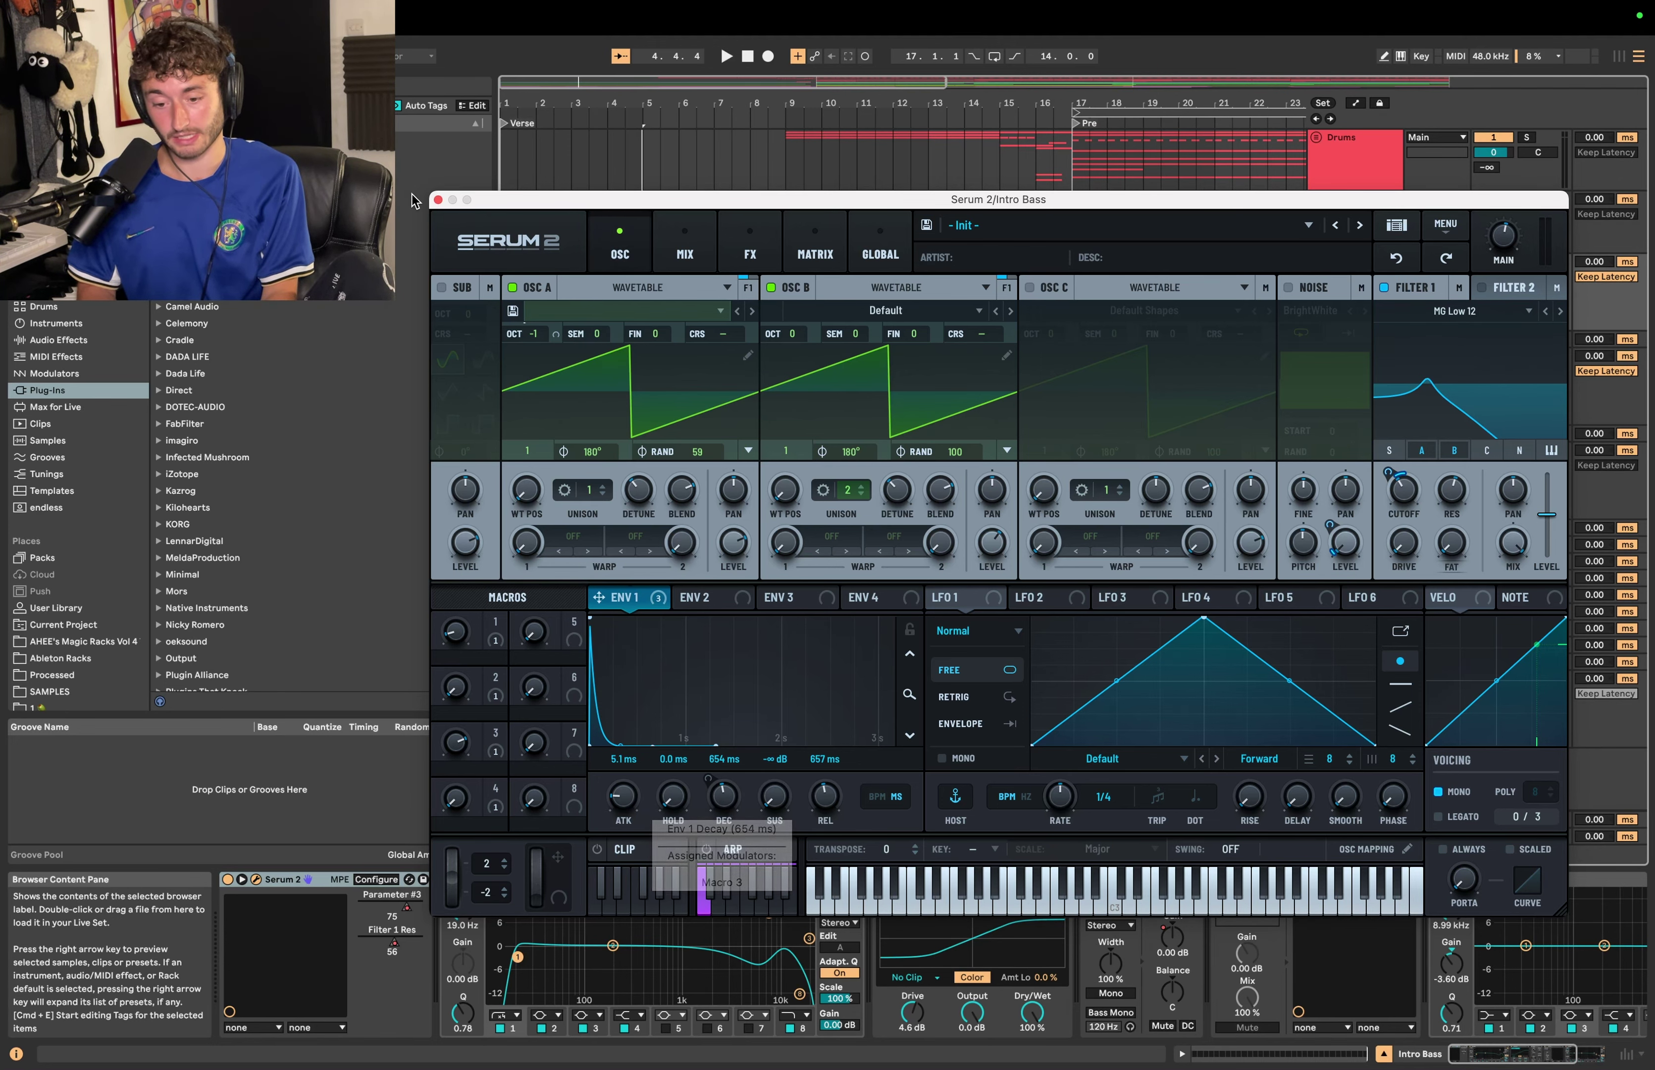
# Step: Close the Serum 2 window, show the automation lanes and play the Intro Bass track soloed
pyautogui.click(438, 200)
pyautogui.press('a')
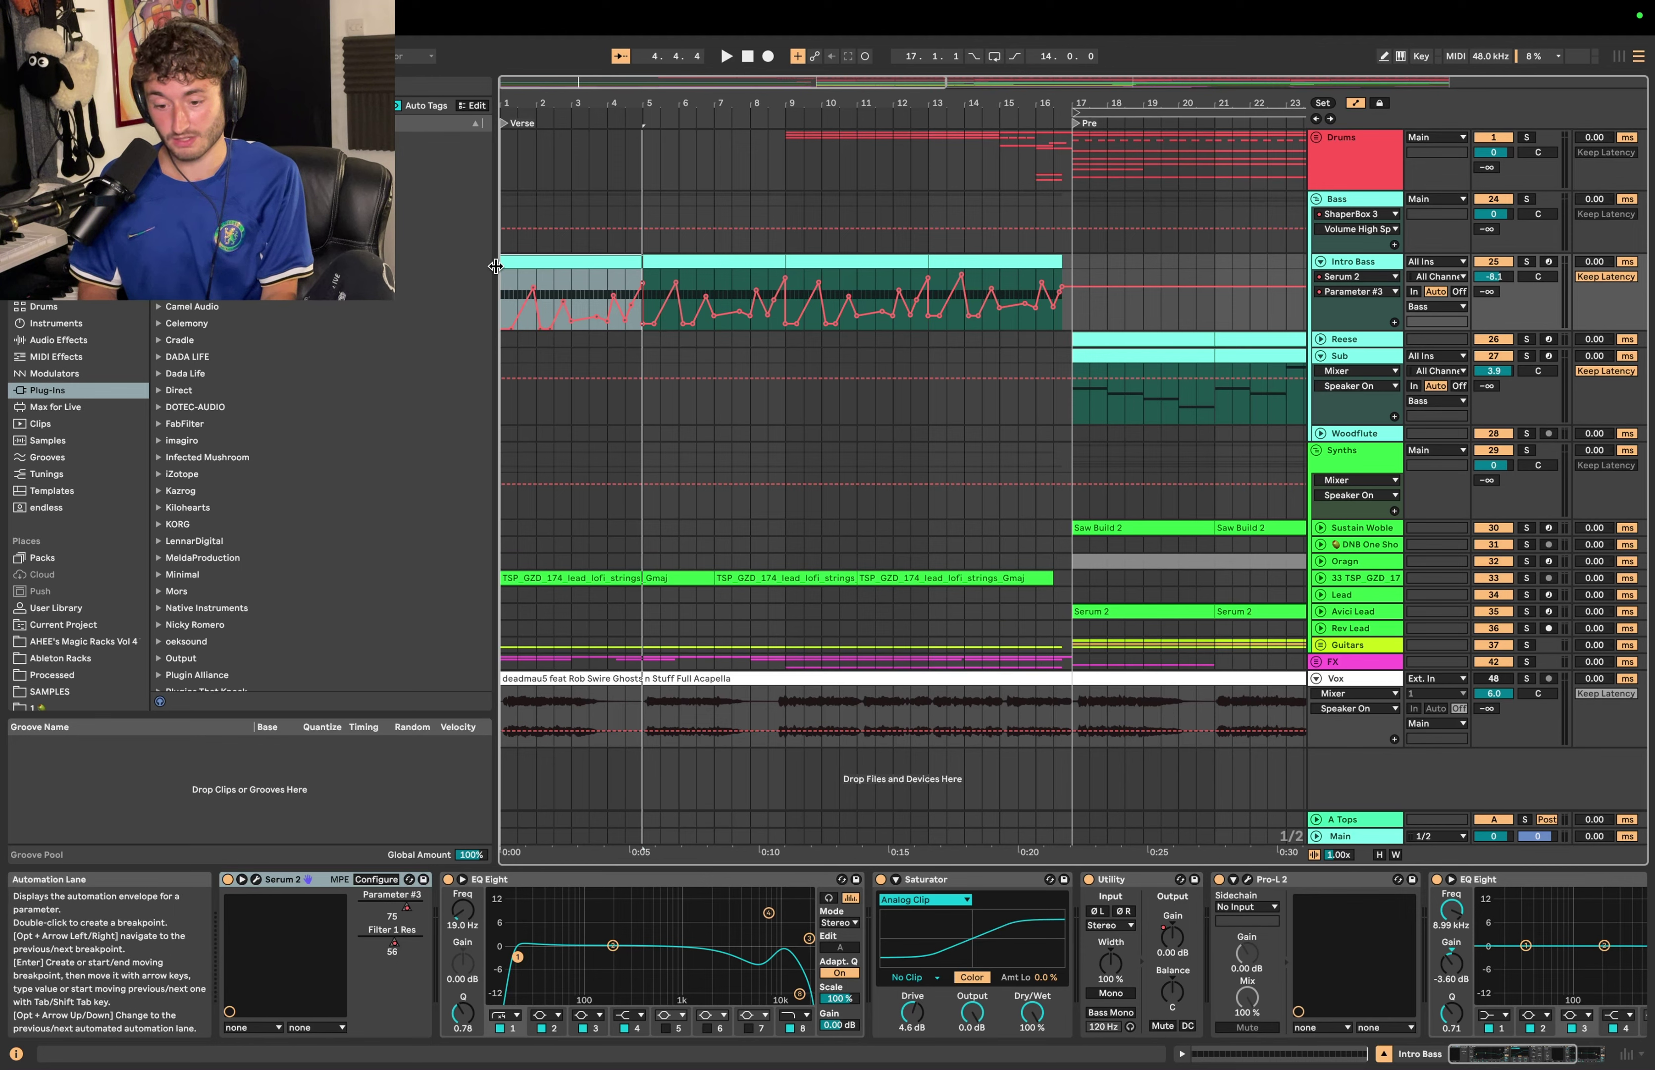
pyautogui.press('space')
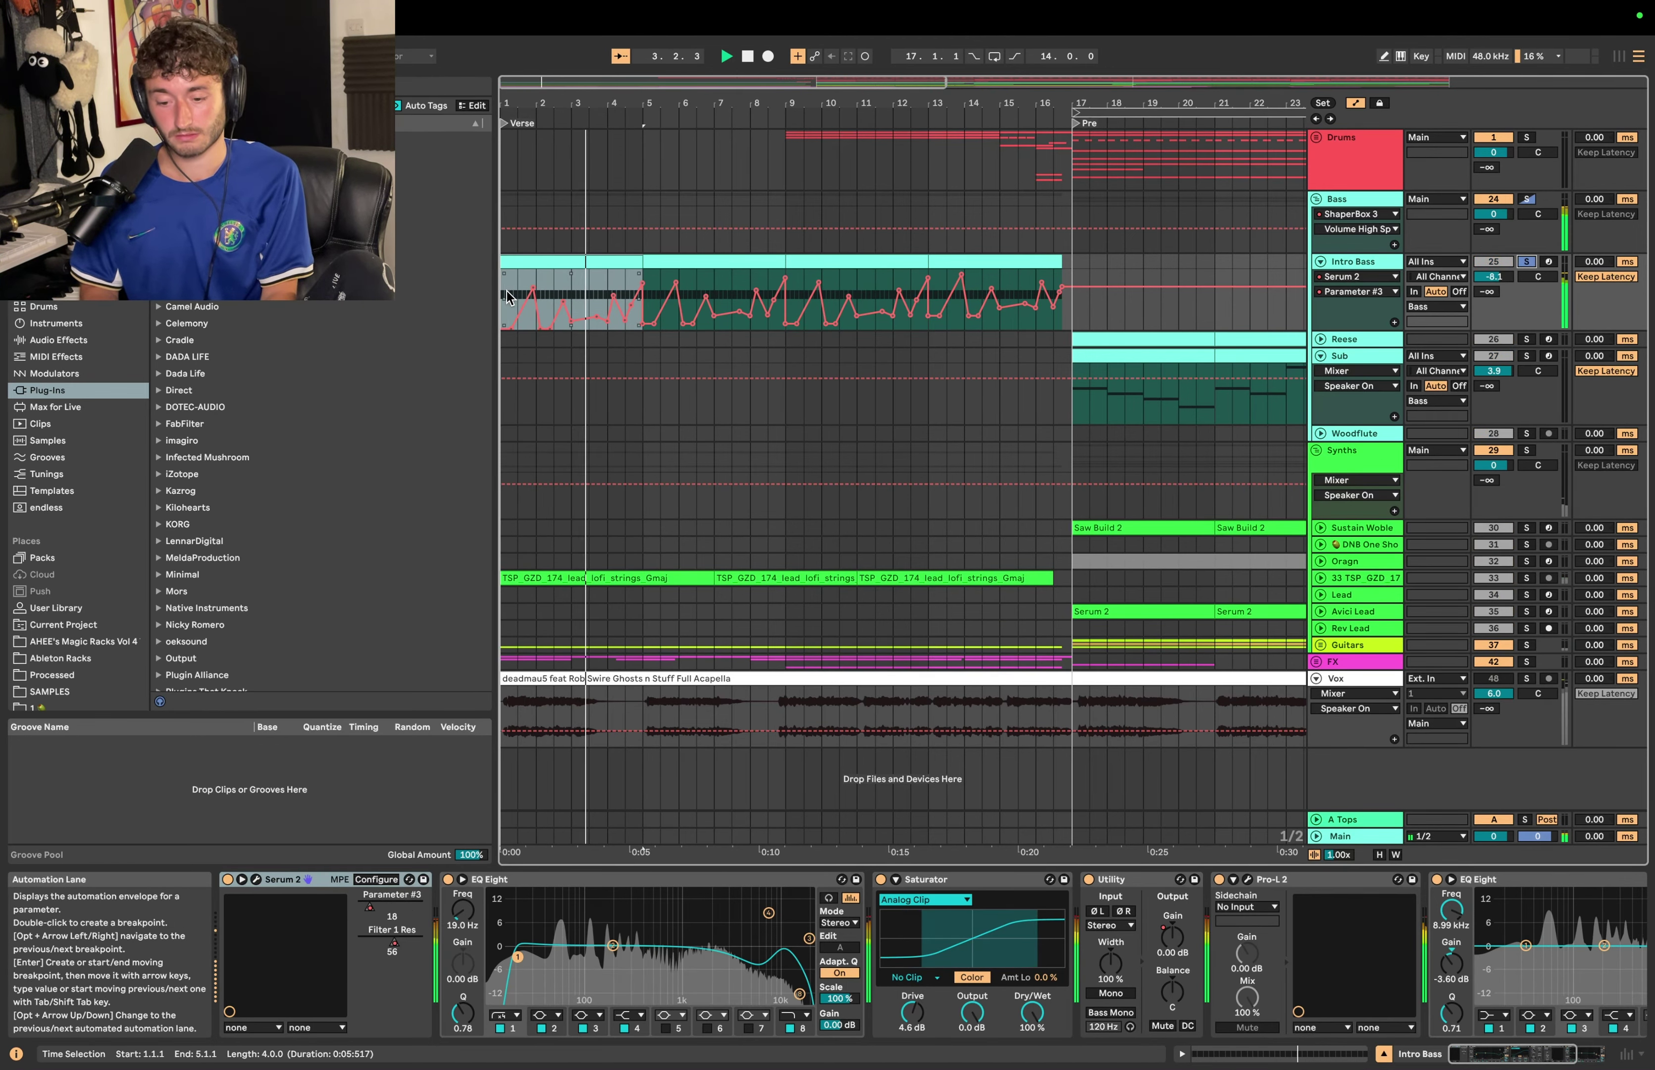
# Step: Remove the Intro Bass Parameter #3 automation from bar 1 to bar 17 and restore it, auditioning the part both ways
pyautogui.keyDown('shift'); pyautogui.click(822, 299); pyautogui.keyUp('shift')
pyautogui.moveTo(823, 299); pyautogui.dragTo(1069, 299)
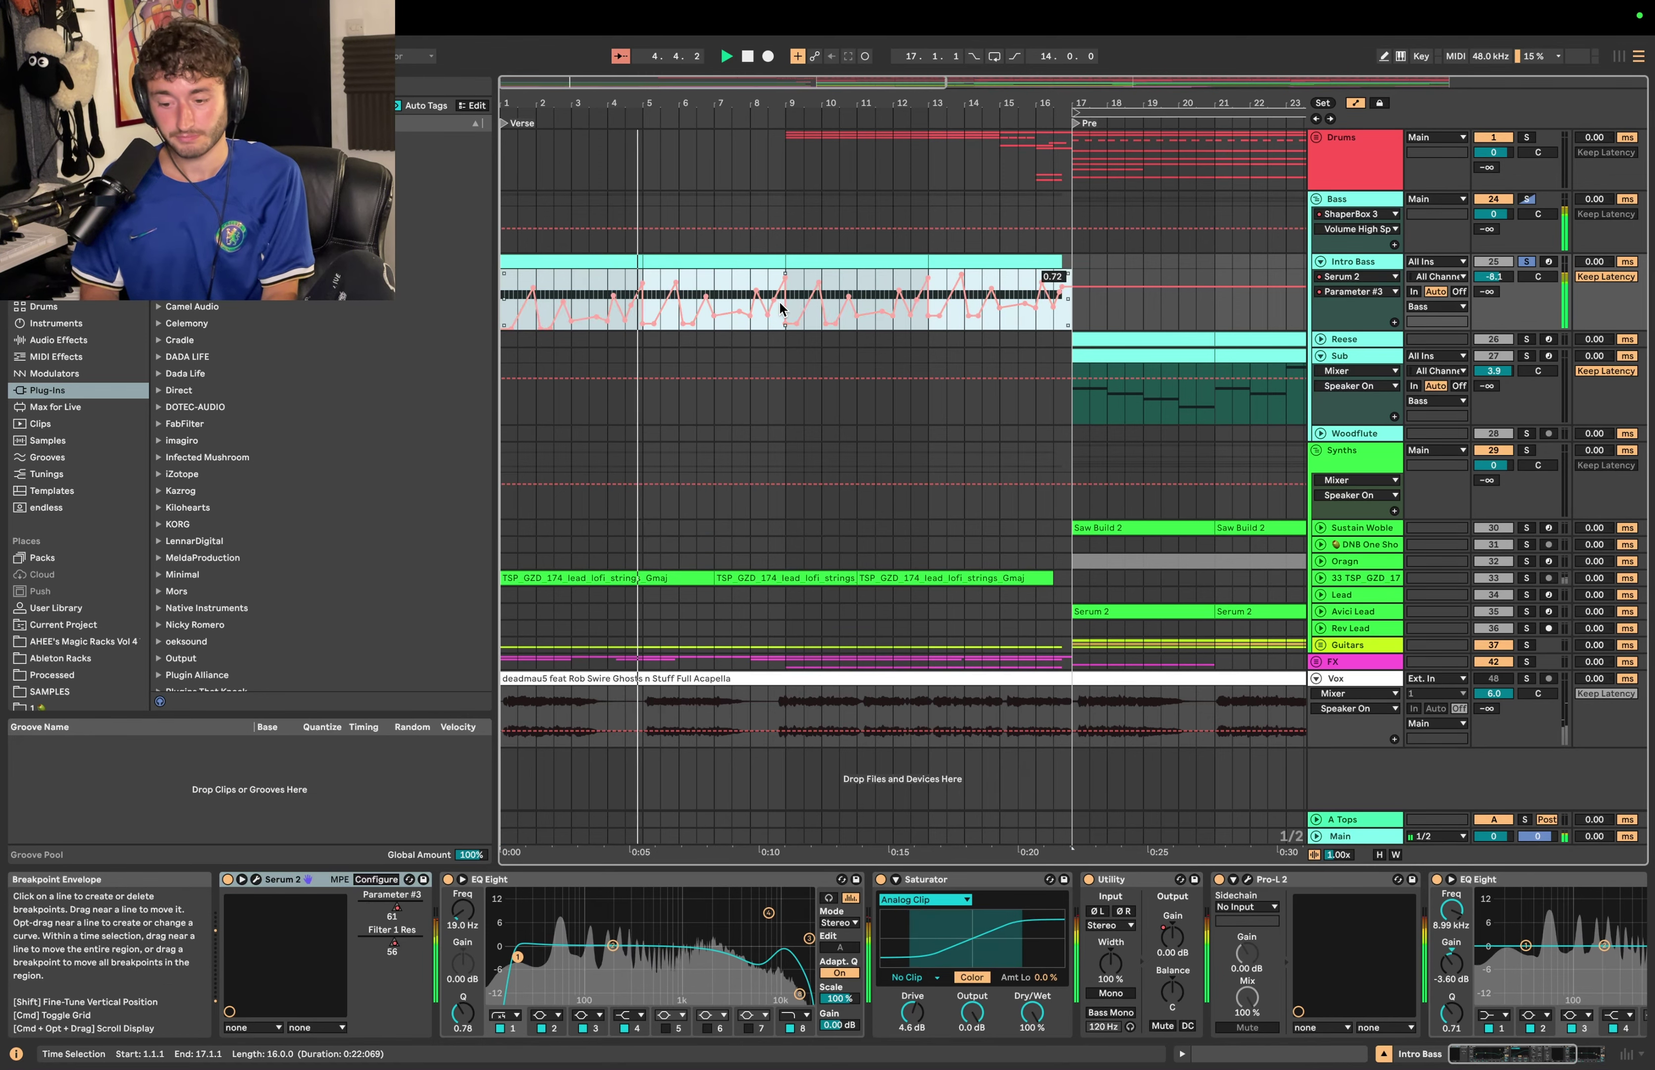
pyautogui.press('space')
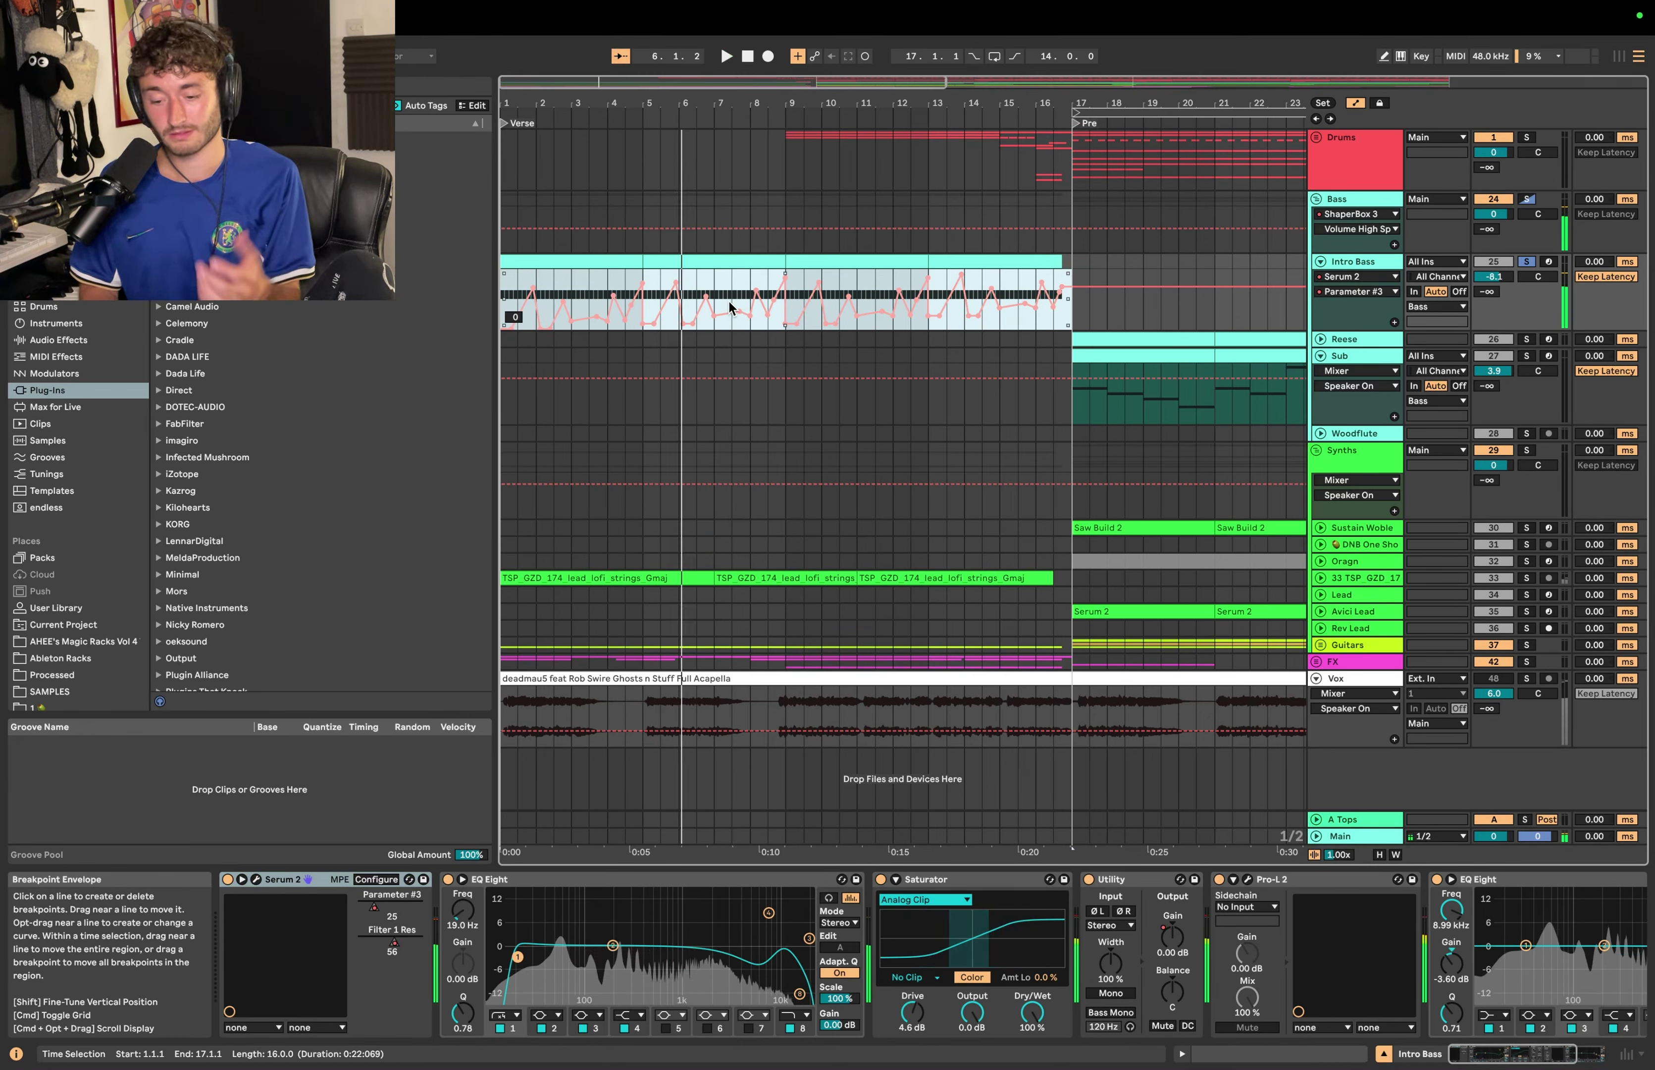
pyautogui.press('Delete')
pyautogui.press('space')
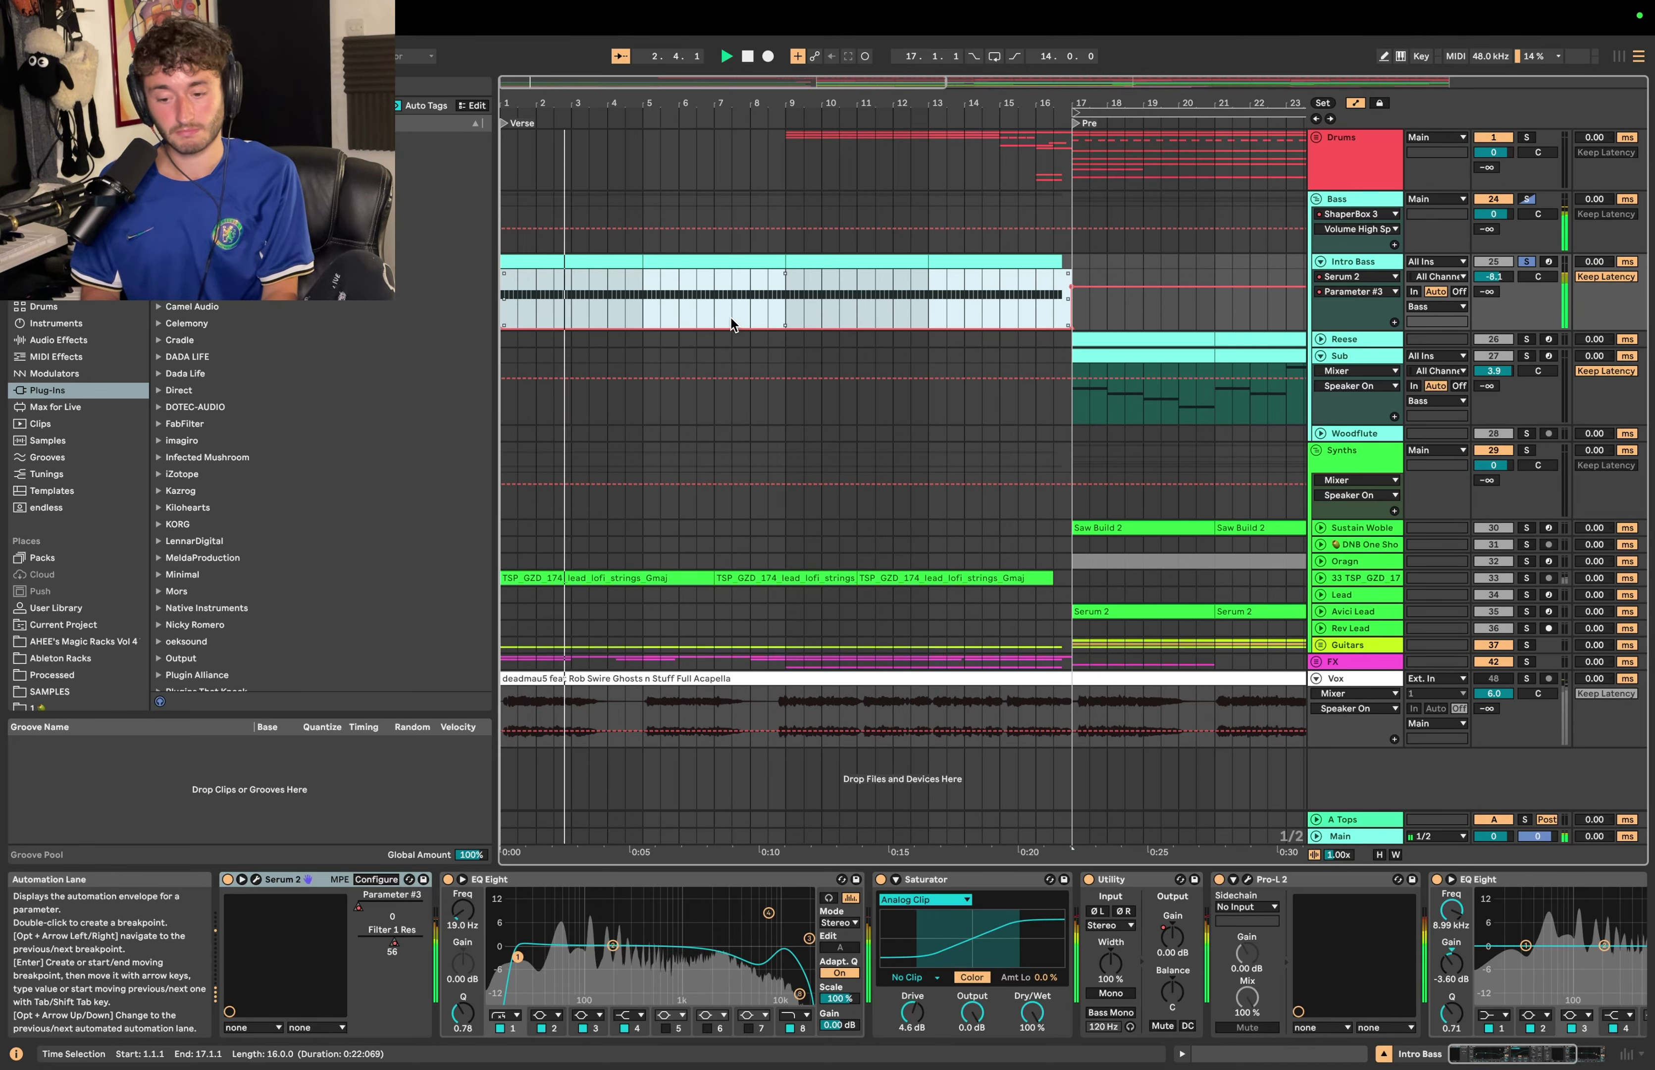
pyautogui.press('space')
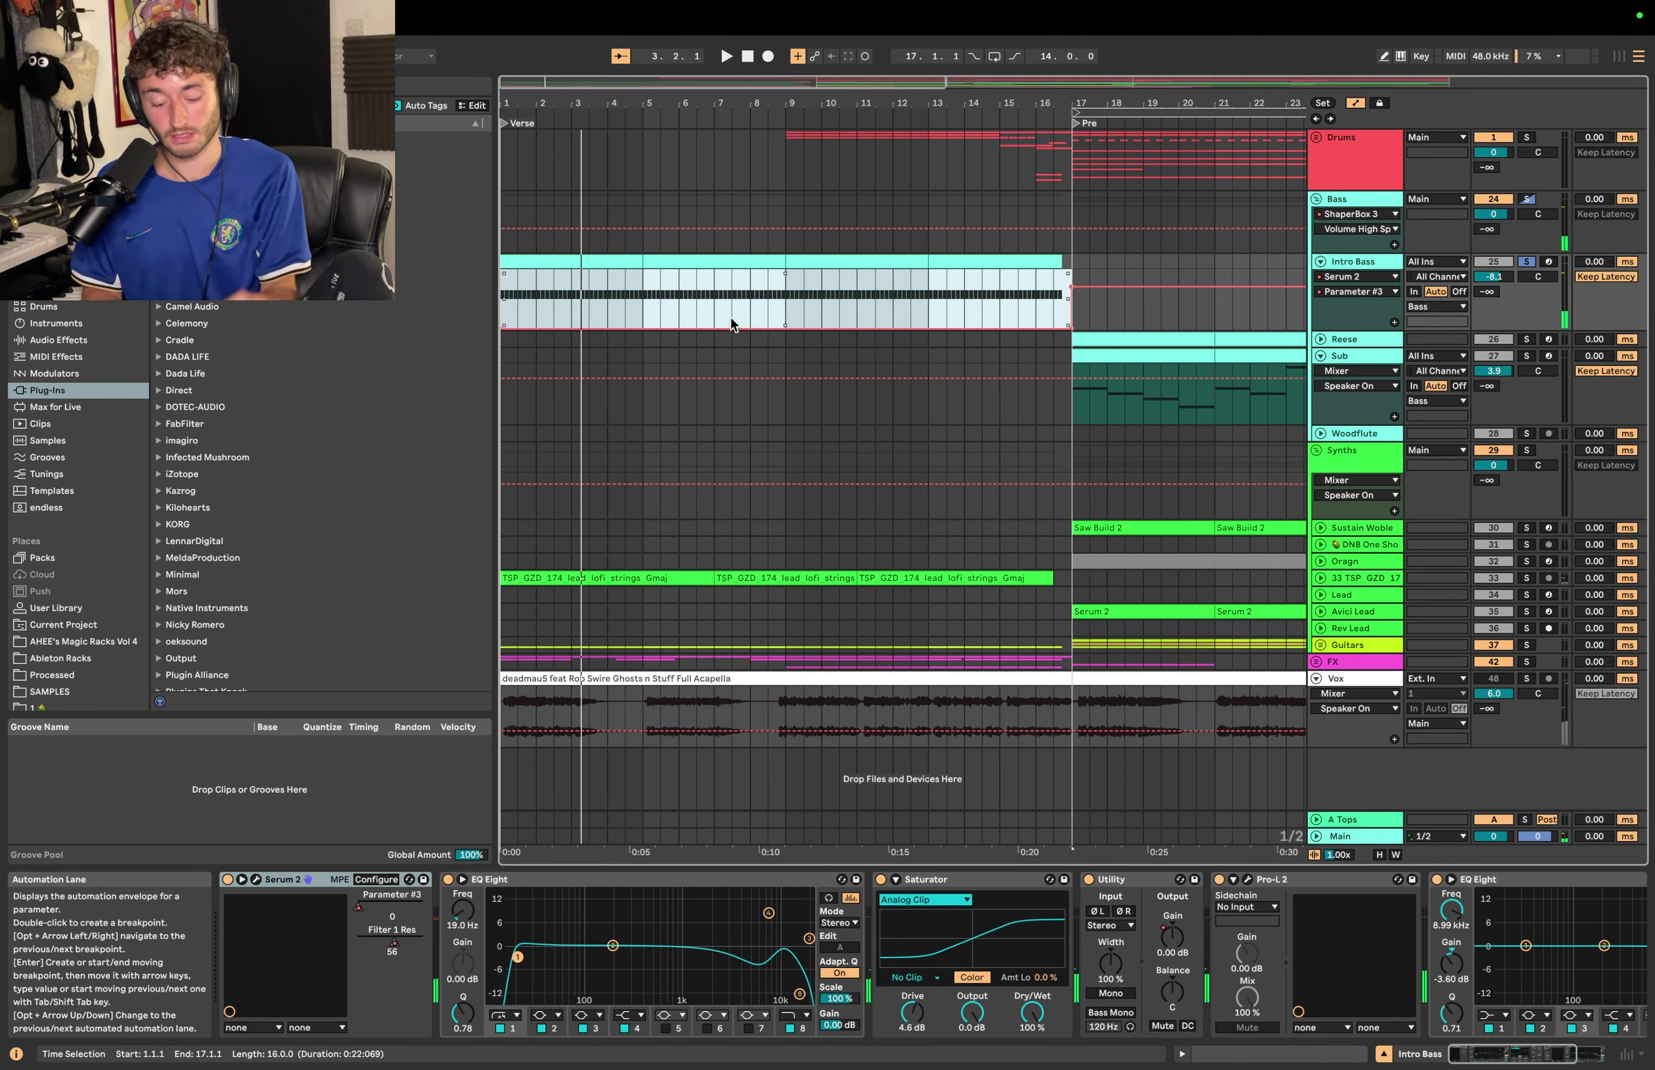
pyautogui.press('space')
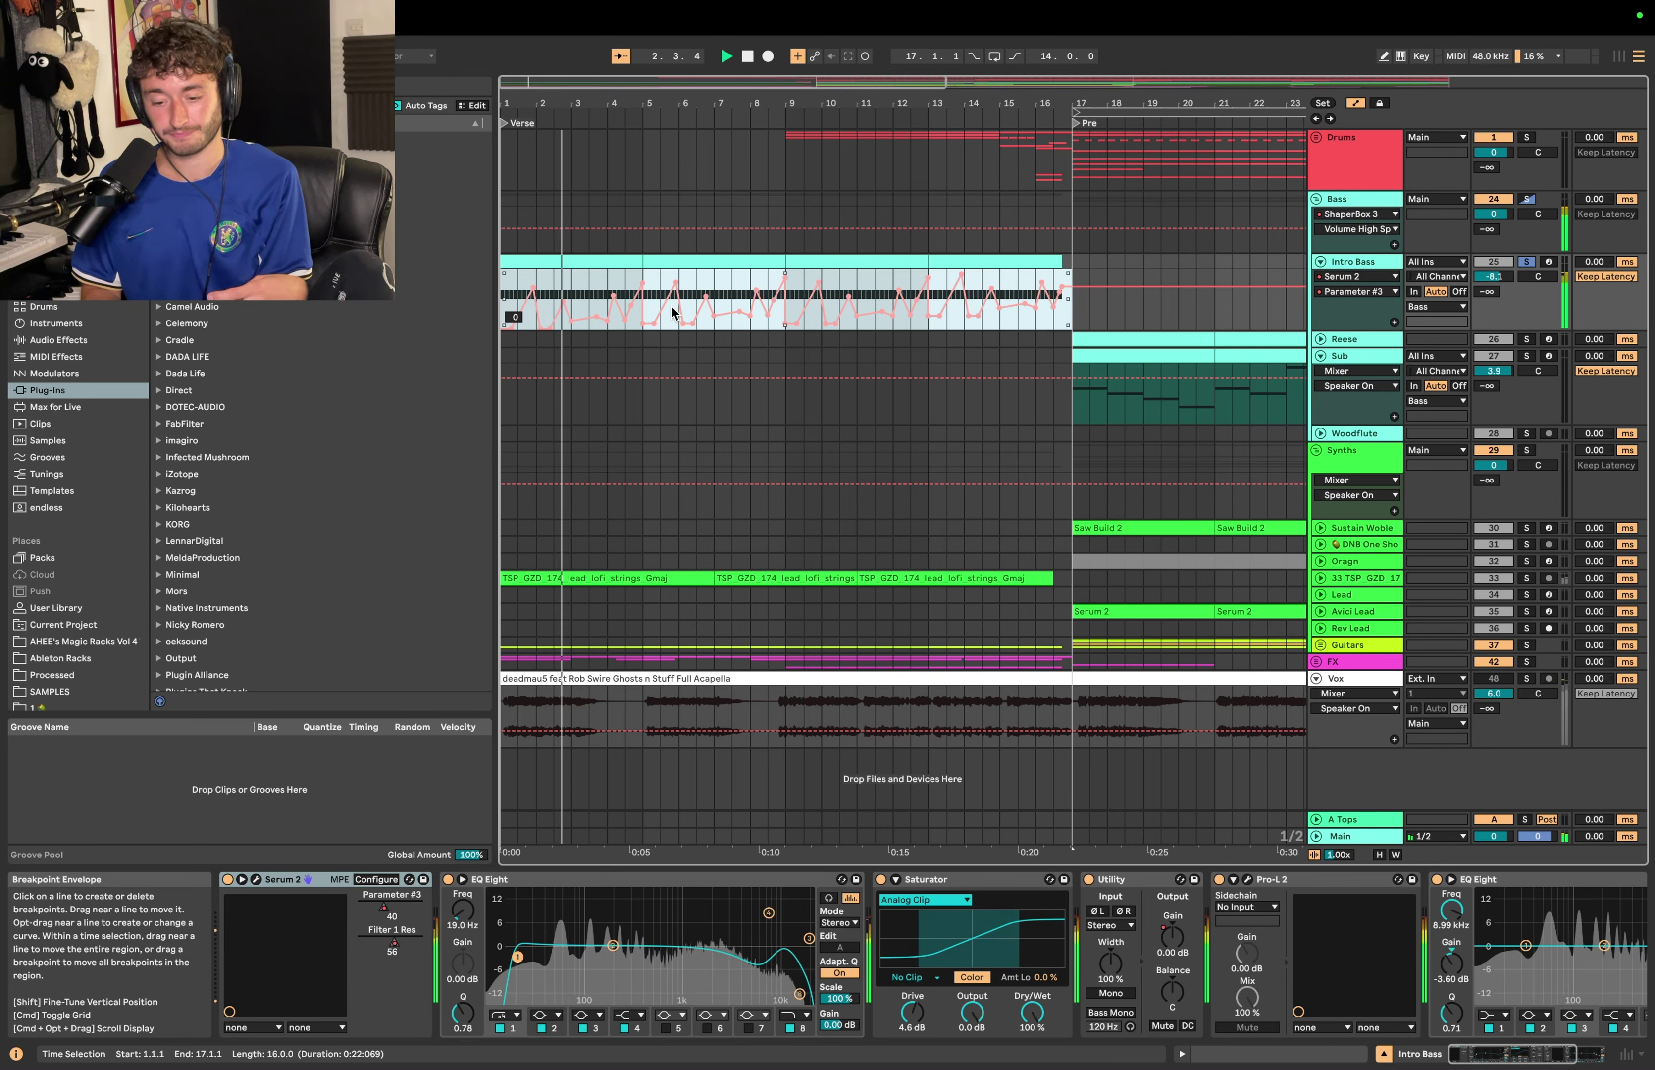
pyautogui.press('space')
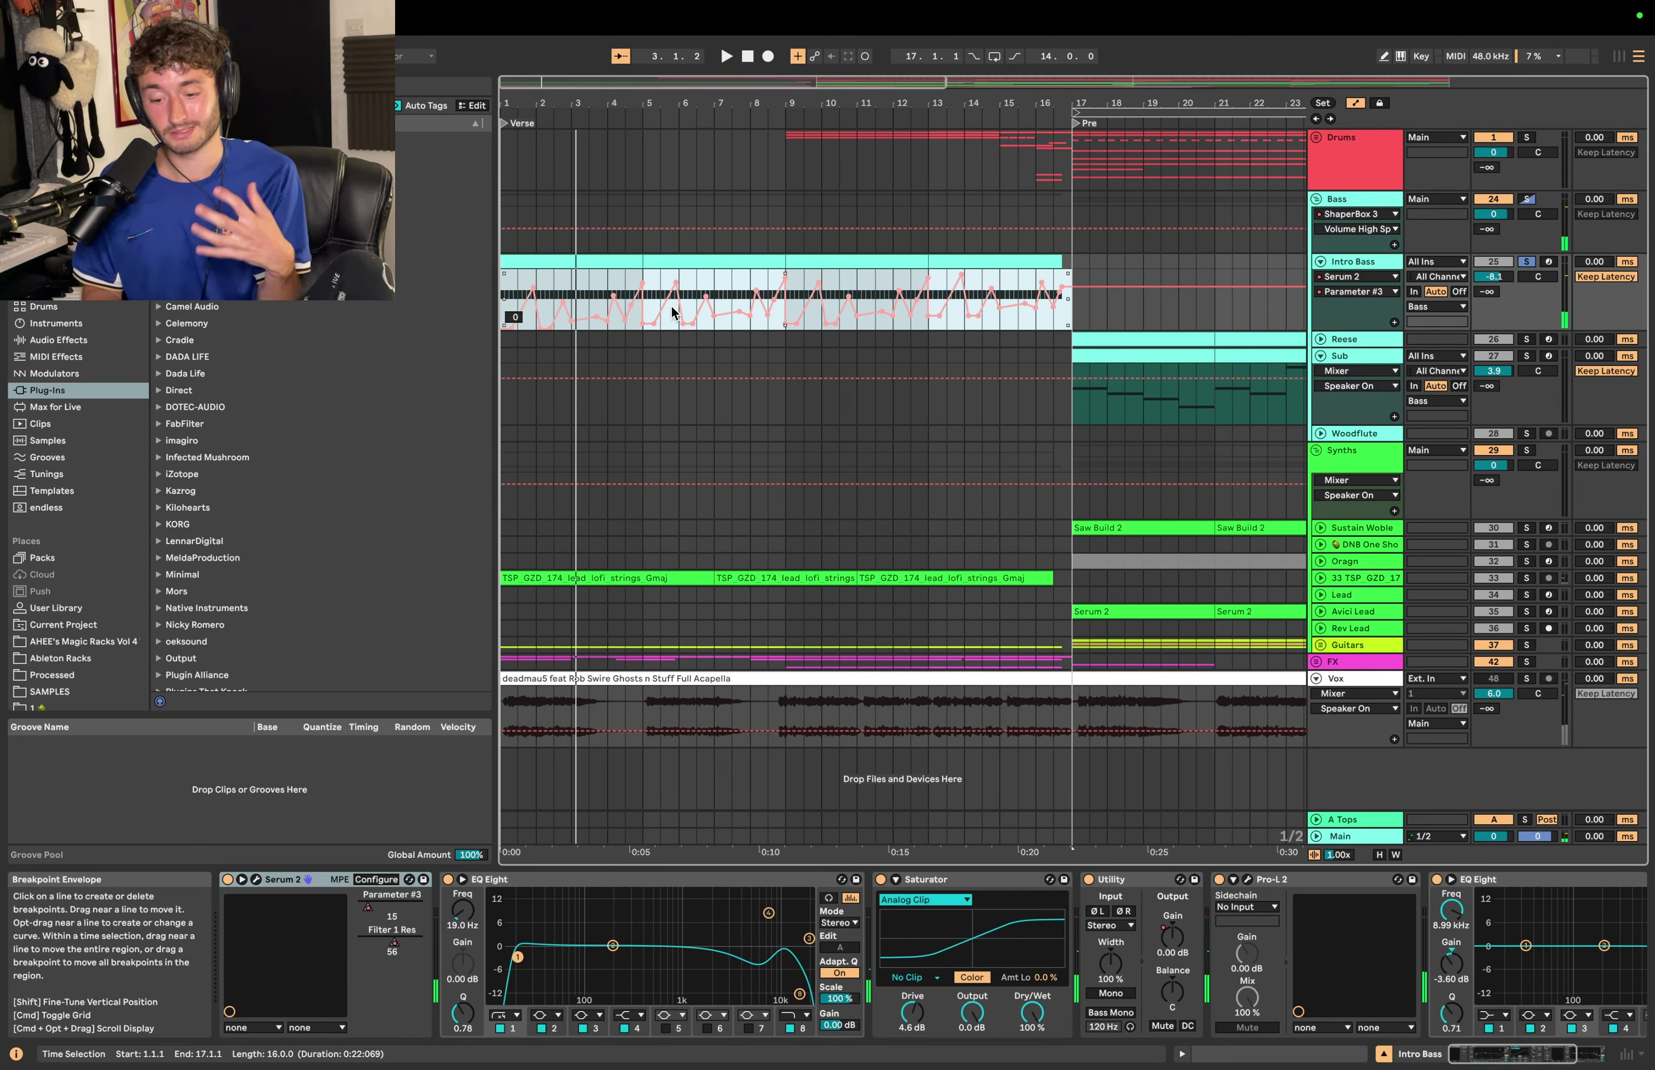
# Step: Review the Intro Bass effects chain from the first EQ Eight to the last EQ Eight, and play the part
pyautogui.click(668, 307)
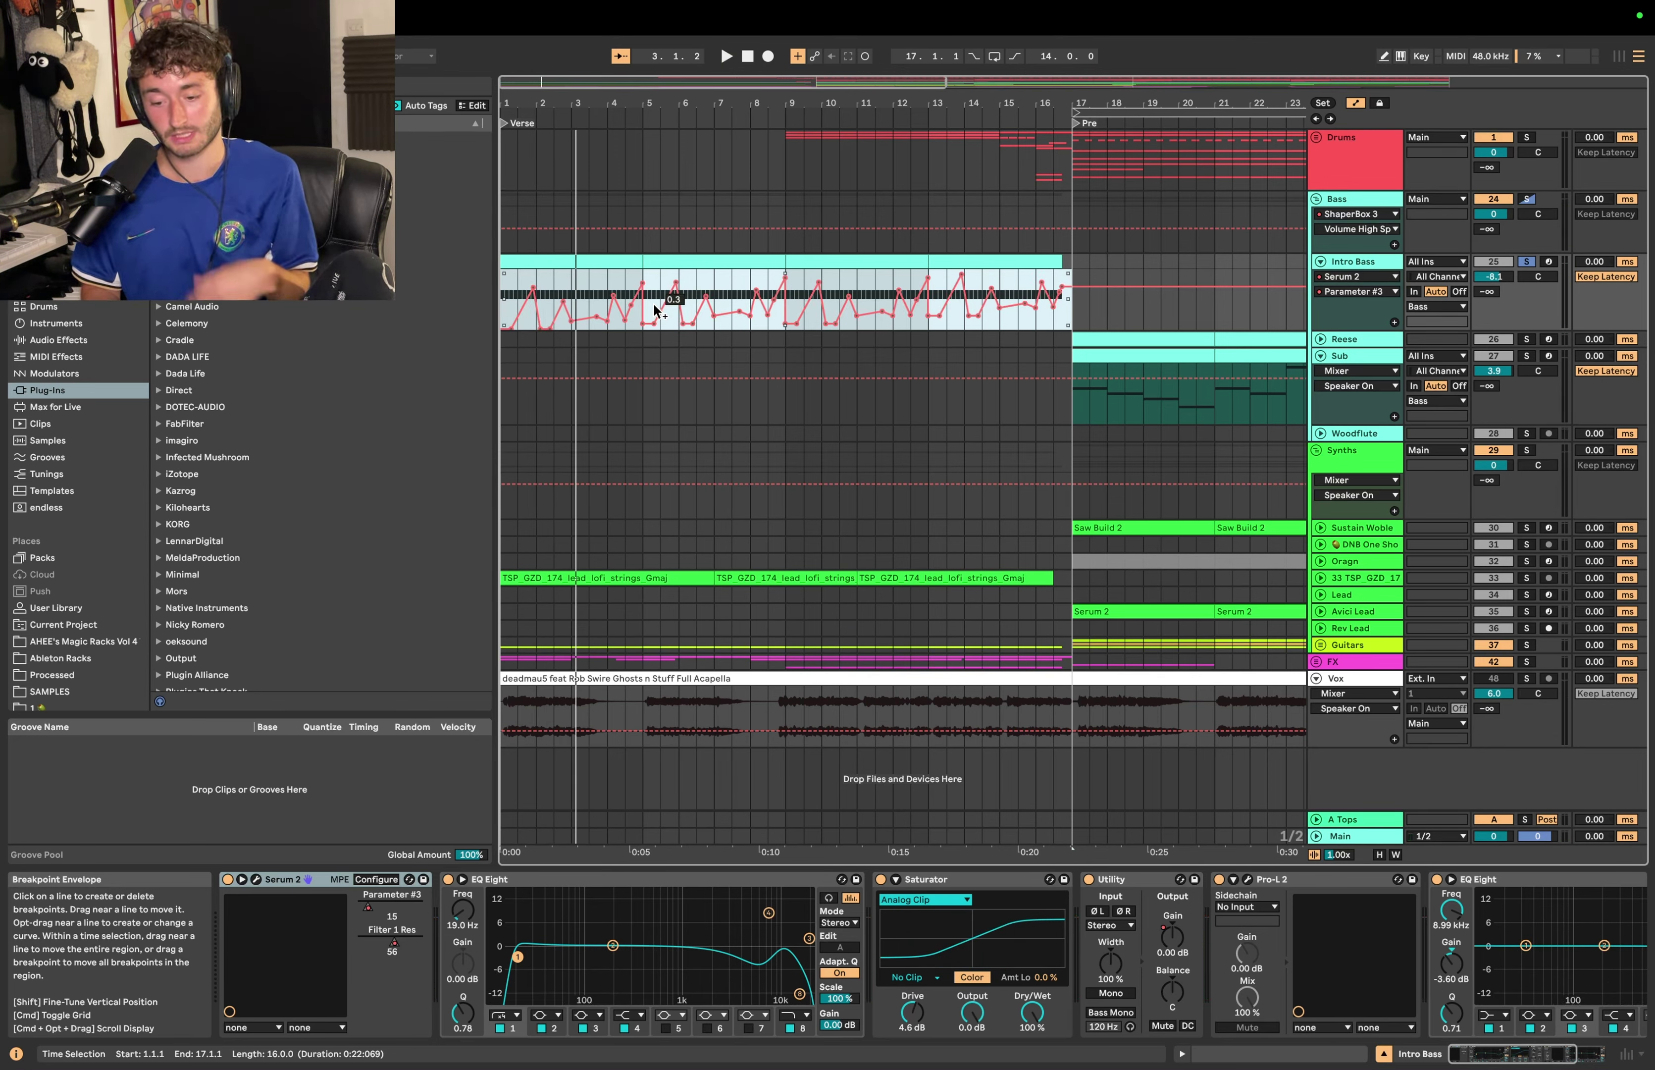
pyautogui.click(486, 878)
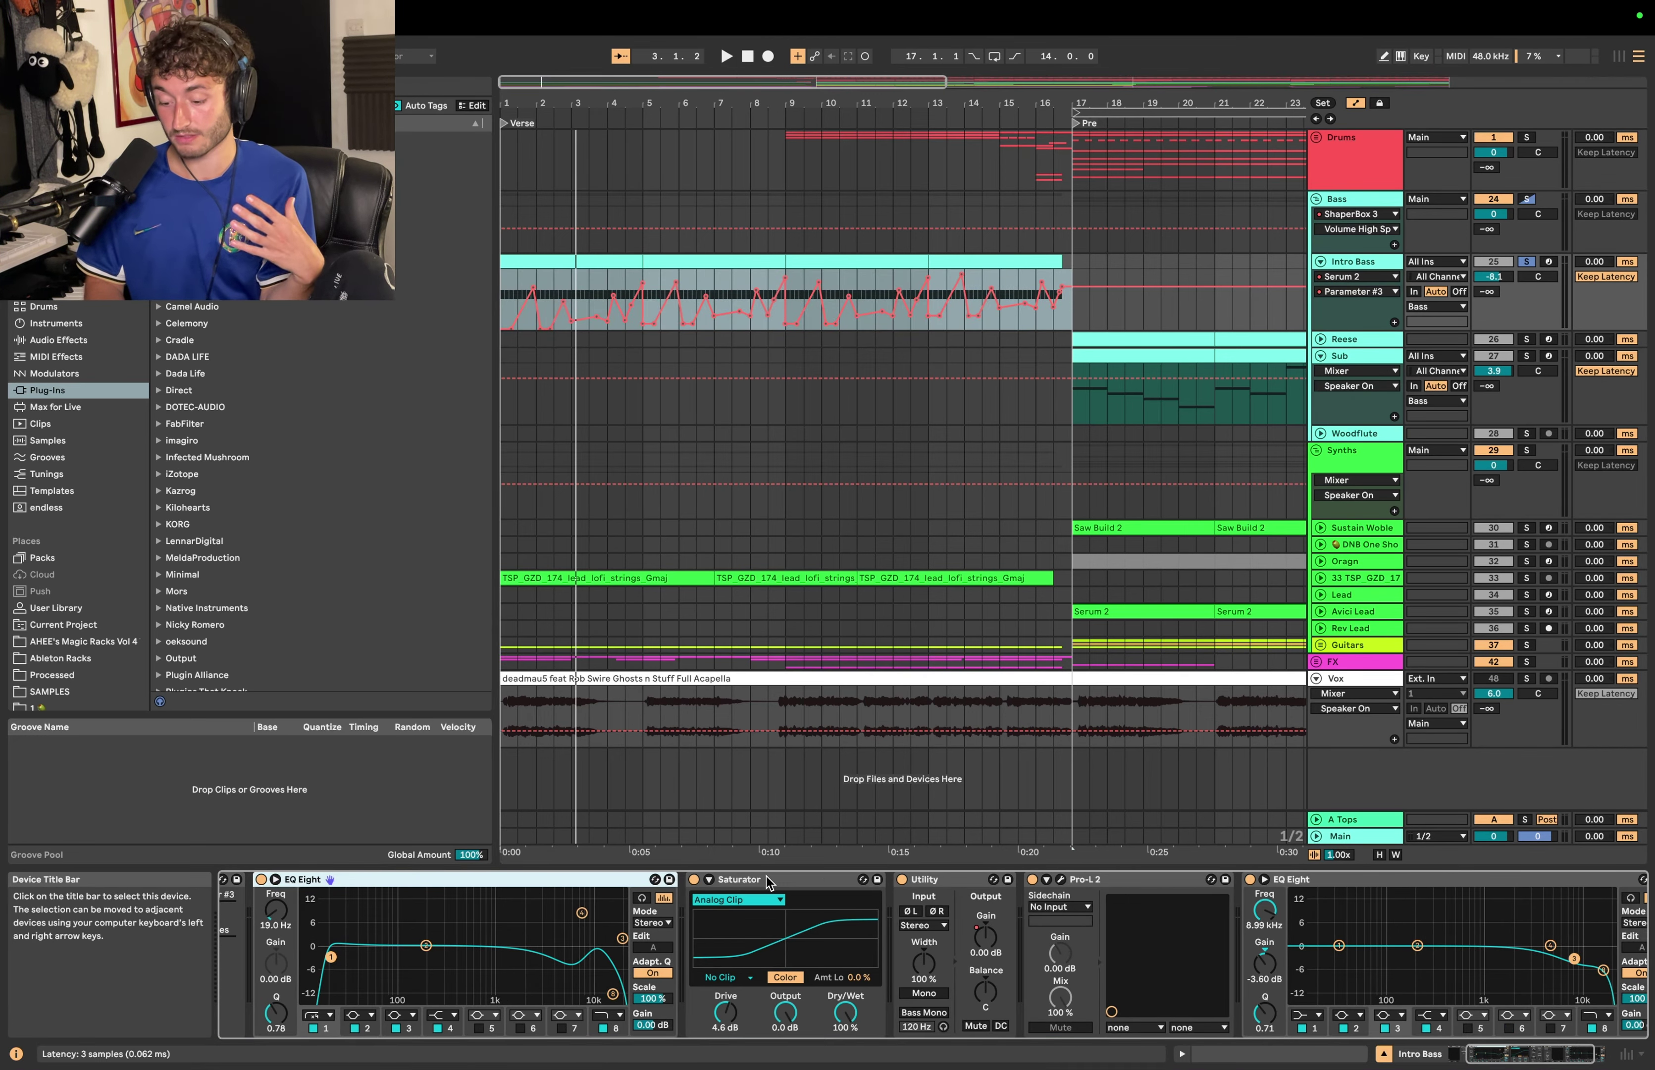
pyautogui.hscroll(3, 835, 953)
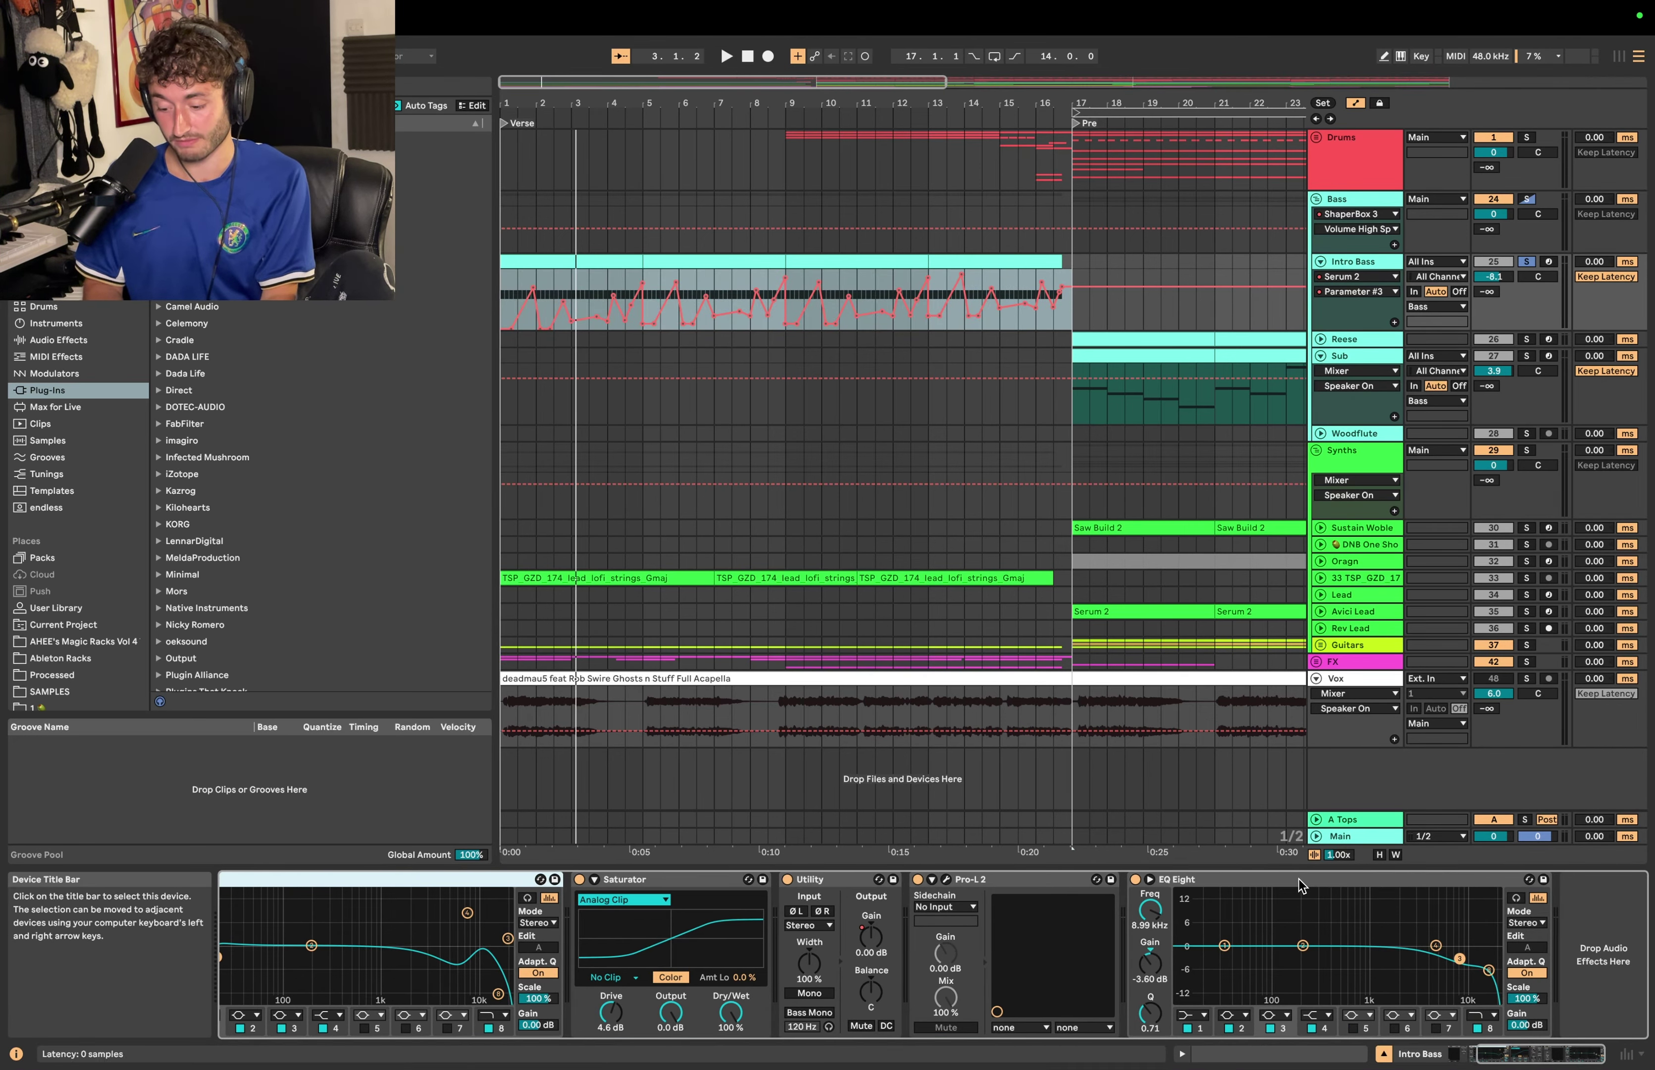
pyautogui.click(1489, 878)
pyautogui.press('space')
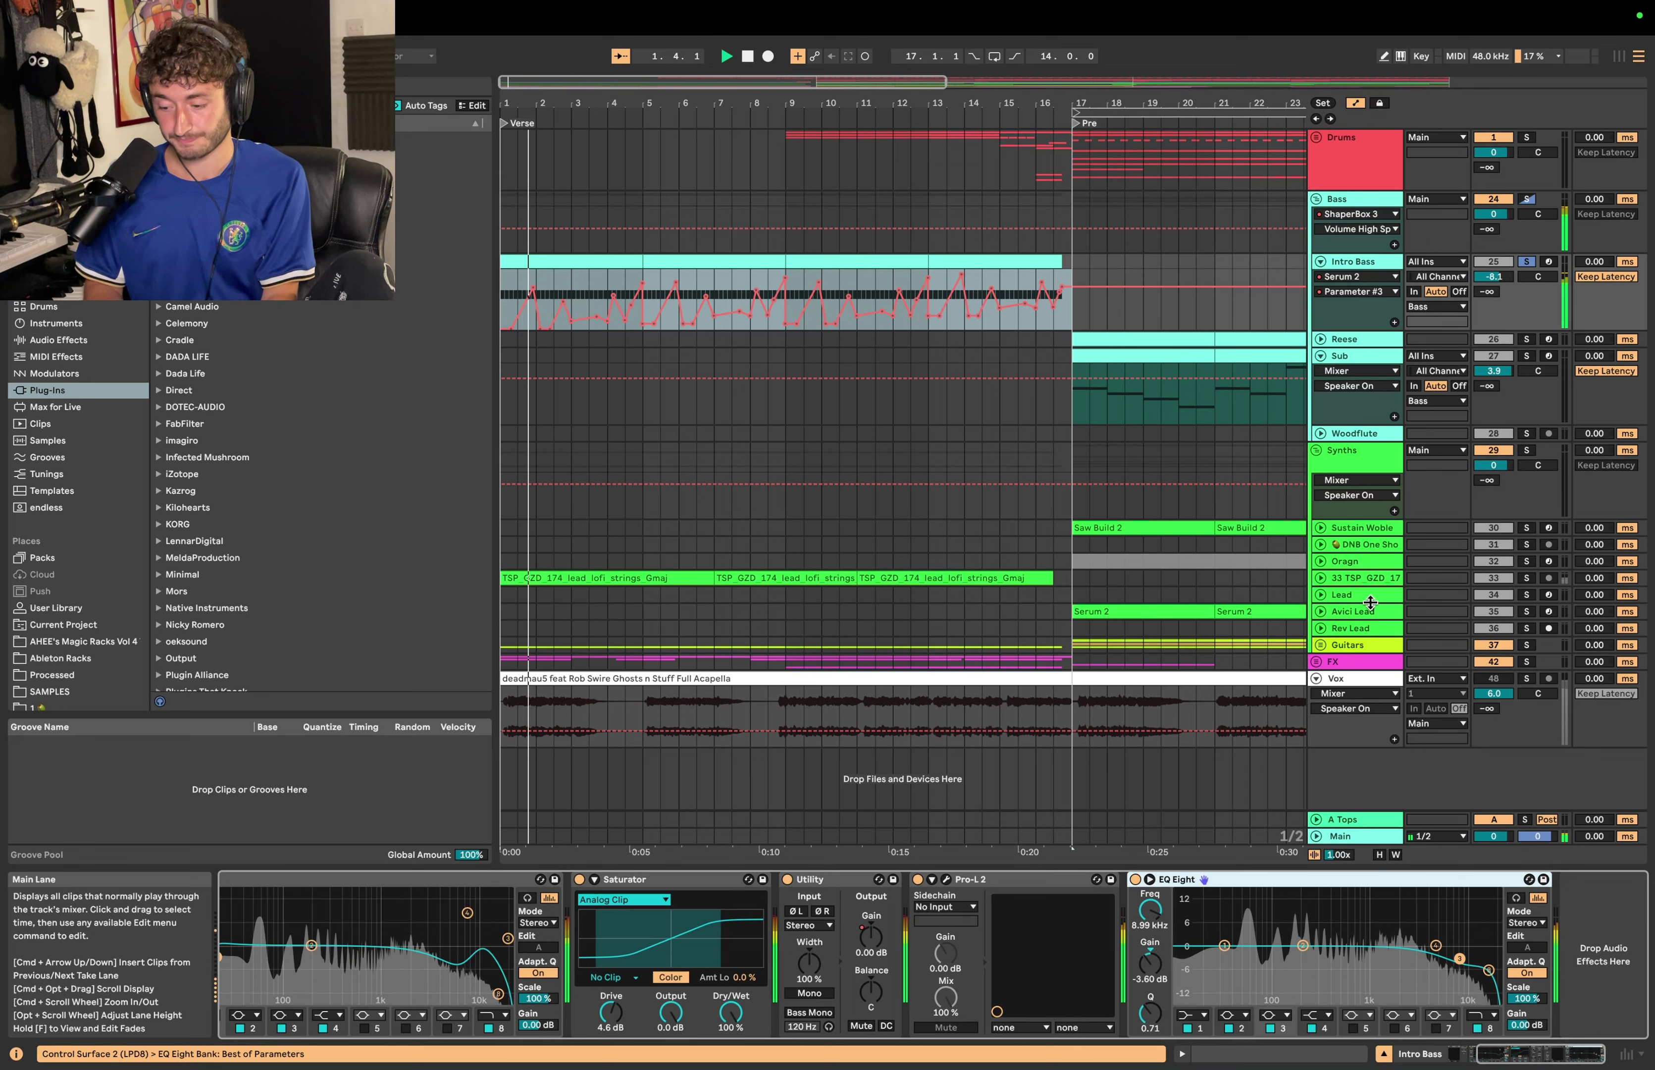
# Step: Unfold and solo the lofi strings track, then play it with Intro Bass added to the solo
pyautogui.click(1321, 578)
pyautogui.click(1368, 578)
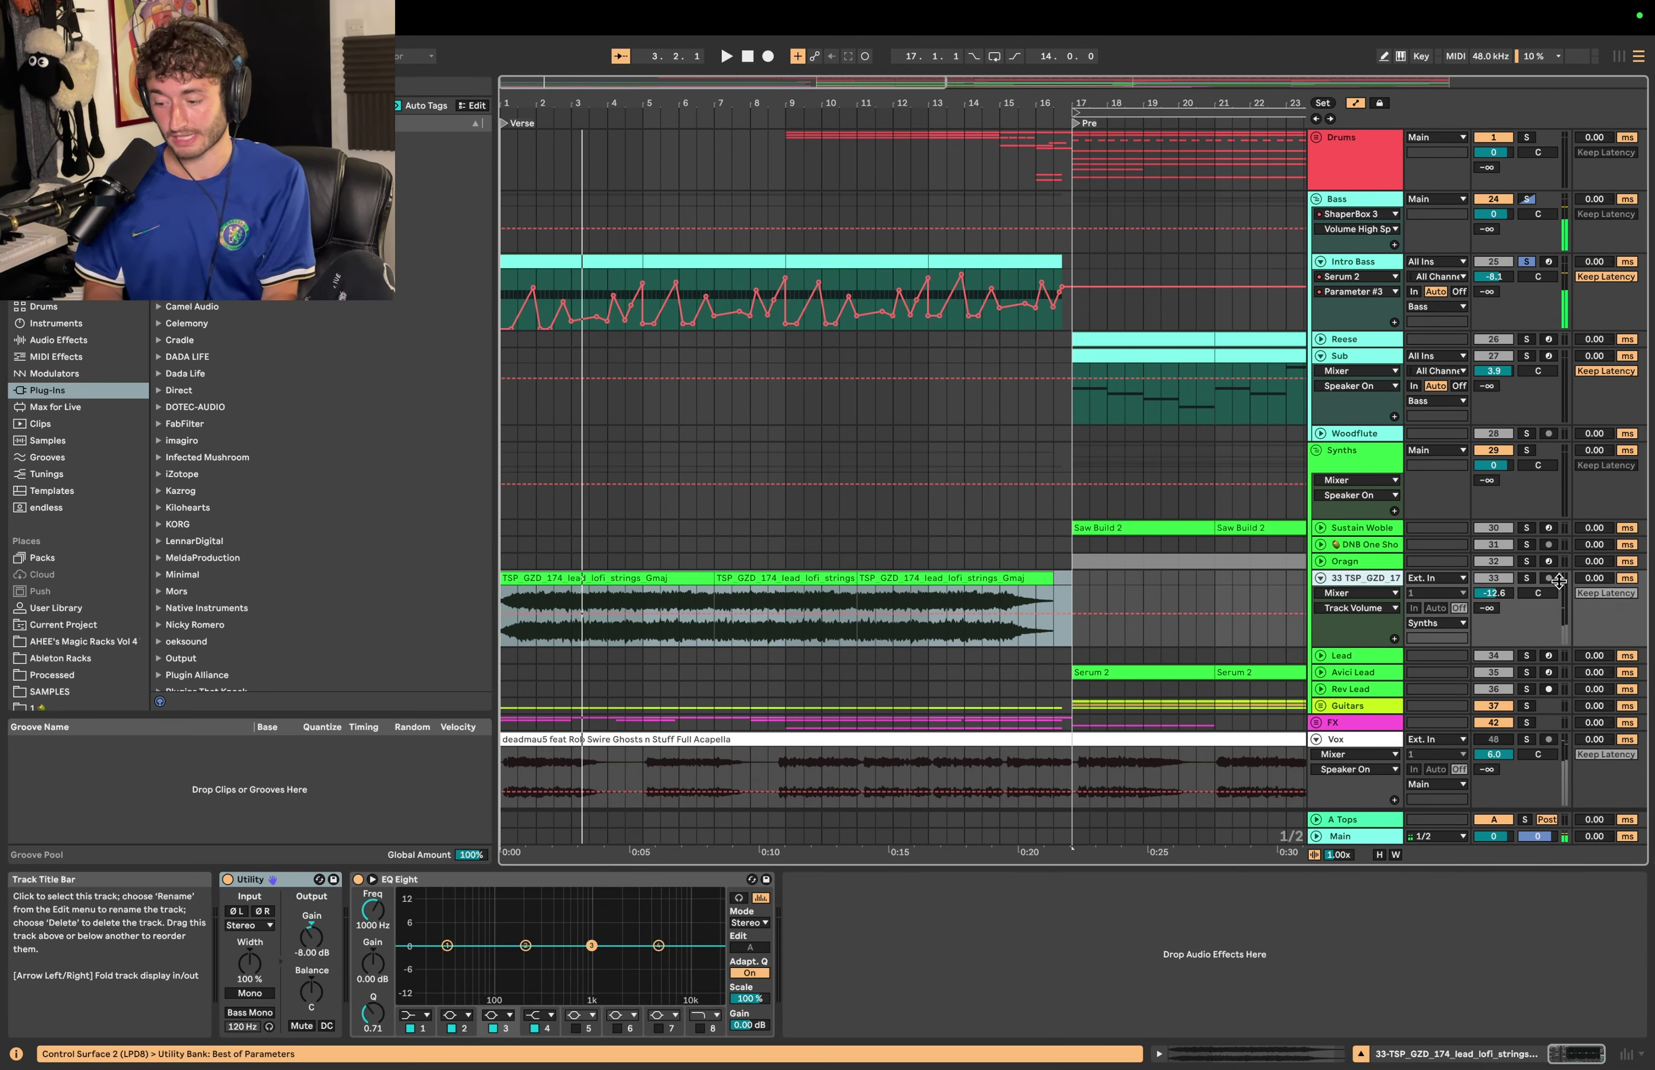
pyautogui.click(1528, 578)
pyautogui.press('space')
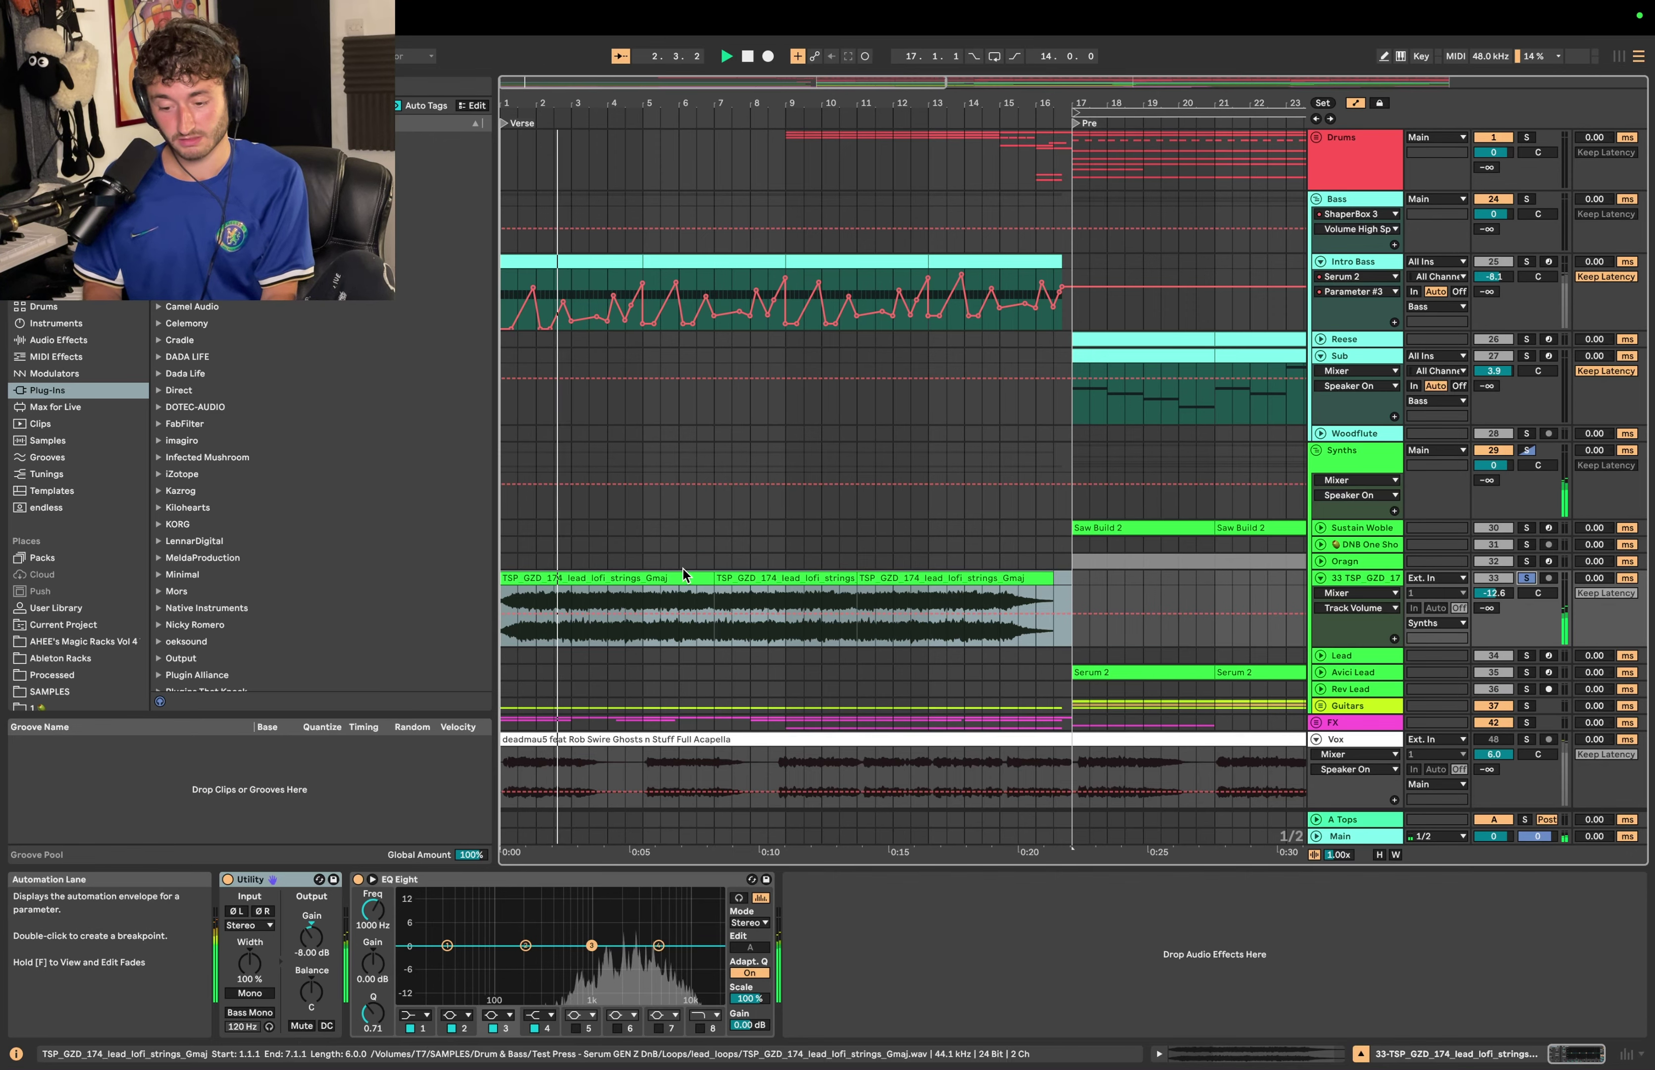
pyautogui.click(1526, 262)
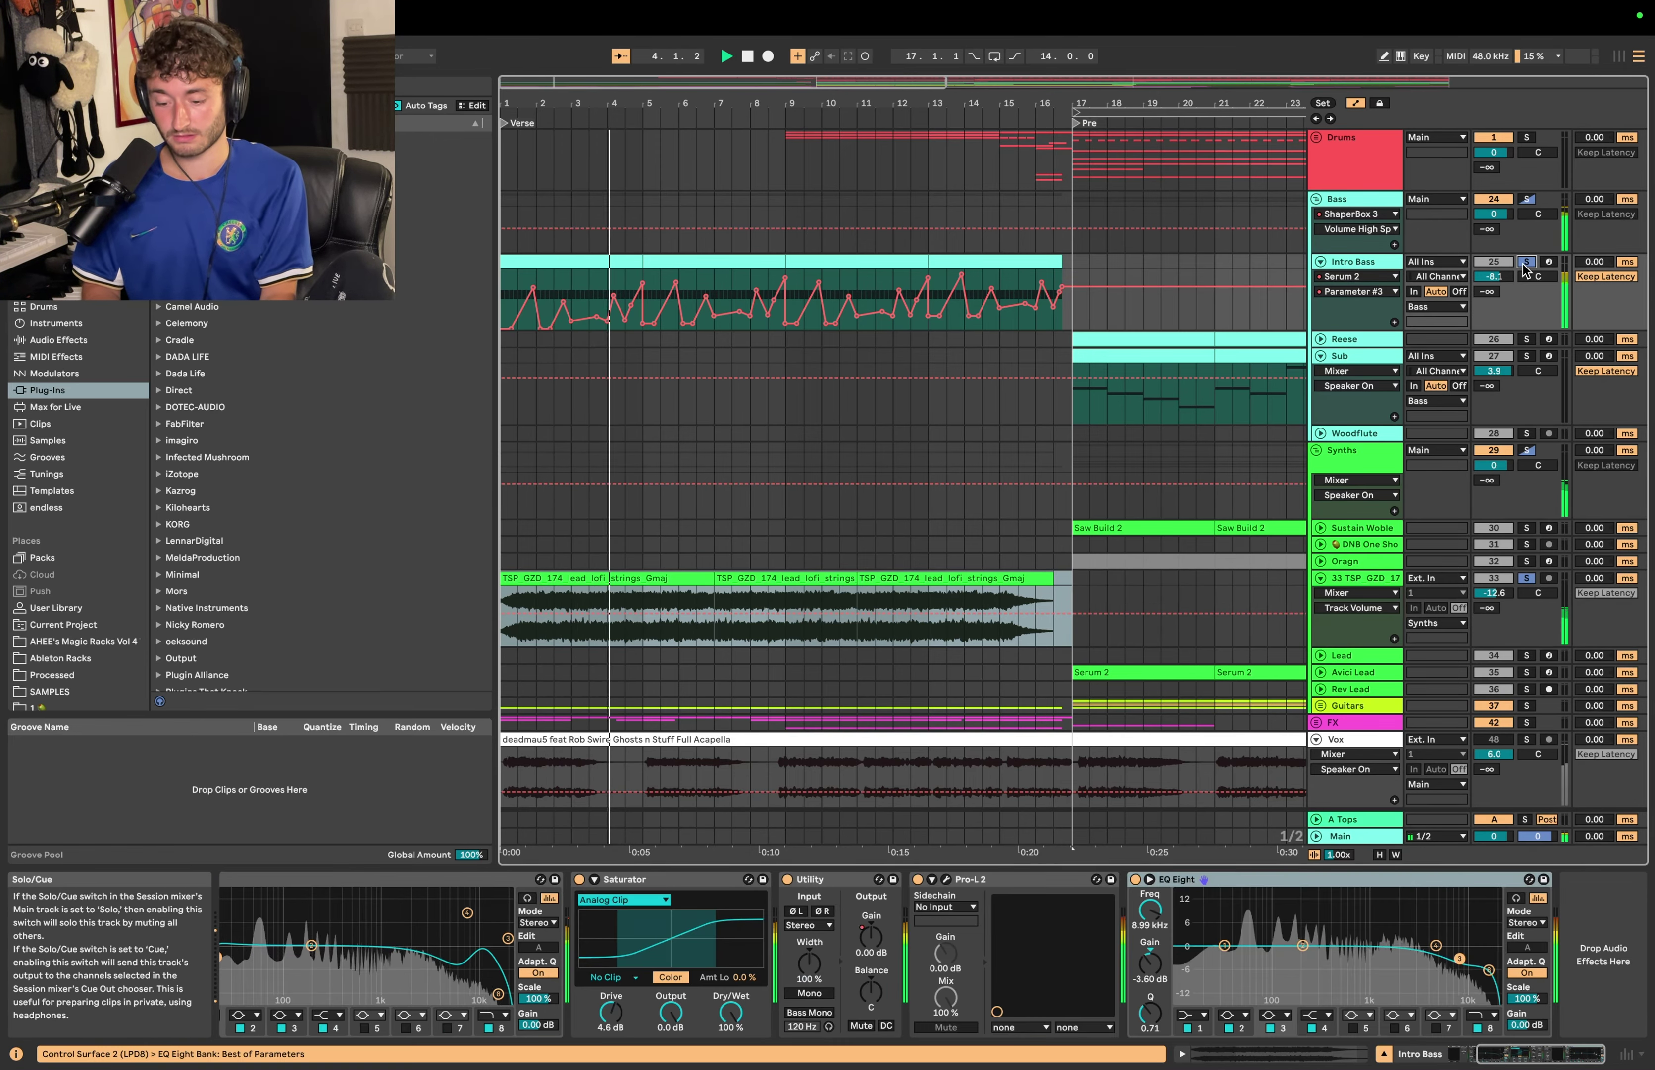
# Step: Unfold the Guitars group and audition the VEC4 Distorted Guitar 36 loop at the start of the verse
pyautogui.scroll(-2, 1426, 528)
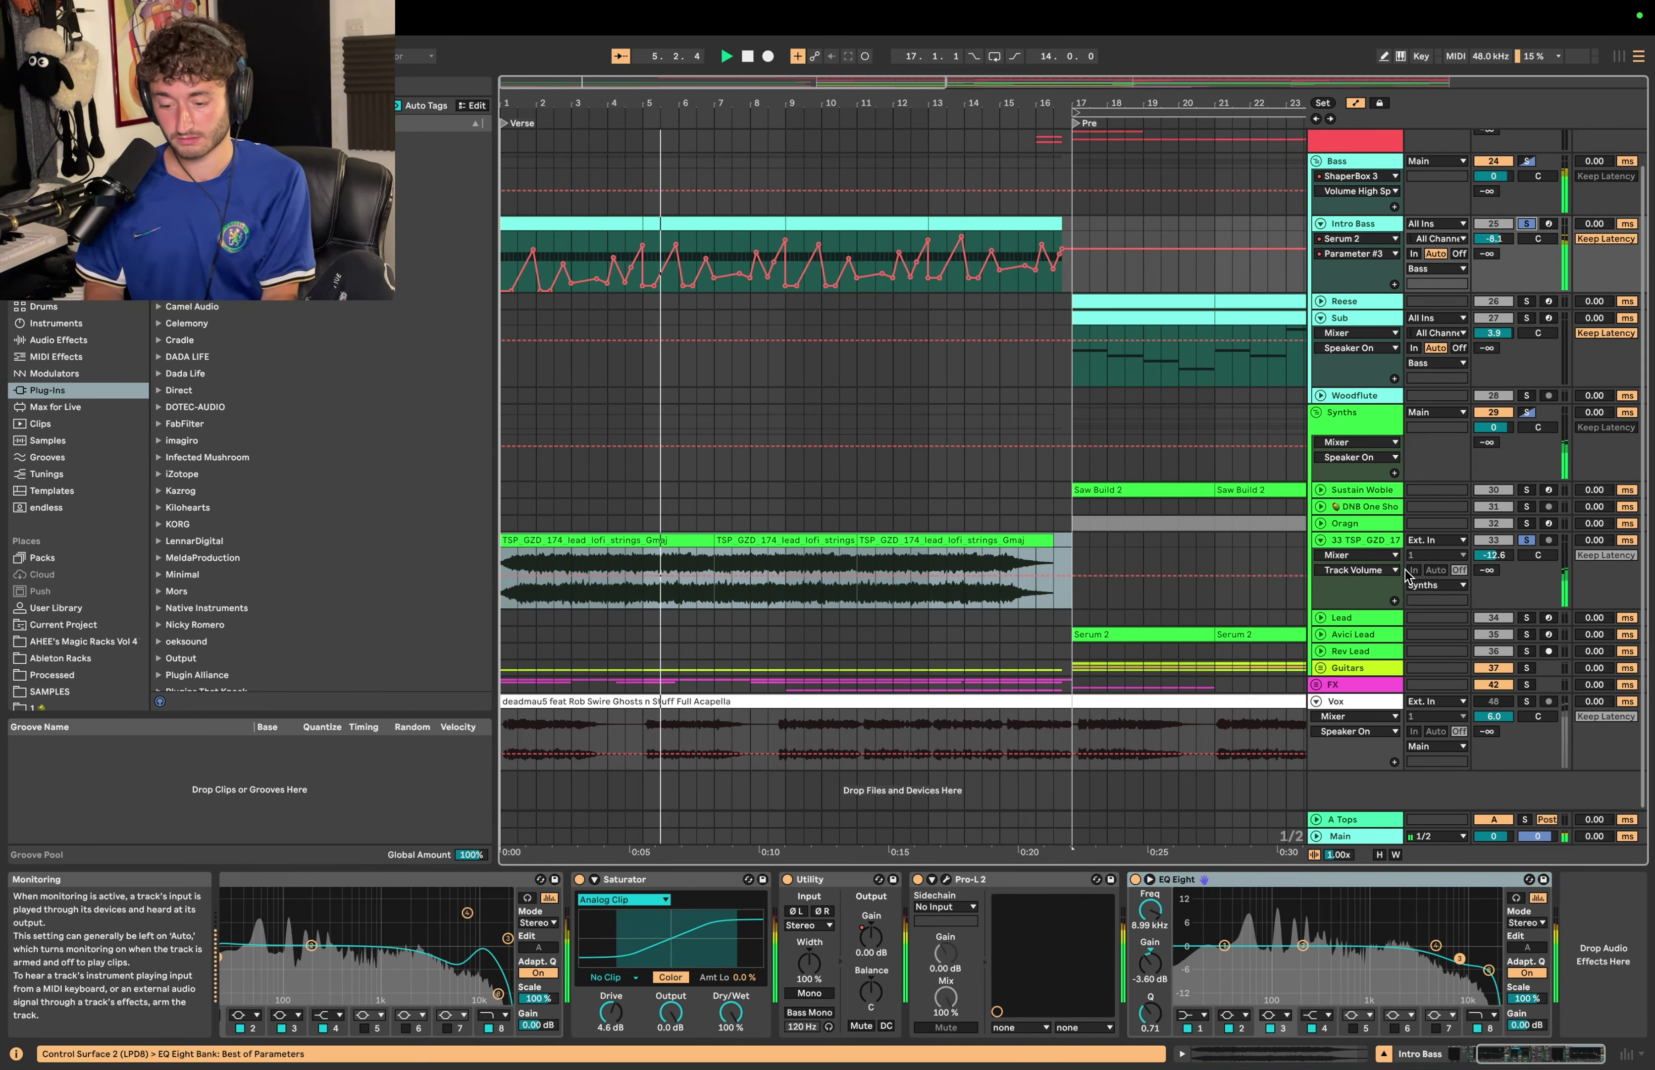
pyautogui.click(1321, 668)
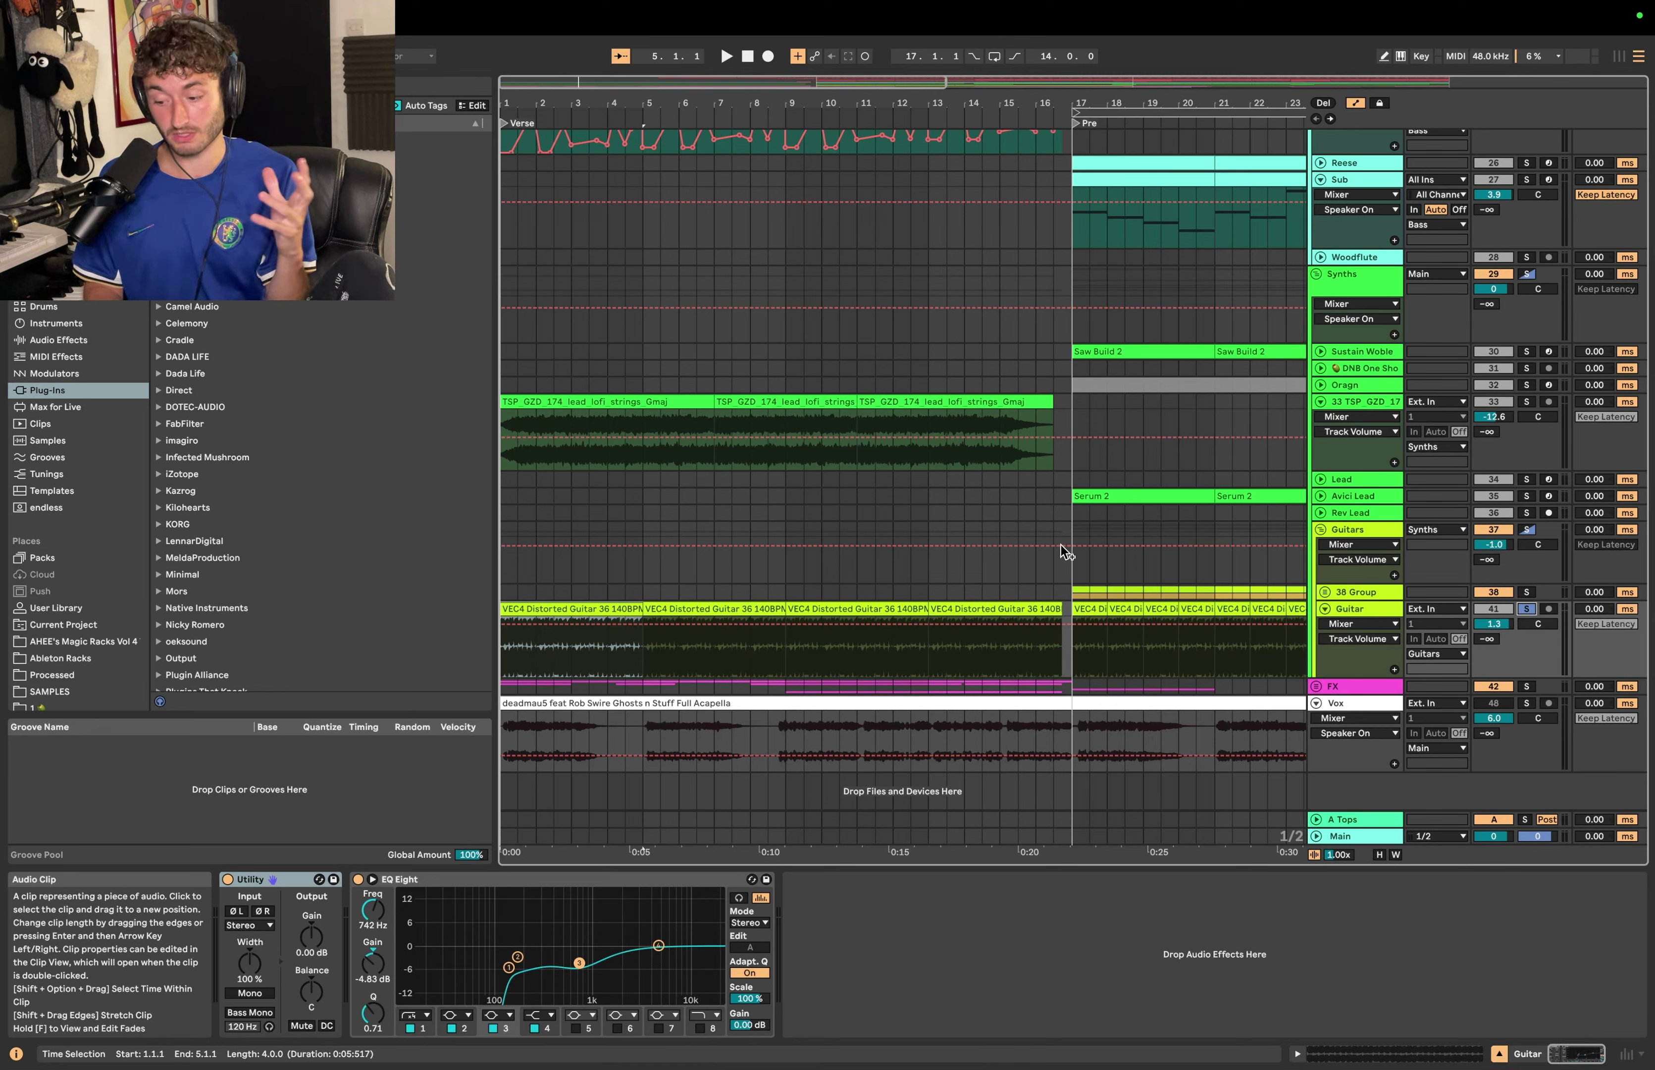
pyautogui.click(597, 604)
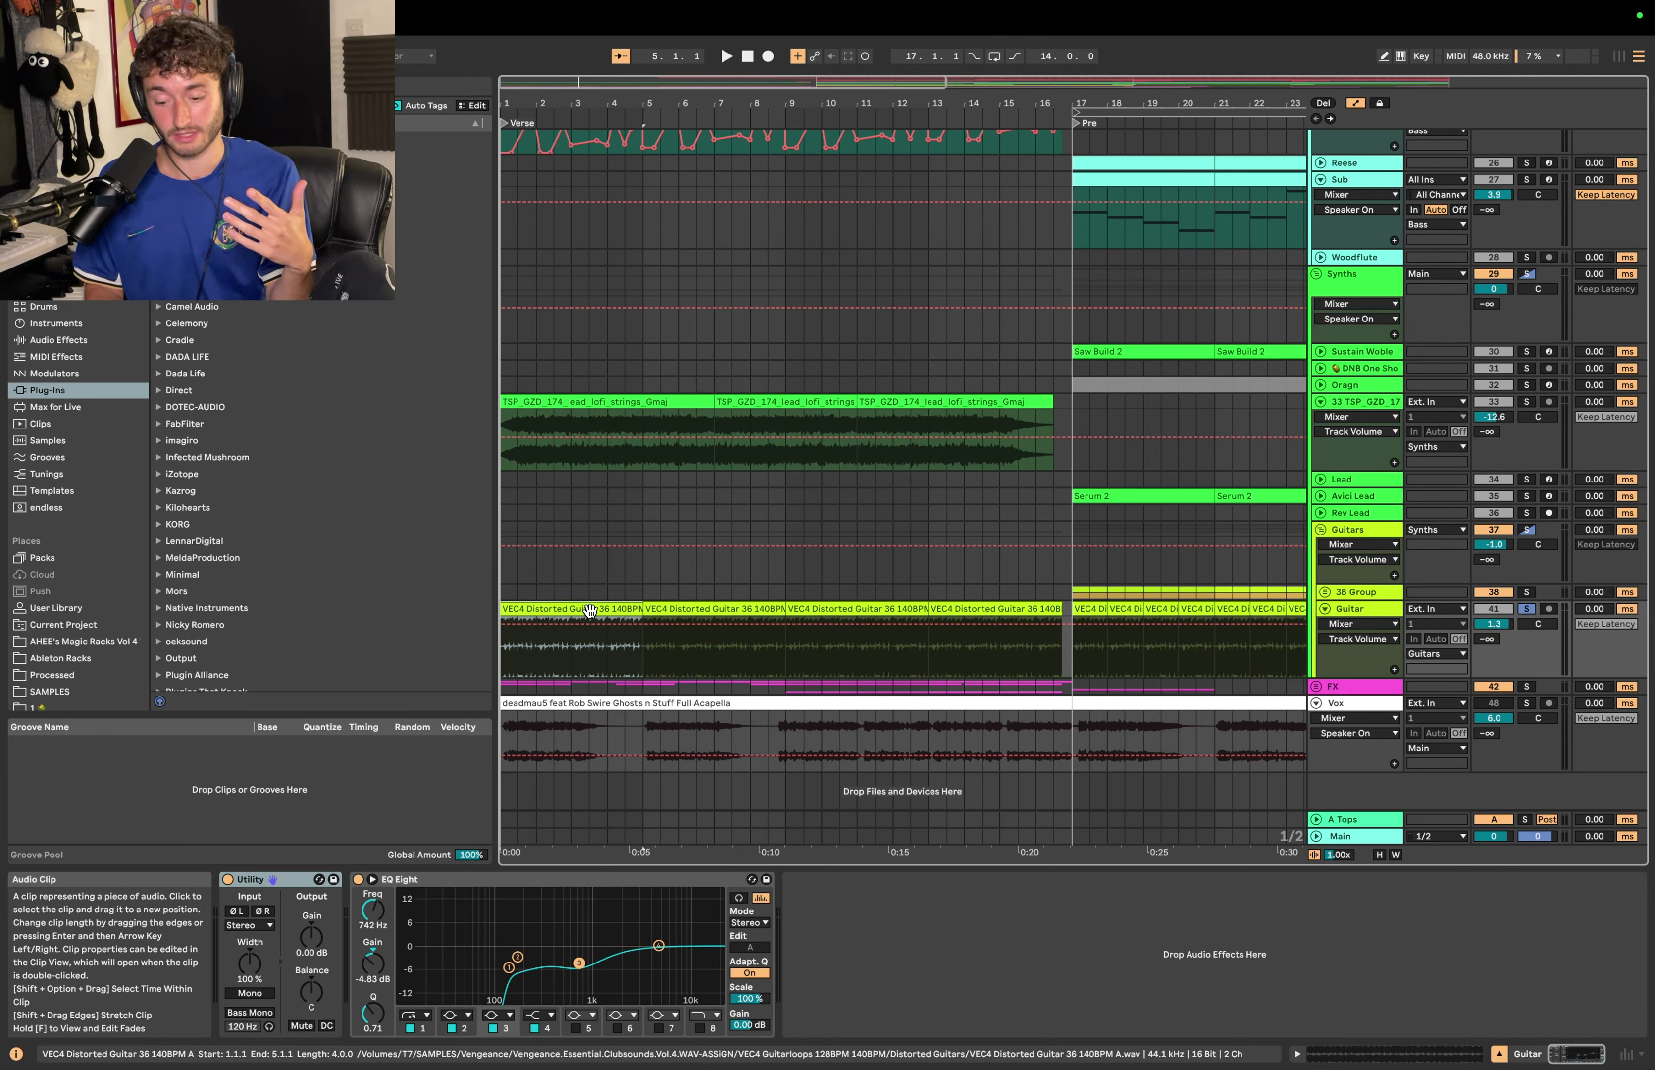
pyautogui.press('space')
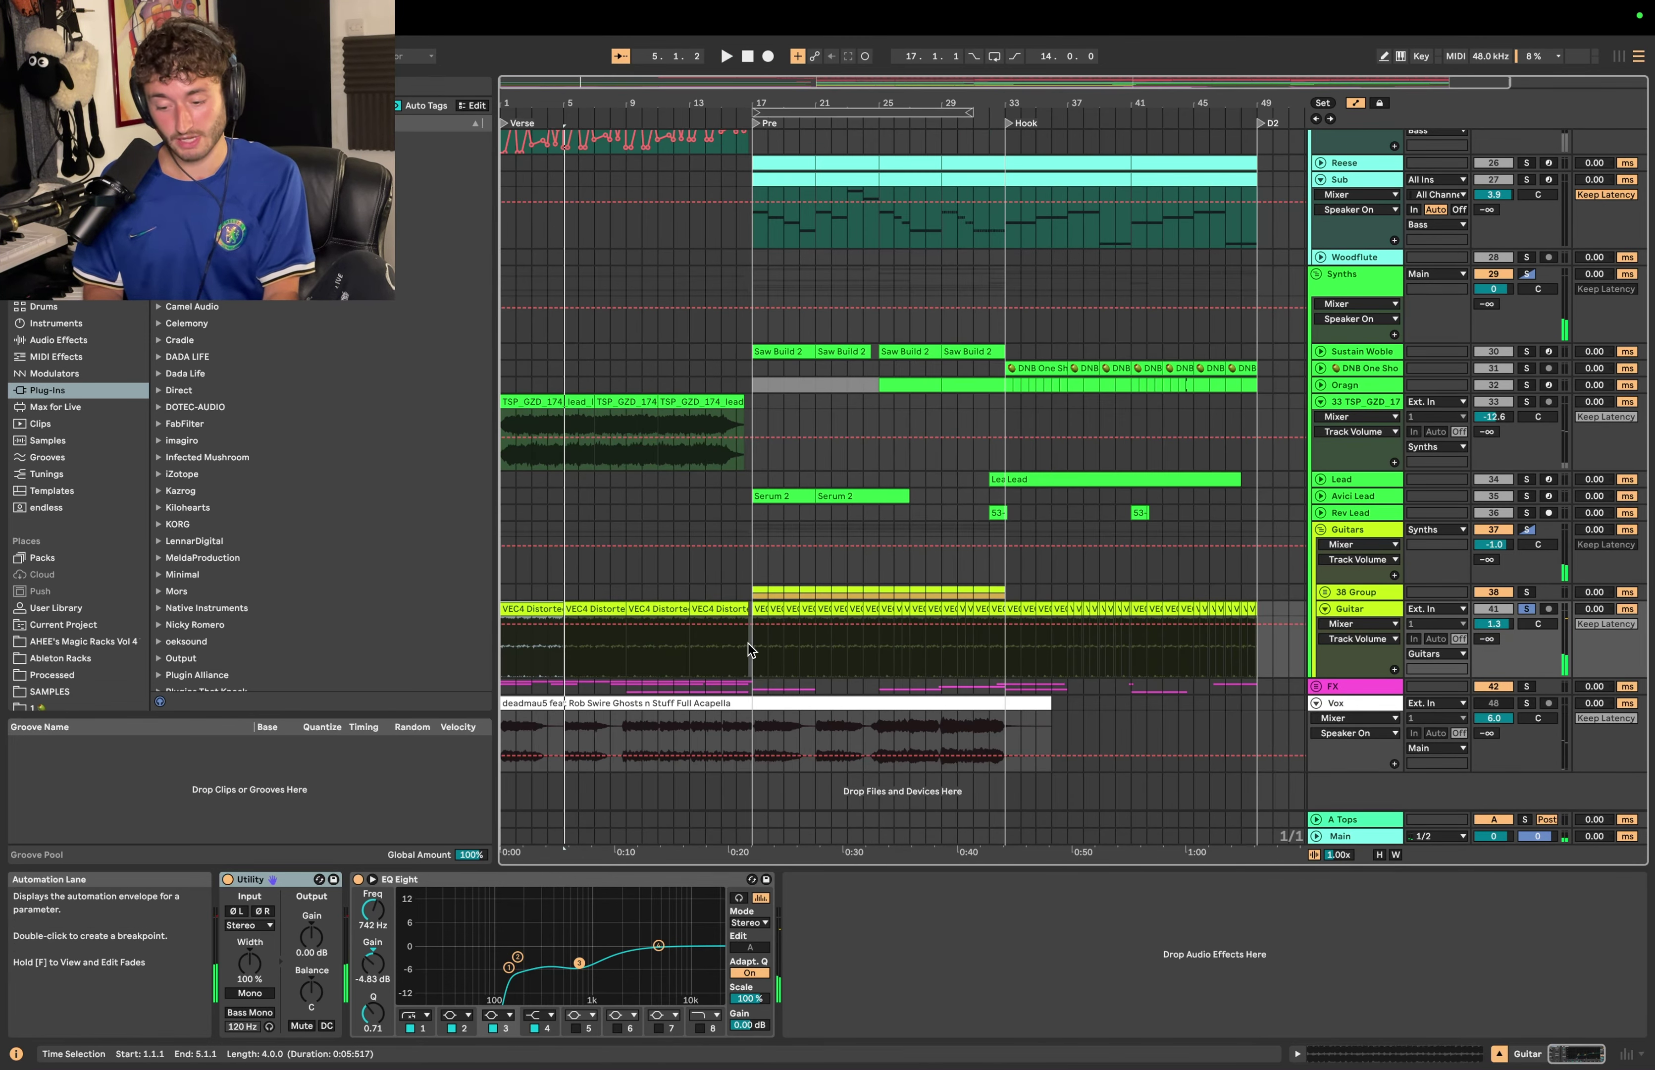
# Step: Select the Guitar clips from bar 17 to bar 49, then inspect the first Guitar clip and the first Intro Bass clip
pyautogui.moveTo(749, 644); pyautogui.dragTo(1259, 609)
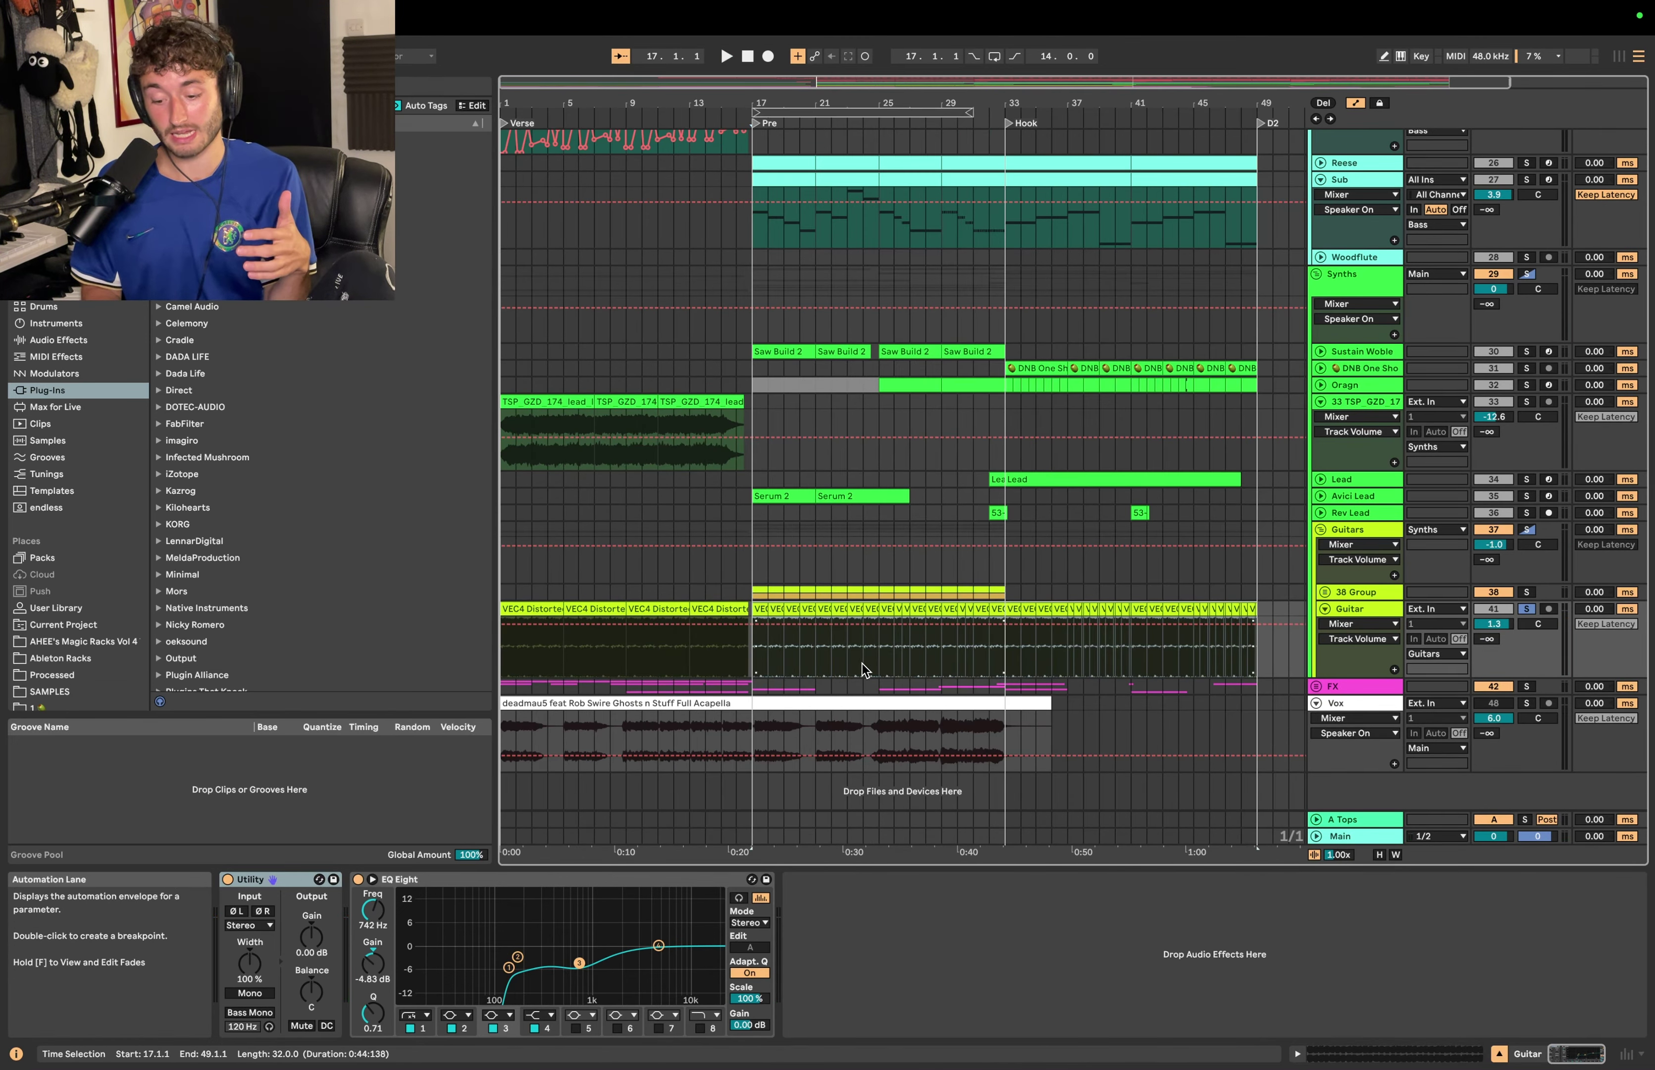
pyautogui.click(530, 610)
pyautogui.scroll(5, 529, 609)
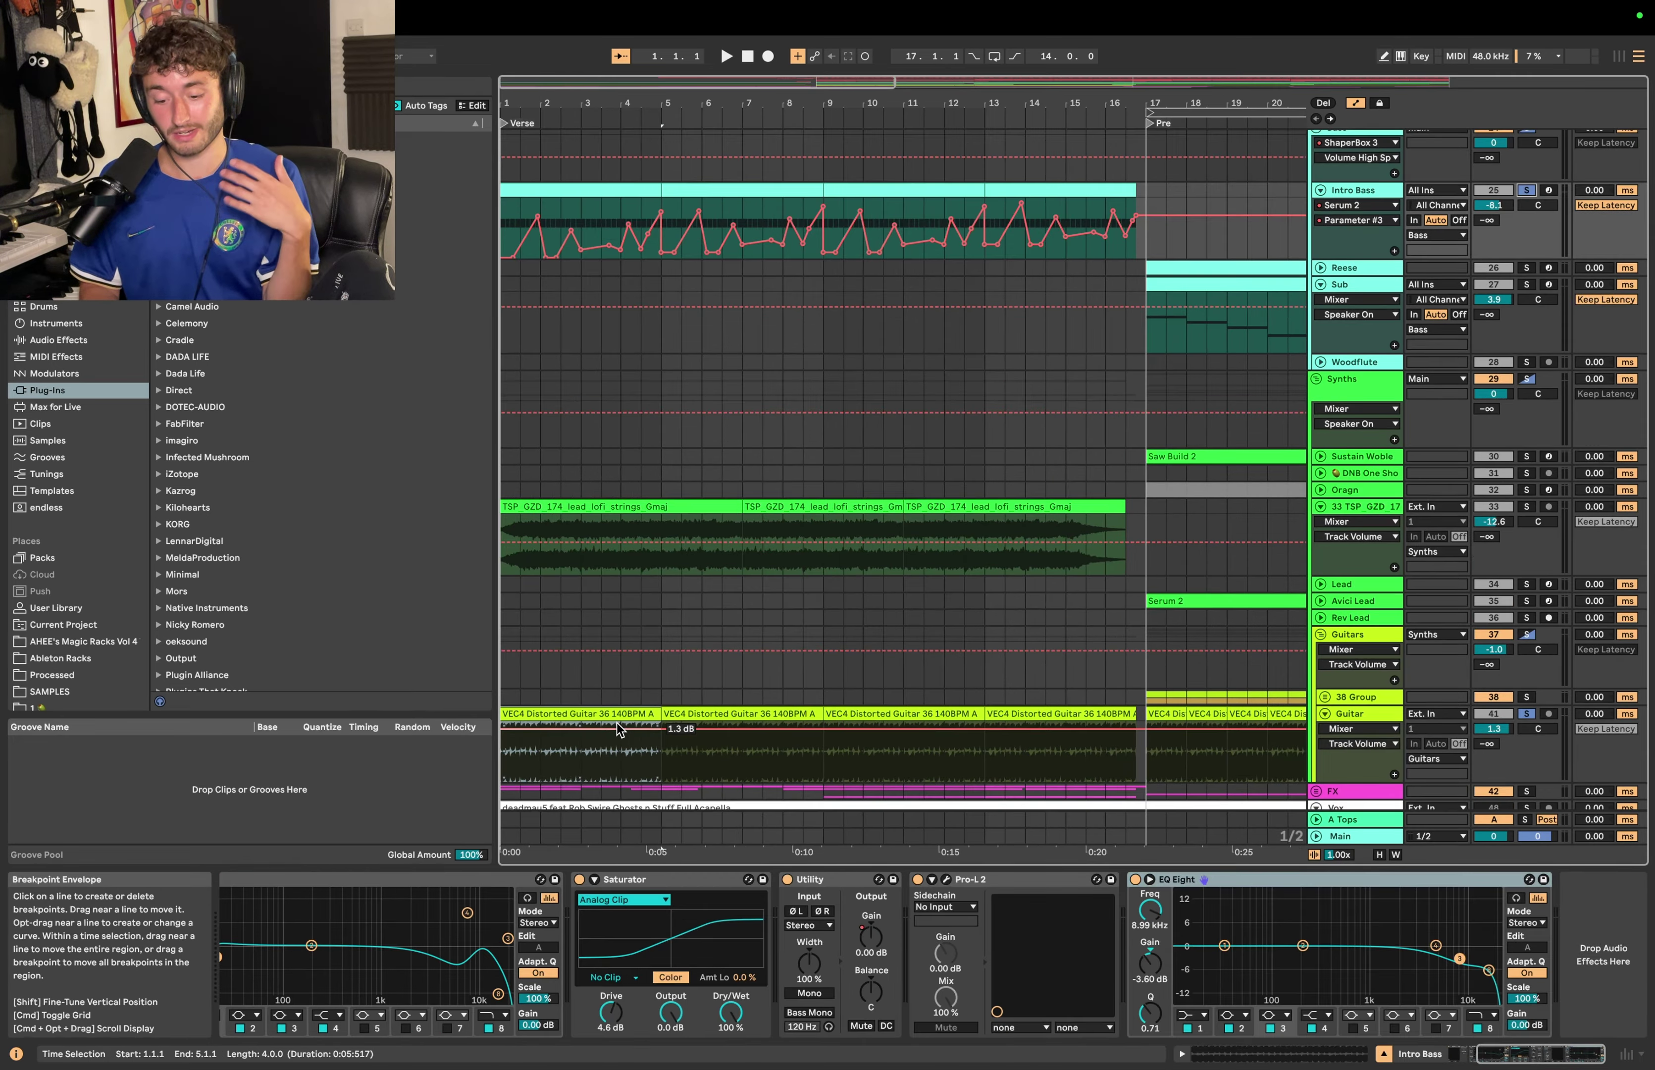
pyautogui.click(614, 714)
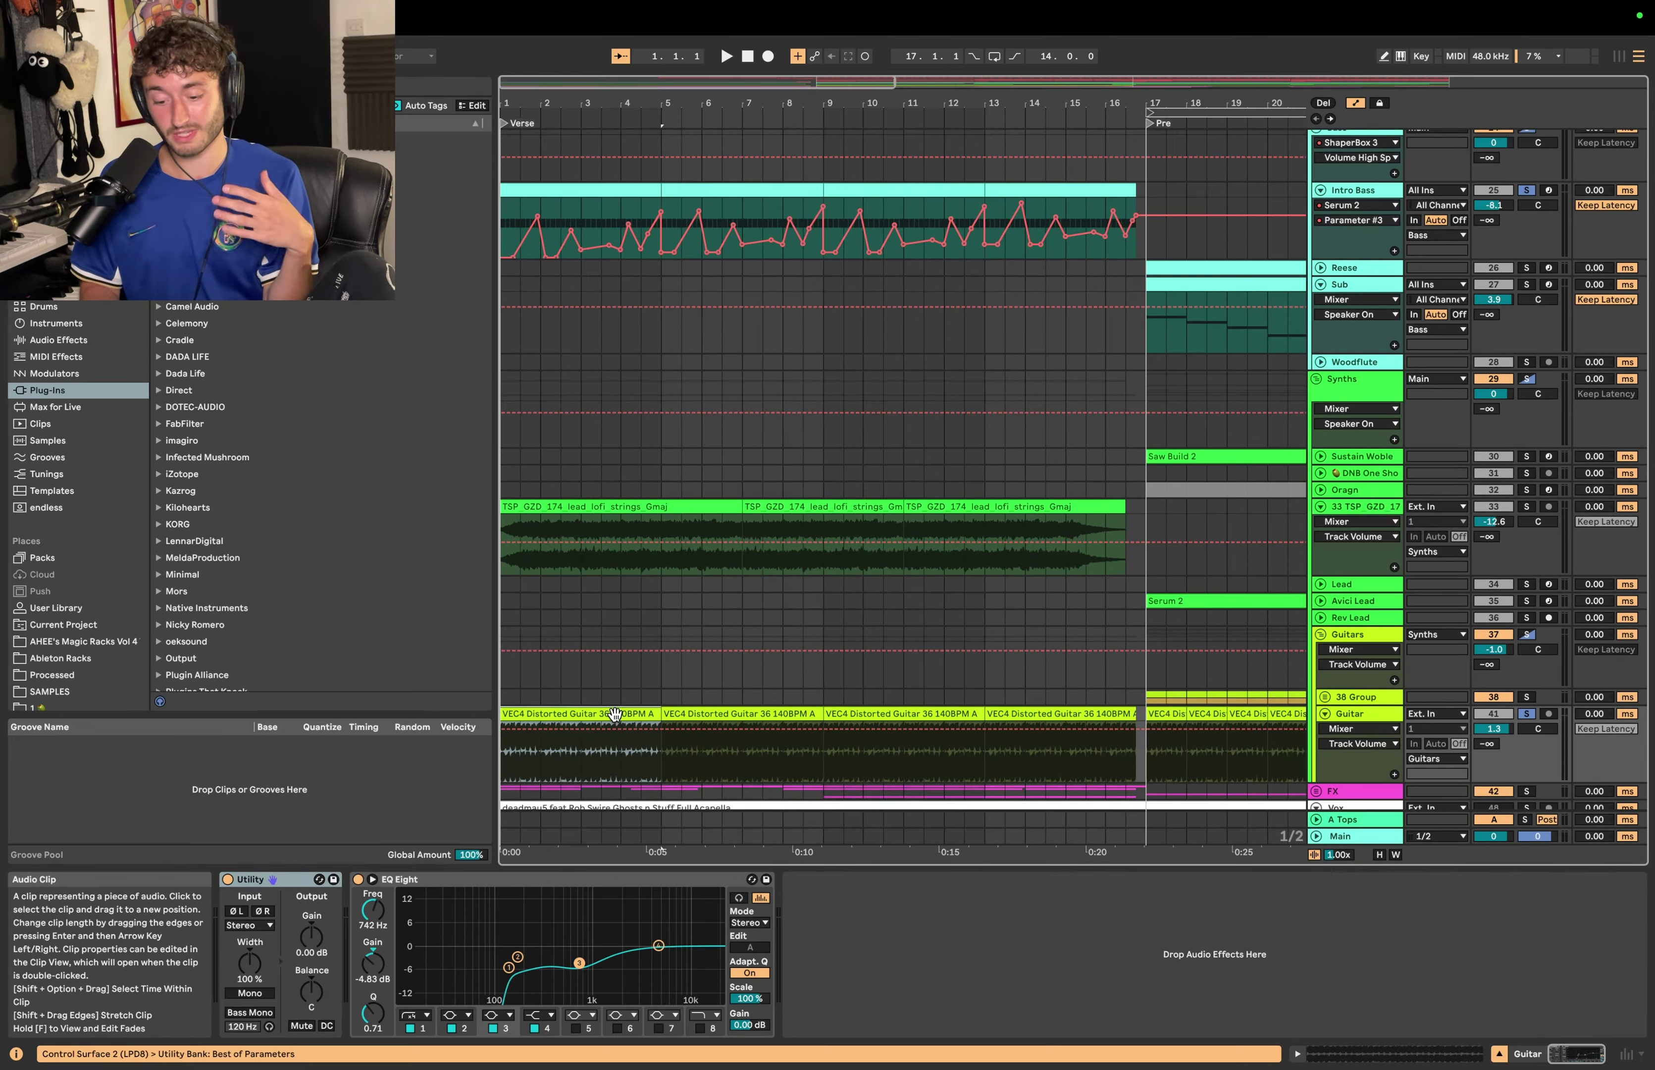
pyautogui.click(591, 187)
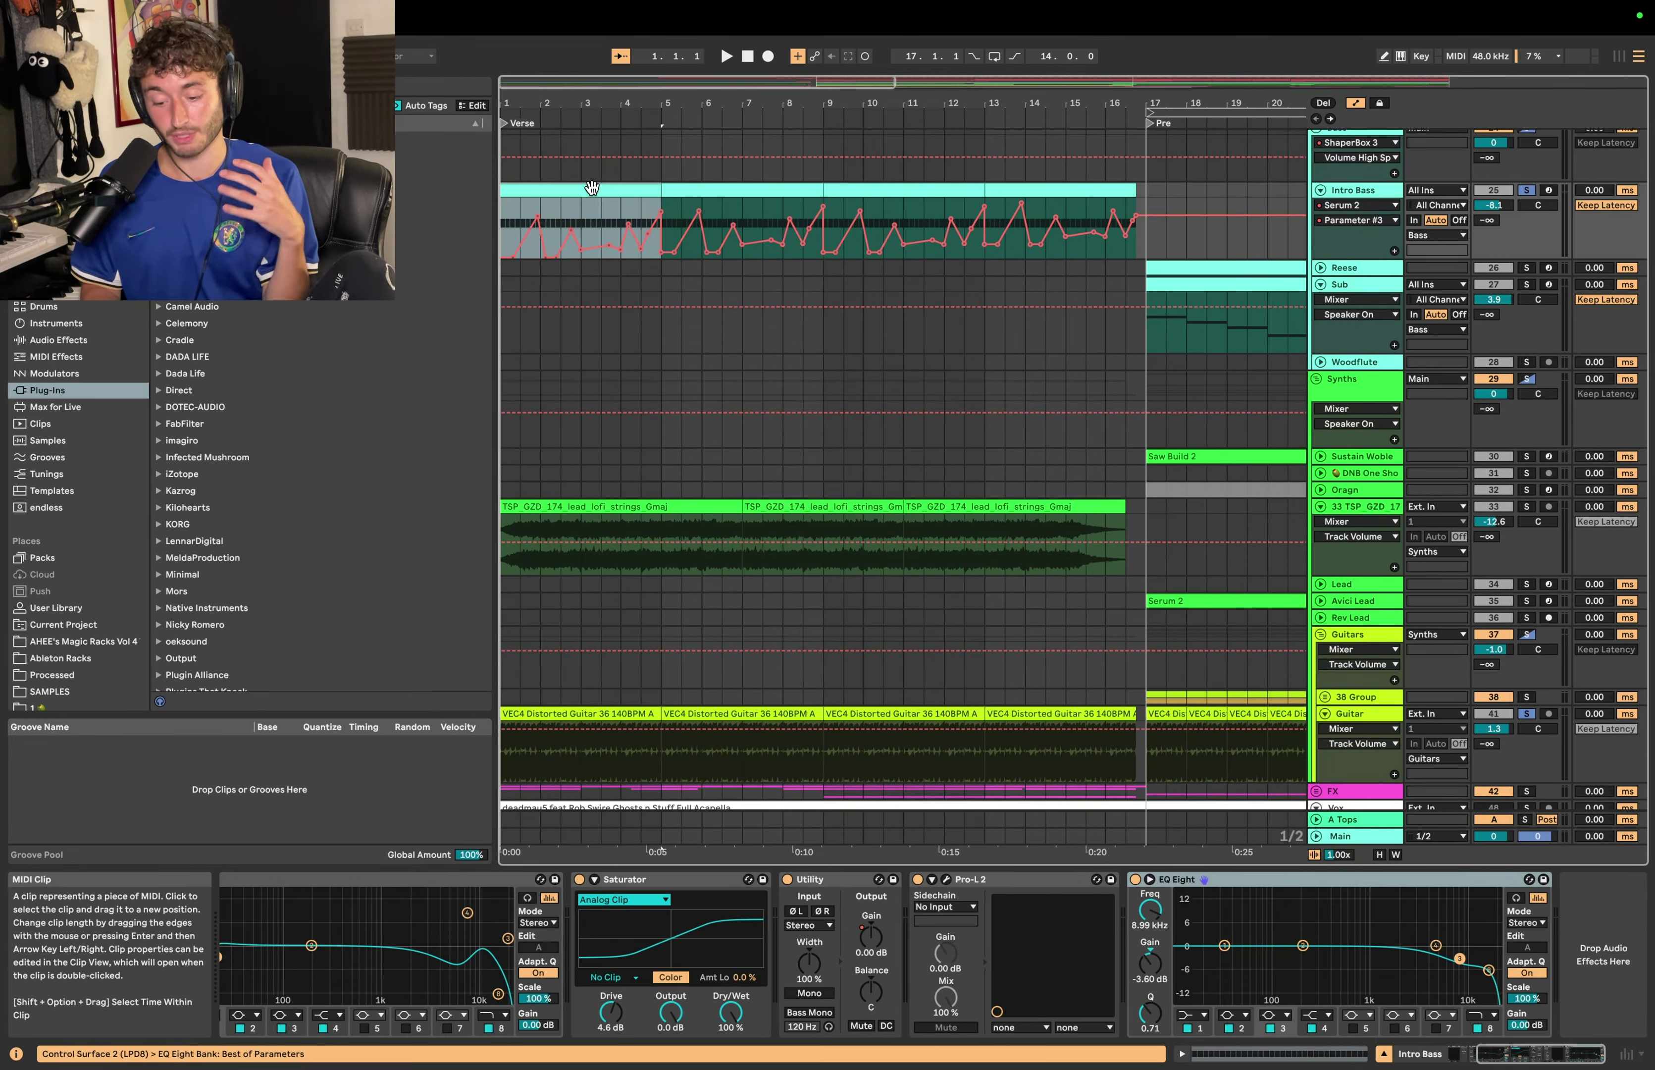
# Step: Clear the solos and play the full arrangement from the middle of the verse
pyautogui.click(722, 483)
pyautogui.press('space')
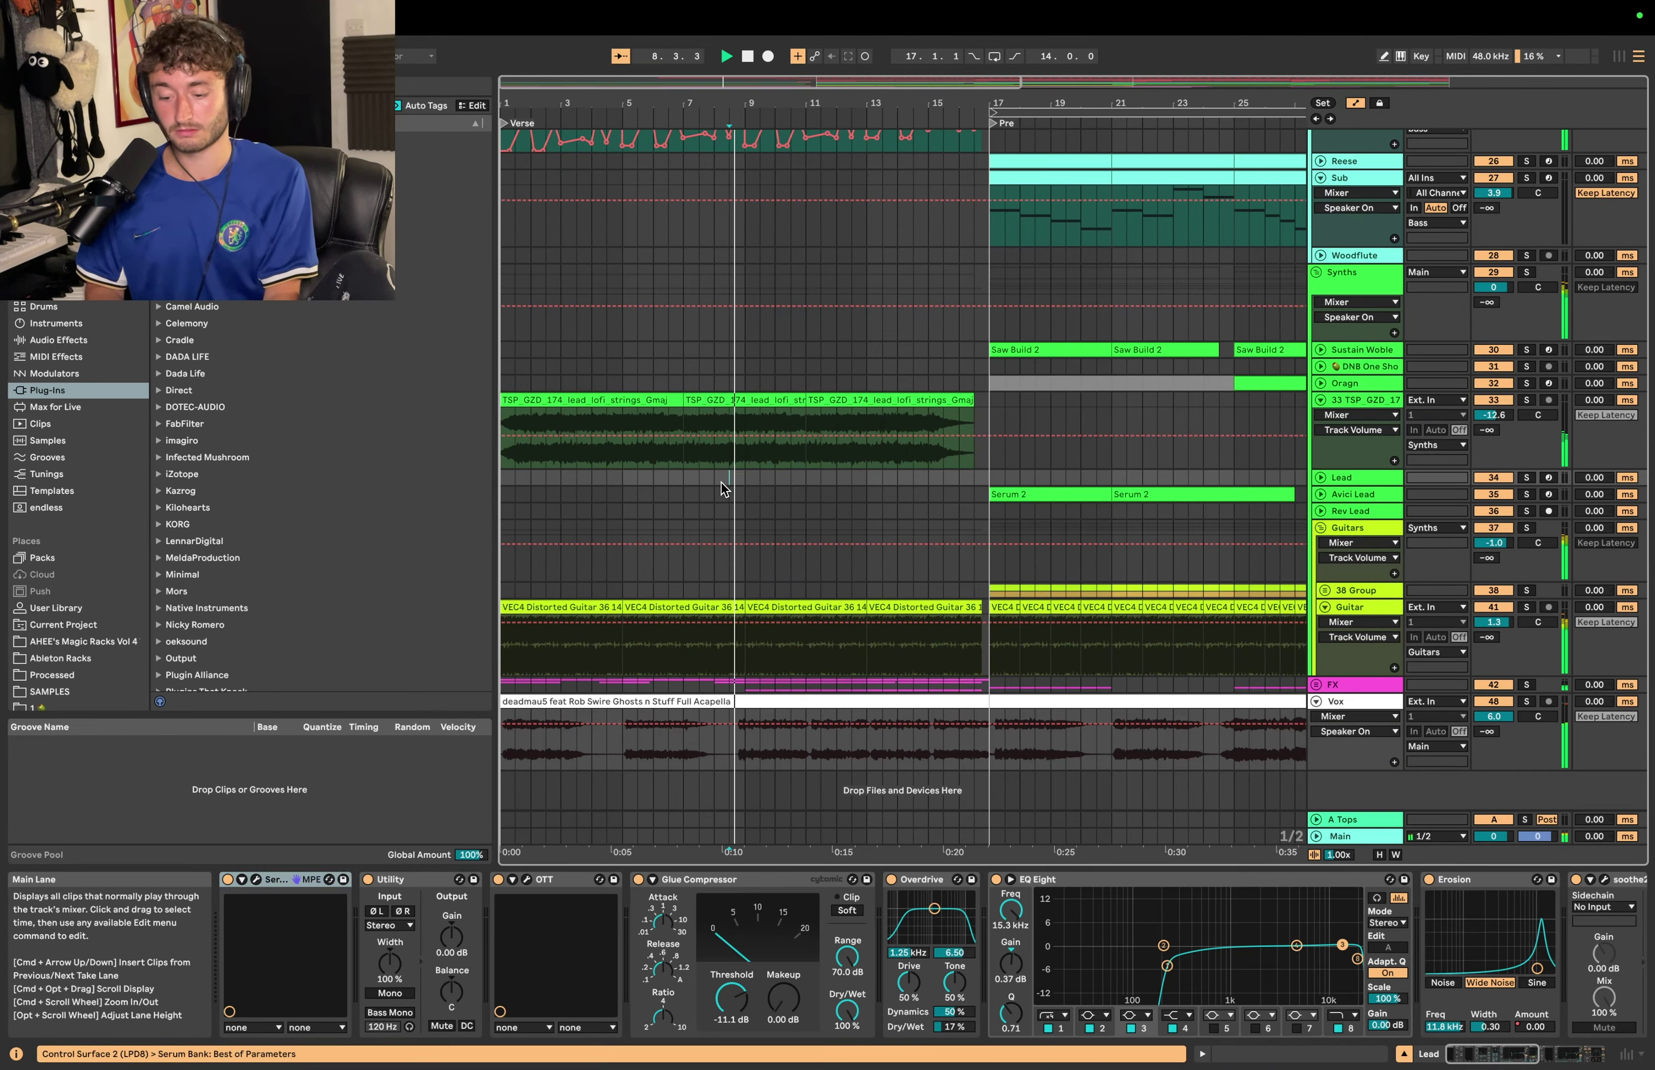
pyautogui.scroll(5, 785, 502)
pyautogui.hscroll(1, 785, 501)
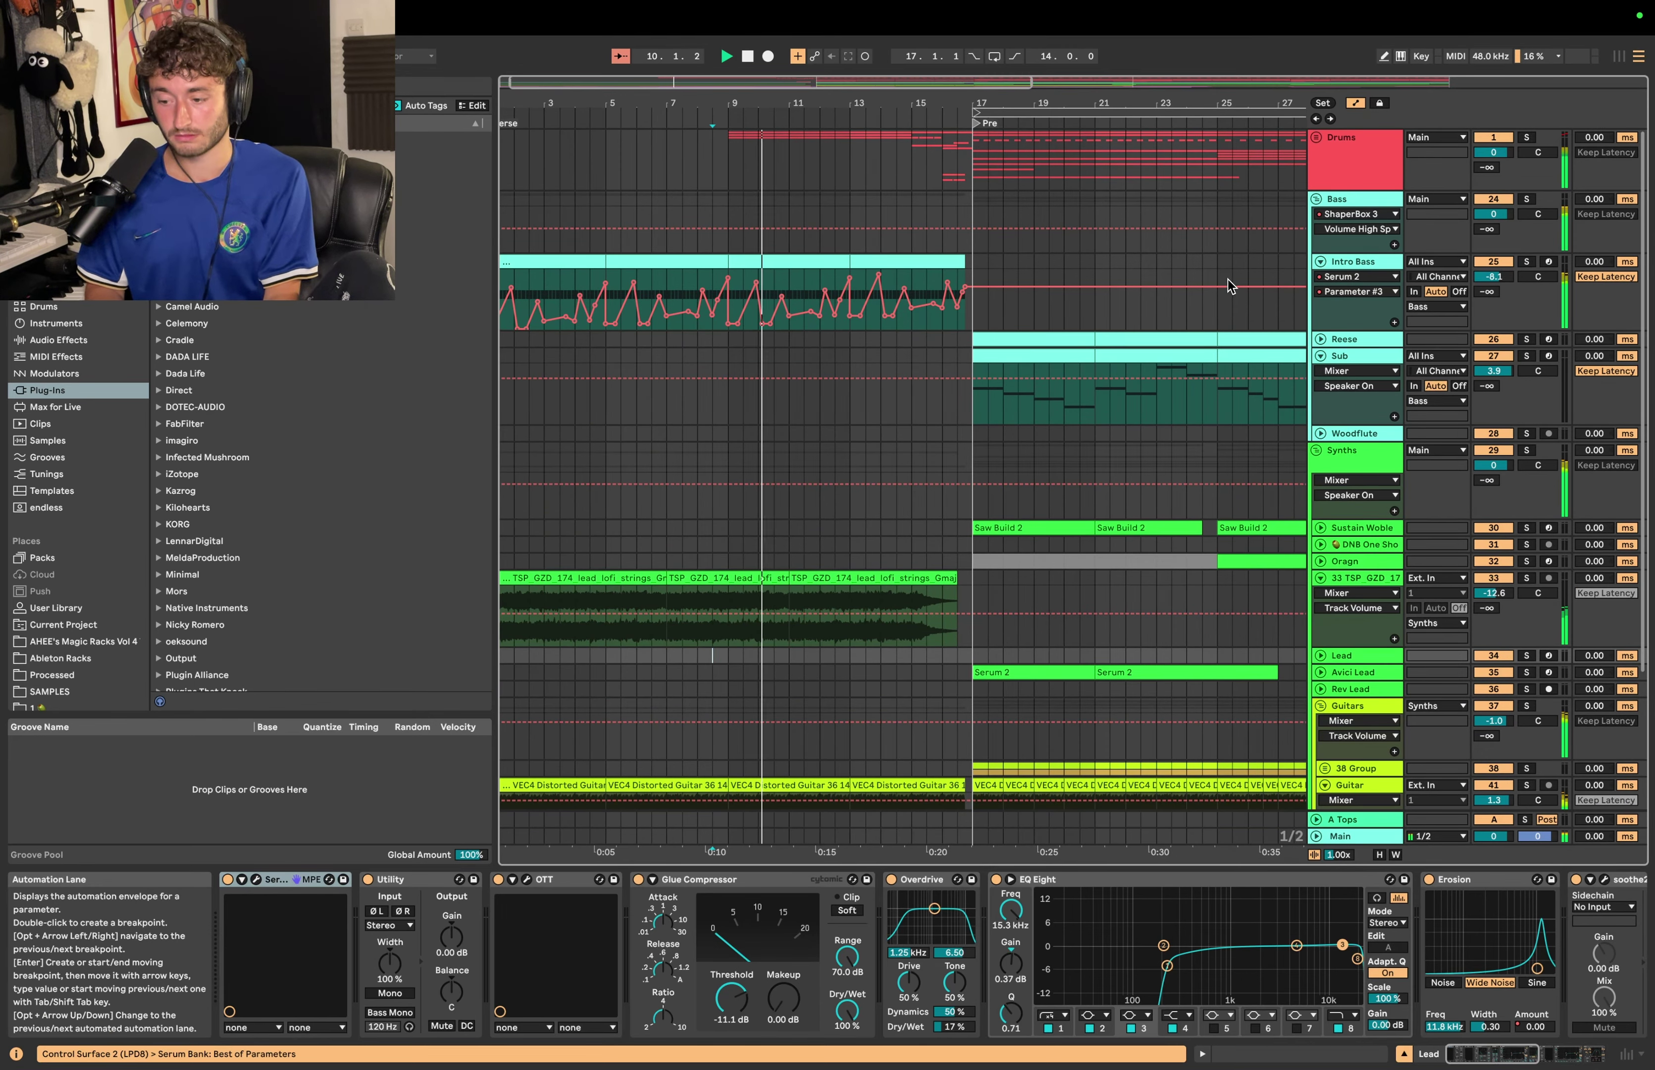
# Step: Unfold the Drums group, its K&S subgroup, and the Kick and Snare tracks
pyautogui.click(1316, 138)
pyautogui.scroll(-1, 950, 235)
pyautogui.hscroll(-1, 951, 241)
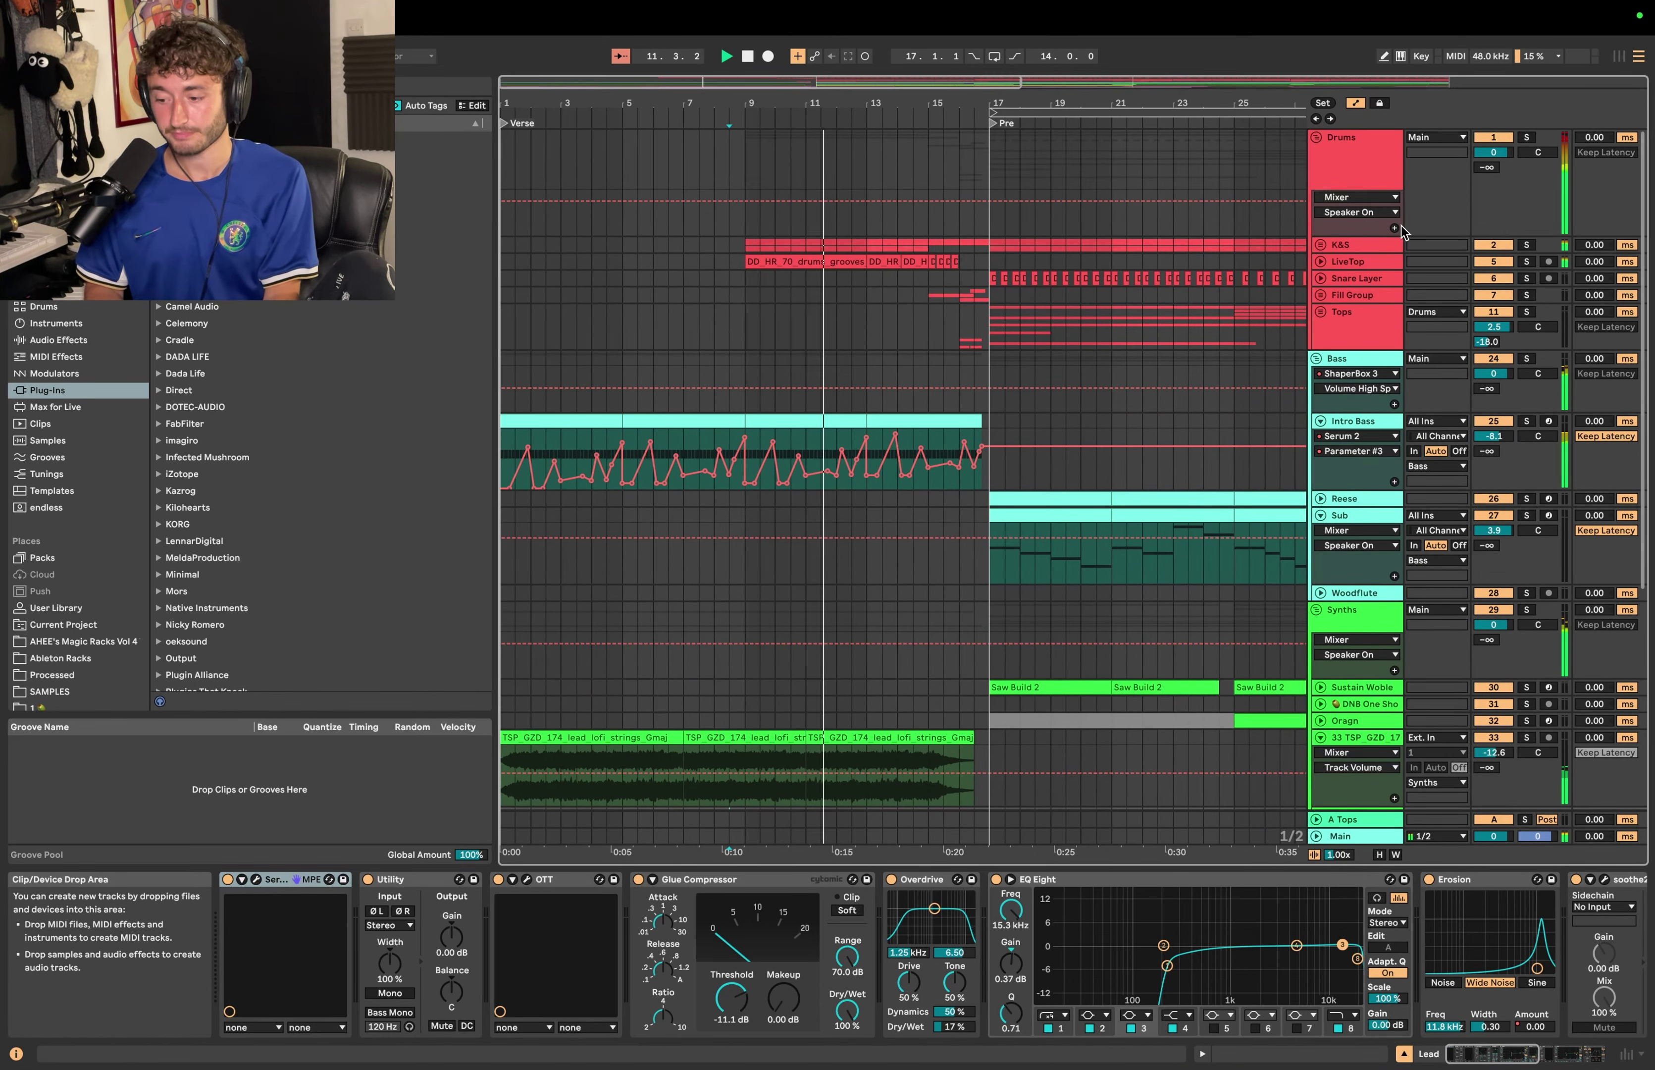
pyautogui.press('space')
pyautogui.scroll(3, 800, 265)
pyautogui.click(773, 275)
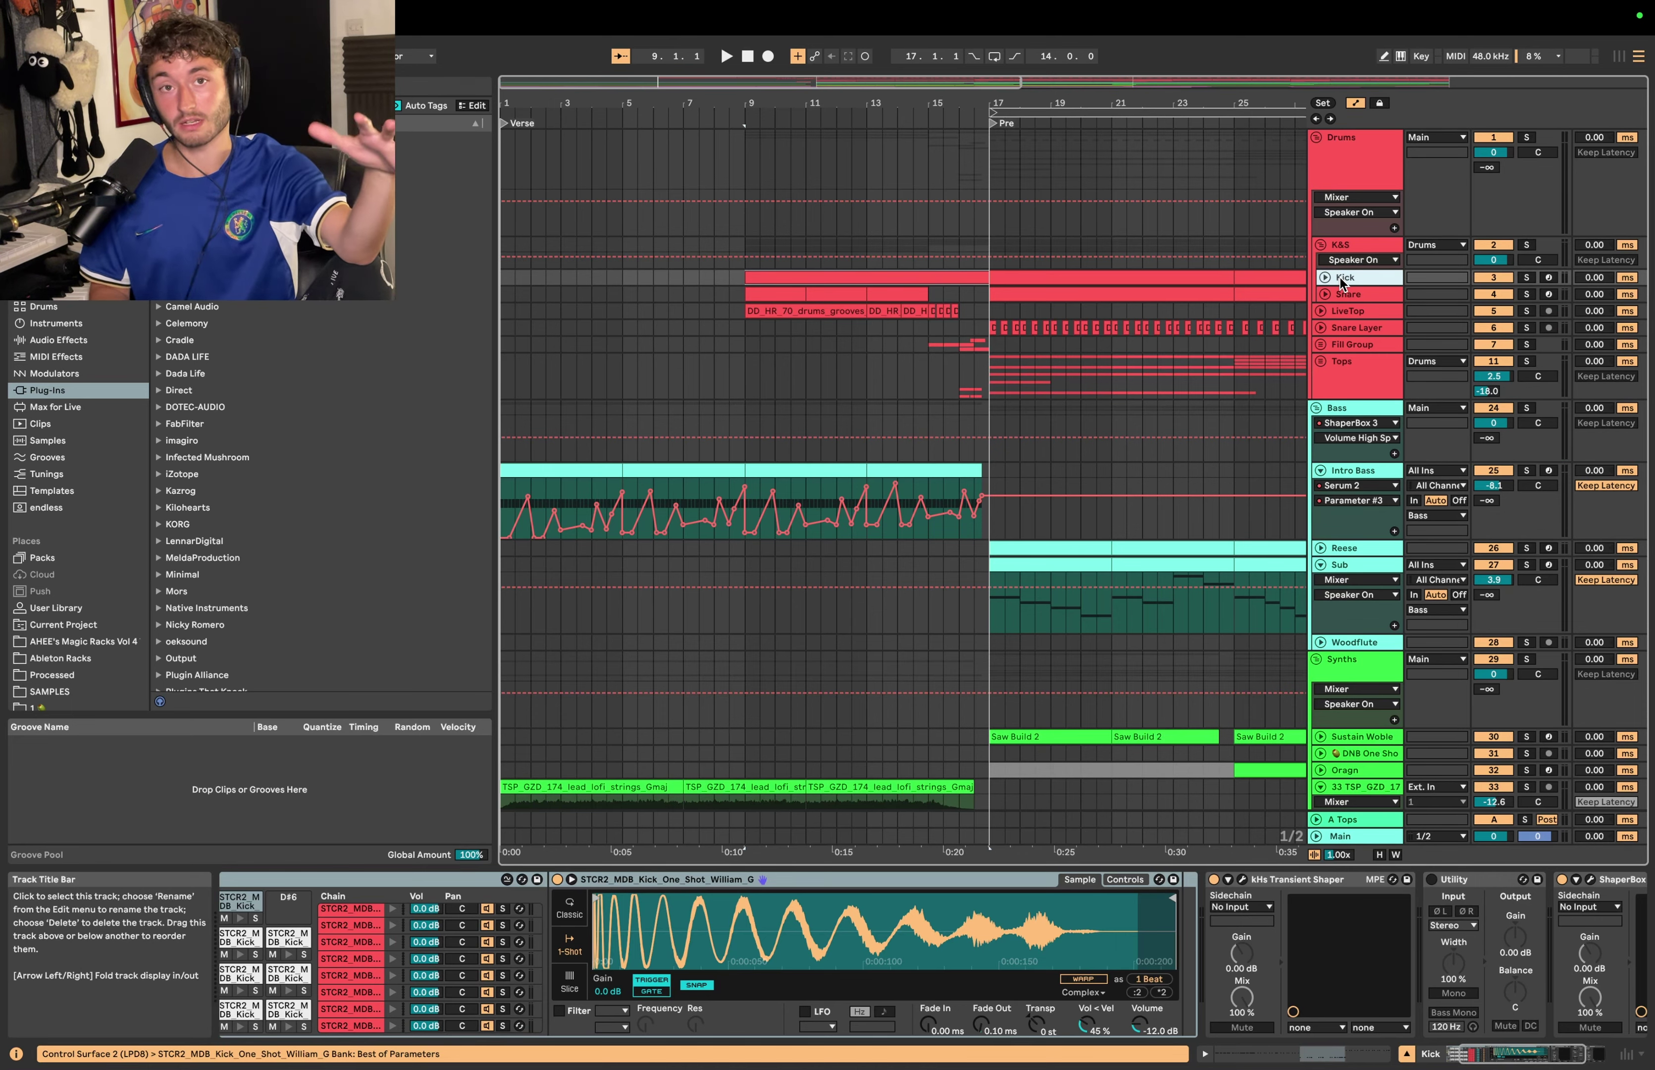
pyautogui.click(1325, 277)
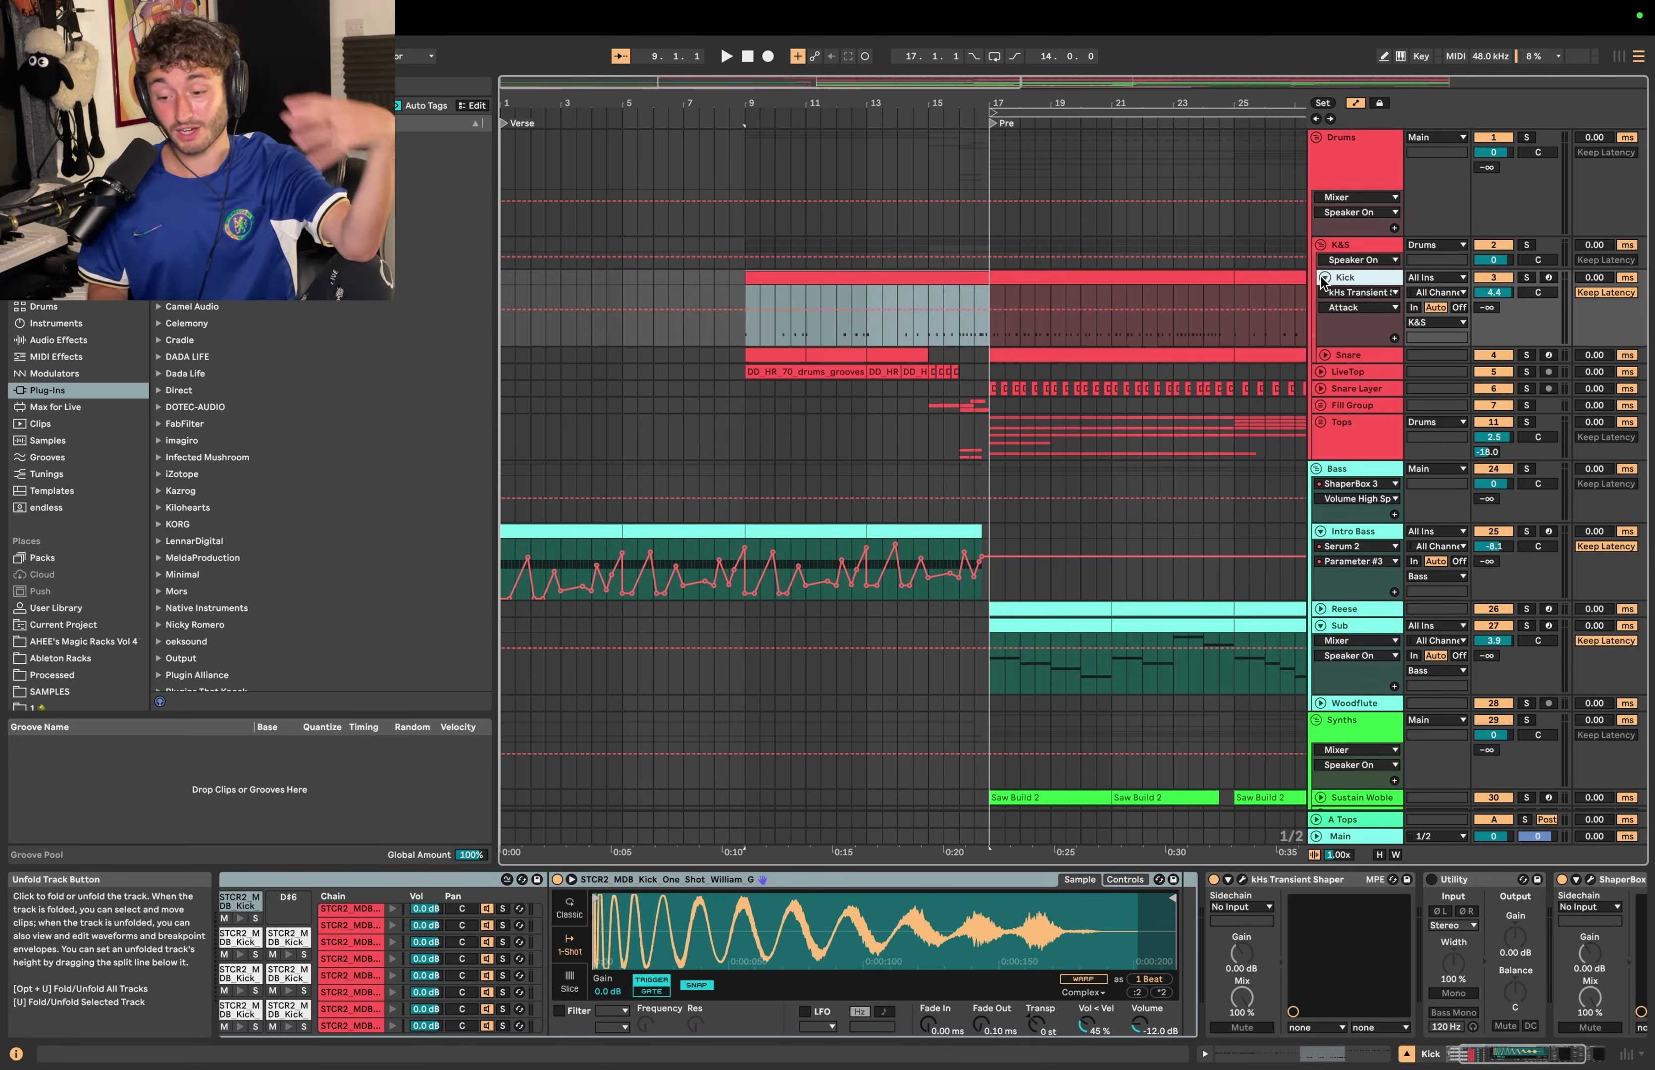
pyautogui.click(1325, 355)
# Step: Select the Snare clip at bar 17, then solo Kick and Snare and play them from there
pyautogui.click(1075, 357)
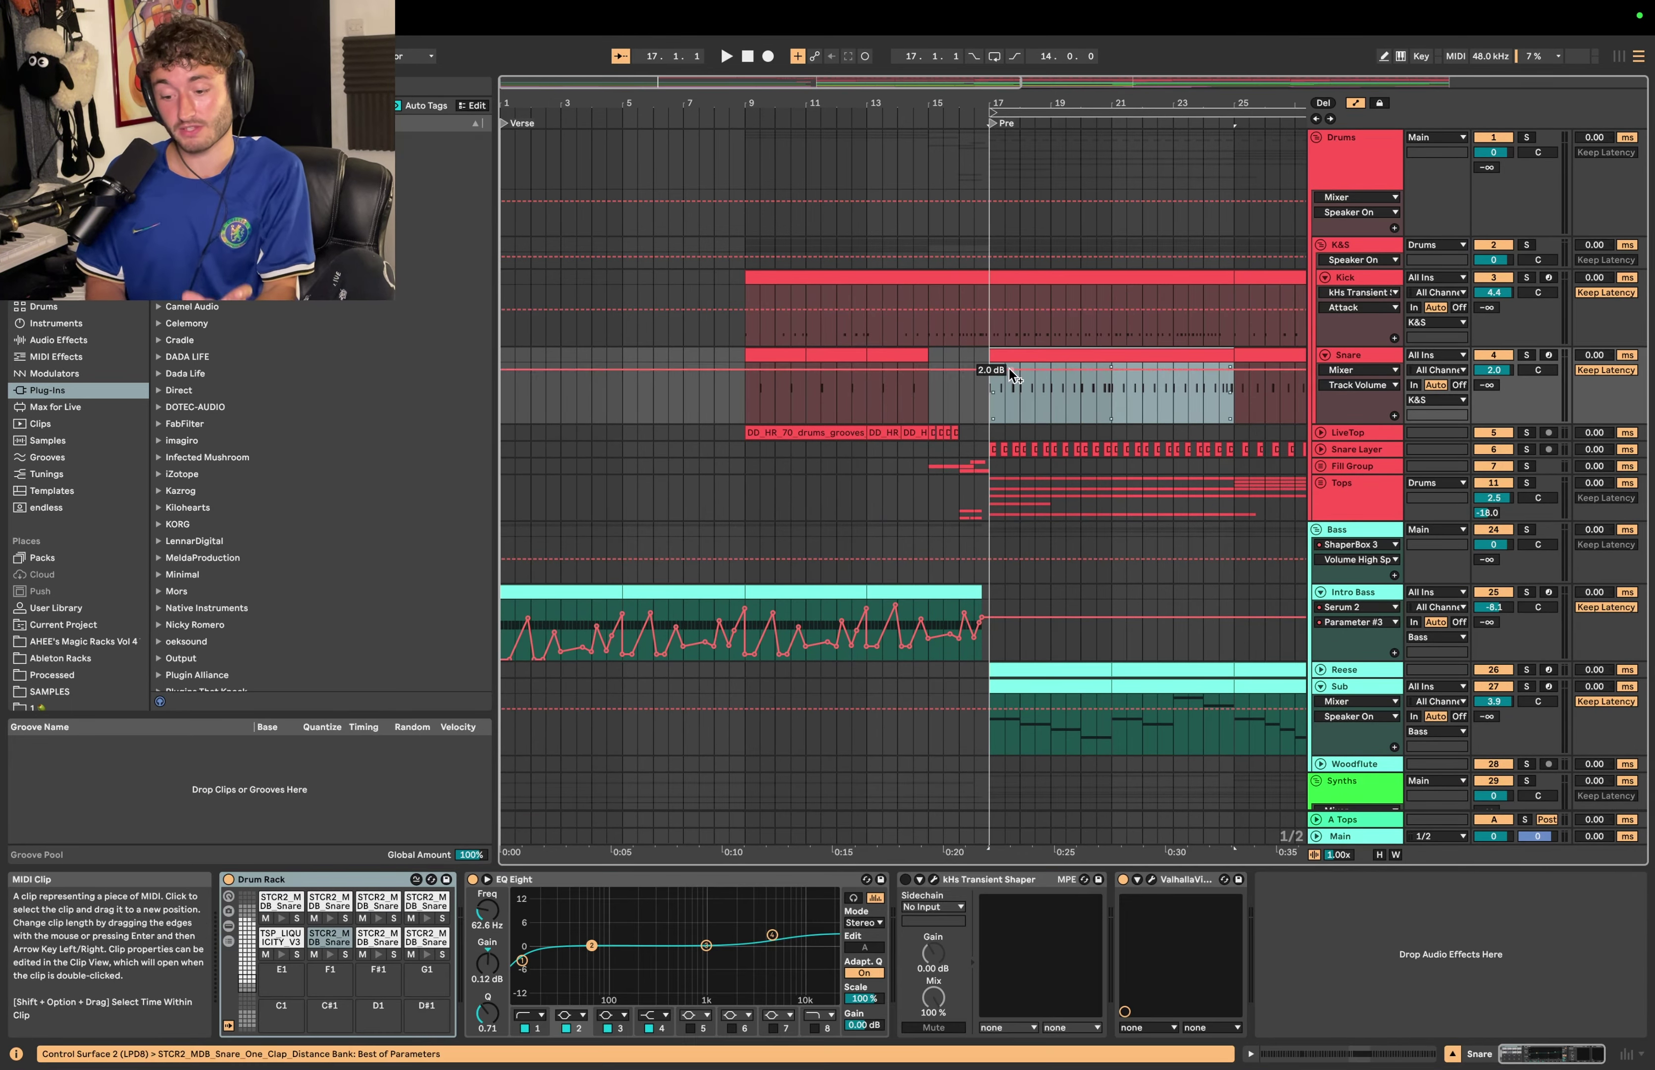
pyautogui.click(775, 355)
pyautogui.click(1074, 370)
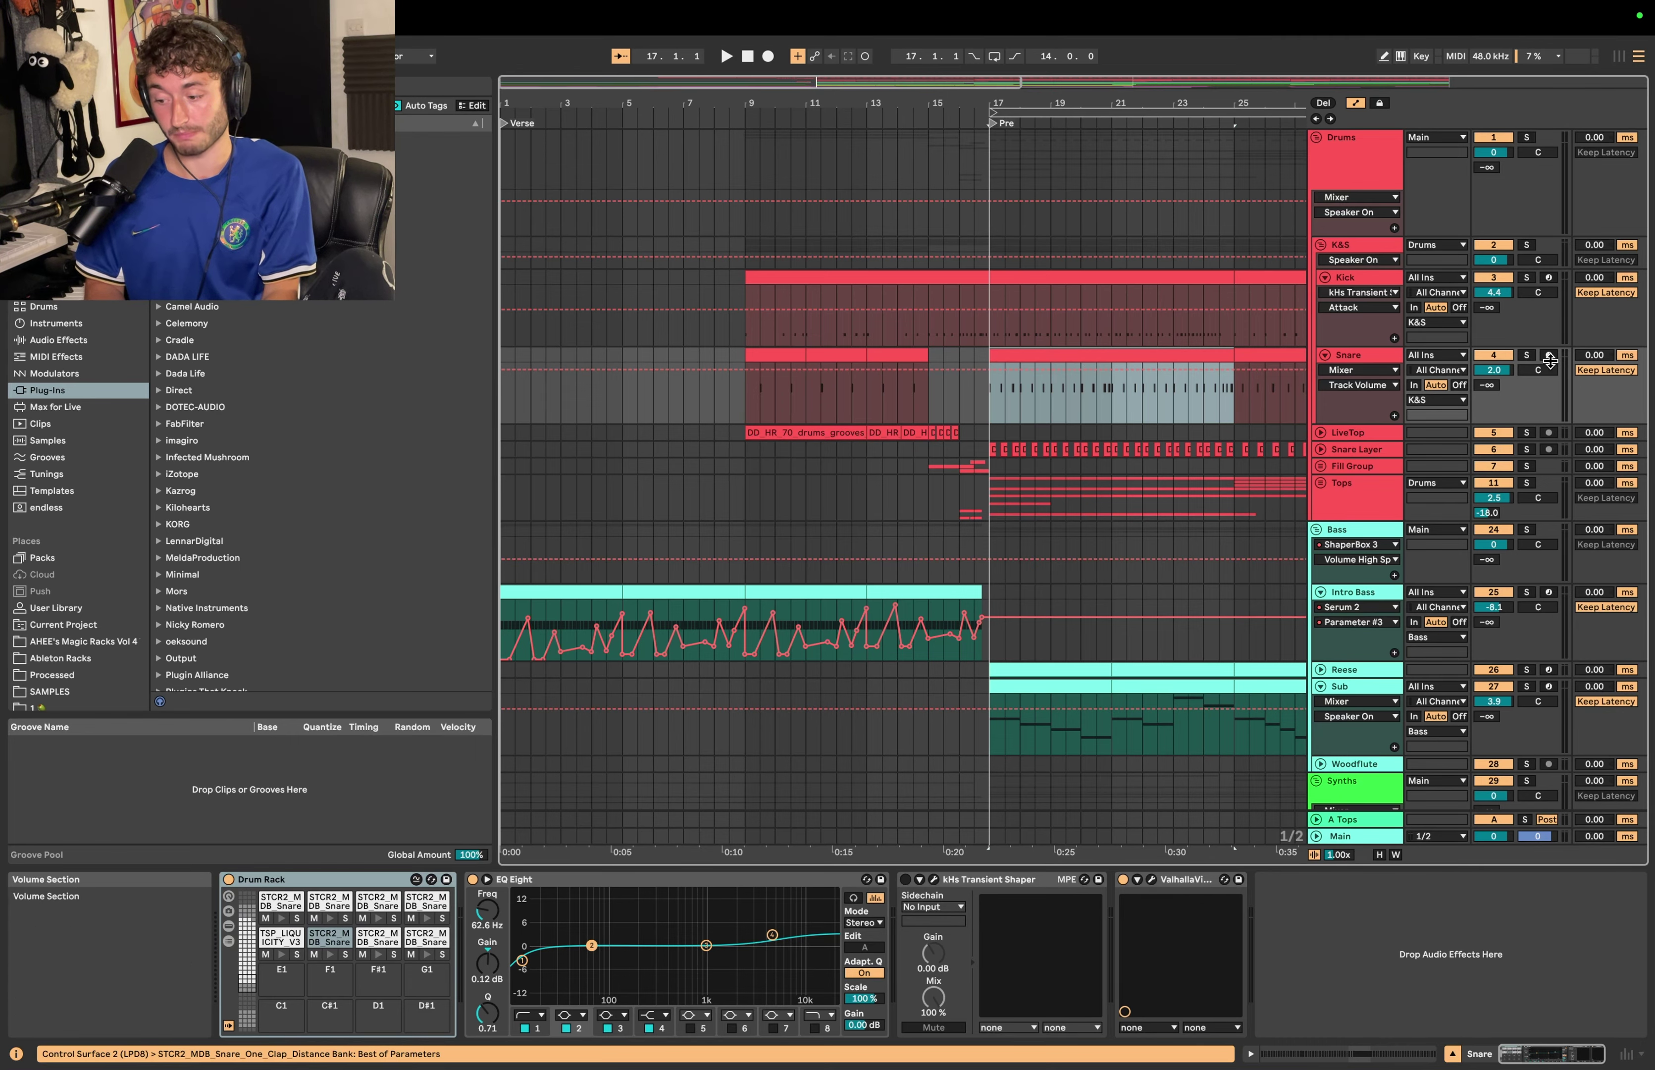
pyautogui.click(1528, 354)
pyautogui.click(989, 336)
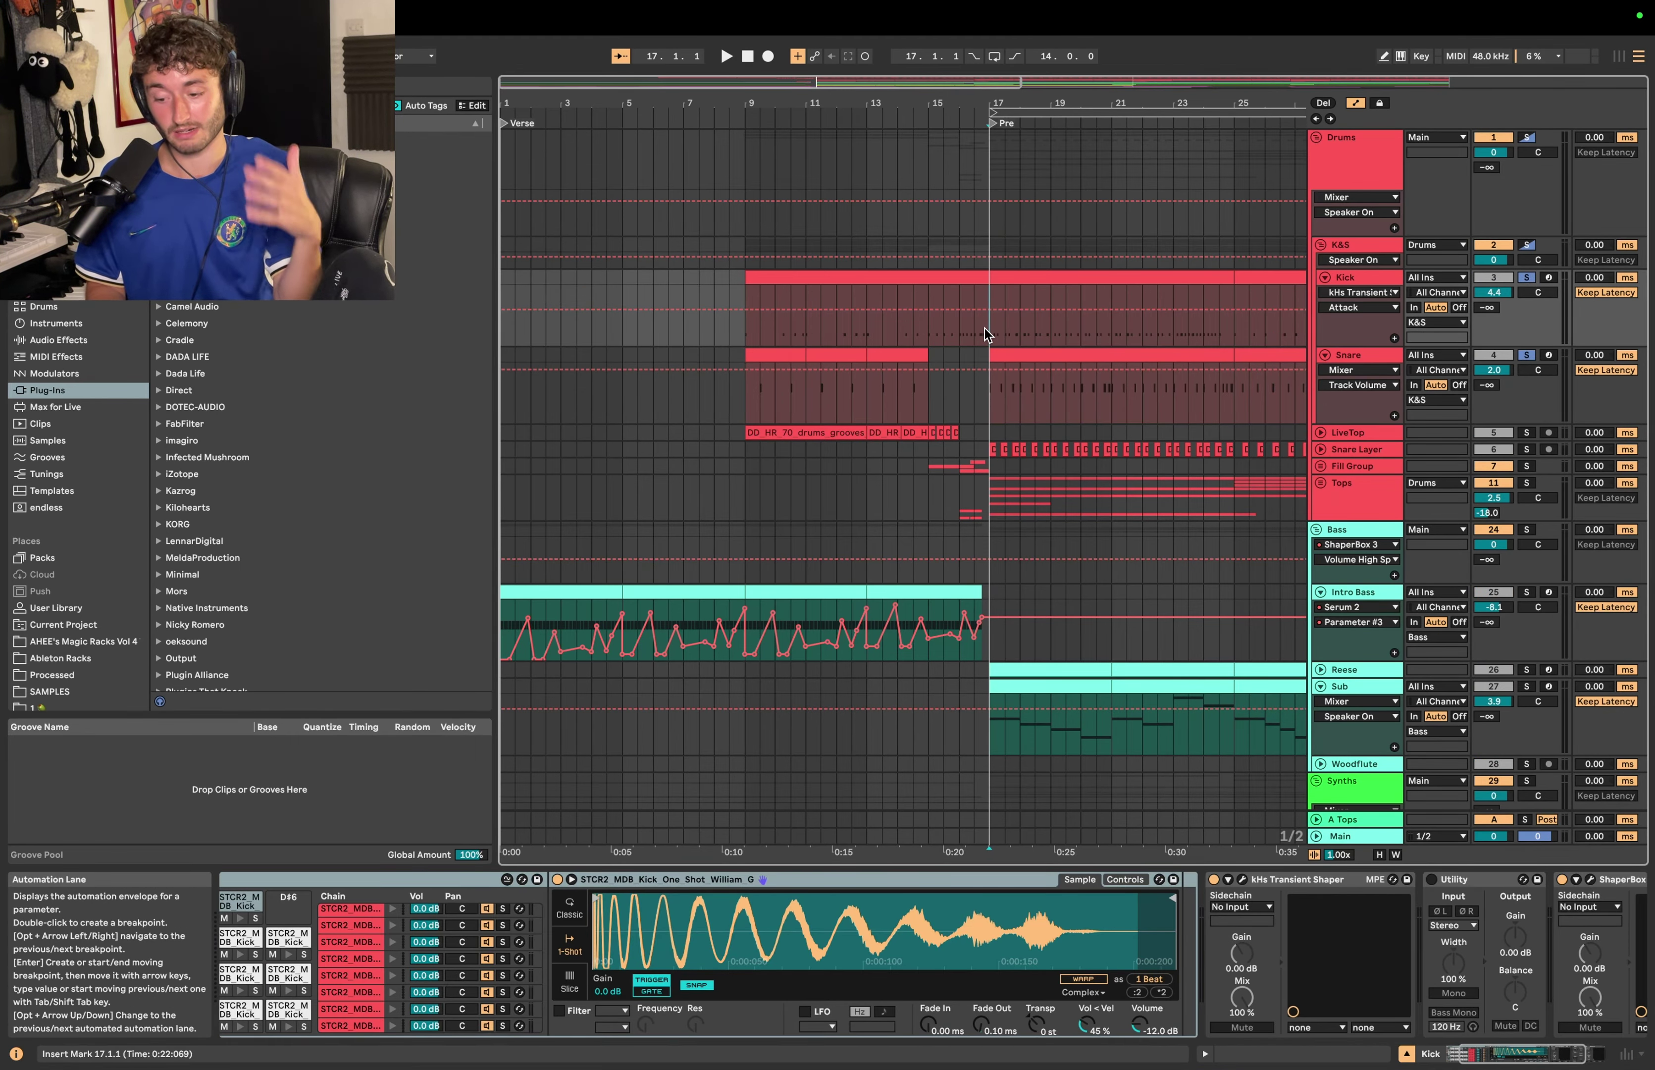
pyautogui.press('space')
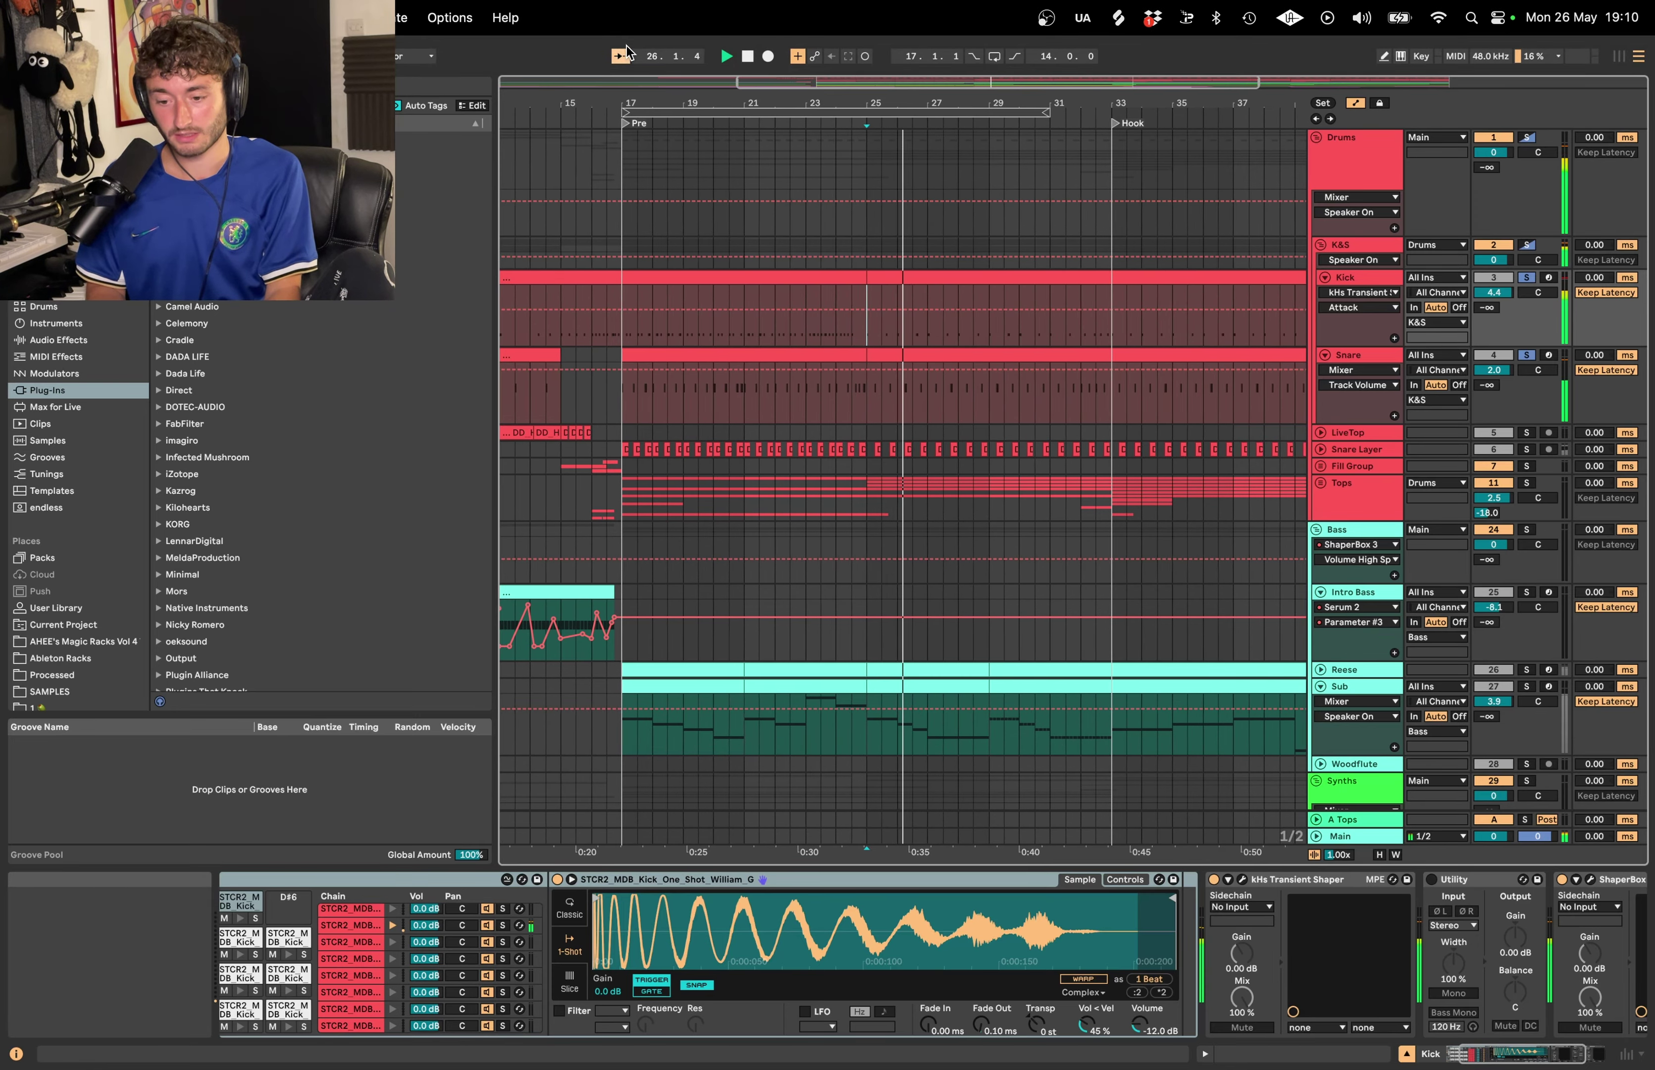
# Step: Play the soloed Kick and Snare from bar 9, then select the first Snare clip
pyautogui.hscroll(-5, 731, 272)
pyautogui.click(556, 296)
pyautogui.press('space')
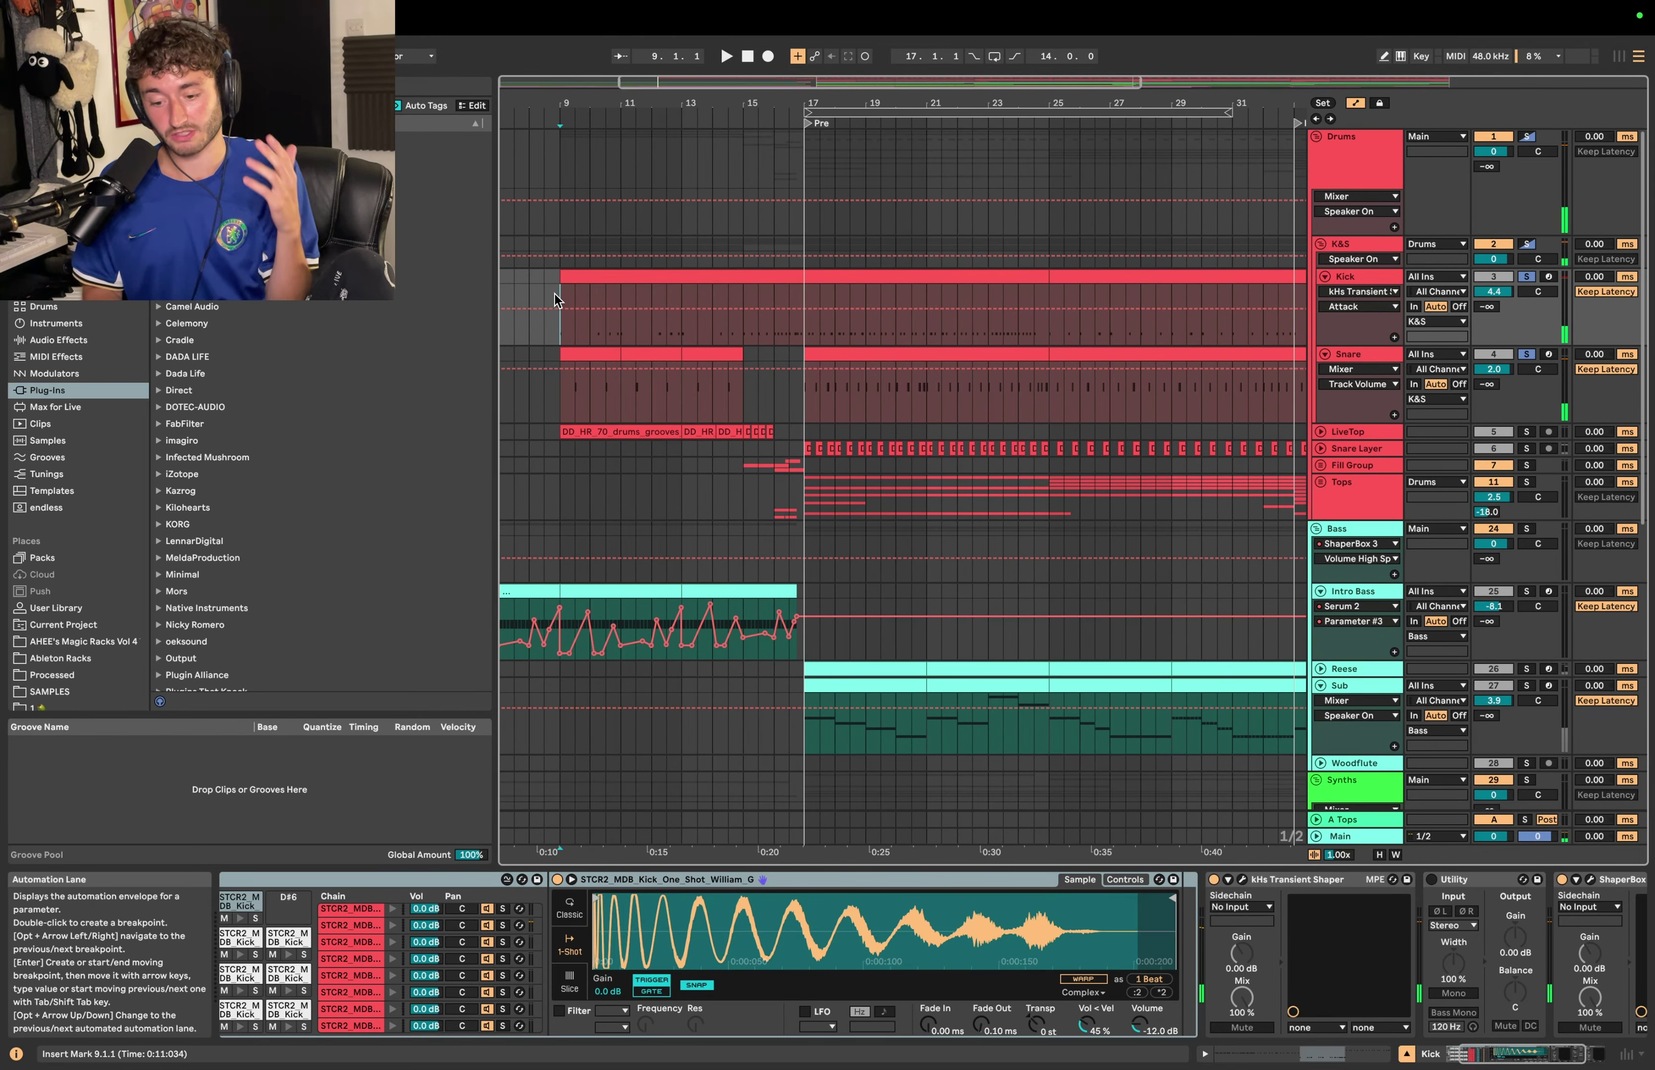
pyautogui.press('space')
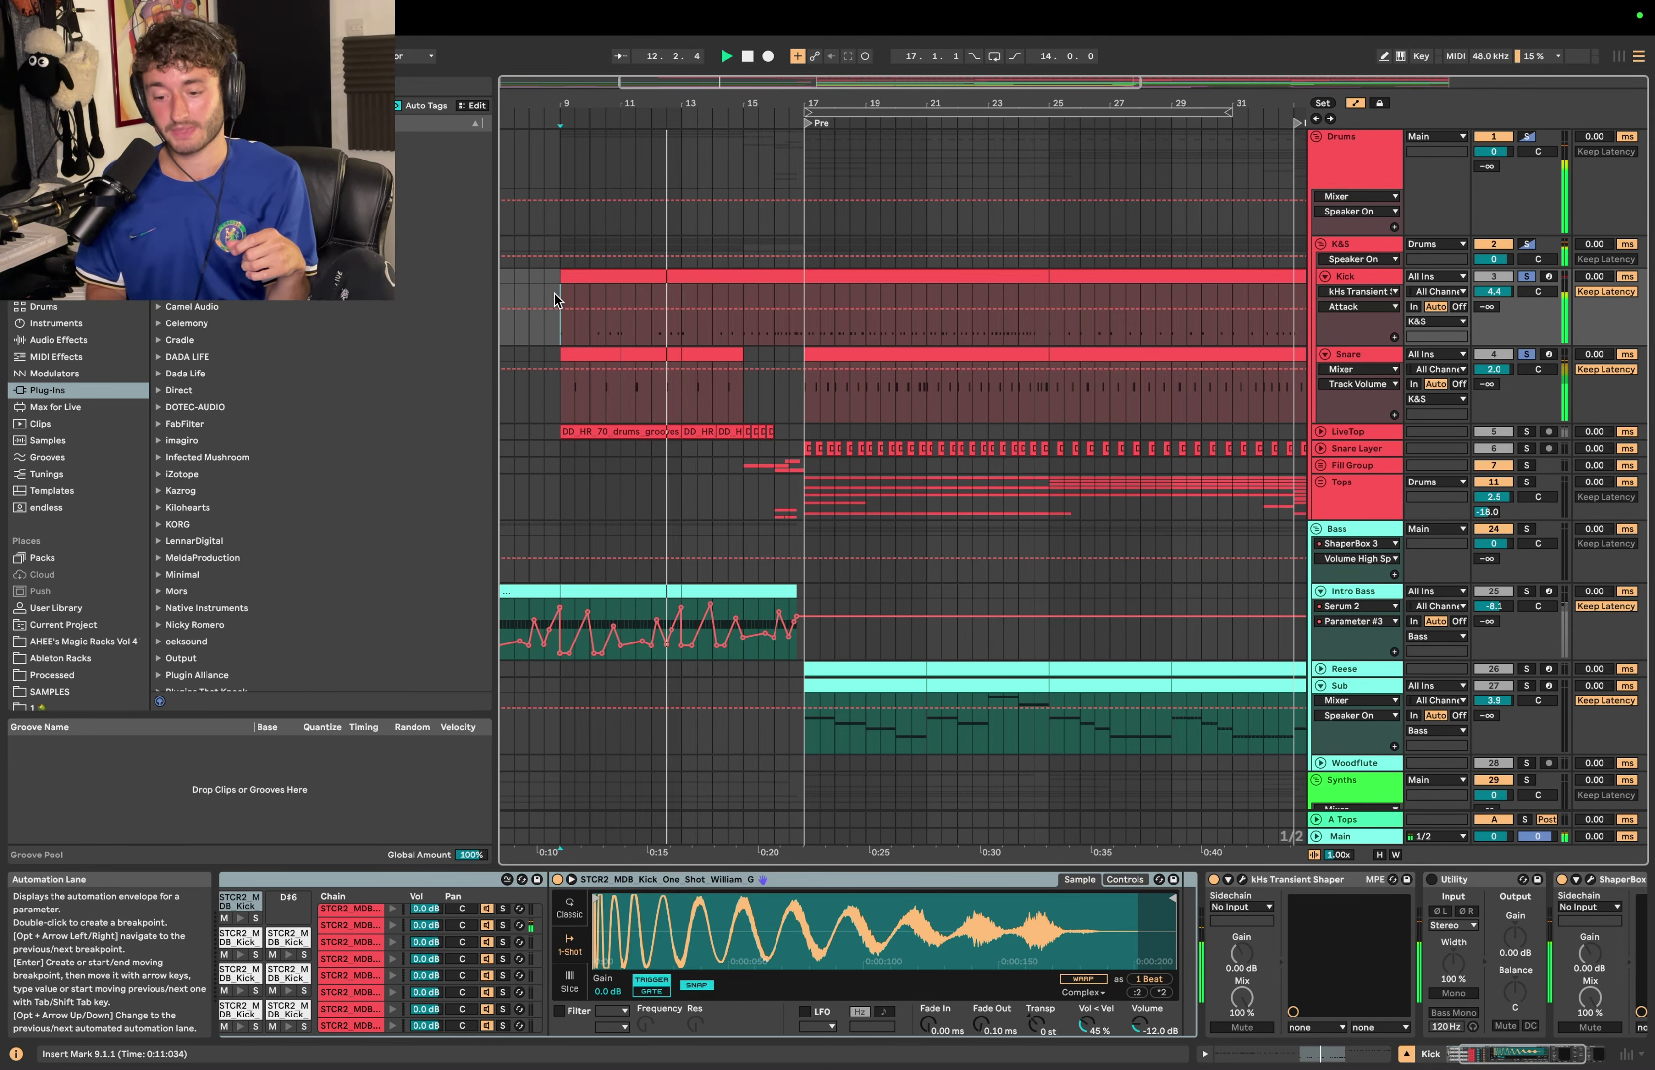
pyautogui.click(579, 348)
pyautogui.press('space')
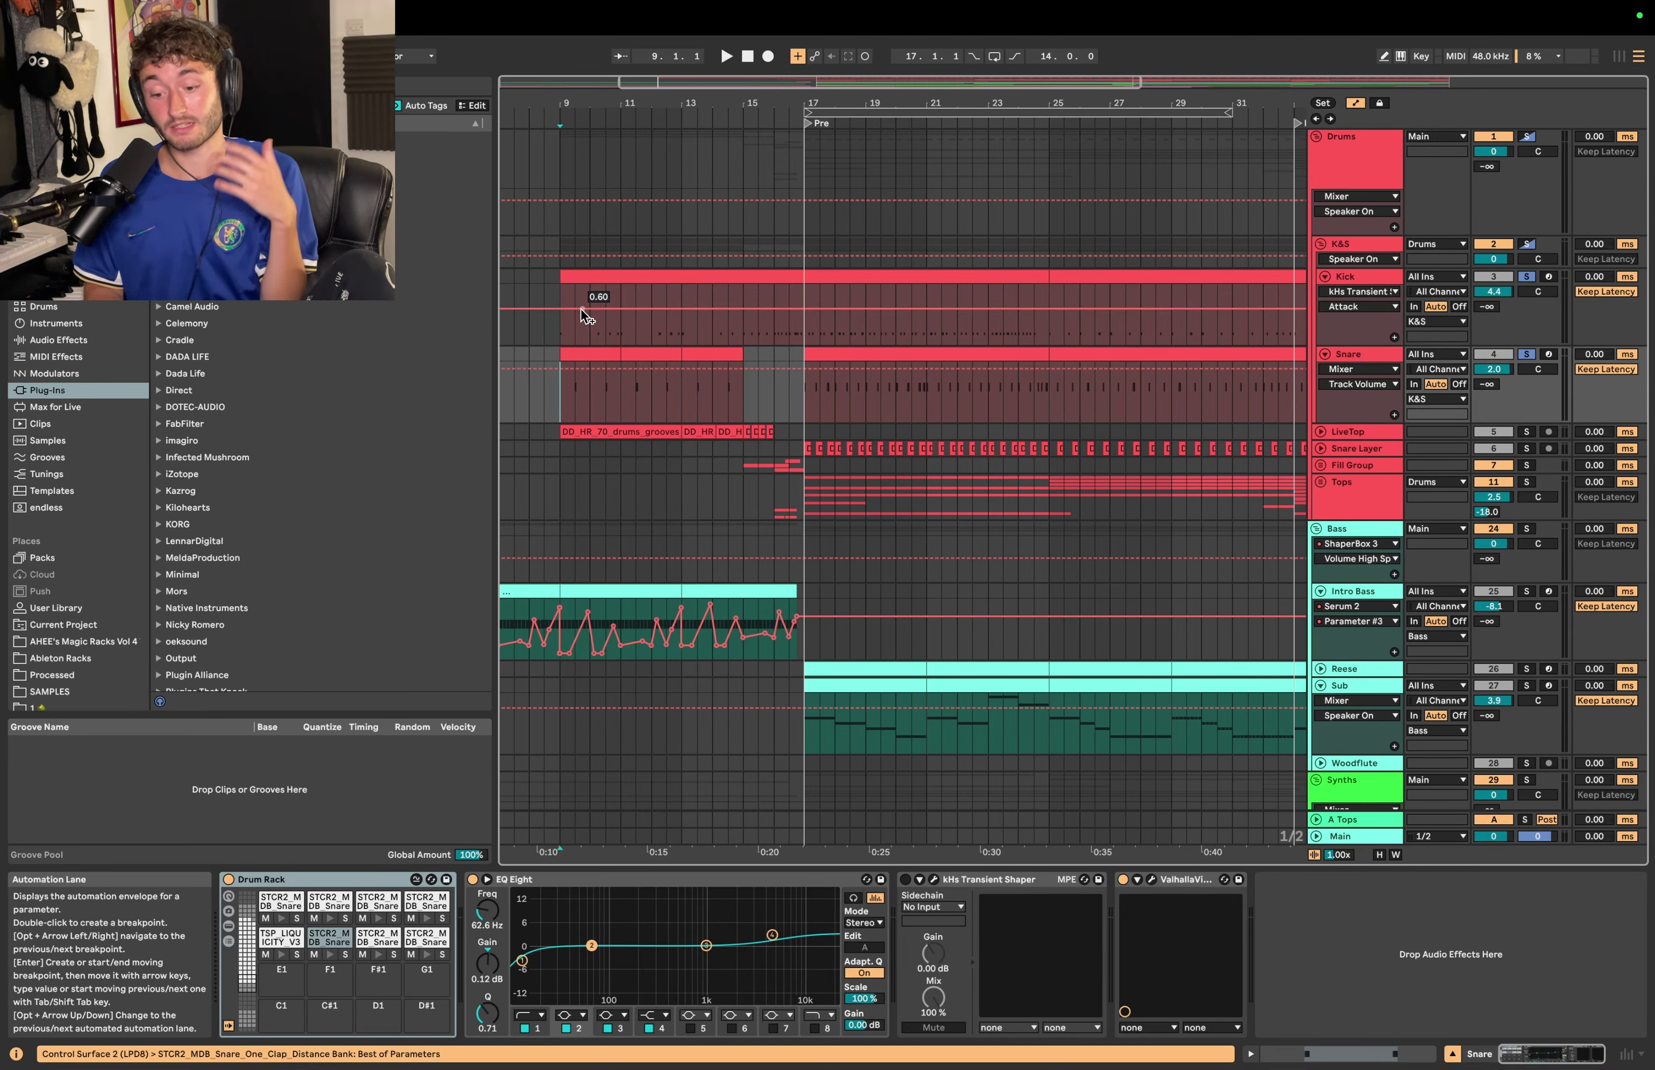
pyautogui.click(581, 353)
# Step: Unfold the LiveTop track, add it to the solo, and select its drum loop clip from bar 9 to bar 13
pyautogui.click(1321, 432)
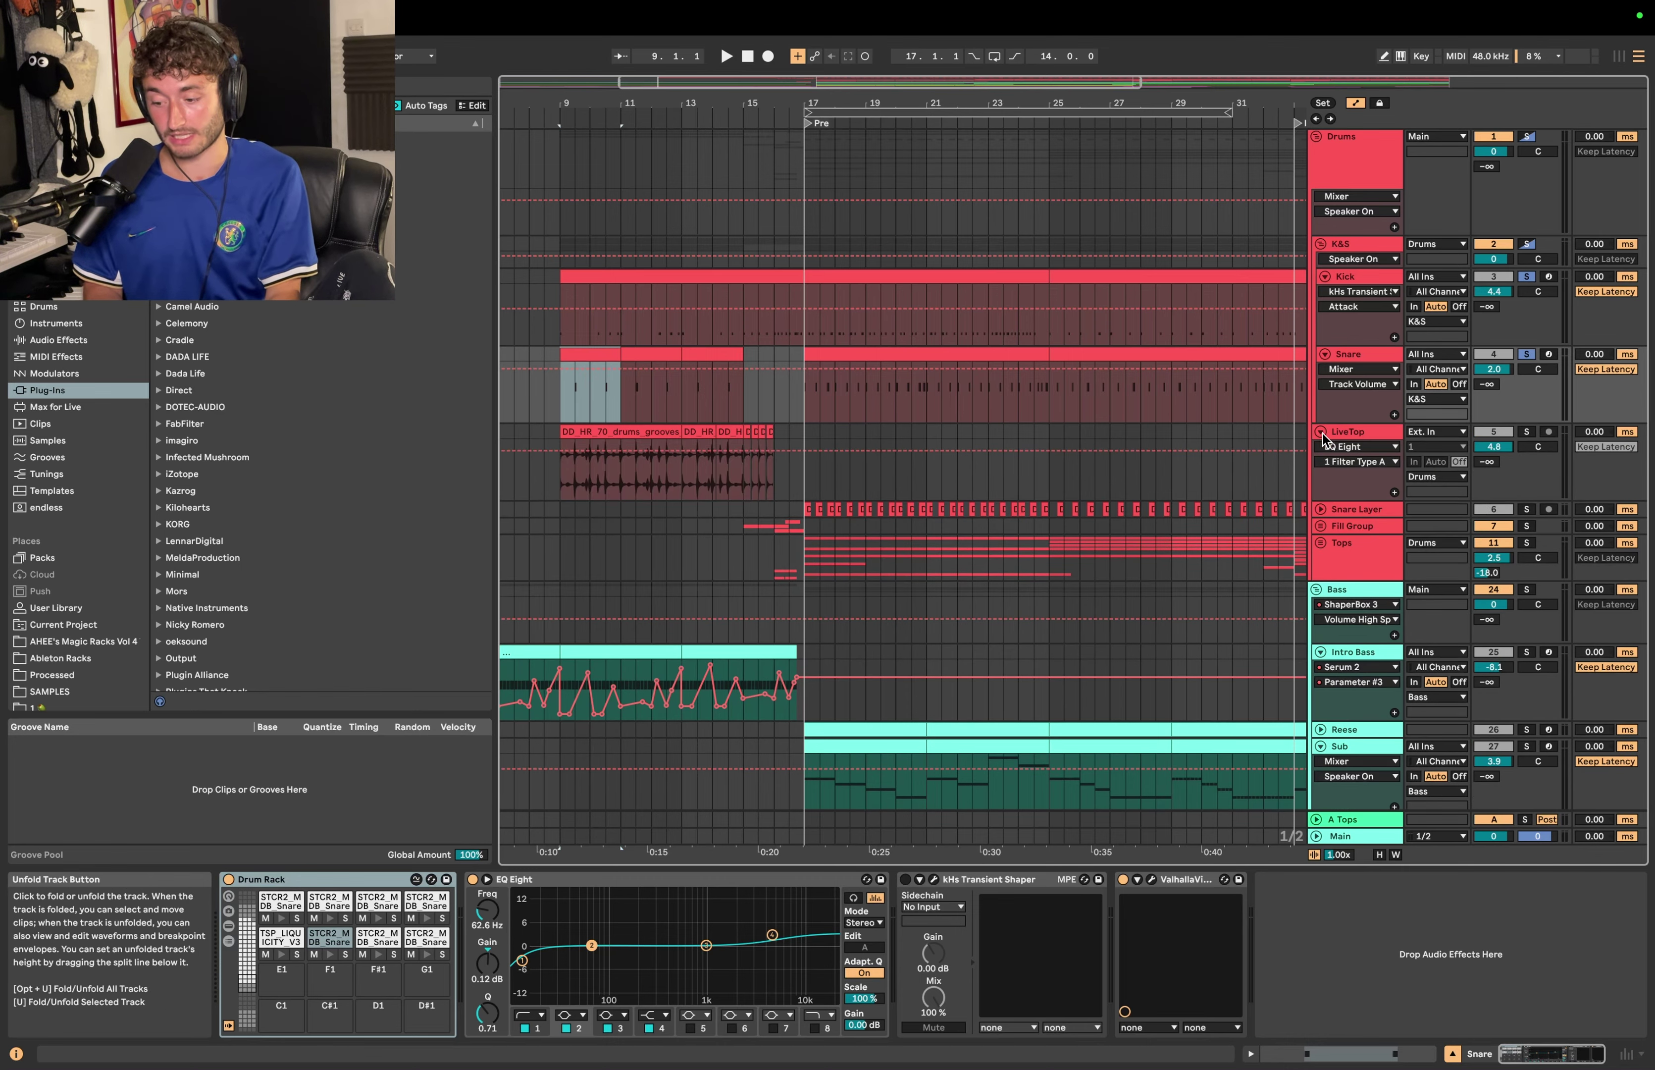
pyautogui.click(1349, 432)
pyautogui.click(1526, 432)
pyautogui.click(632, 431)
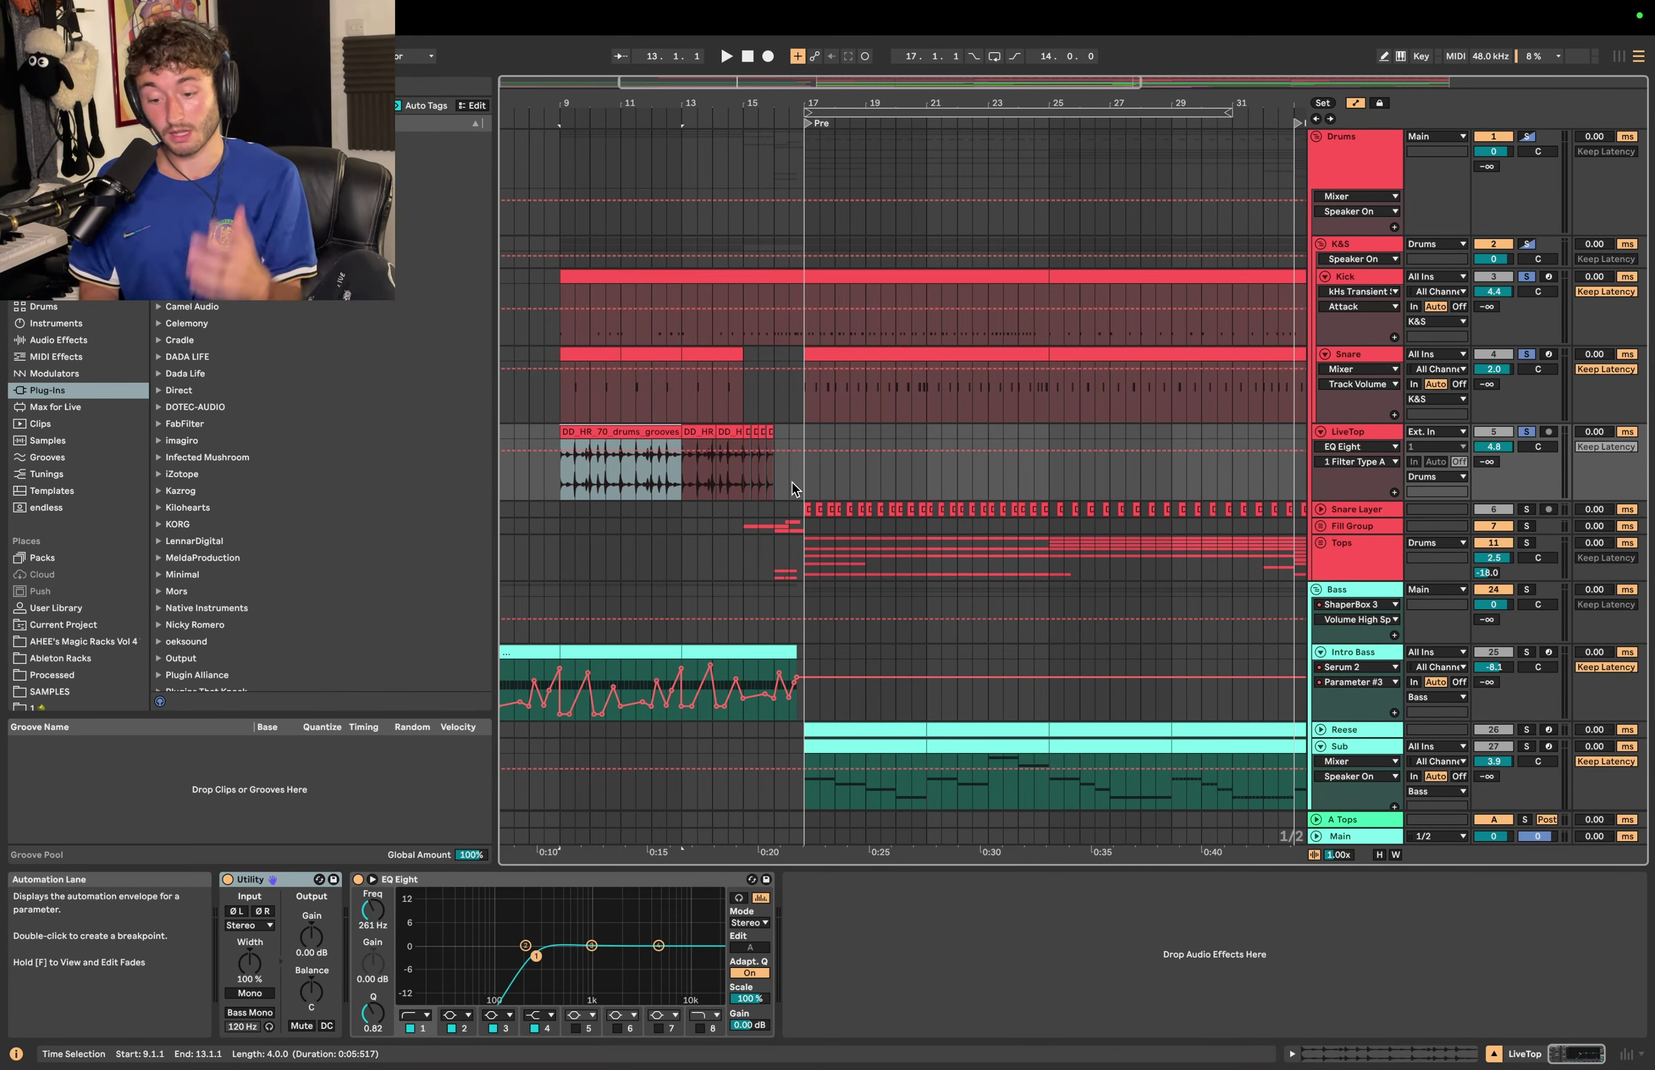
# Step: Play the LiveTop loop together with the soloed Kick and Snare from bar 9 to bar 16
pyautogui.press('space')
pyautogui.scroll(2, 631, 432)
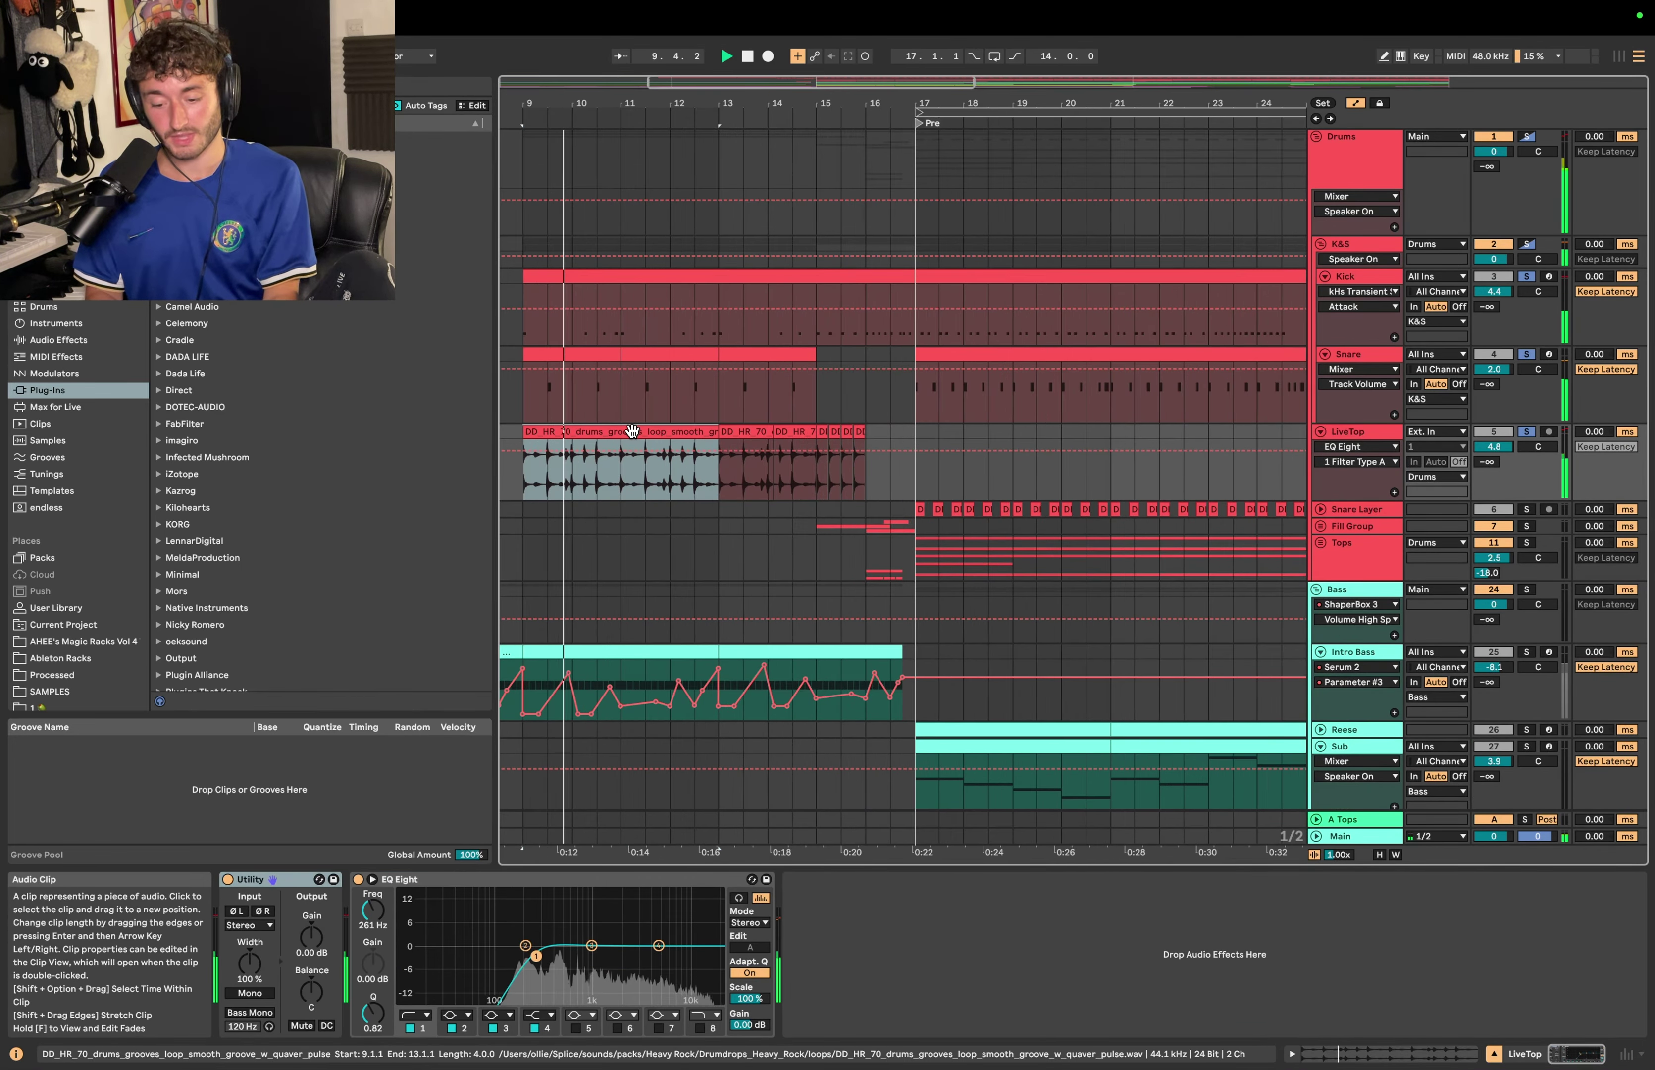
pyautogui.hscroll(-3, 631, 431)
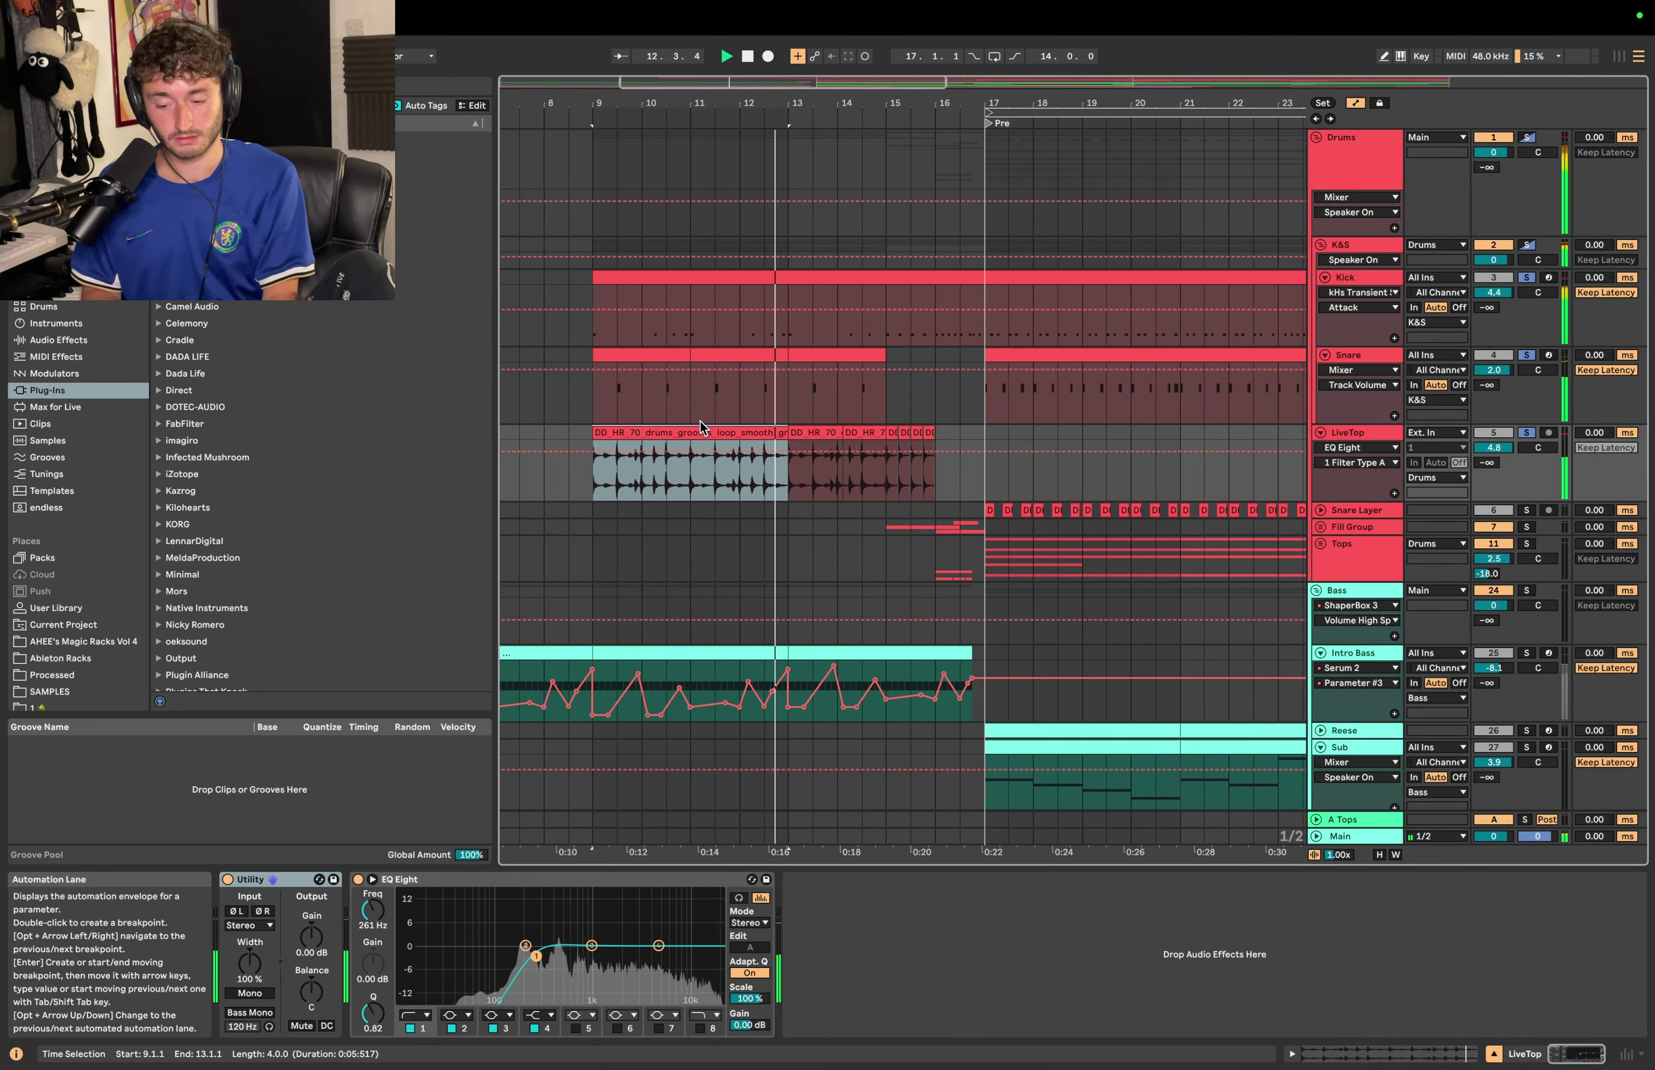
pyautogui.click(1335, 432)
pyautogui.press('space')
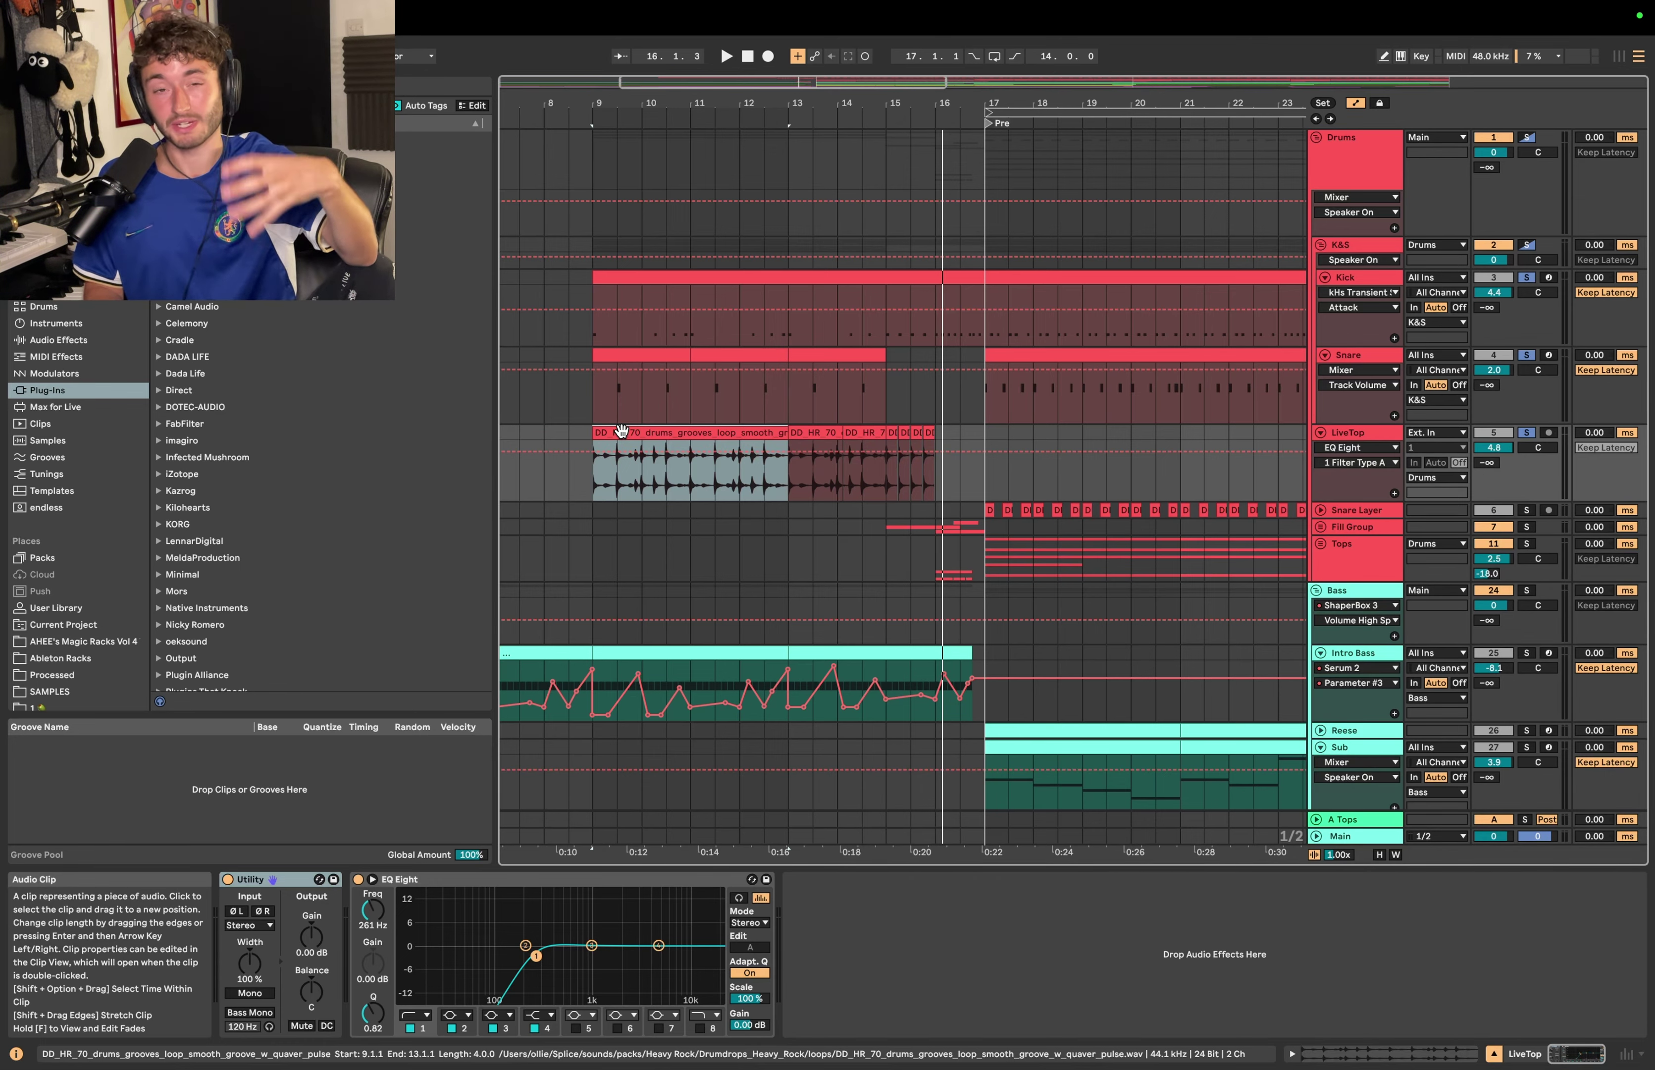
# Step: Replay the drums from bar 9, clear the solos, and listen to the full mix up to the Pre section
pyautogui.press('+')
pyautogui.press('space')
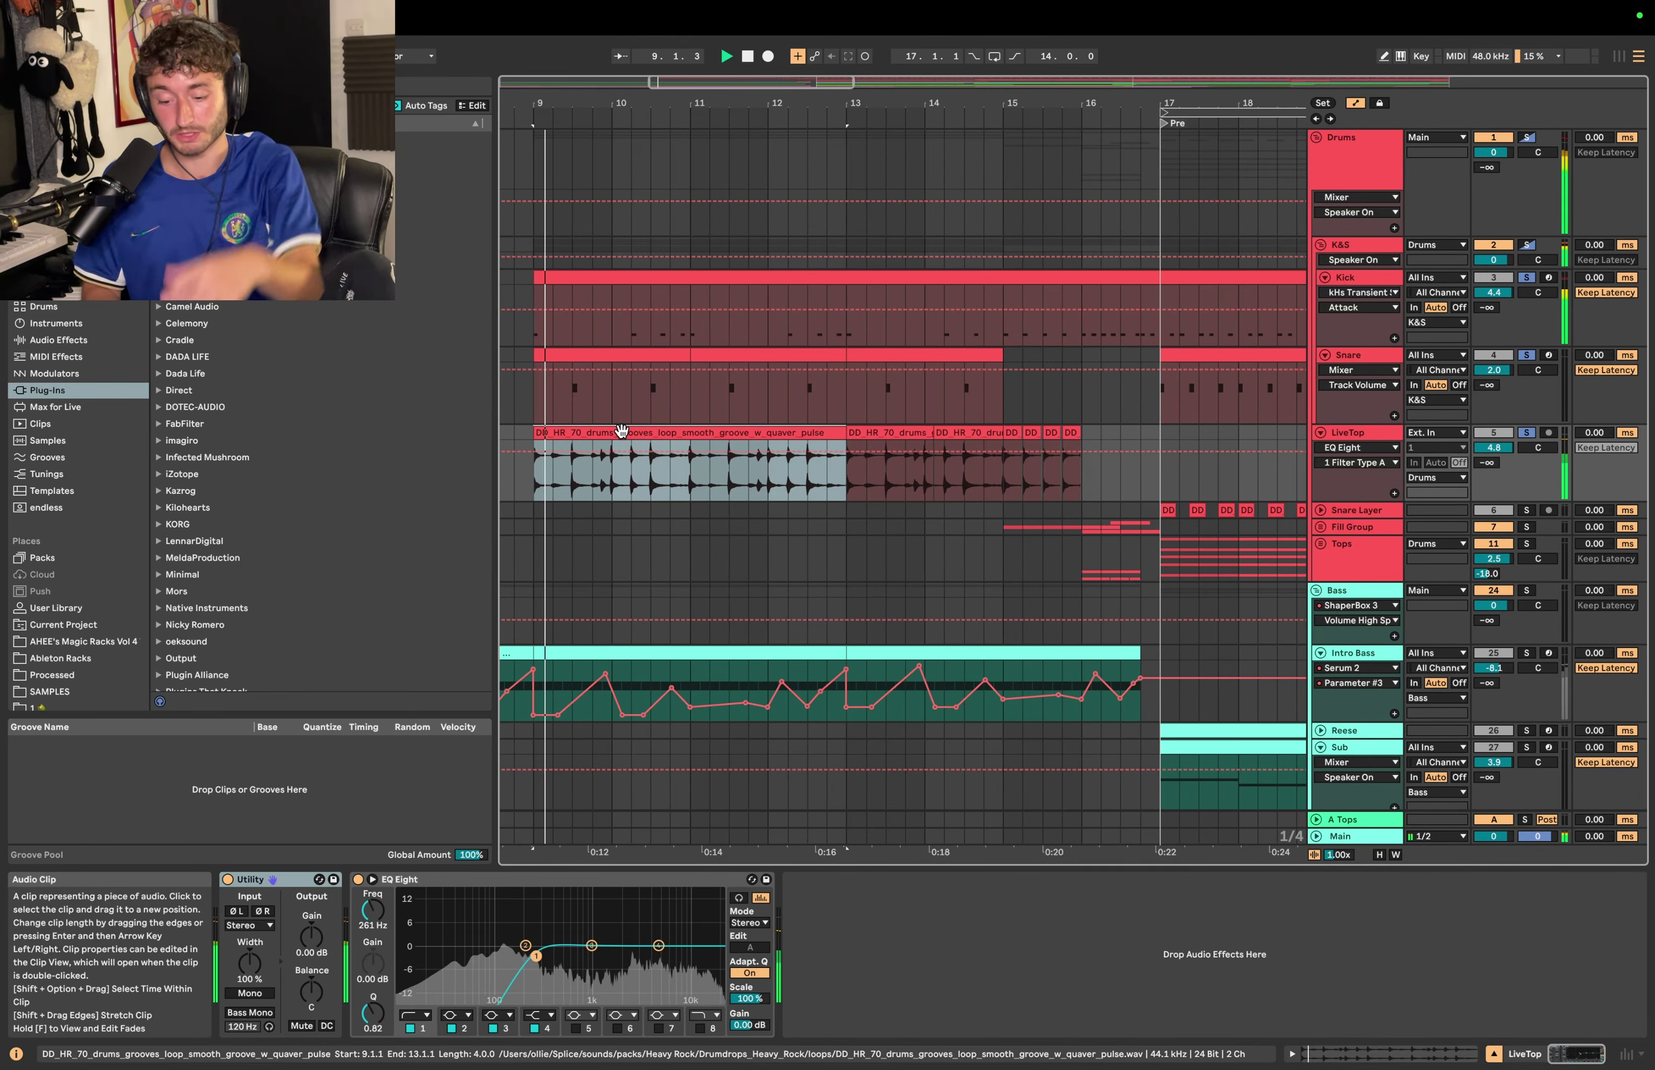
pyautogui.click(1522, 433)
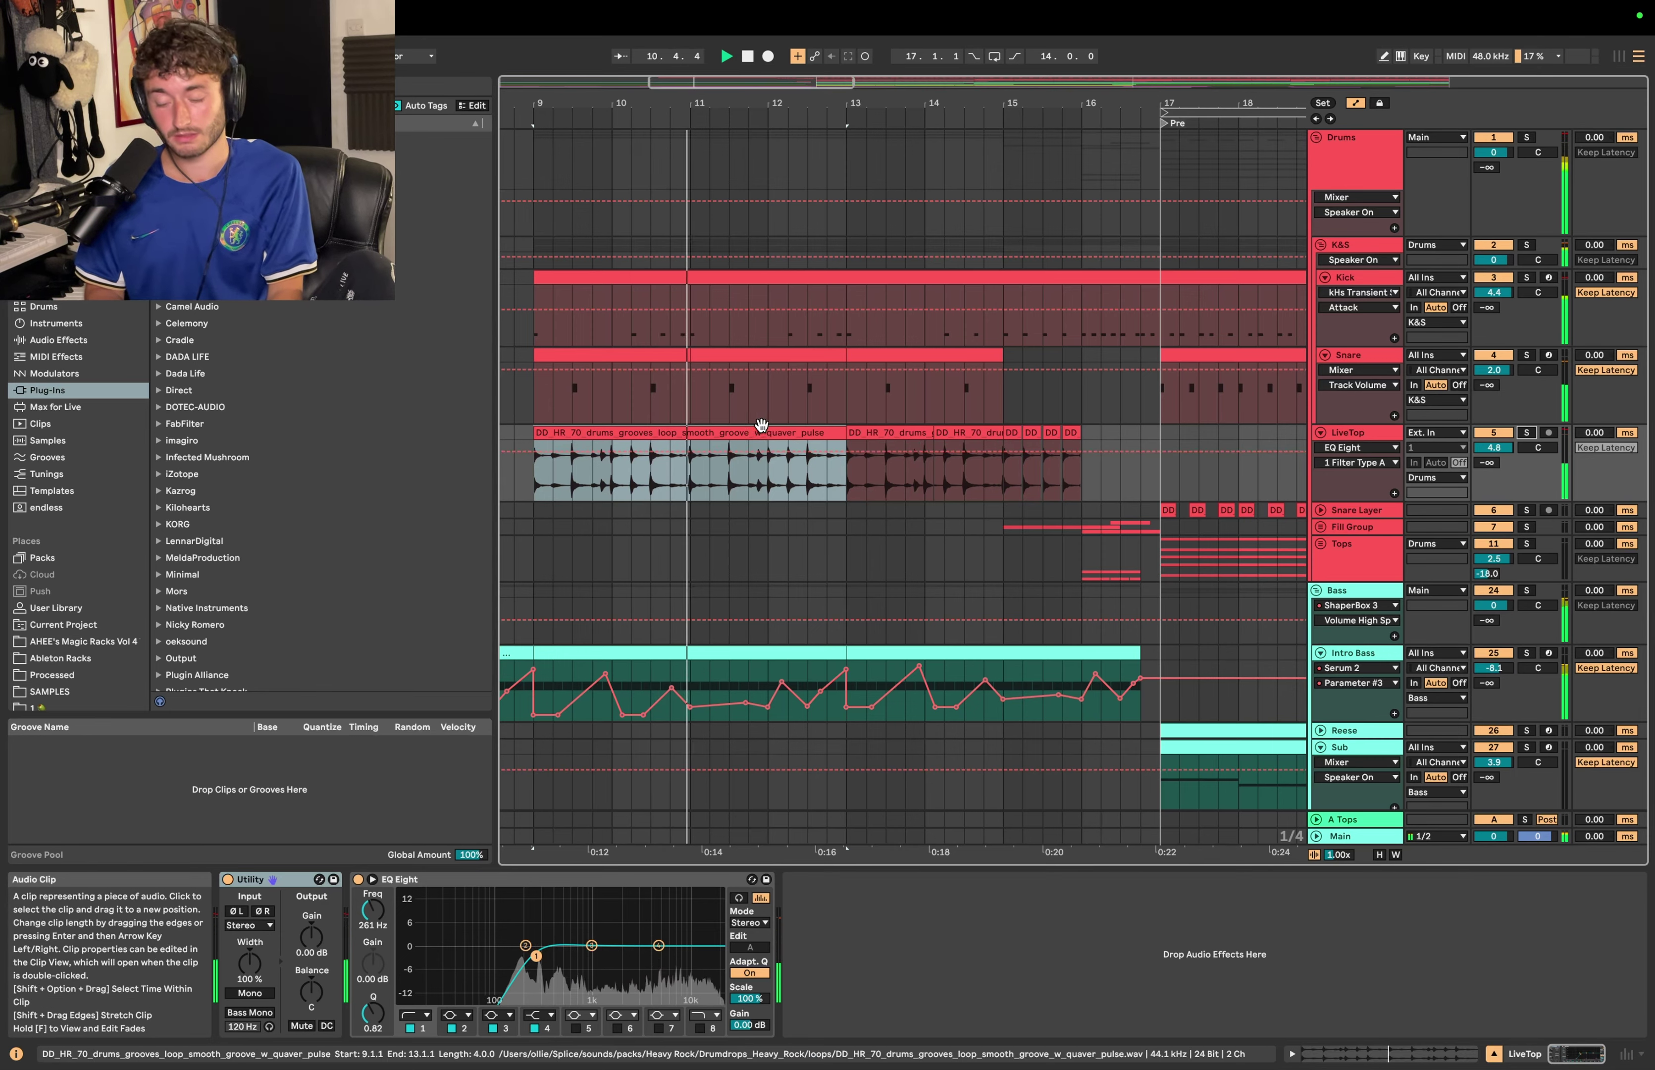
pyautogui.press('-')
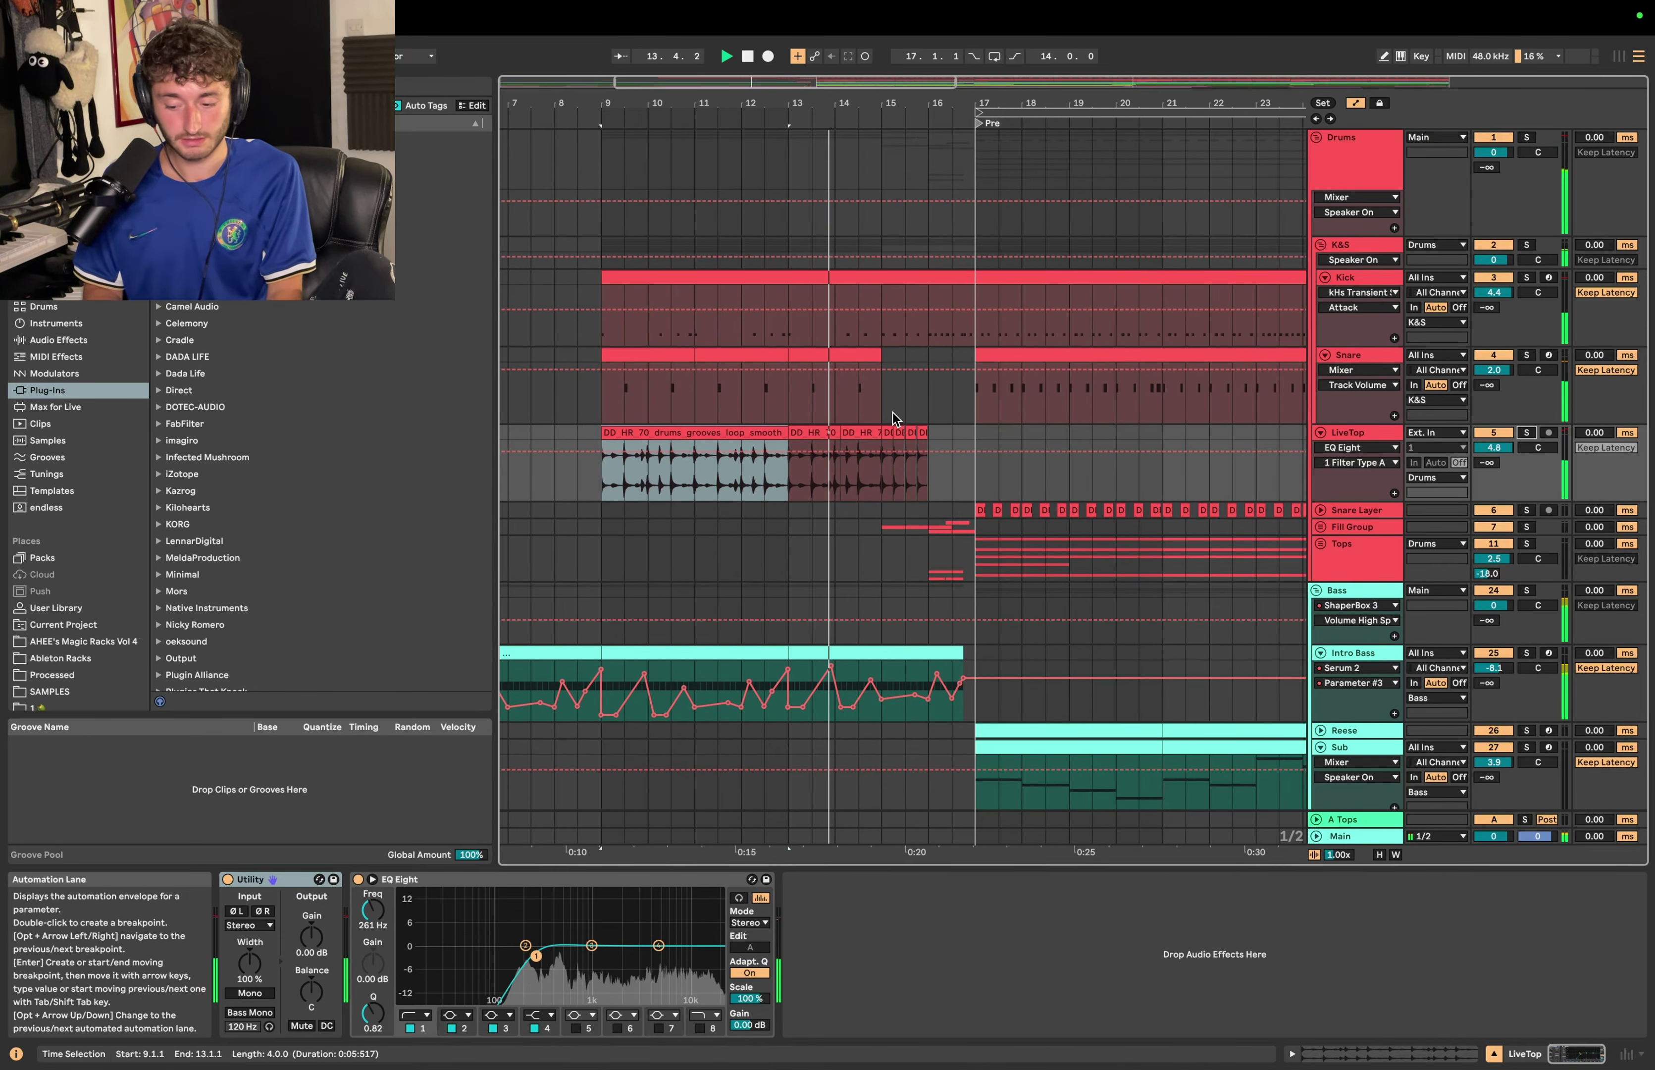
pyautogui.hscroll(1, 874, 391)
pyautogui.hscroll(3, 874, 391)
pyautogui.scroll(-1, 874, 391)
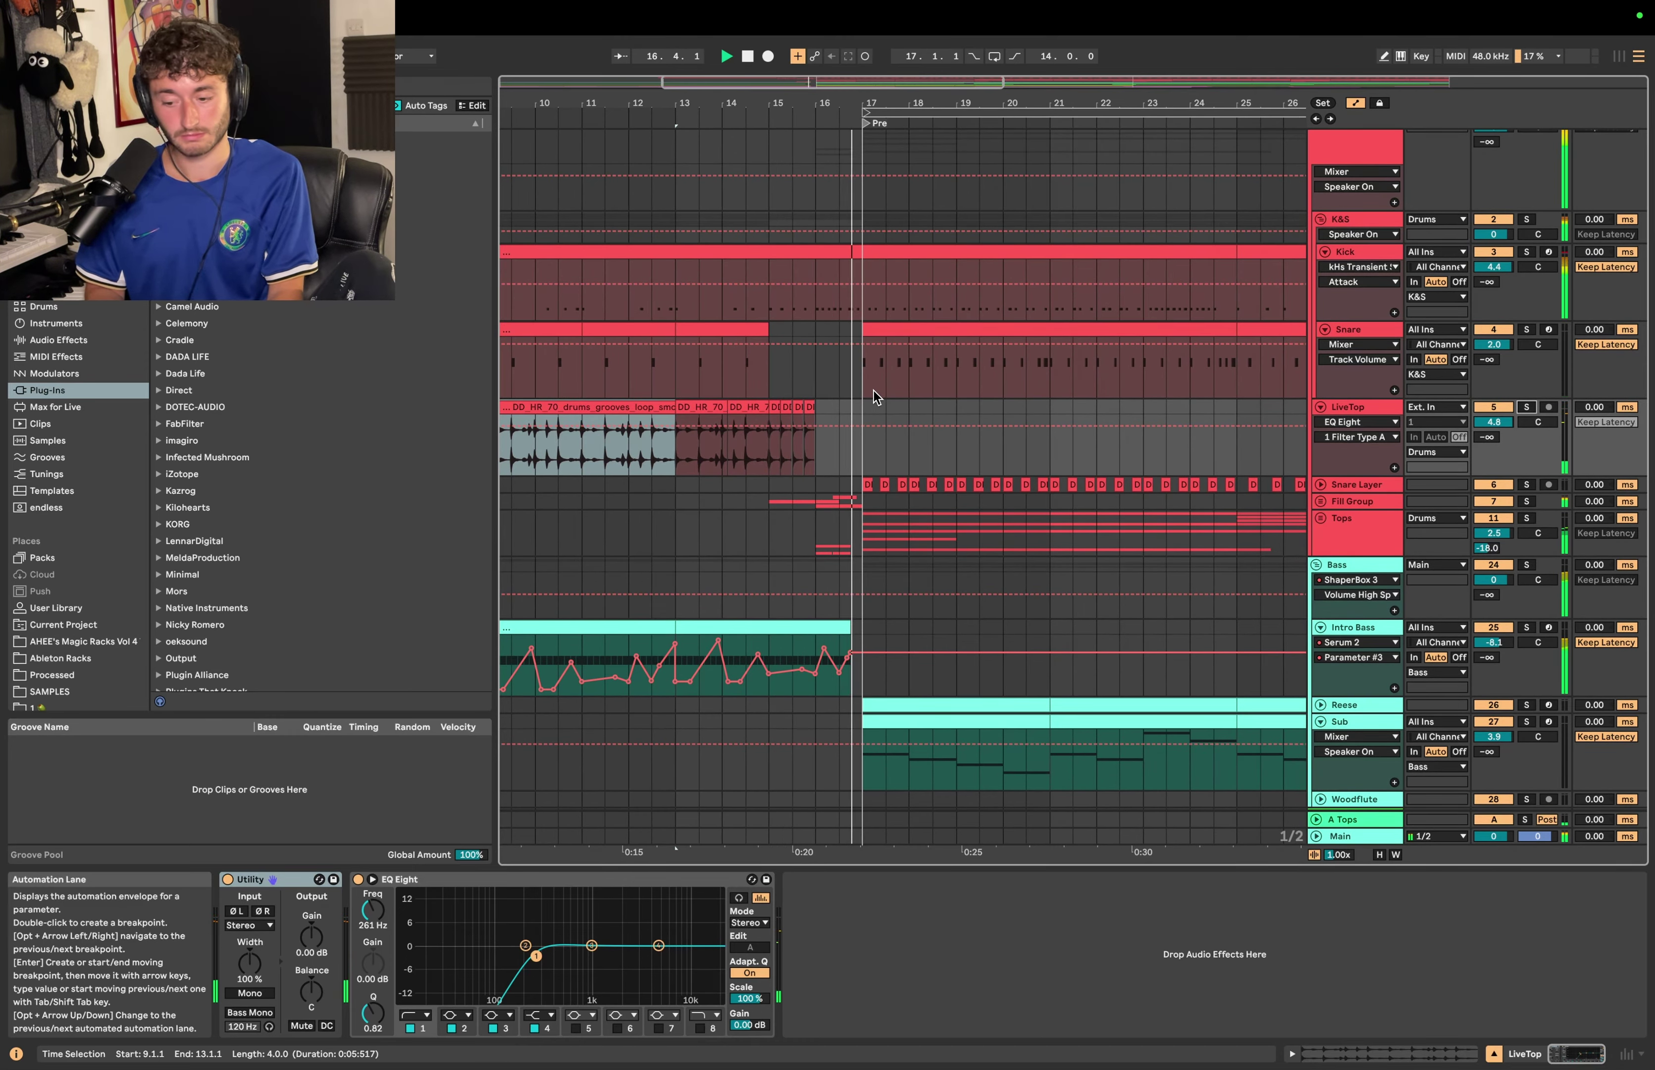
pyautogui.scroll(1, 771, 335)
# Step: Solo the Drums group, select the Kick pattern from bar 15 to bar 17, and play the build
pyautogui.click(771, 335)
pyautogui.press('space')
pyautogui.moveTo(771, 336); pyautogui.dragTo(865, 331)
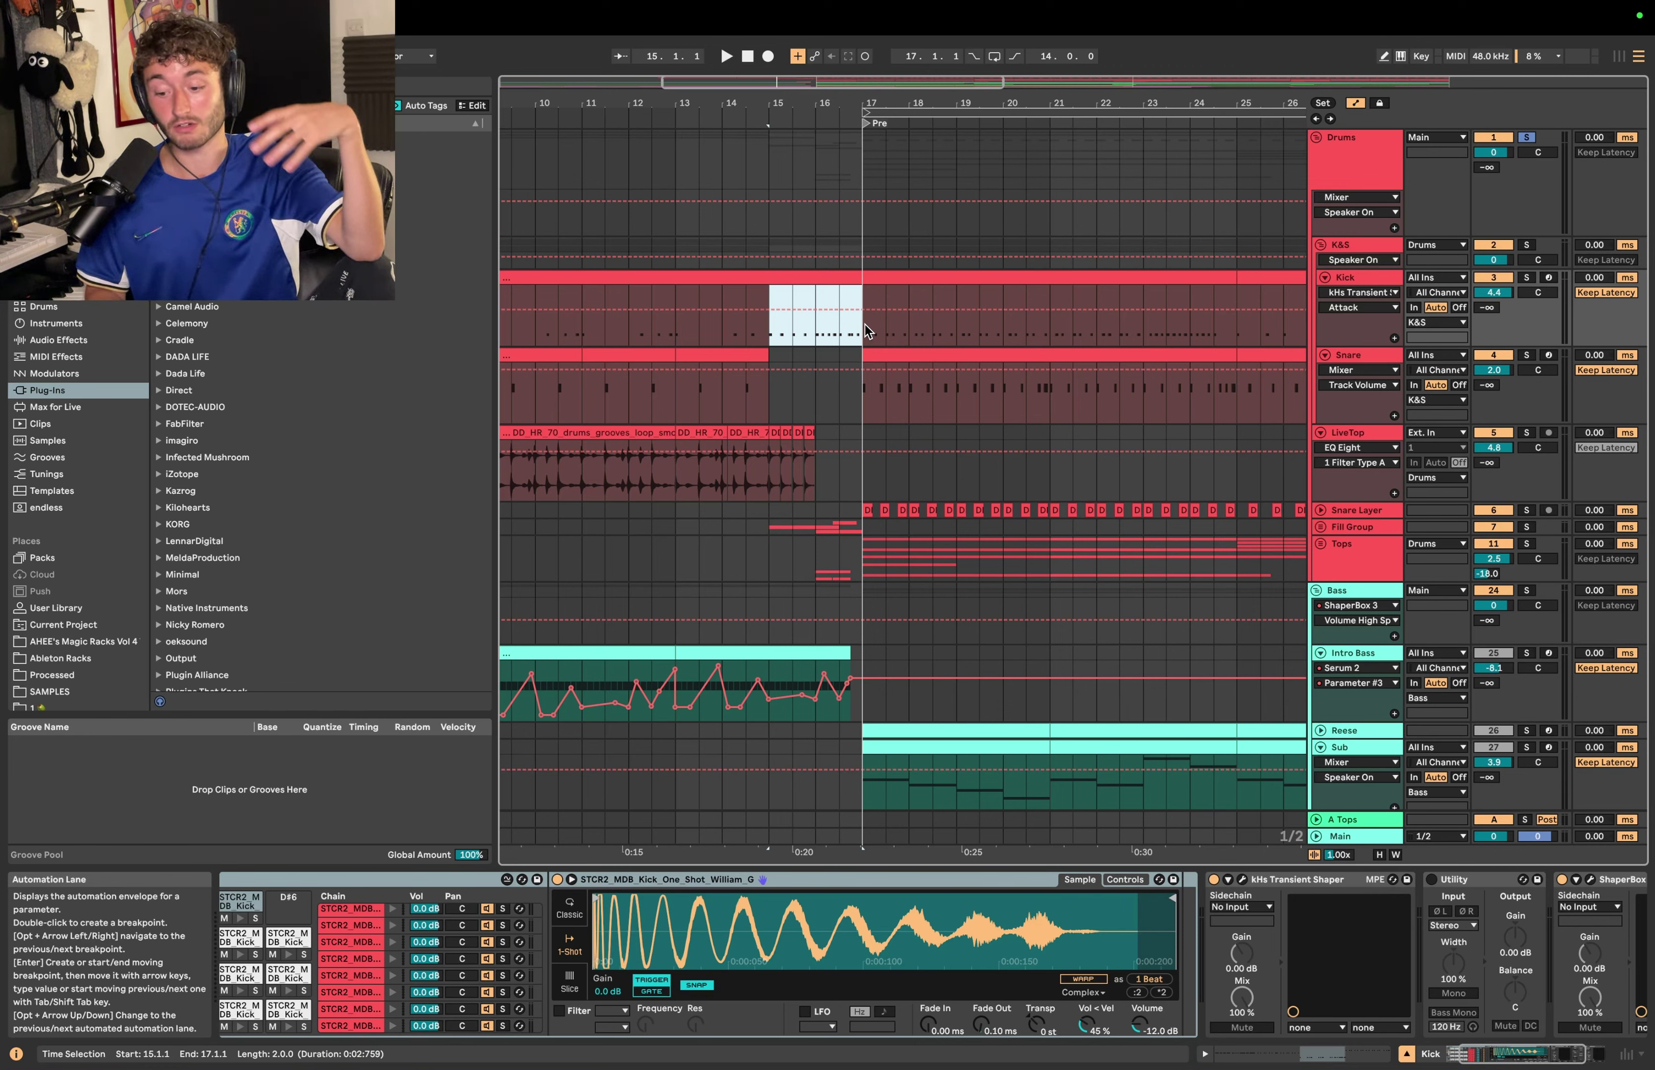
pyautogui.press('space')
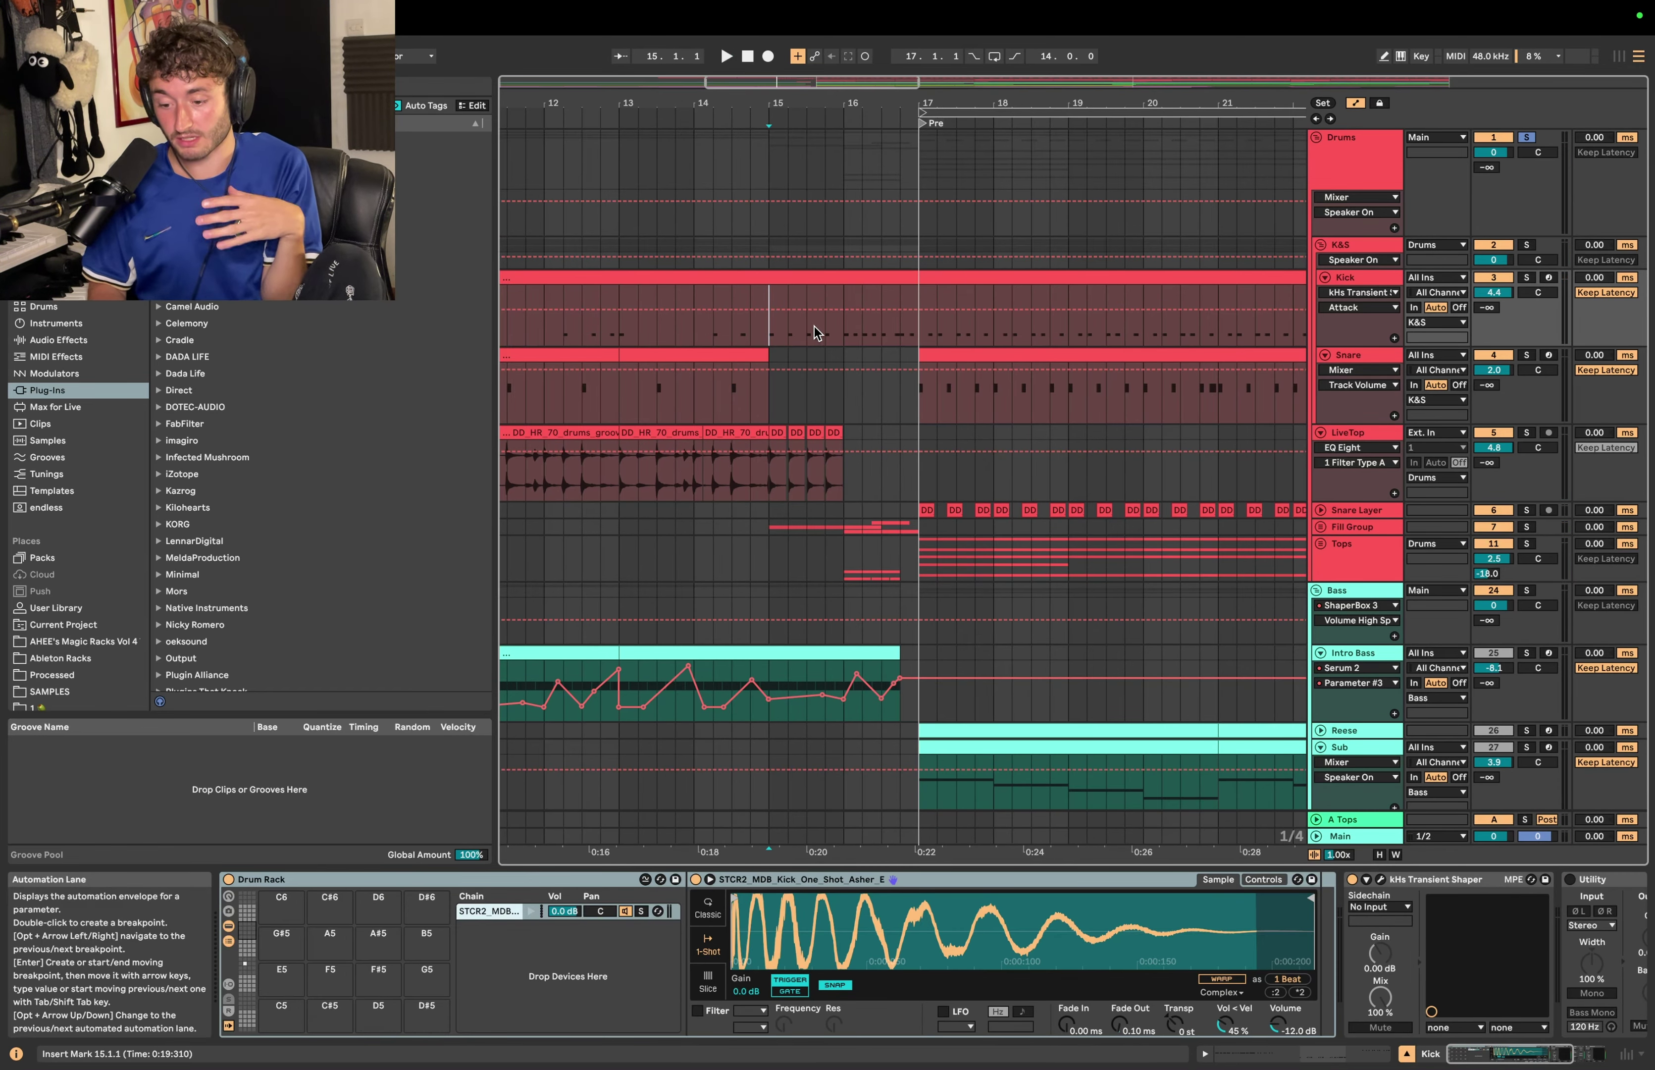
# Step: Open the Kick clip spanning bars 9 to 17 and examine its notes leading into the Pre section
pyautogui.moveTo(770, 327); pyautogui.dragTo(912, 282)
pyautogui.doubleClick(866, 279)
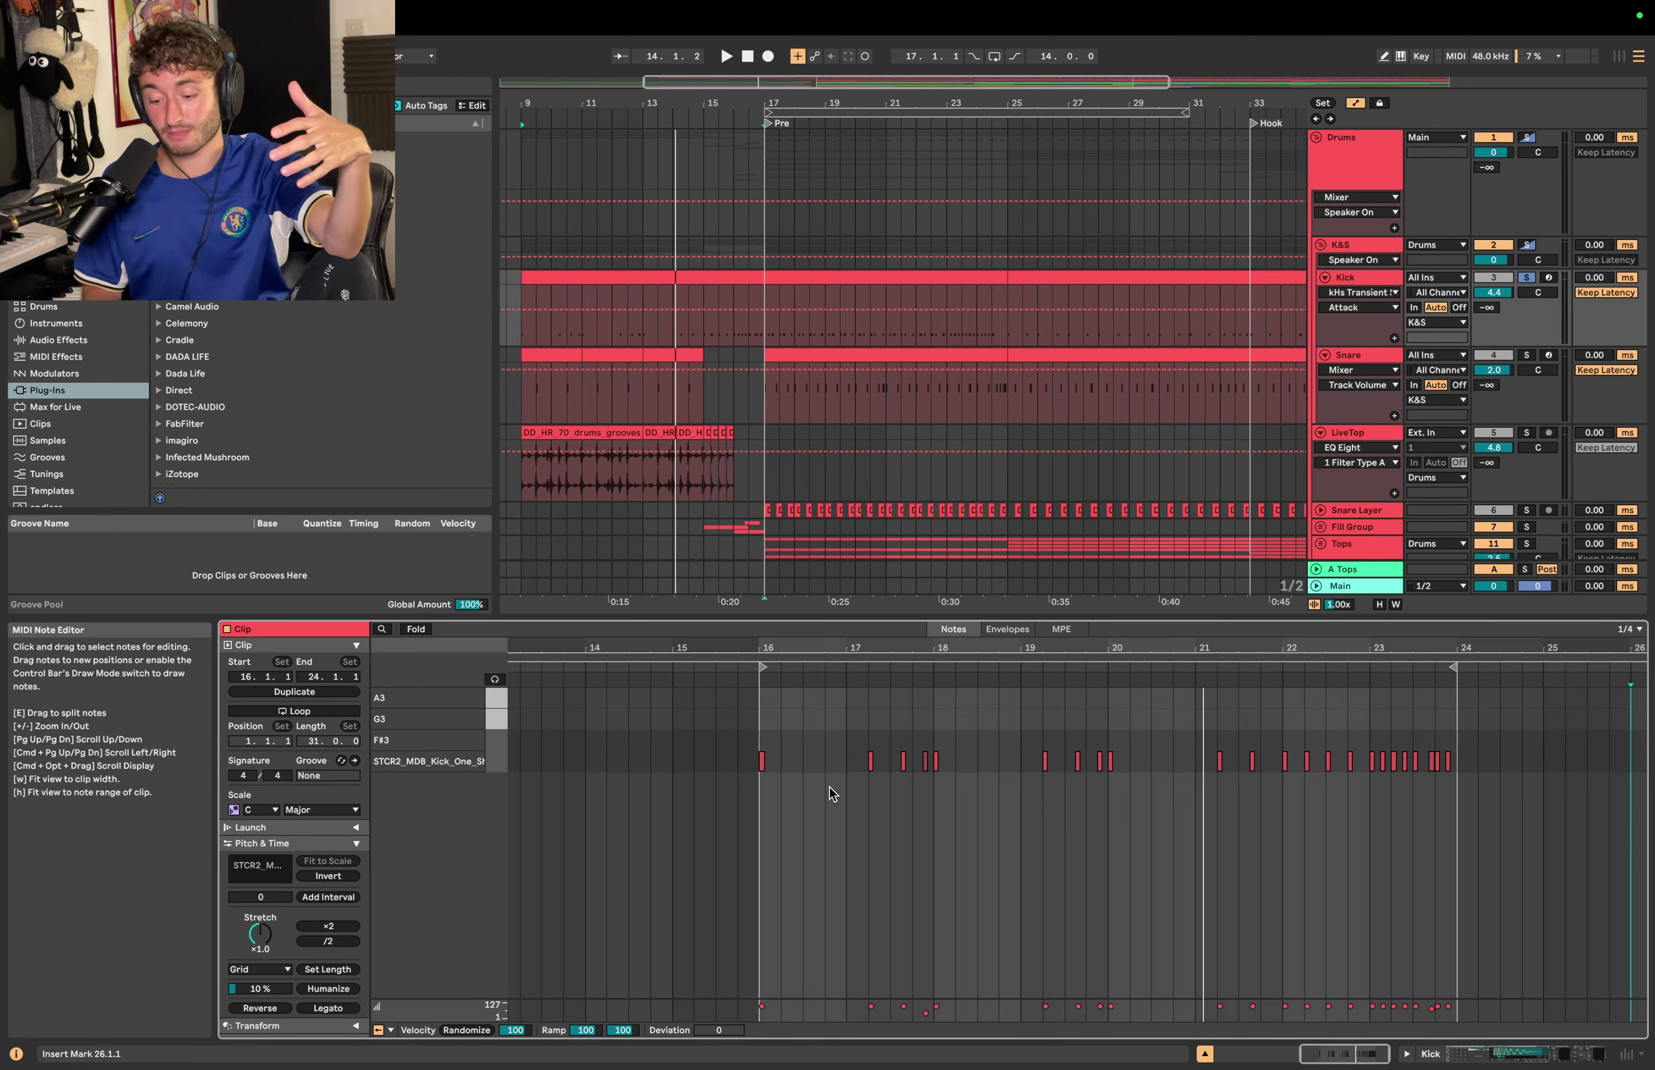
pyautogui.moveTo(525, 317); pyautogui.dragTo(767, 308)
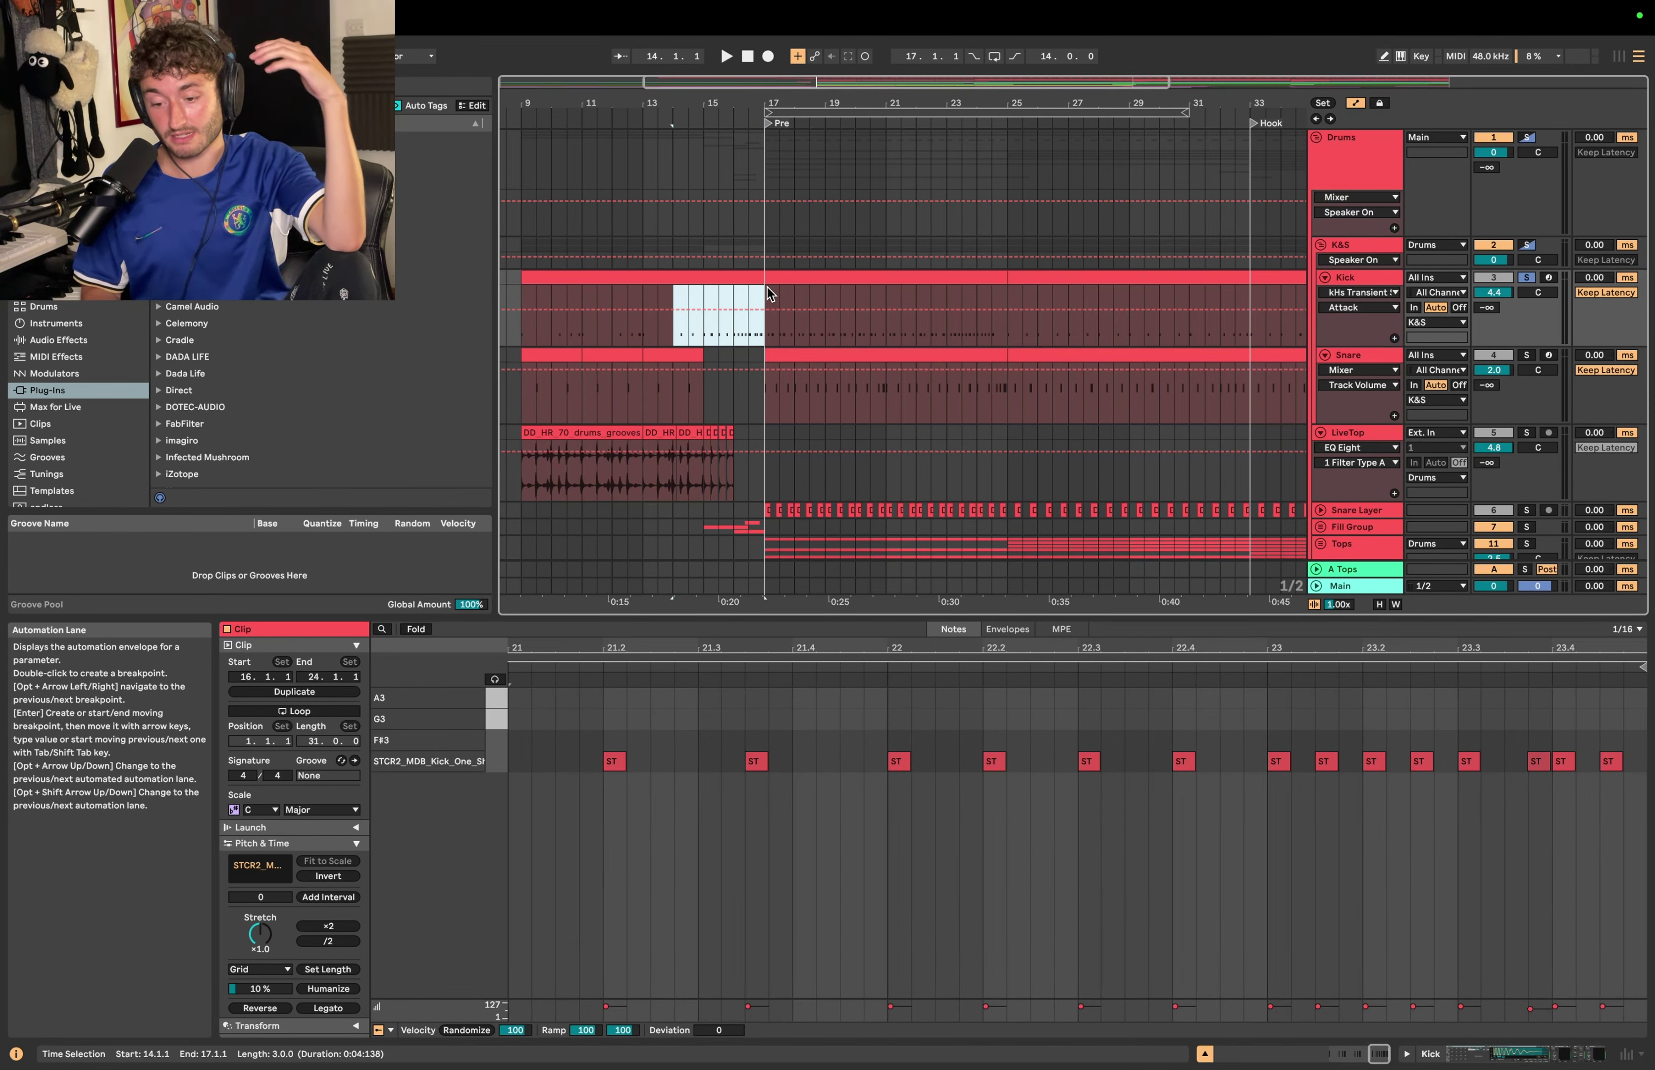
pyautogui.click(657, 279)
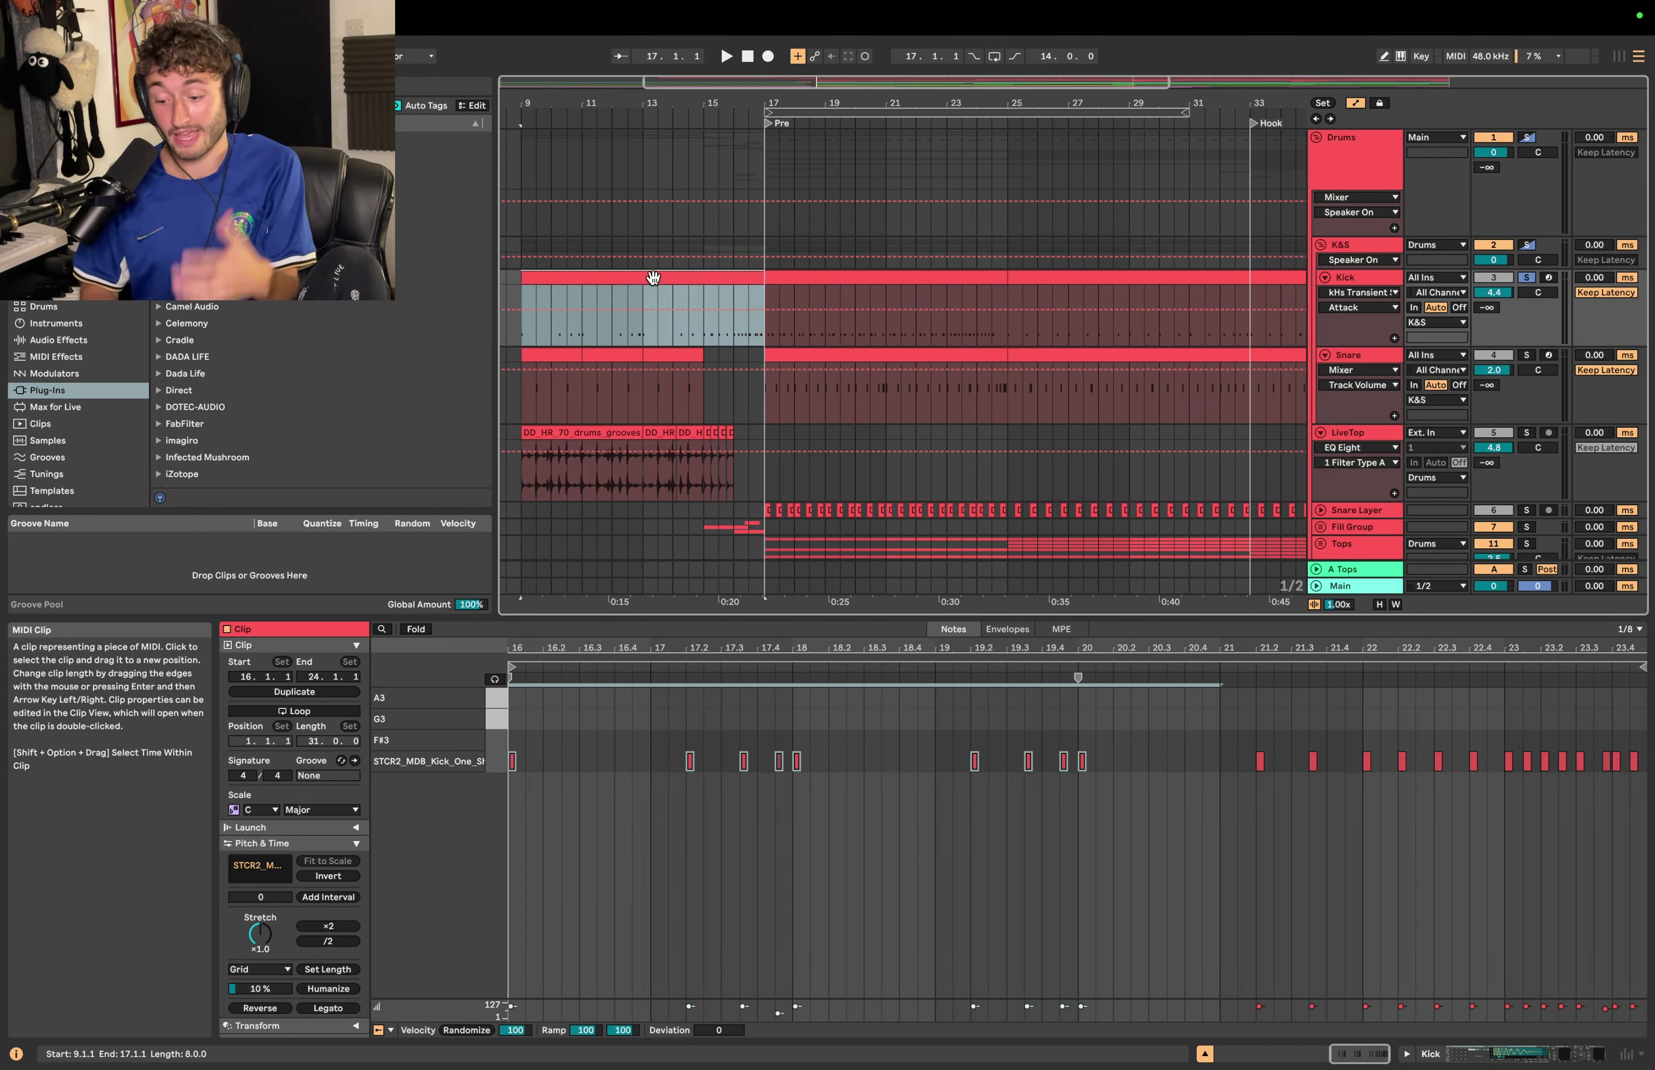
# Step: Play the soloed Kick from bar 14 up to the start of the Pre section
pyautogui.click(688, 327)
pyautogui.press('space')
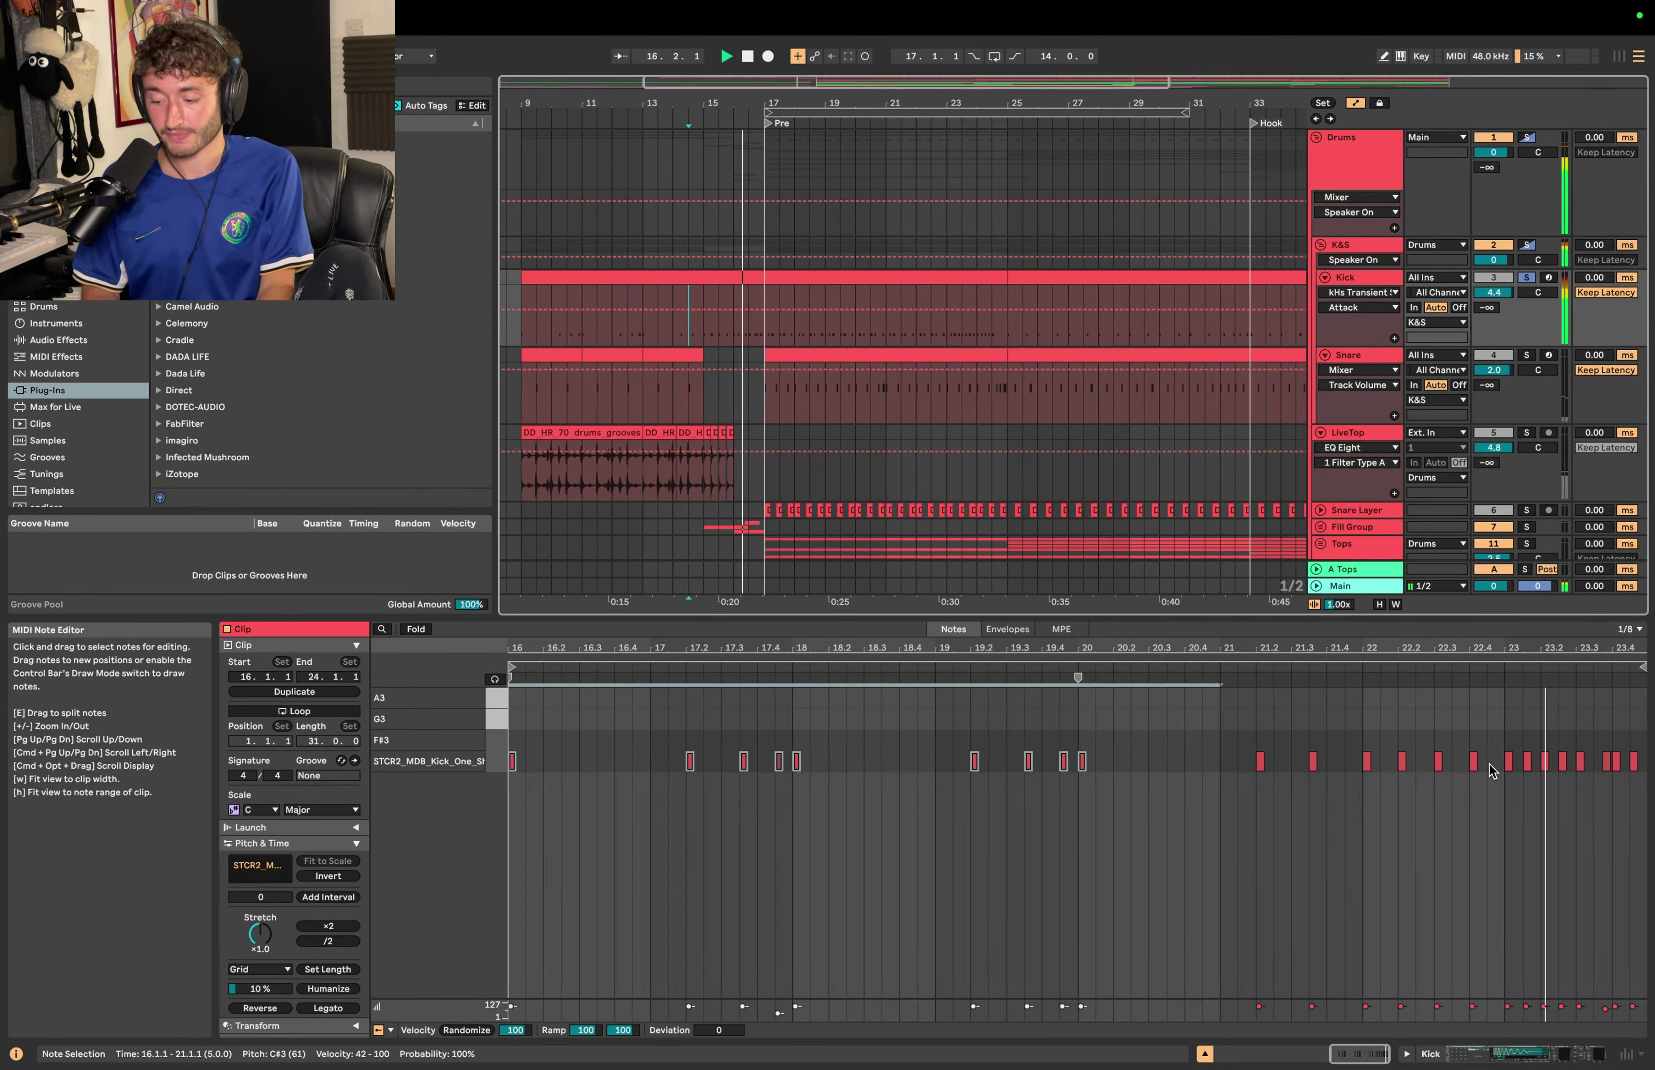
pyautogui.press('space')
# Step: Unfold and solo the Fill Group to show its Re Sample and Build Kick tracks
pyautogui.scroll(-3, 805, 406)
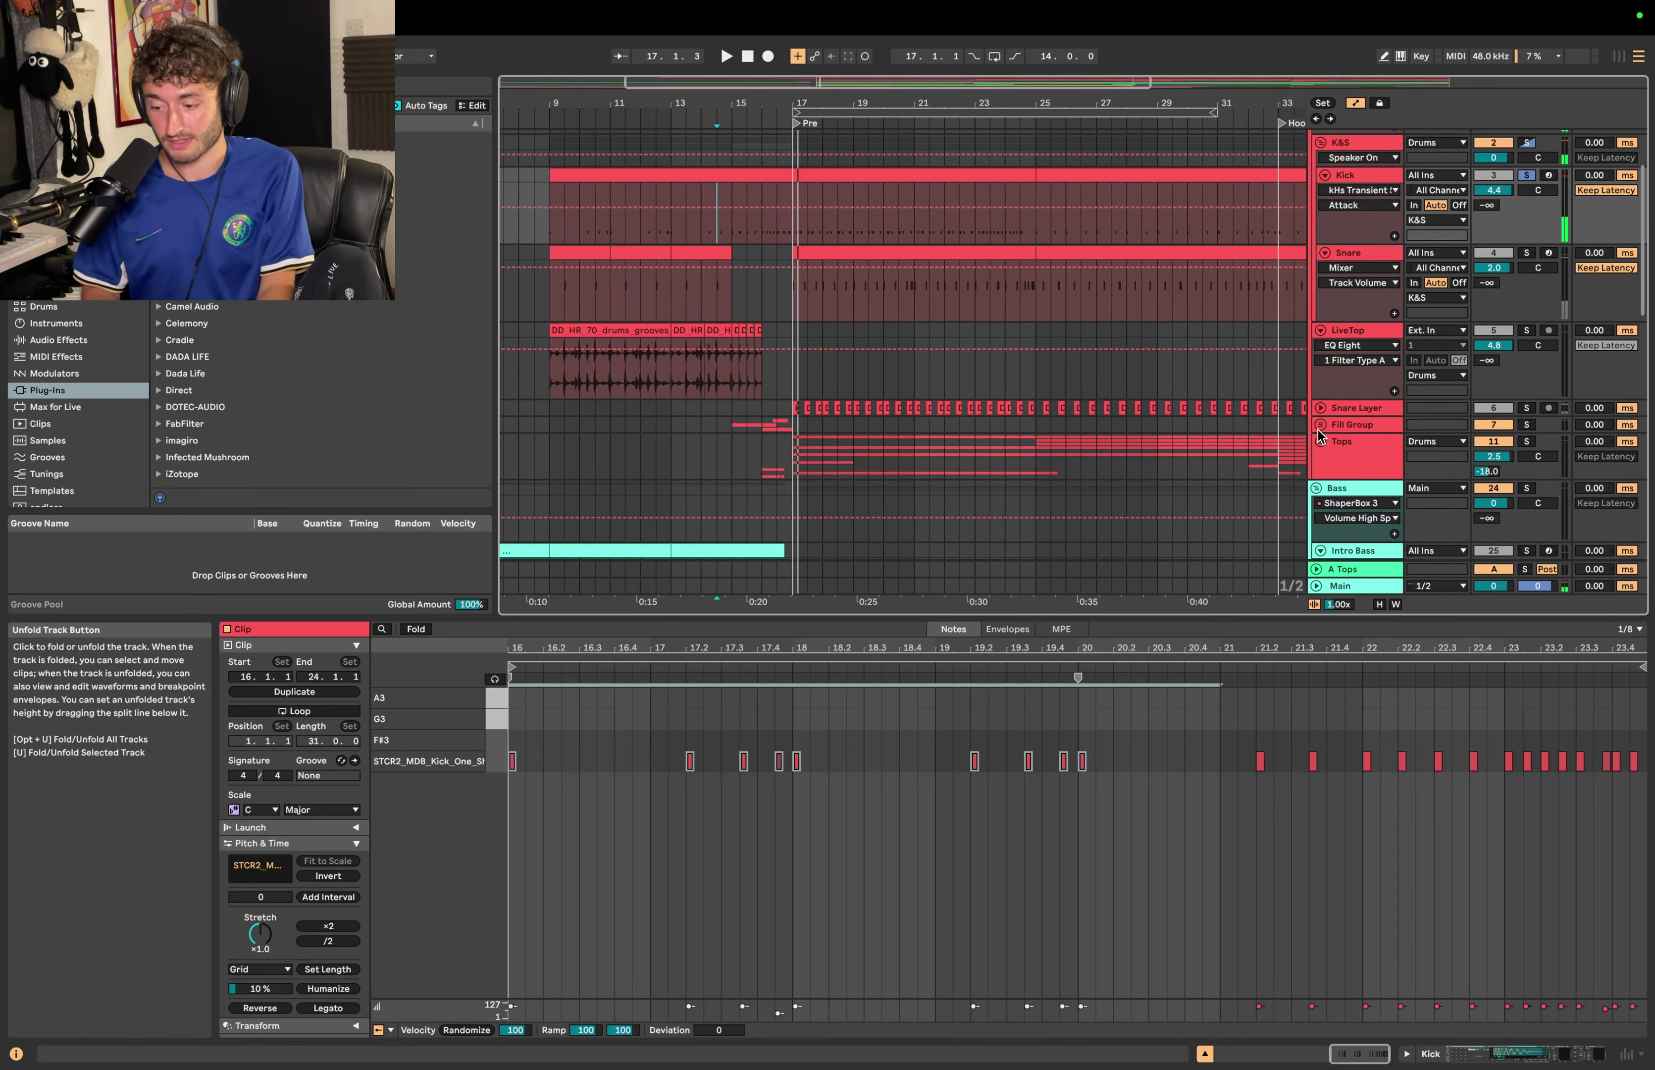
pyautogui.click(1321, 425)
pyautogui.click(1347, 428)
pyautogui.scroll(-2, 1009, 445)
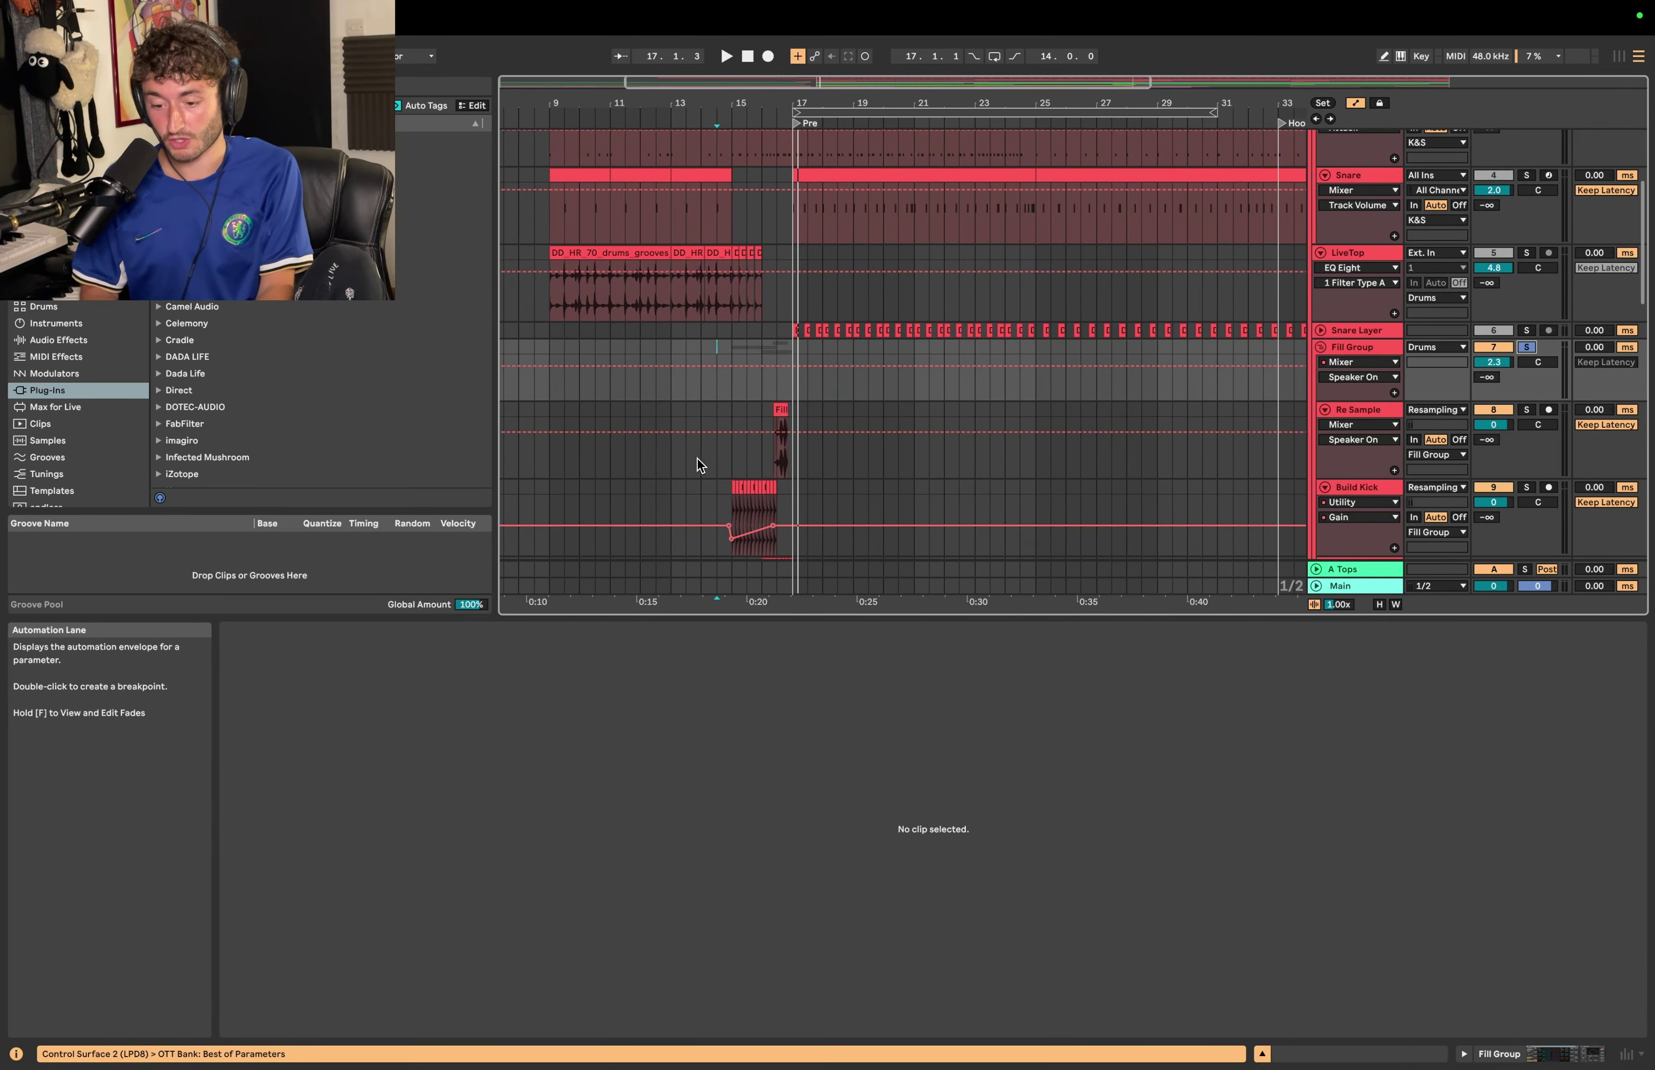
# Step: Play the Fill Group from bar 15, alone and with the Kick added to the solo
pyautogui.press('space')
pyautogui.scroll(-3, 794, 397)
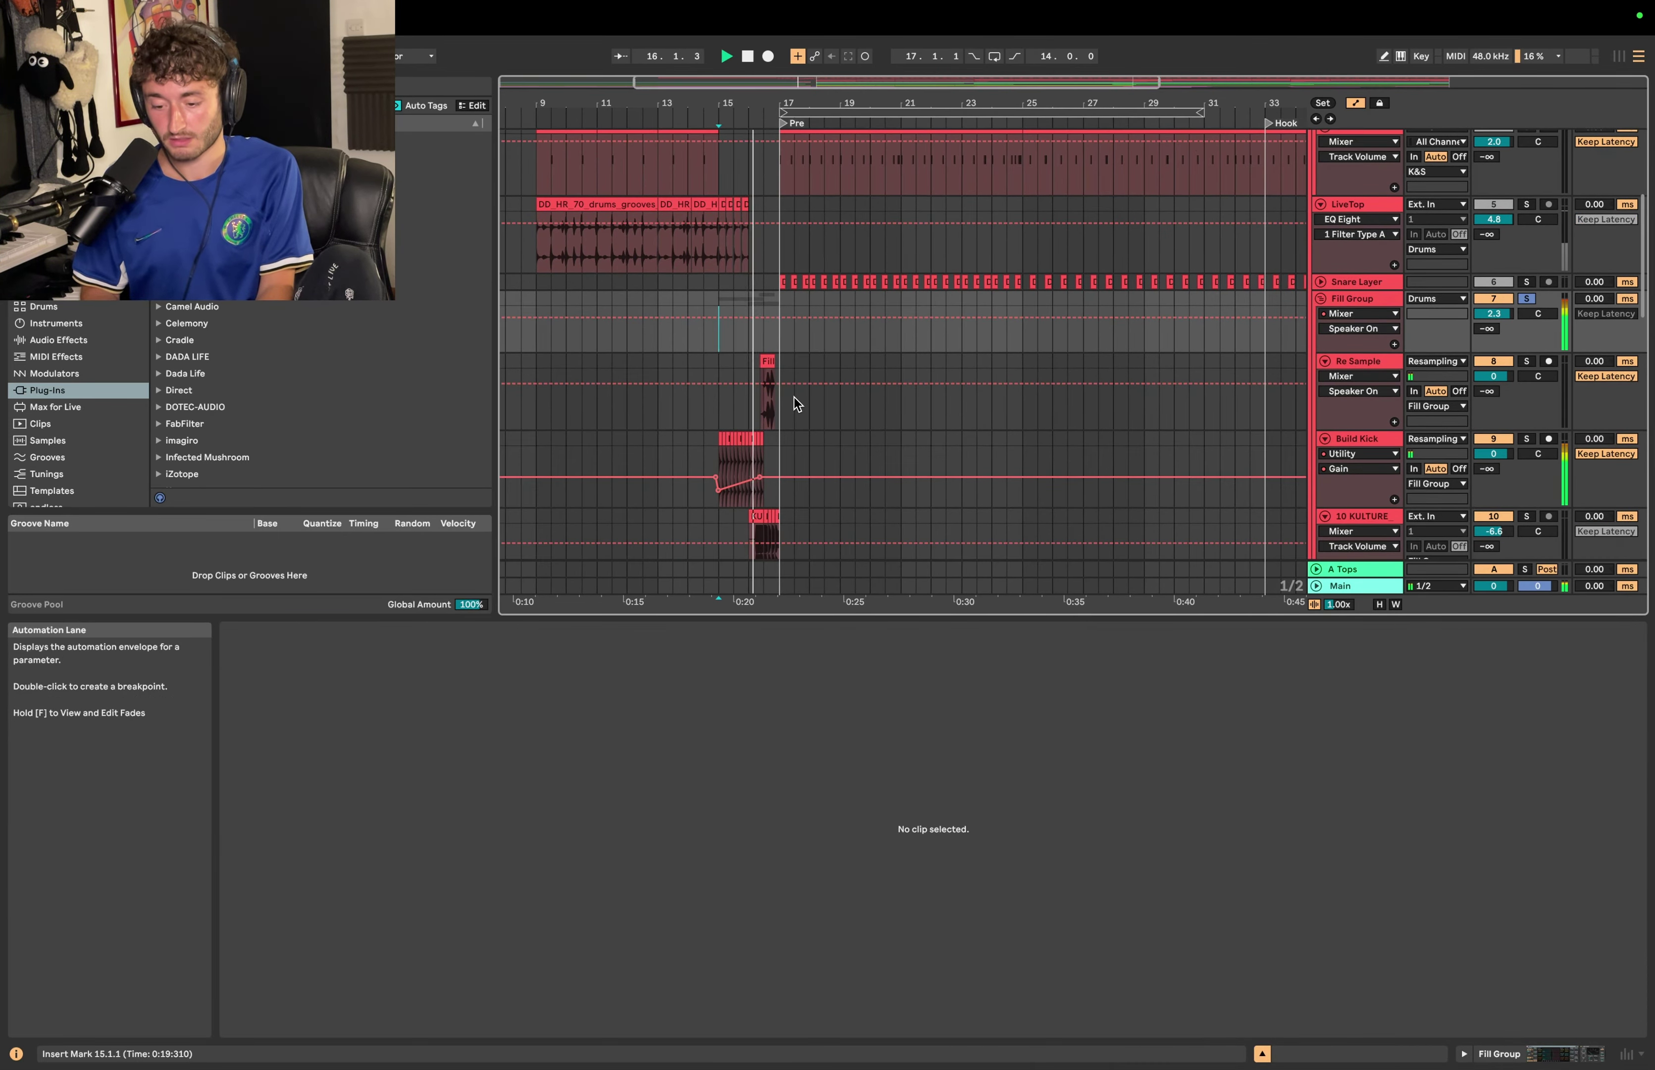
pyautogui.scroll(-3, 795, 397)
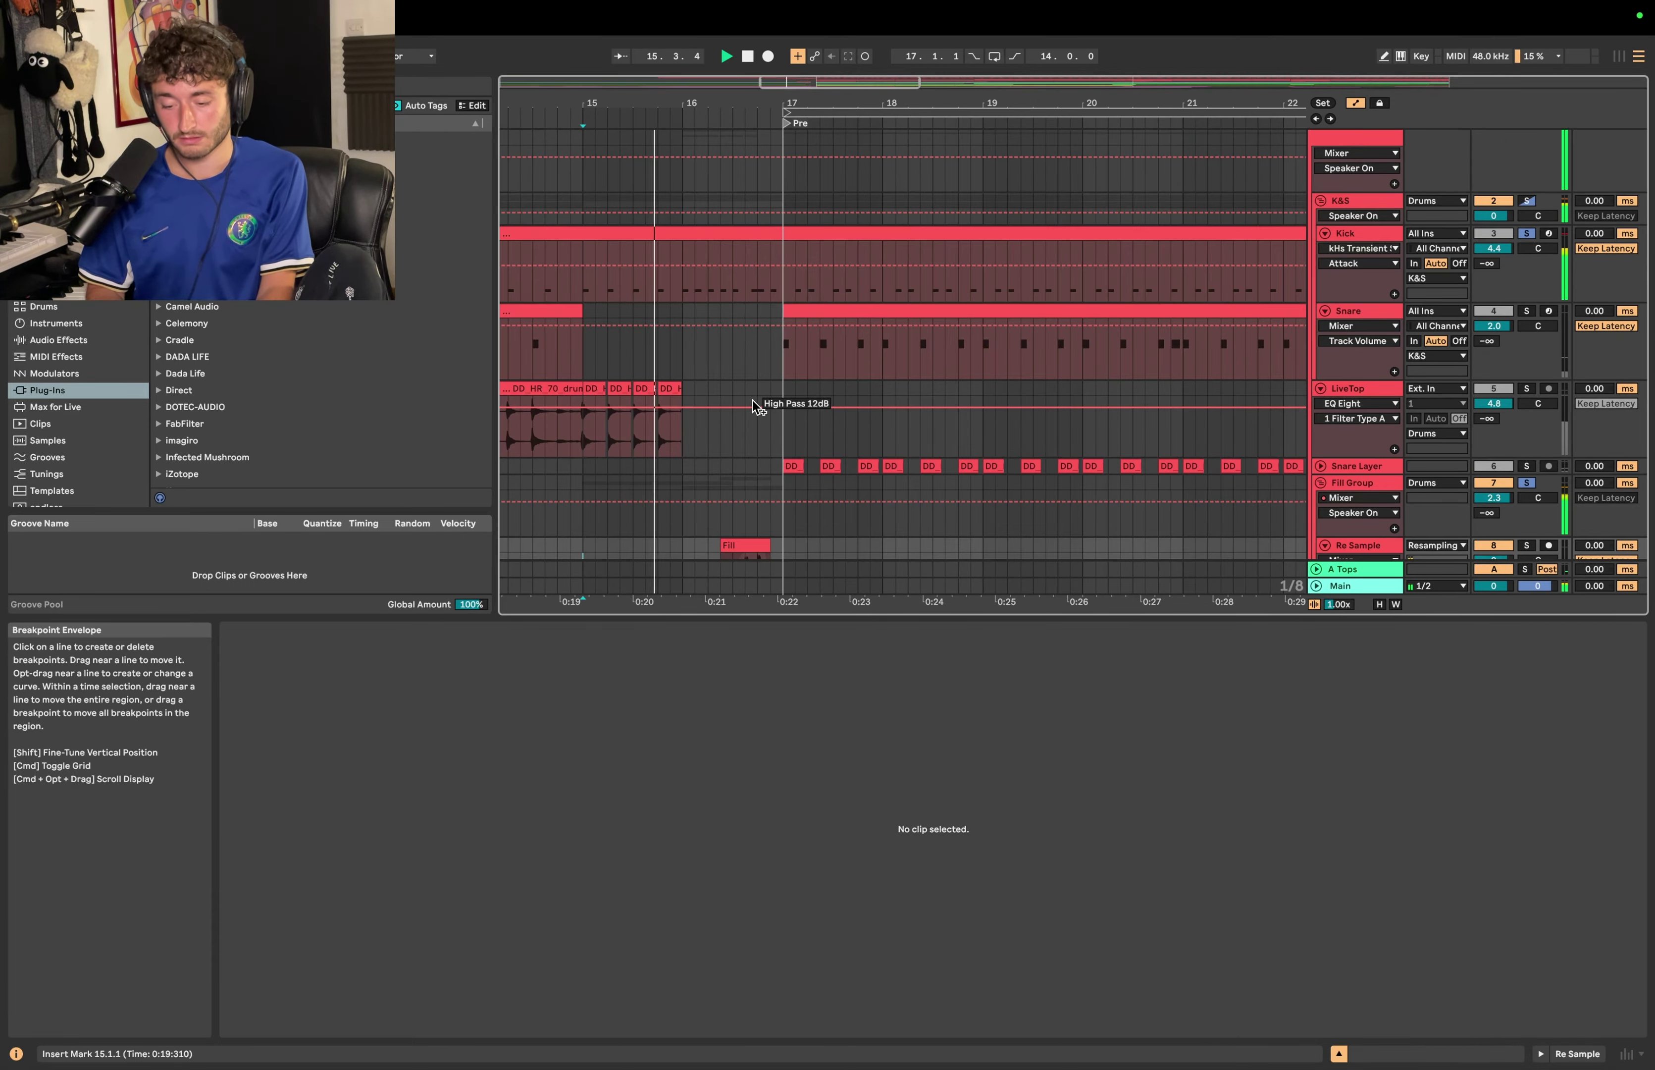
pyautogui.scroll(-3, 748, 374)
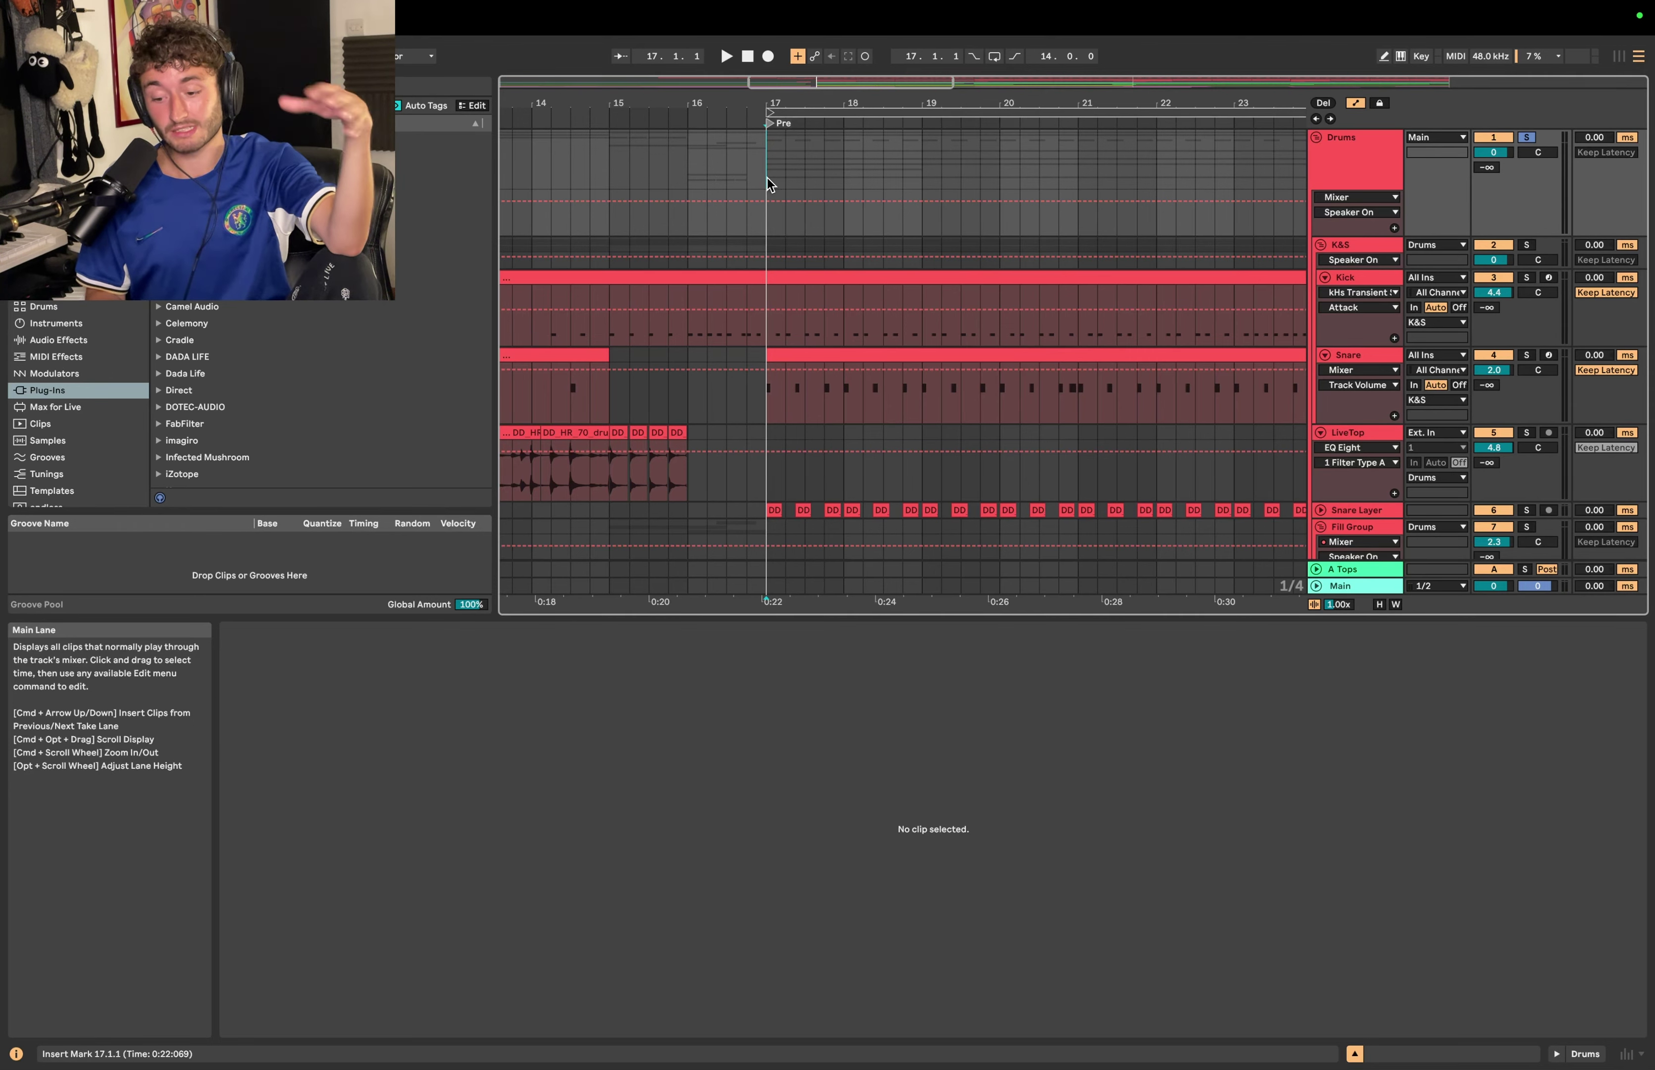
# Step: Play the soloed drums from bar 17, then open the Kick and Snare clips together and inspect their first notes
pyautogui.press('space')
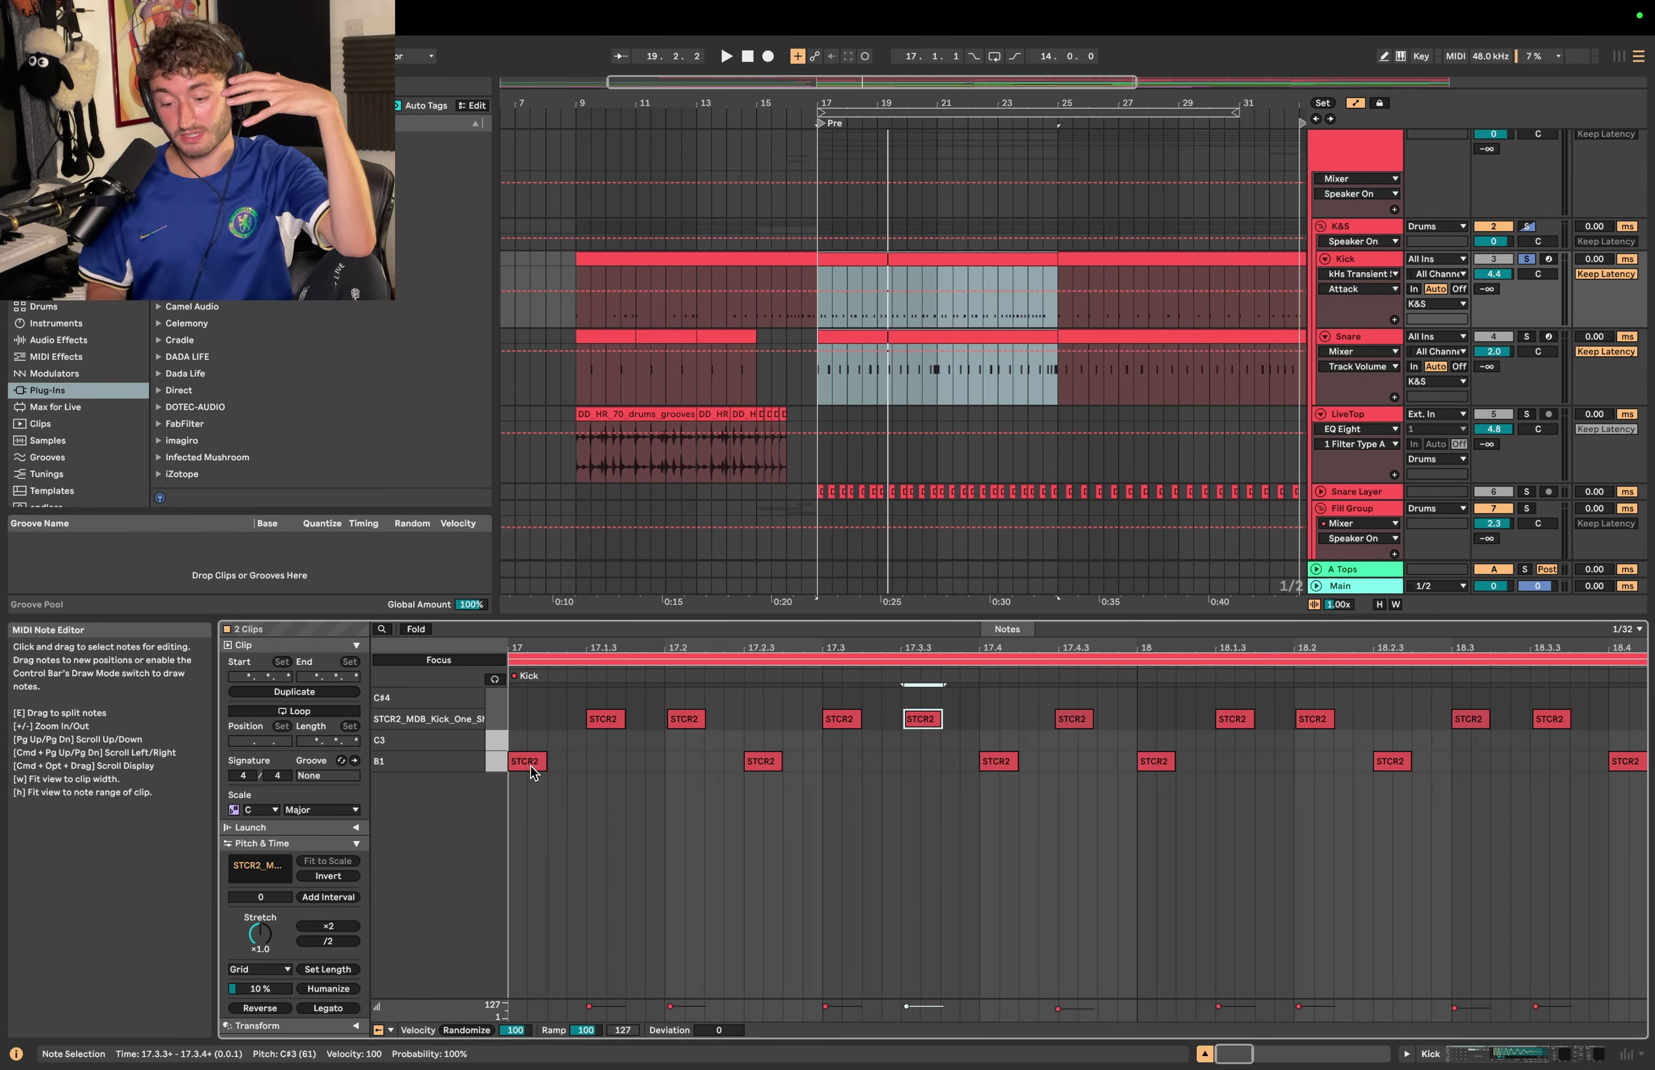
pyautogui.click(605, 719)
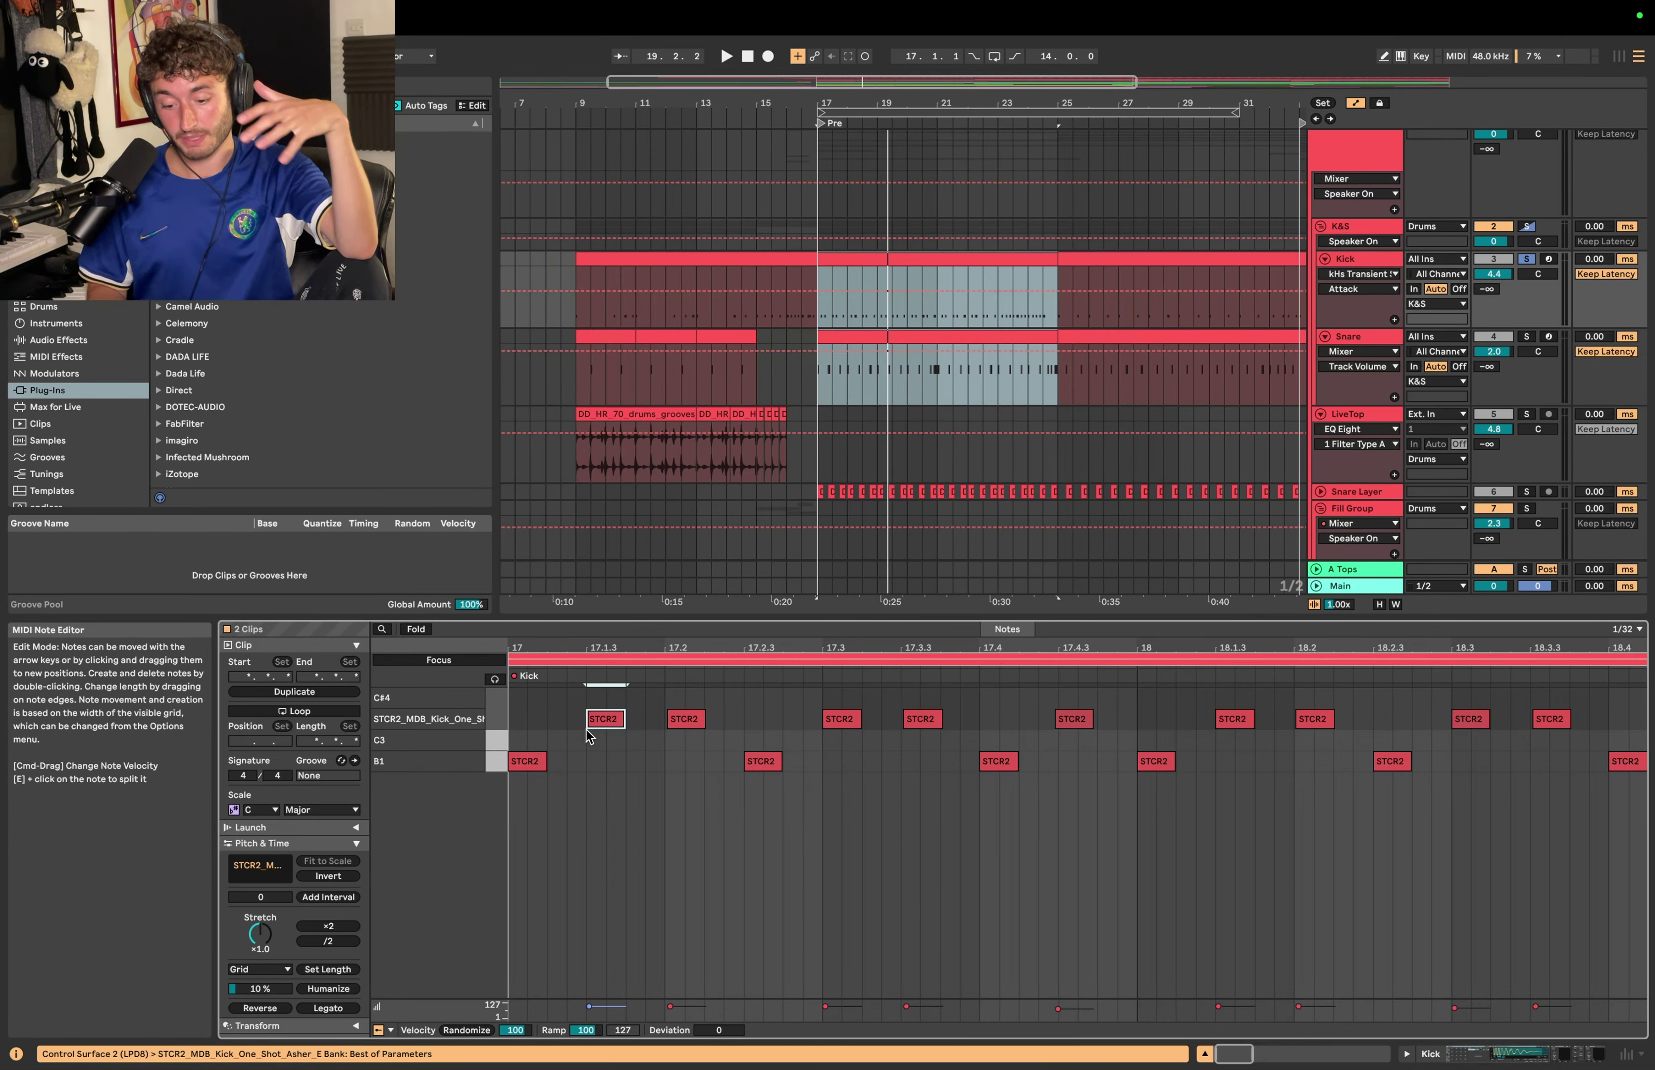
pyautogui.click(540, 767)
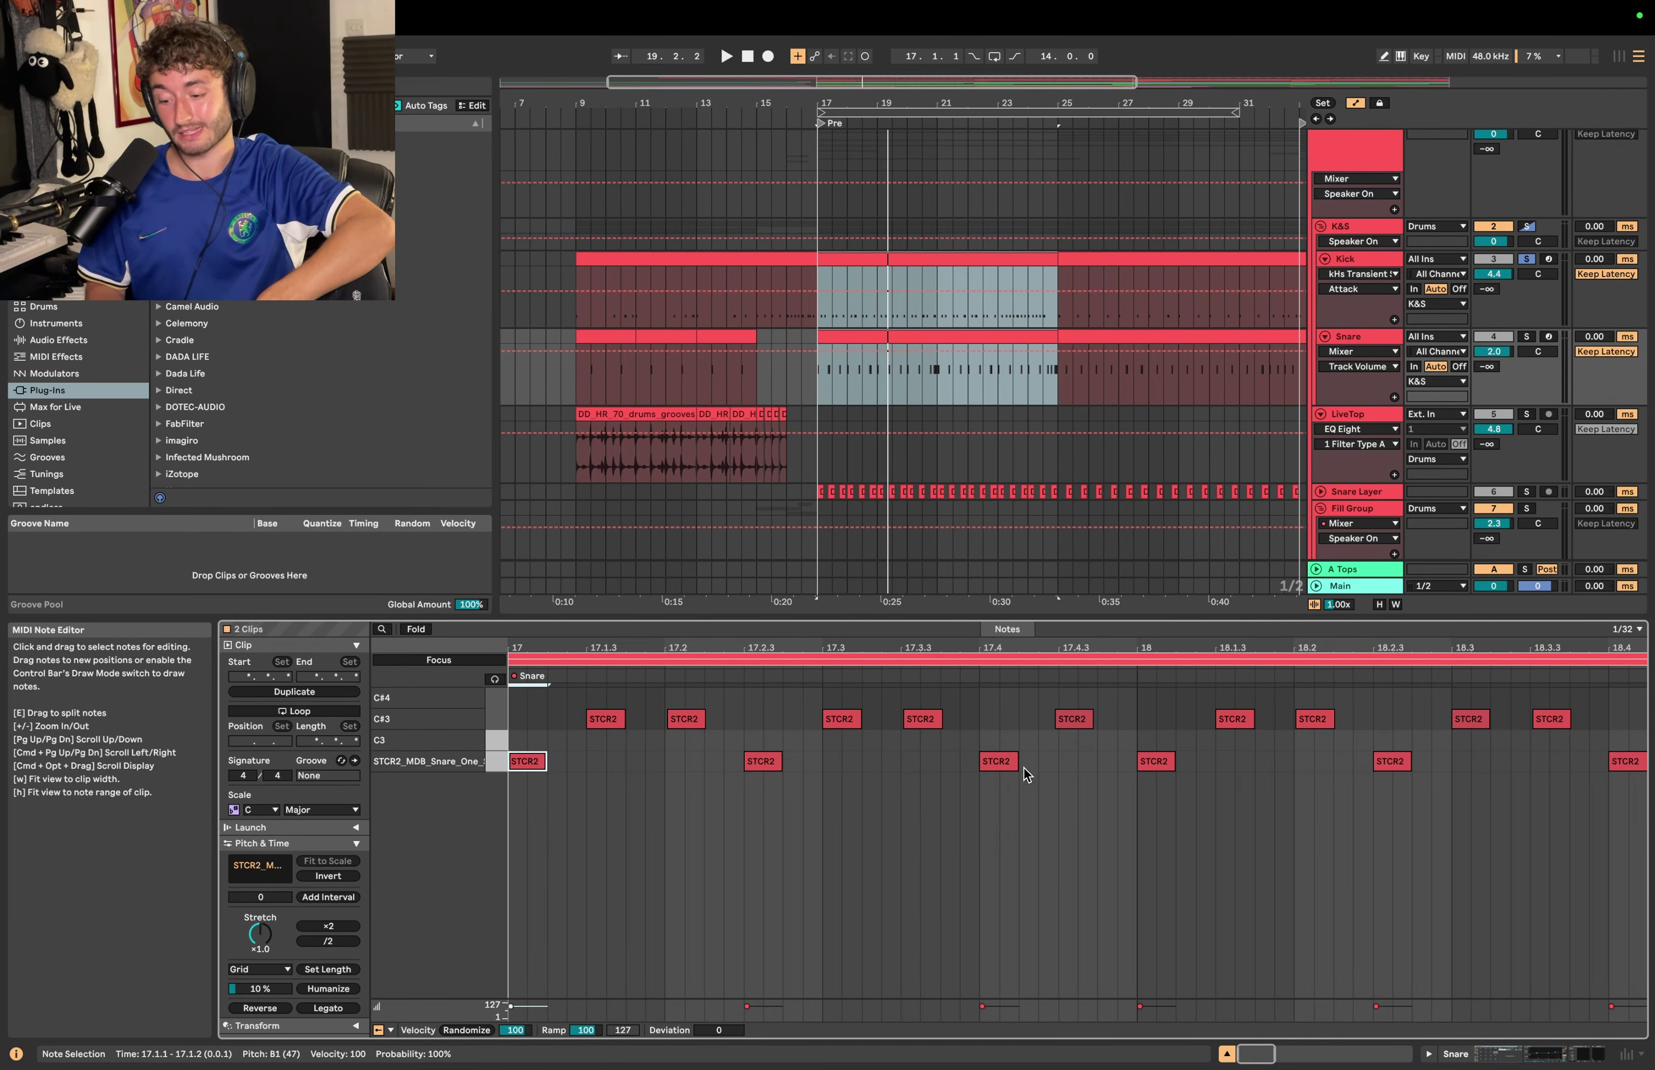
# Step: Select the snare notes across bar 18 and examine how the snare pattern is spaced
pyautogui.press('-')
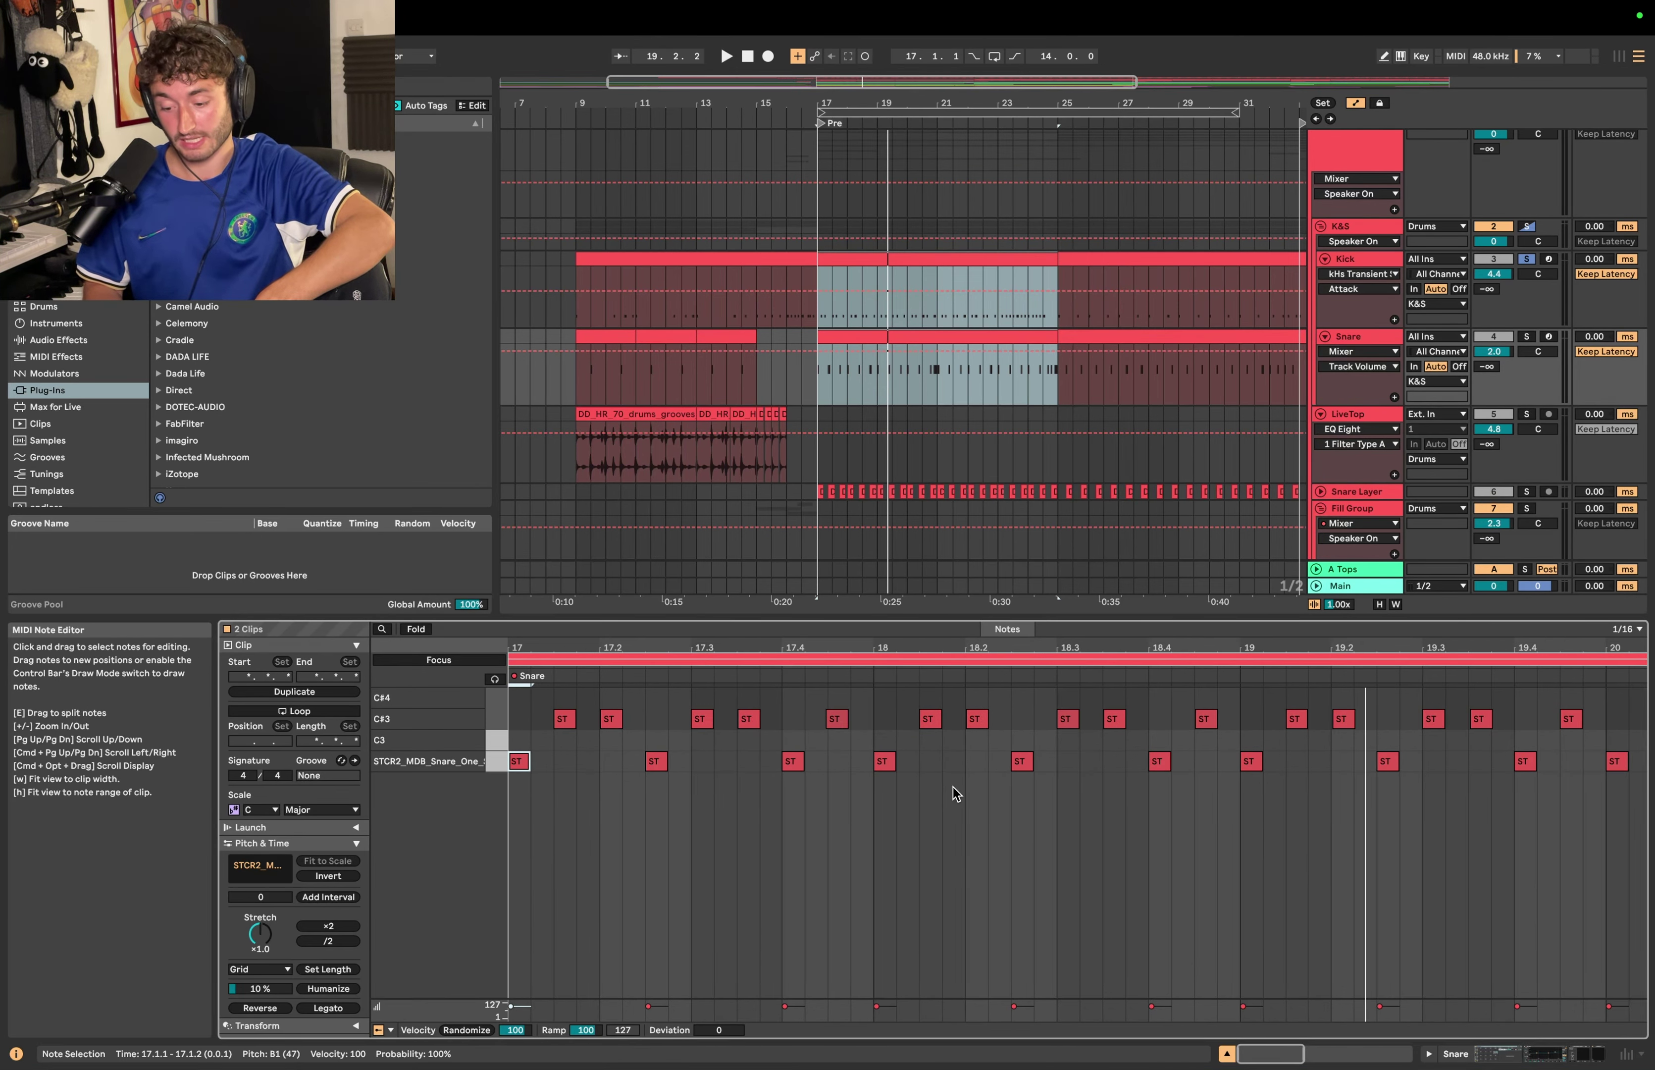
pyautogui.moveTo(879, 786); pyautogui.dragTo(1156, 743)
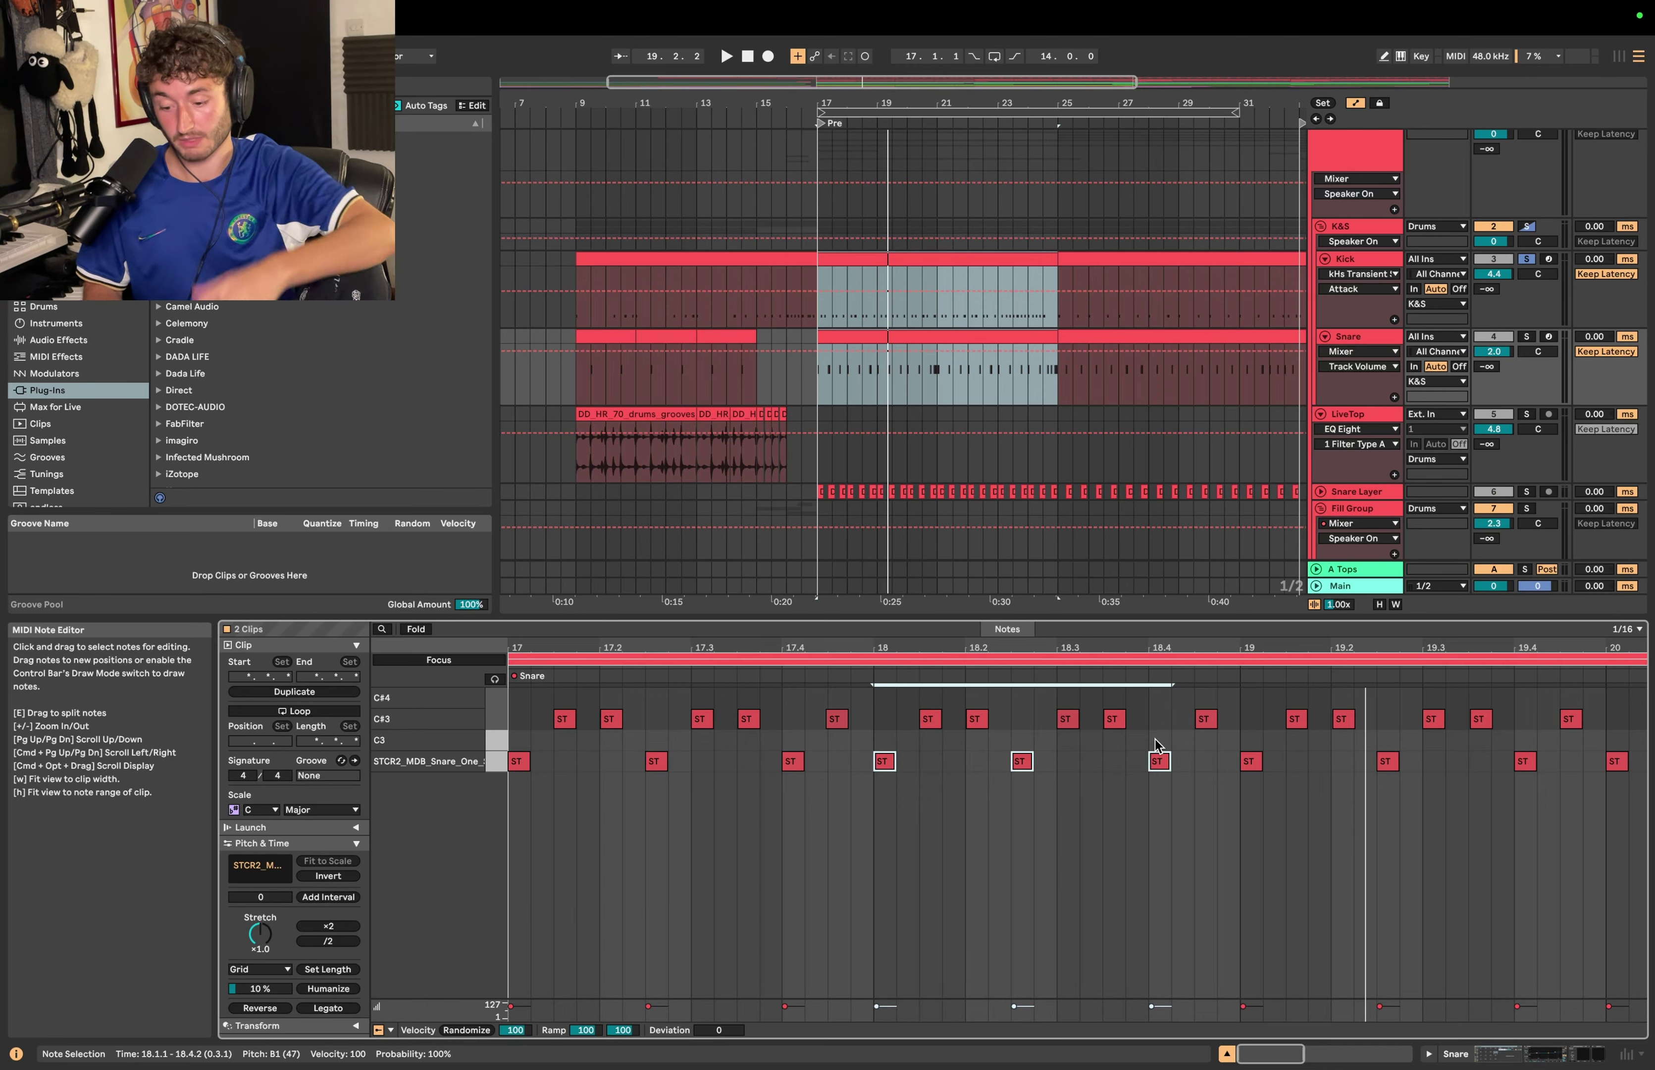
pyautogui.press('+')
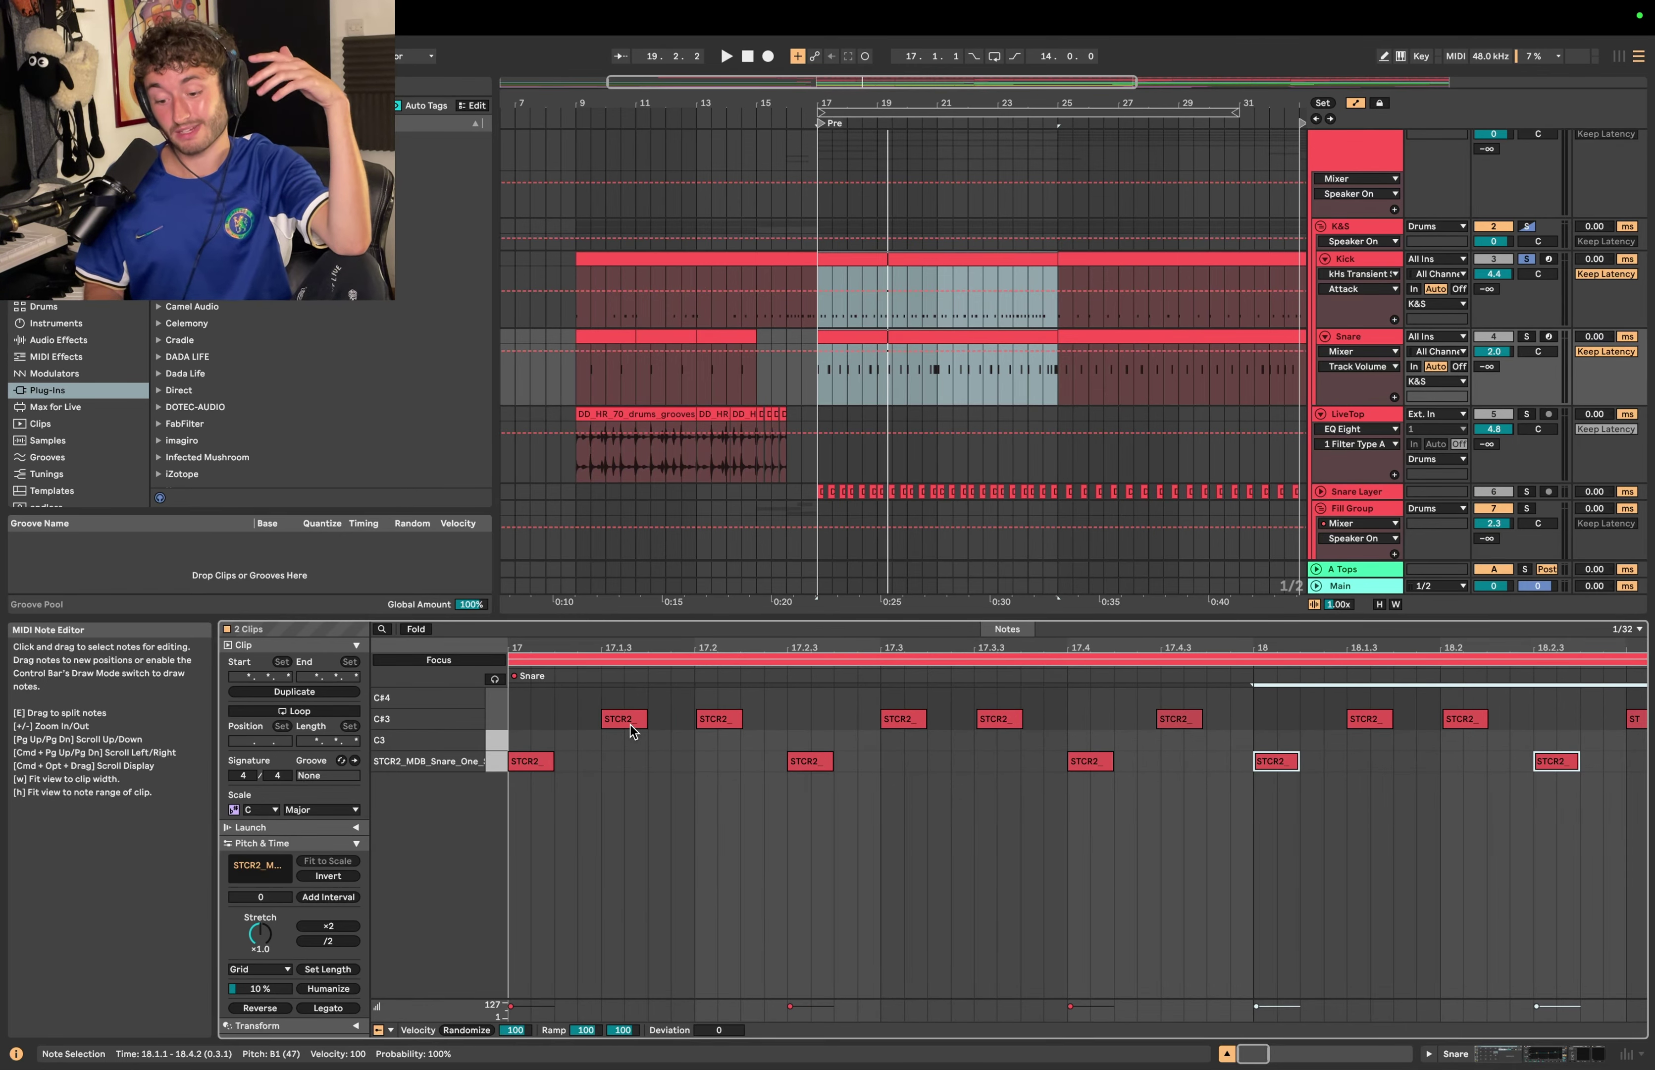
# Step: Inspect the kick notes in bar 17, at 17.2, 17.3.3 and 17.4.3, against the snare hits
pyautogui.click(722, 720)
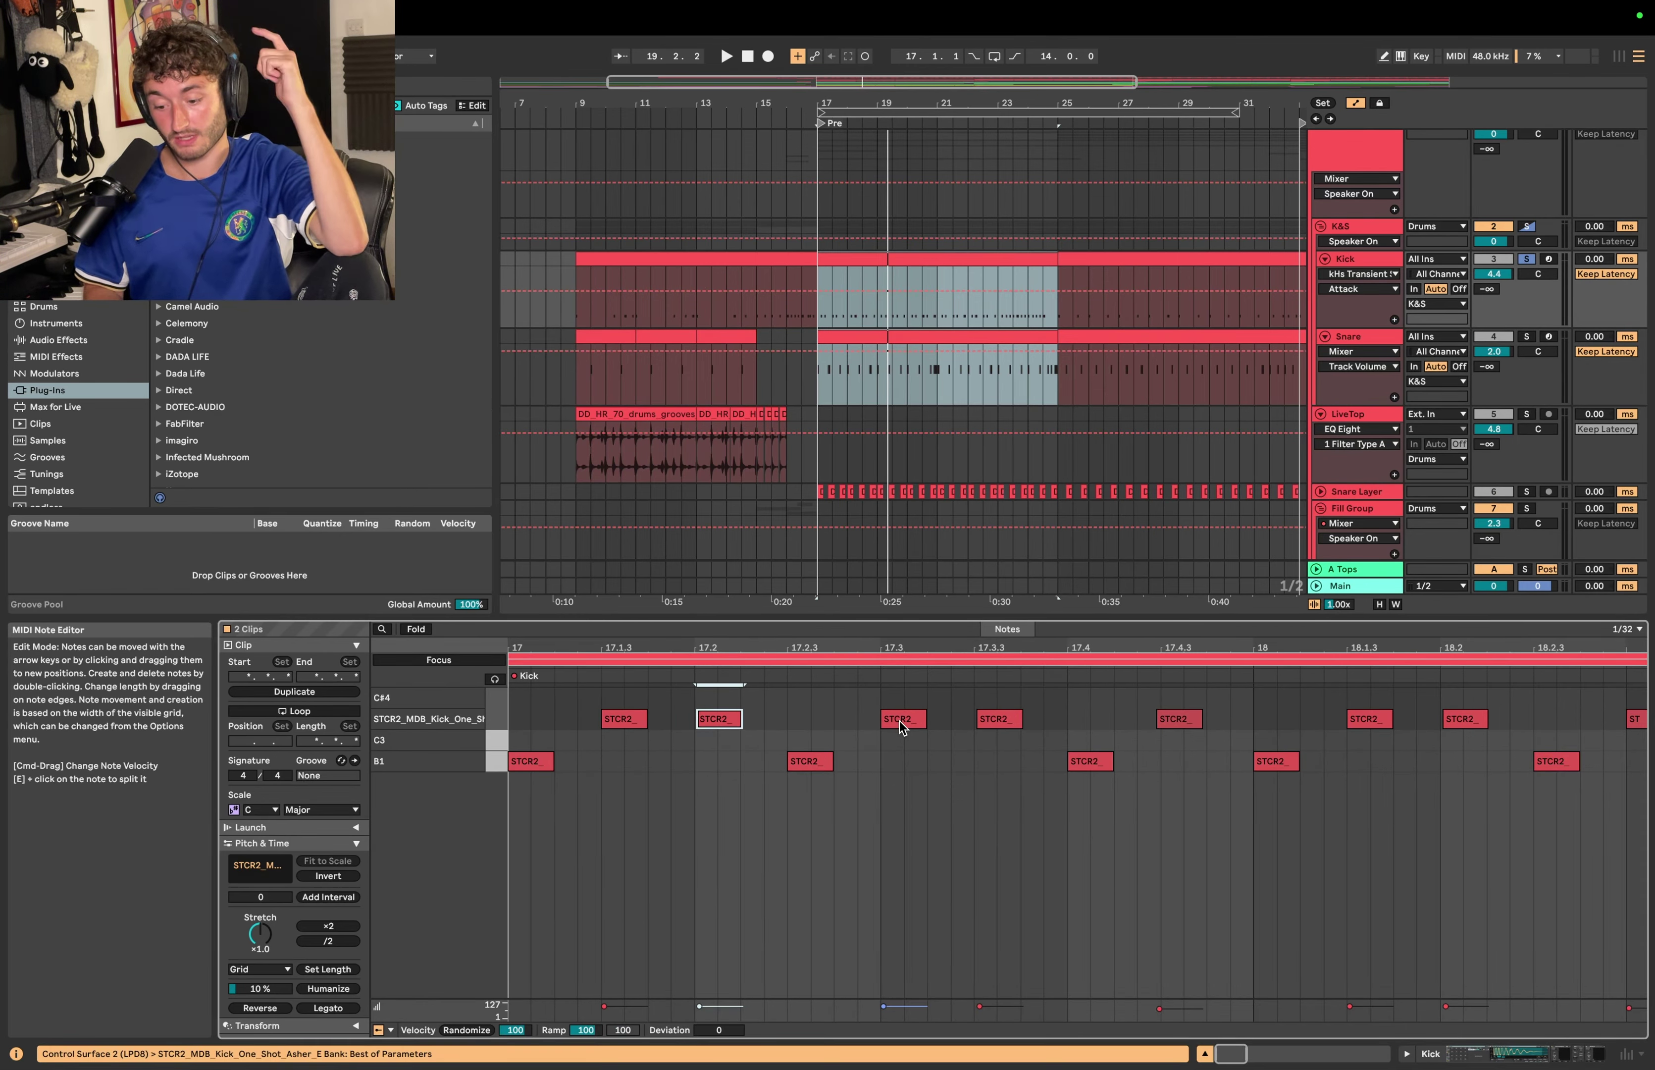
pyautogui.click(1007, 721)
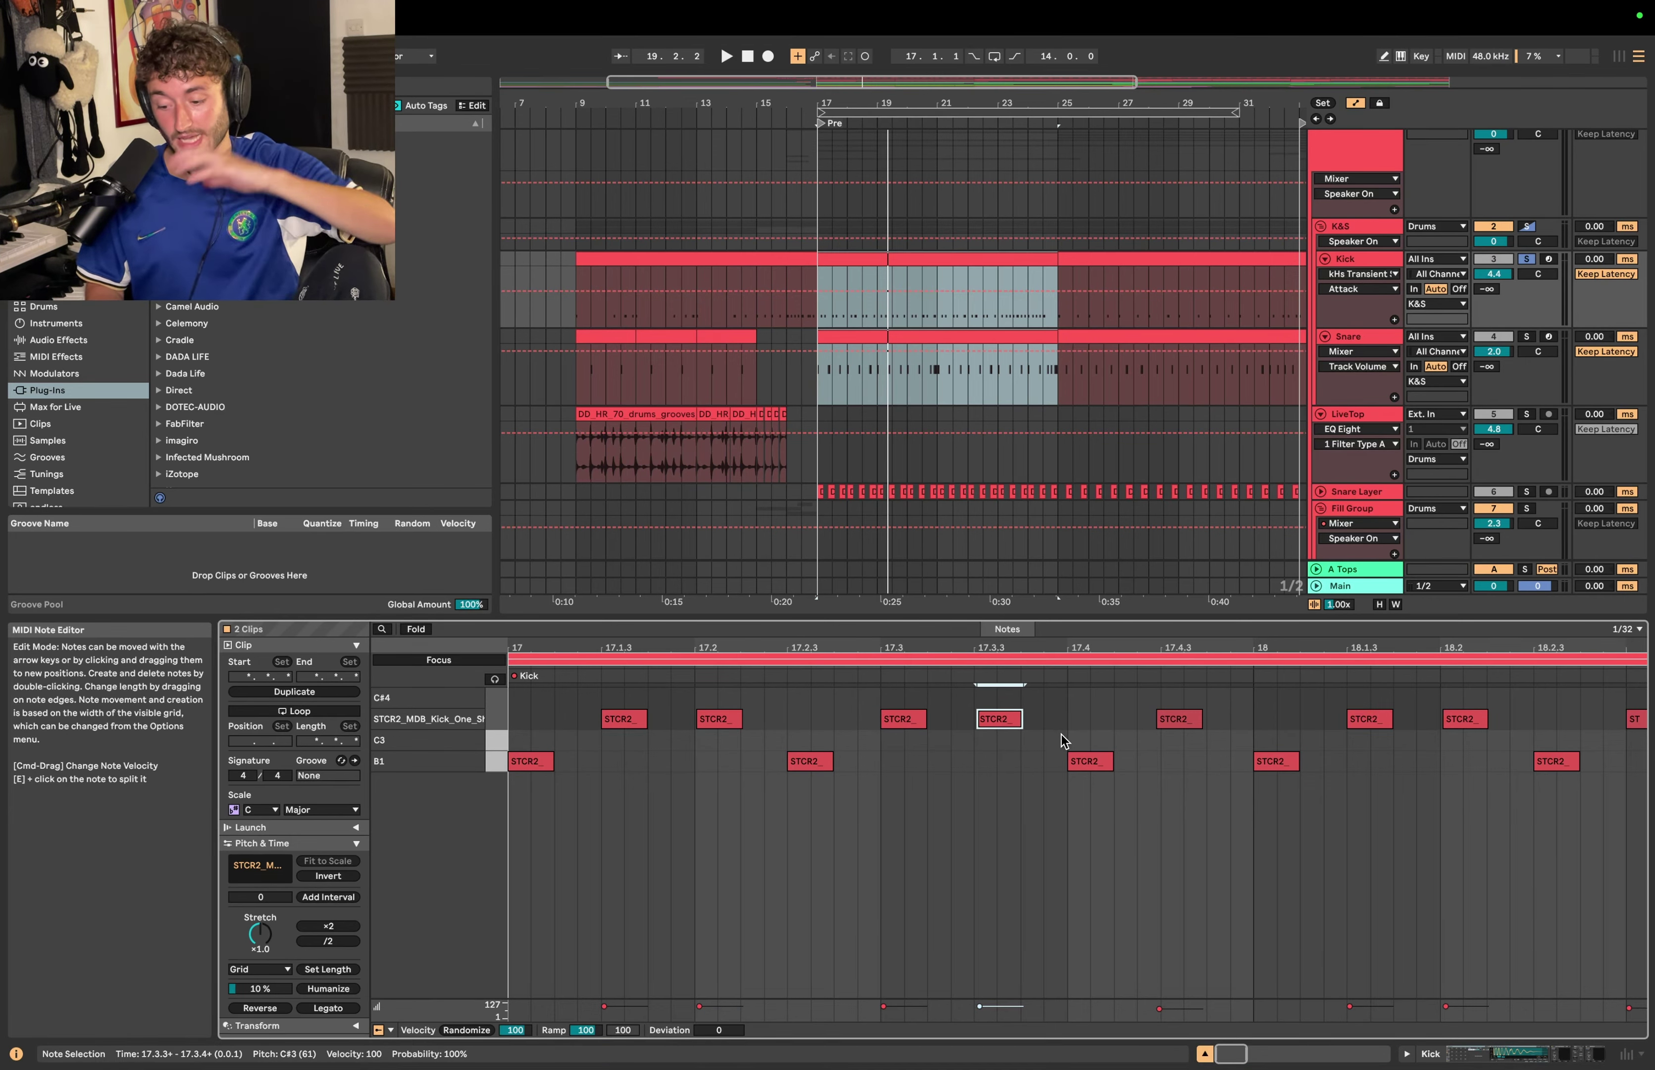
pyautogui.scroll(5, 954, 738)
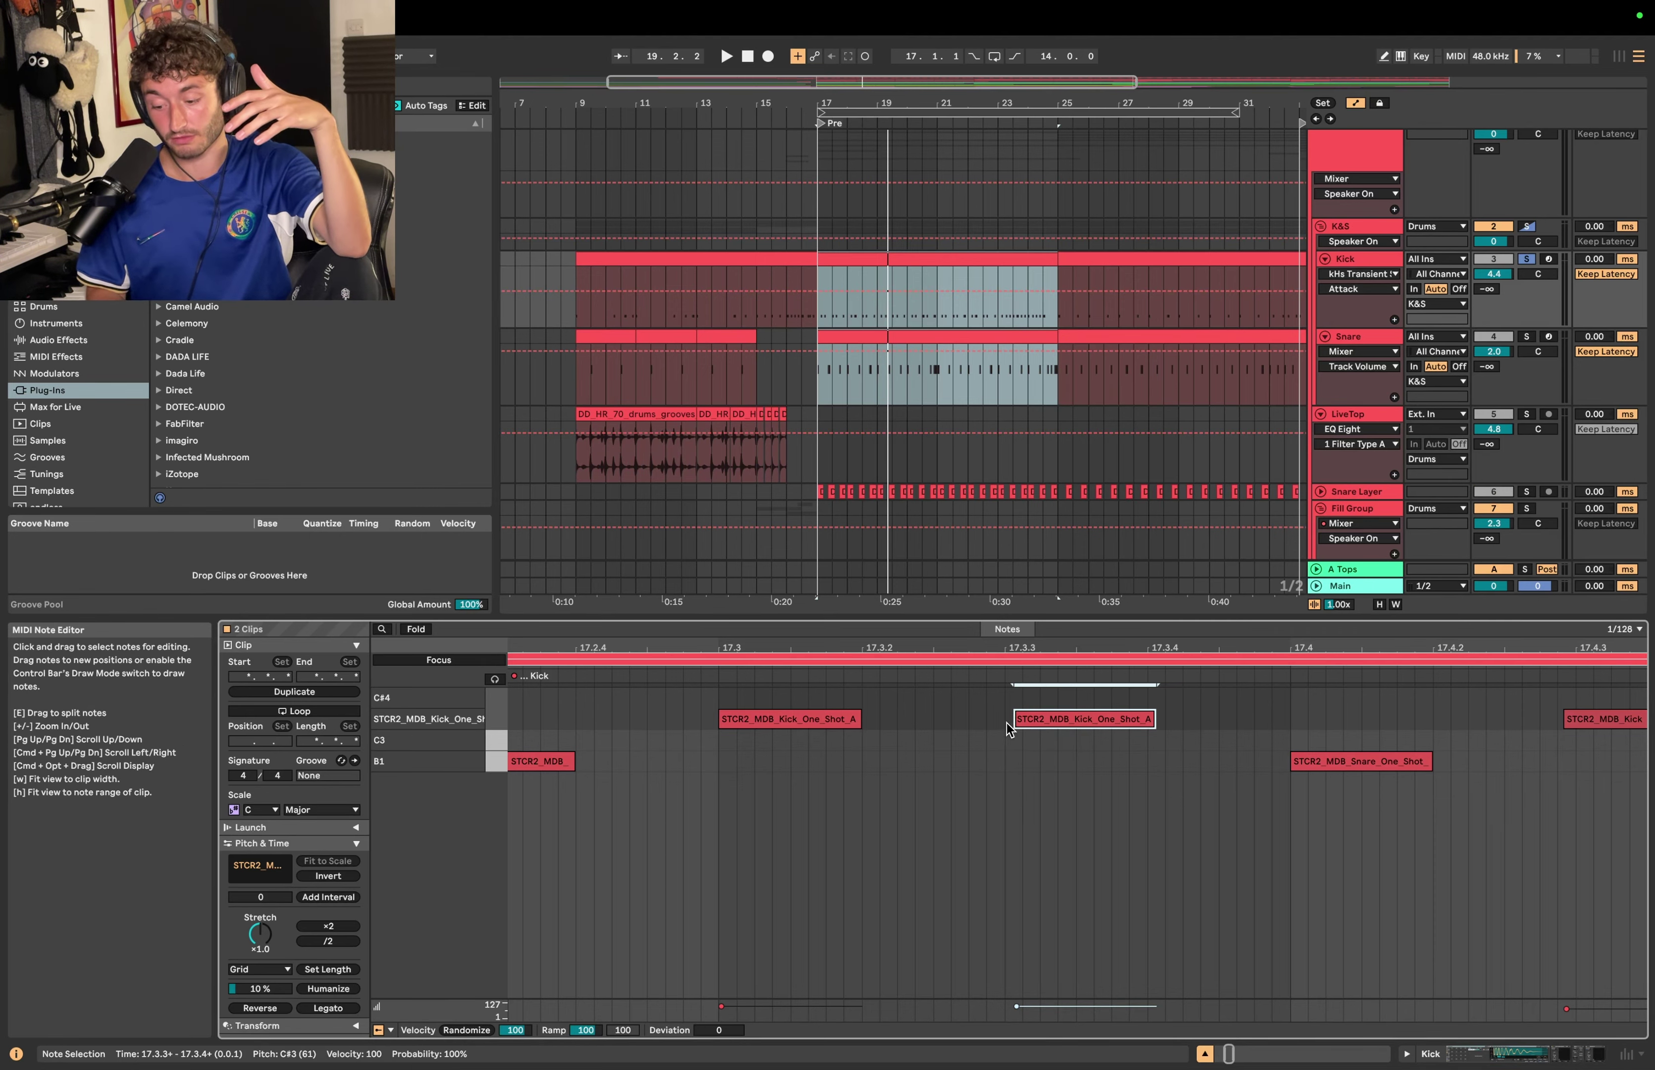
pyautogui.click(1584, 721)
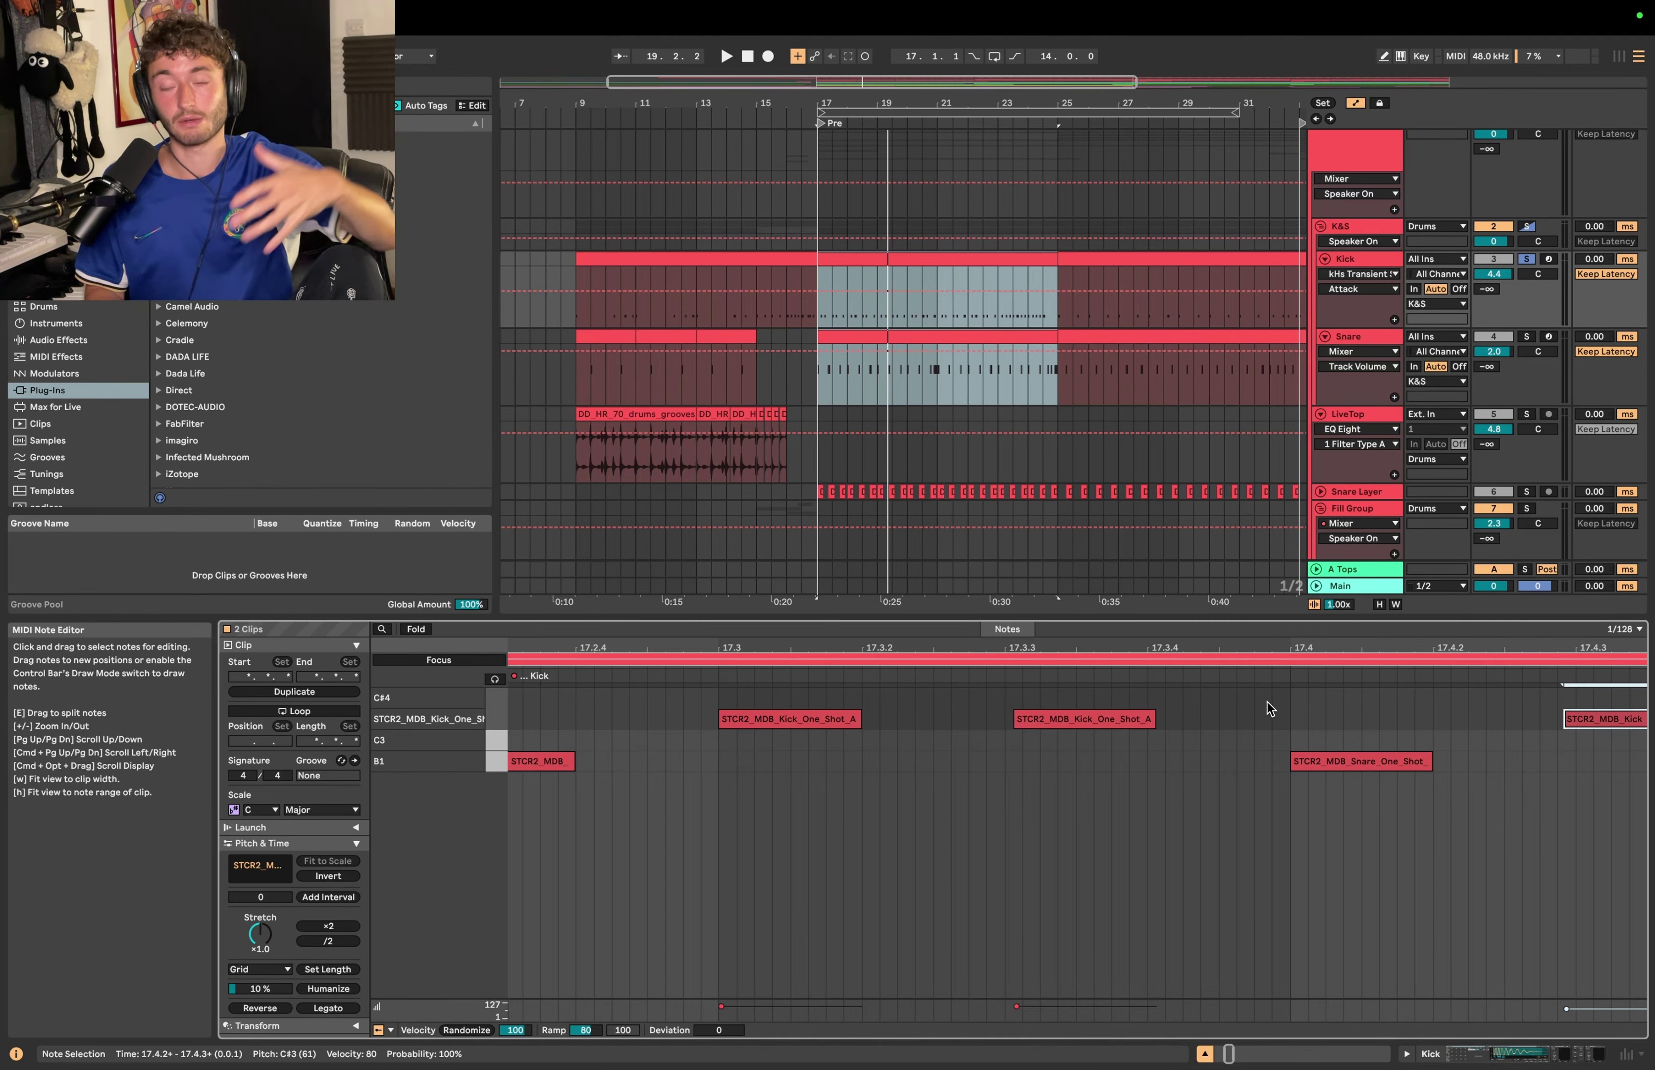
pyautogui.scroll(-5, 1166, 738)
# Step: Solo the K&S group and play it from bar 17 while following the kick and snare notes
pyautogui.click(1526, 229)
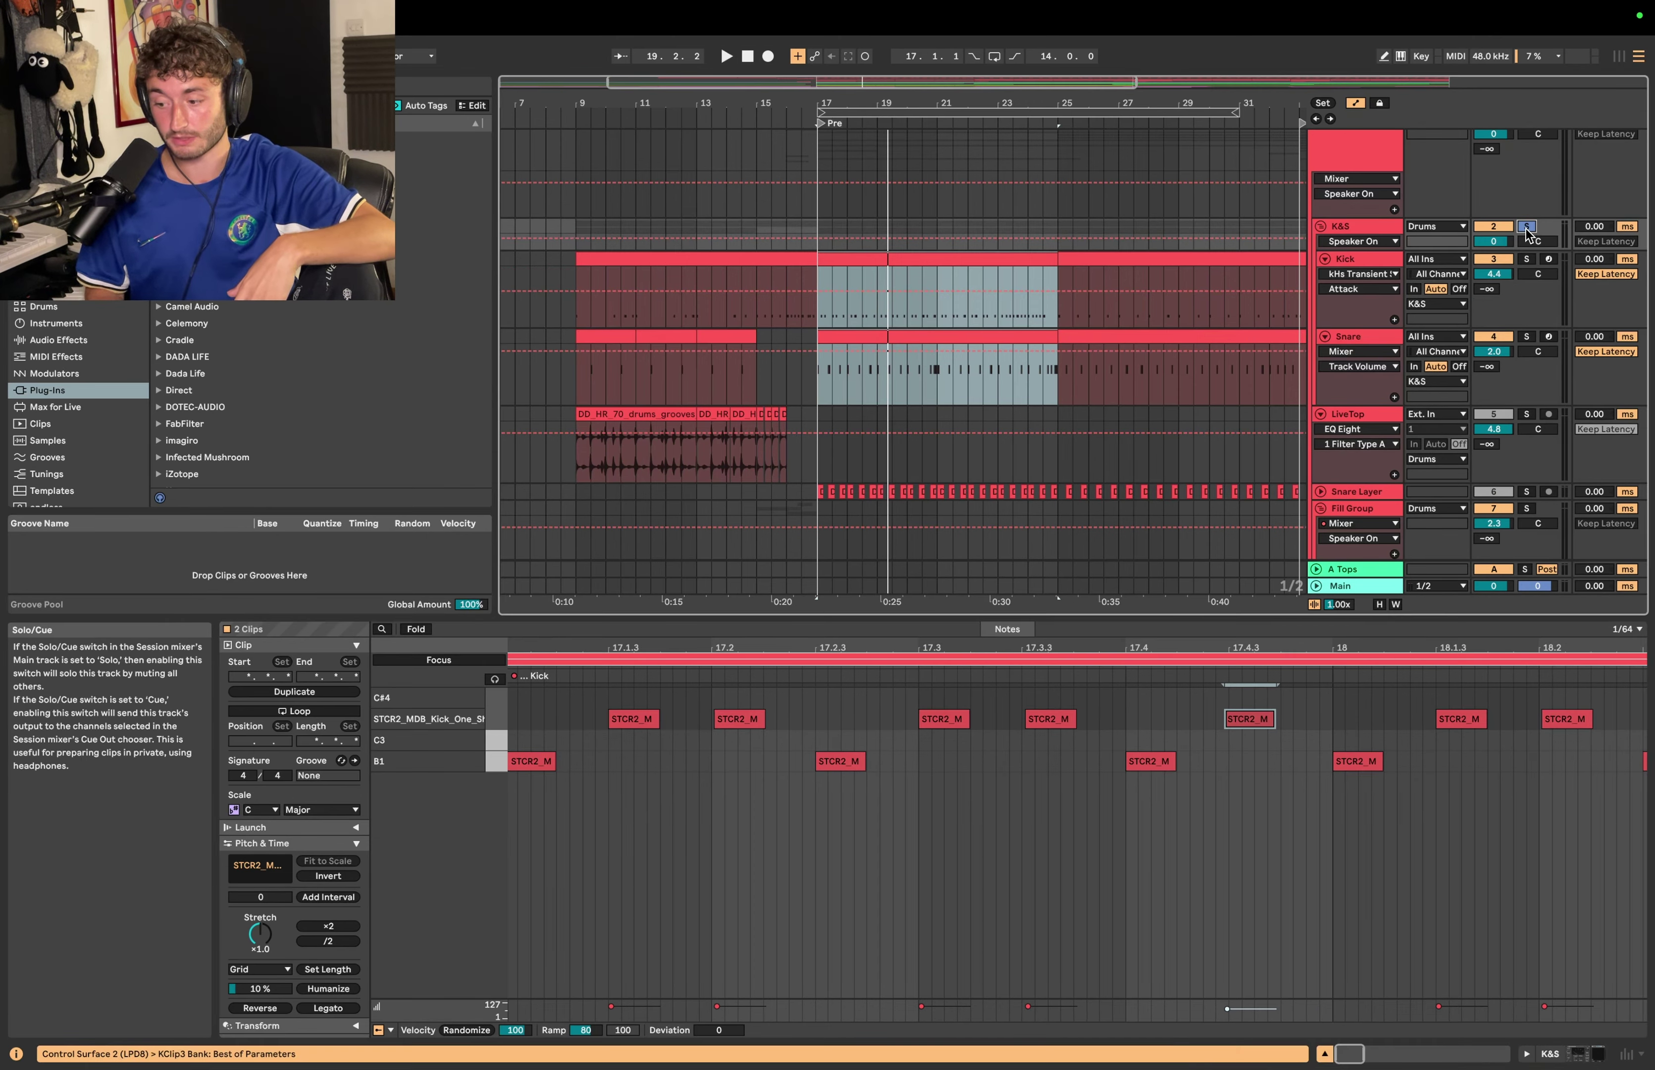
pyautogui.press('space')
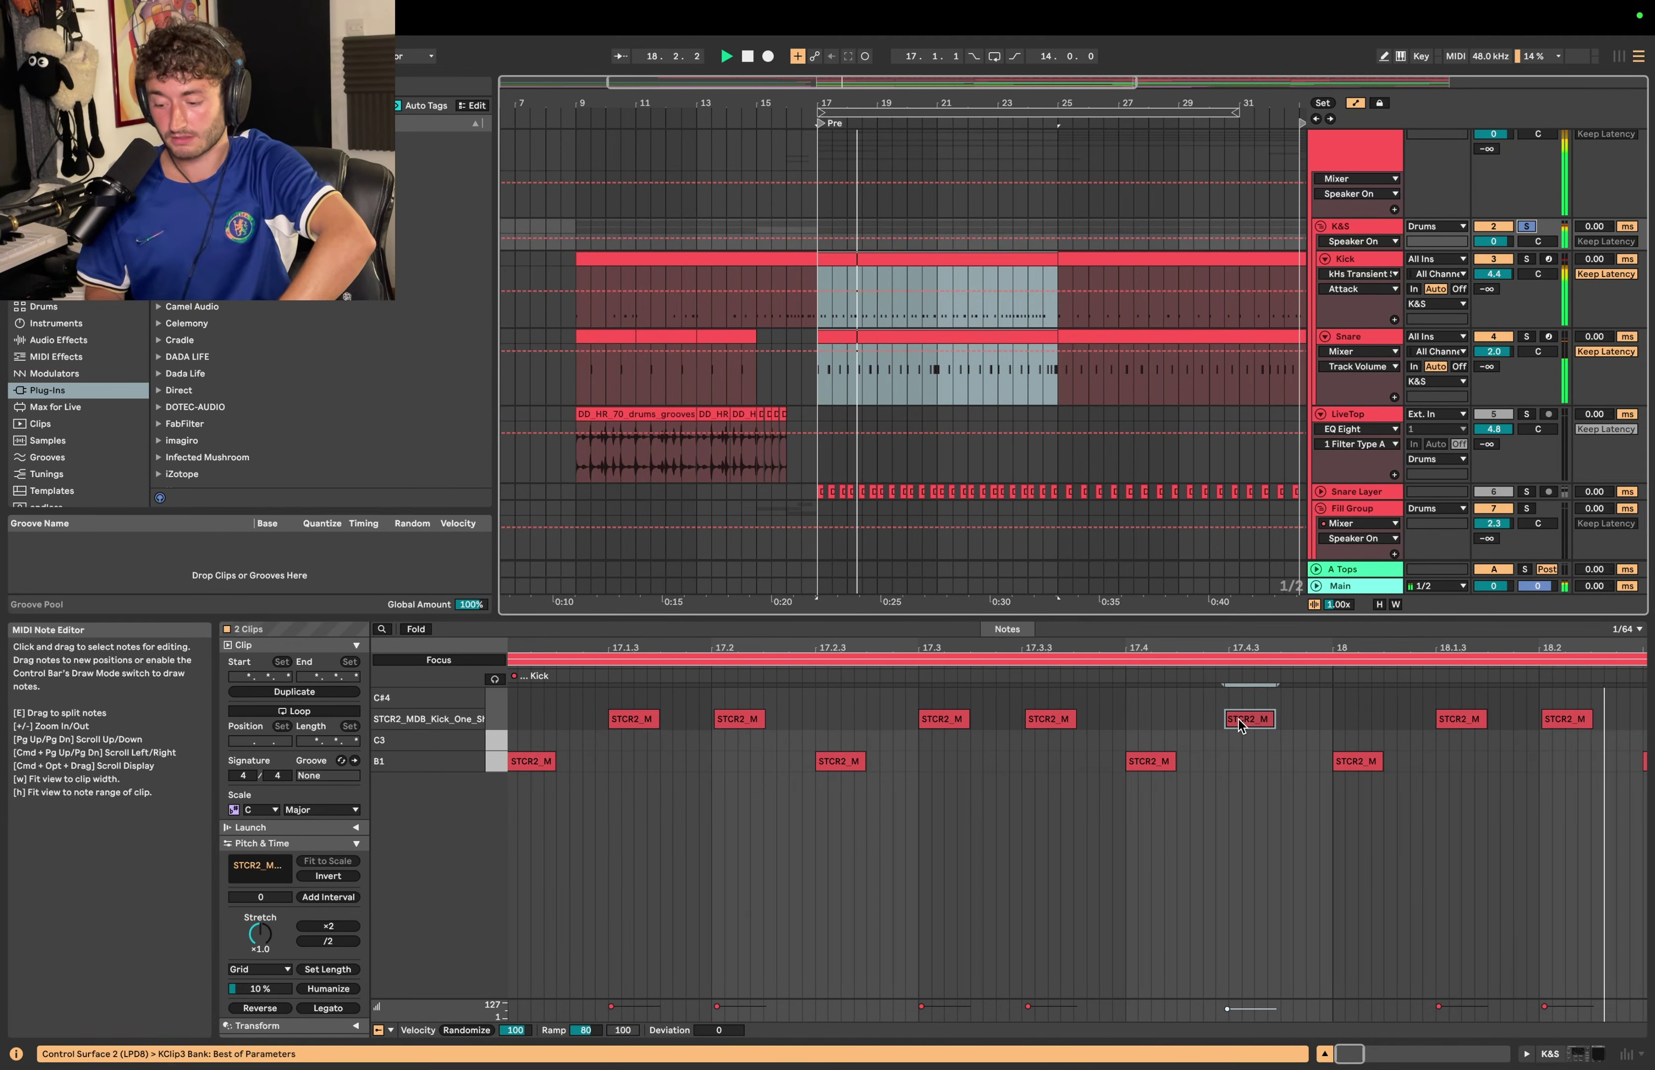
pyautogui.scroll(-8, 1238, 719)
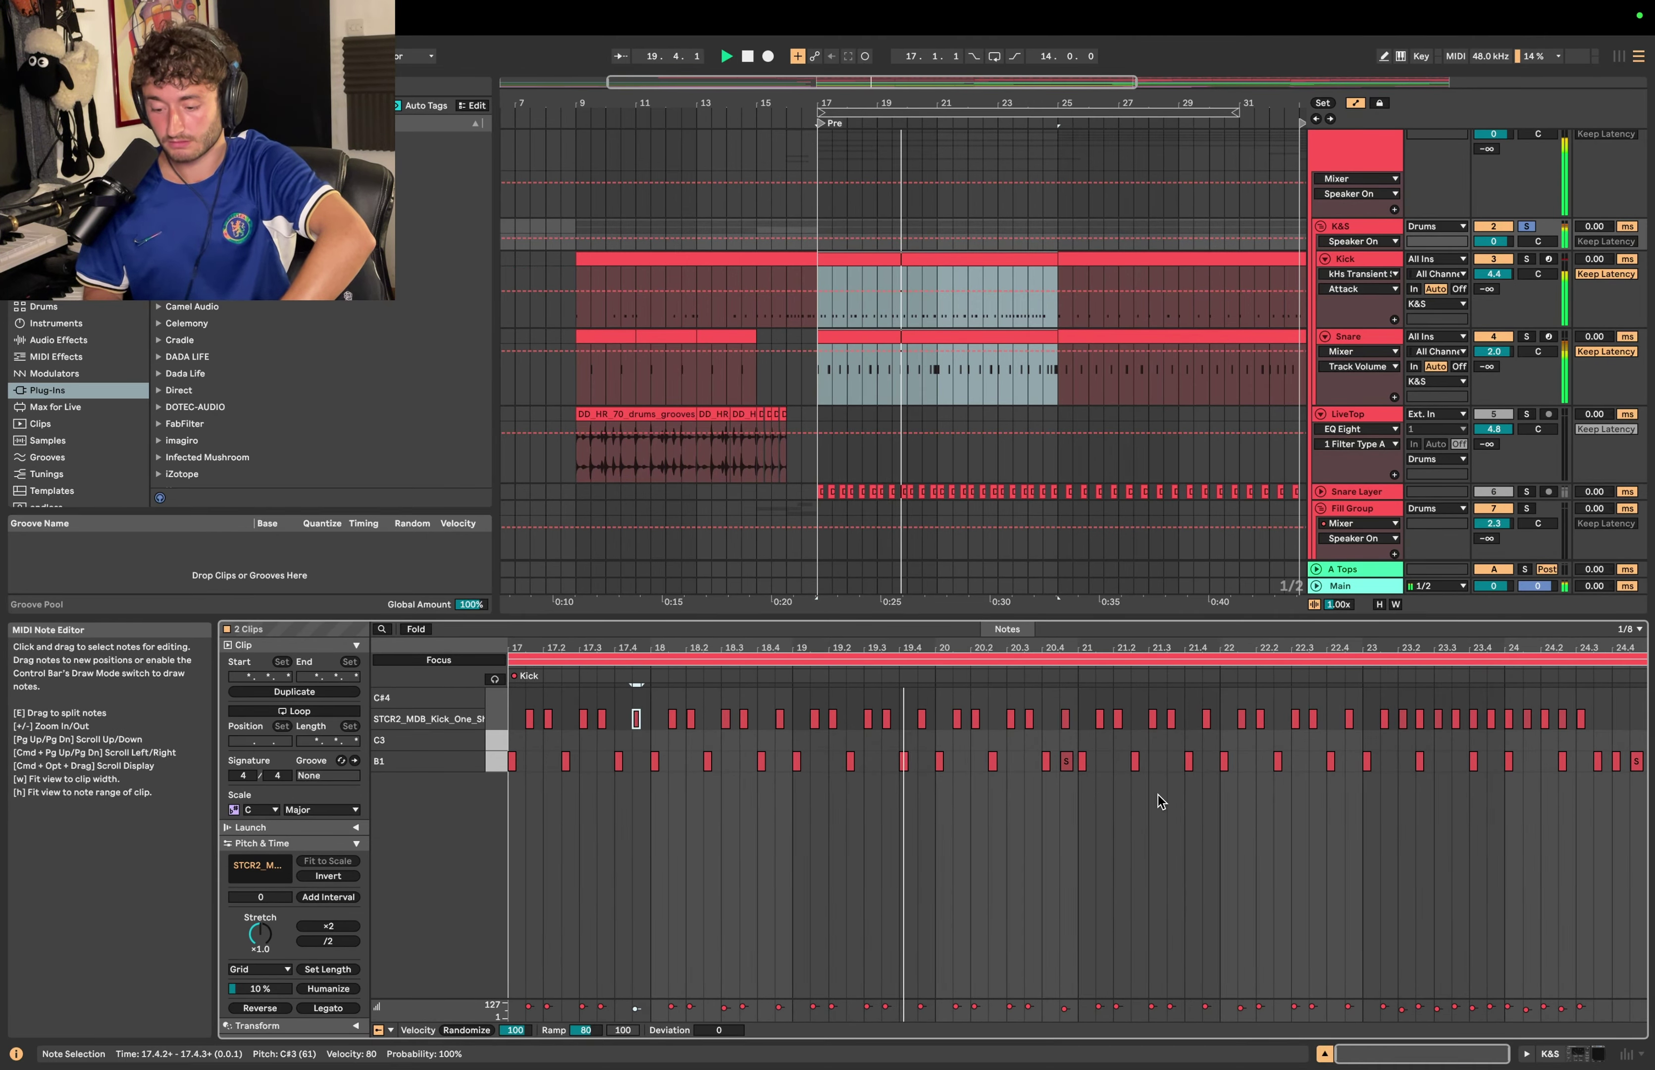
pyautogui.scroll(6, 1136, 777)
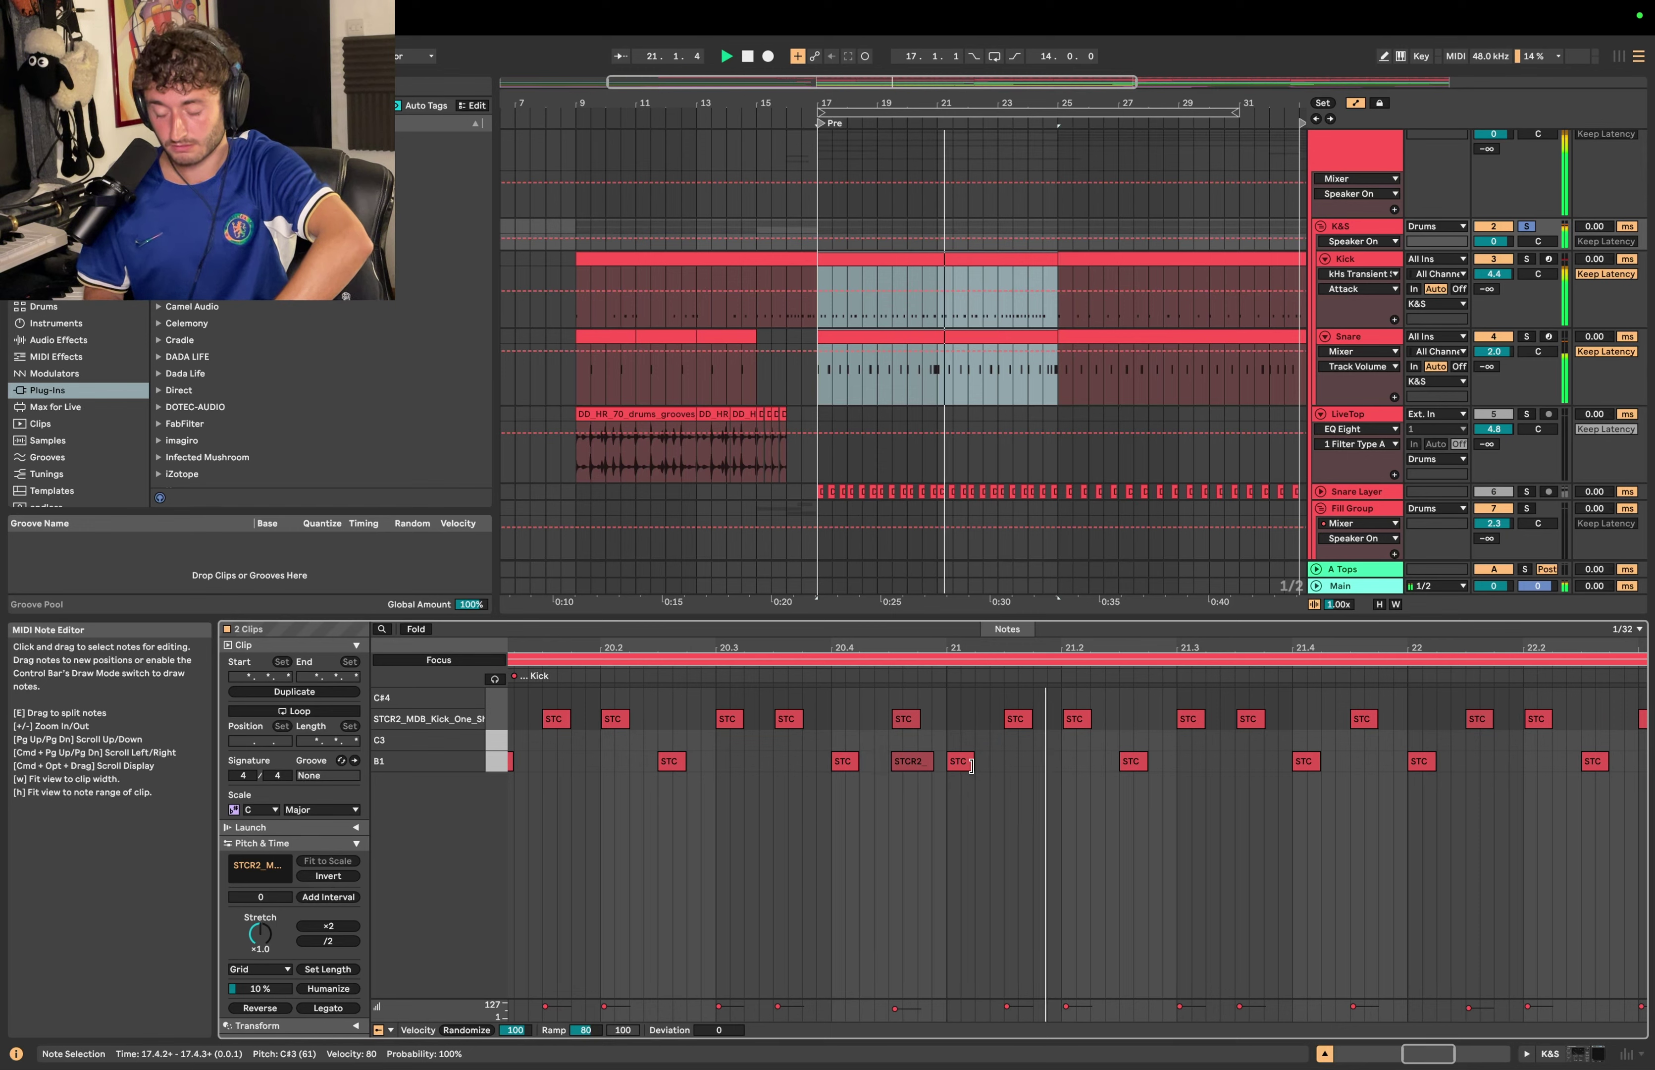
# Step: Inspect the extra snare note just after 20.4.3 and its velocity
pyautogui.click(917, 762)
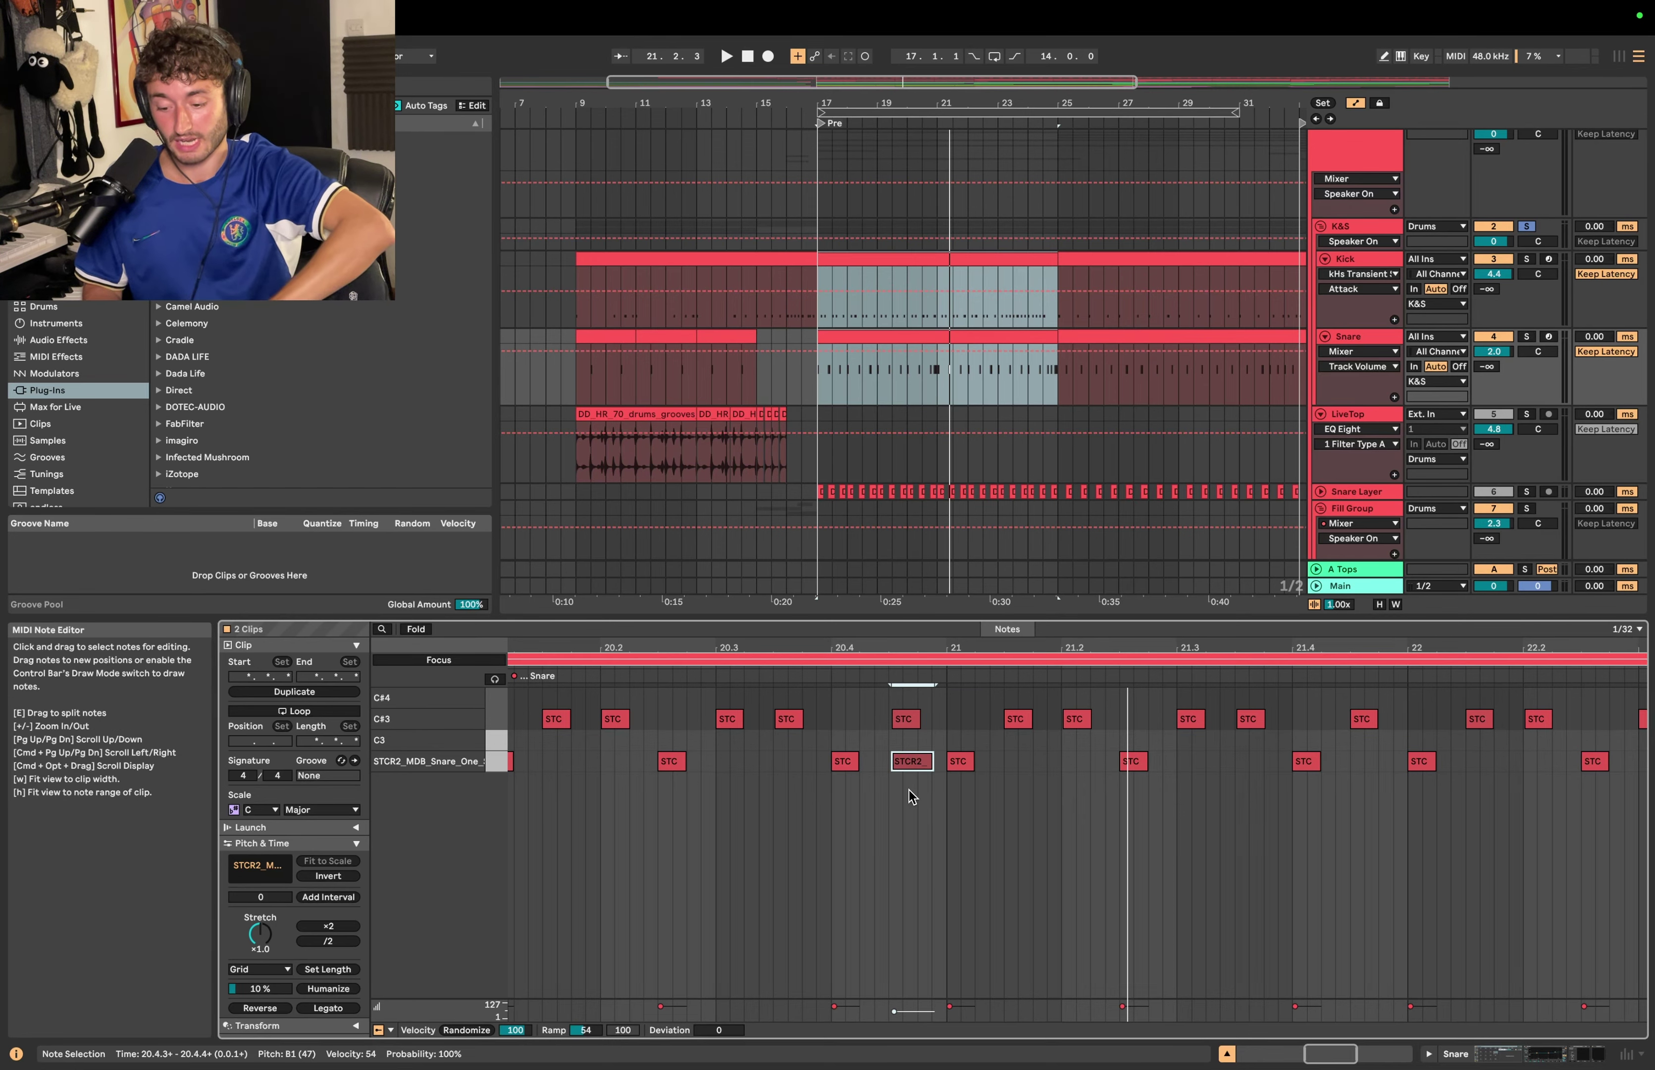
pyautogui.scroll(5, 909, 790)
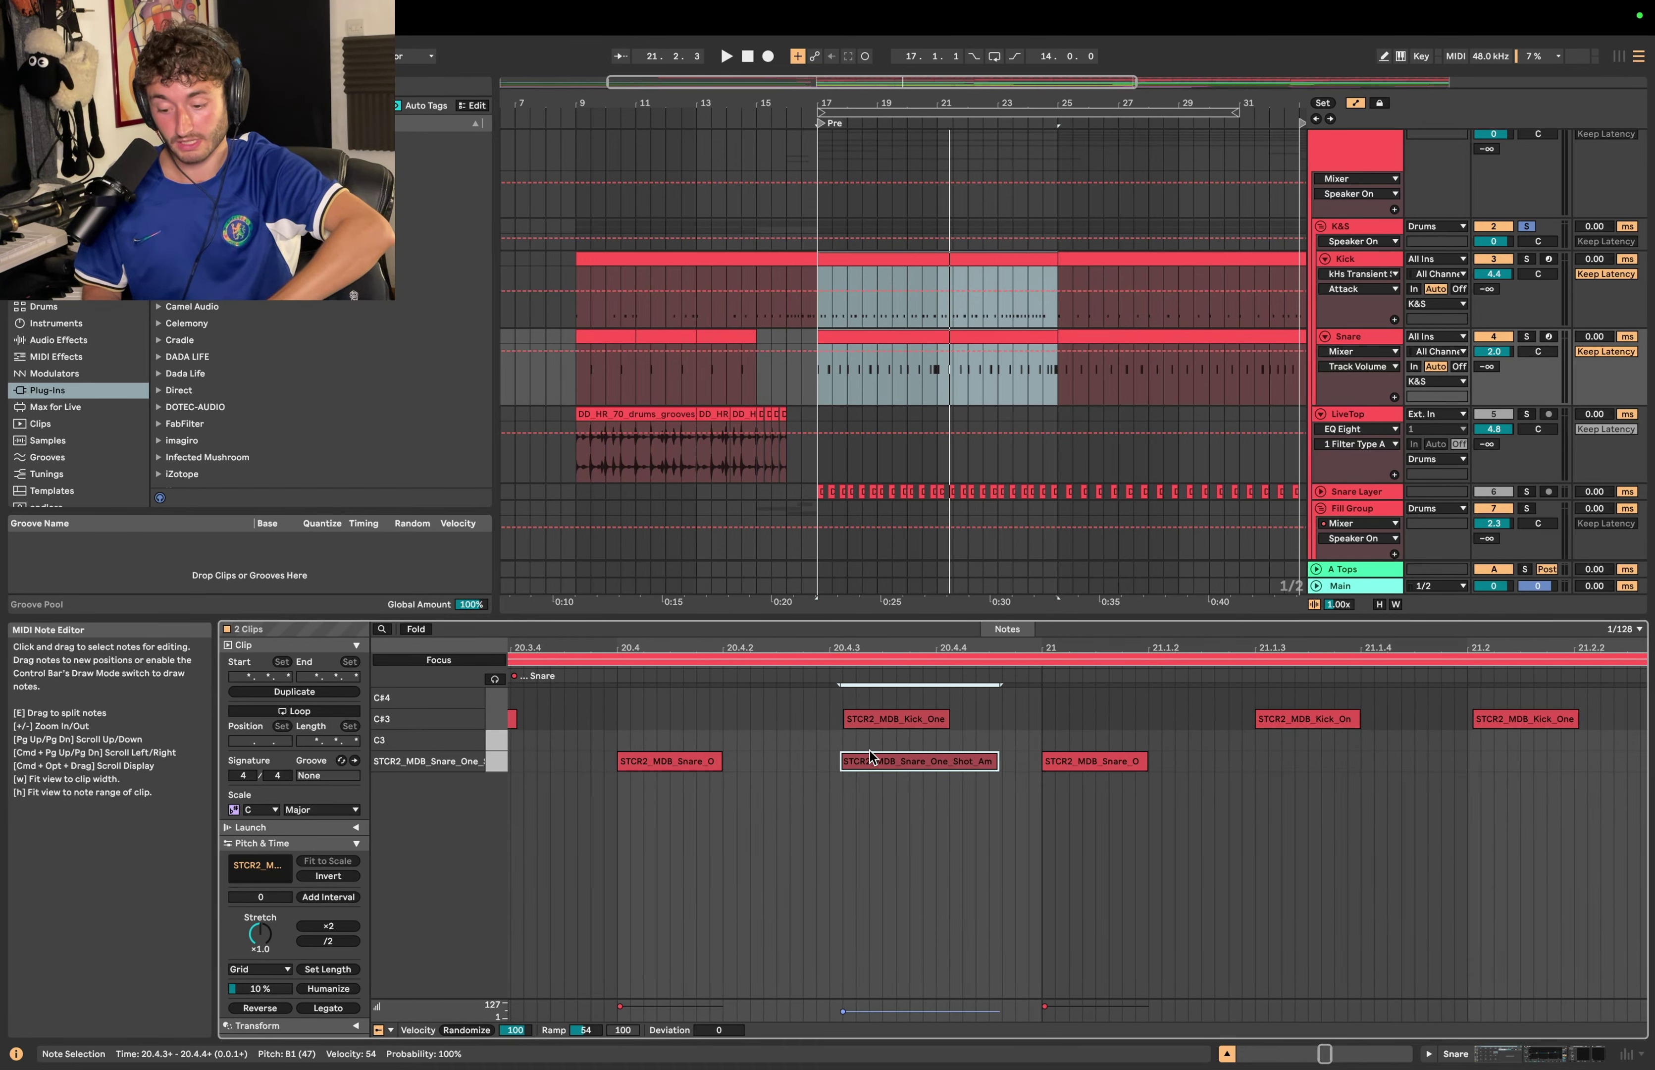
pyautogui.click(863, 1010)
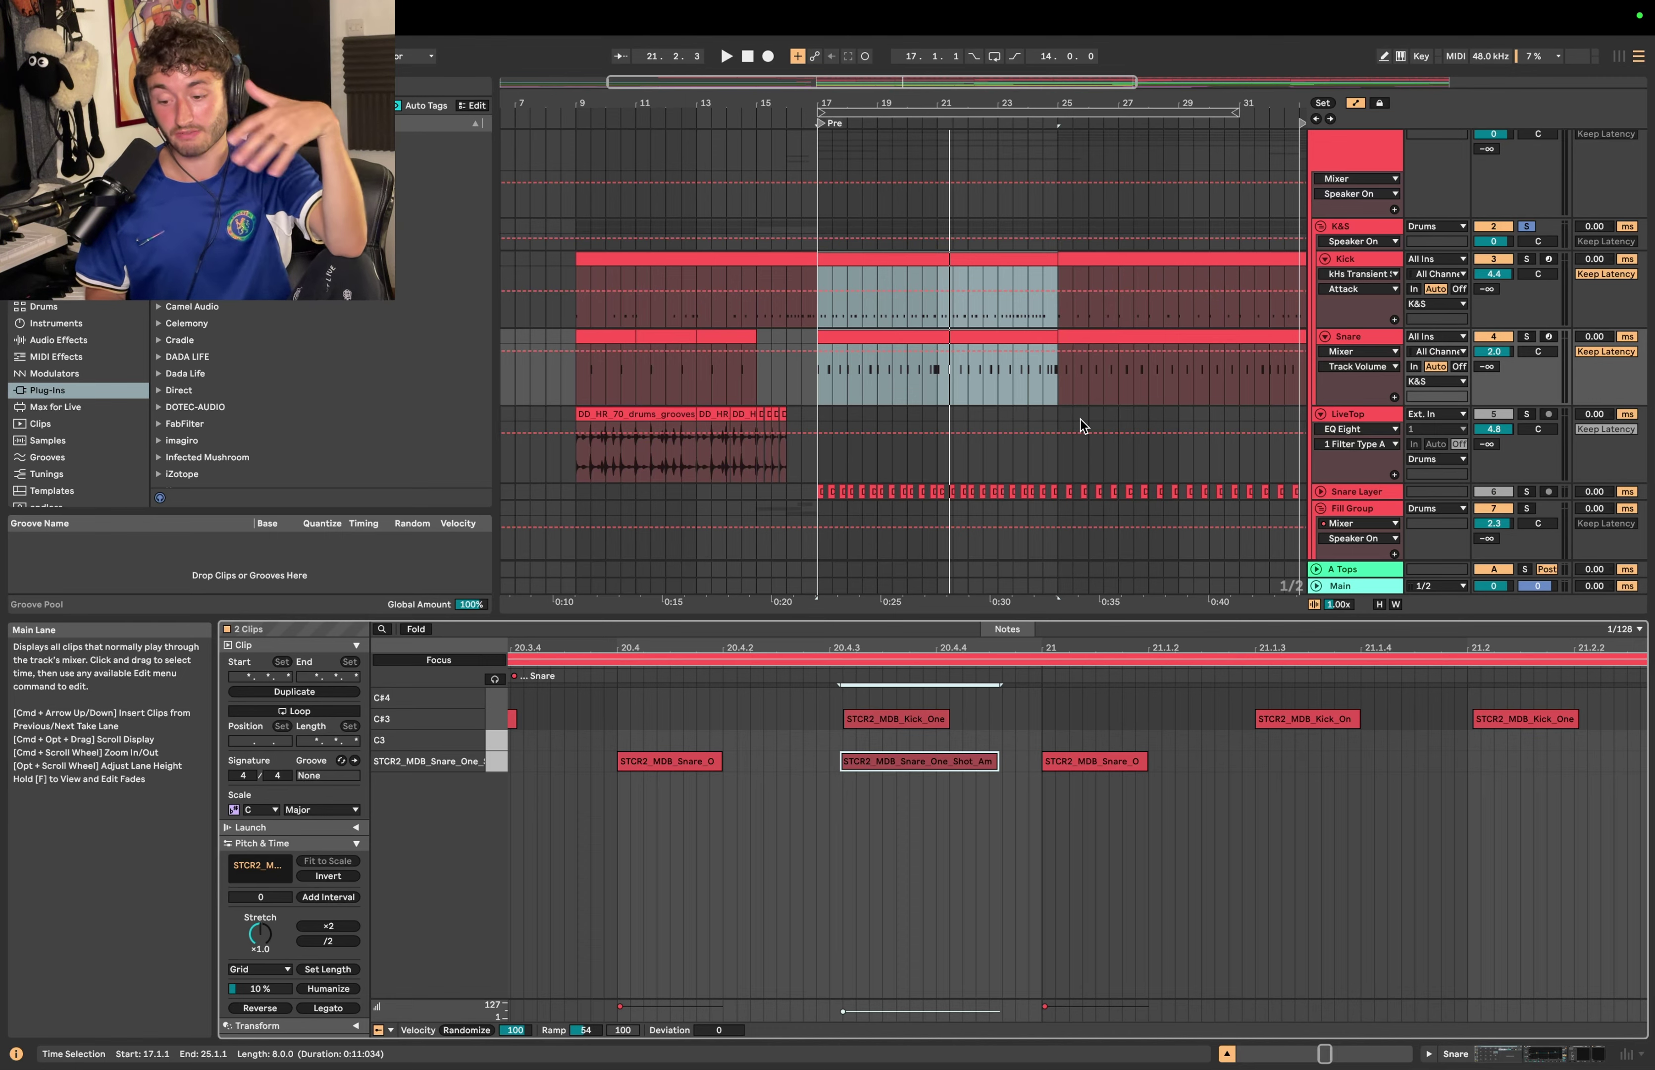
# Step: Unfold and solo the Snare Layer track, and compare its first clip at bar 17 with the LiveTop loop clips
pyautogui.scroll(-3, 1082, 420)
pyautogui.click(1320, 417)
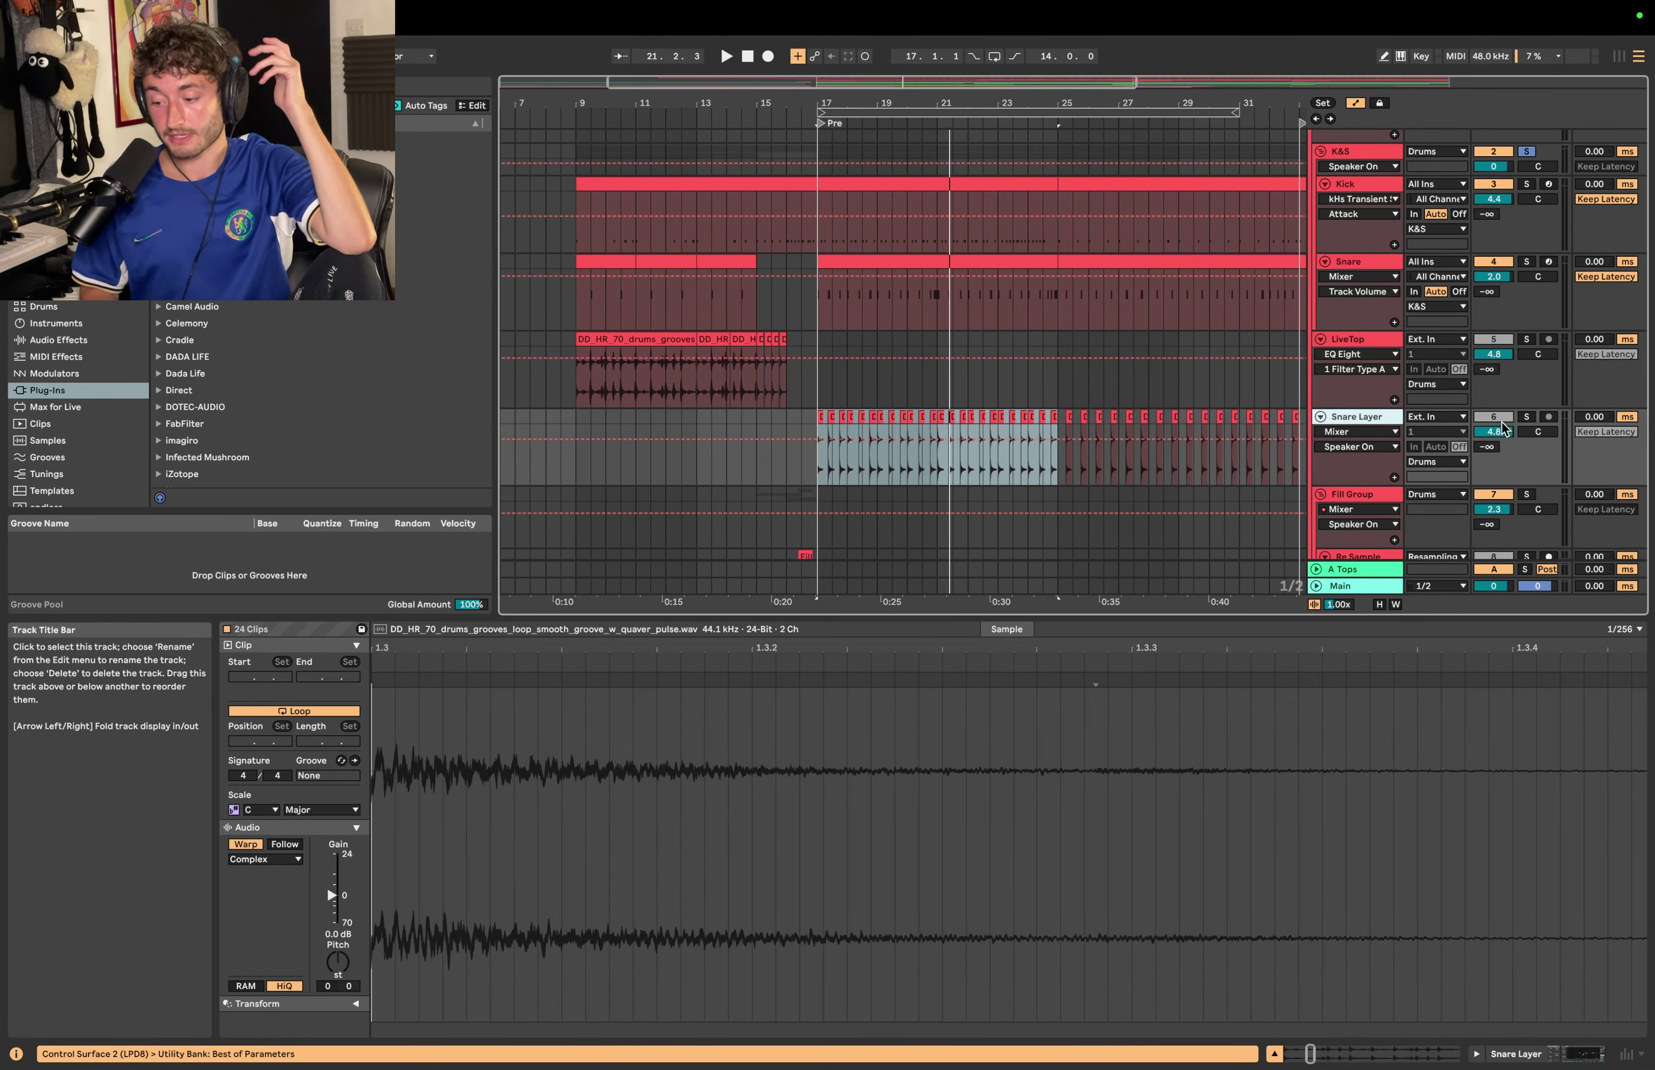
pyautogui.click(1528, 420)
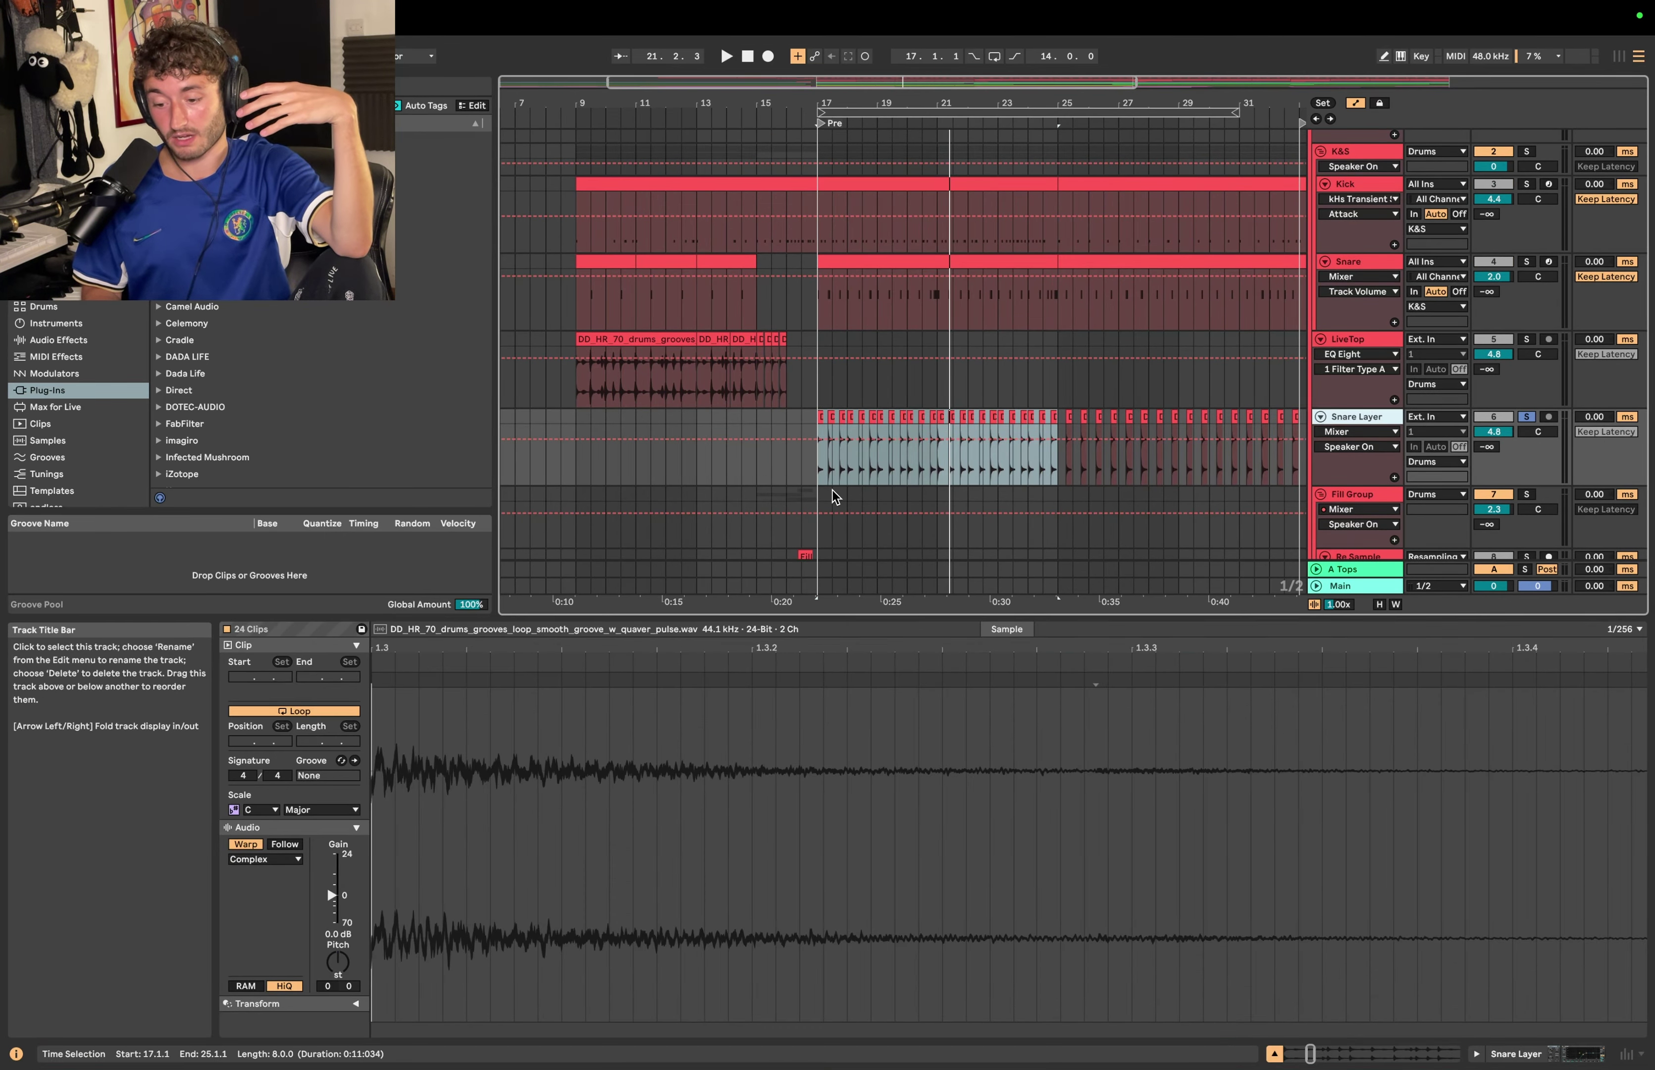
pyautogui.click(819, 462)
pyautogui.scroll(3, 819, 462)
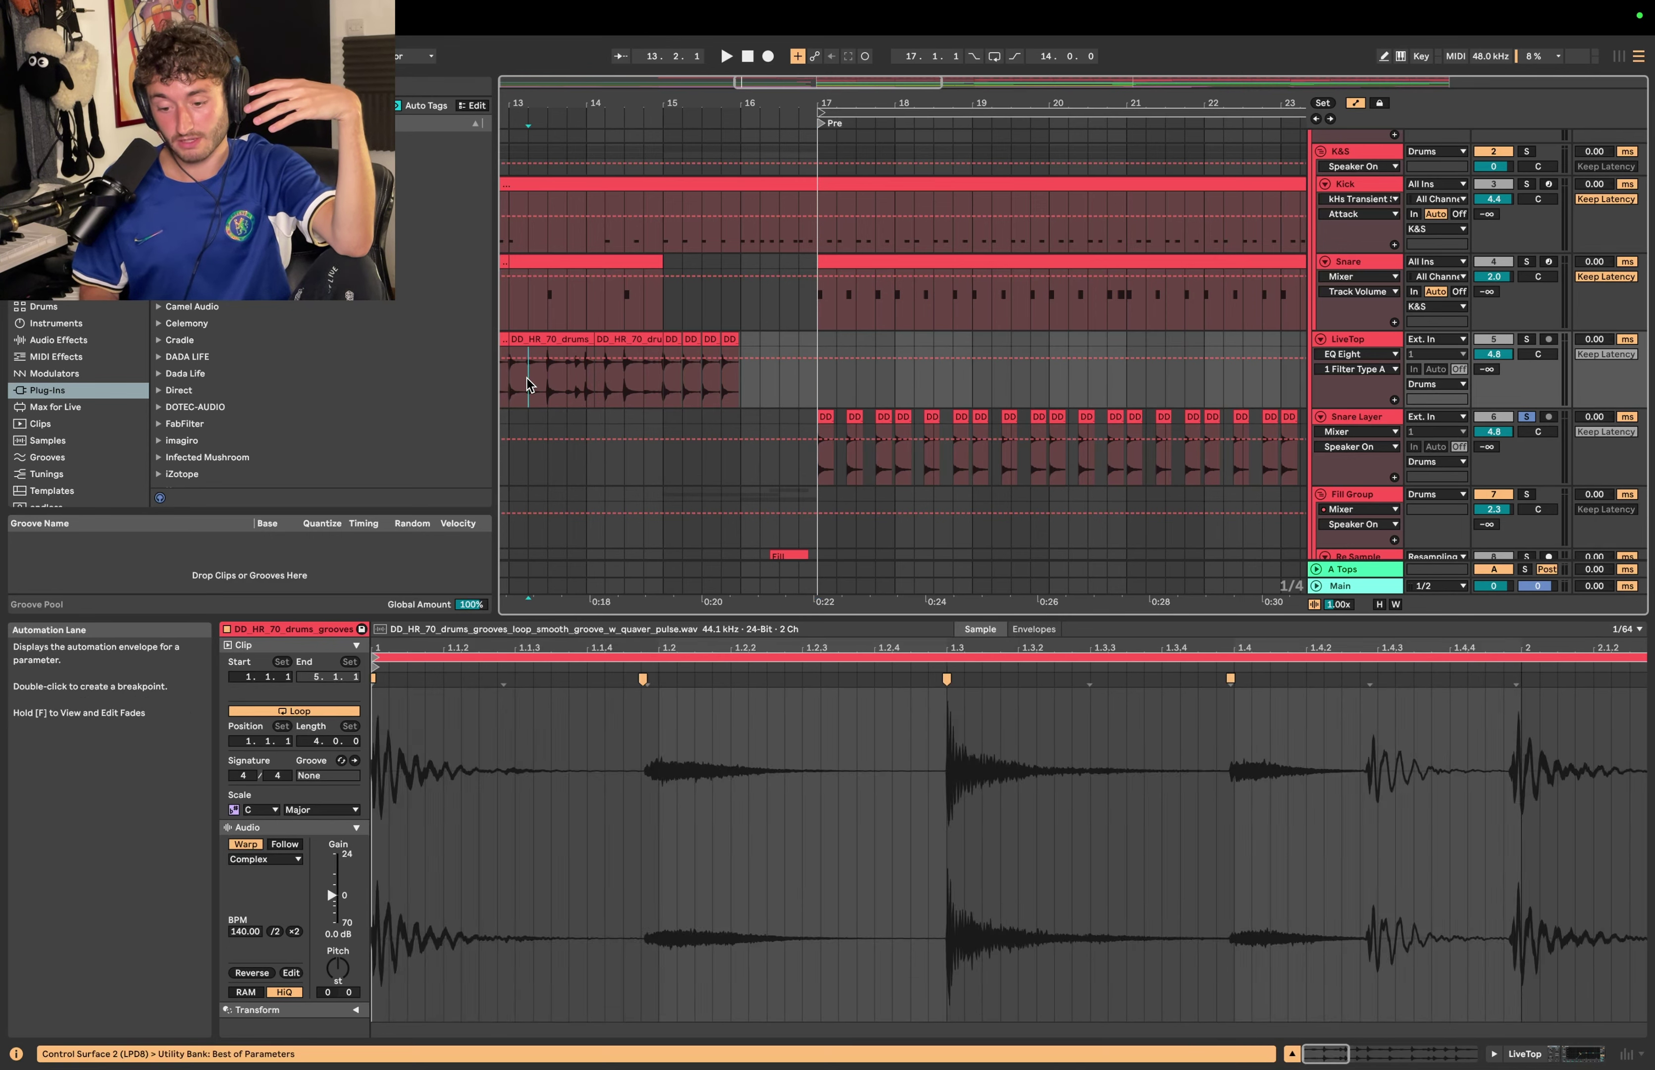
pyautogui.moveTo(528, 378); pyautogui.dragTo(556, 341)
pyautogui.click(826, 467)
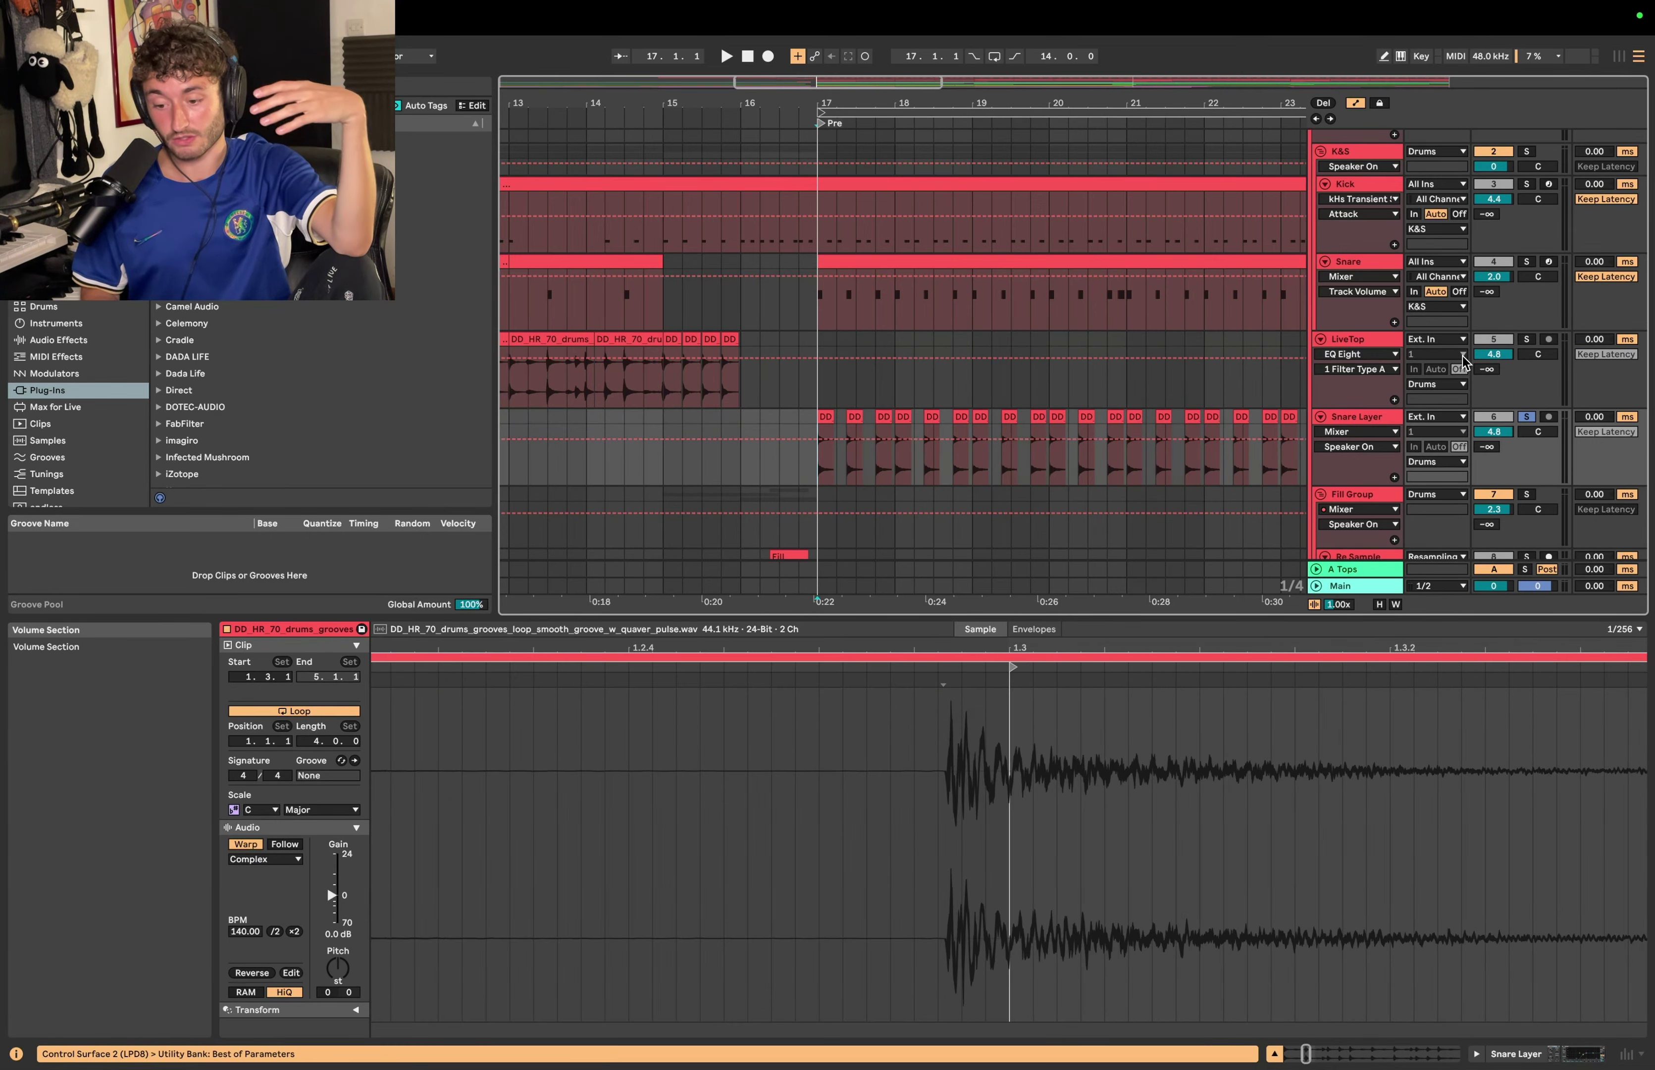
# Step: Play the Snare Layer from bar 17, alone and with the Snare track added to the solo
pyautogui.press('space')
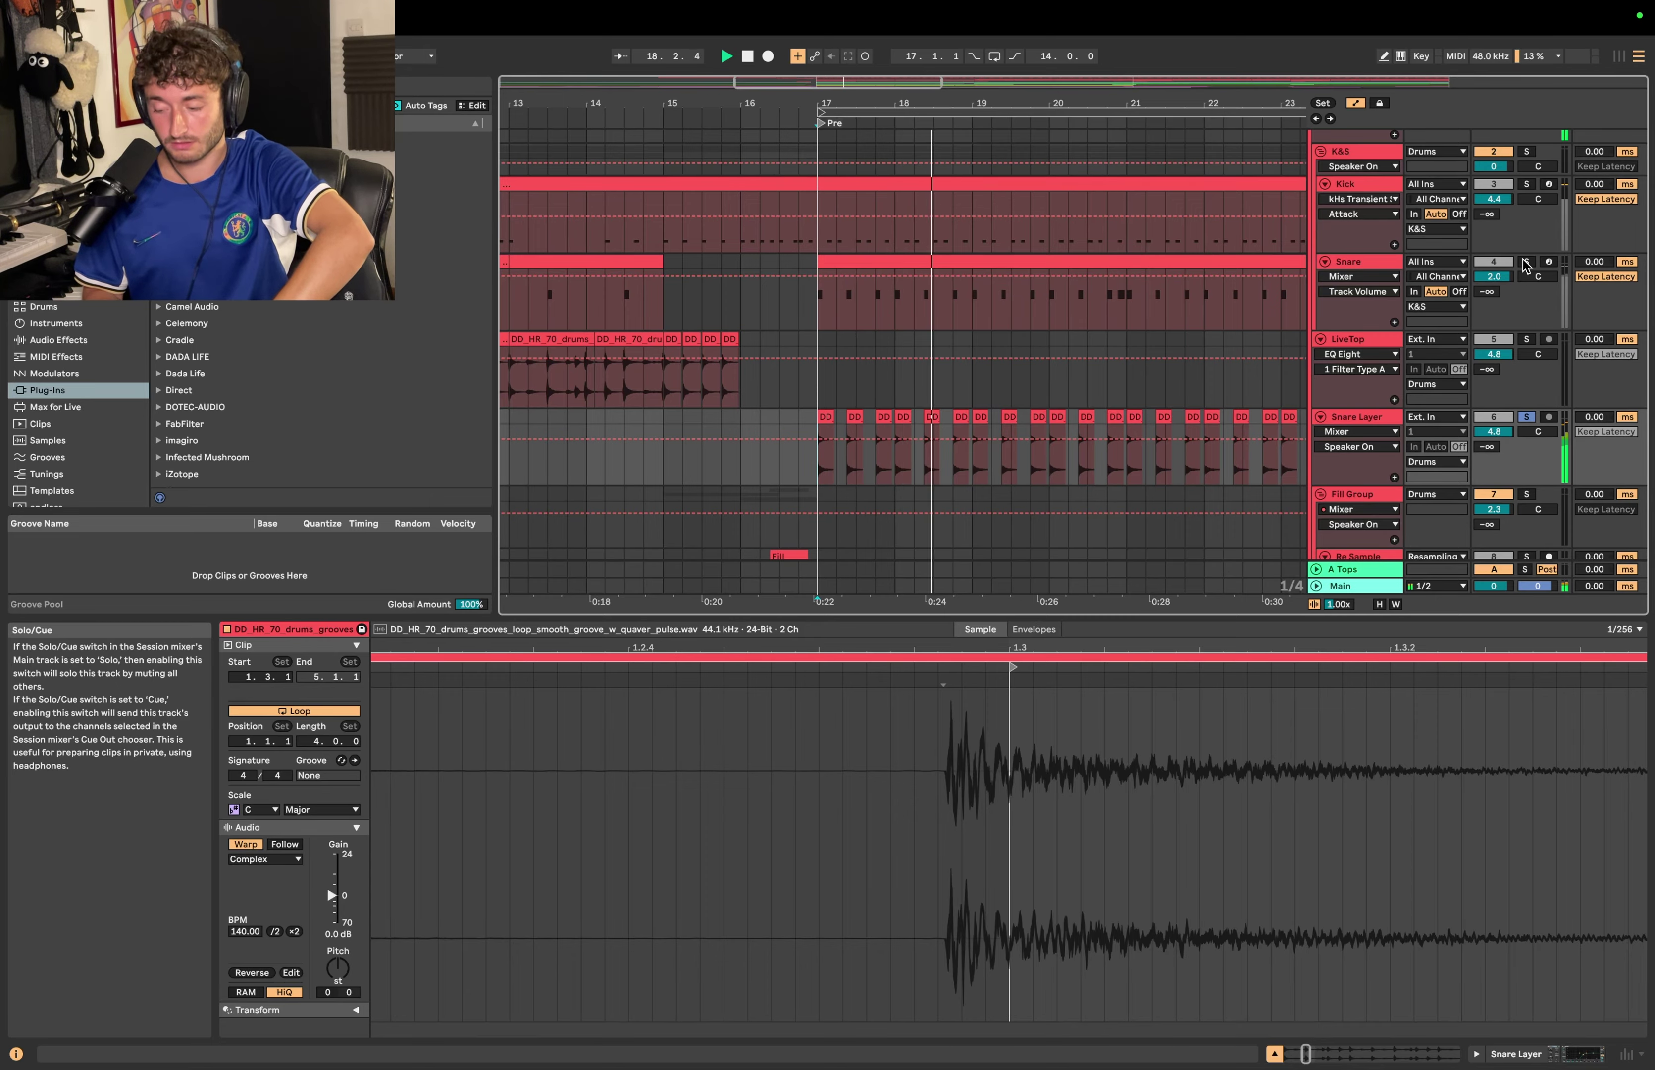
pyautogui.click(1527, 262)
pyautogui.scroll(-5, 1017, 374)
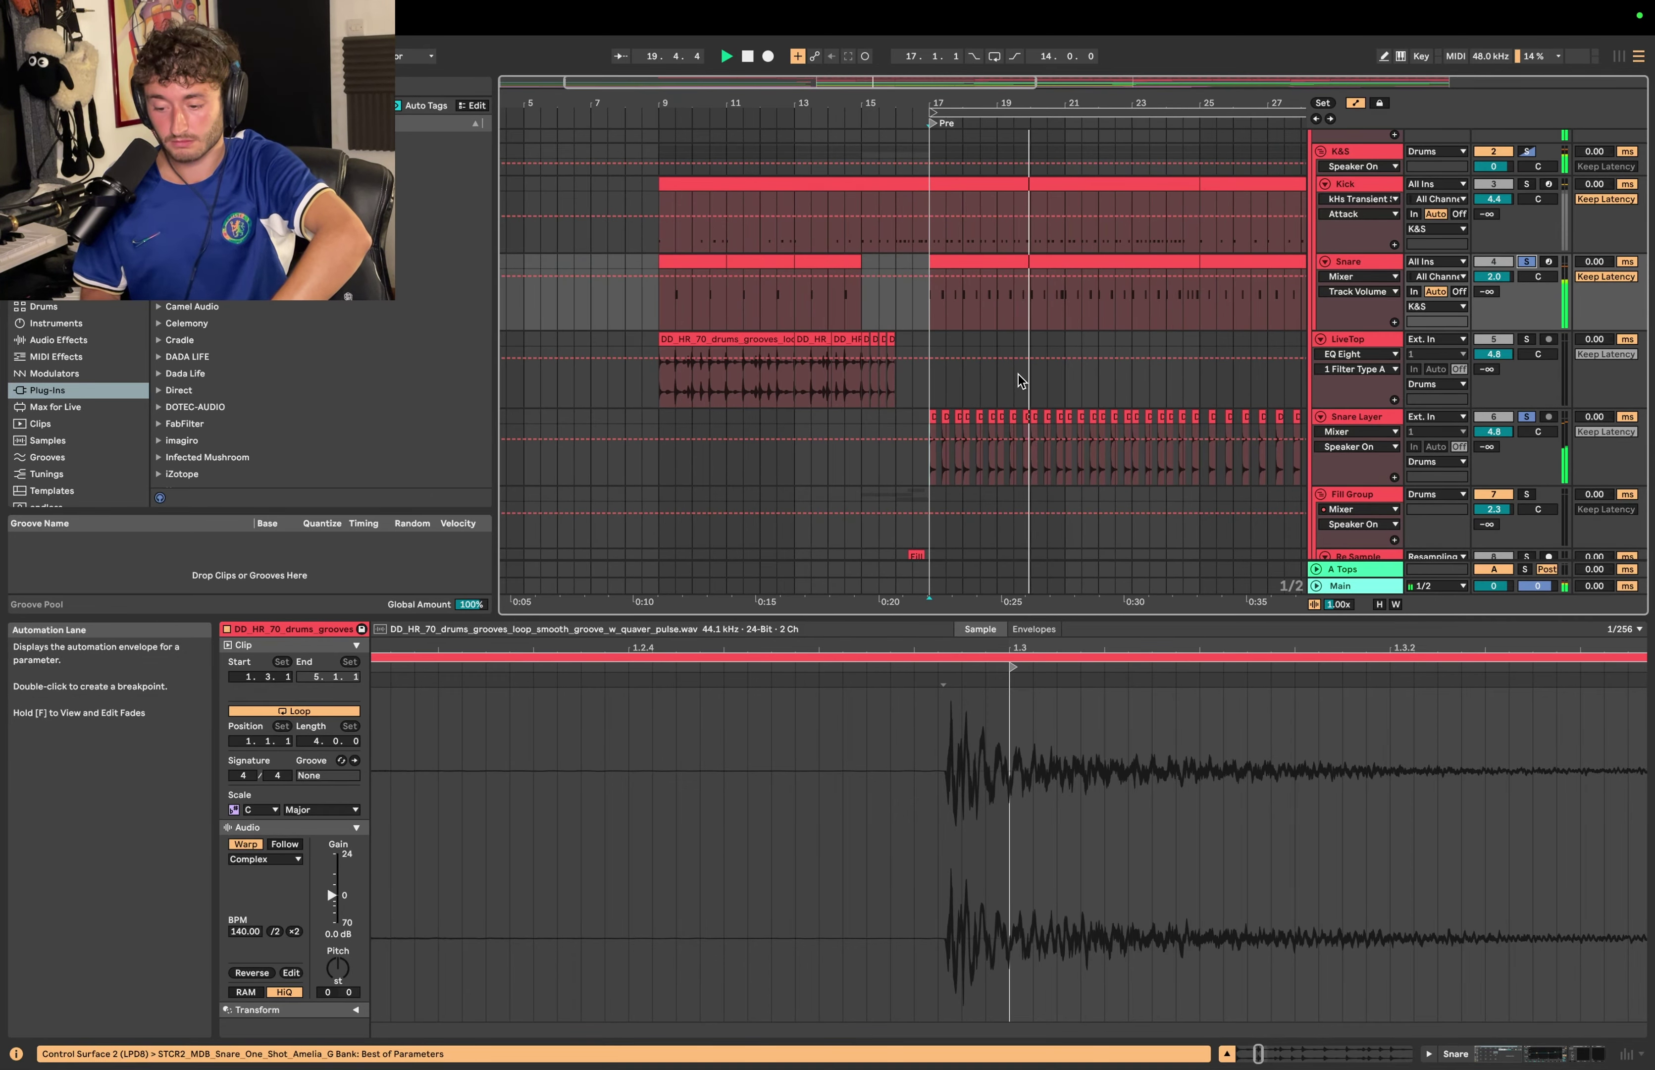
pyautogui.scroll(-2, 1017, 373)
pyautogui.scroll(-3, 1017, 374)
pyautogui.press('space')
# Step: Unfold and solo the lowercase crash track in the Tops group, and play its repeated crash hits from bar 17
pyautogui.scroll(-10, 1017, 373)
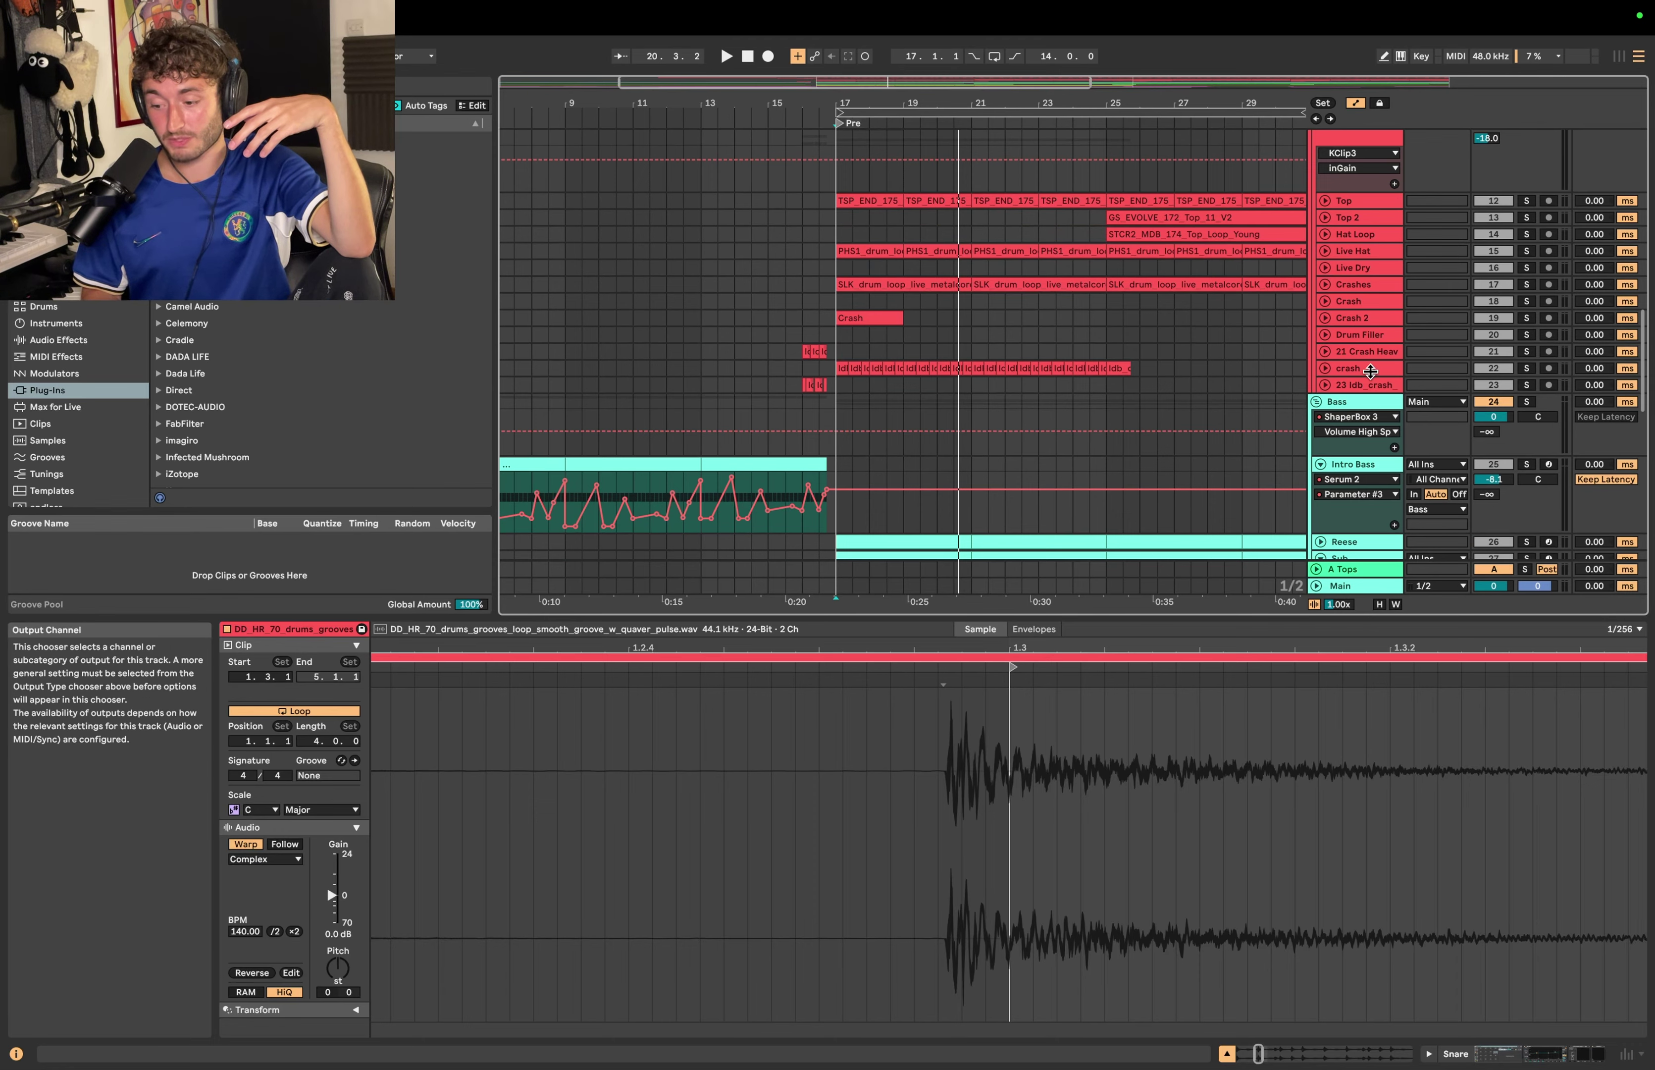
pyautogui.click(1325, 368)
pyautogui.click(1349, 368)
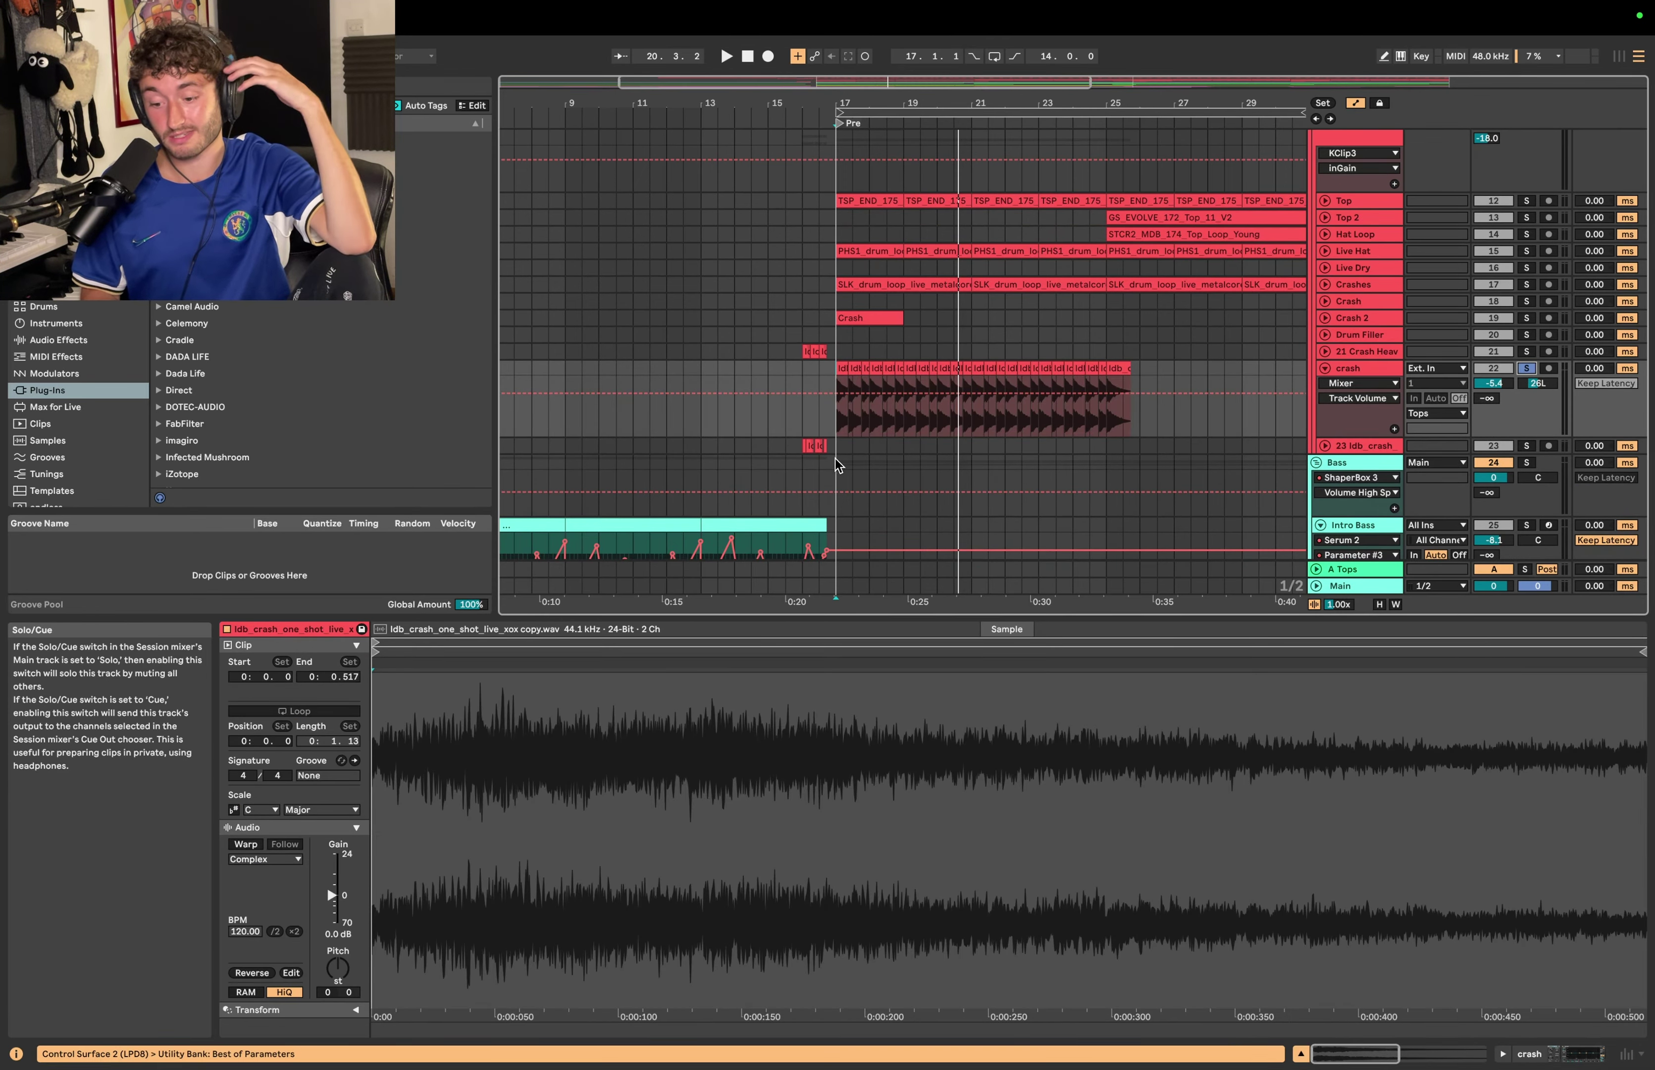
pyautogui.scroll(5, 836, 459)
pyautogui.click(841, 416)
pyautogui.press('space')
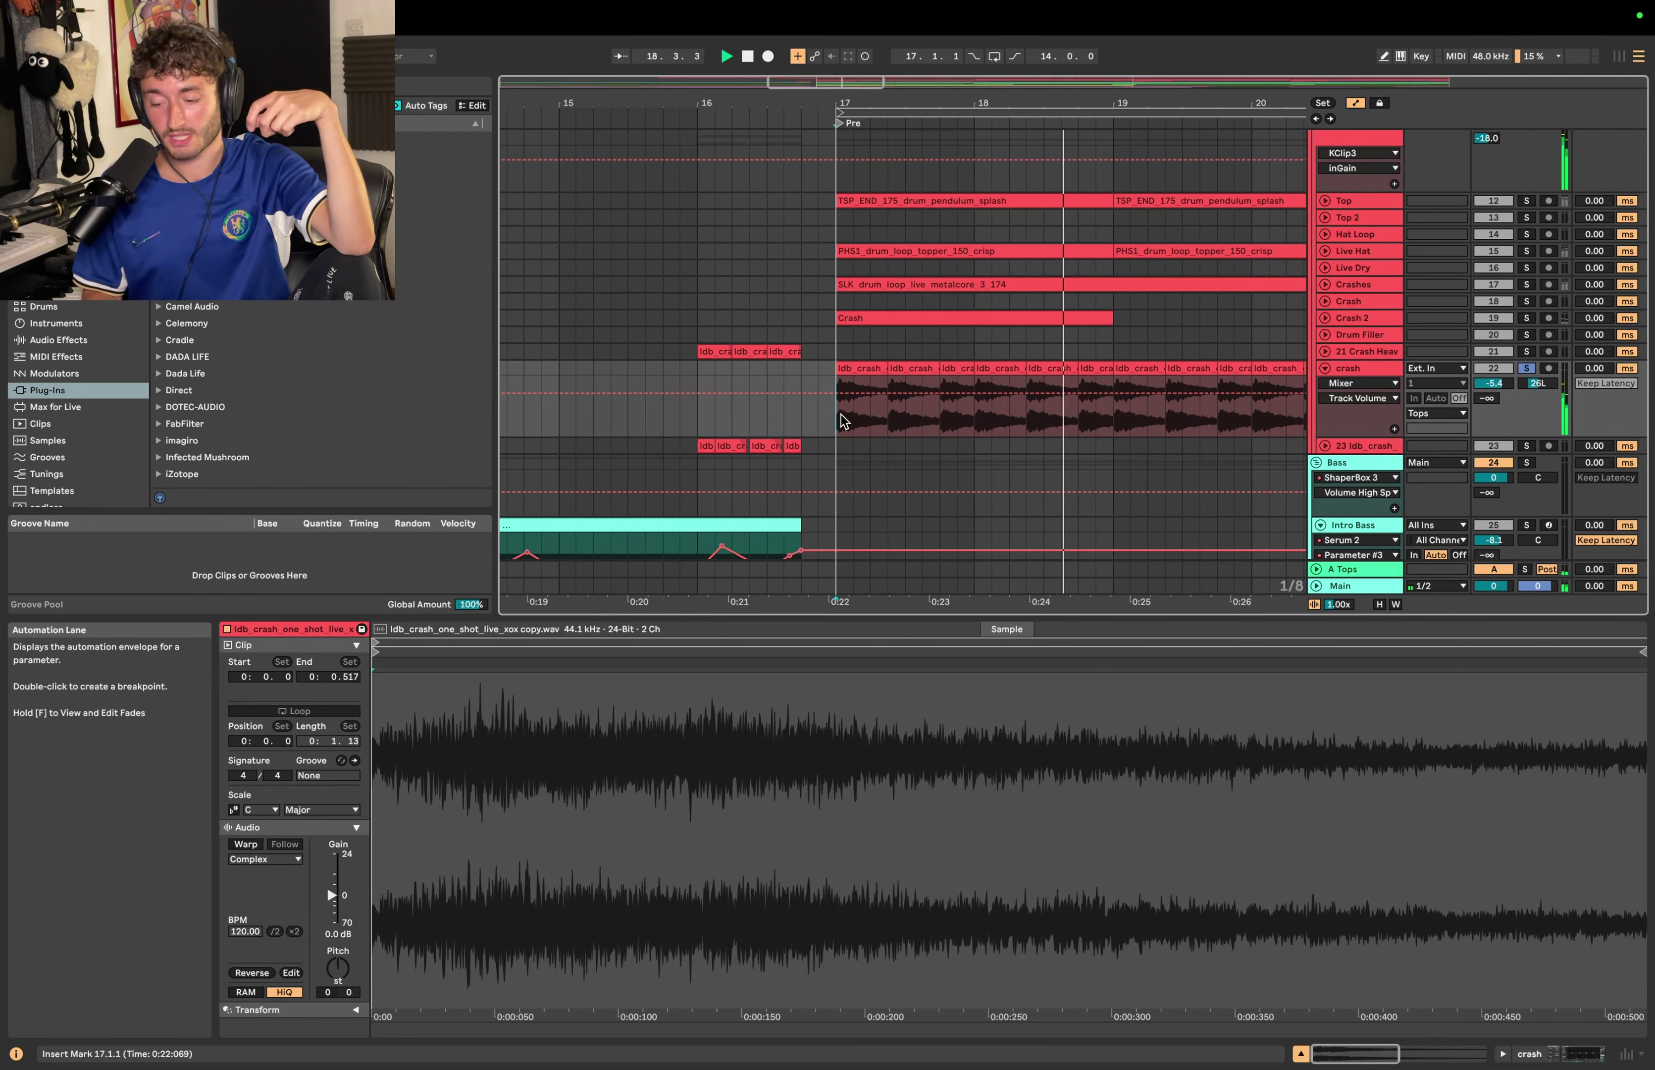
pyautogui.scroll(-4, 841, 415)
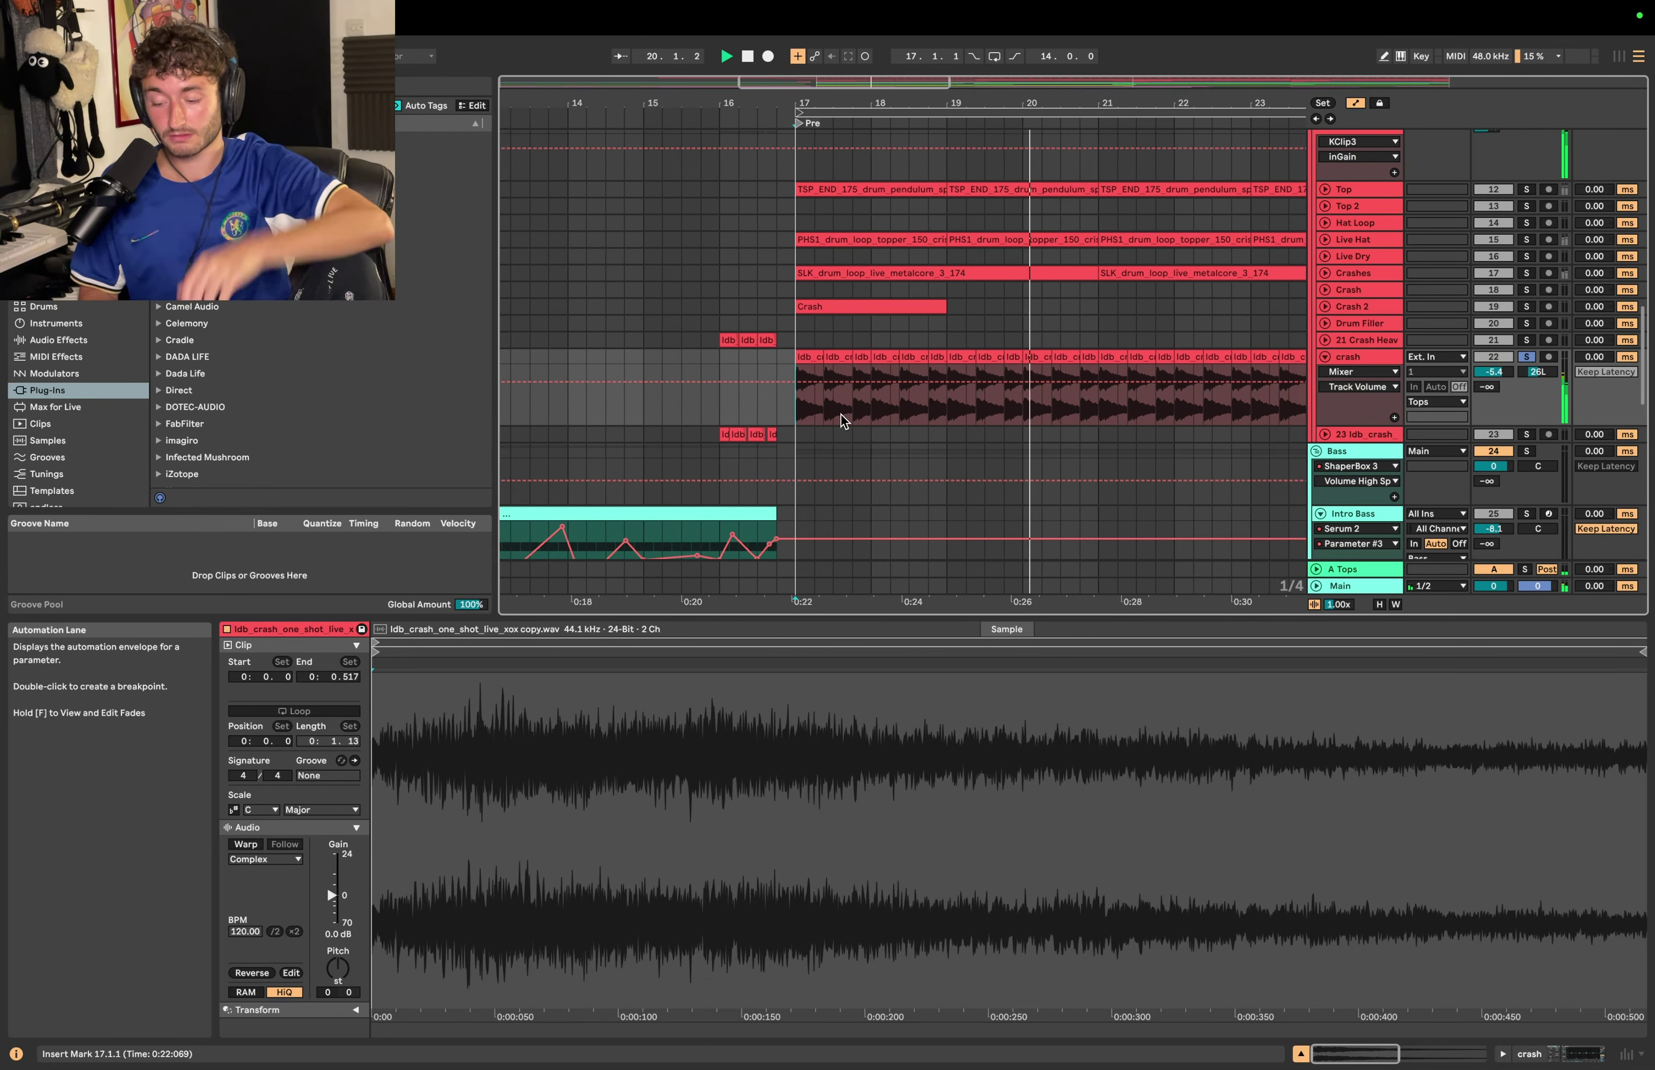
pyautogui.press('space')
# Step: Unfold and solo the Crashes track, play it from bar 17, and select its first metalcore drum loop clip
pyautogui.click(1325, 290)
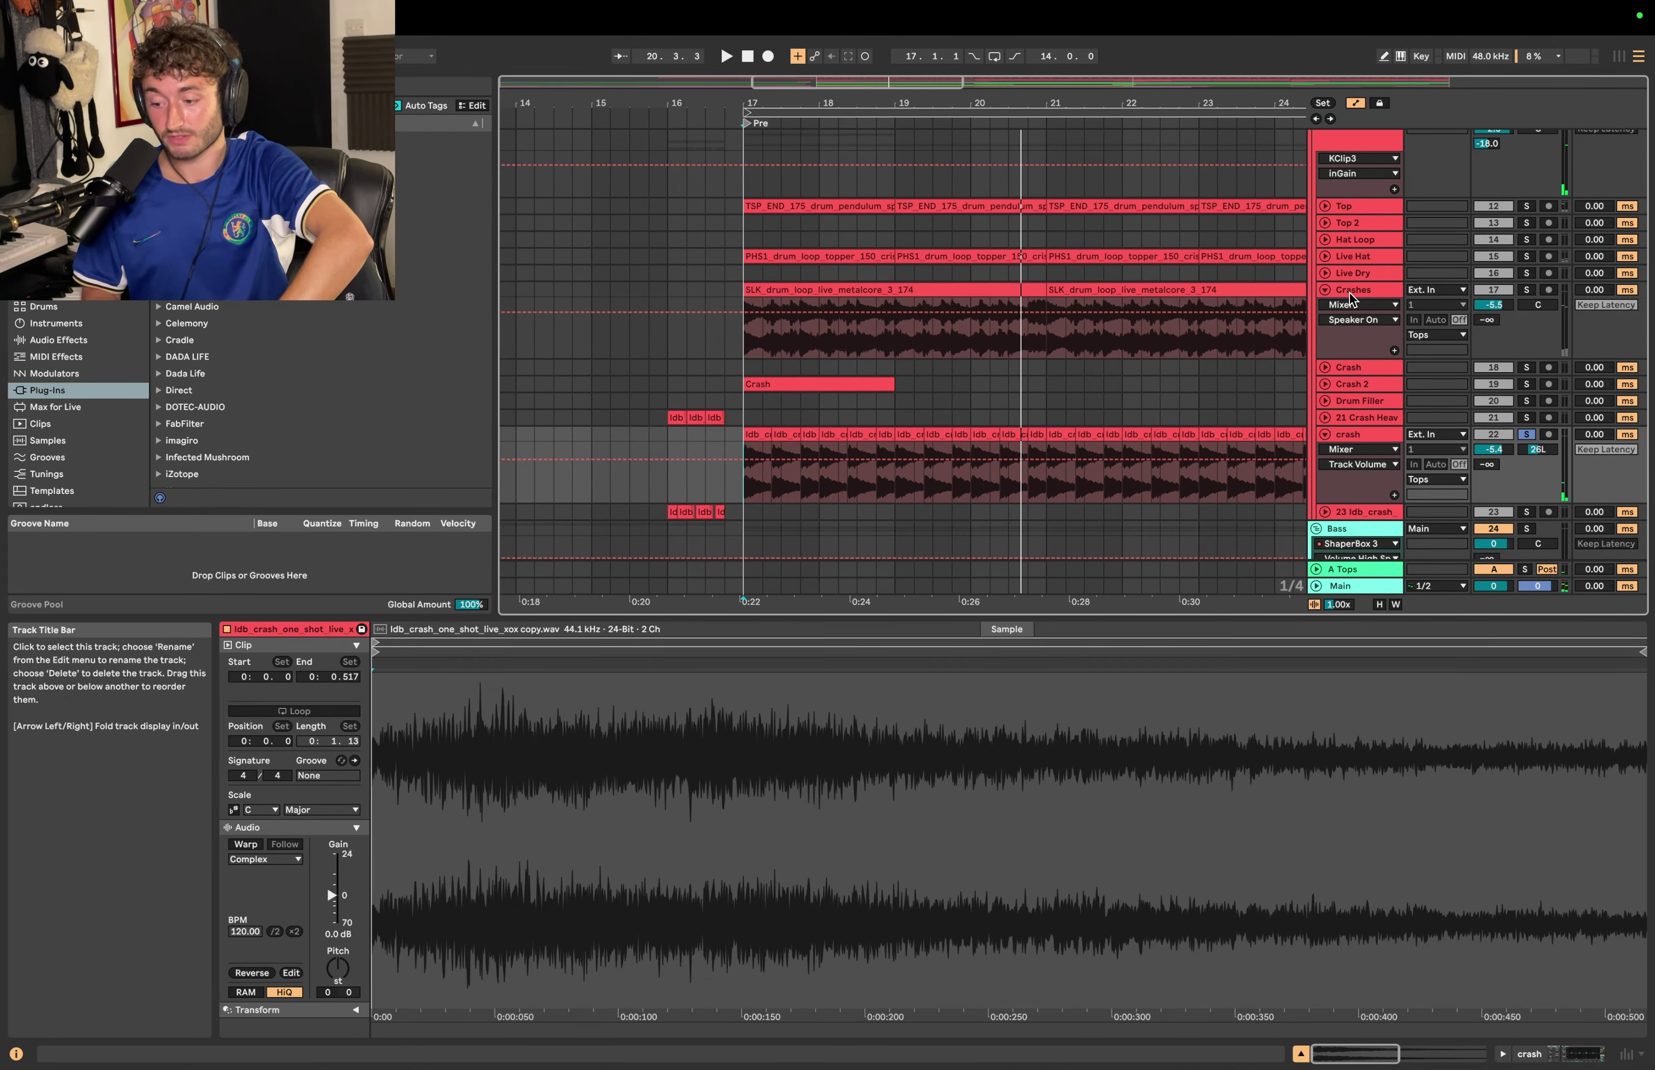
pyautogui.click(1526, 291)
pyautogui.scroll(2, 1333, 311)
pyautogui.press('space')
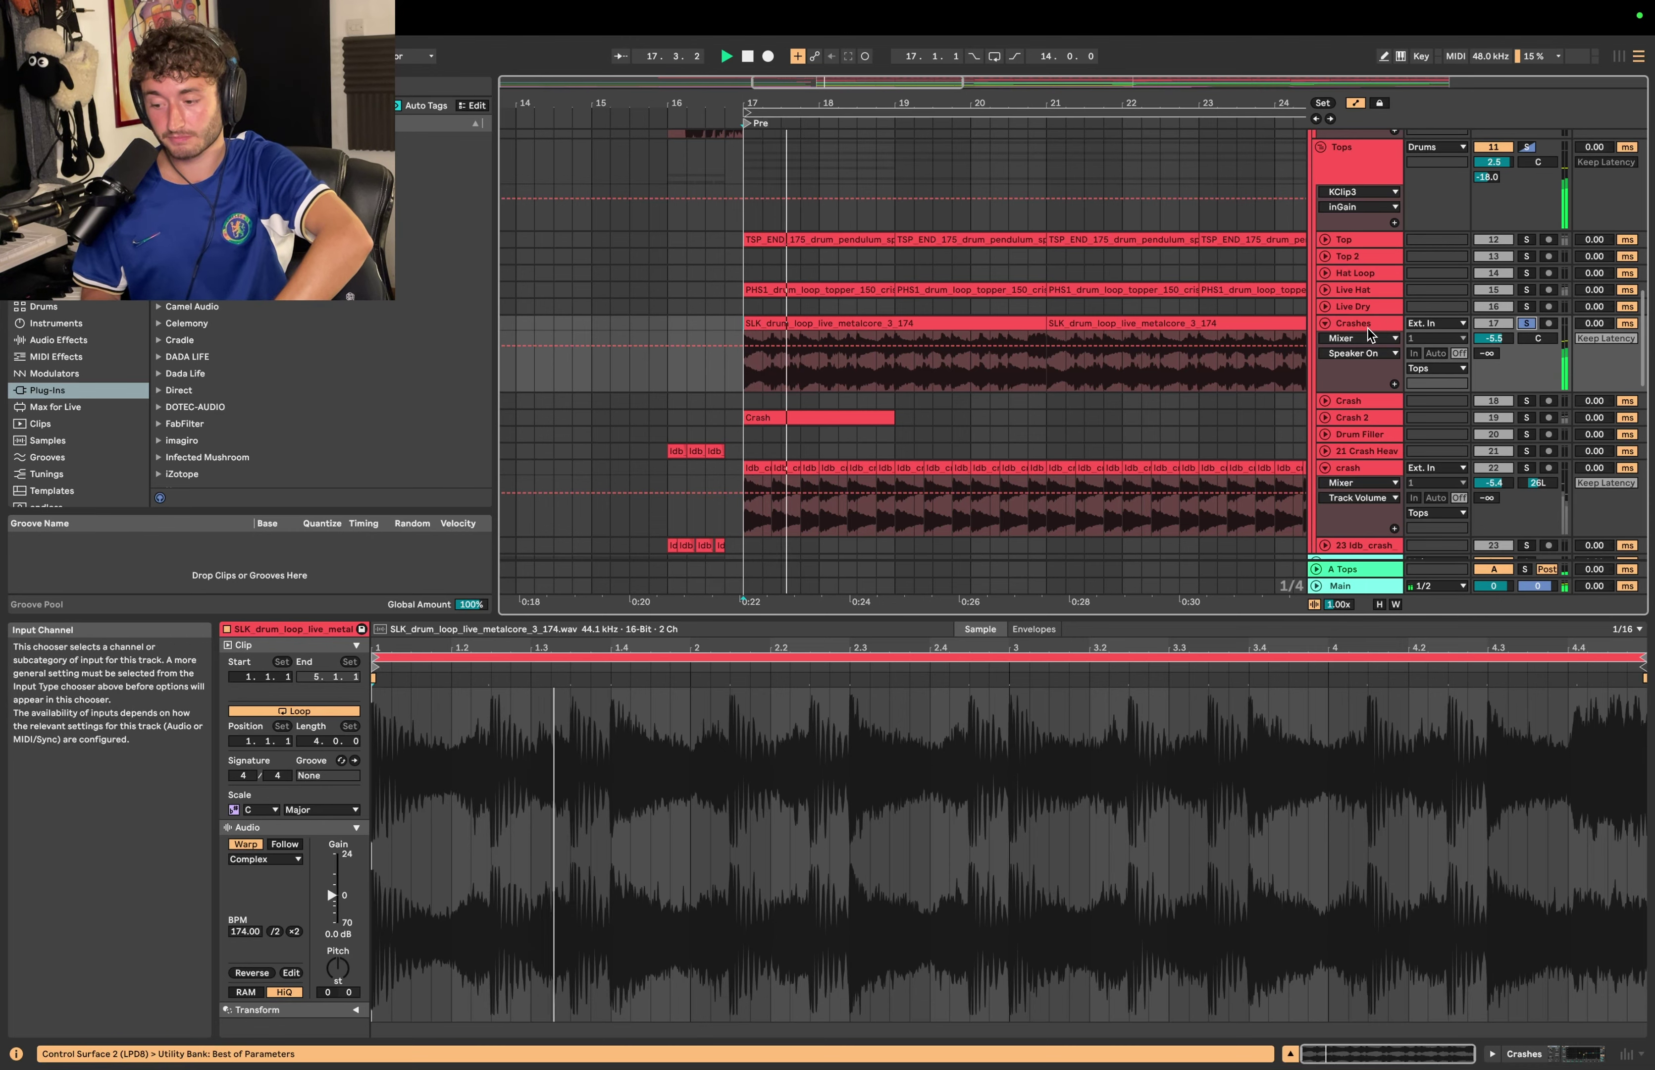
pyautogui.press('space')
pyautogui.scroll(2, 1182, 340)
pyautogui.click(915, 354)
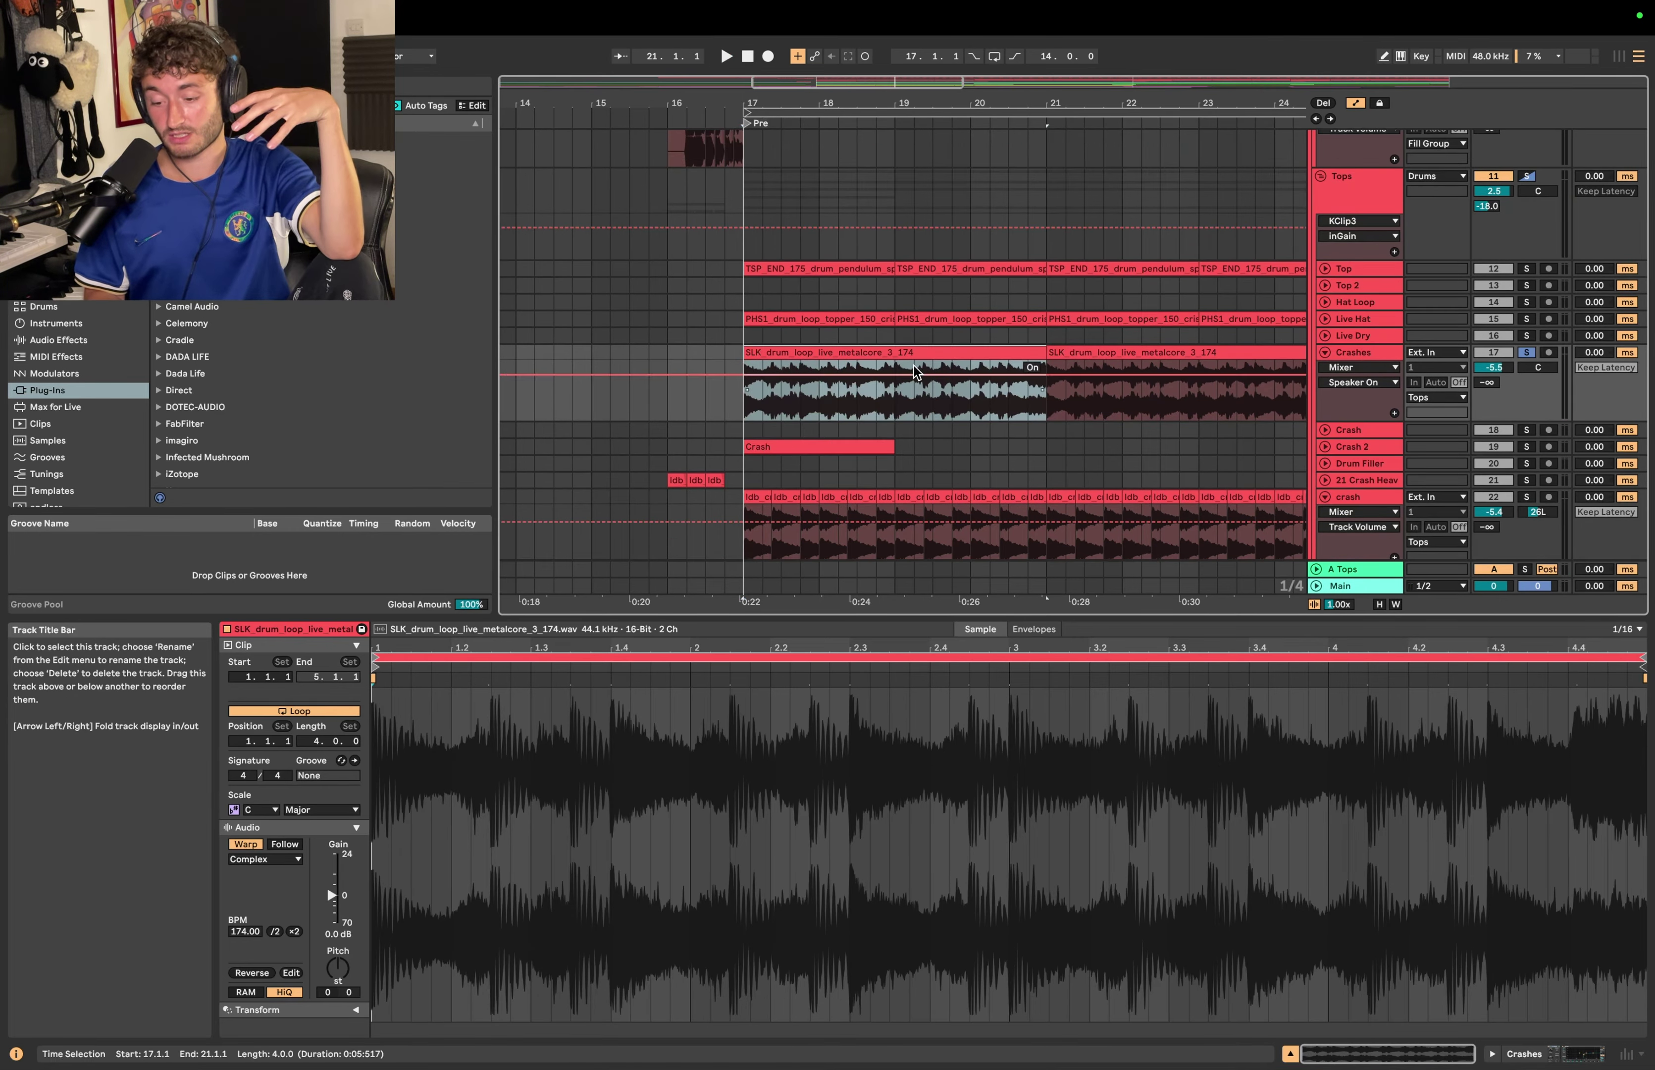
# Step: Unfold and solo the Live Hat track, and play its drum loop topper from bar 17
pyautogui.click(1325, 318)
pyautogui.click(1523, 320)
pyautogui.press('space')
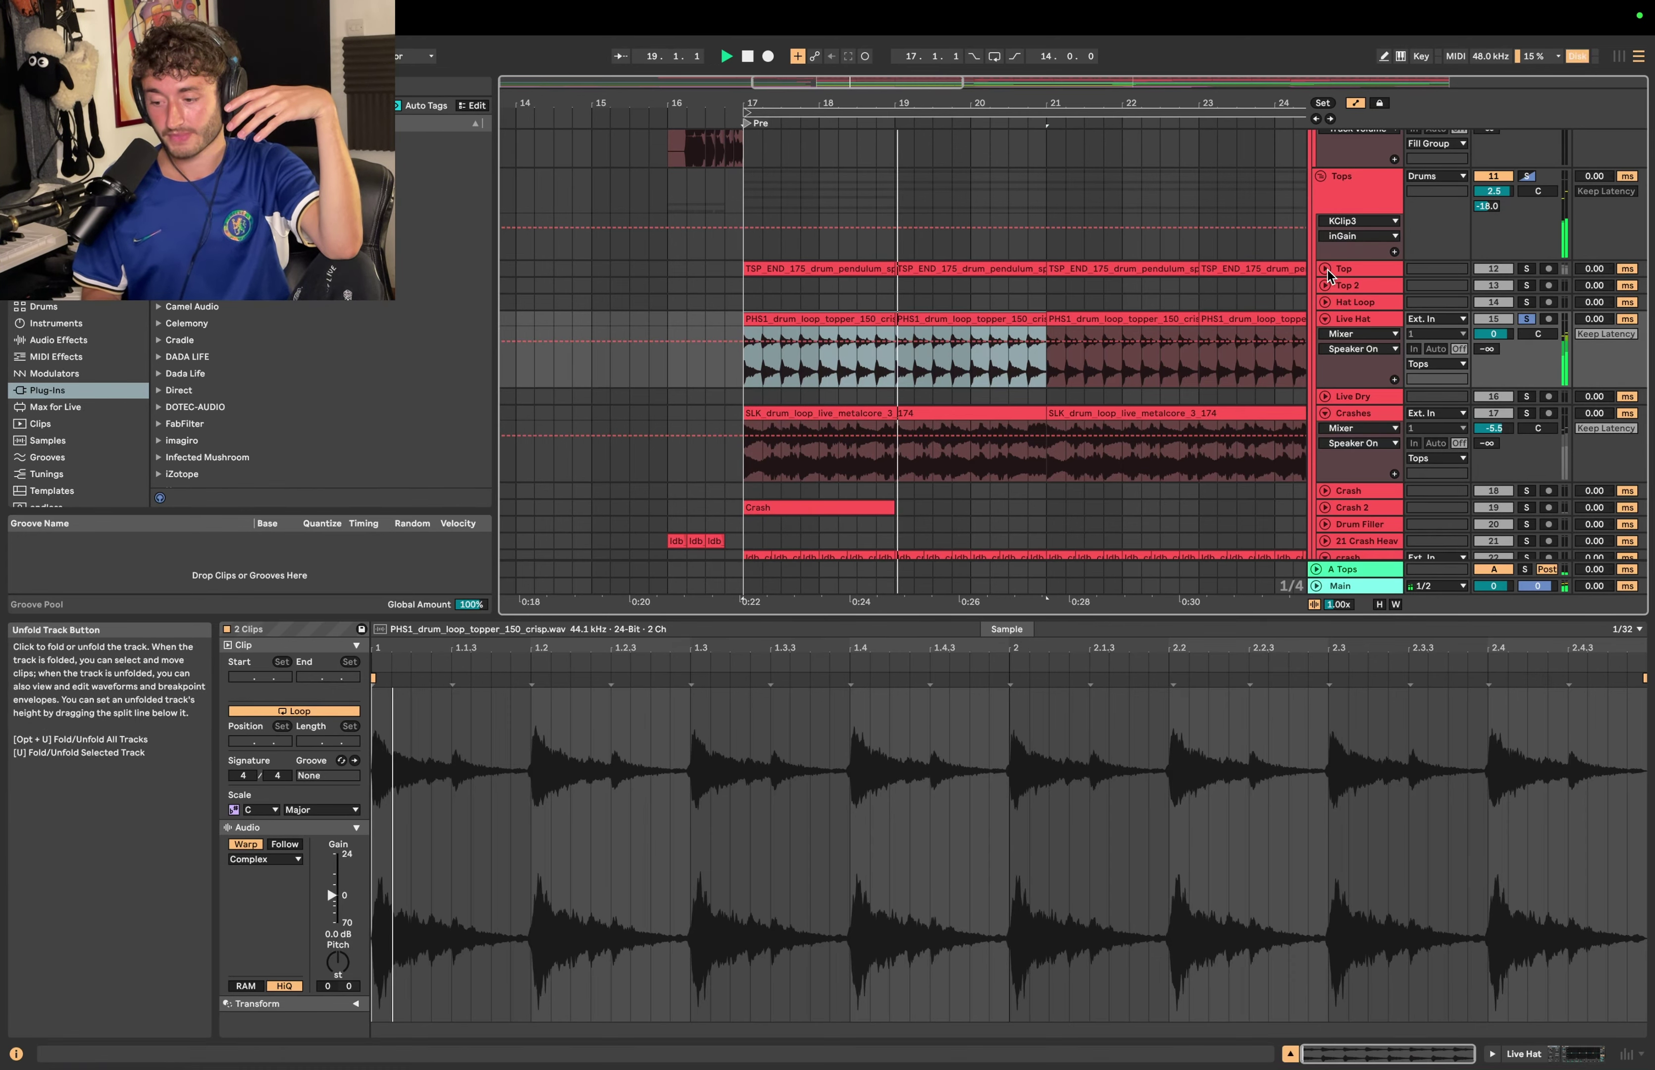
# Step: Solo the Top track and play its pendulum splash loop from bar 17
pyautogui.click(1525, 270)
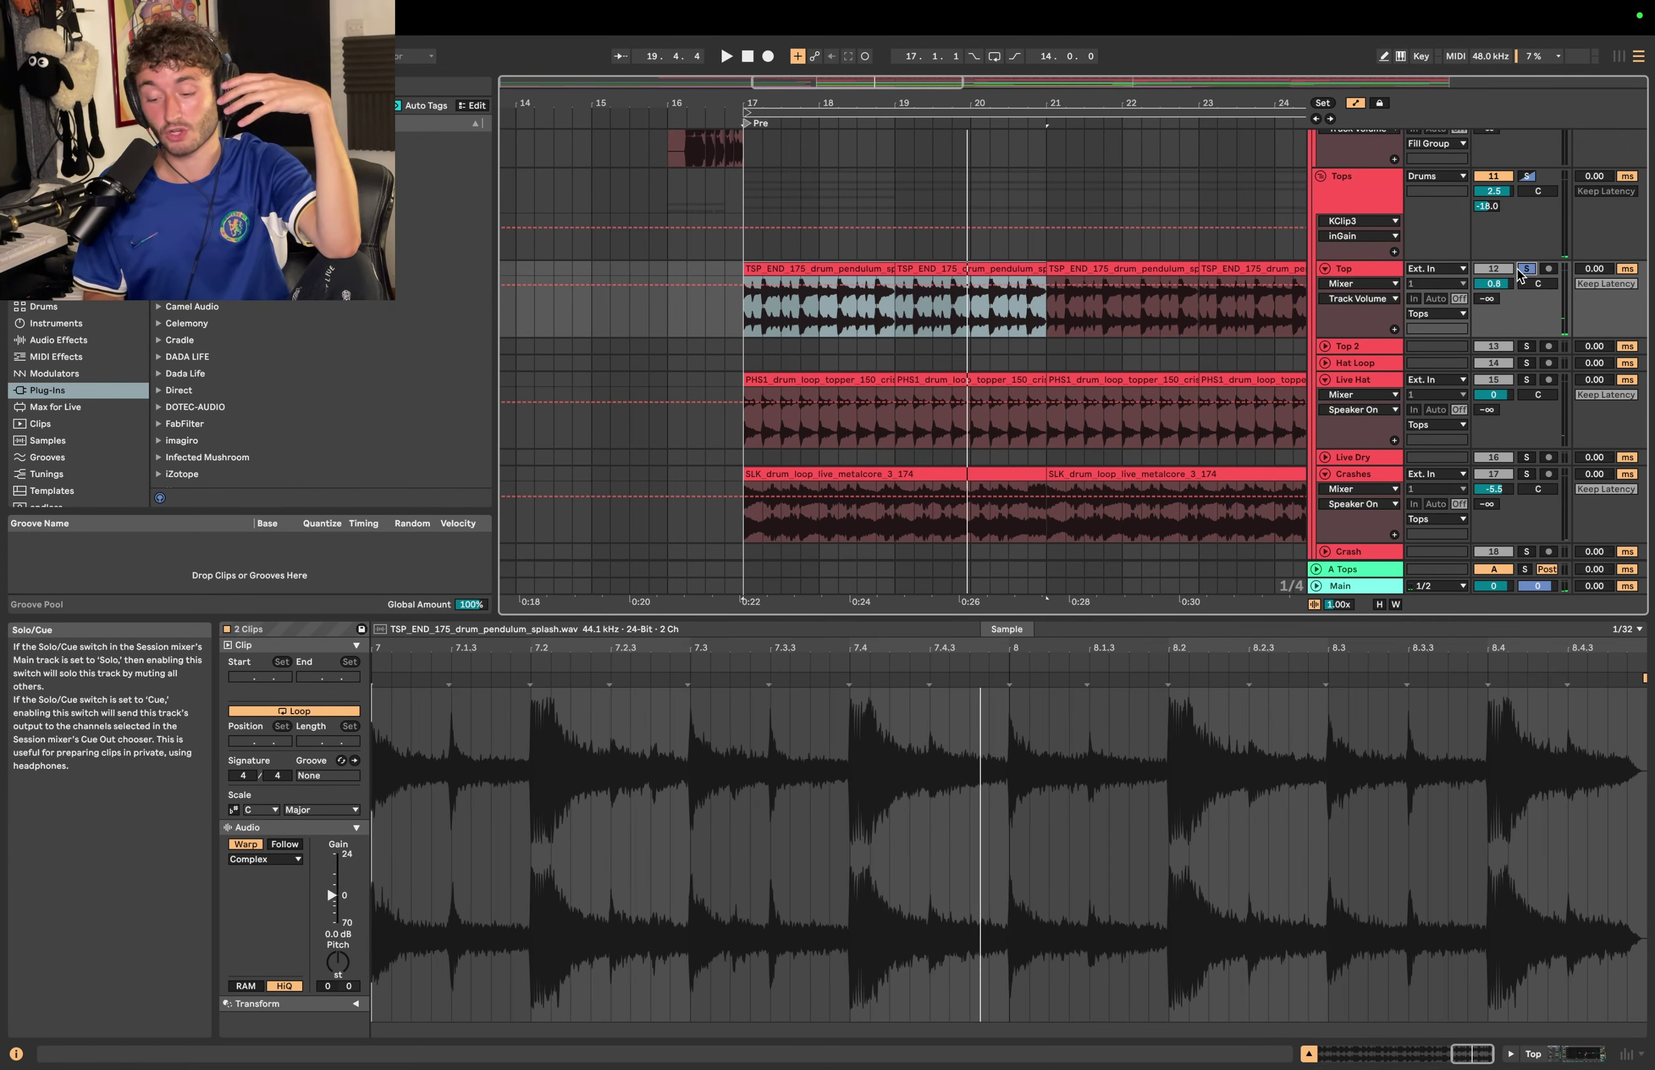
pyautogui.press('space')
pyautogui.scroll(-5, 1177, 262)
pyautogui.hscroll(3, 1175, 262)
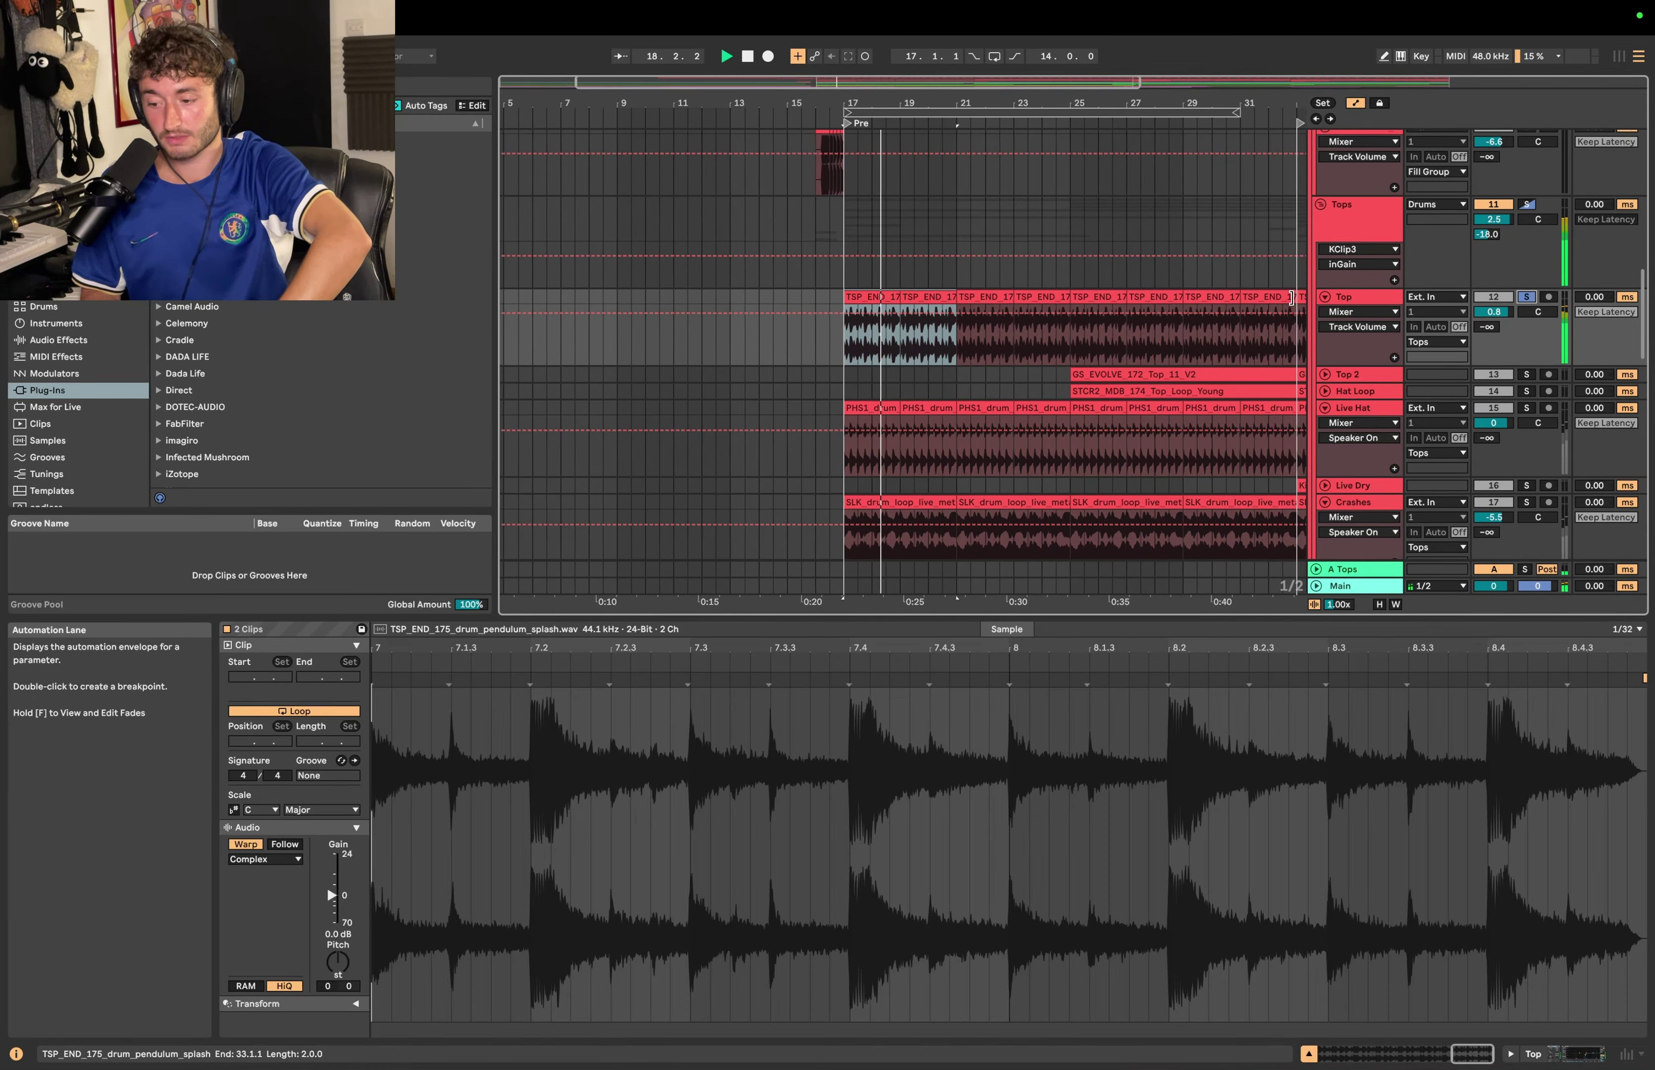
pyautogui.press('space')
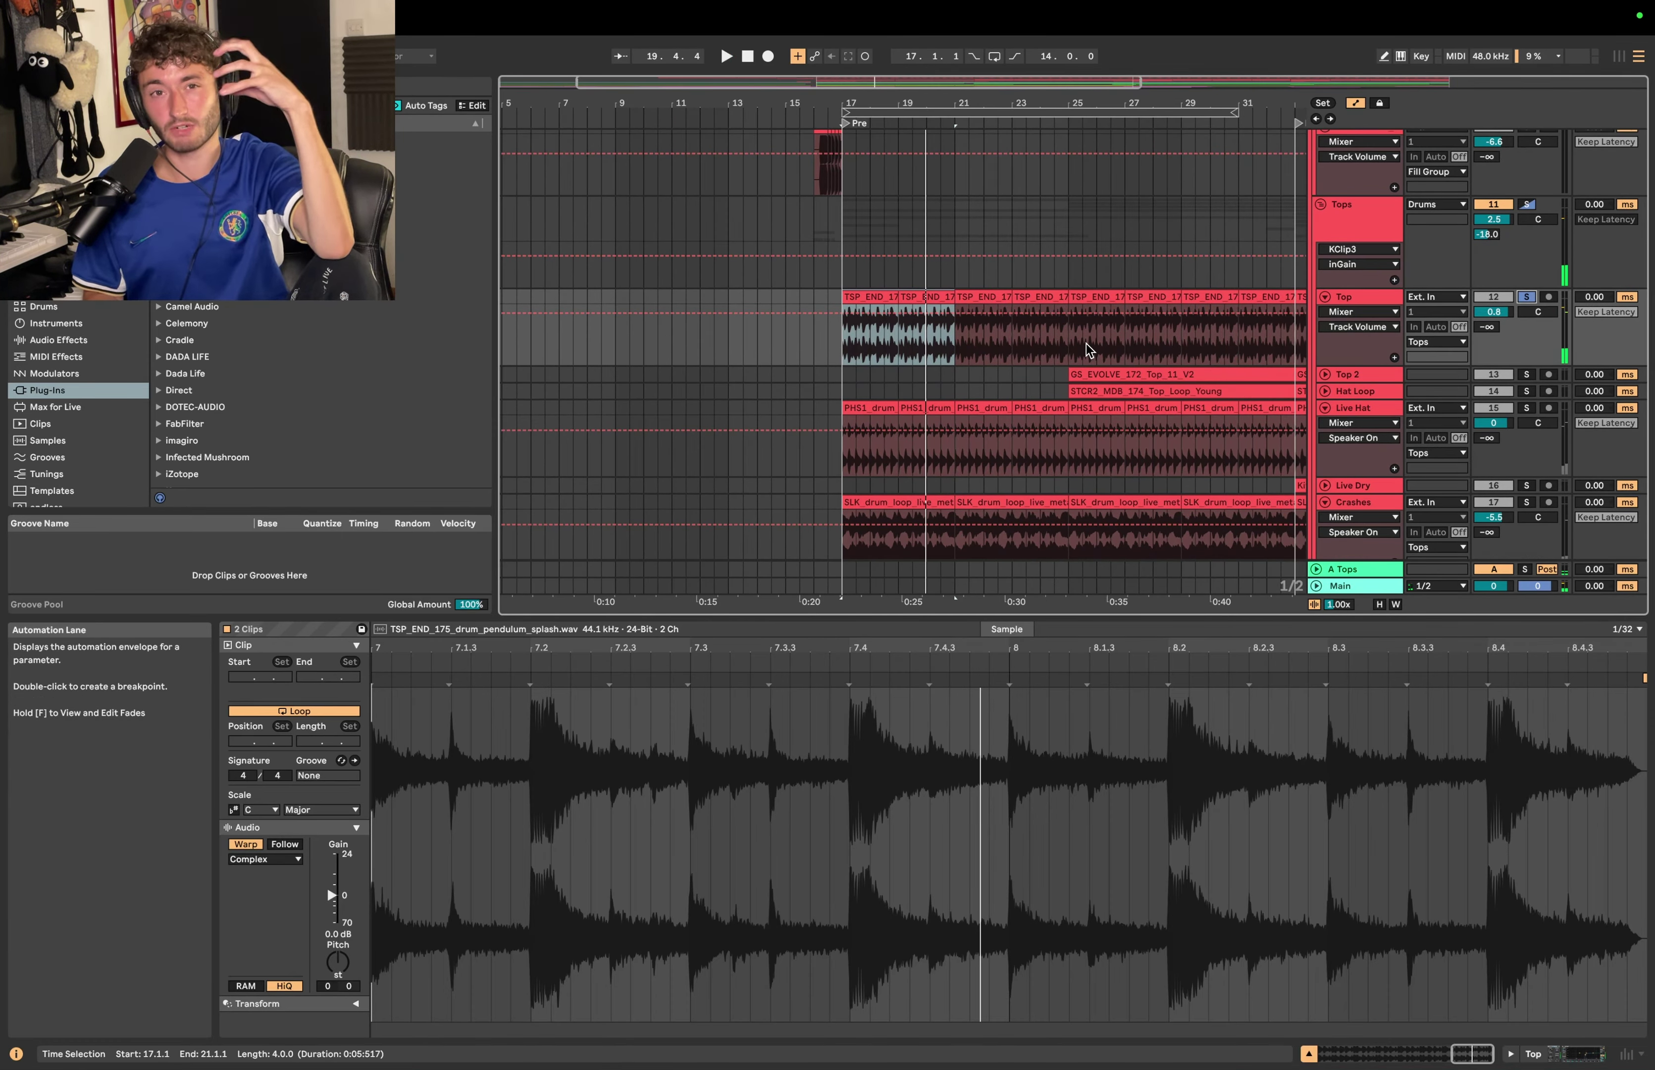
# Step: Fold the Tops and Drums groups, and play the whole Drums group soloed from bar 17
pyautogui.scroll(3, 1133, 310)
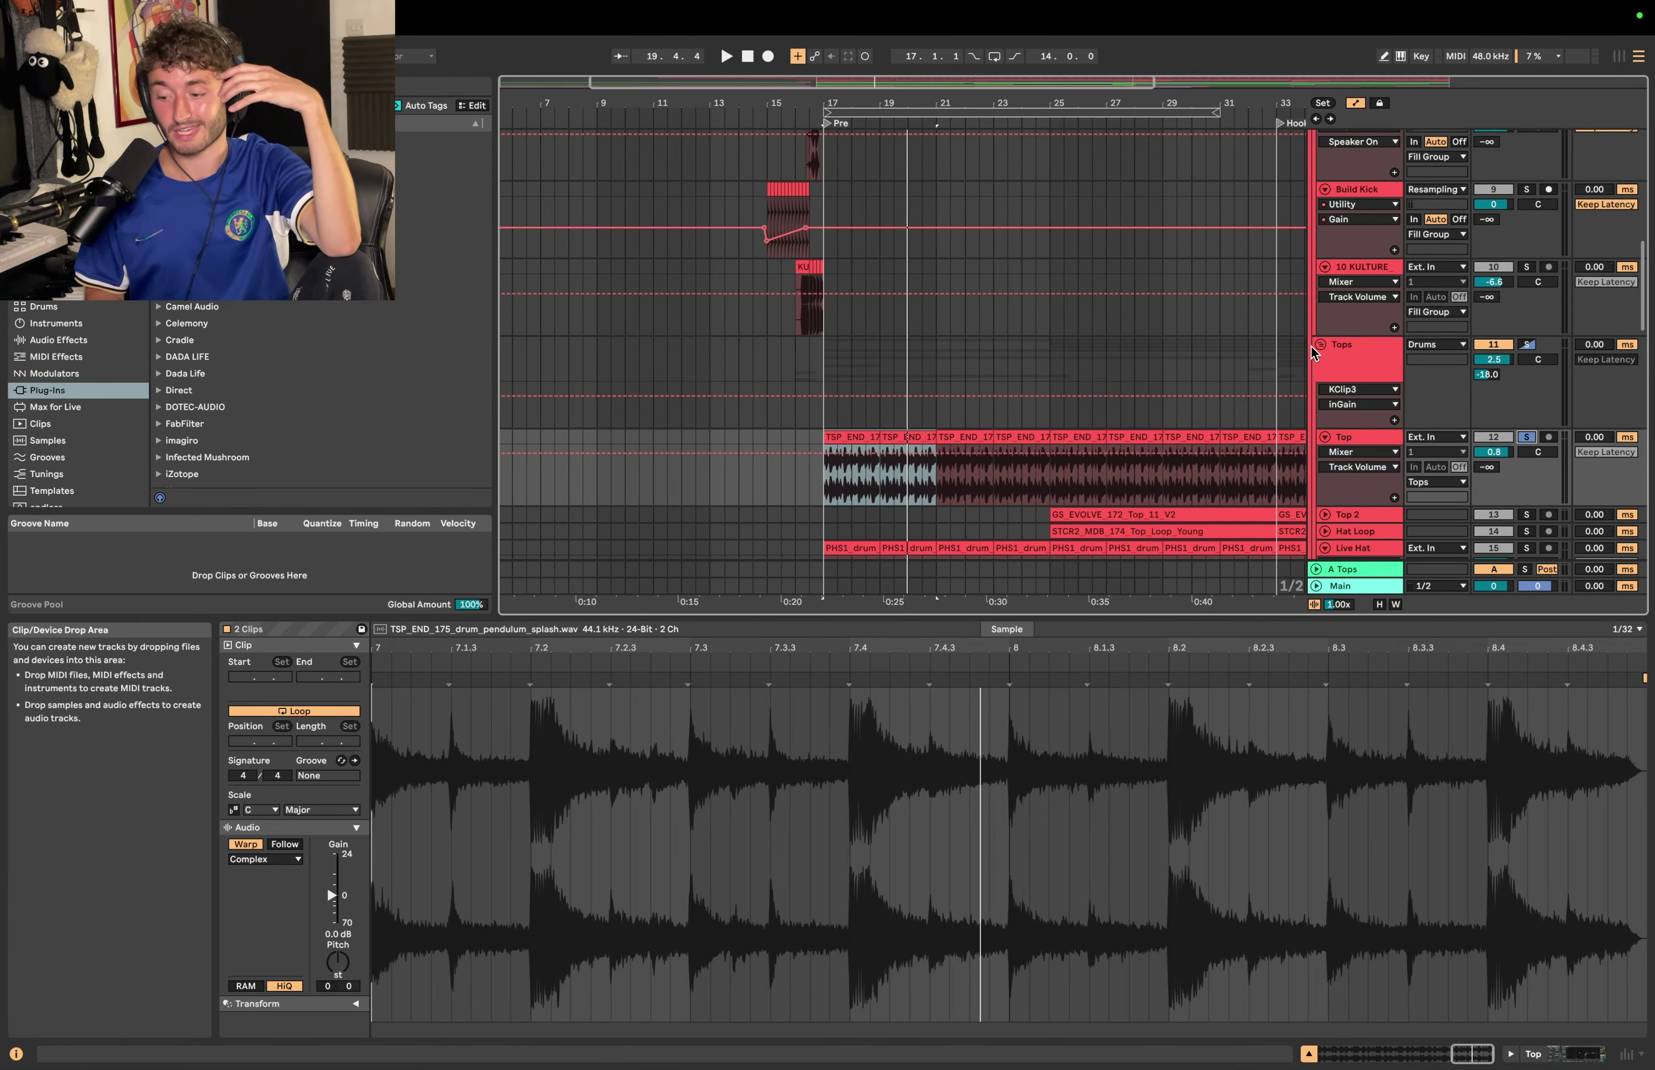
pyautogui.click(1323, 345)
pyautogui.scroll(3, 1332, 348)
pyautogui.scroll(5, 1339, 313)
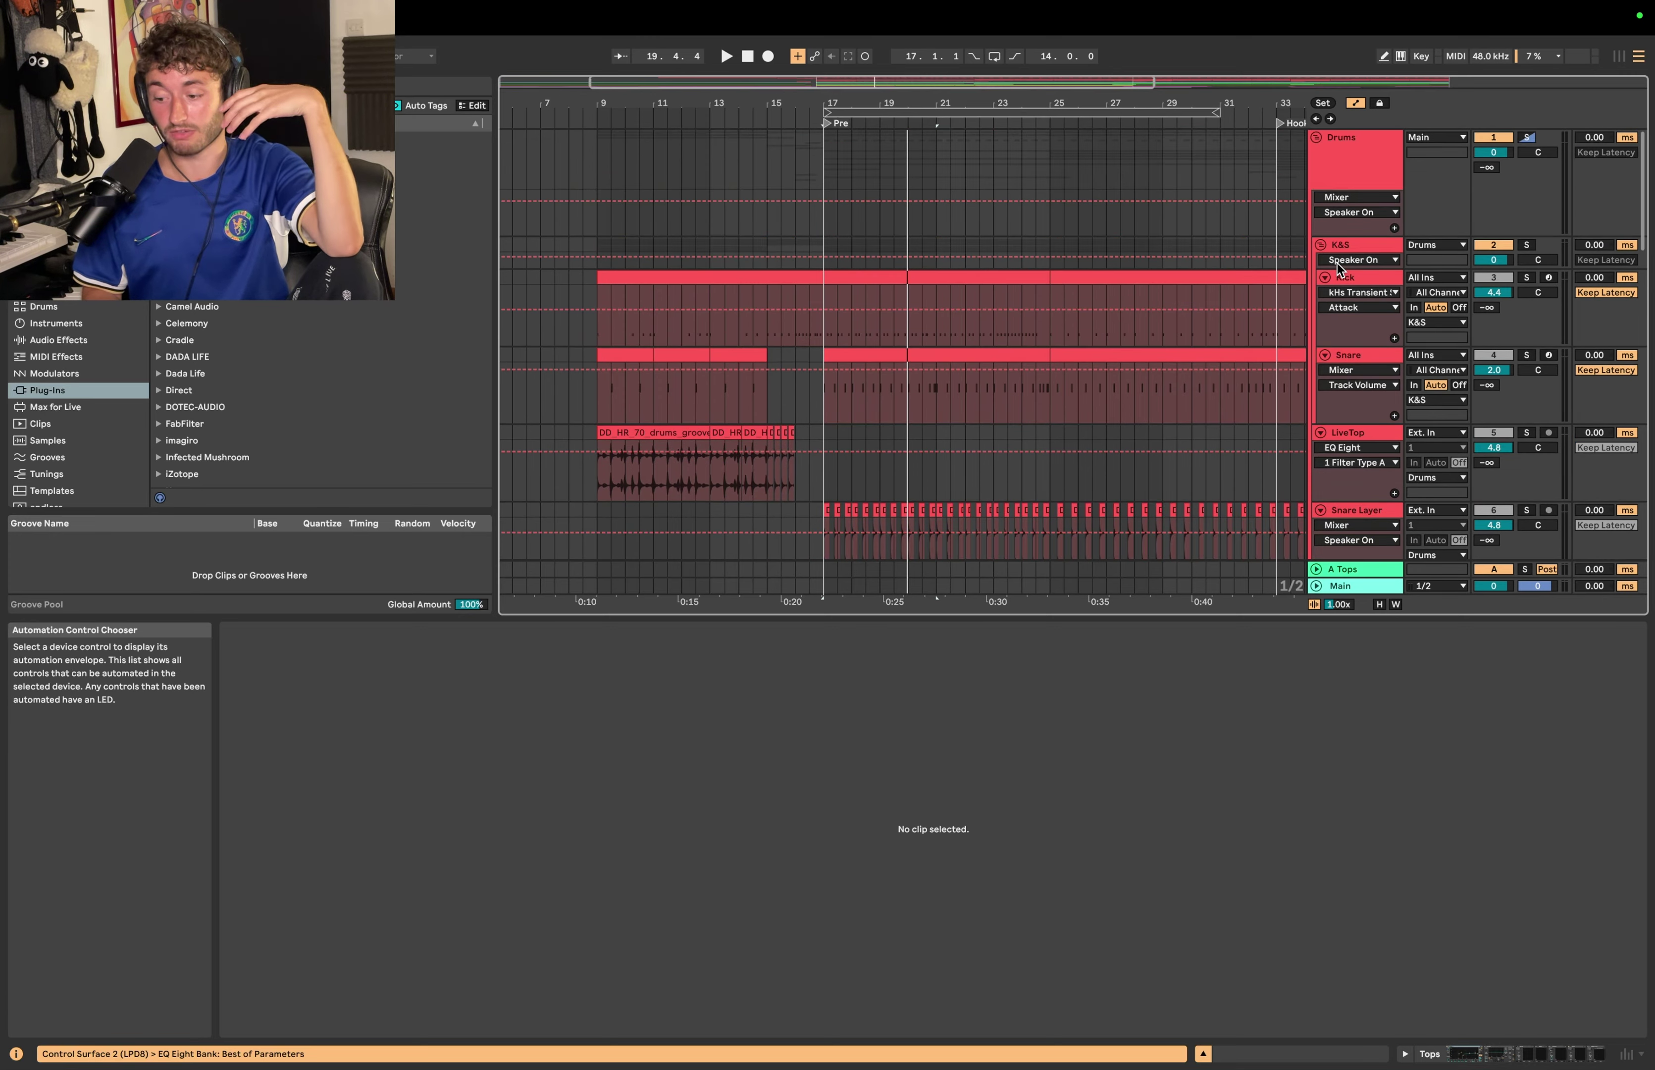
pyautogui.click(1318, 137)
pyautogui.press('space')
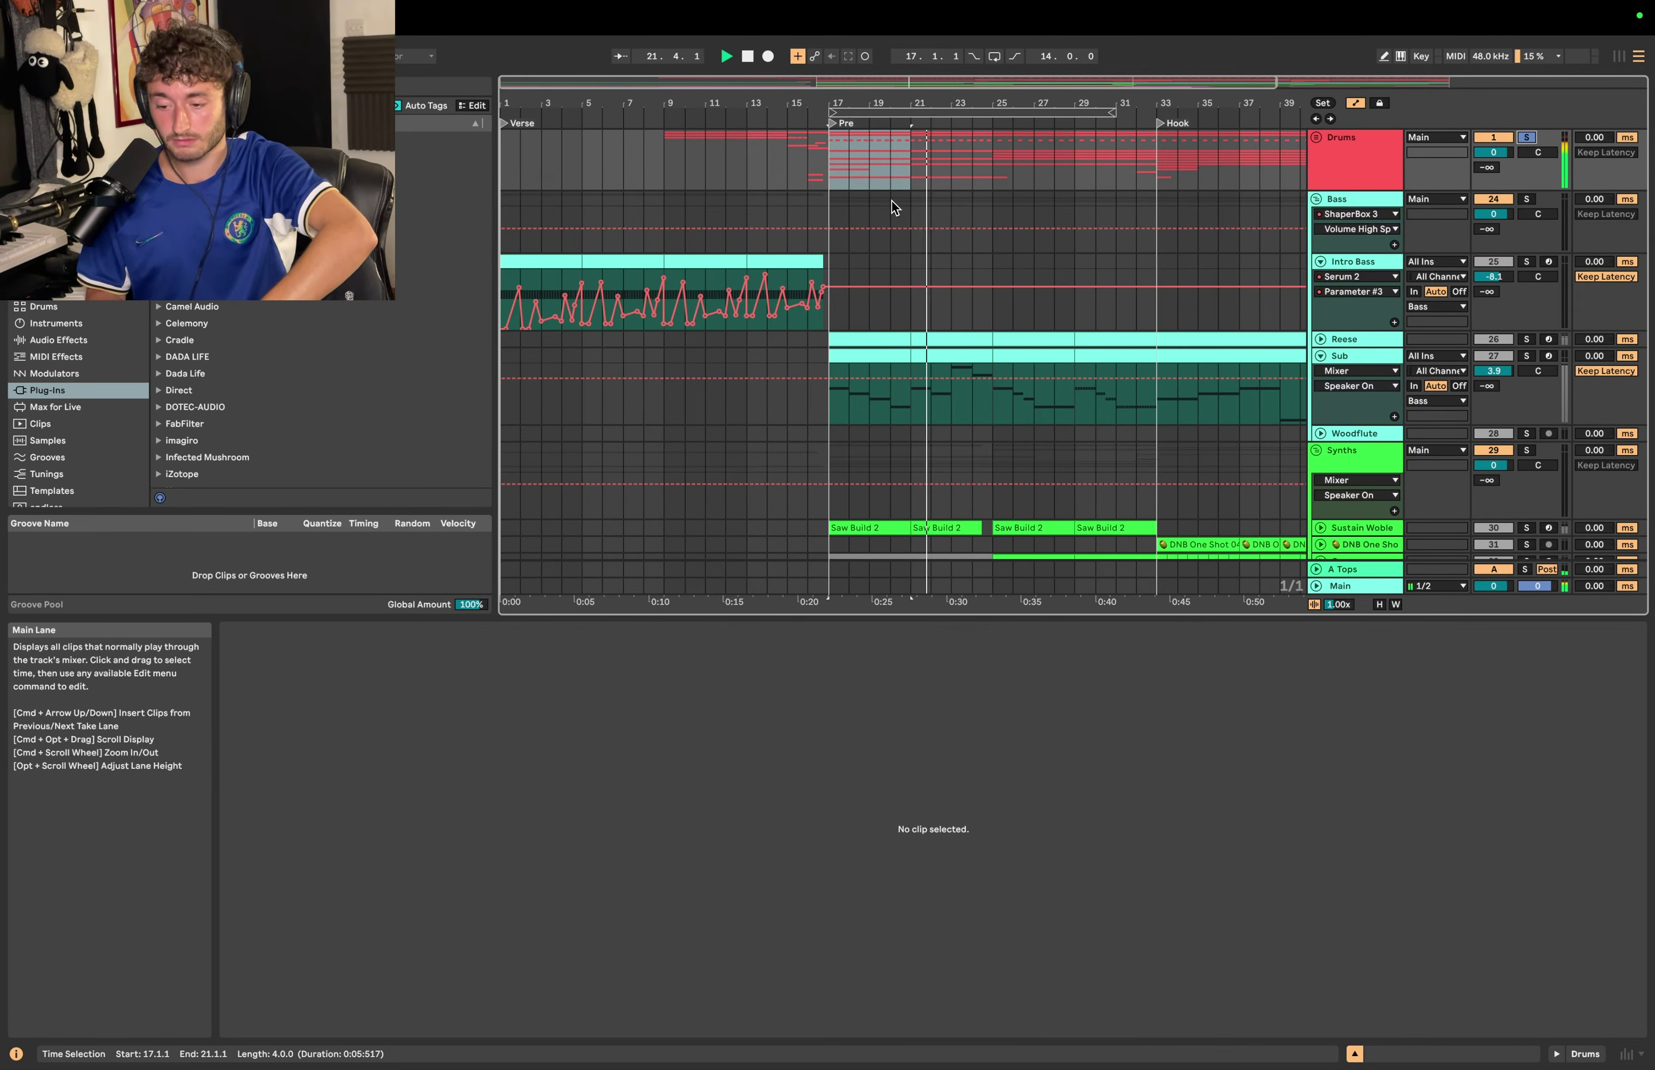
pyautogui.scroll(3, 892, 200)
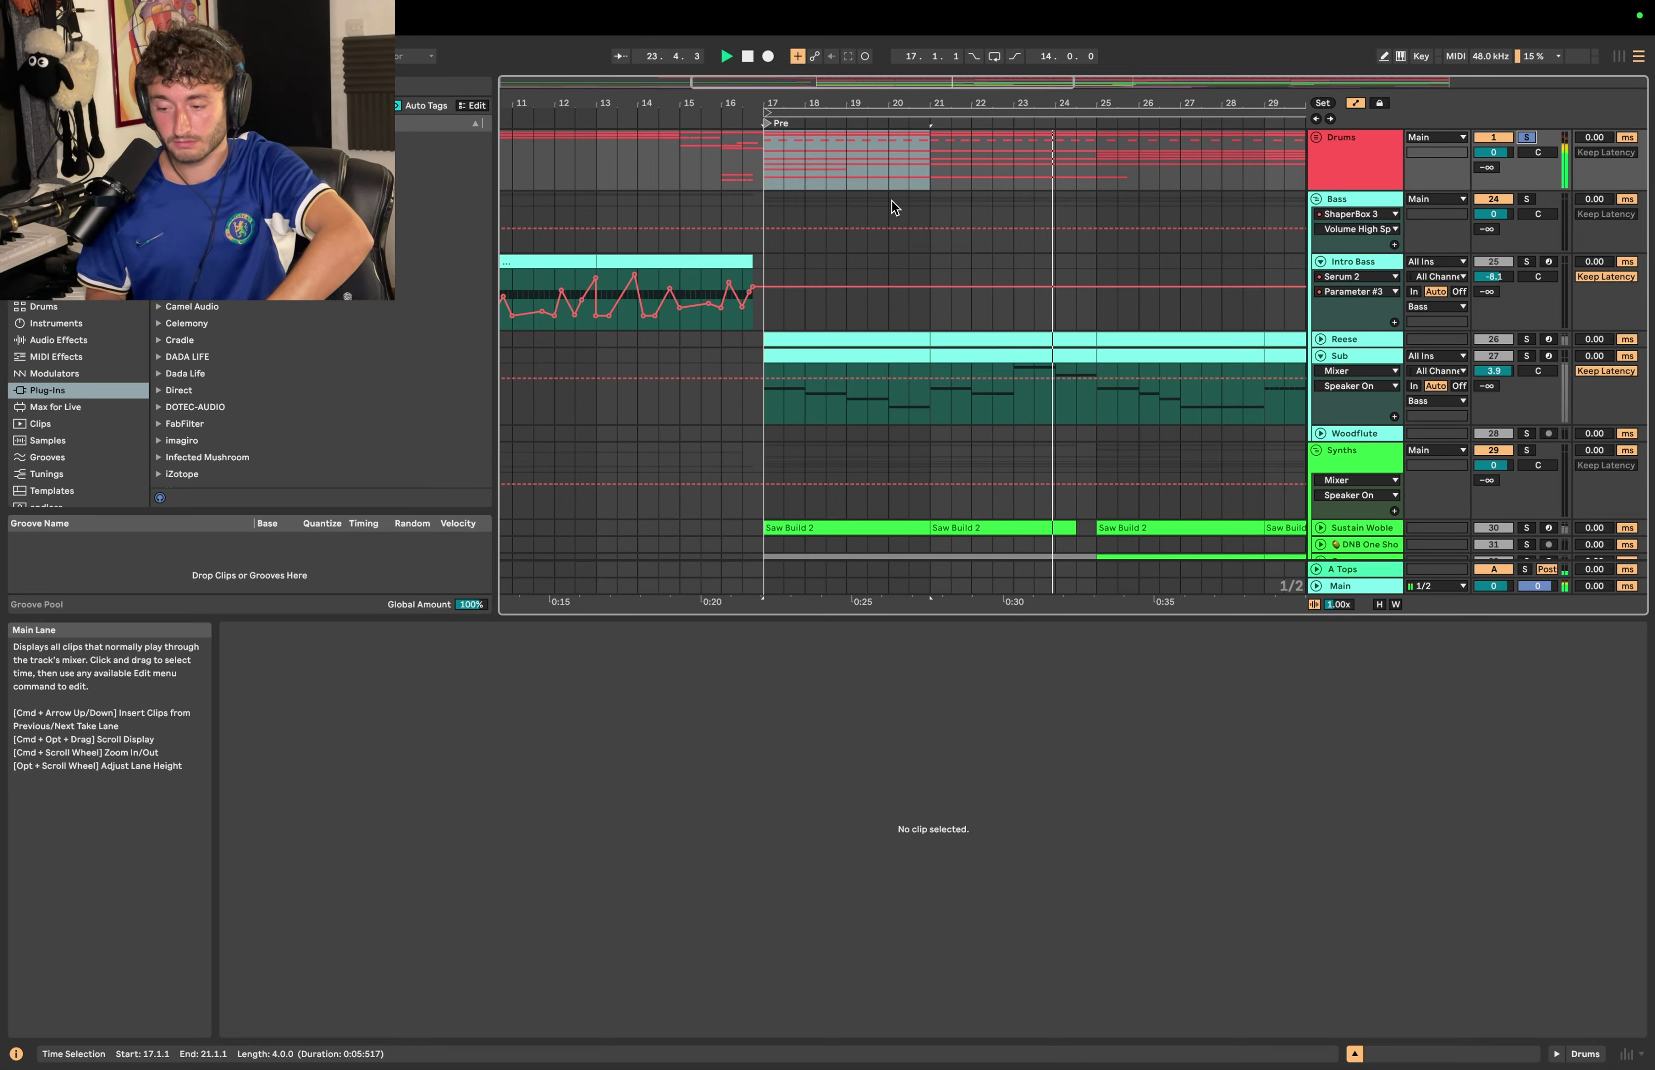
# Step: Stop playback, unfold and solo the Reese track, and inspect its first clip's A#2, G#2, F#2 and D#2 notes
pyautogui.press('space')
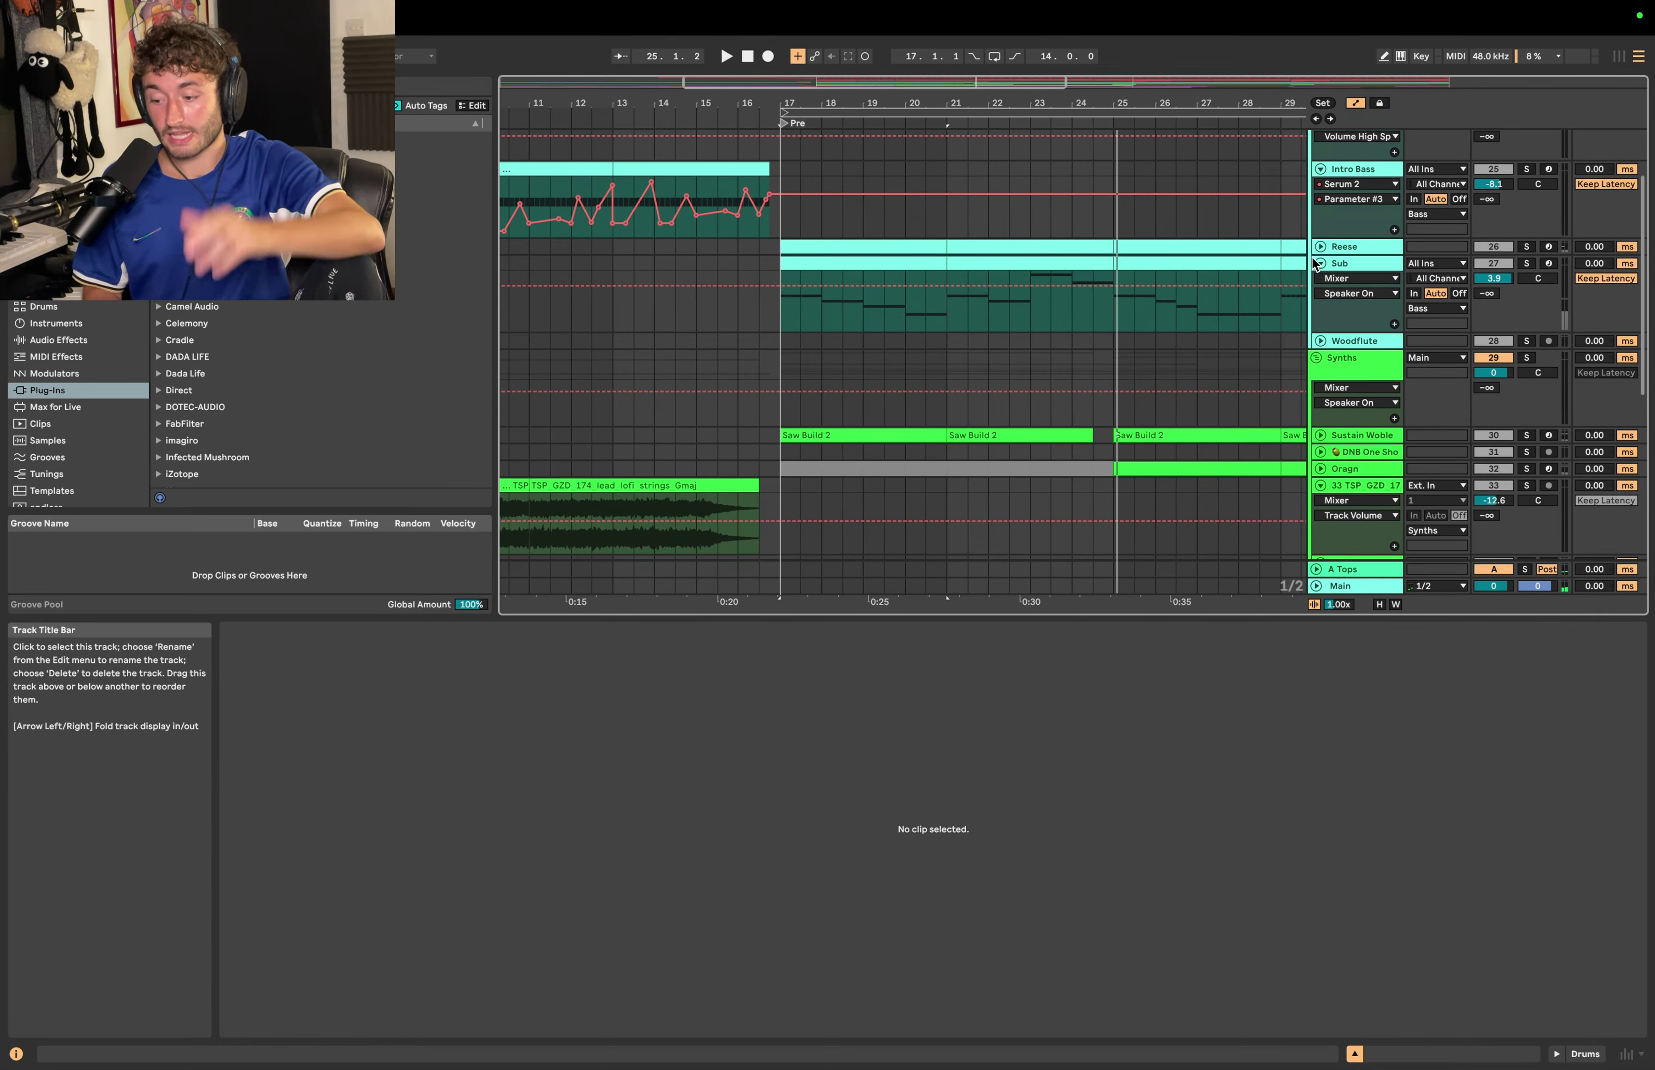
pyautogui.click(1320, 248)
pyautogui.click(1354, 246)
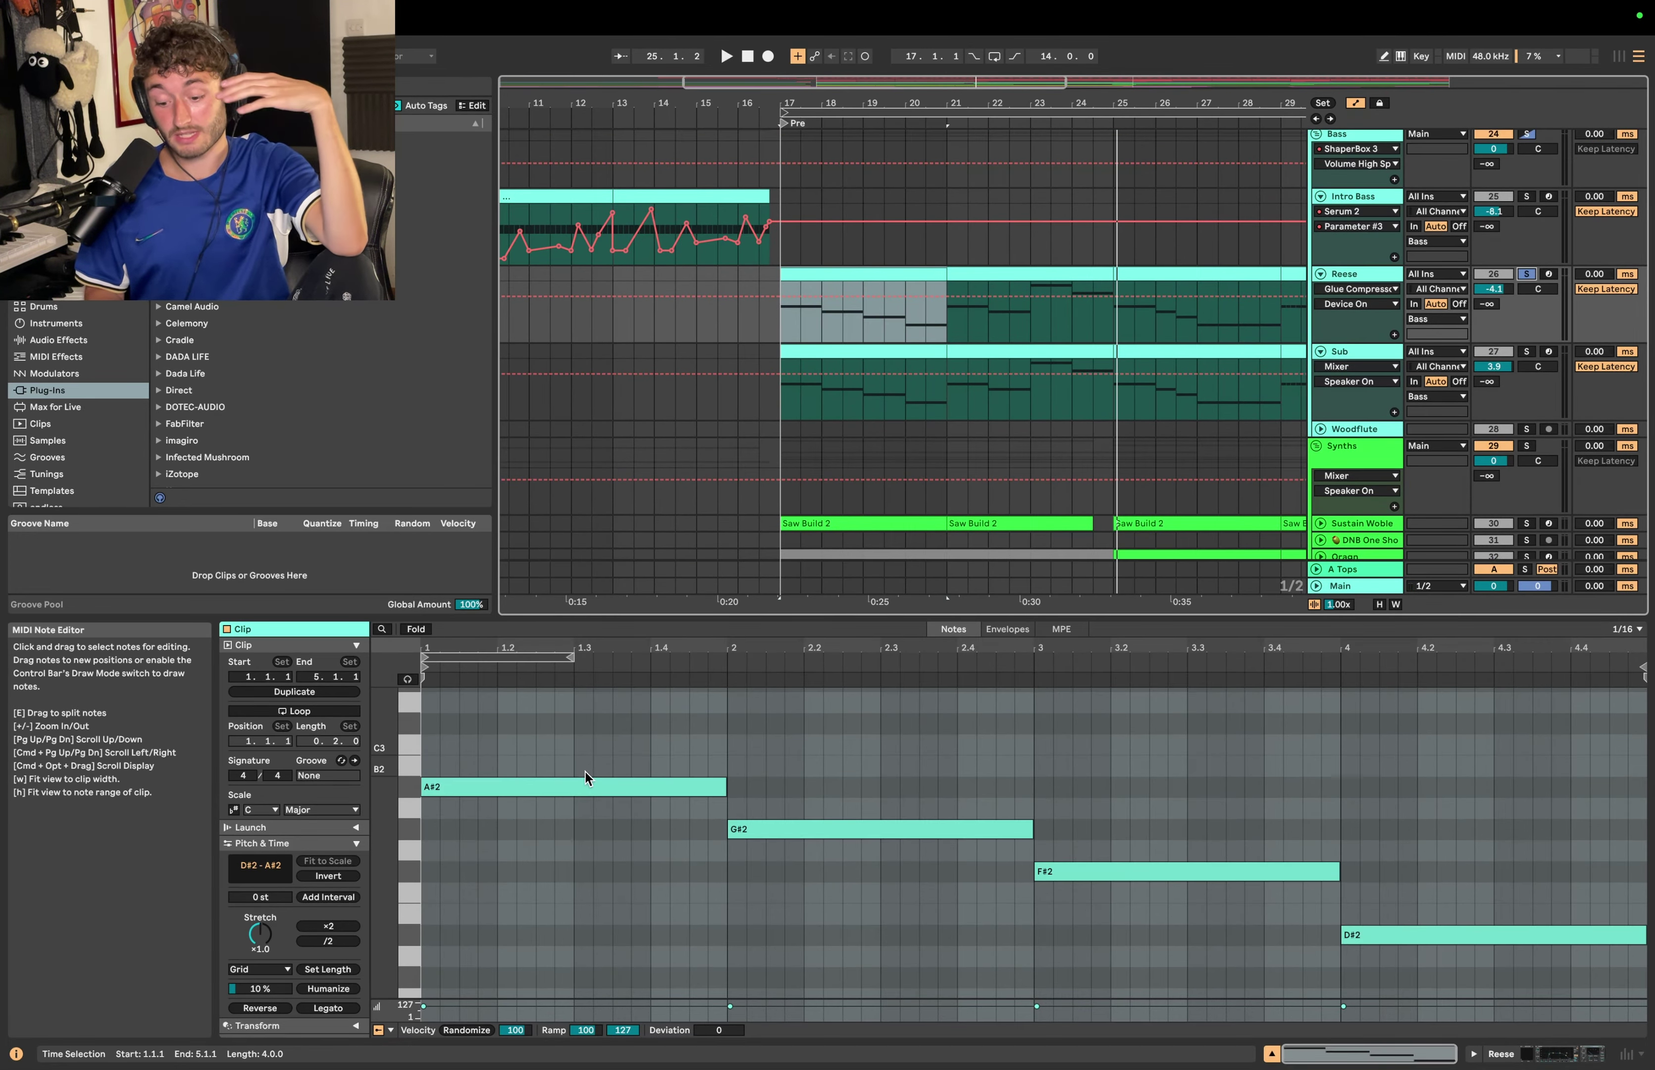
pyautogui.click(586, 817)
pyautogui.click(583, 788)
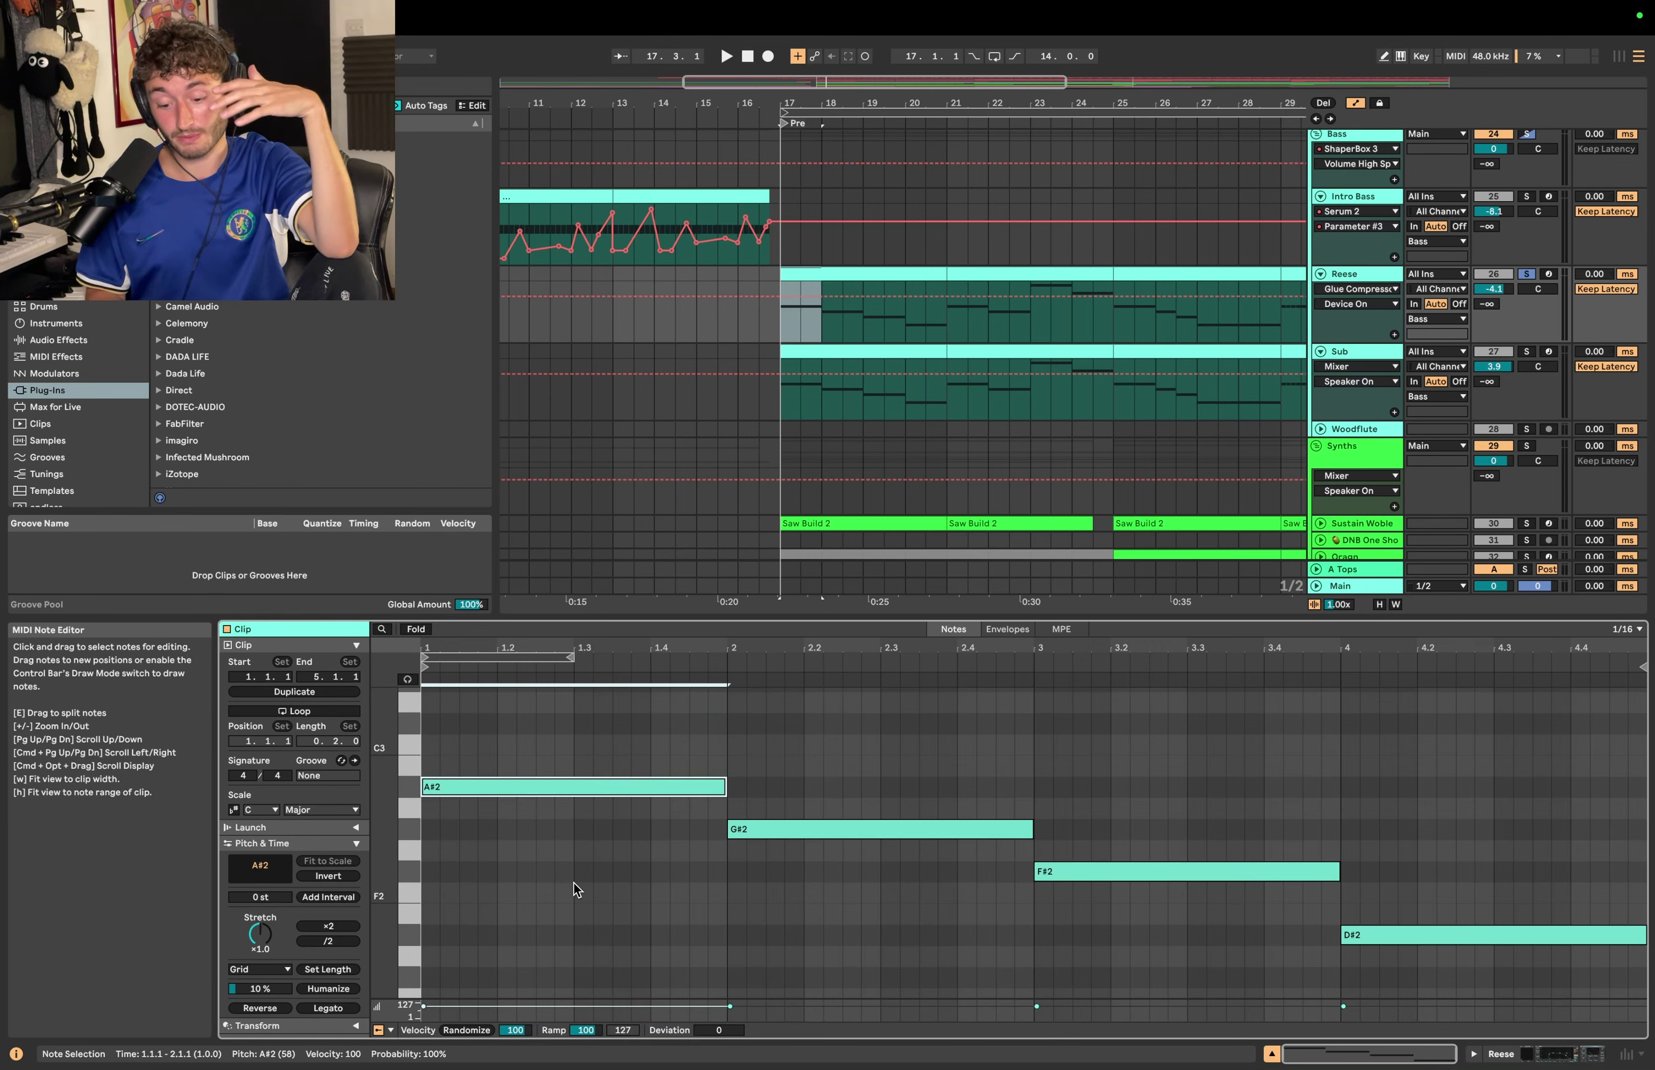
pyautogui.click(853, 829)
pyautogui.click(1140, 874)
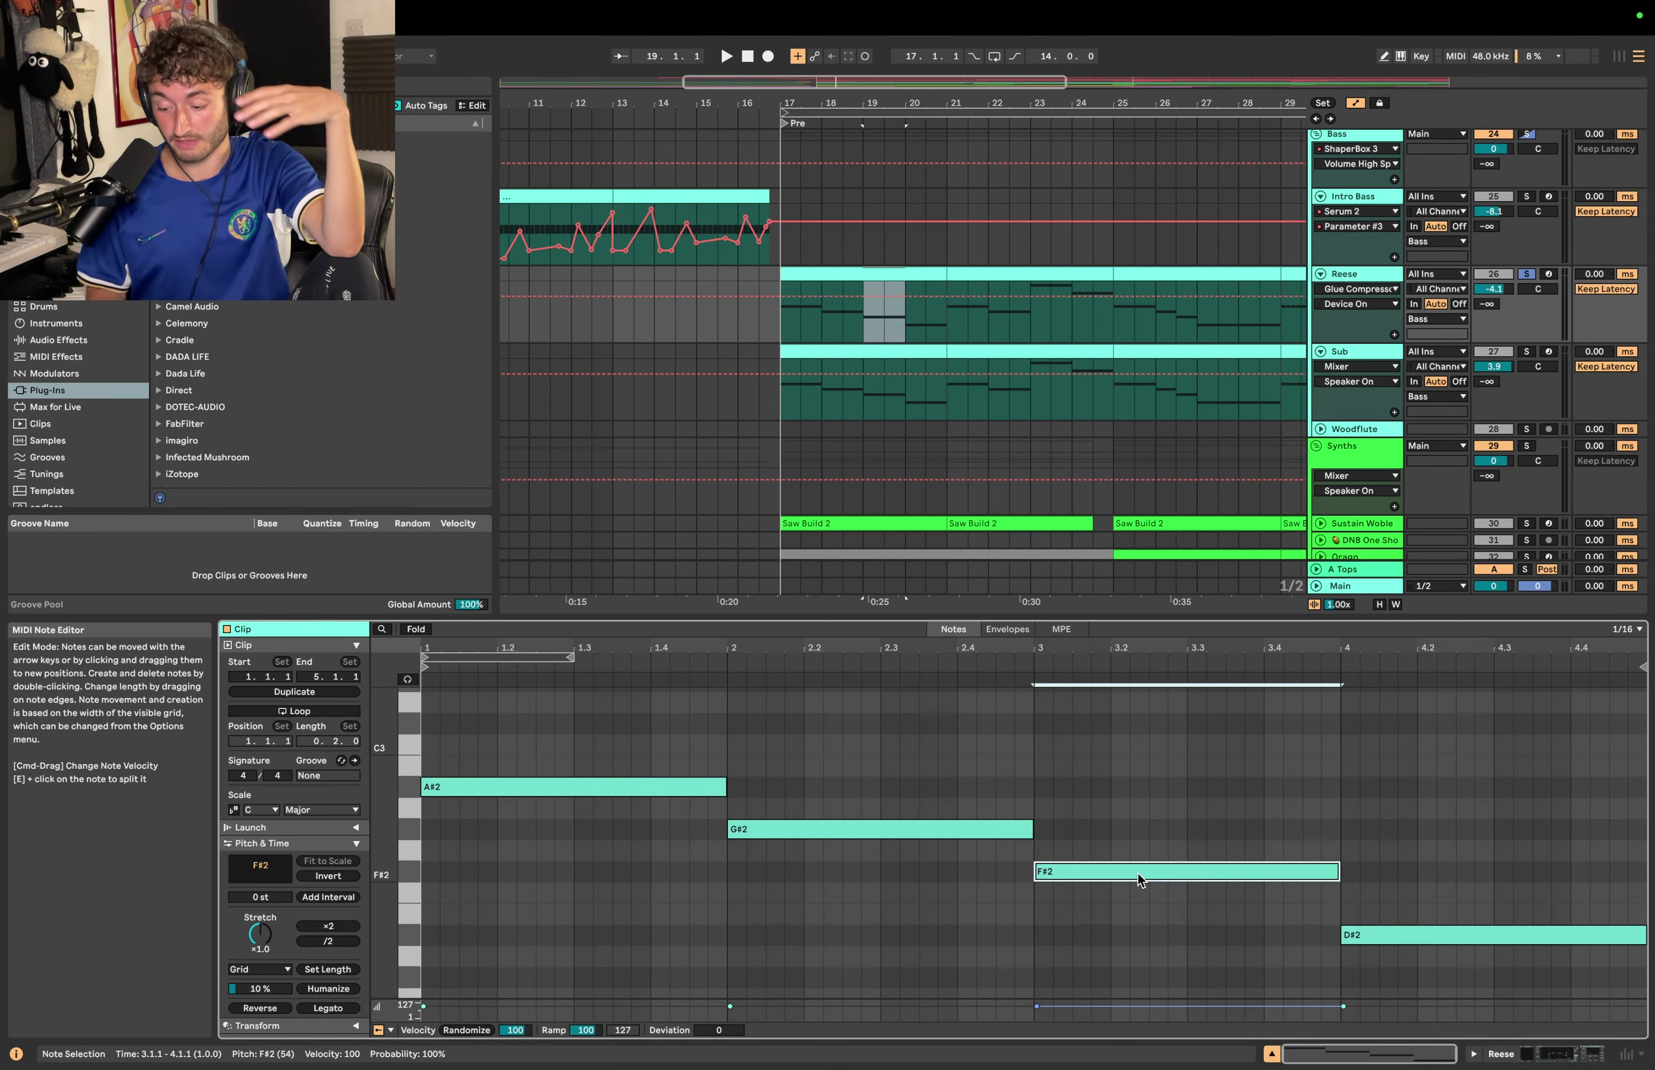
pyautogui.click(1395, 928)
# Step: Play the soloed Reese from bar 17, show its device chain, and open its Serum 2 synth to view the oscillators
pyautogui.press('space')
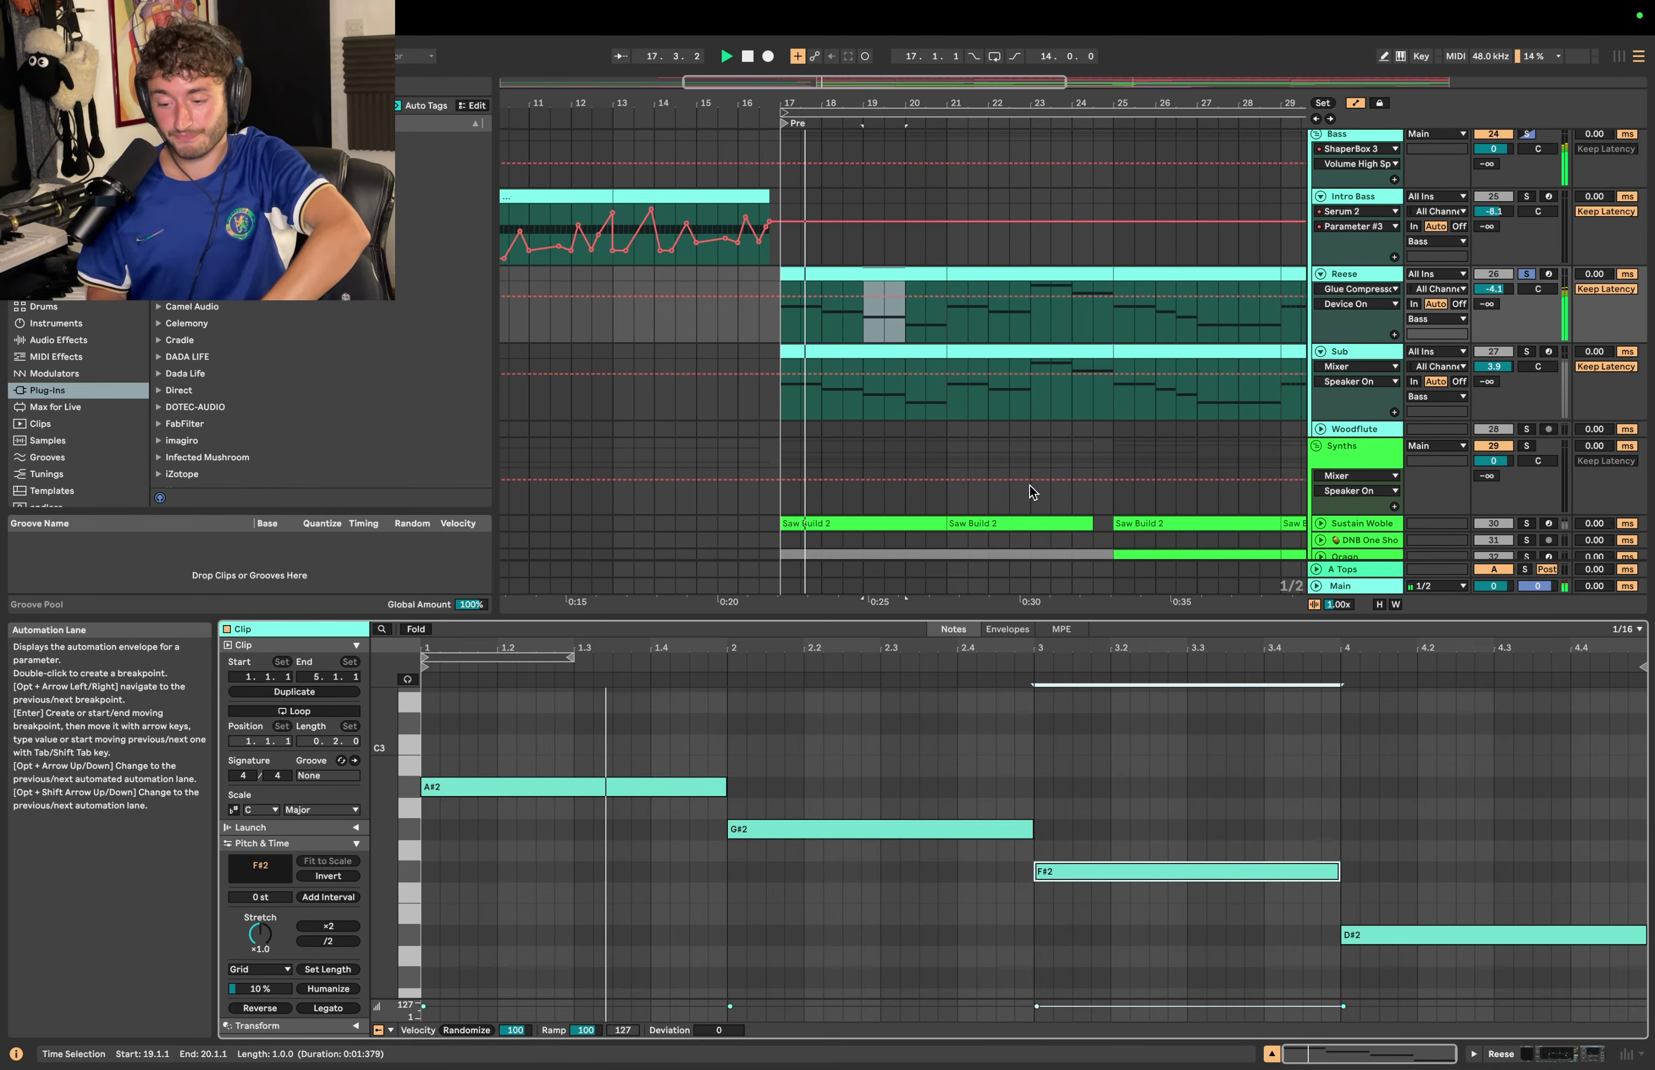
pyautogui.hotkey('shift', 'Tab')
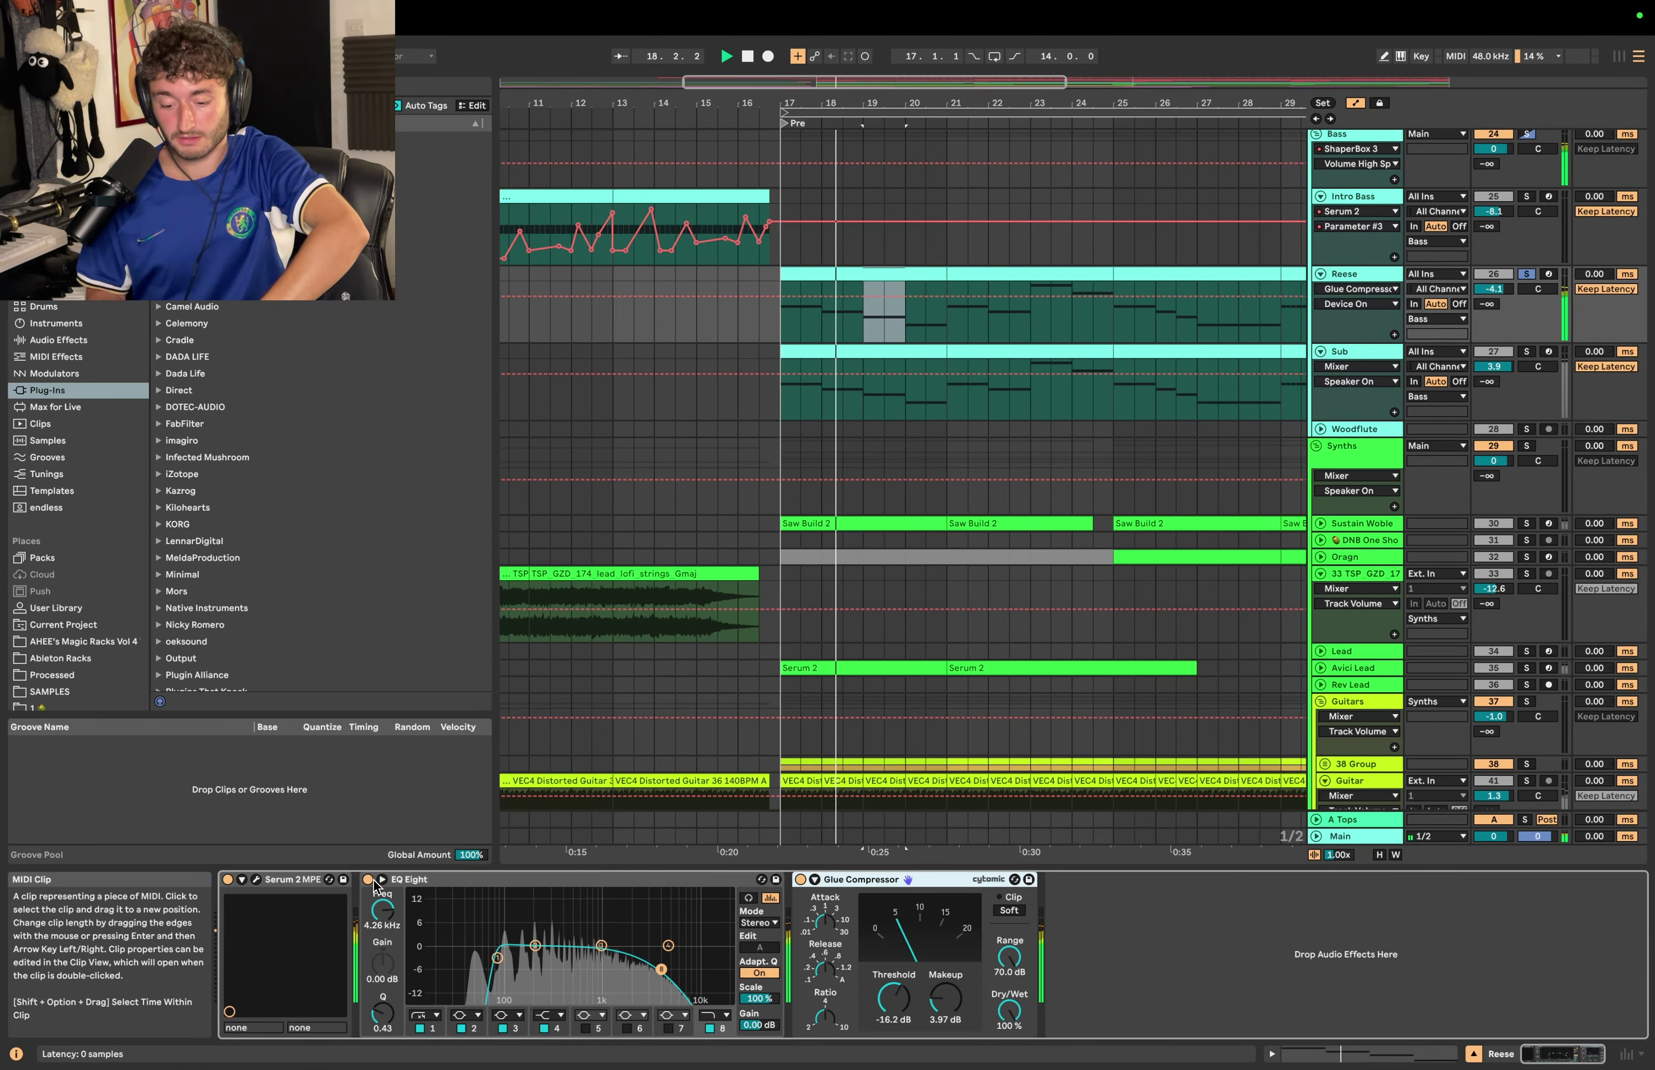
pyautogui.click(256, 881)
pyautogui.moveTo(886, 265); pyautogui.dragTo(1070, 249)
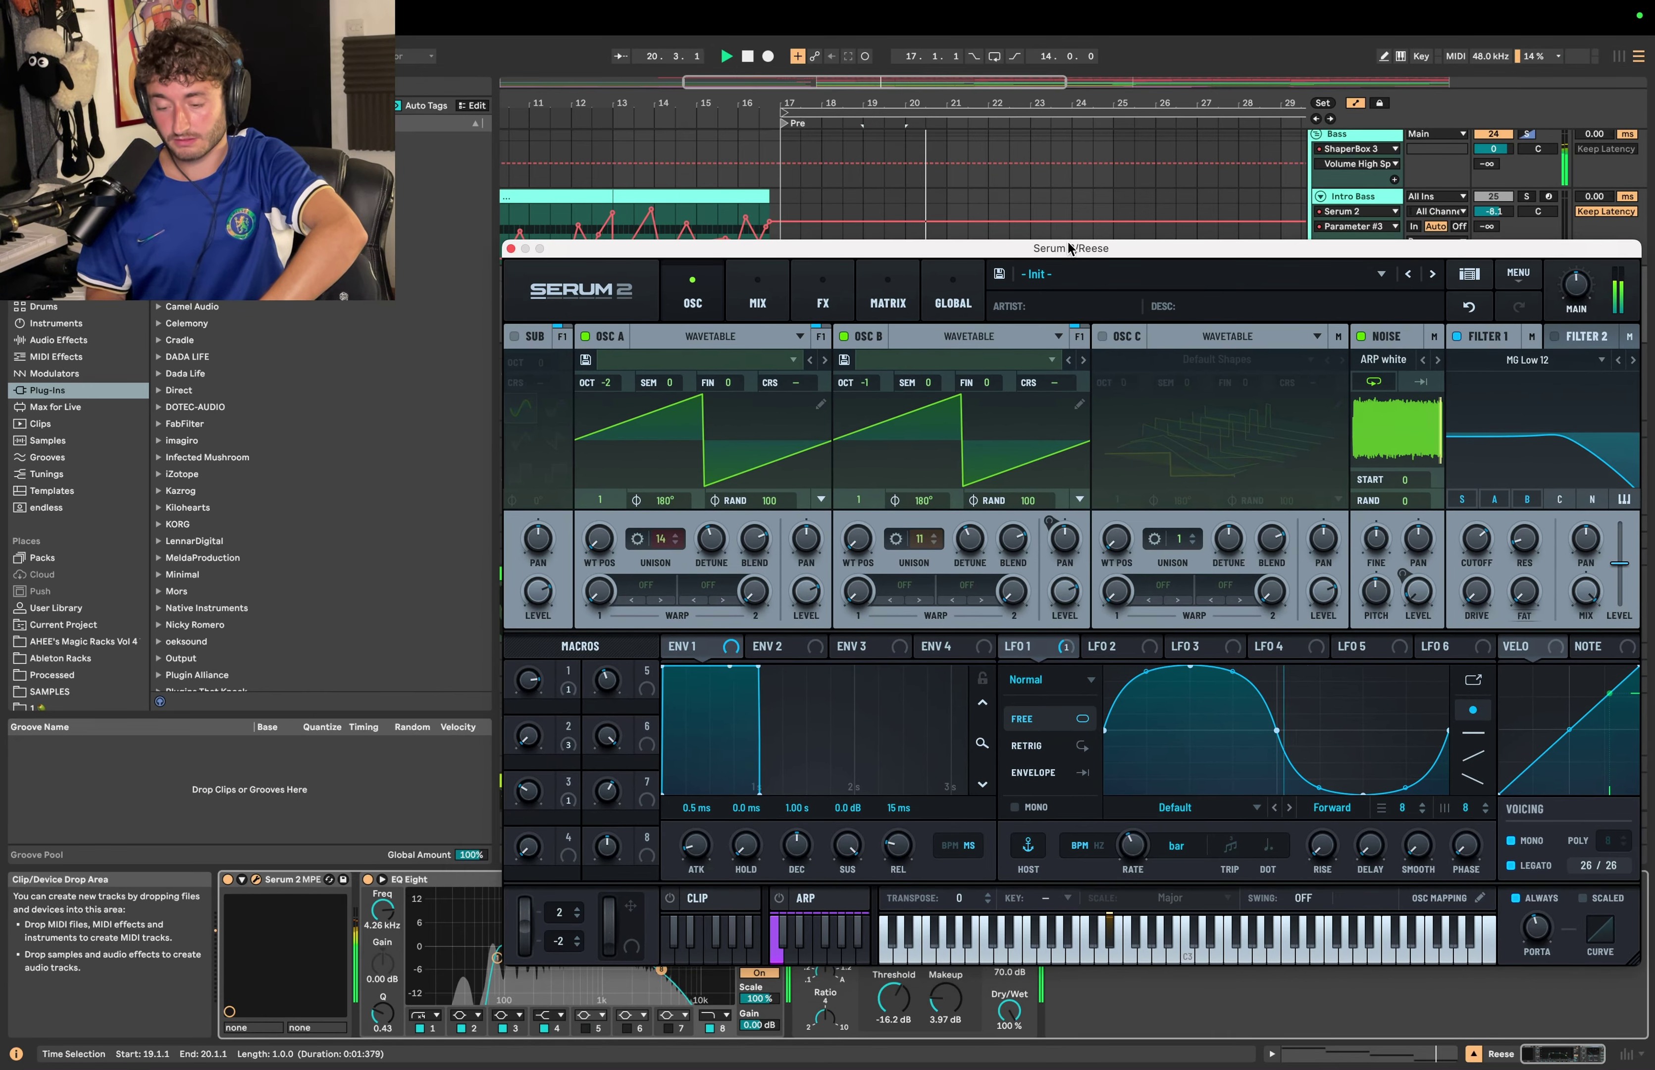
pyautogui.press('space')
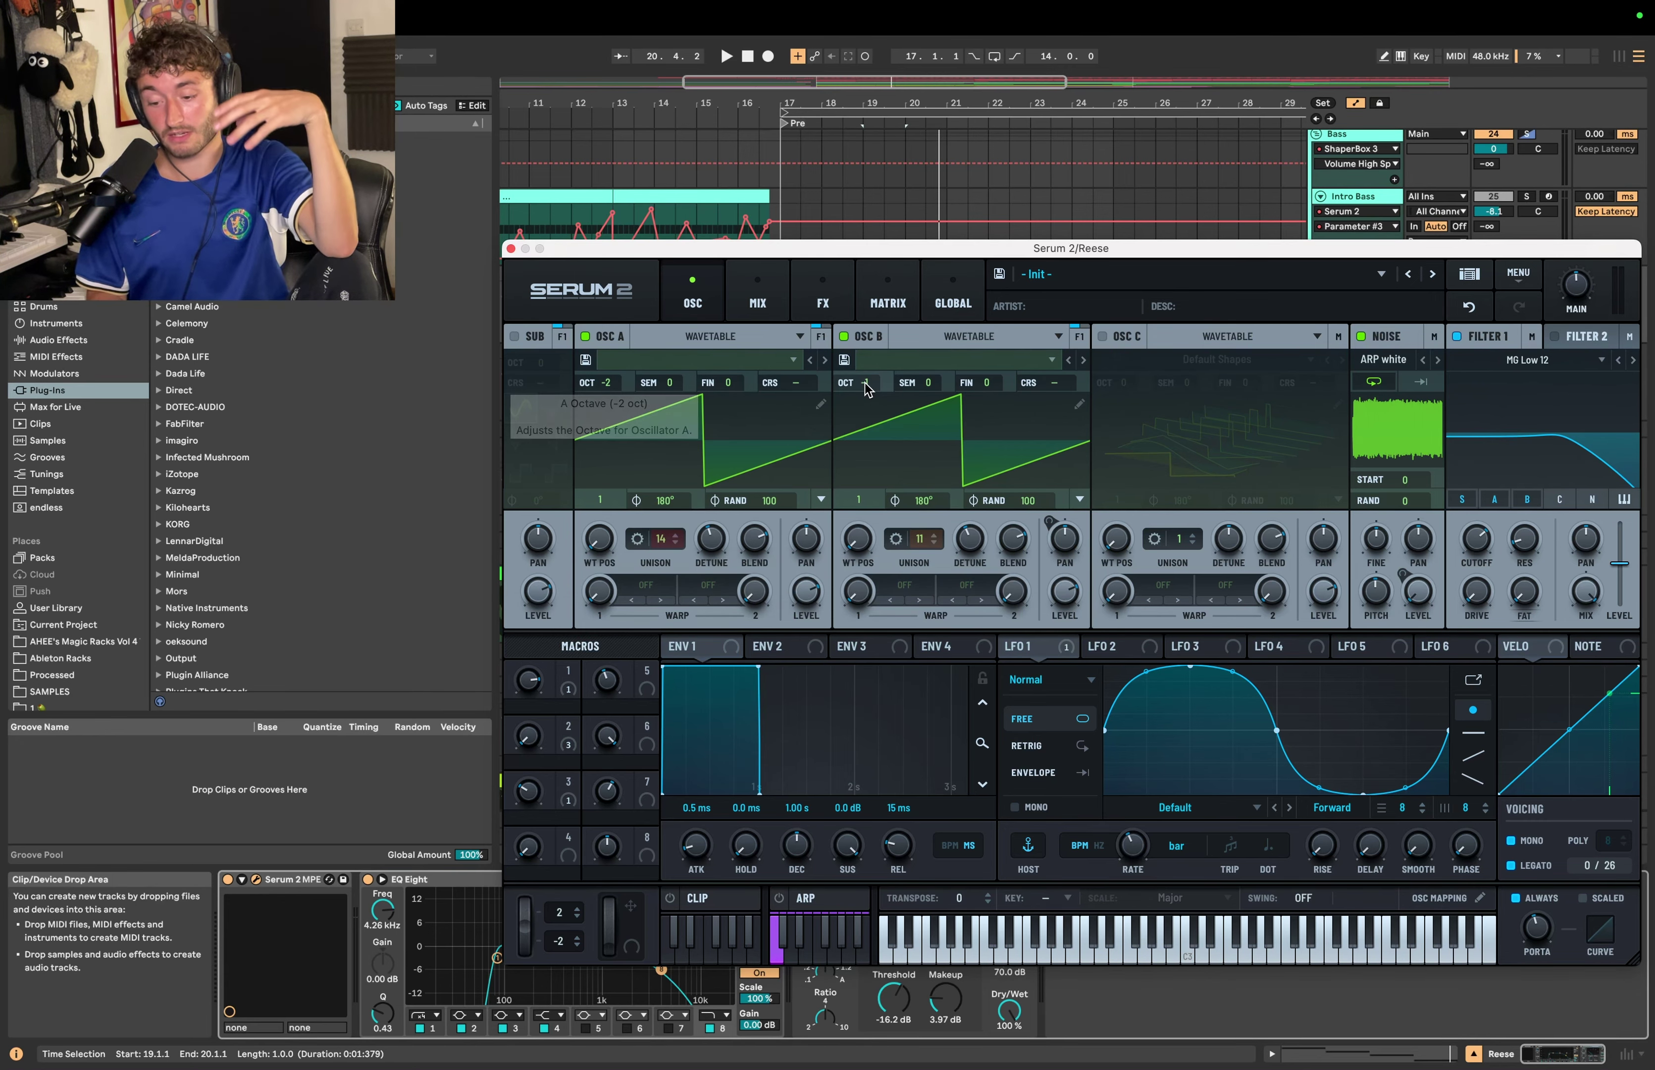
# Step: Review the Reese's Serum 2 effects rack with its distortion, multiband compressor, hall reverb and equalizer
pyautogui.click(822, 298)
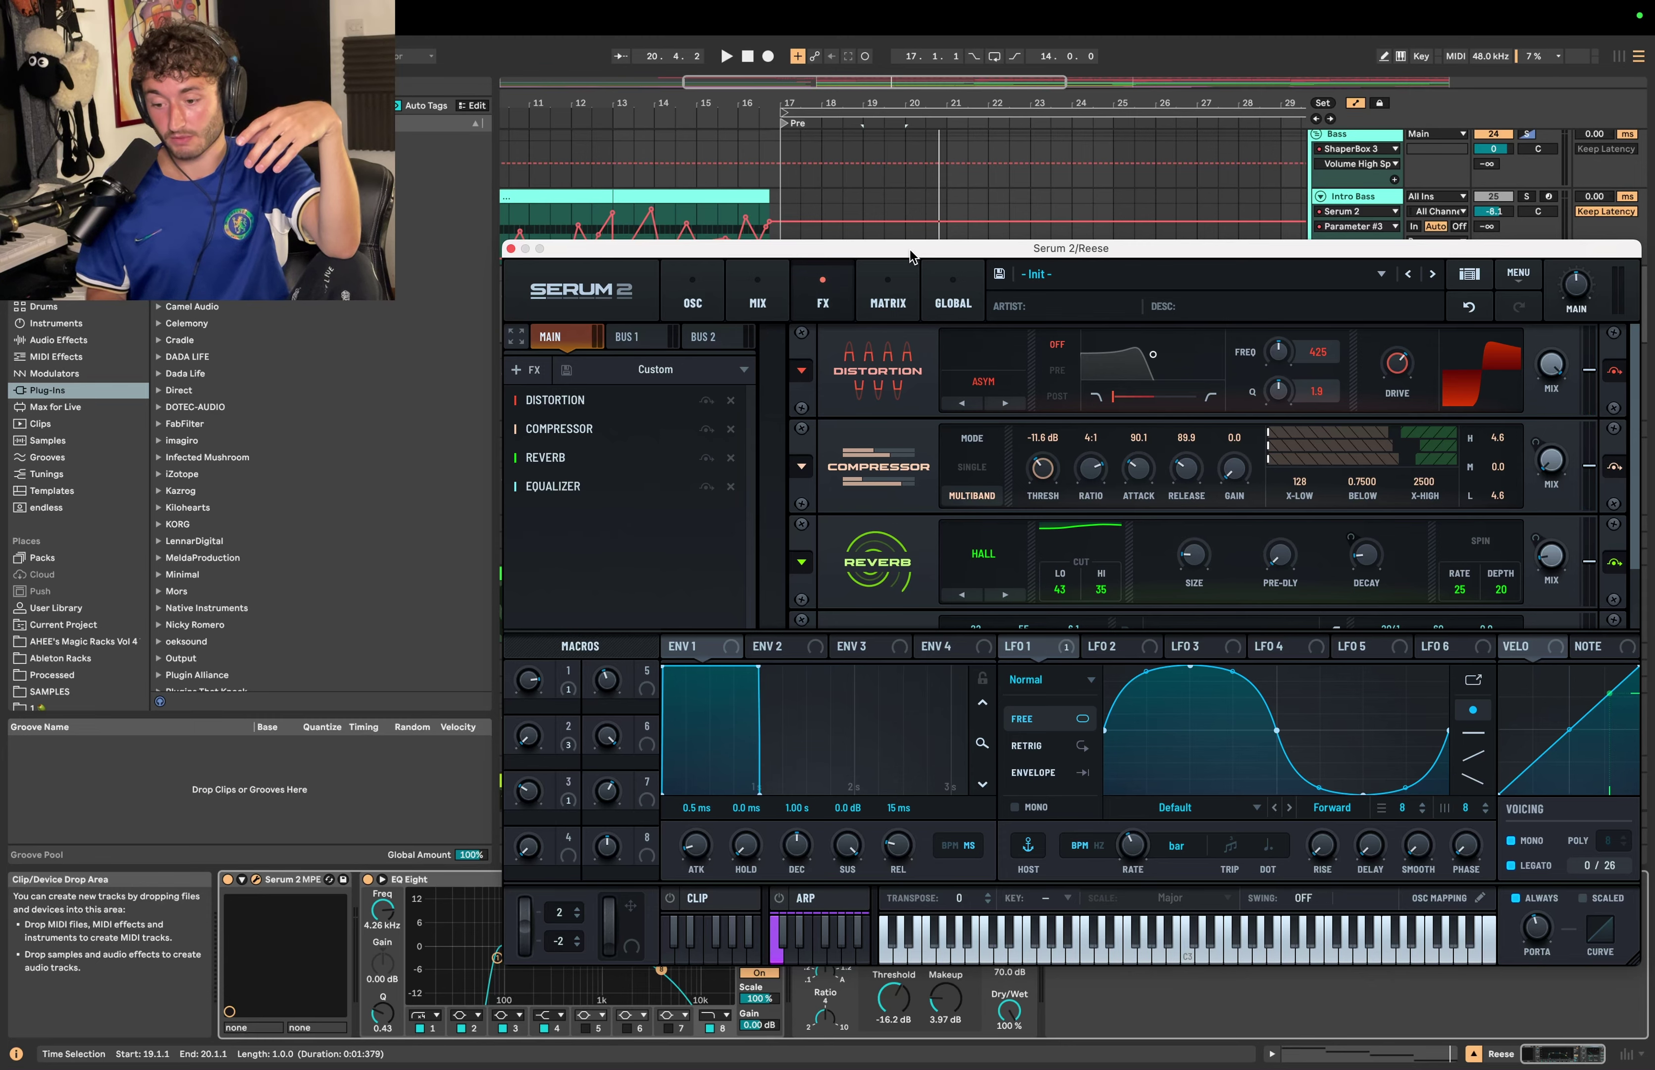
pyautogui.moveTo(912, 255); pyautogui.dragTo(605, 245)
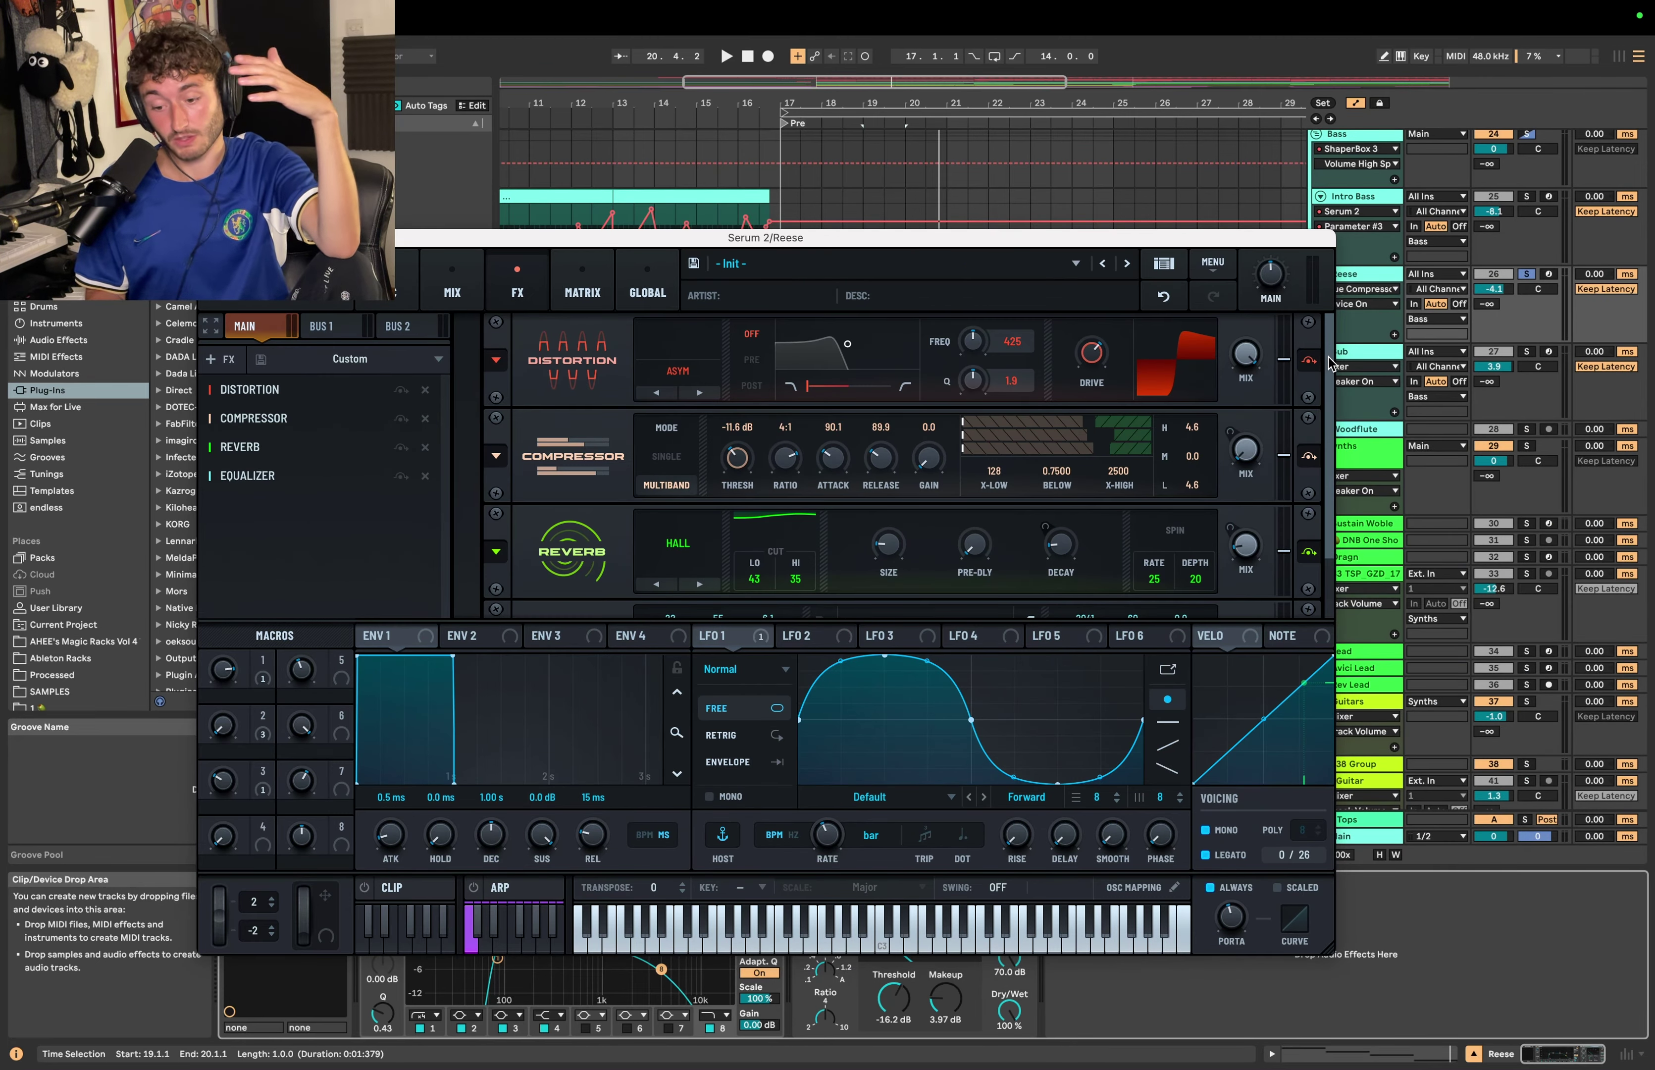
pyautogui.scroll(-3, 1206, 468)
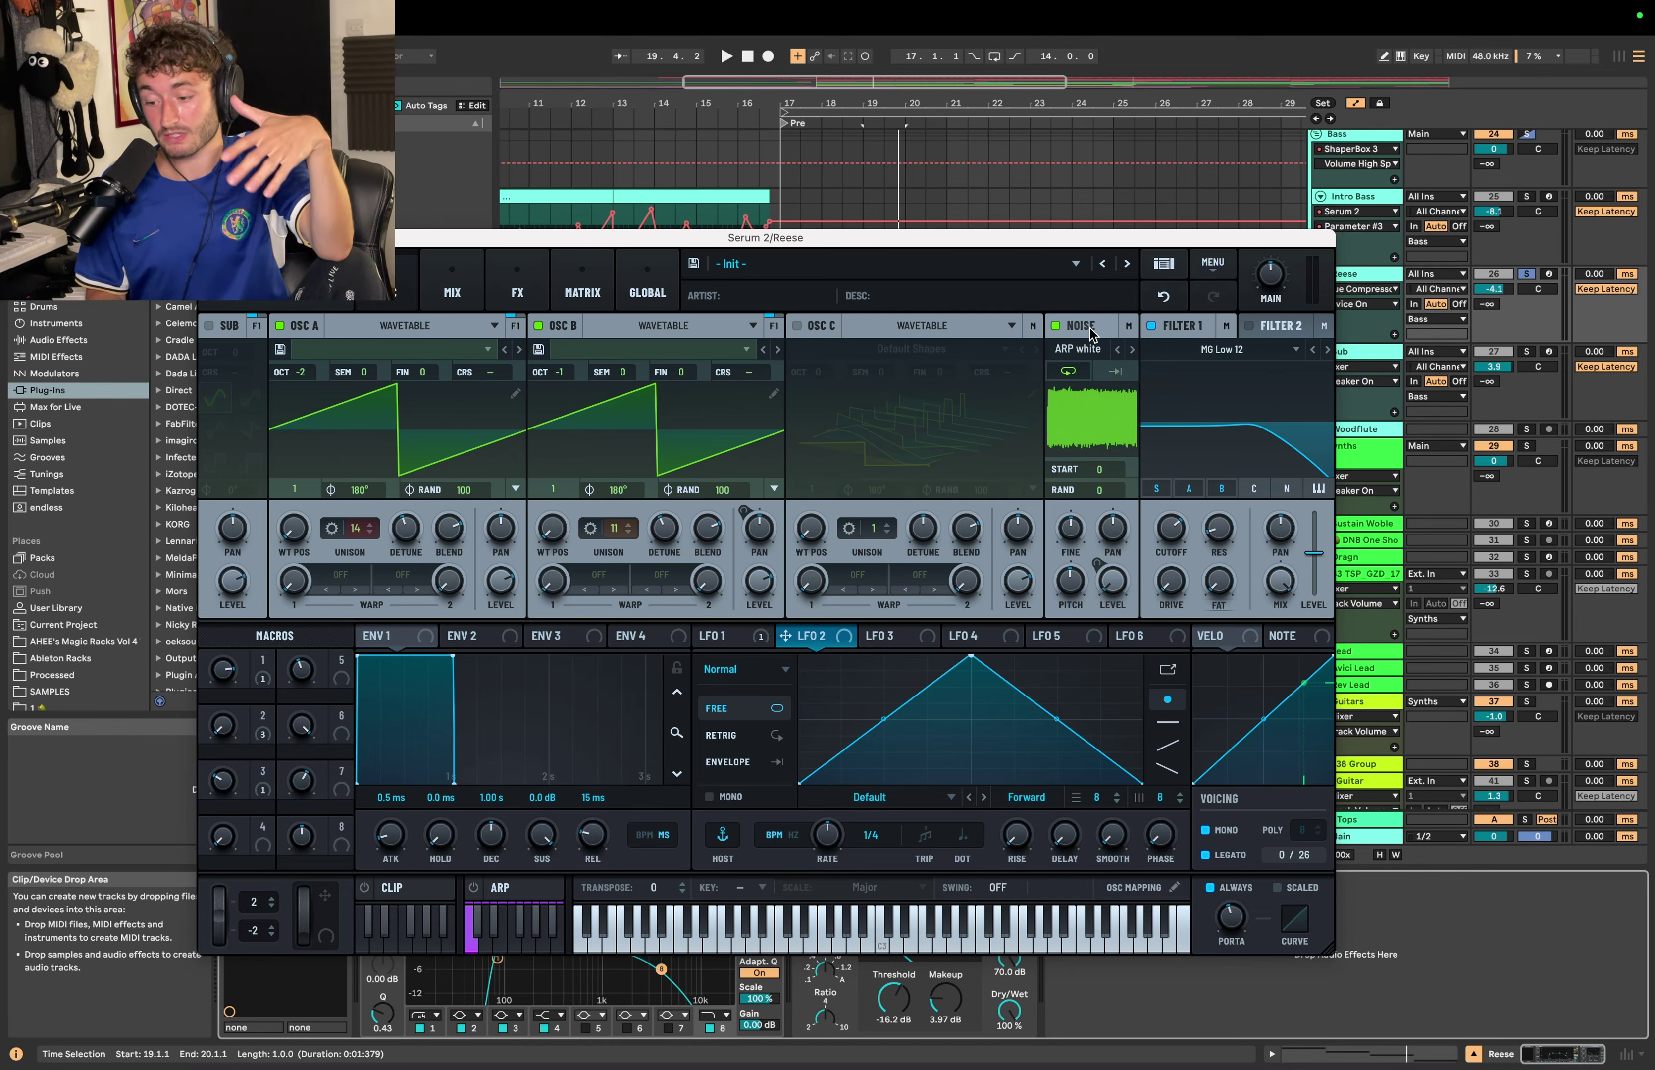
# Step: Close Serum 2 and inspect the high-cut and low-cut bands in the Reese's EQ Eight
pyautogui.click(208, 238)
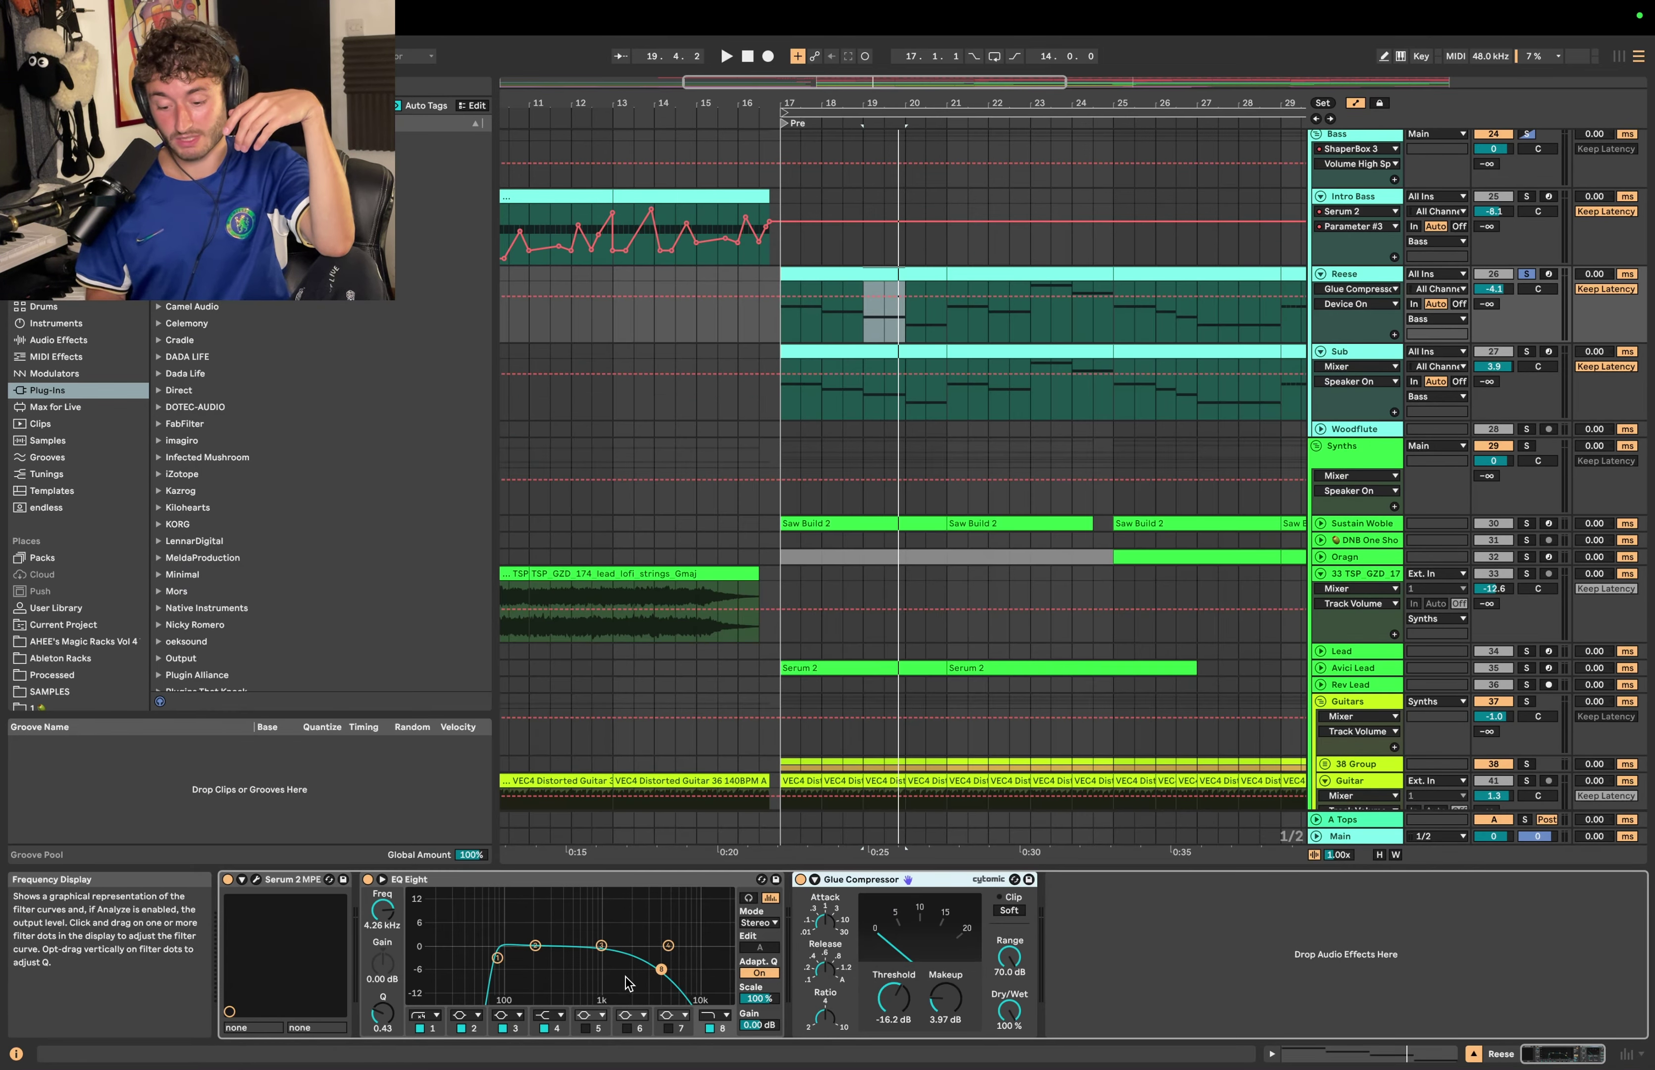
pyautogui.click(661, 970)
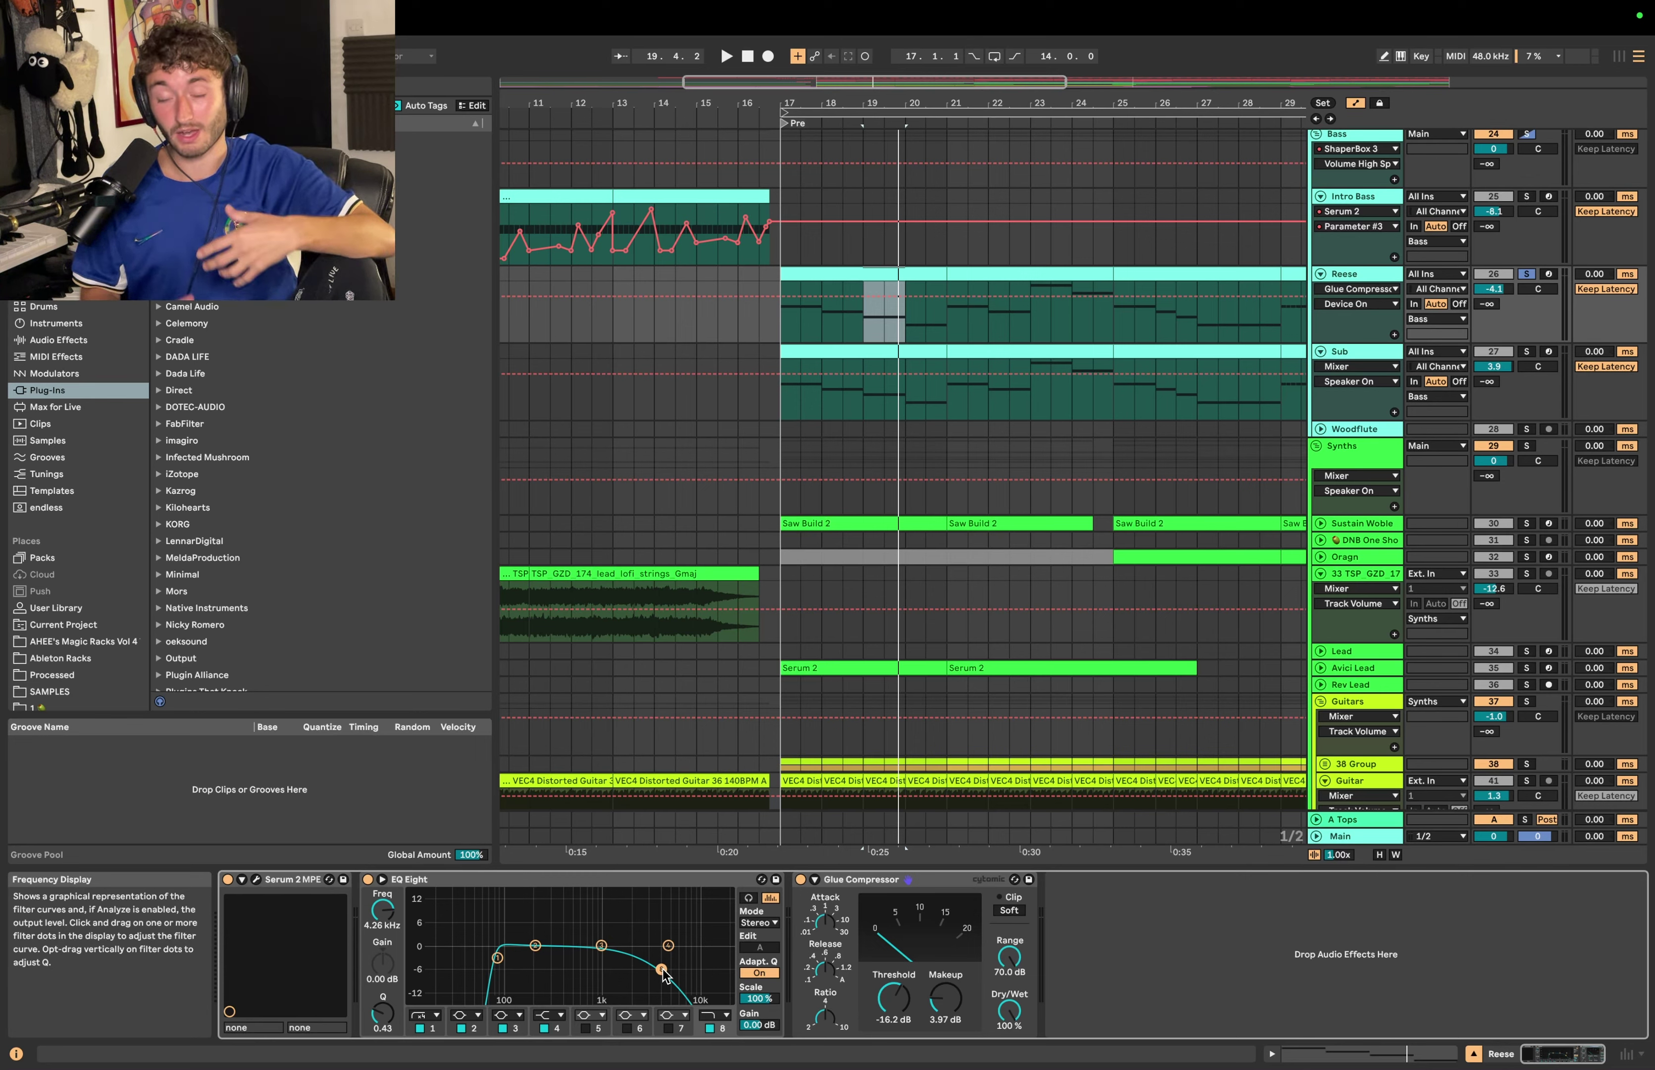
pyautogui.click(497, 956)
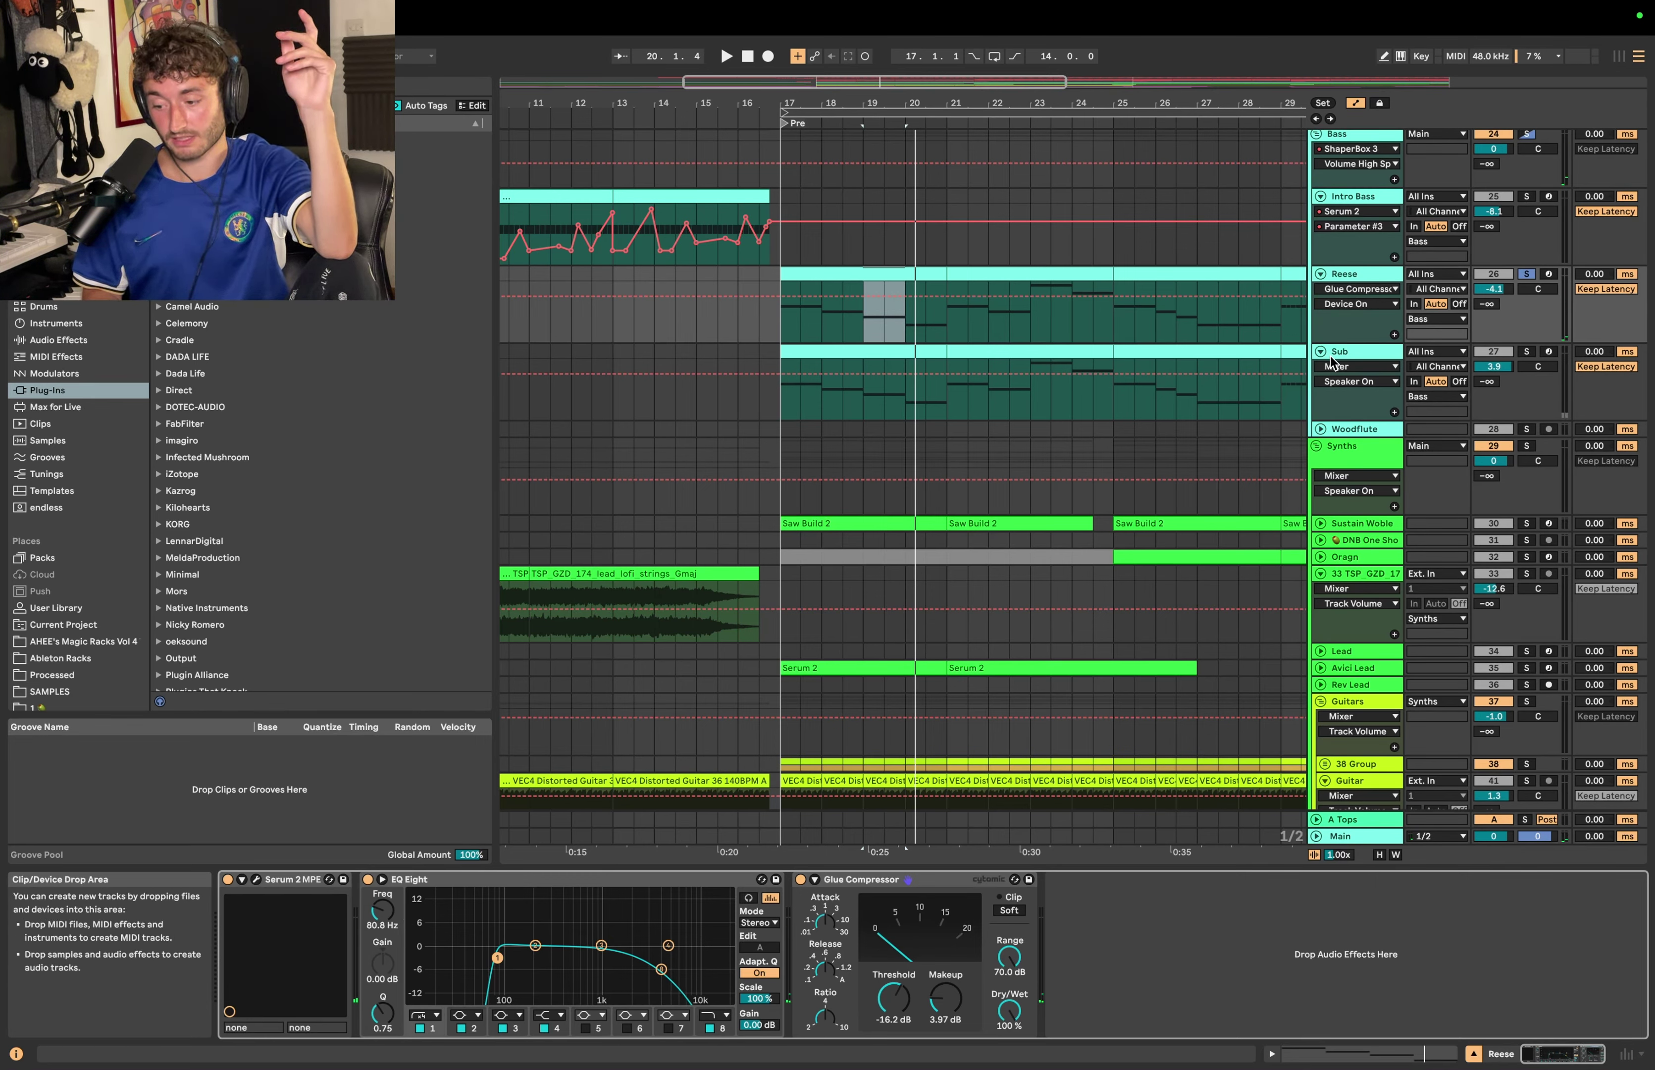
# Step: Solo the Sub track and play its first clip from bar 17, adding the Reese to the solo during playback
pyautogui.click(1349, 353)
pyautogui.click(830, 355)
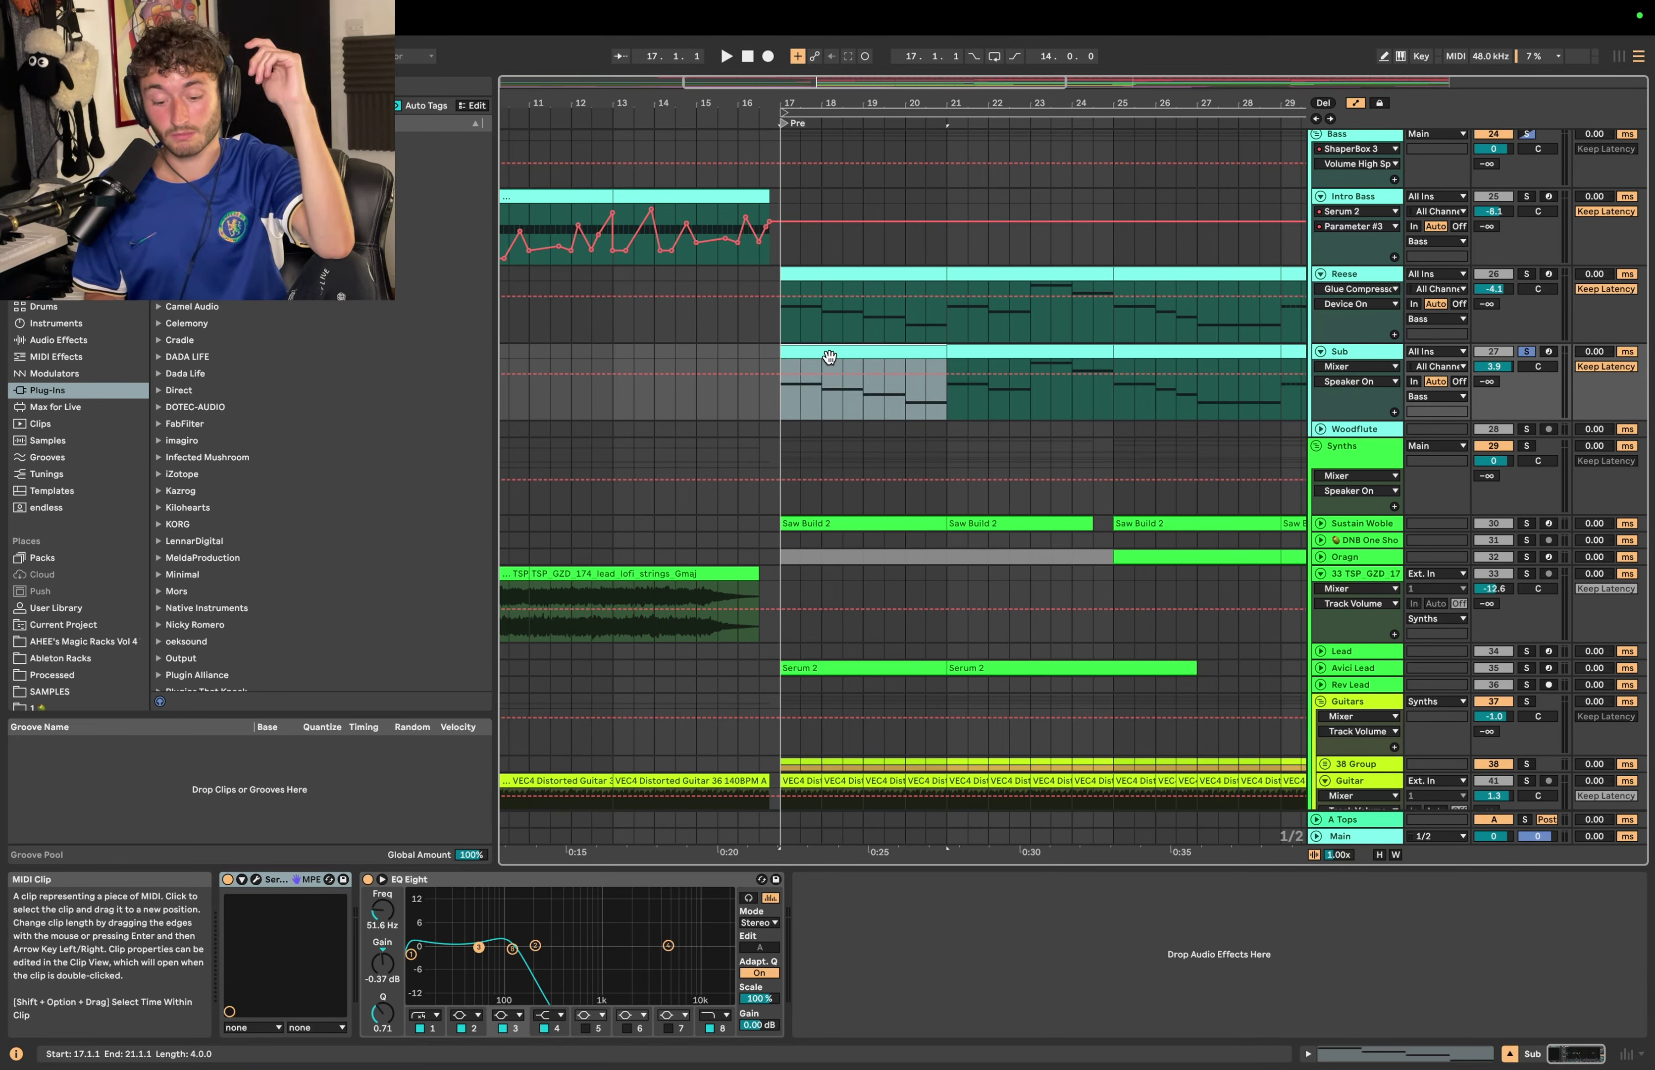
pyautogui.press('space')
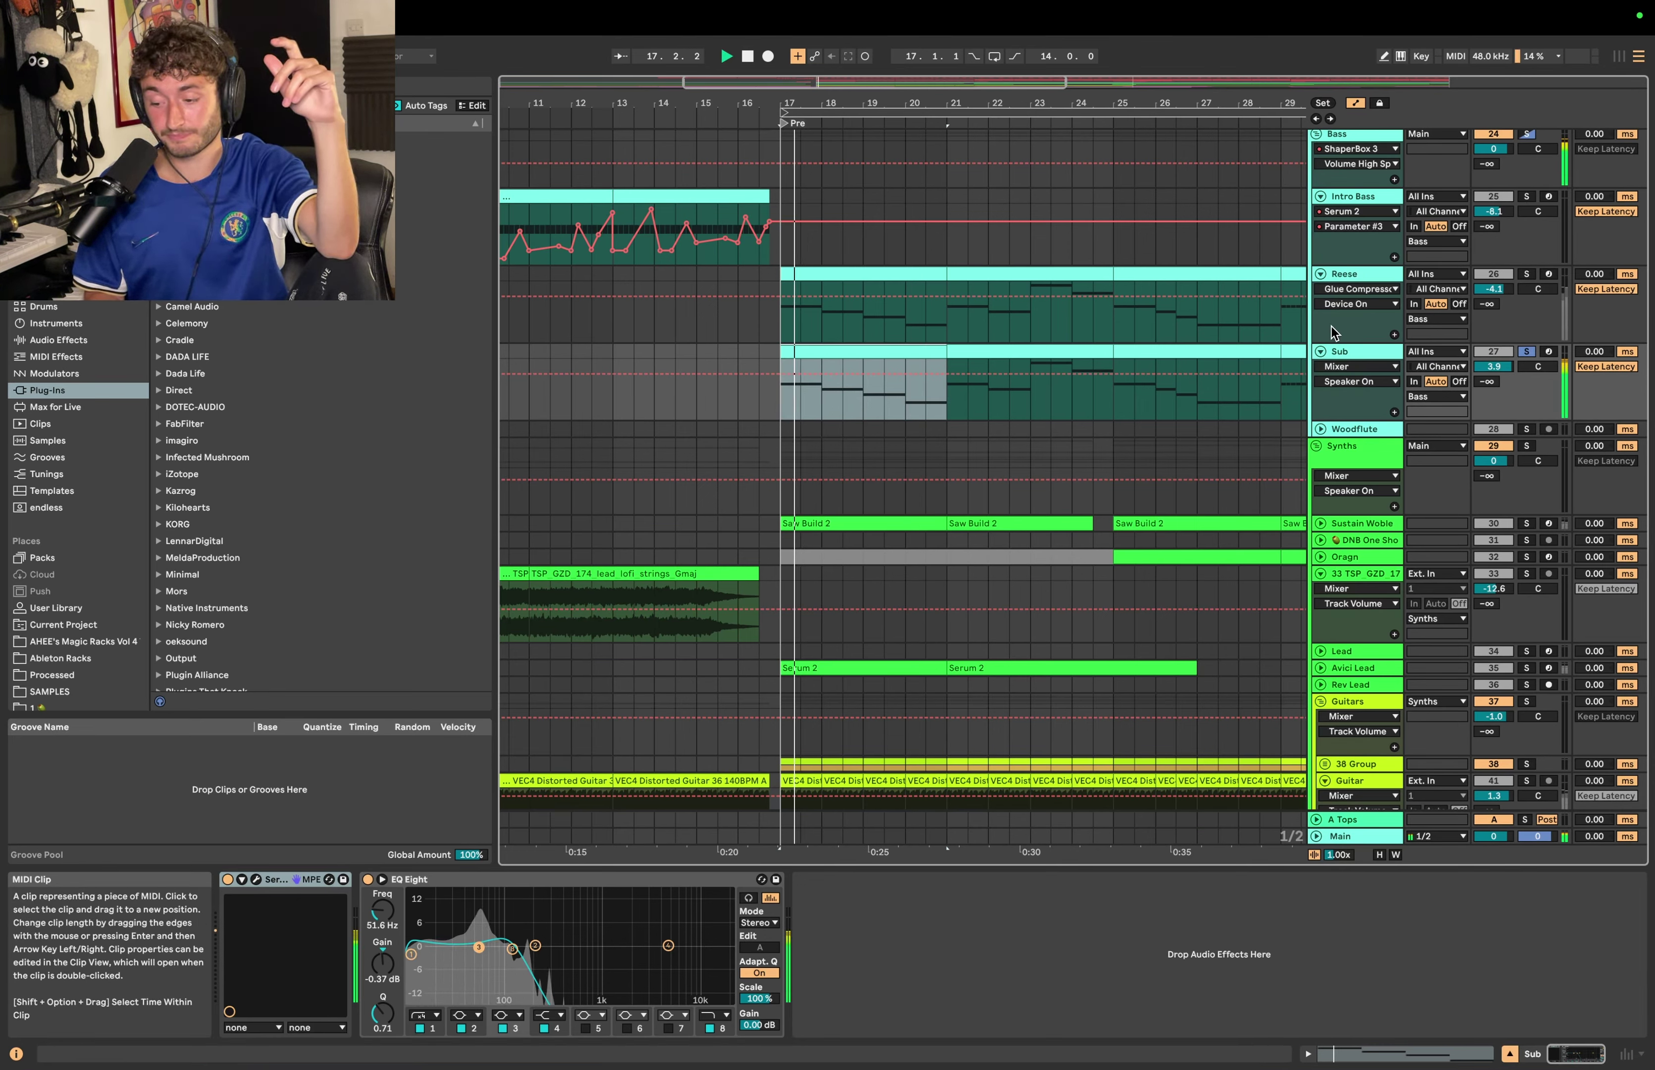
pyautogui.click(1525, 275)
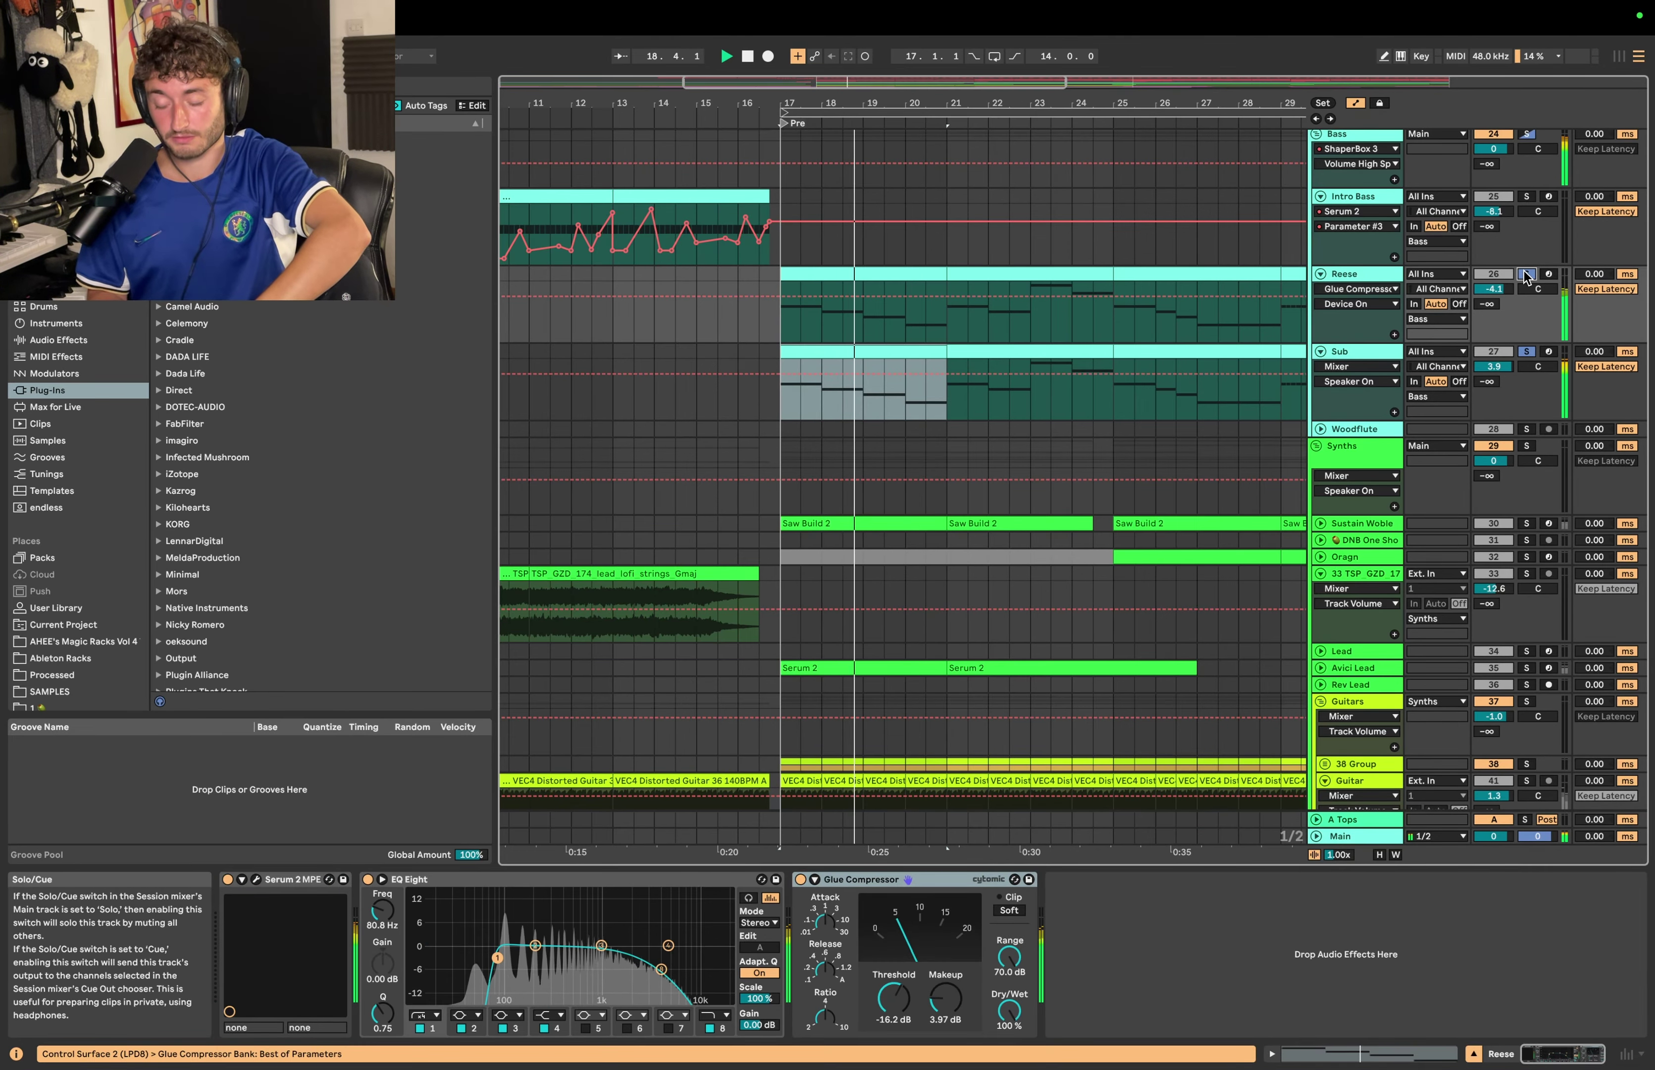
# Step: Unfold and solo the Sustain Woble track, and play its first Saw Build 2 clip from bar 17
pyautogui.click(1320, 522)
pyautogui.click(1353, 524)
pyautogui.press('space')
pyautogui.scroll(-2, 1158, 532)
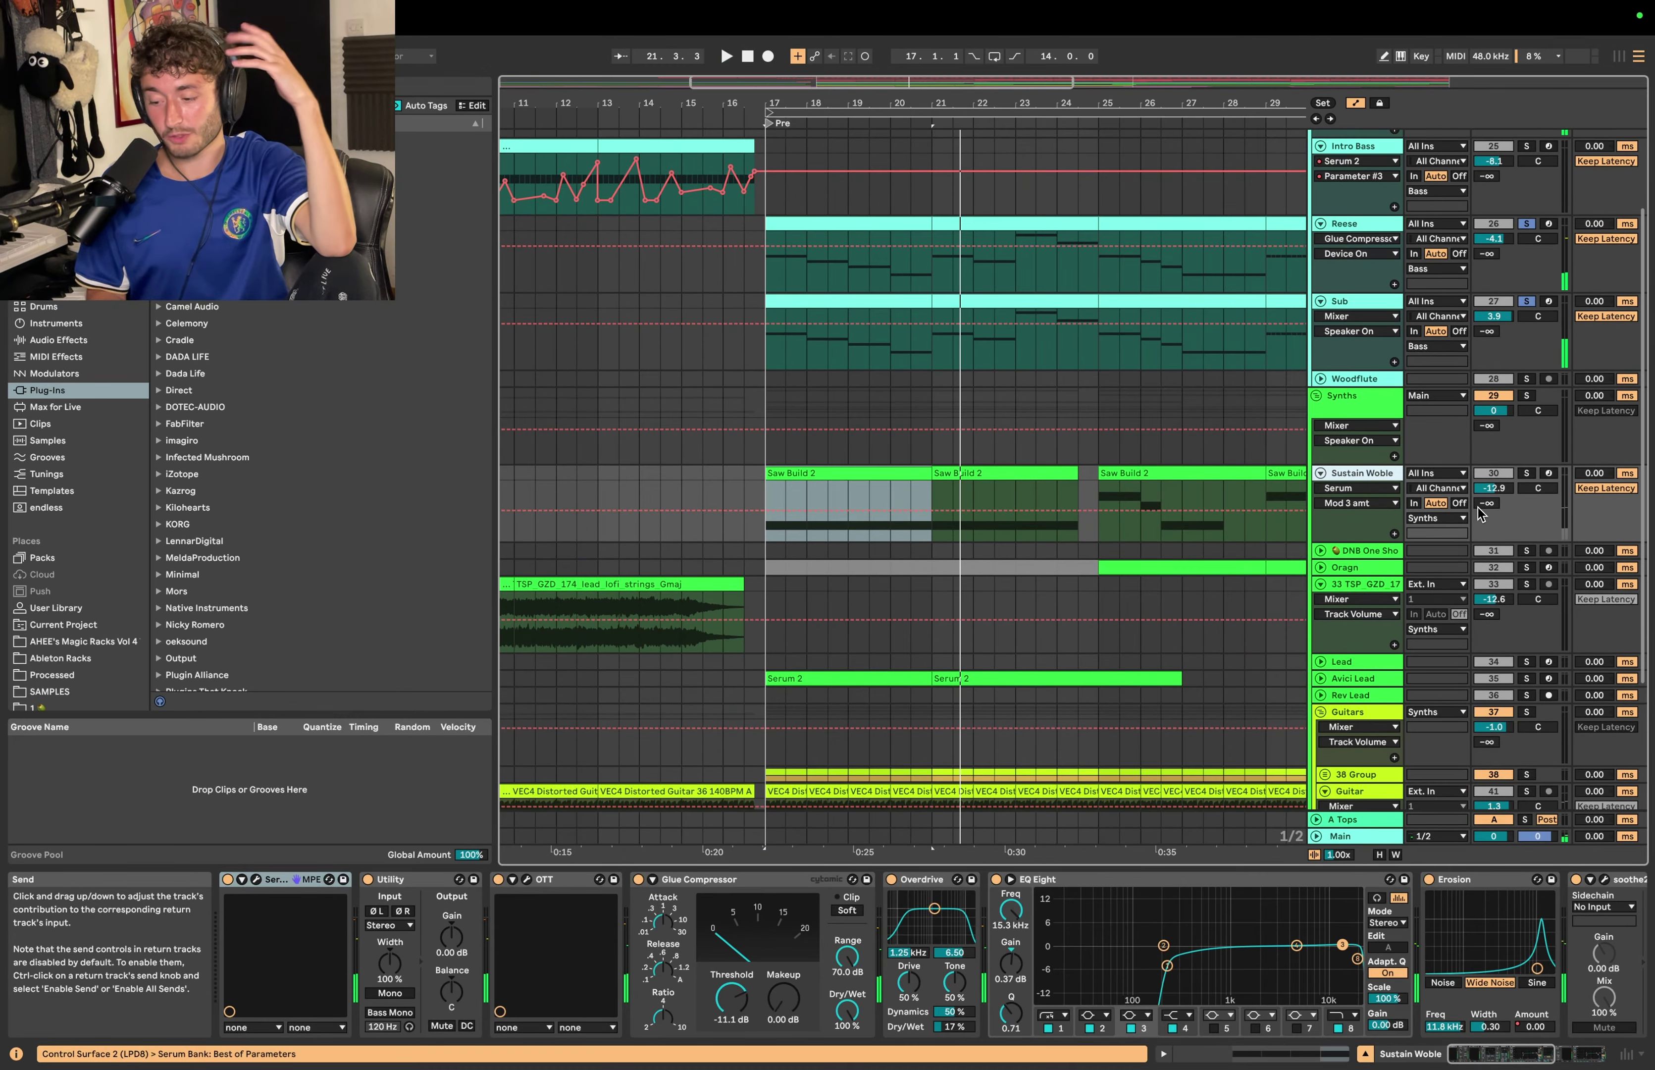
pyautogui.click(1527, 472)
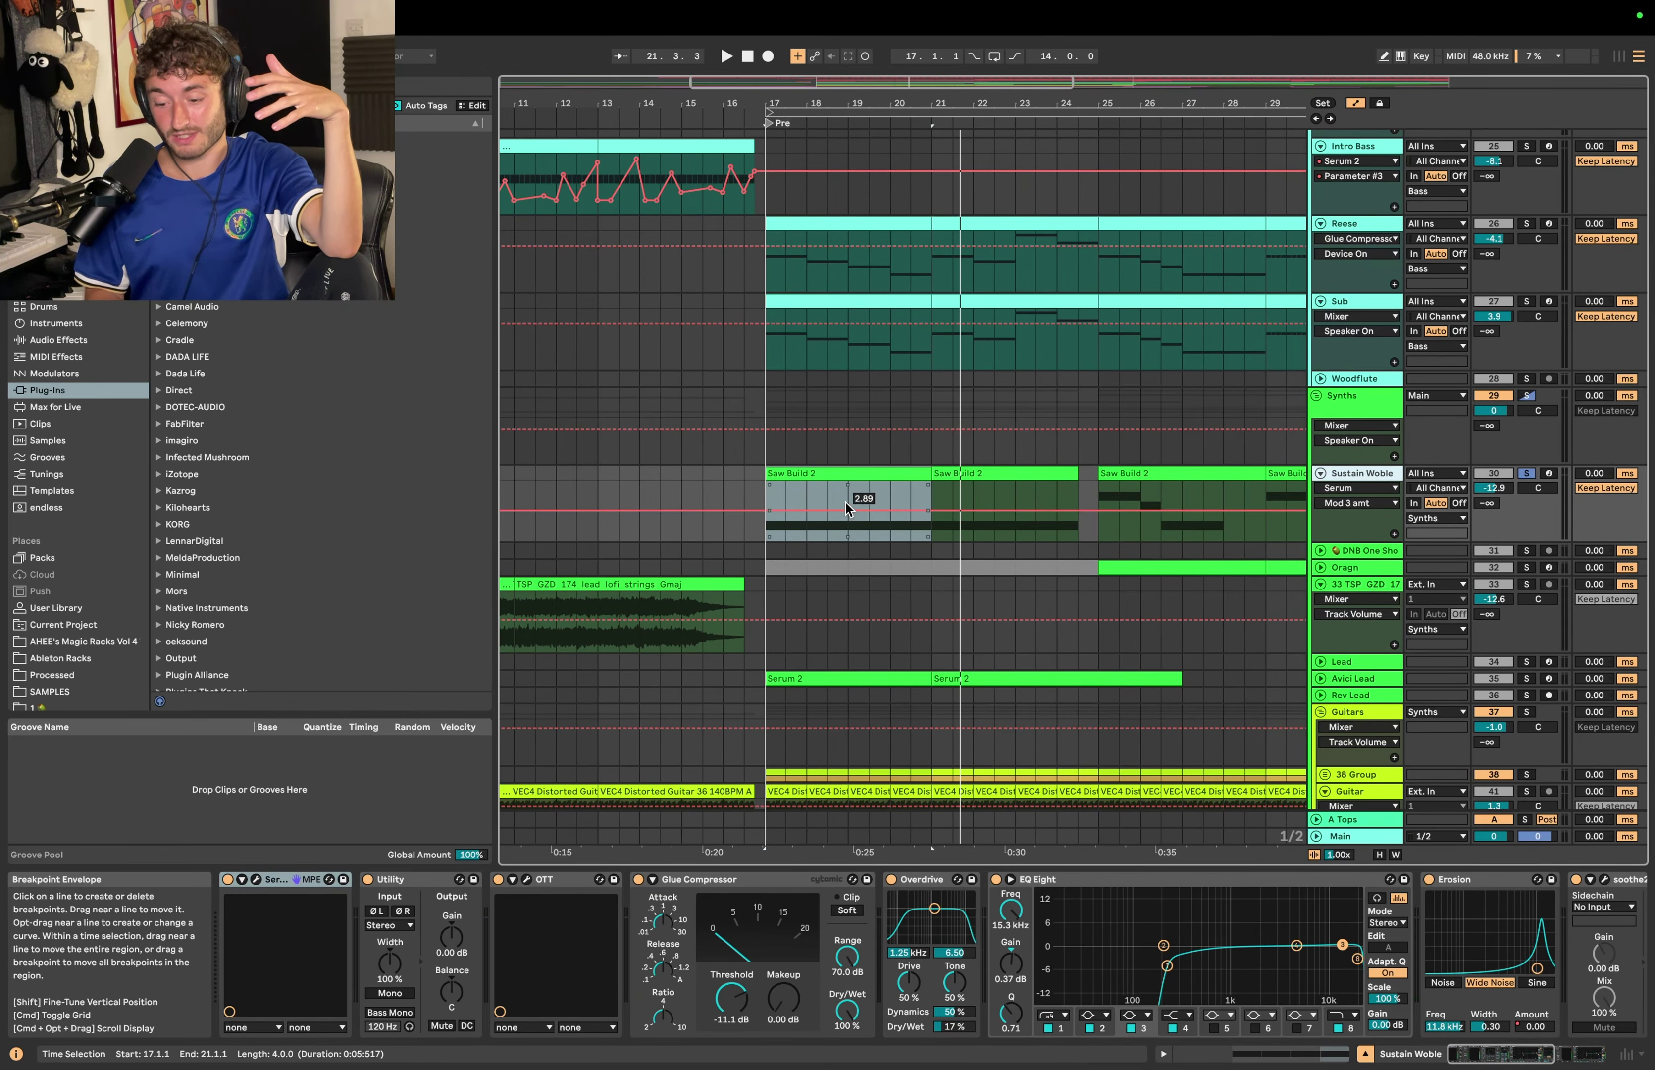
pyautogui.click(831, 473)
pyautogui.press('space')
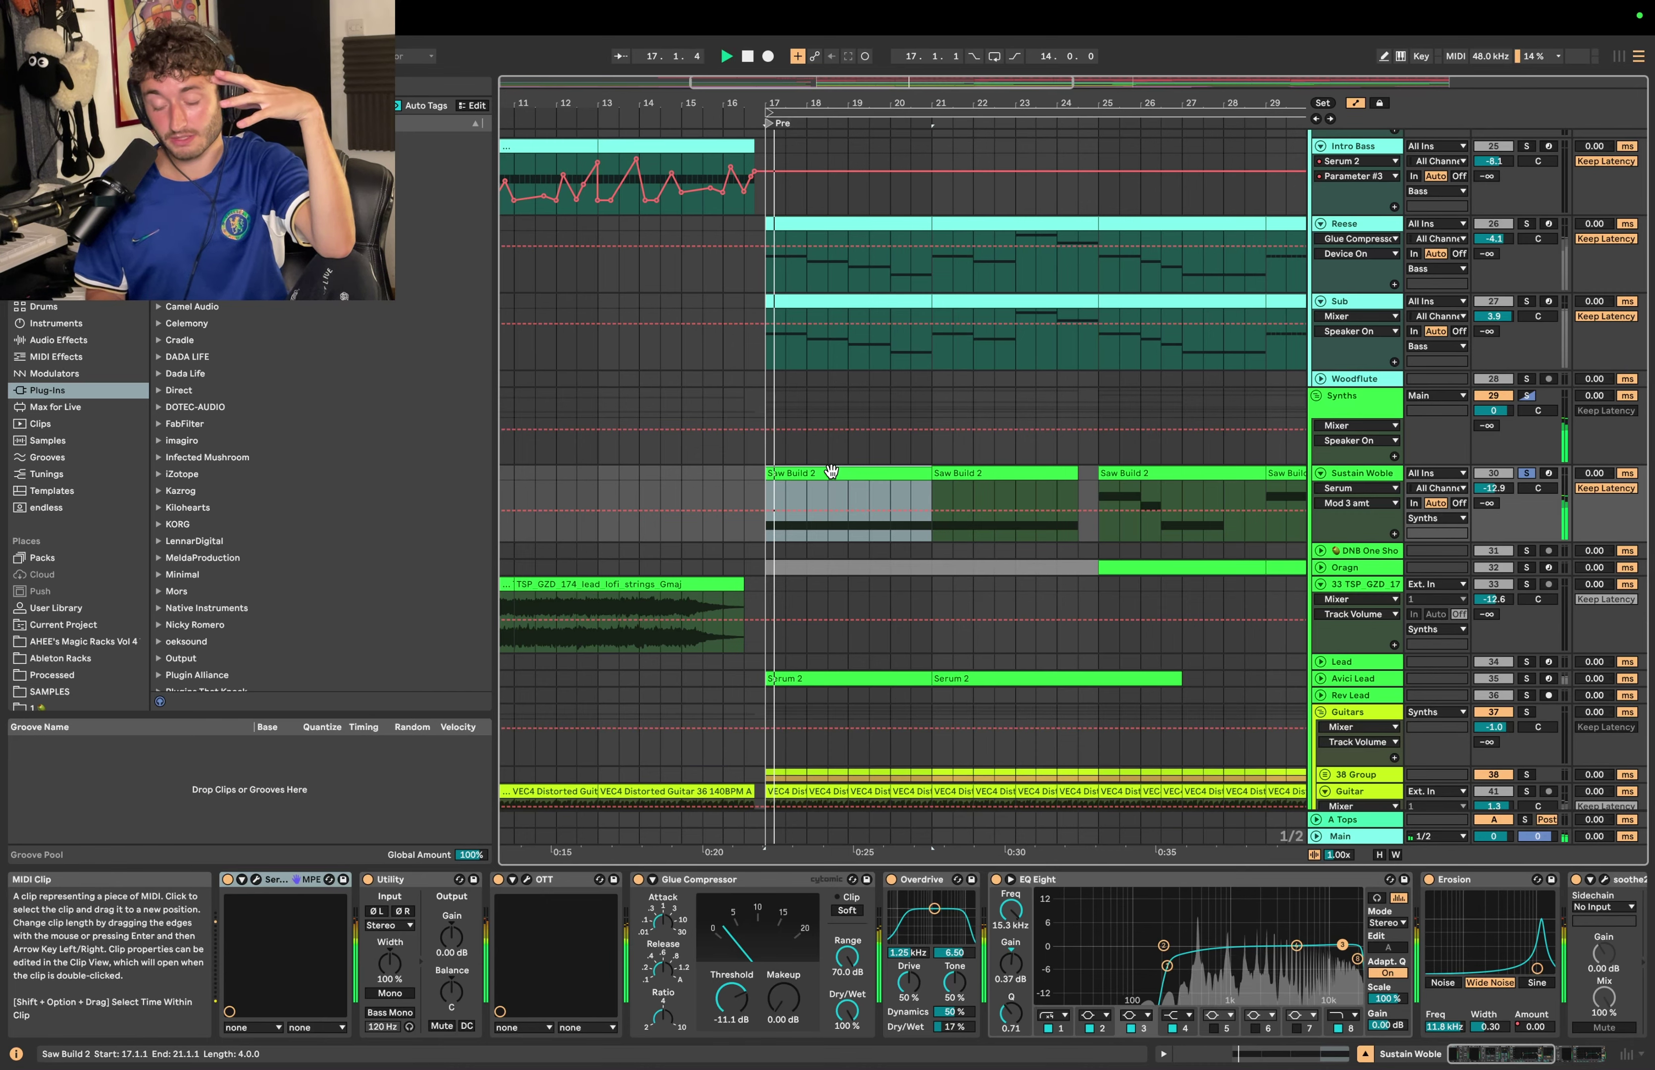
# Step: Open Serum on the Sustain Woble track and audition the sound while viewing its oscillators and modulation matrix
pyautogui.click(256, 879)
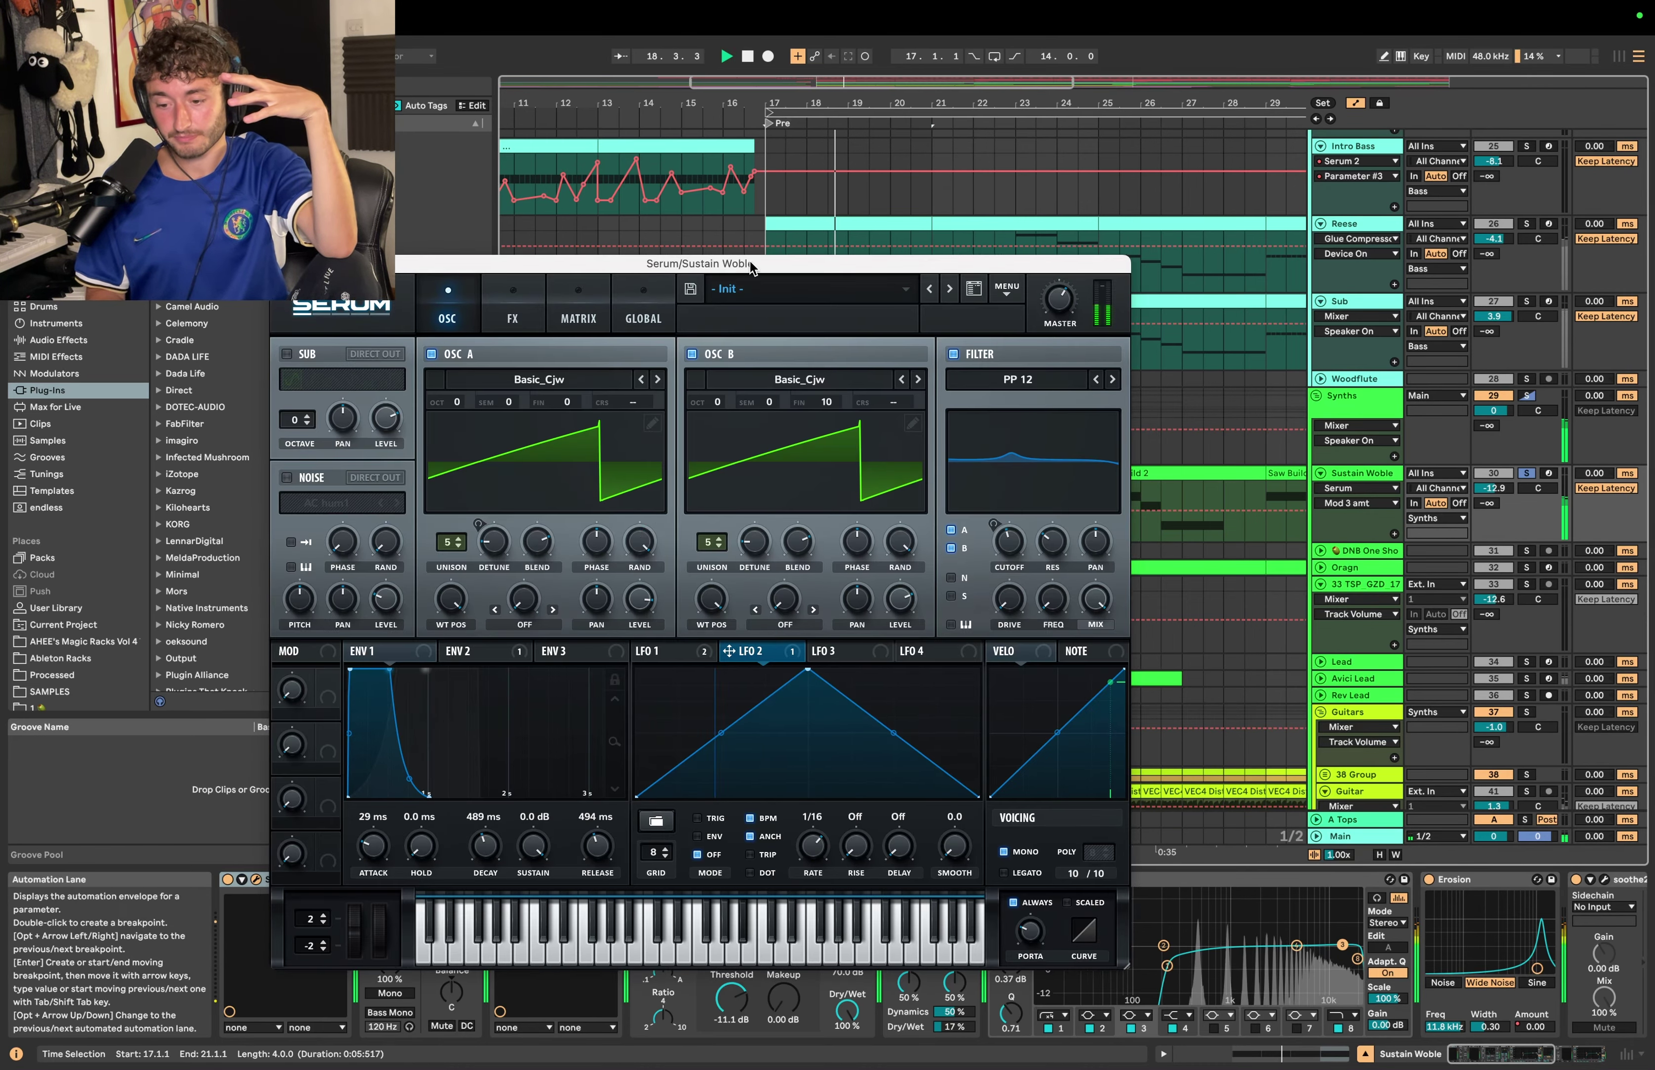
pyautogui.moveTo(750, 262); pyautogui.dragTo(1139, 204)
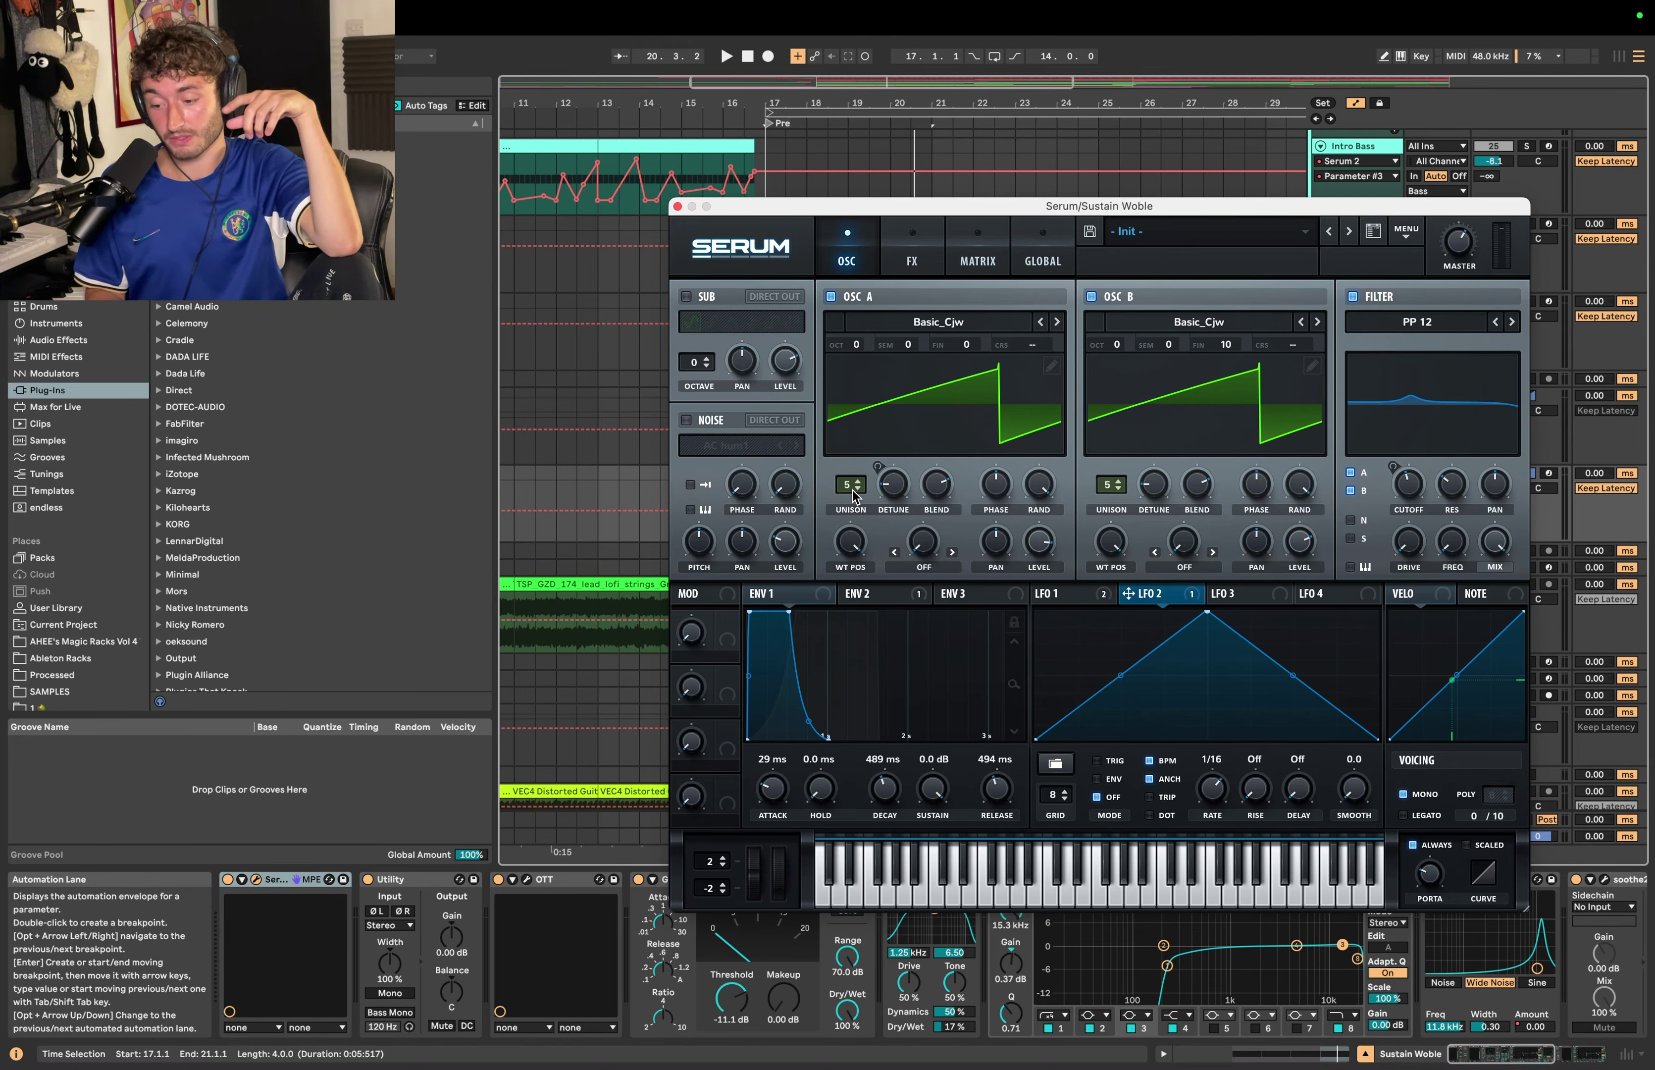
pyautogui.click(977, 251)
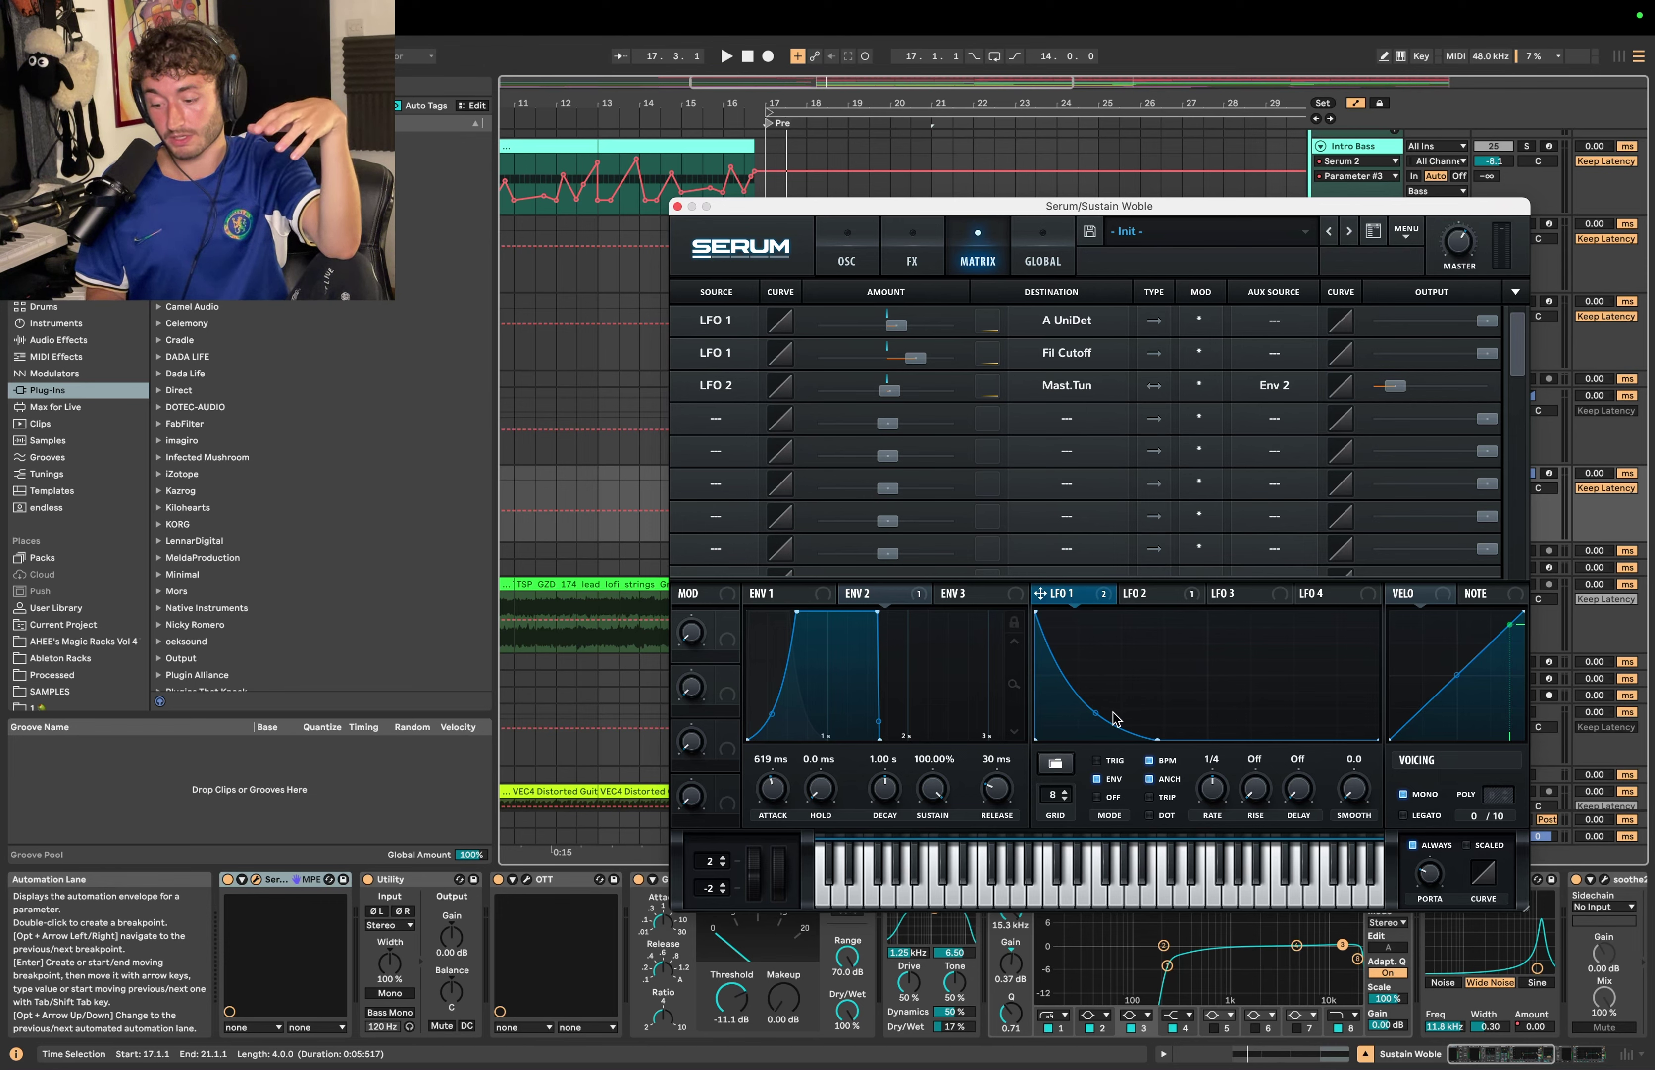
pyautogui.press('space')
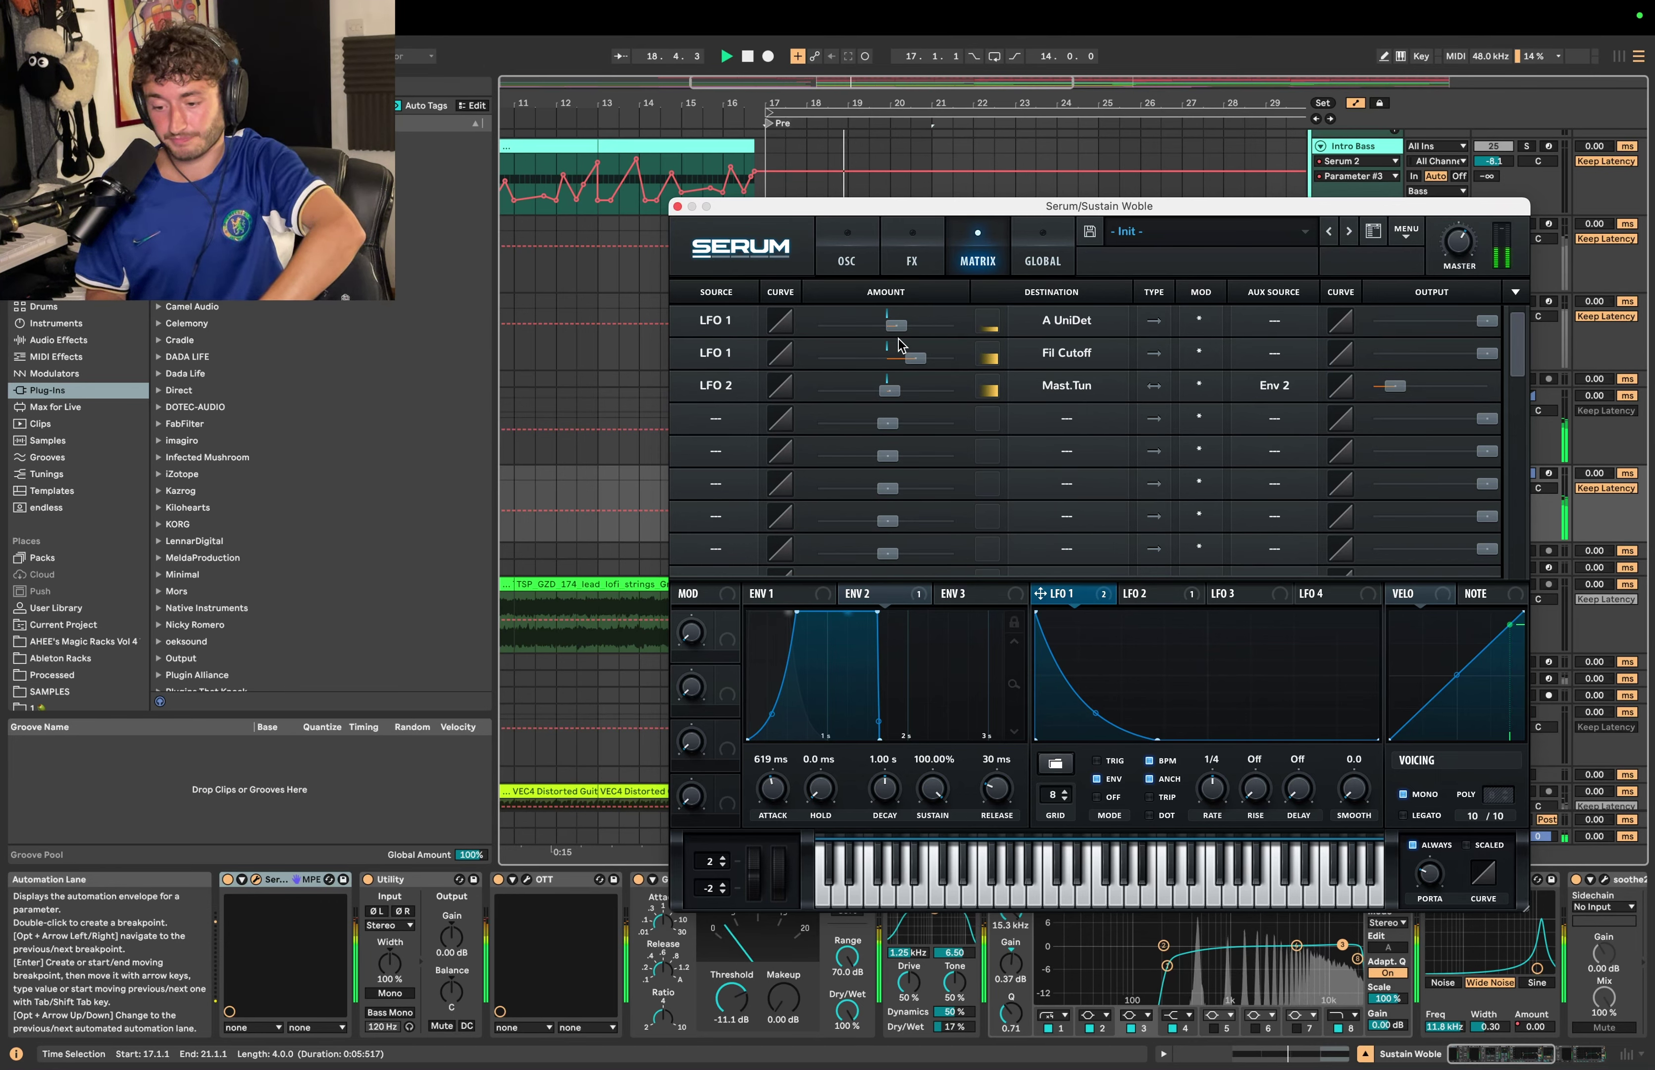
pyautogui.press('space')
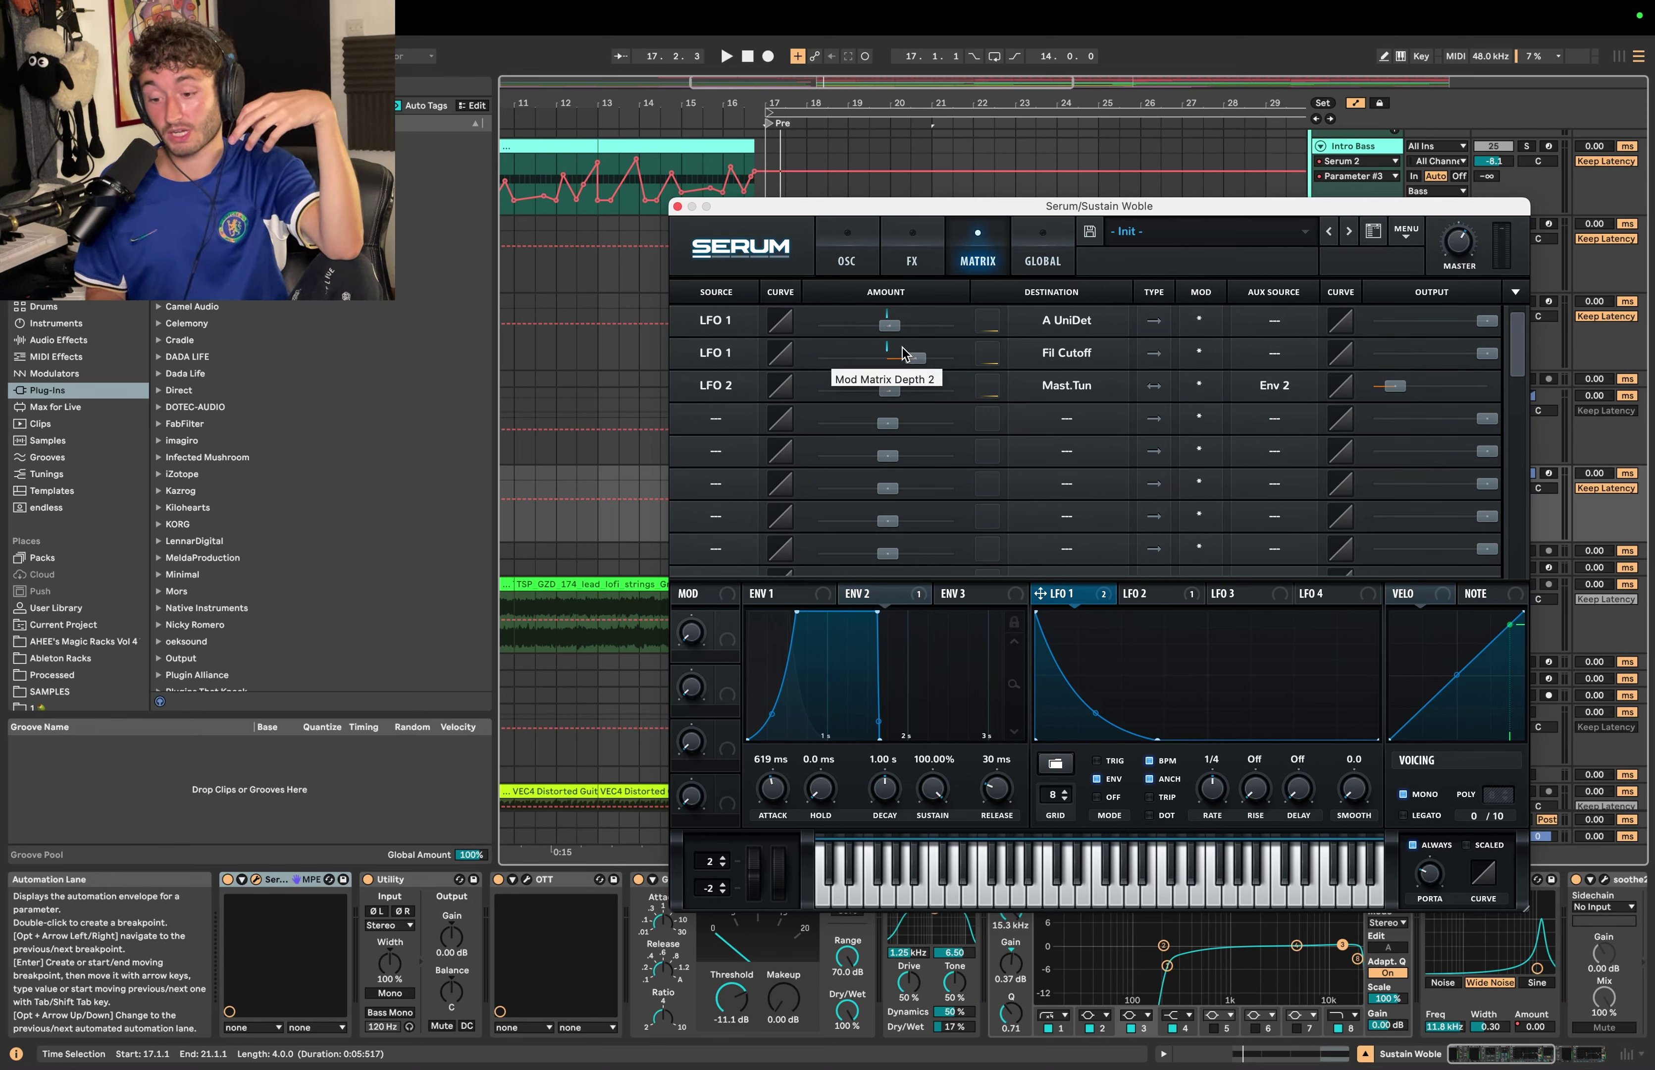
# Step: Play the Sustain Woble with Serum's oscillator and filter page in view, then check its effects page
pyautogui.click(847, 261)
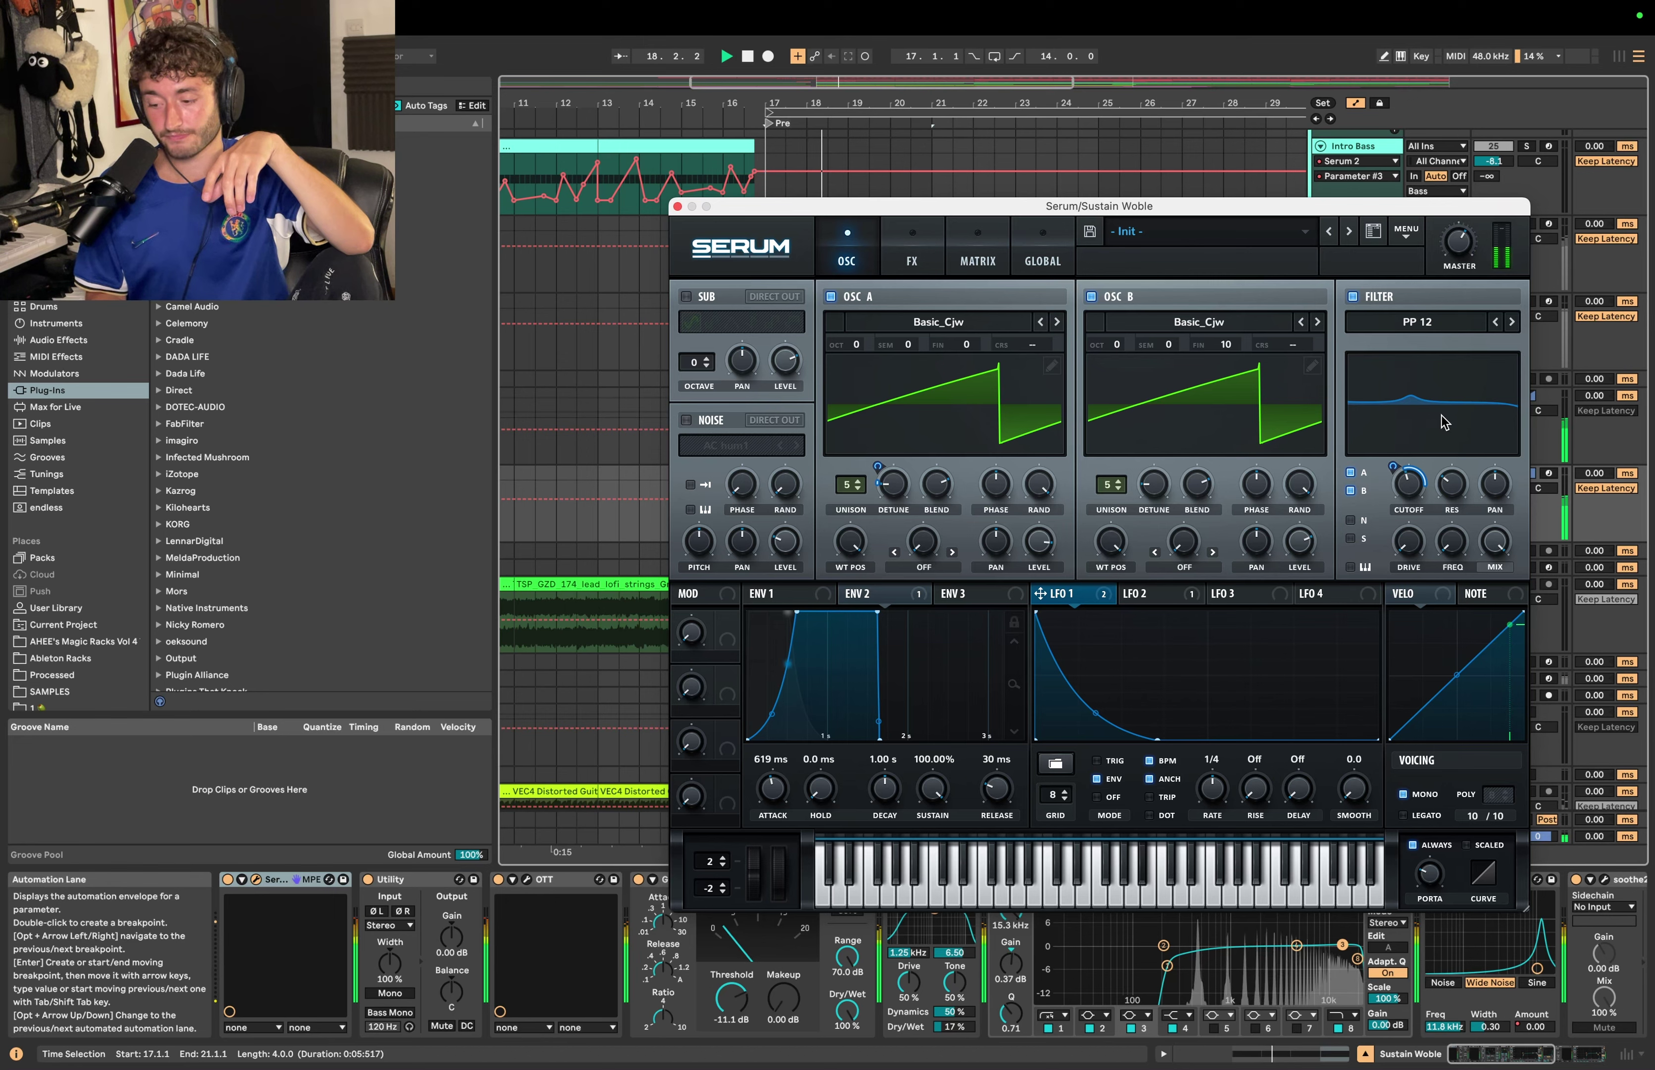
pyautogui.press('space')
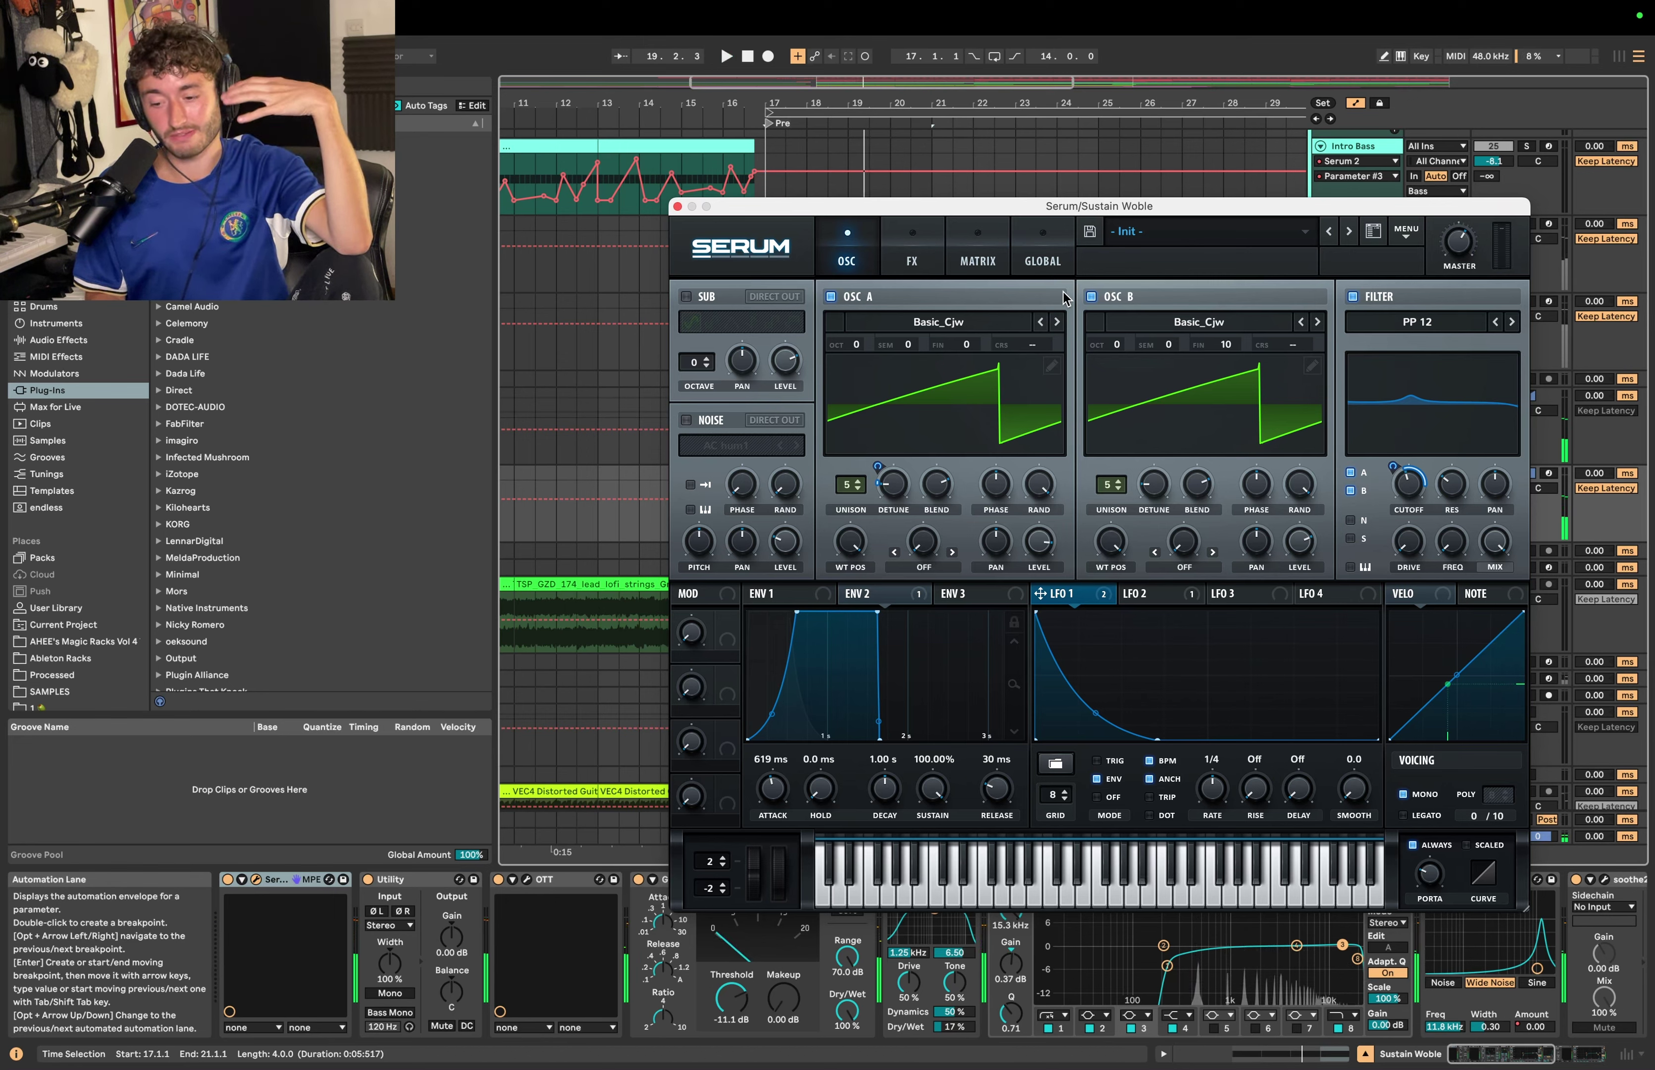
pyautogui.click(925, 249)
# Step: Audition LFO 2's master tuning modulation in Serum's matrix with short playbacks, and close the synth
pyautogui.click(977, 254)
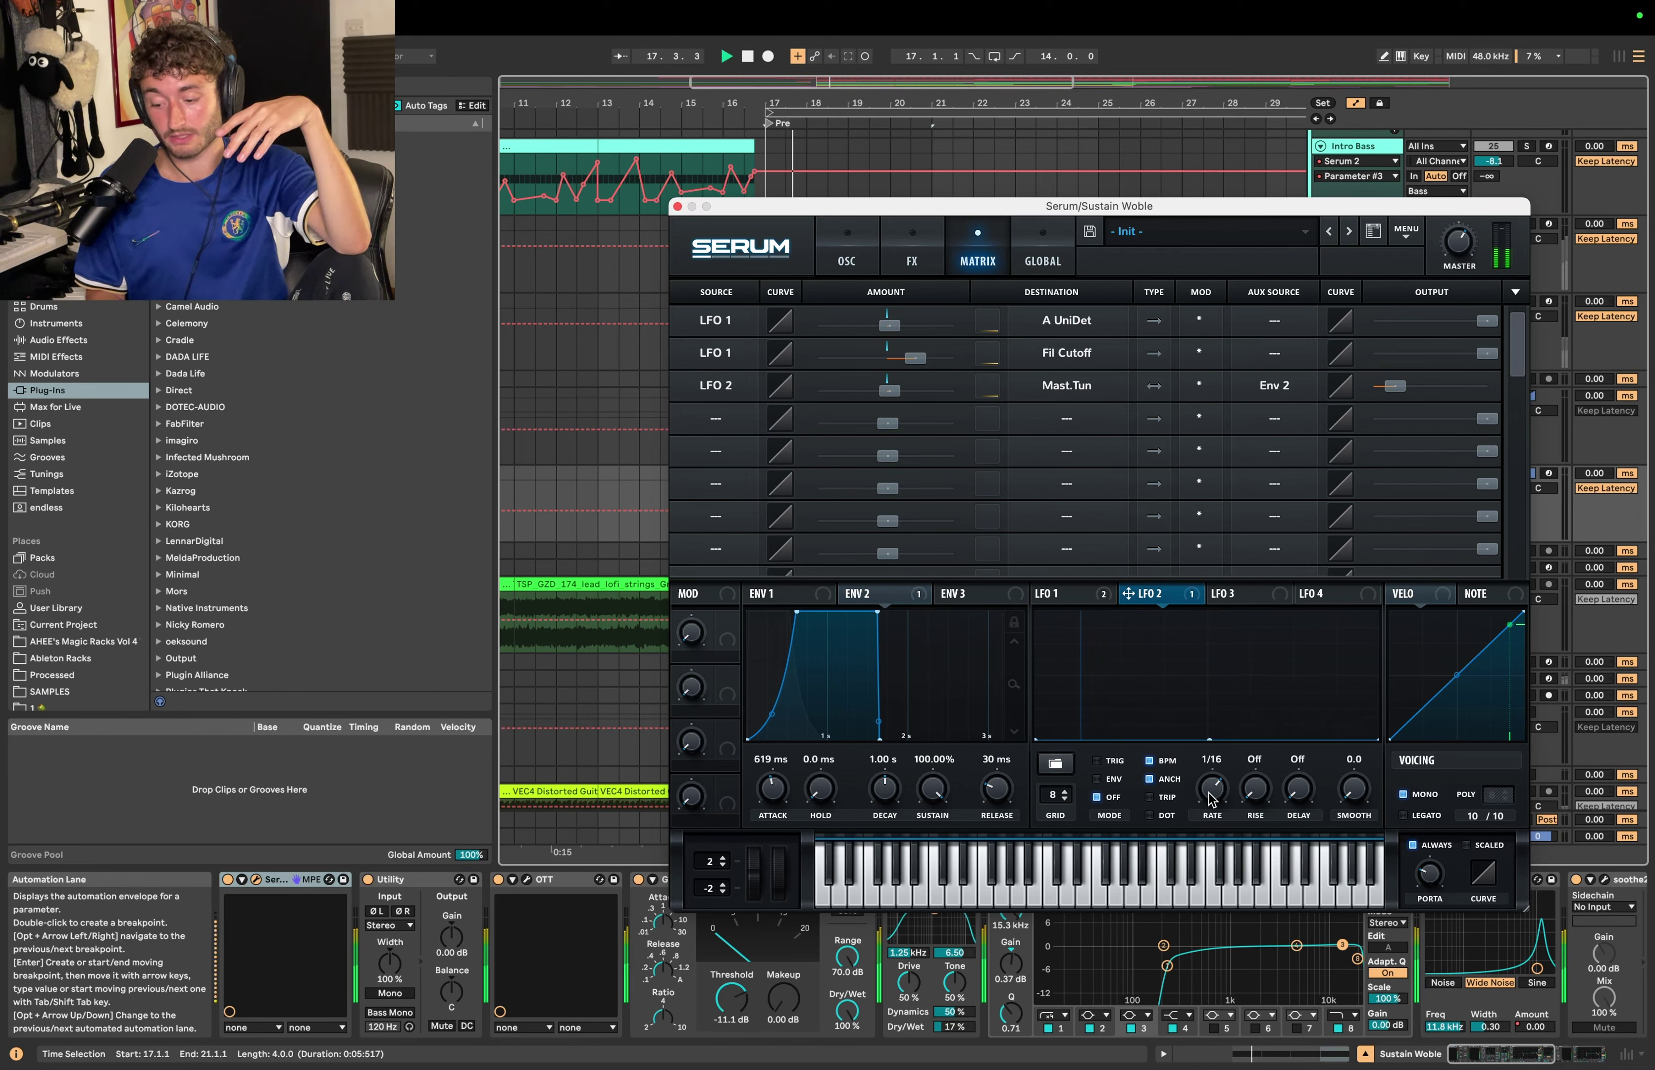
pyautogui.press('space')
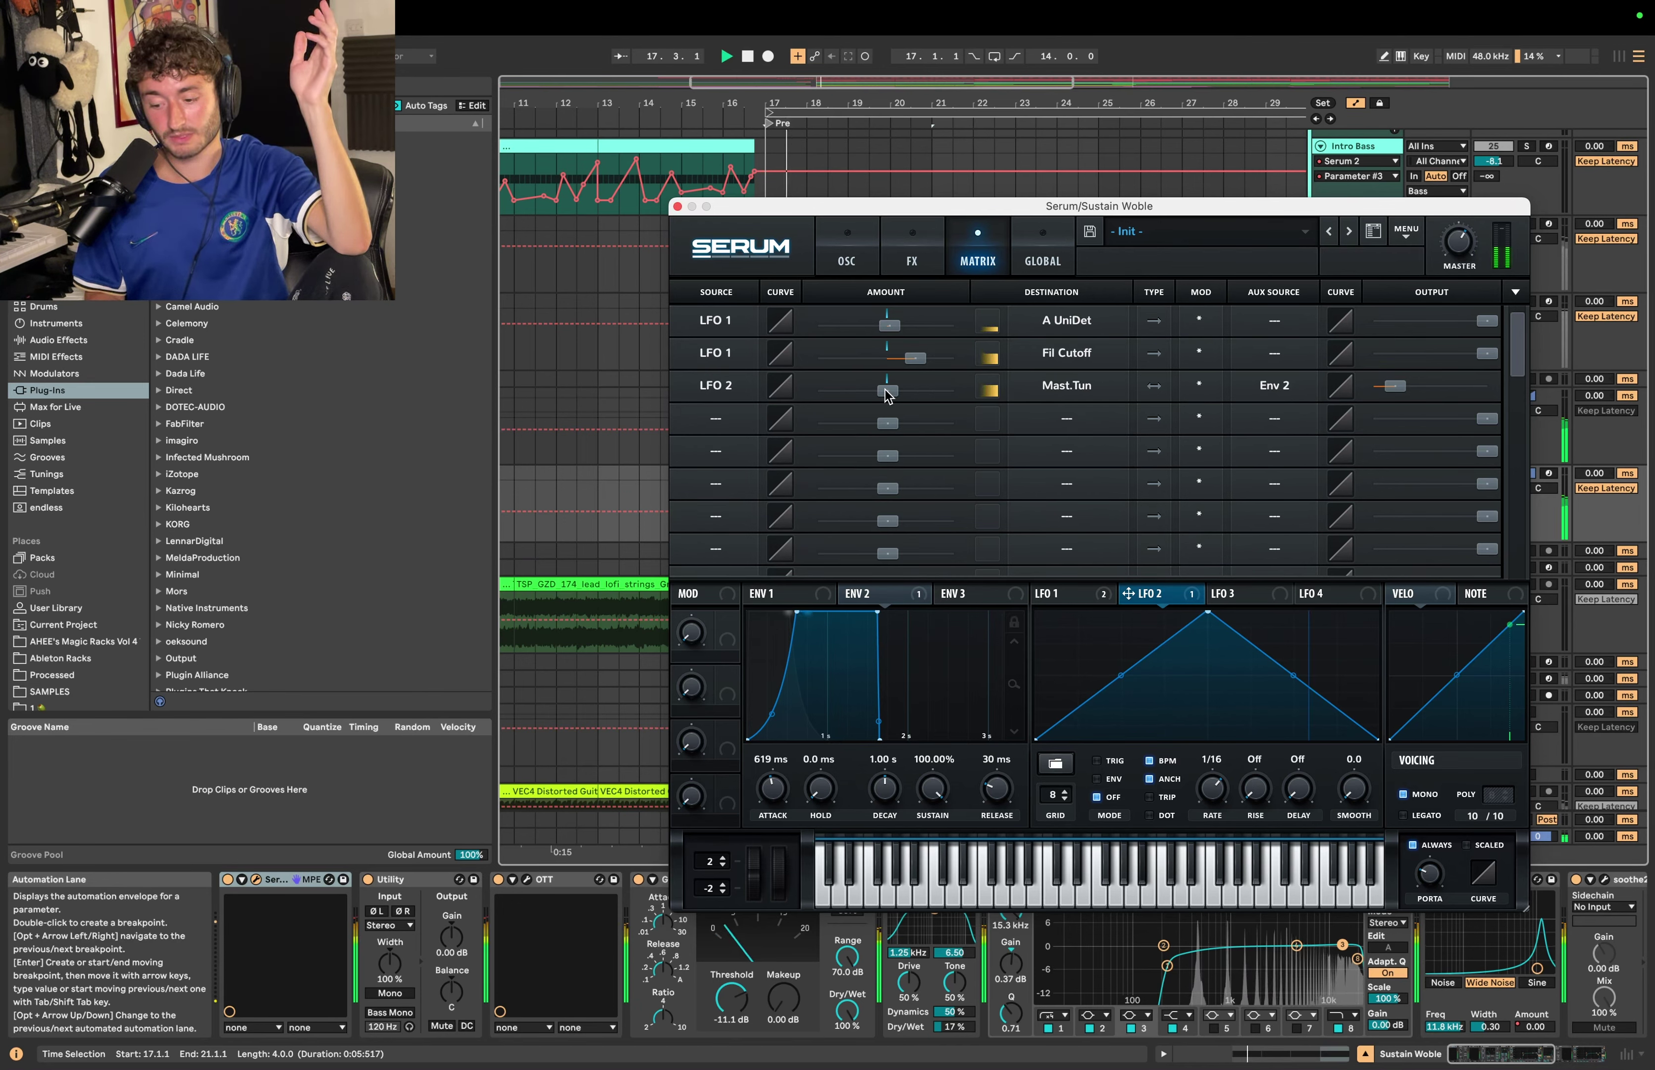
pyautogui.press('space')
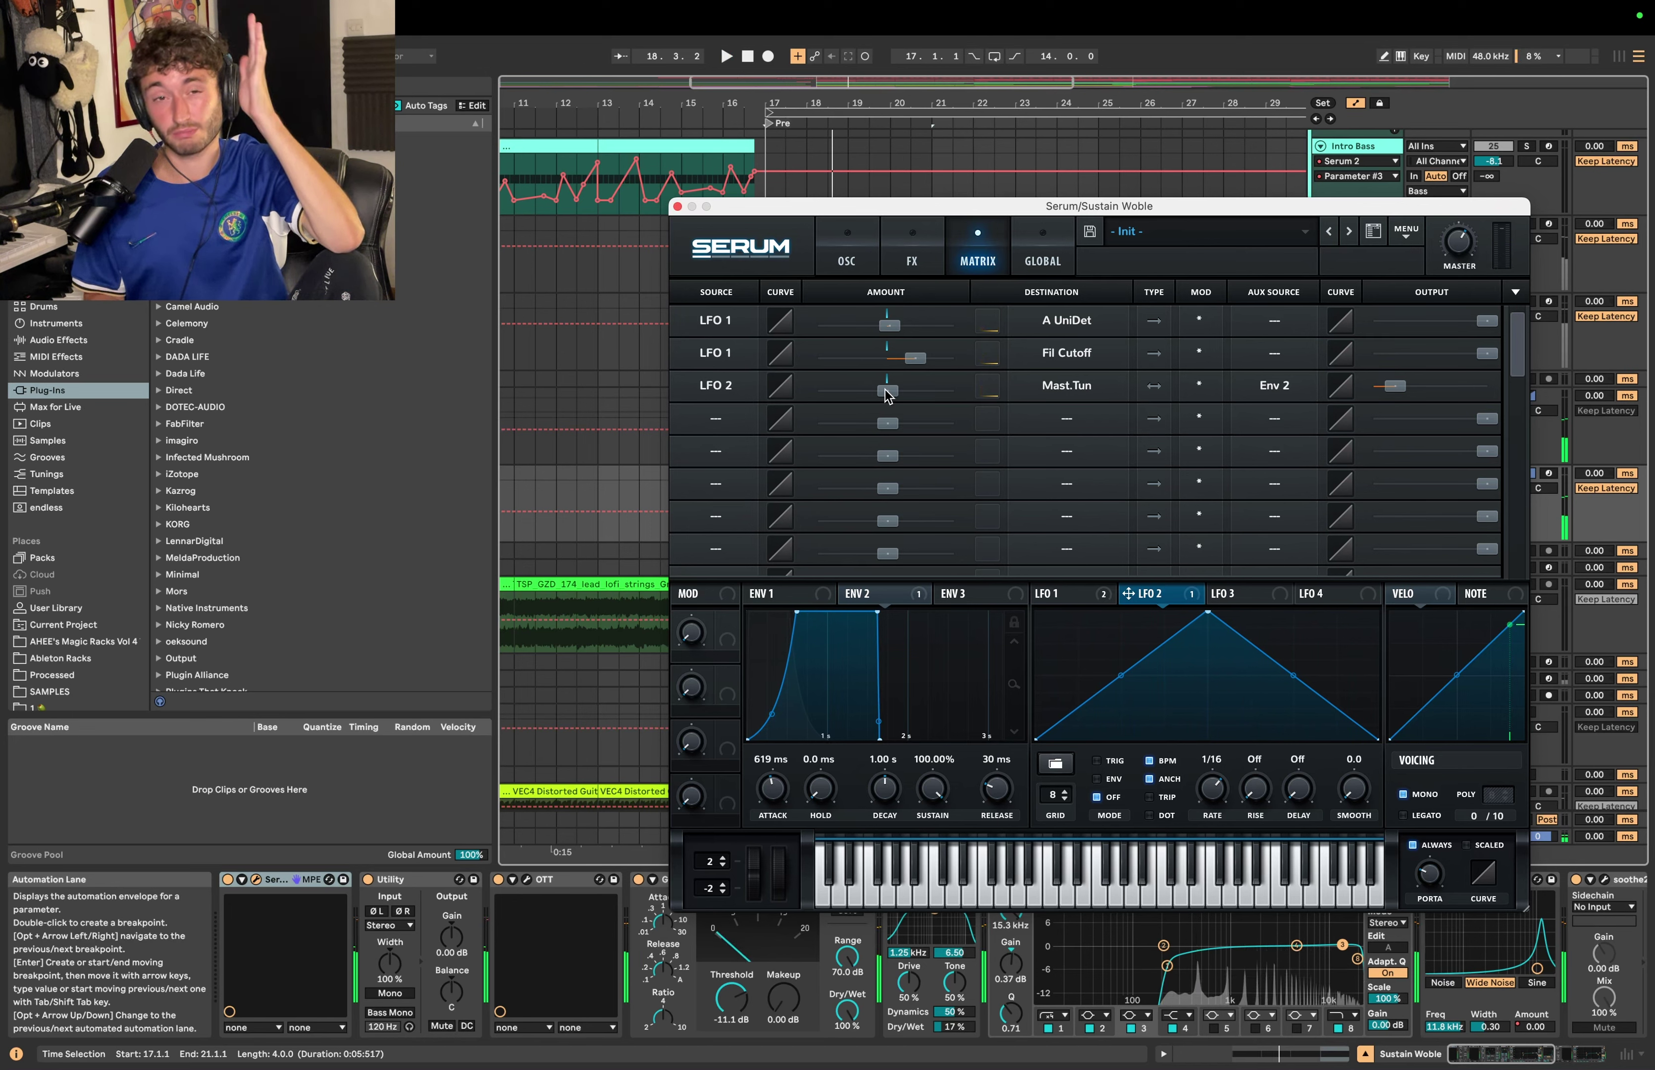
pyautogui.moveTo(885, 389)
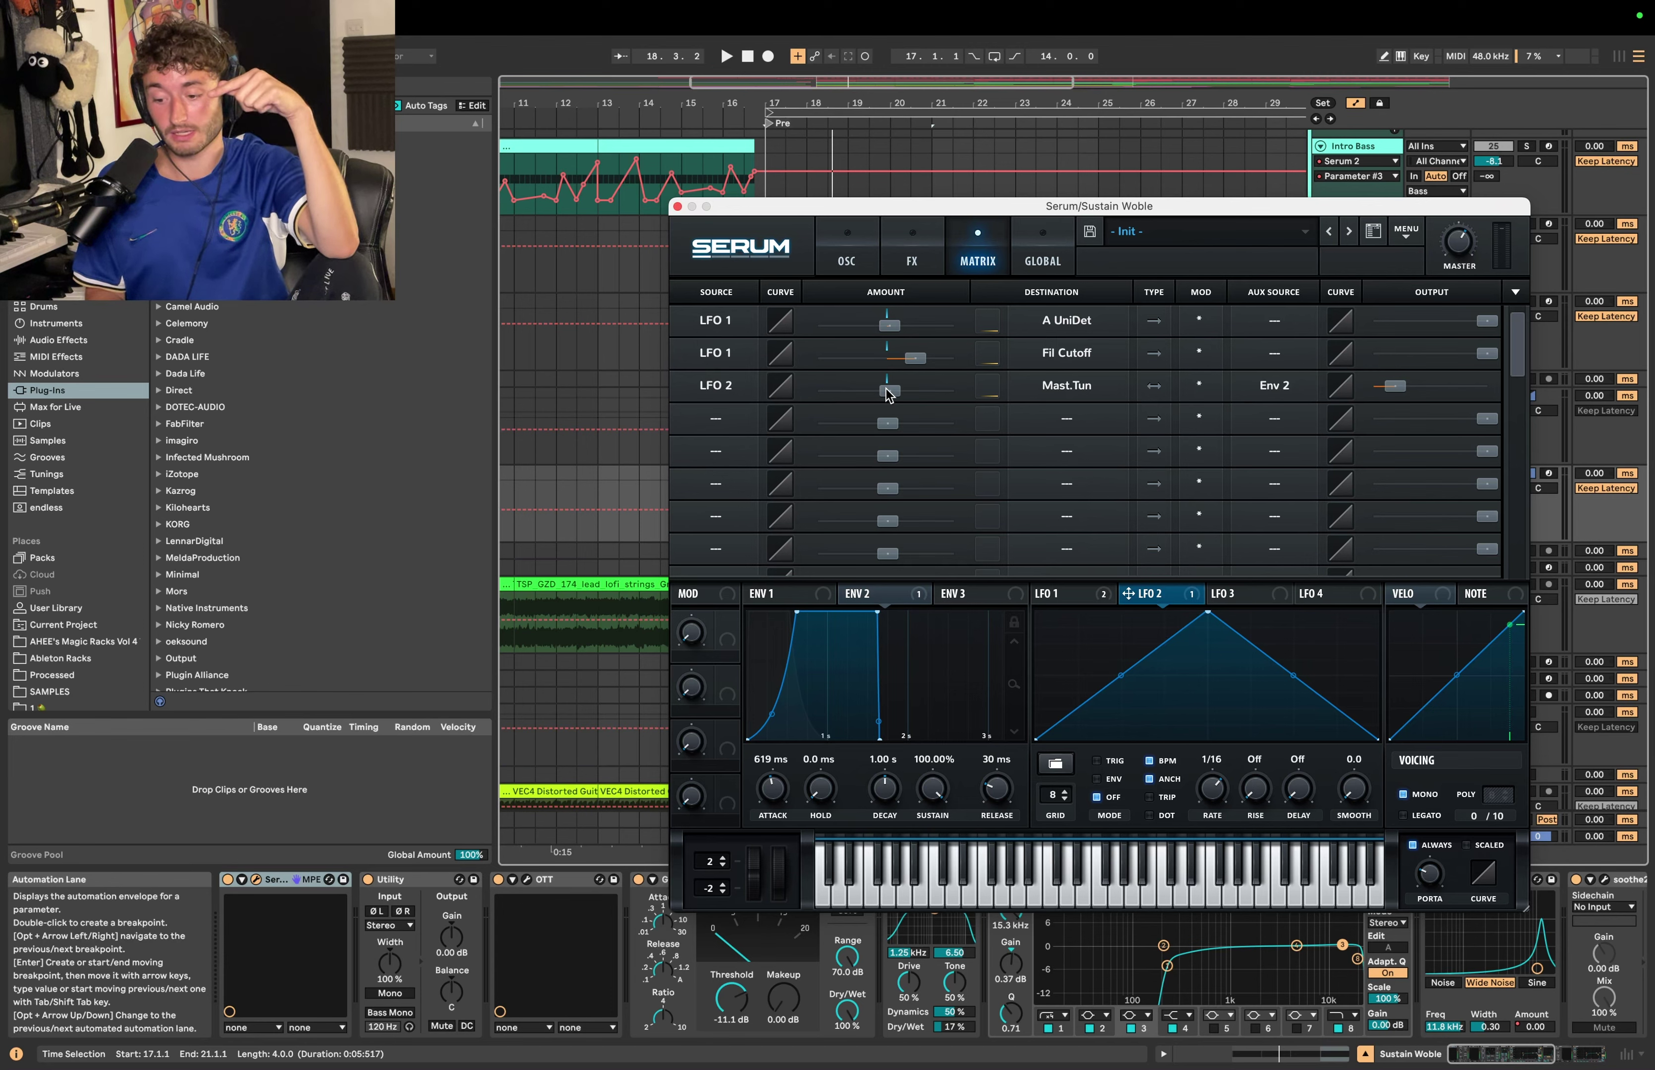
pyautogui.press('space')
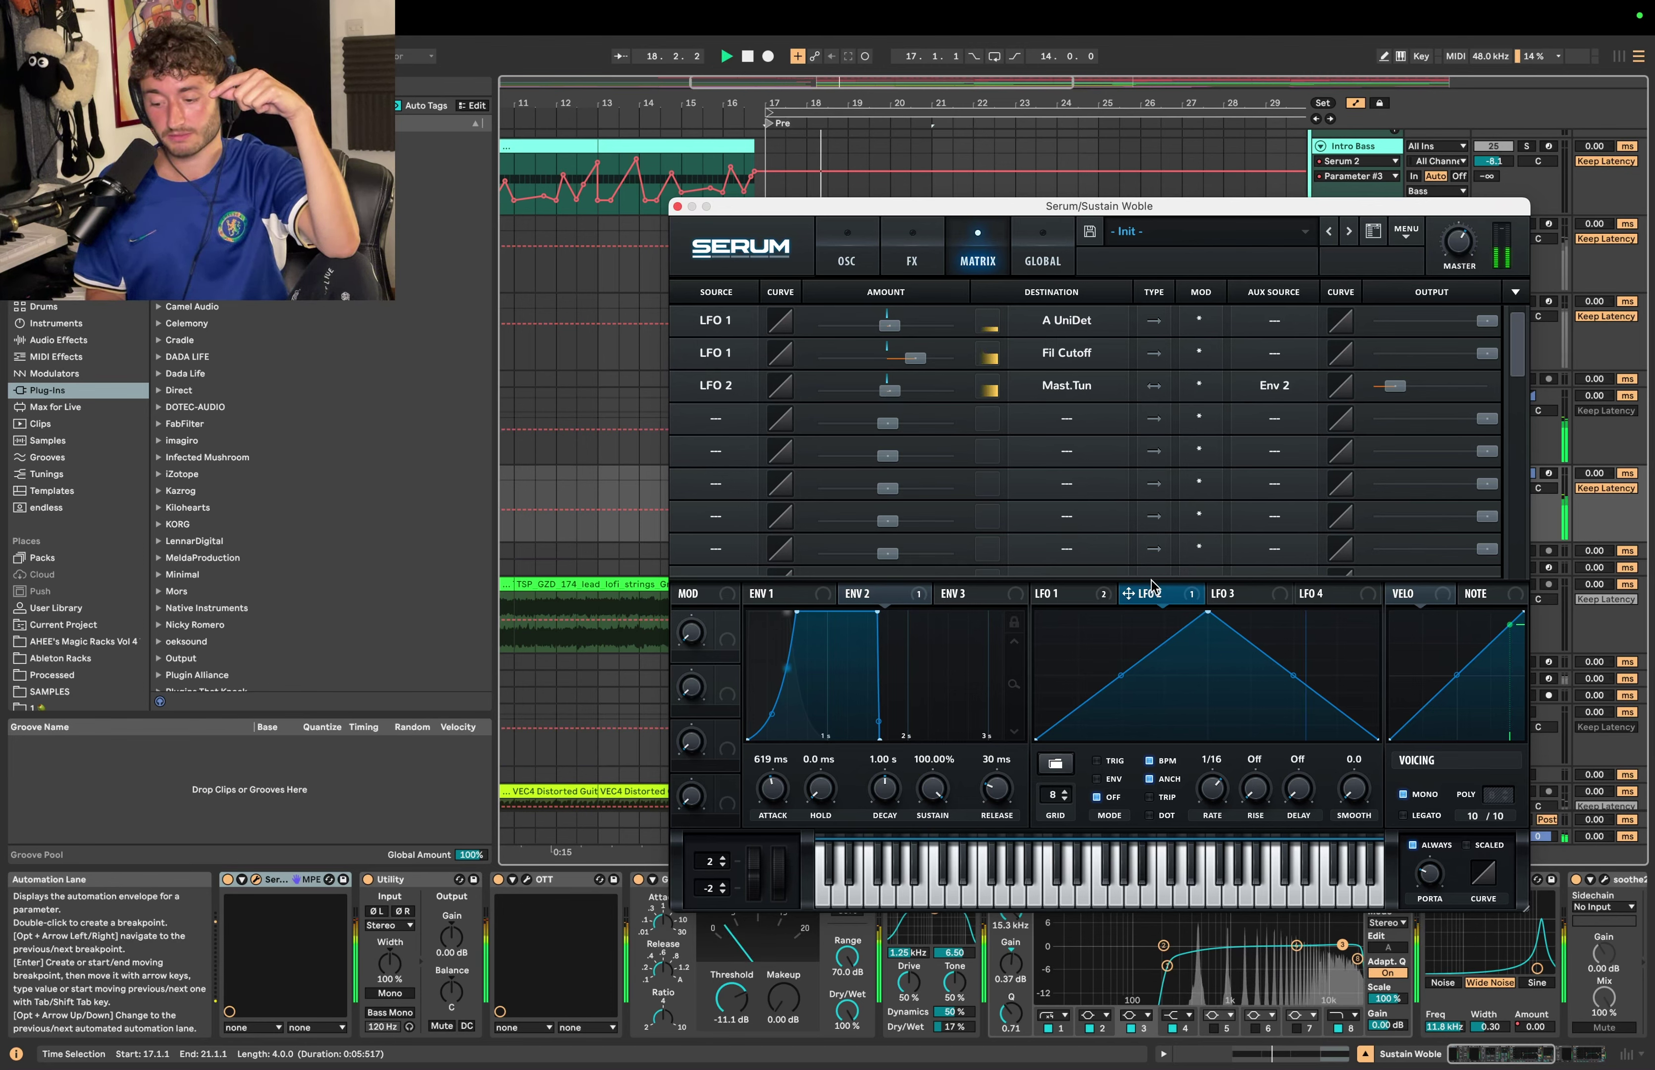
pyautogui.press('space')
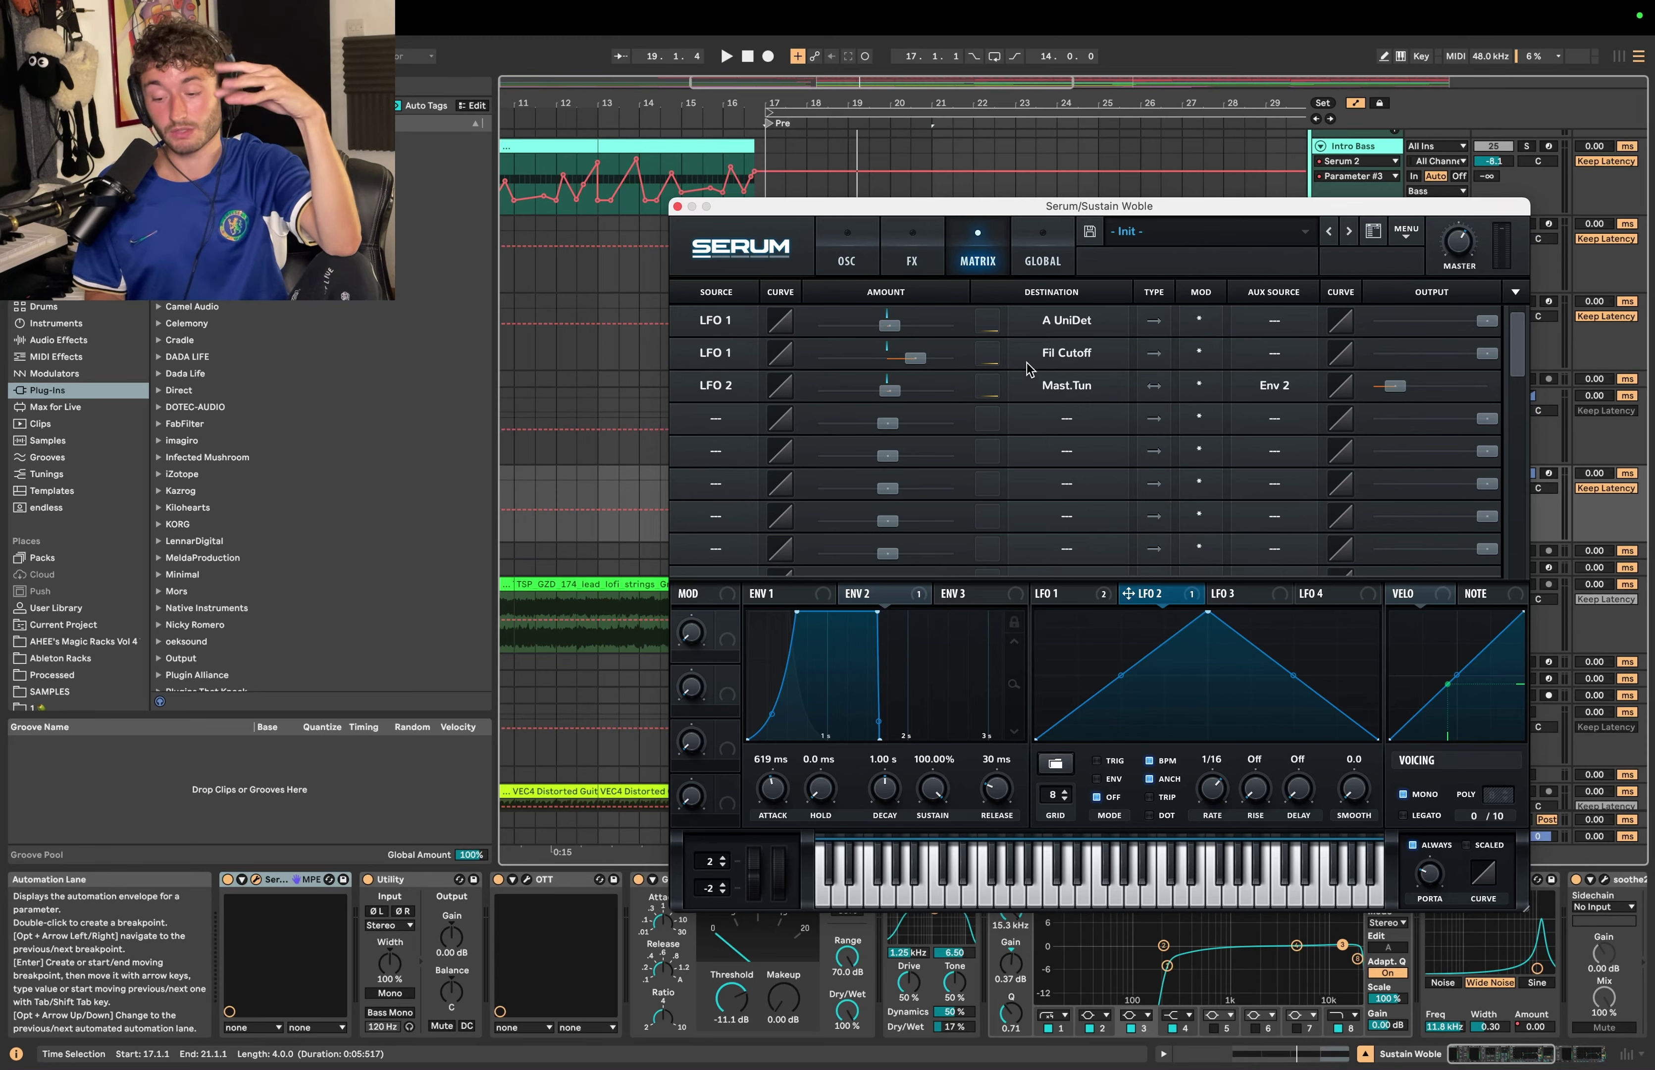
pyautogui.click(677, 207)
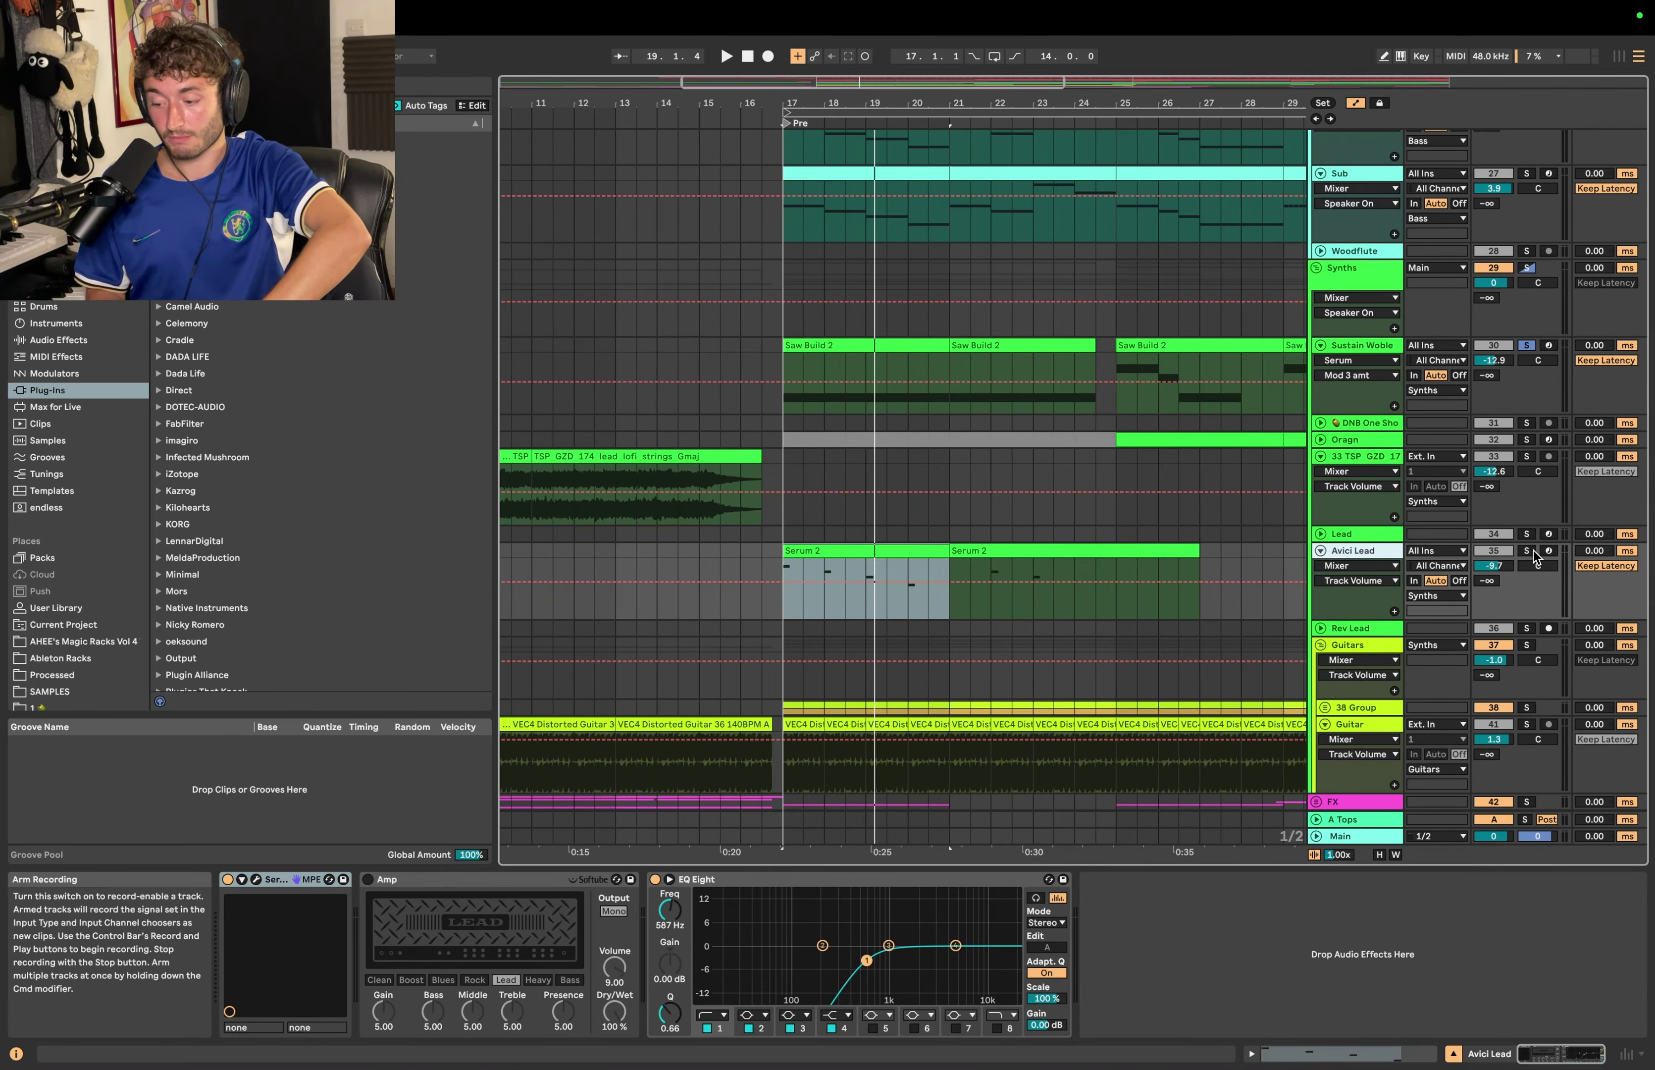
# Step: Solo the Avici Lead track and play its first Serum 2 clip from bar 17
pyautogui.click(828, 549)
pyautogui.press('space')
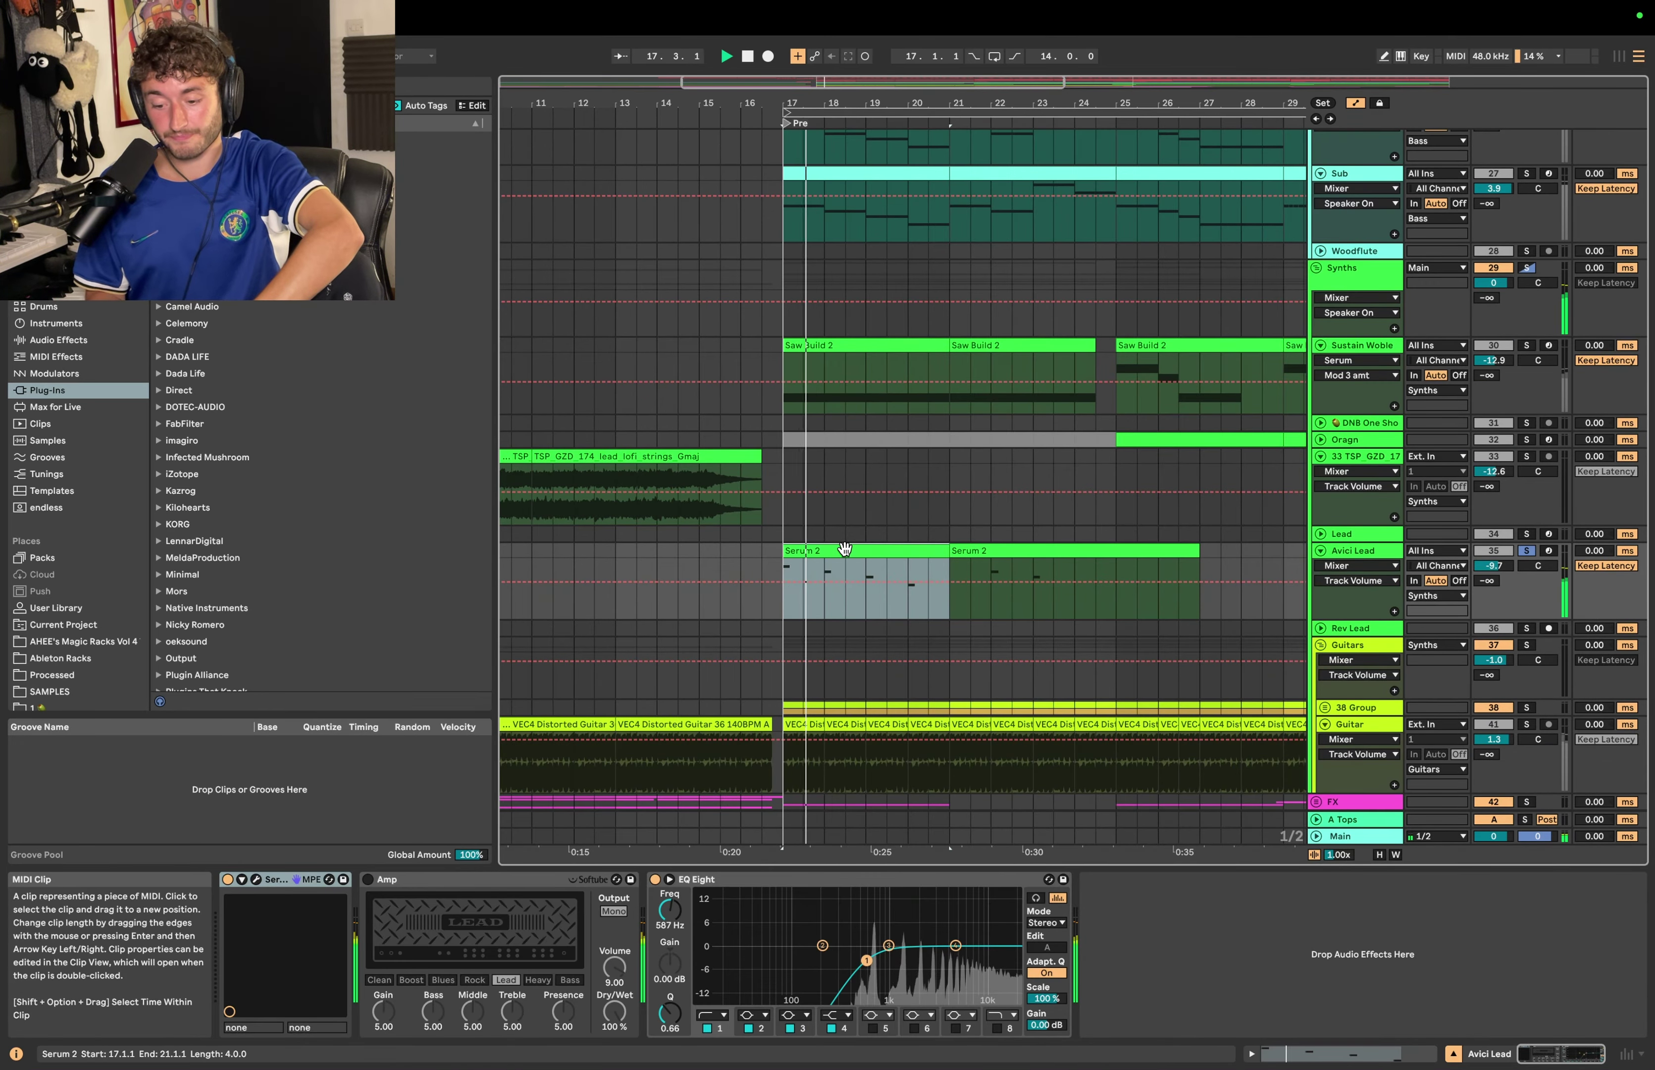
# Step: Open the first Serum 2 clip of the Avici Lead in the note editor and play it through its melody
pyautogui.doubleClick(845, 549)
pyautogui.scroll(-2, 894, 724)
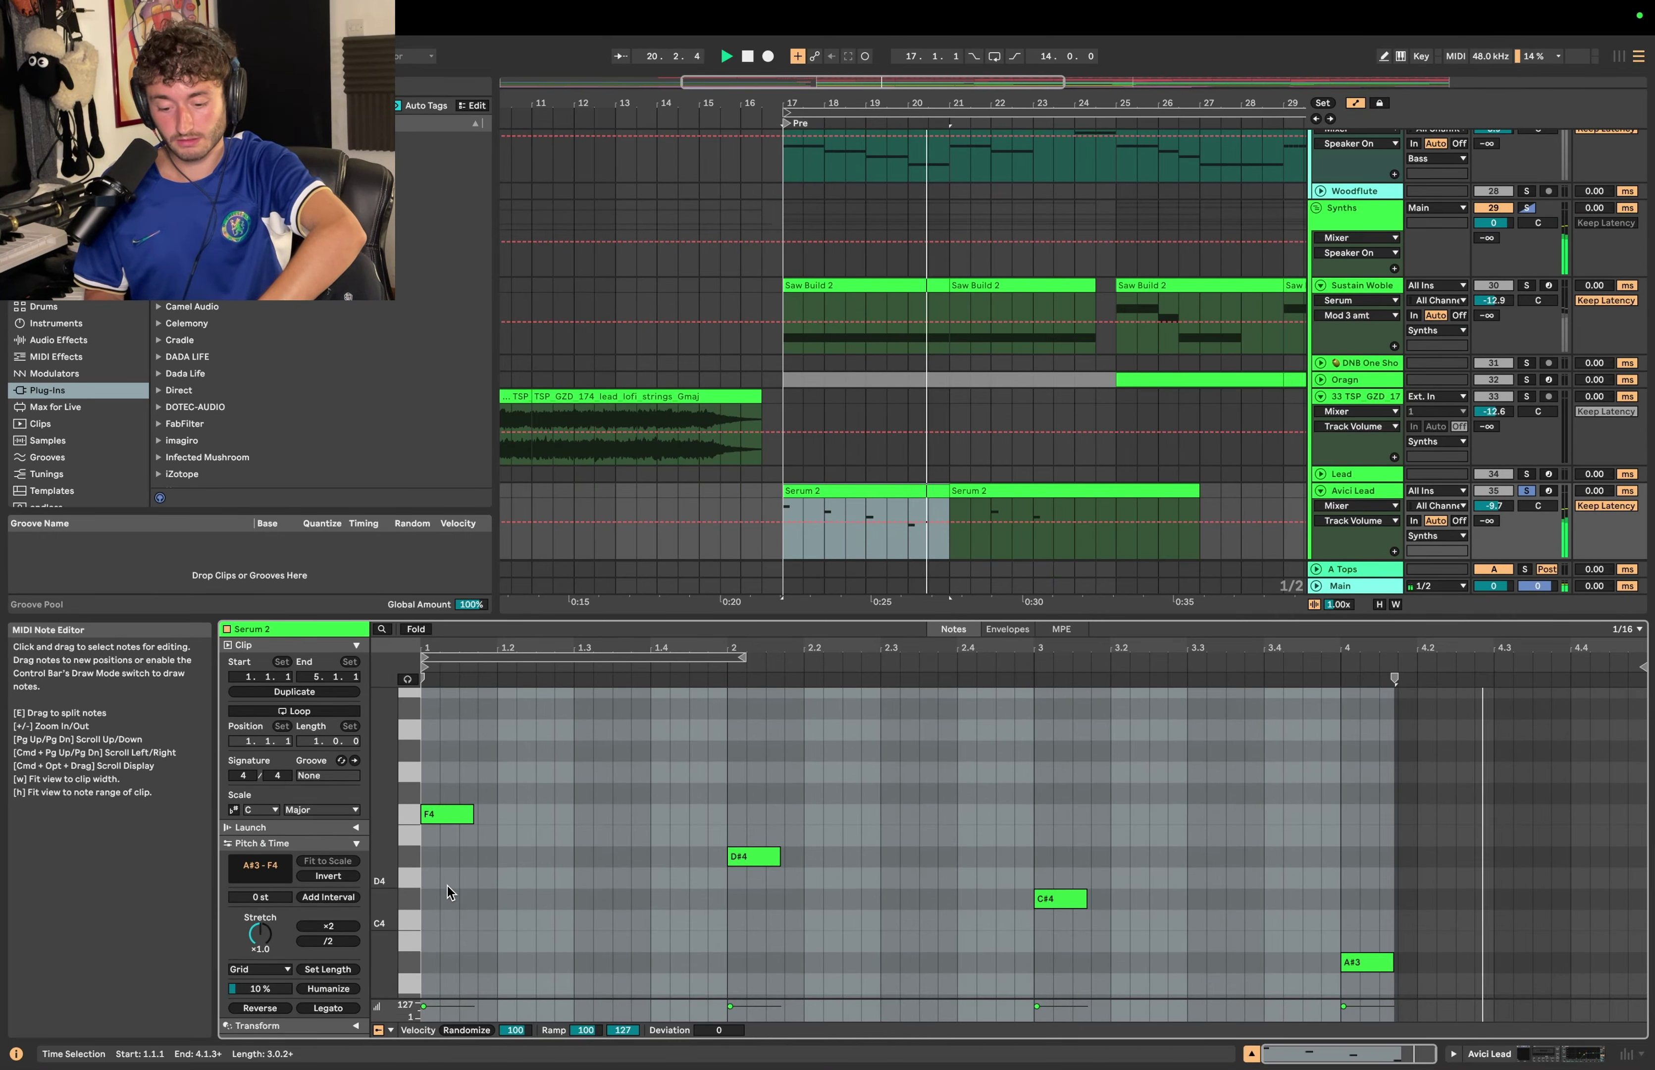
pyautogui.press('space')
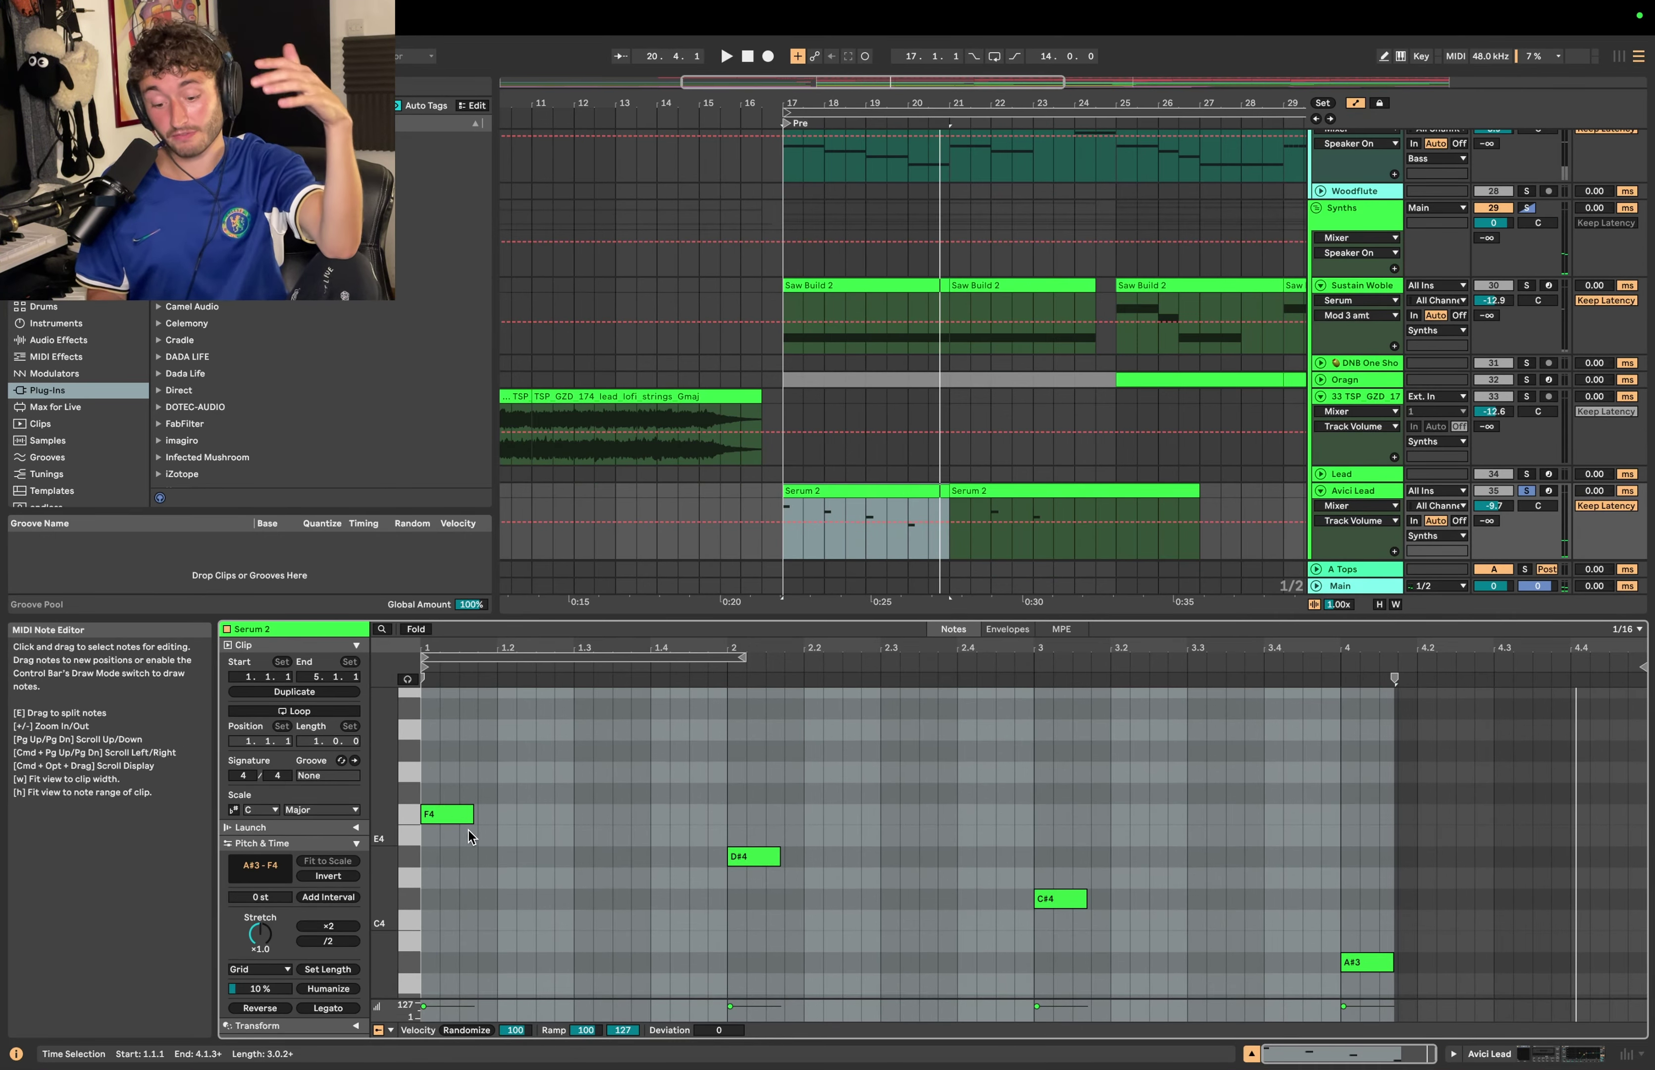
# Step: Solo the Sub alongside the Avici Lead and play both from the lead's first clip at bar 17
pyautogui.scroll(2, 1236, 198)
pyautogui.click(1237, 198)
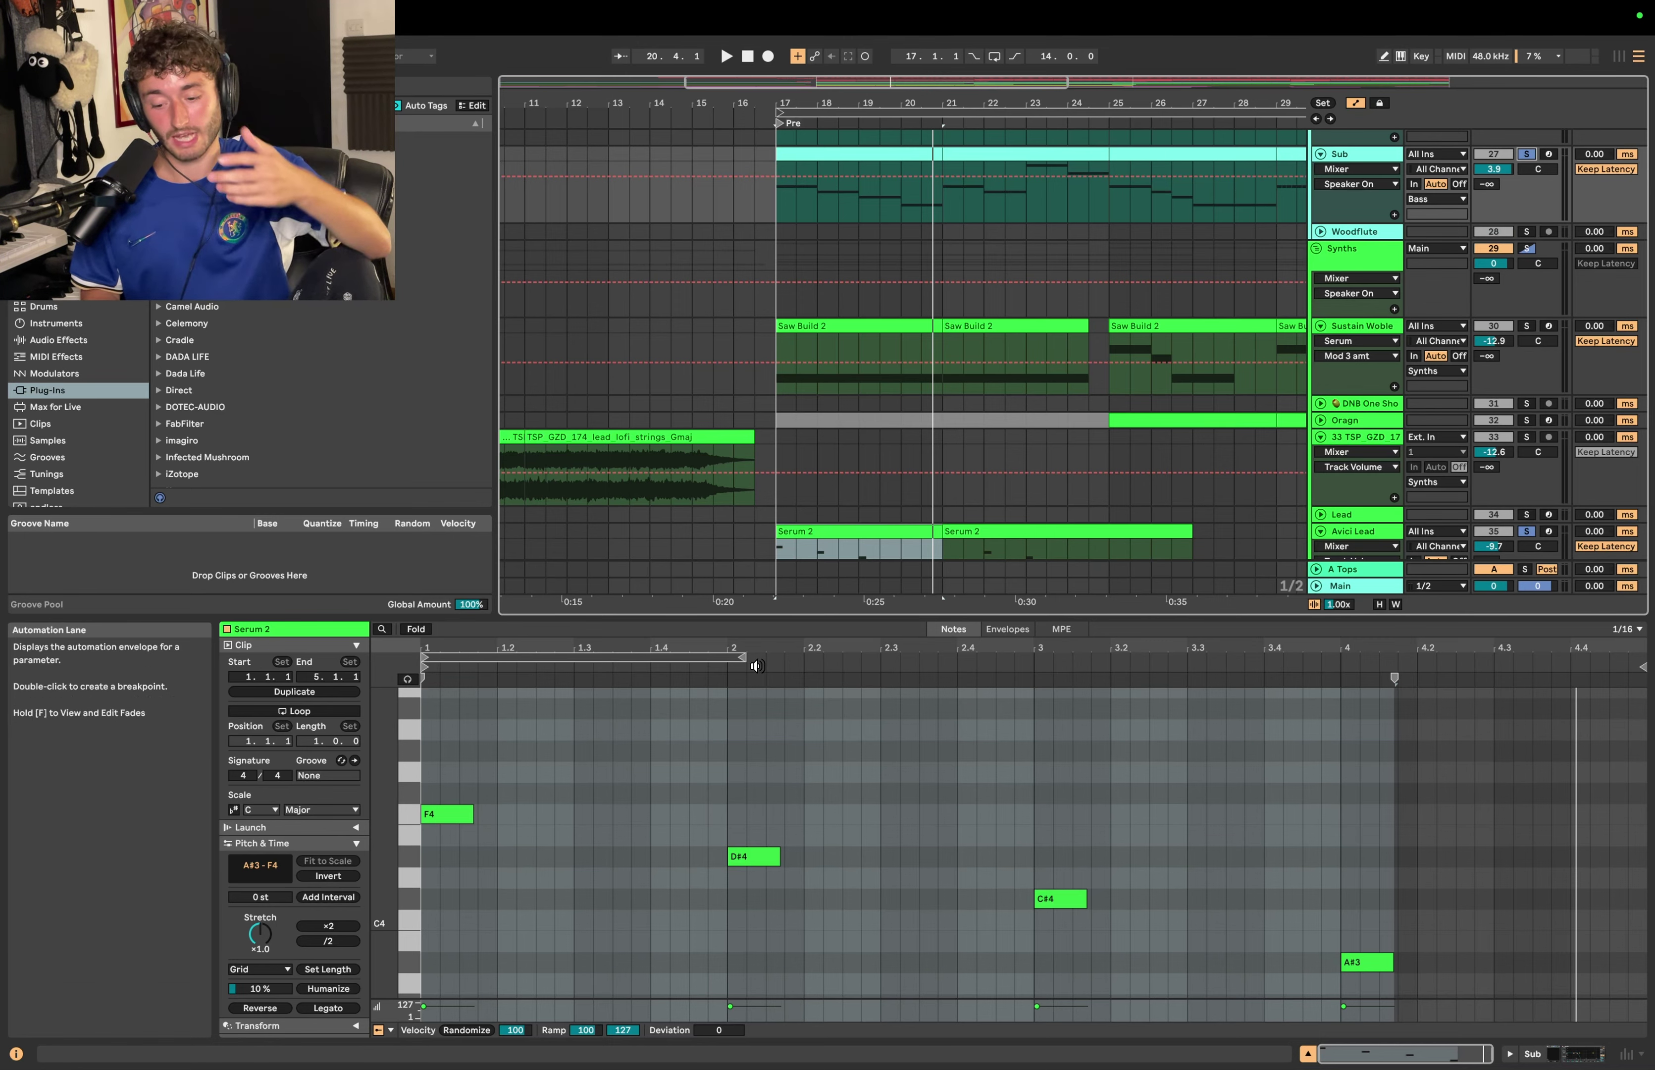
pyautogui.scroll(-3, 835, 535)
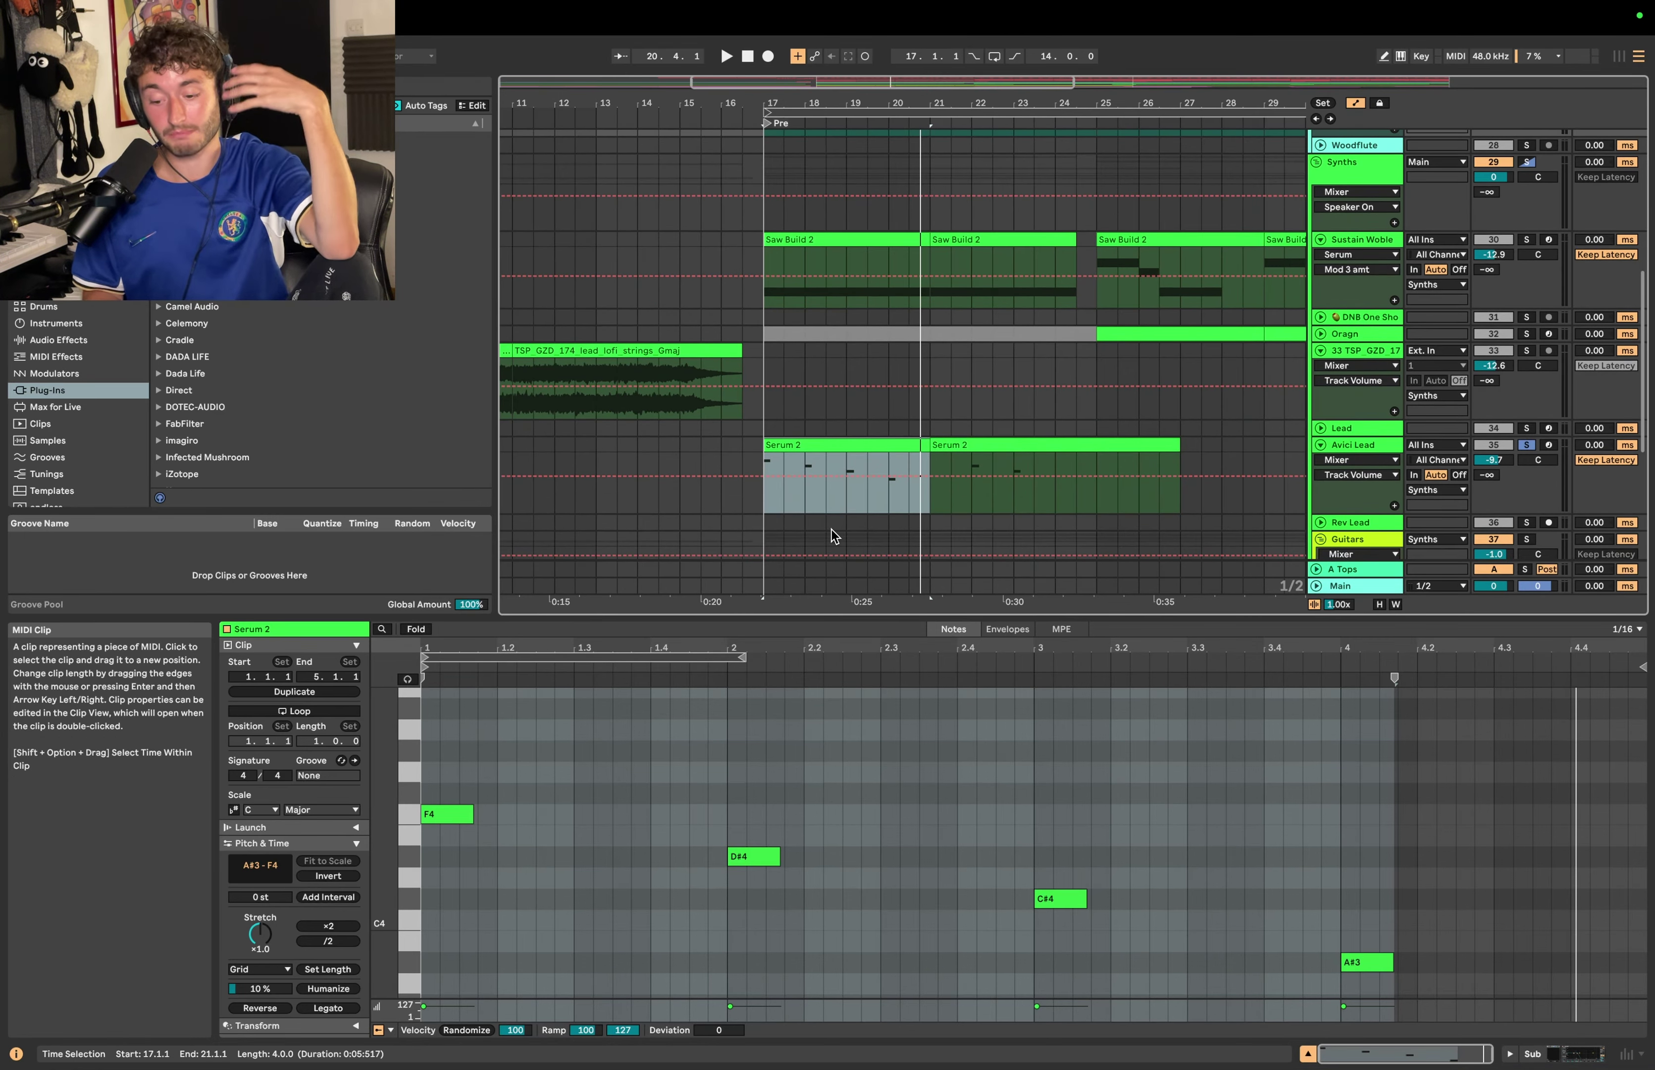
pyautogui.click(841, 443)
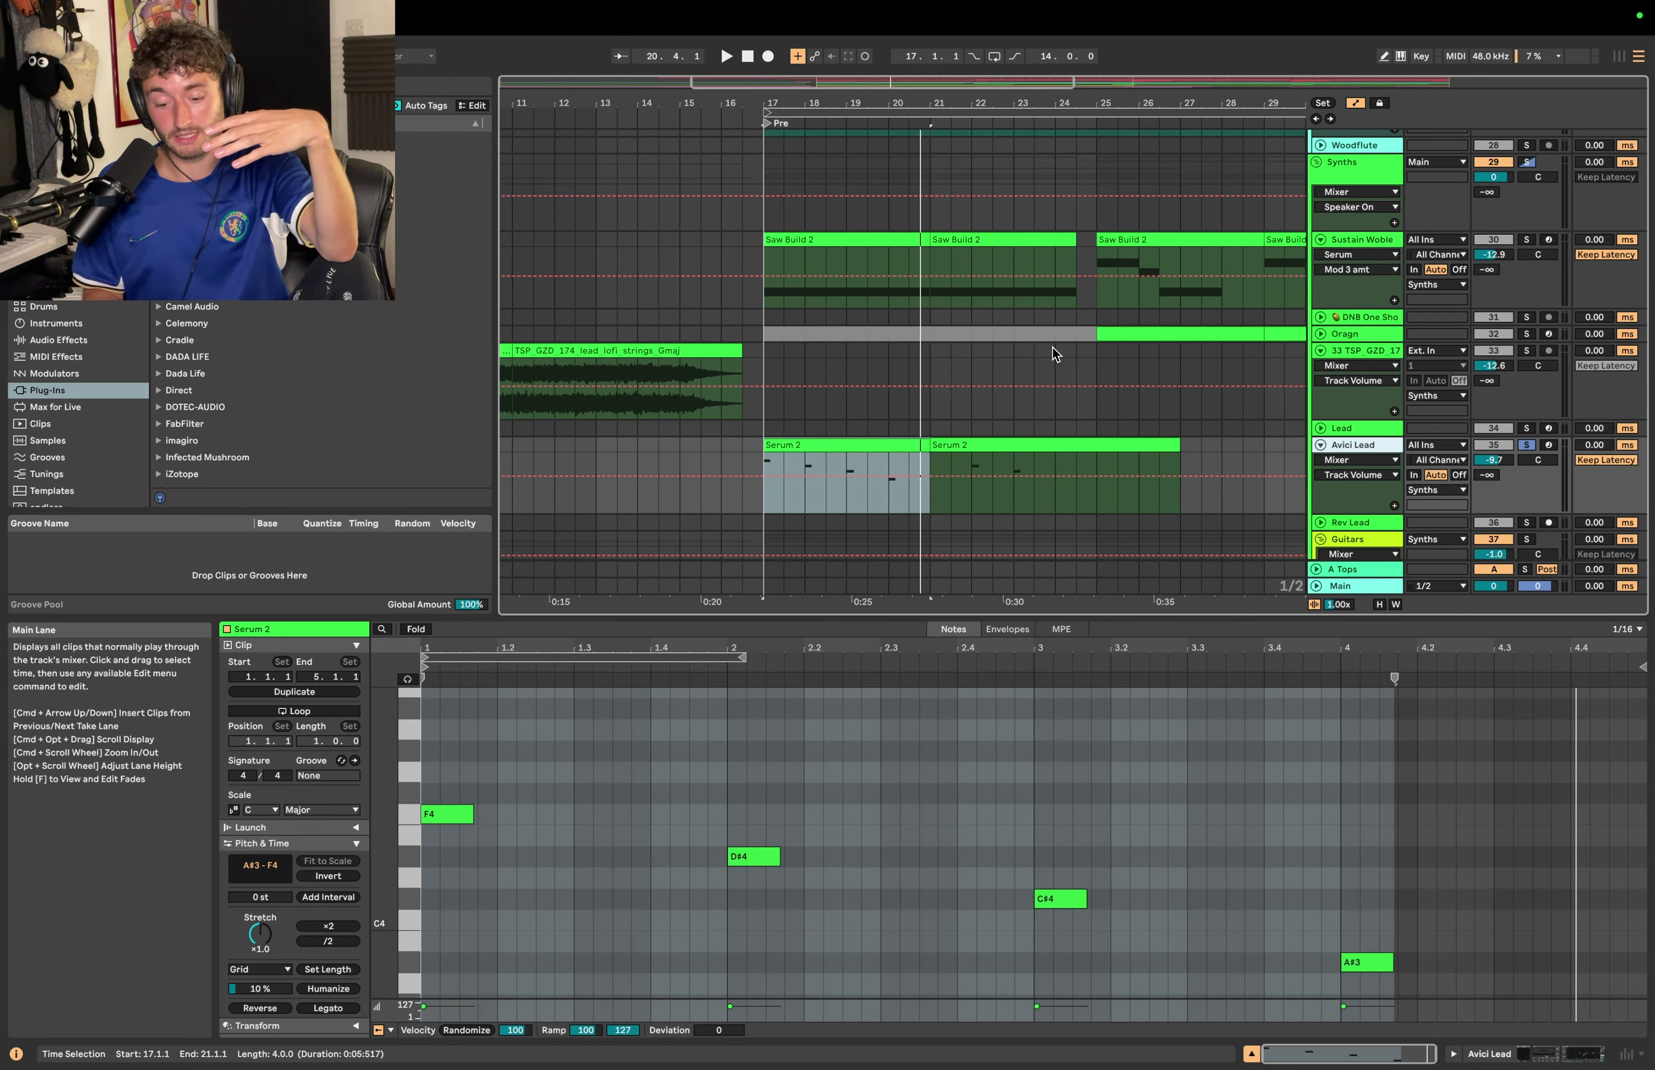
pyautogui.press('space')
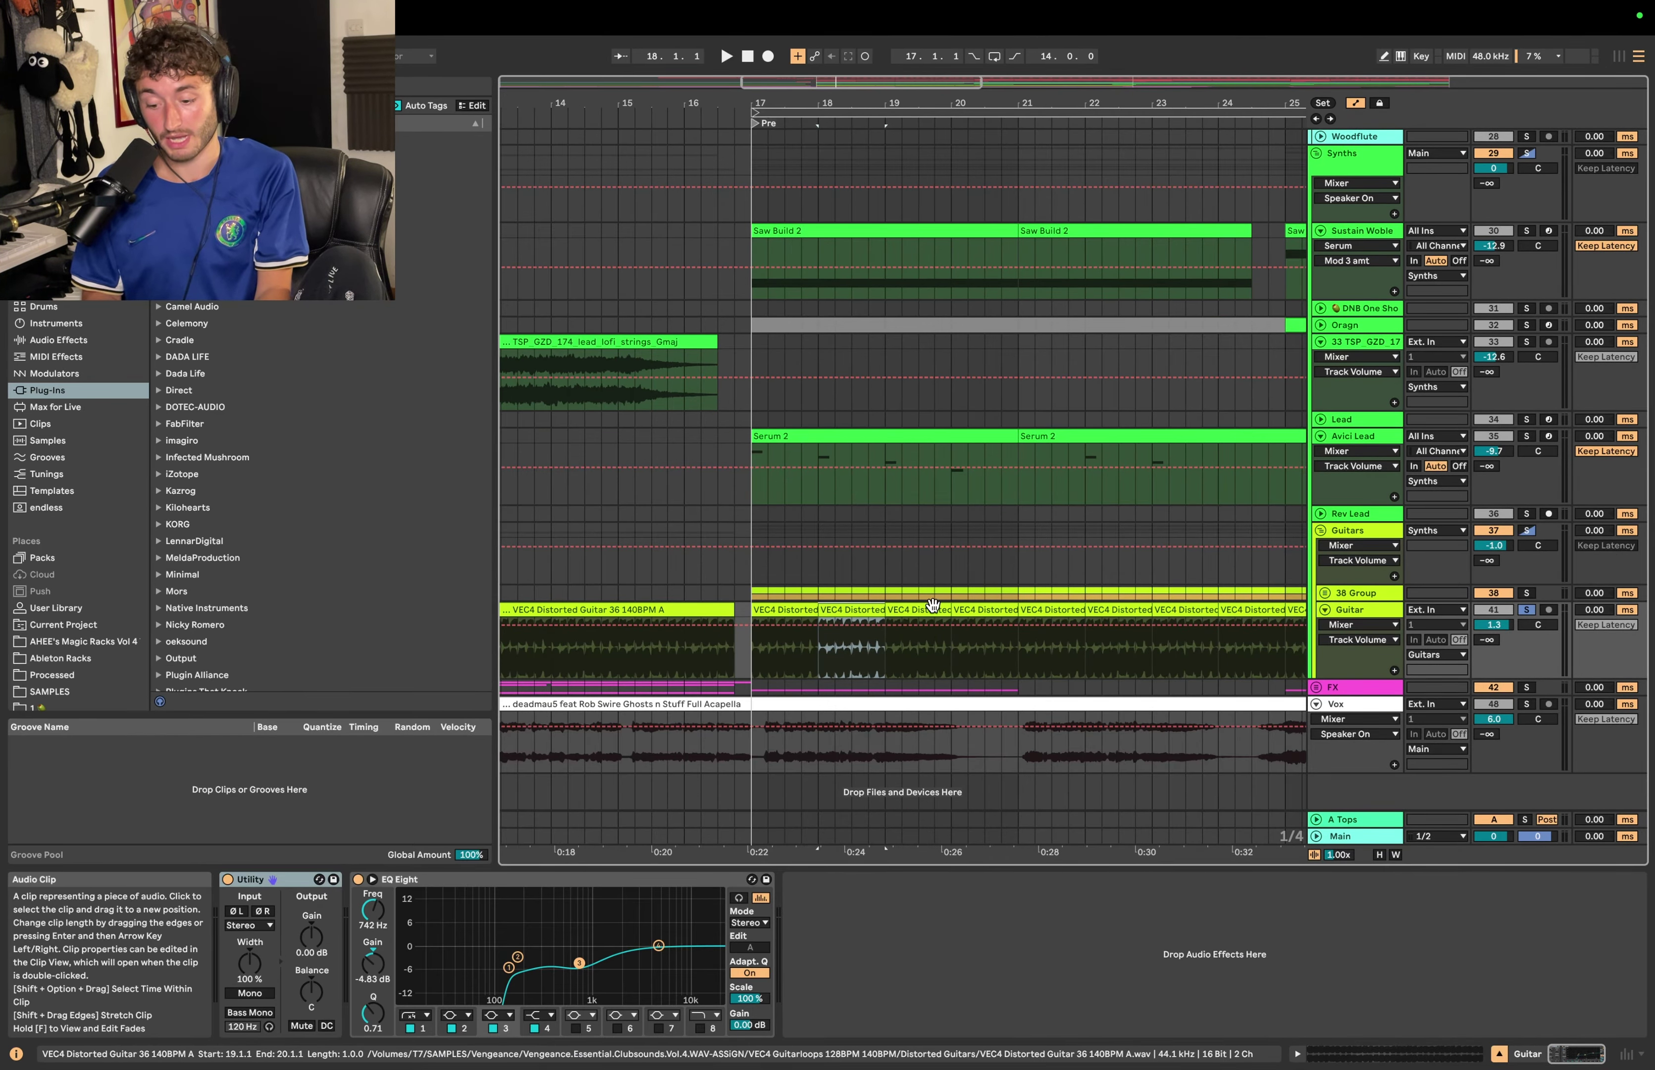
# Step: Play the soloed Guitar track's VEC4 Distorted Guitar loops from bar 17
pyautogui.click(781, 606)
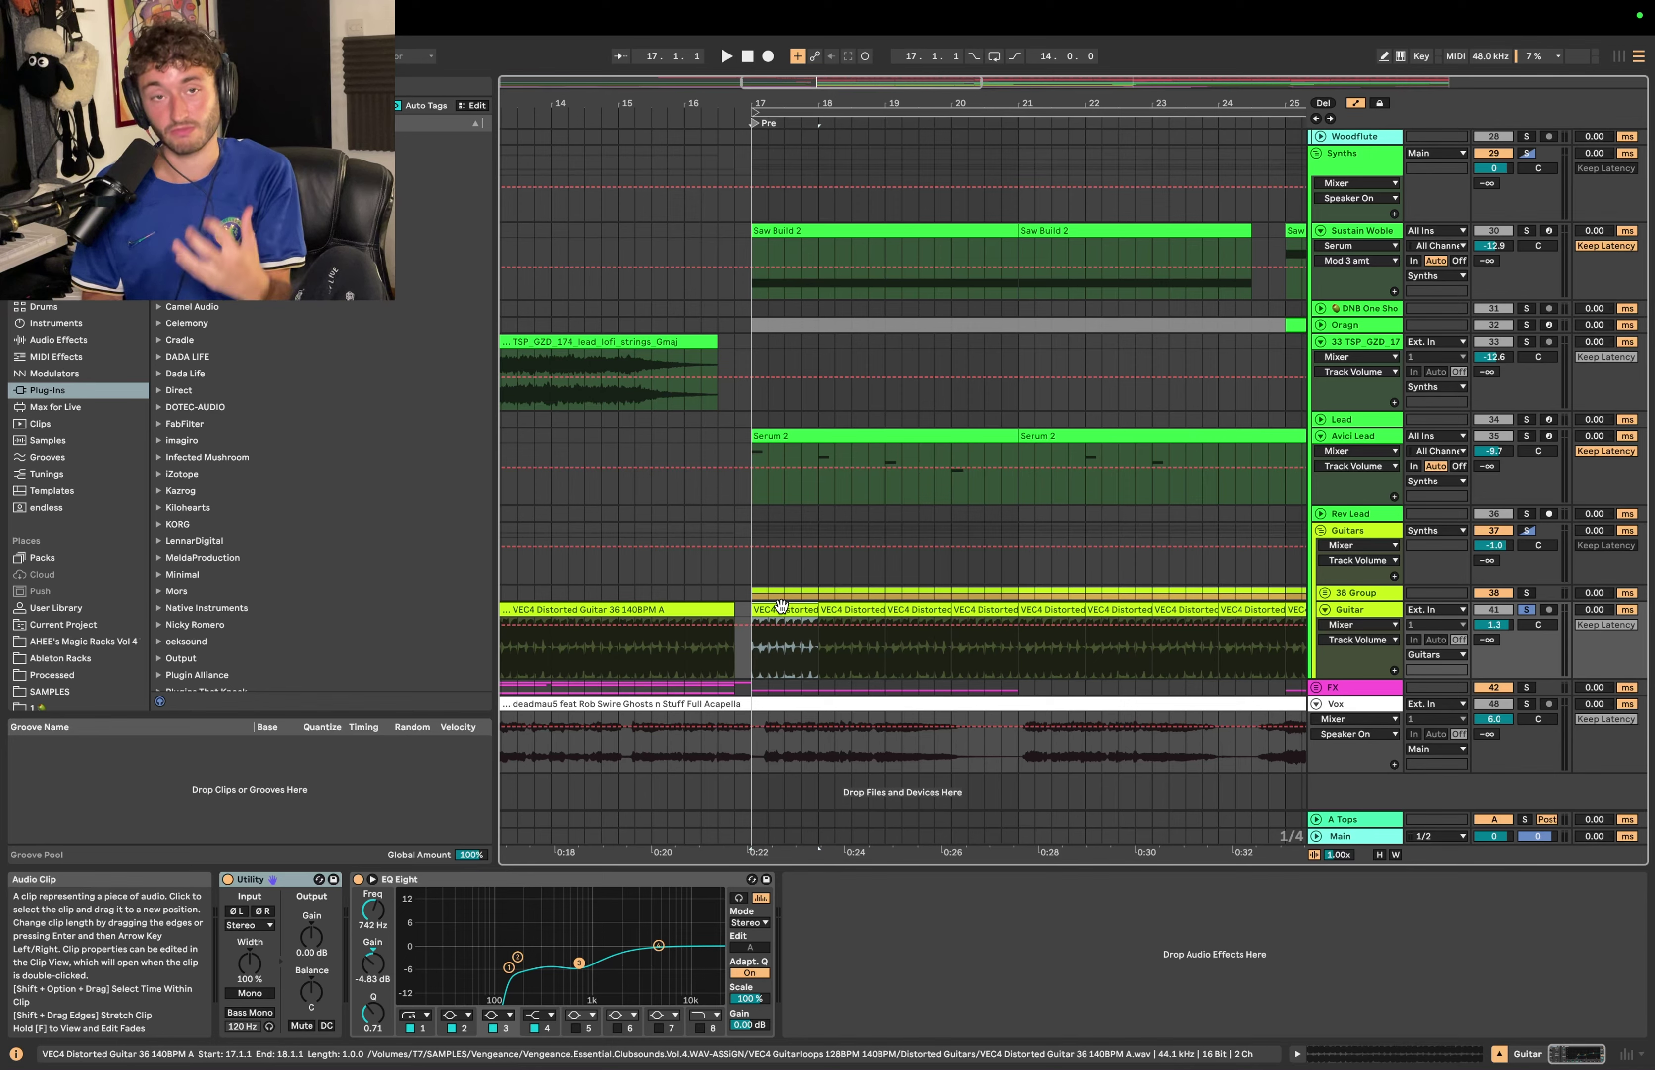
pyautogui.press('space')
pyautogui.click(895, 608)
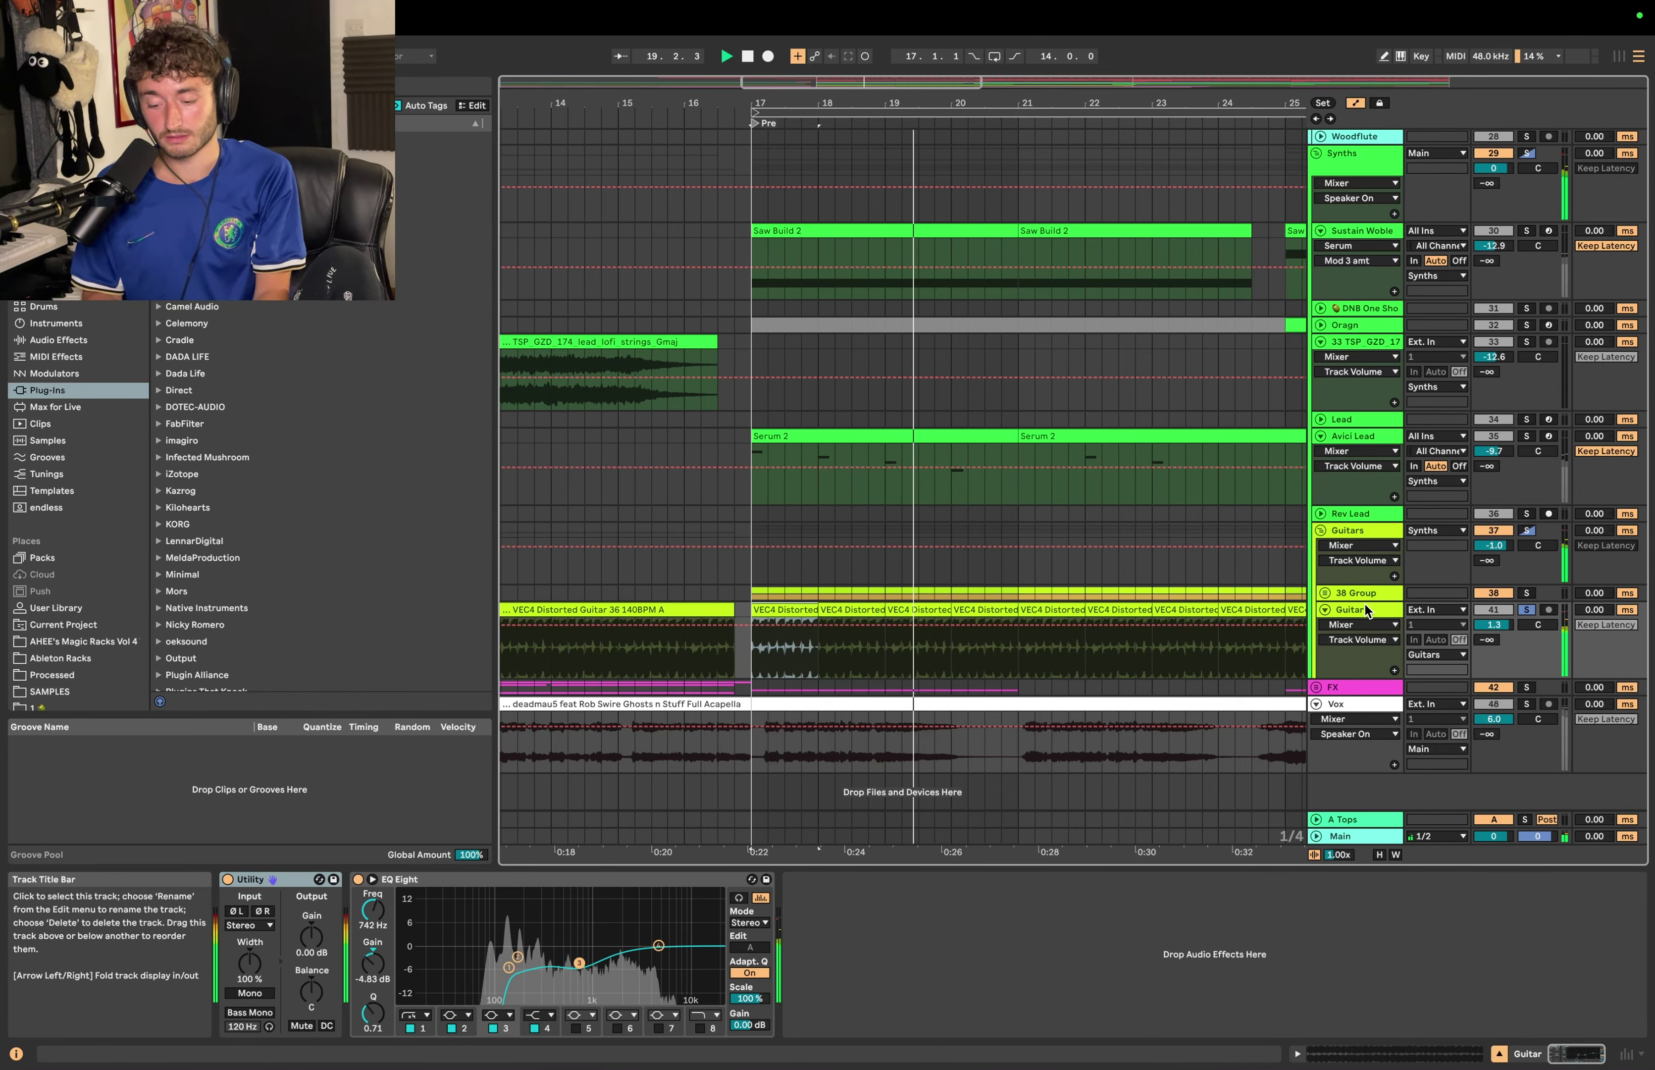
# Step: Unfold the 38 Group of guitars, solo it and play its two KULTURE MUZZ guitar chug layers from bar 17
pyautogui.click(1327, 594)
pyautogui.click(1365, 597)
pyautogui.scroll(-3, 1380, 654)
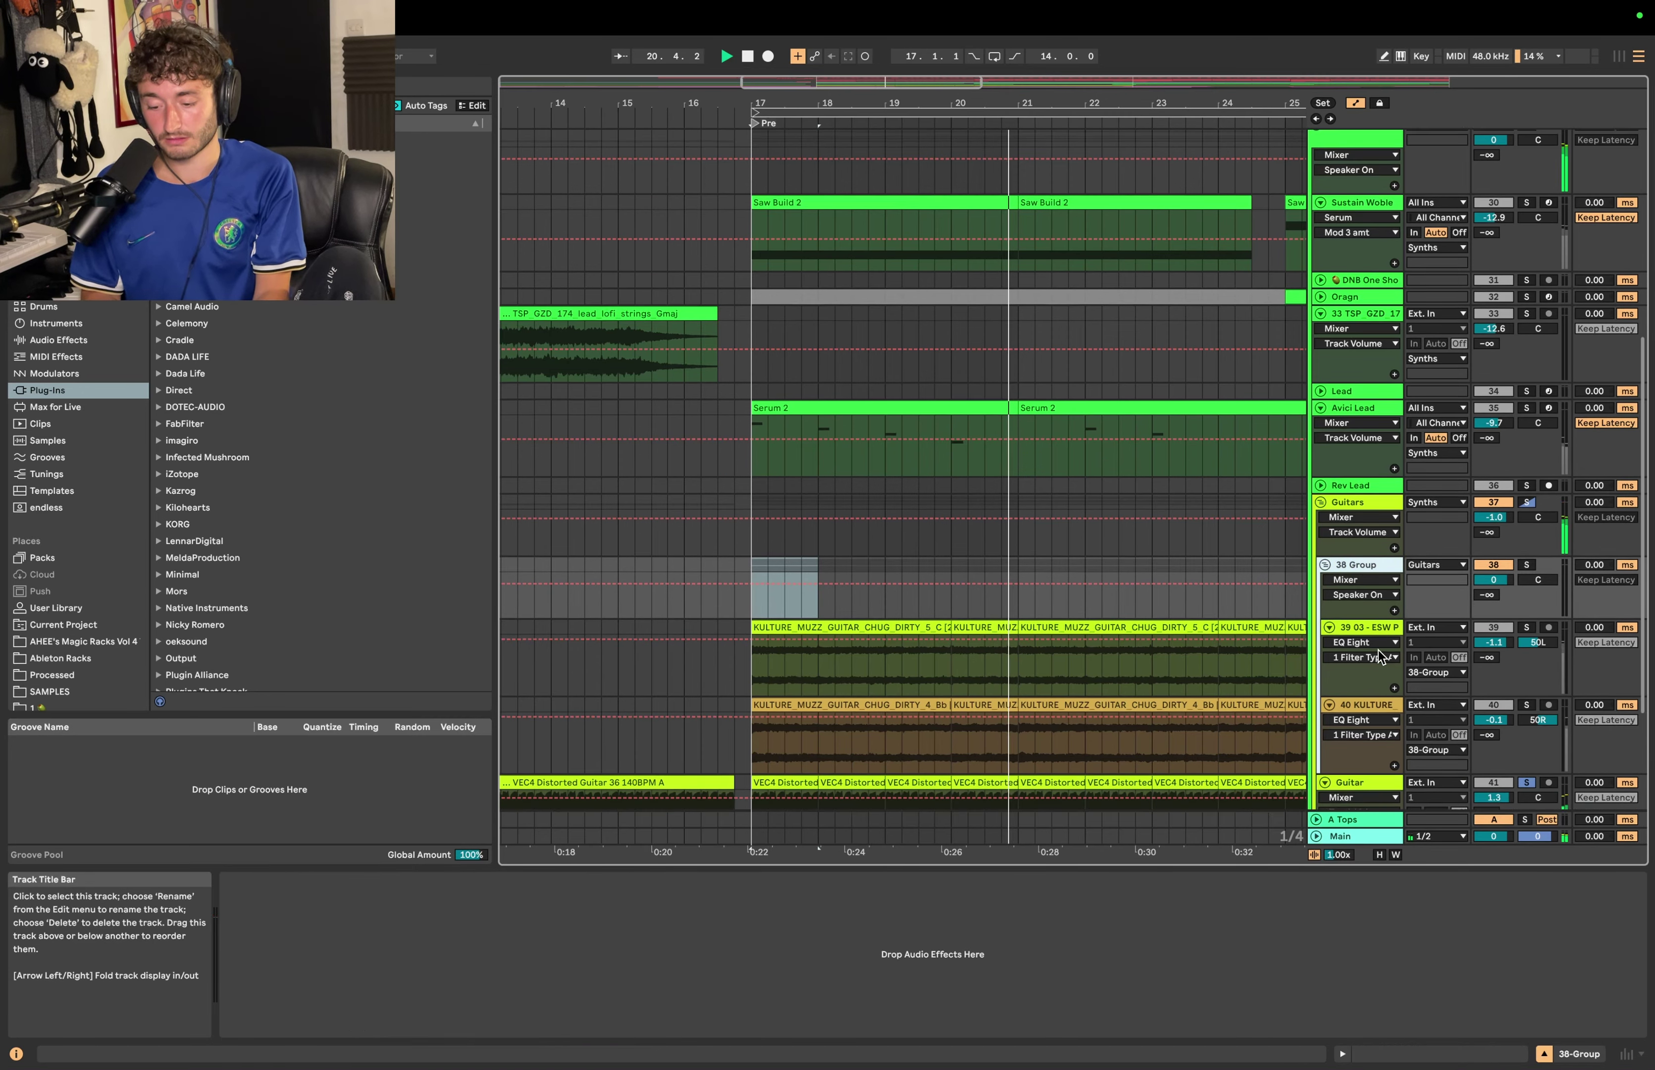
pyautogui.press('space')
pyautogui.click(1528, 487)
pyautogui.click(757, 580)
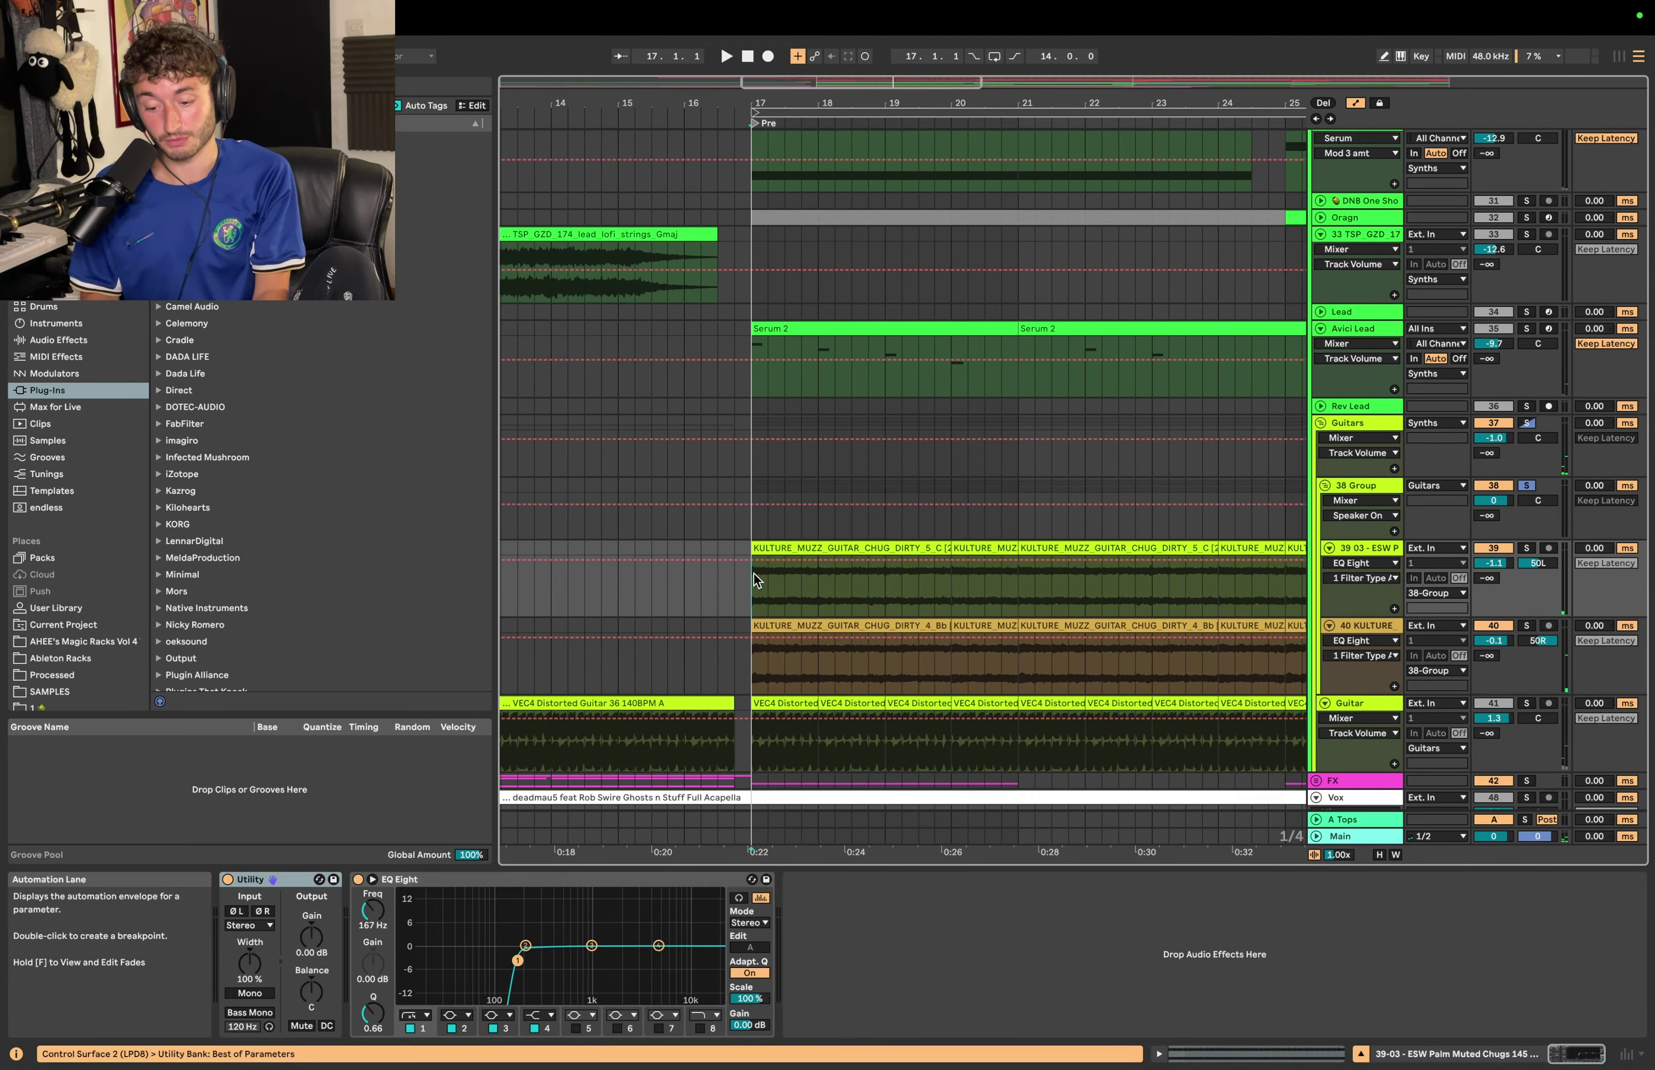
pyautogui.press('space')
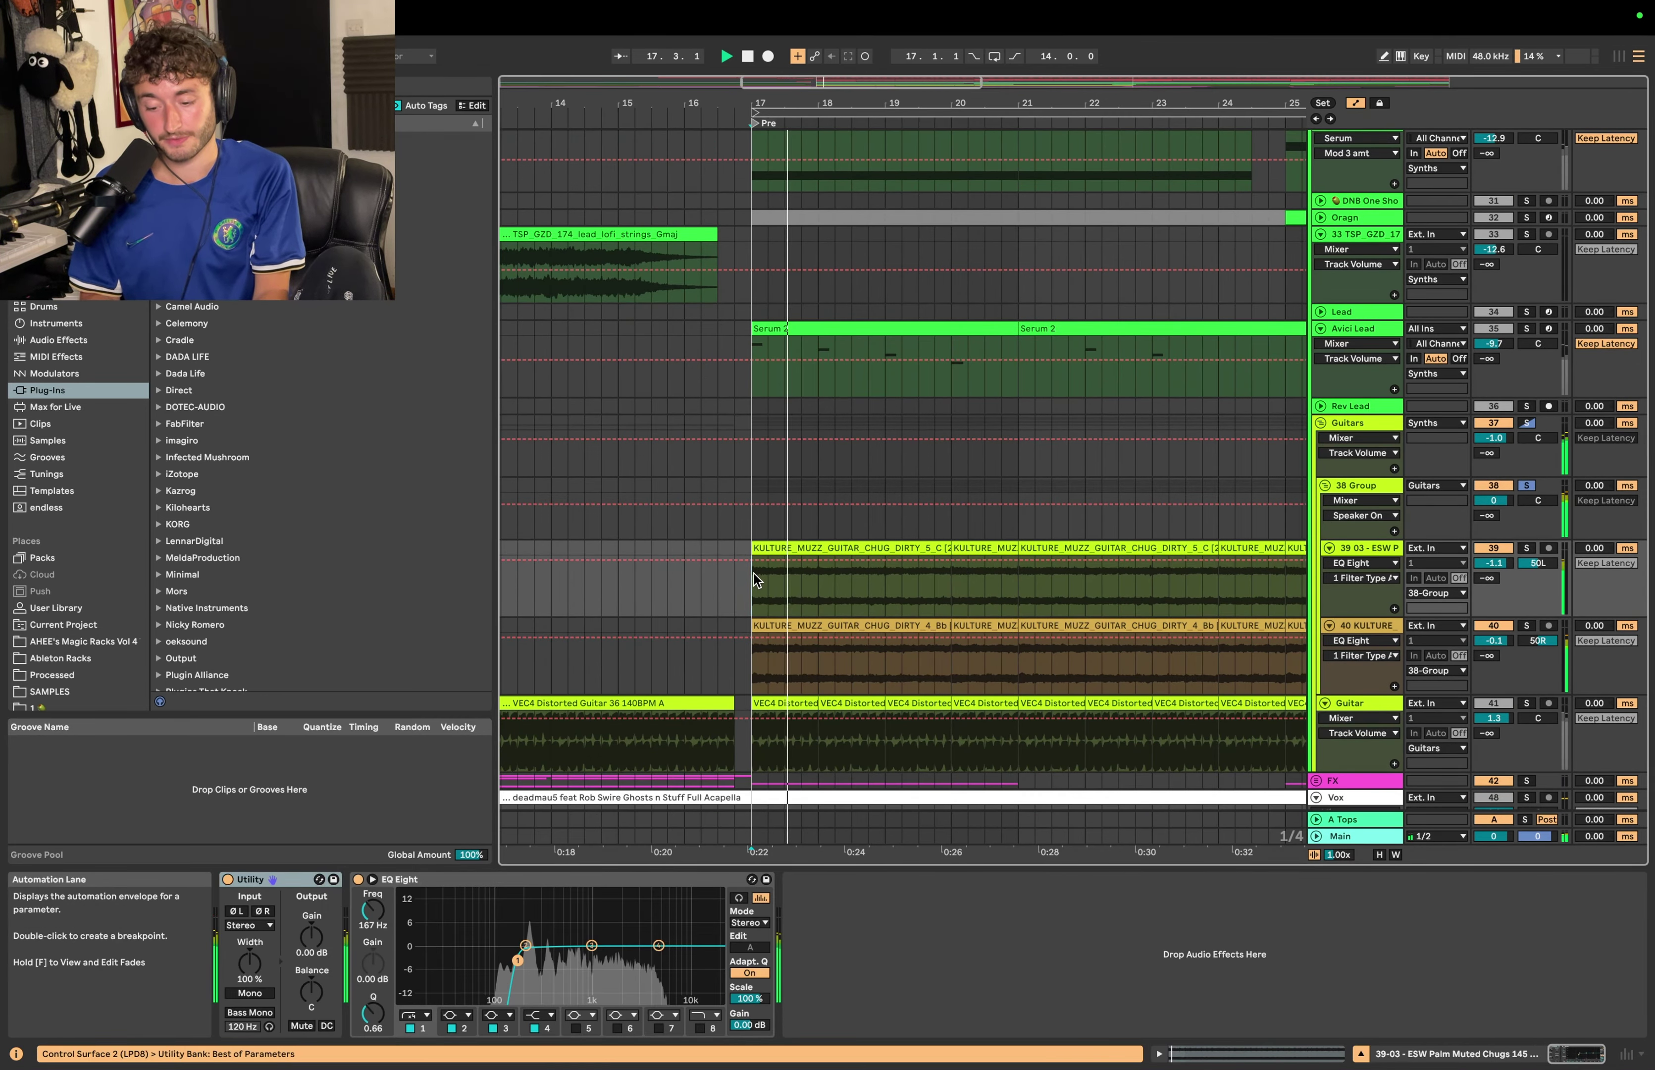
pyautogui.scroll(-4, 809, 580)
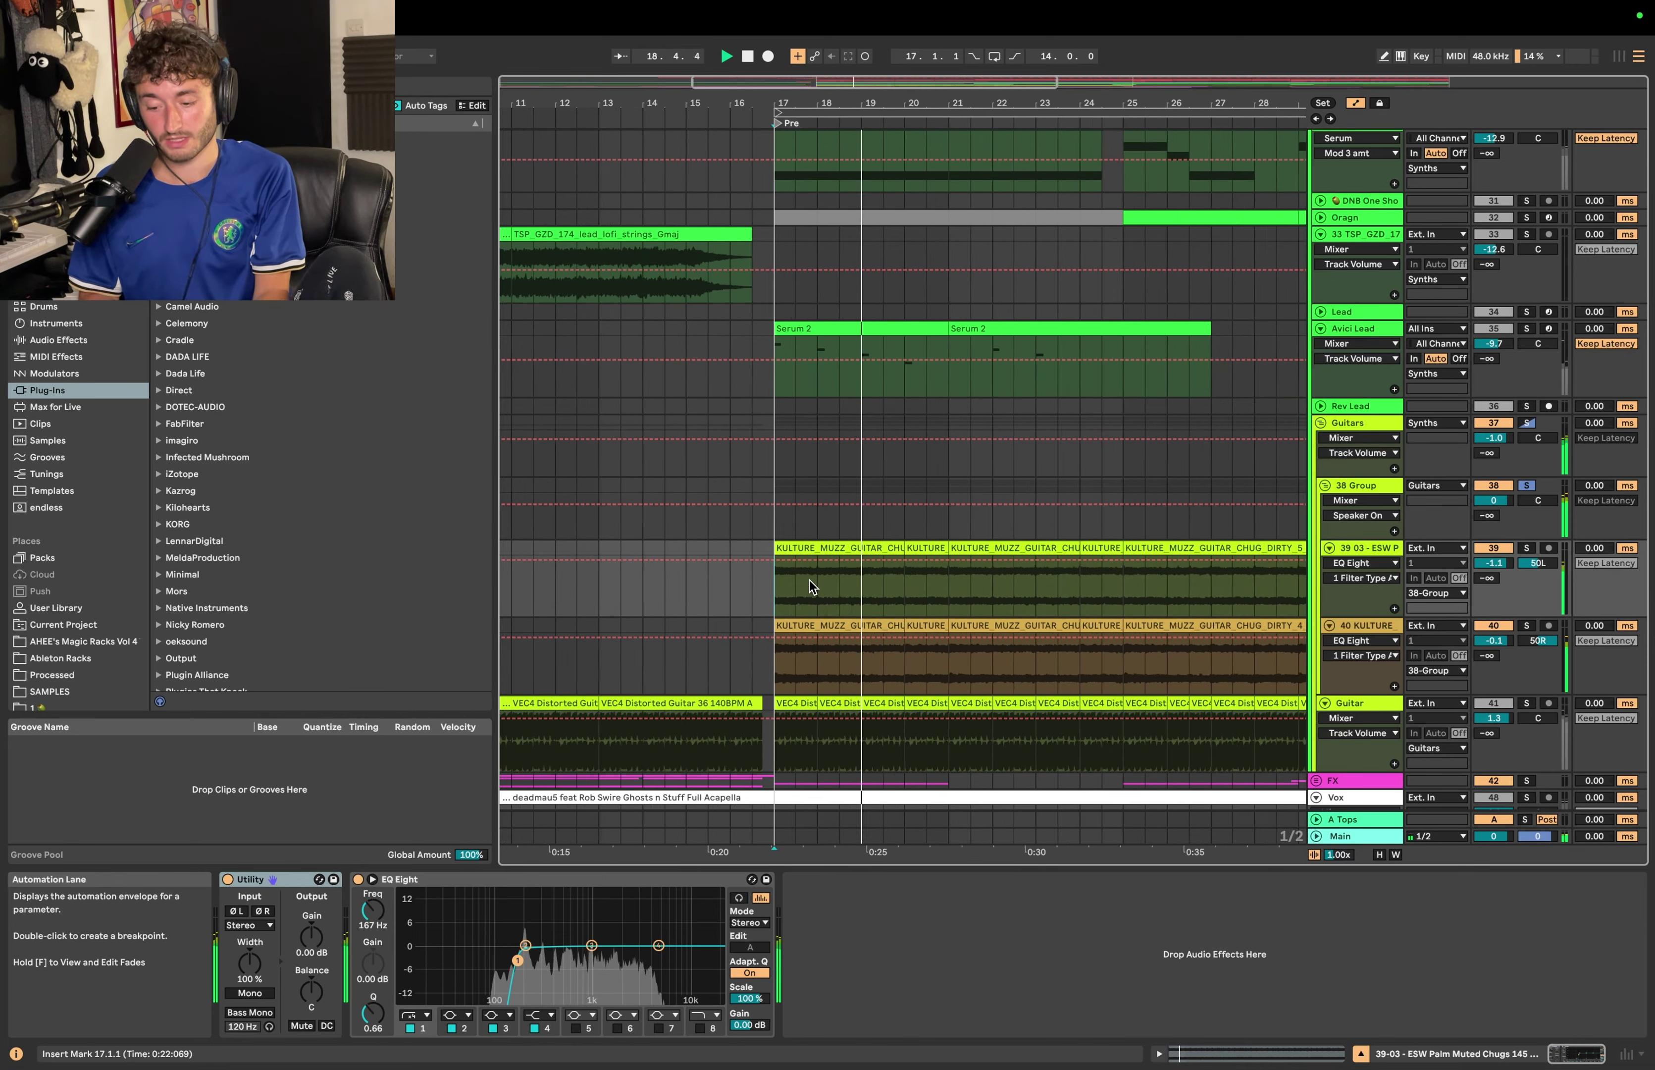
pyautogui.hscroll(1, 810, 580)
pyautogui.scroll(1, 809, 580)
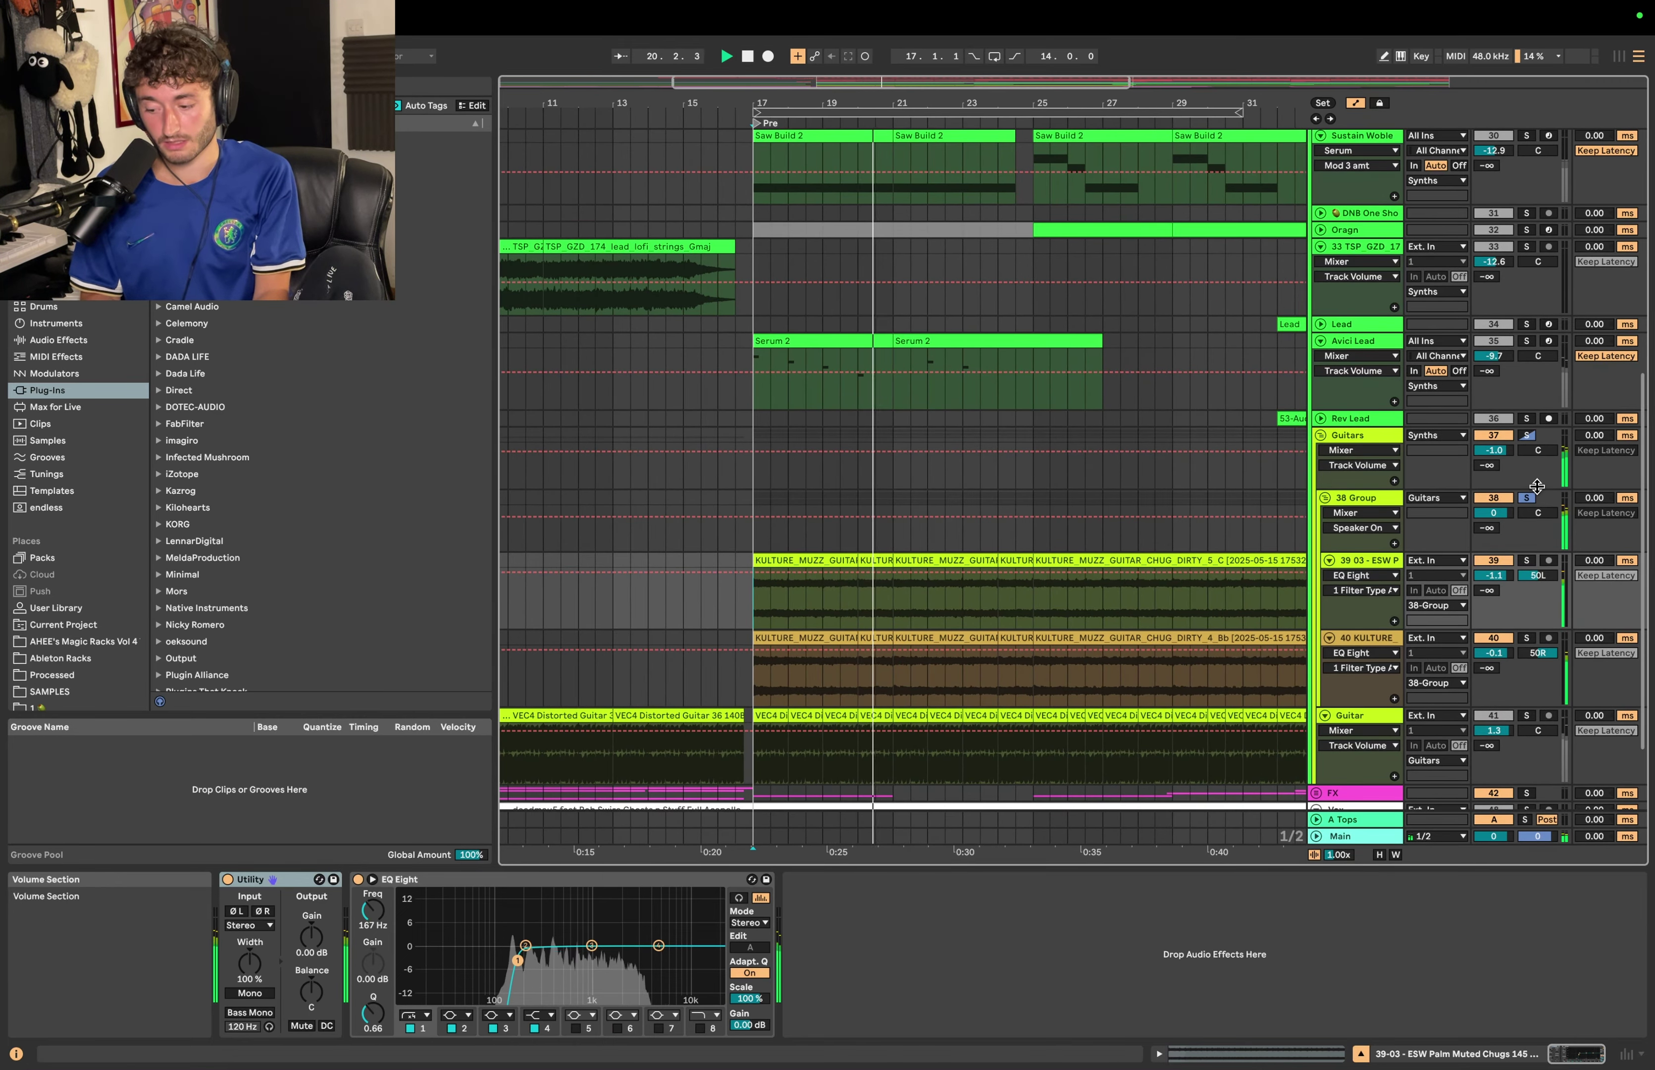
# Step: Unsolo the 38 Group, collapse the Guitars group and play the full mix of the pre section from bar 17
pyautogui.click(1526, 498)
pyautogui.press('space')
pyautogui.press('space')
pyautogui.click(1321, 435)
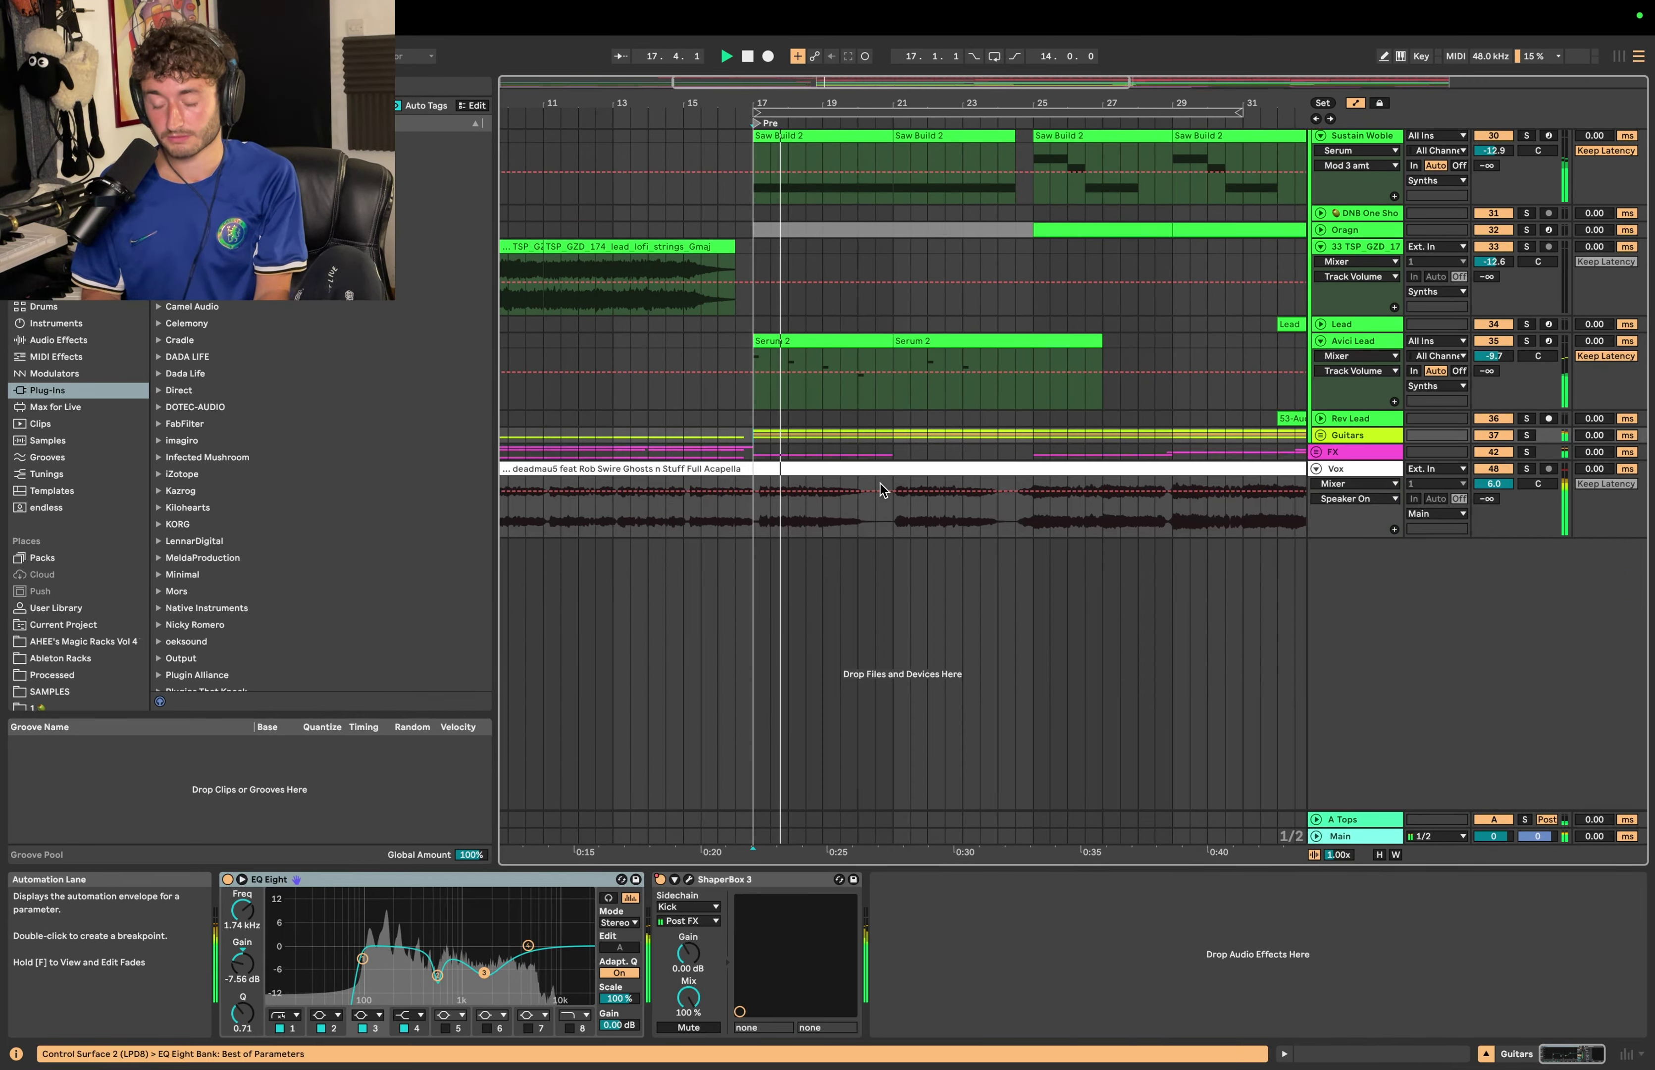
pyautogui.scroll(3, 880, 483)
pyautogui.hscroll(-1, 880, 483)
pyautogui.scroll(6, 879, 481)
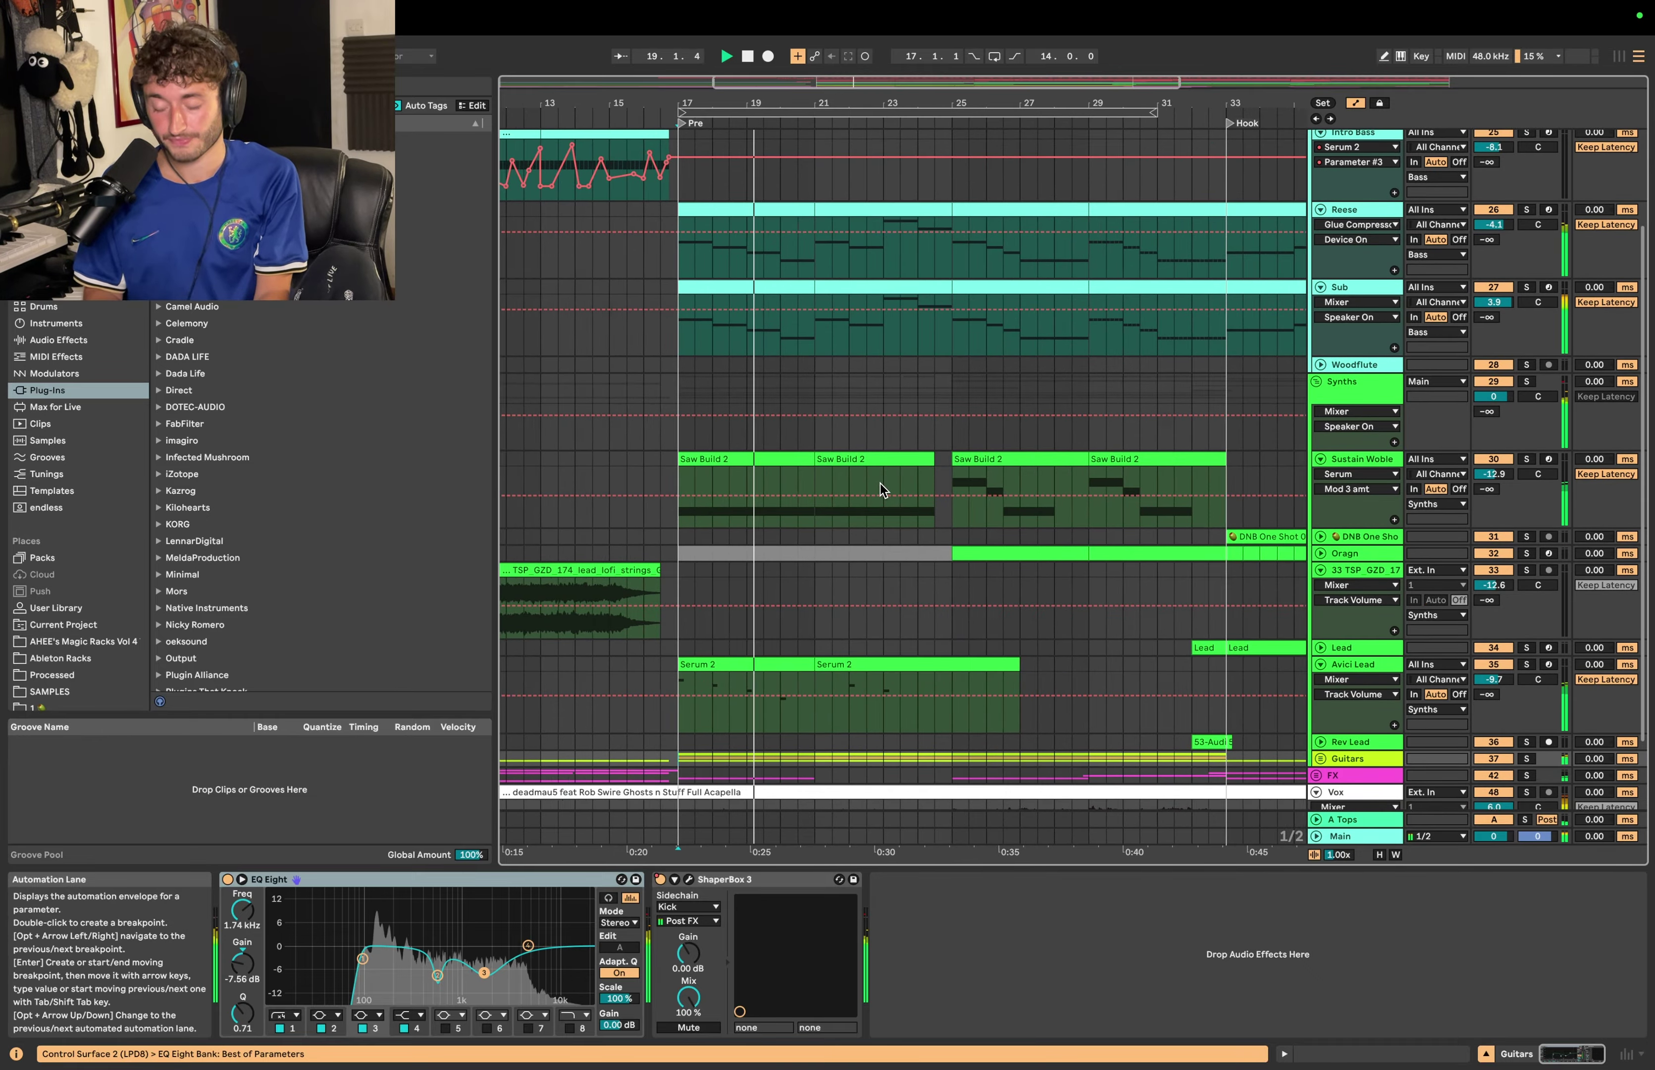
pyautogui.scroll(-3, 881, 484)
pyautogui.scroll(1, 881, 483)
pyautogui.hscroll(-1, 881, 483)
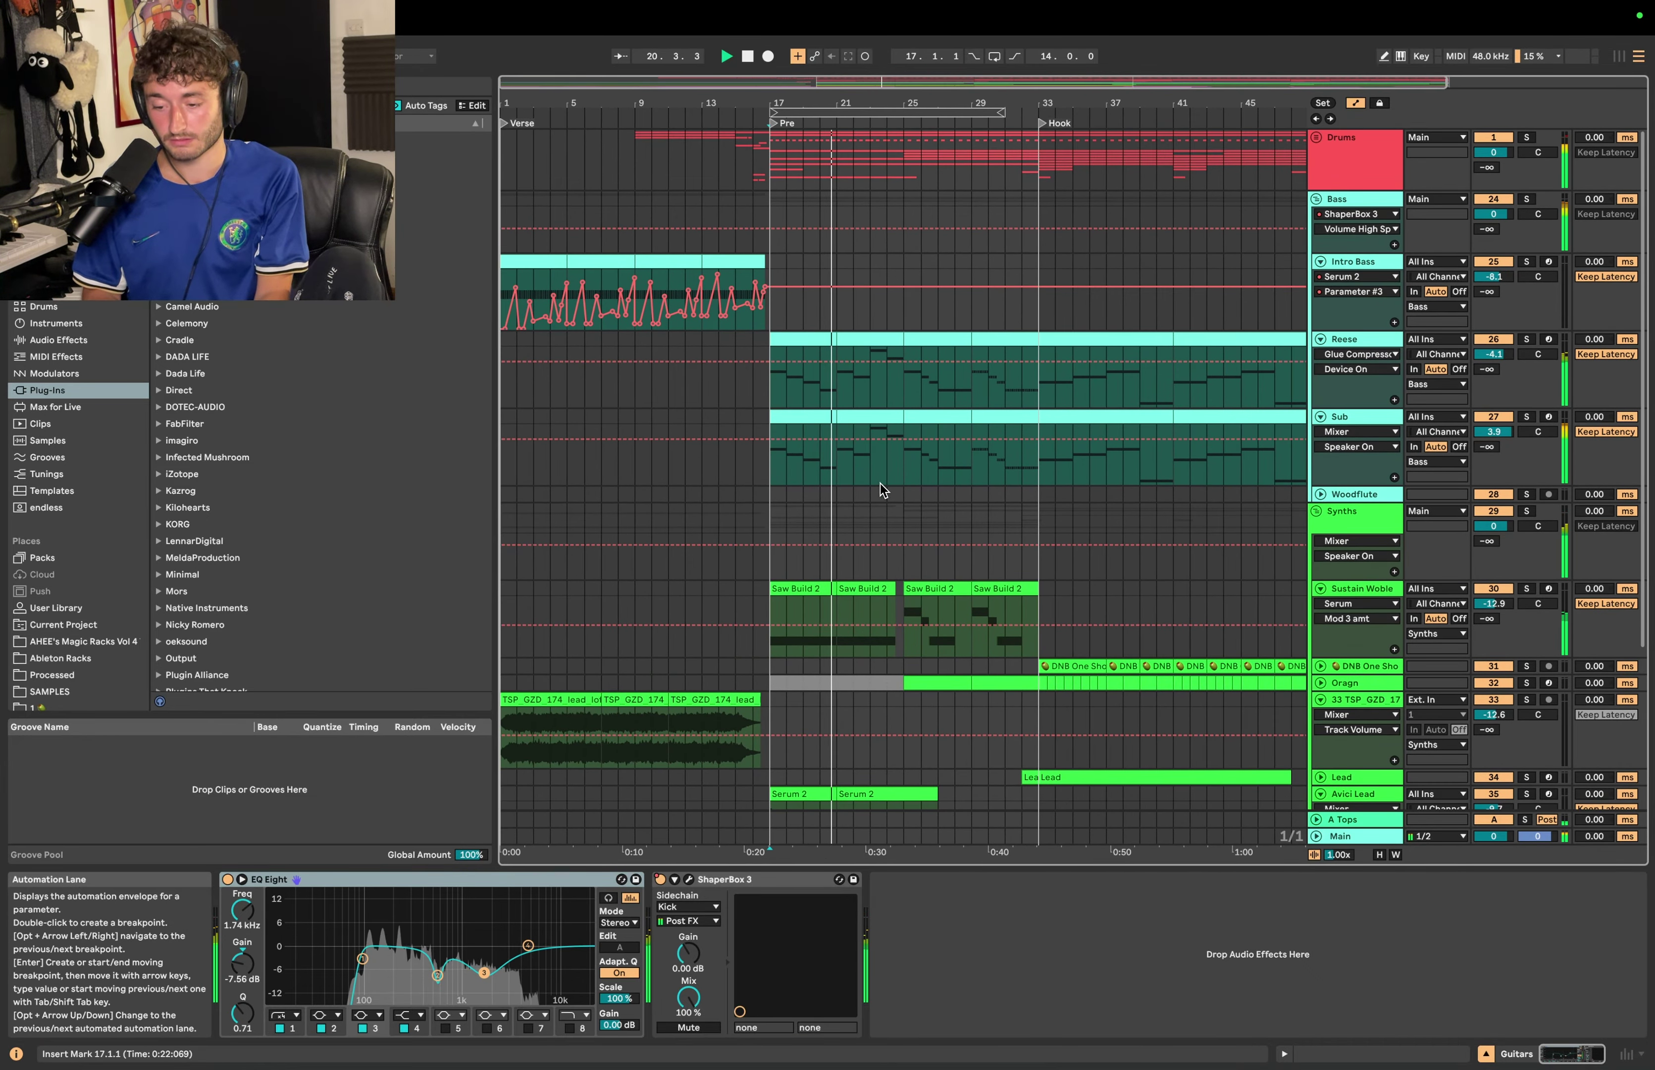
pyautogui.scroll(5, 904, 376)
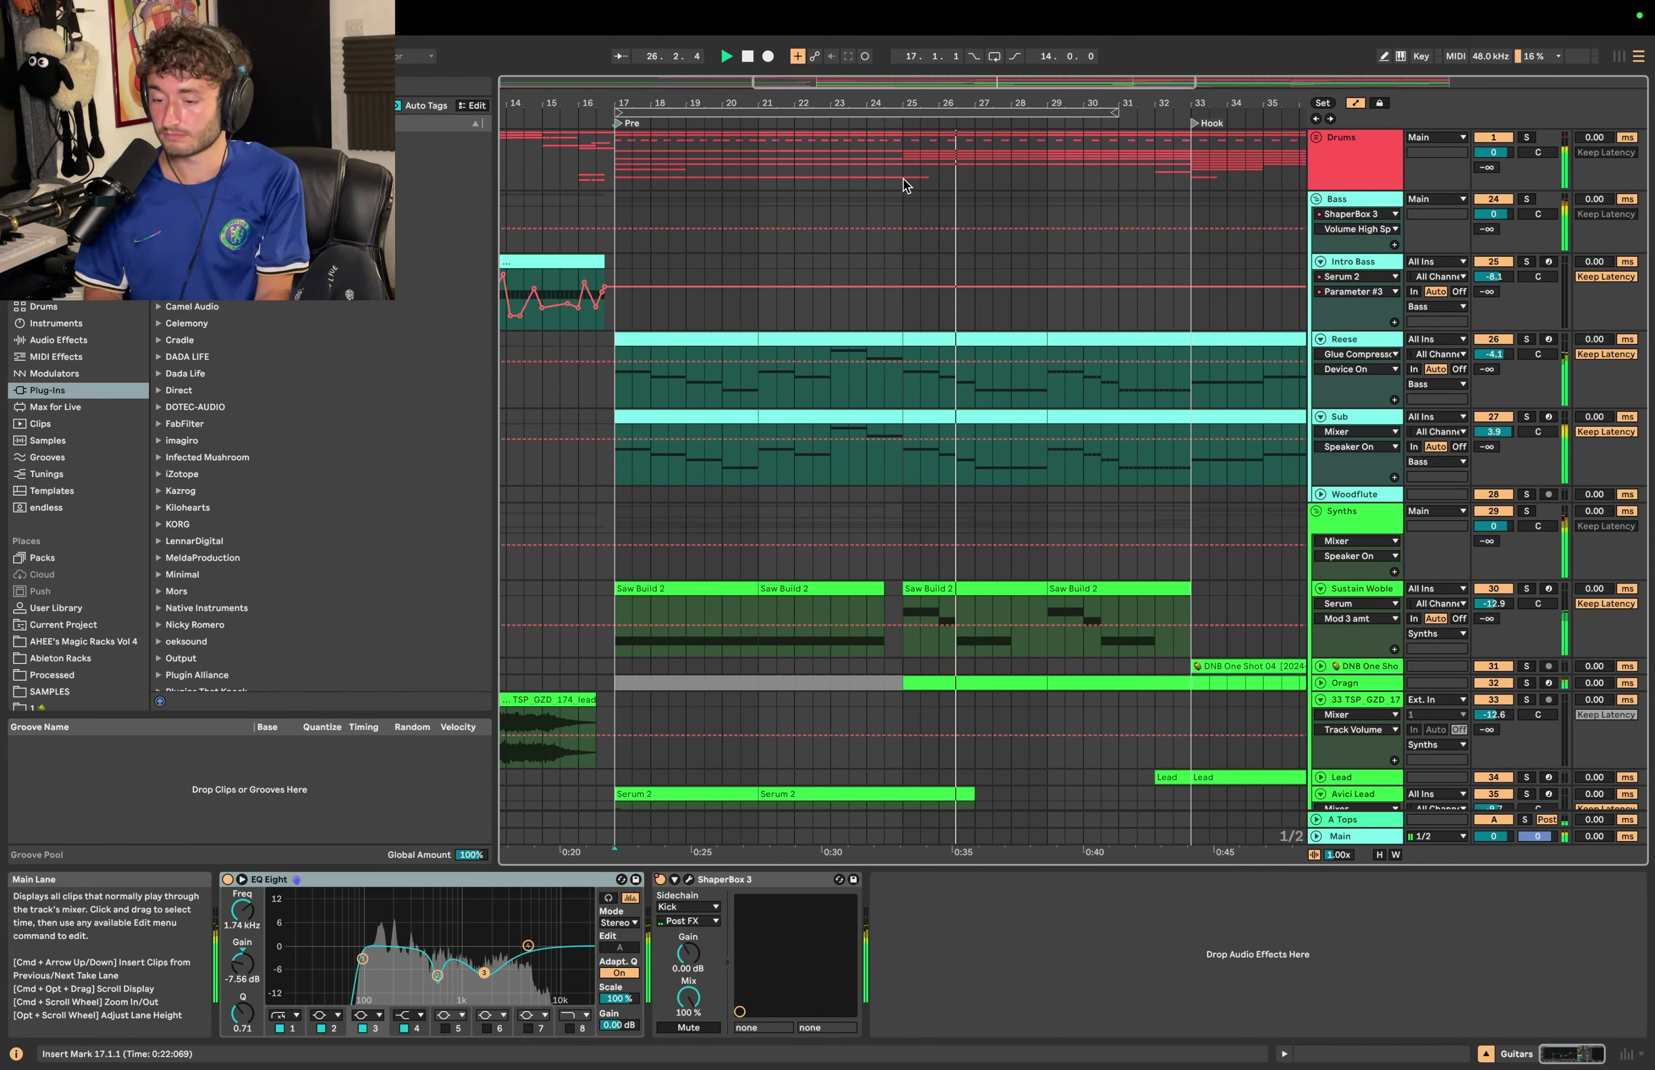
# Step: Stop playback, unfold the Drums group and place the insert marker at bar 25 on the Kick track
pyautogui.click(874, 159)
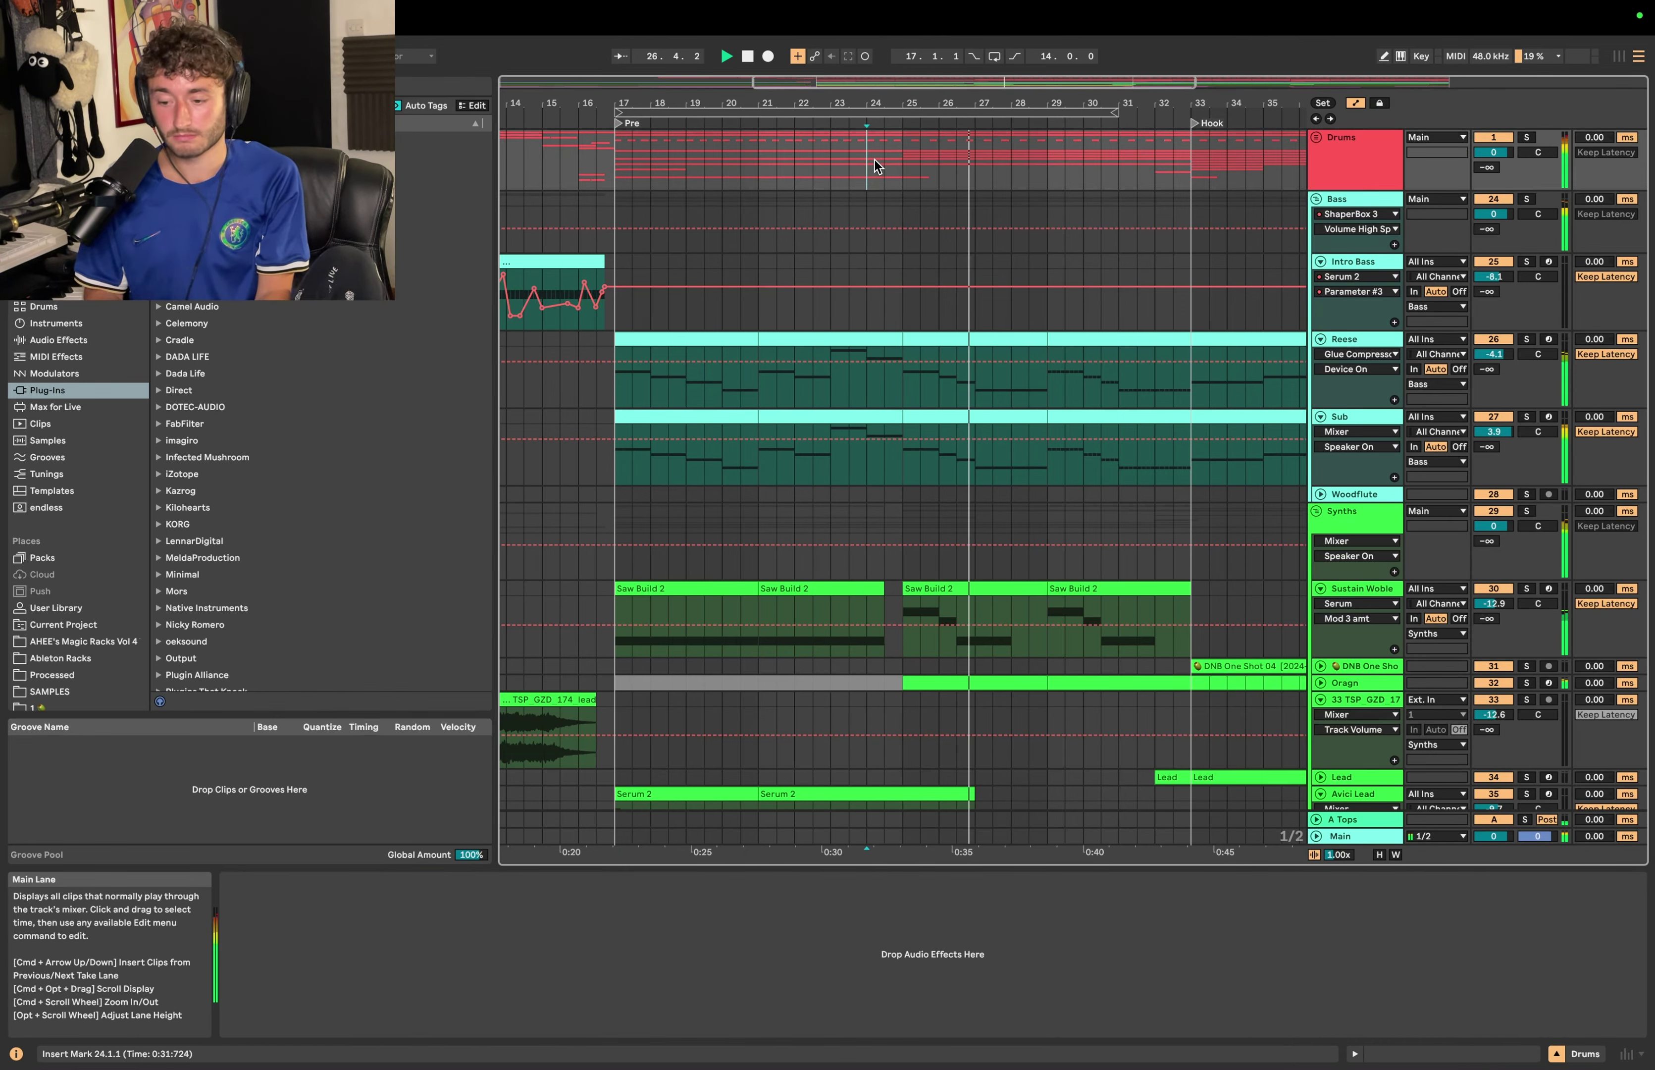
pyautogui.click(1317, 137)
pyautogui.press('space')
pyautogui.click(879, 331)
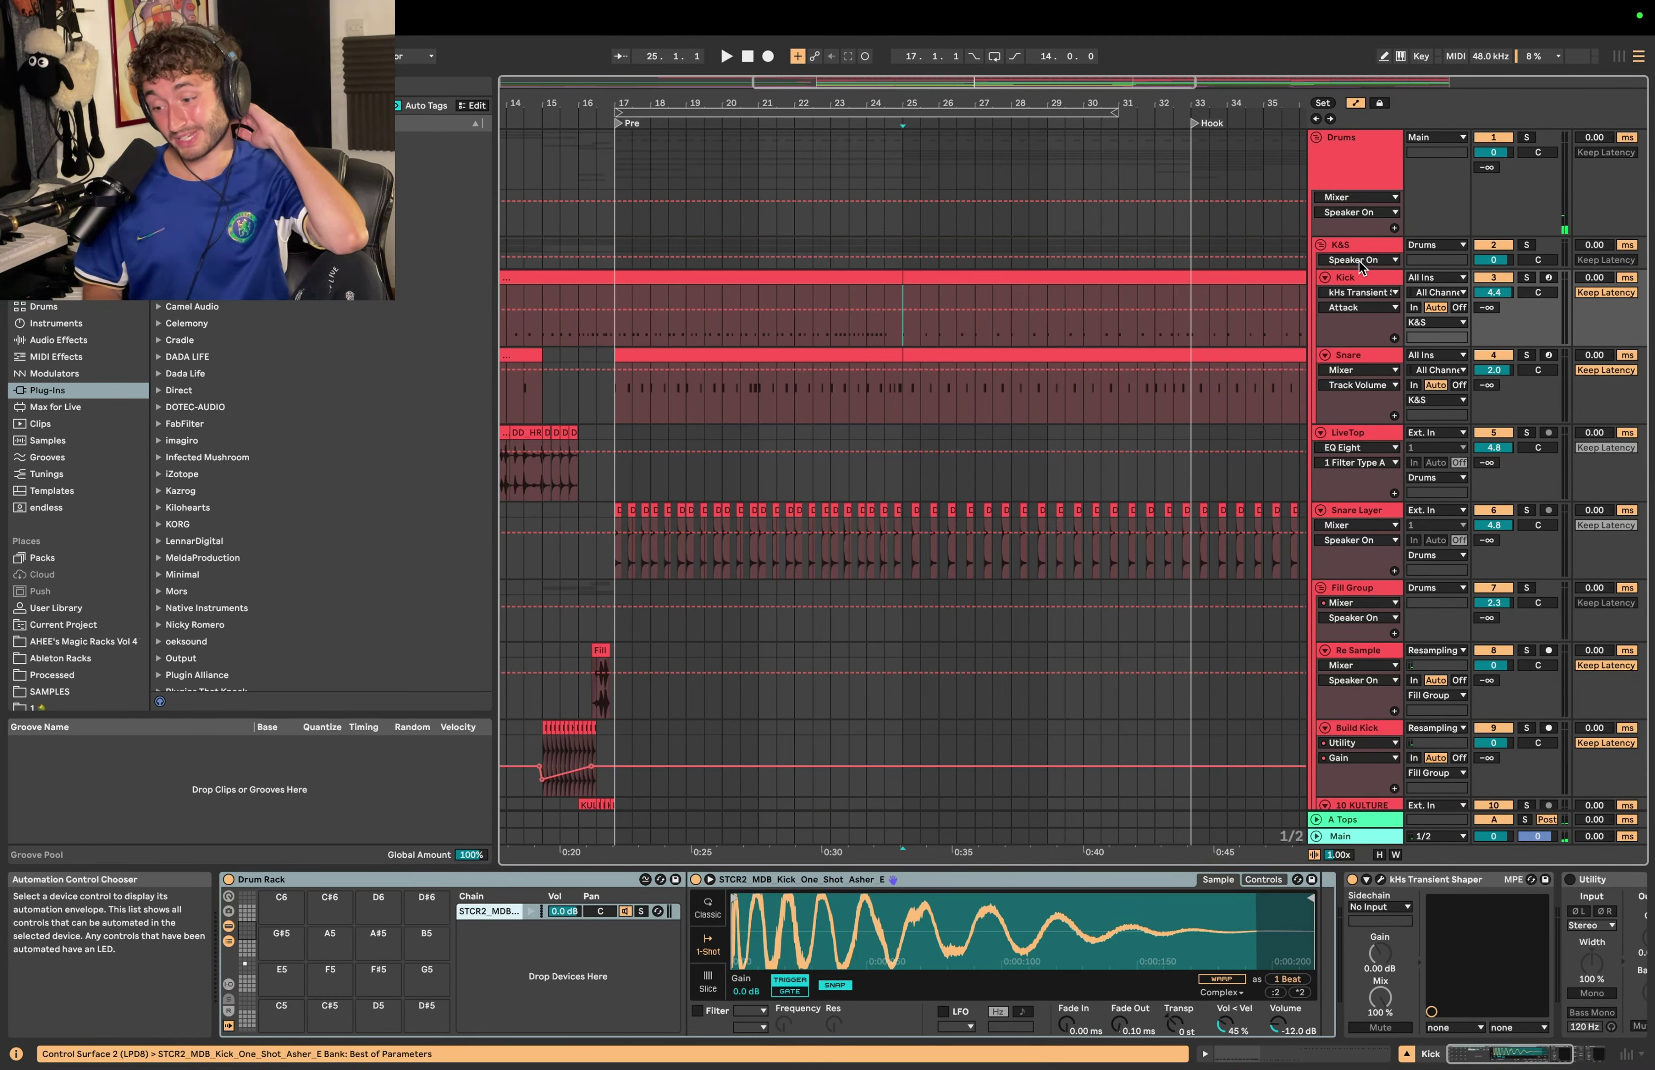
# Step: Solo the K&S group and play the kick and snare pattern from bar 25
pyautogui.click(1358, 274)
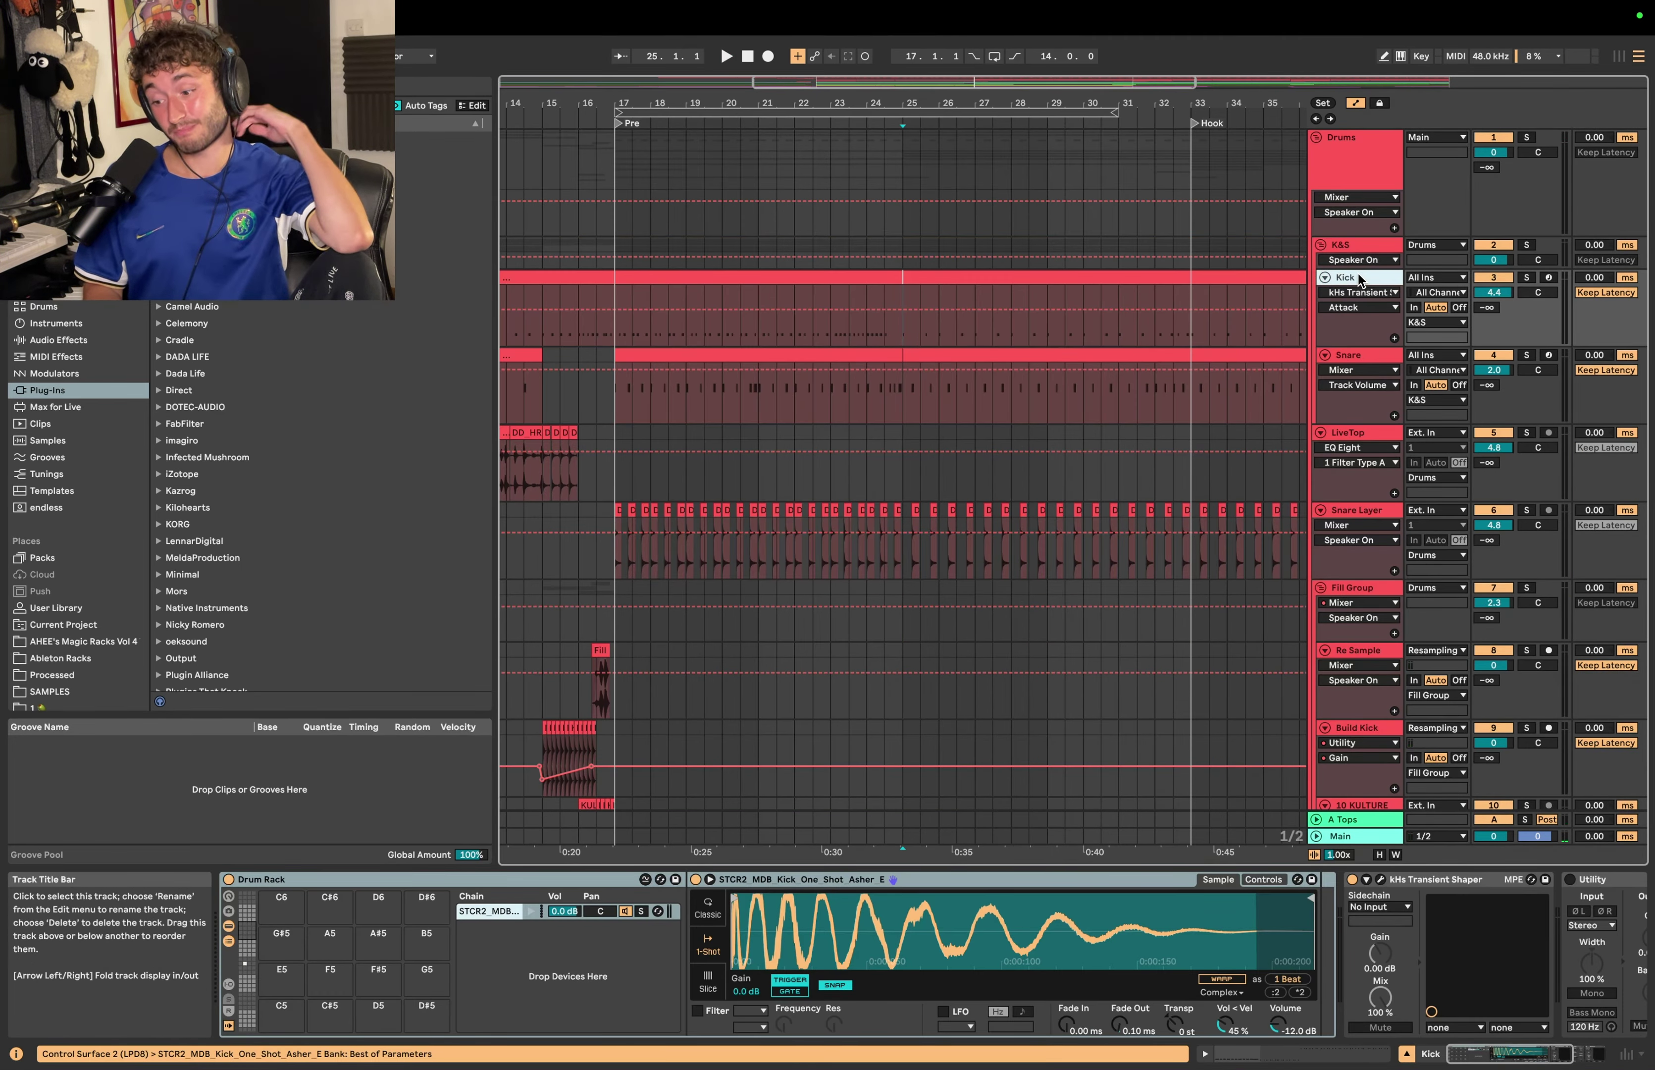
pyautogui.click(1528, 249)
pyautogui.click(911, 334)
pyautogui.press('space')
pyautogui.scroll(5, 910, 335)
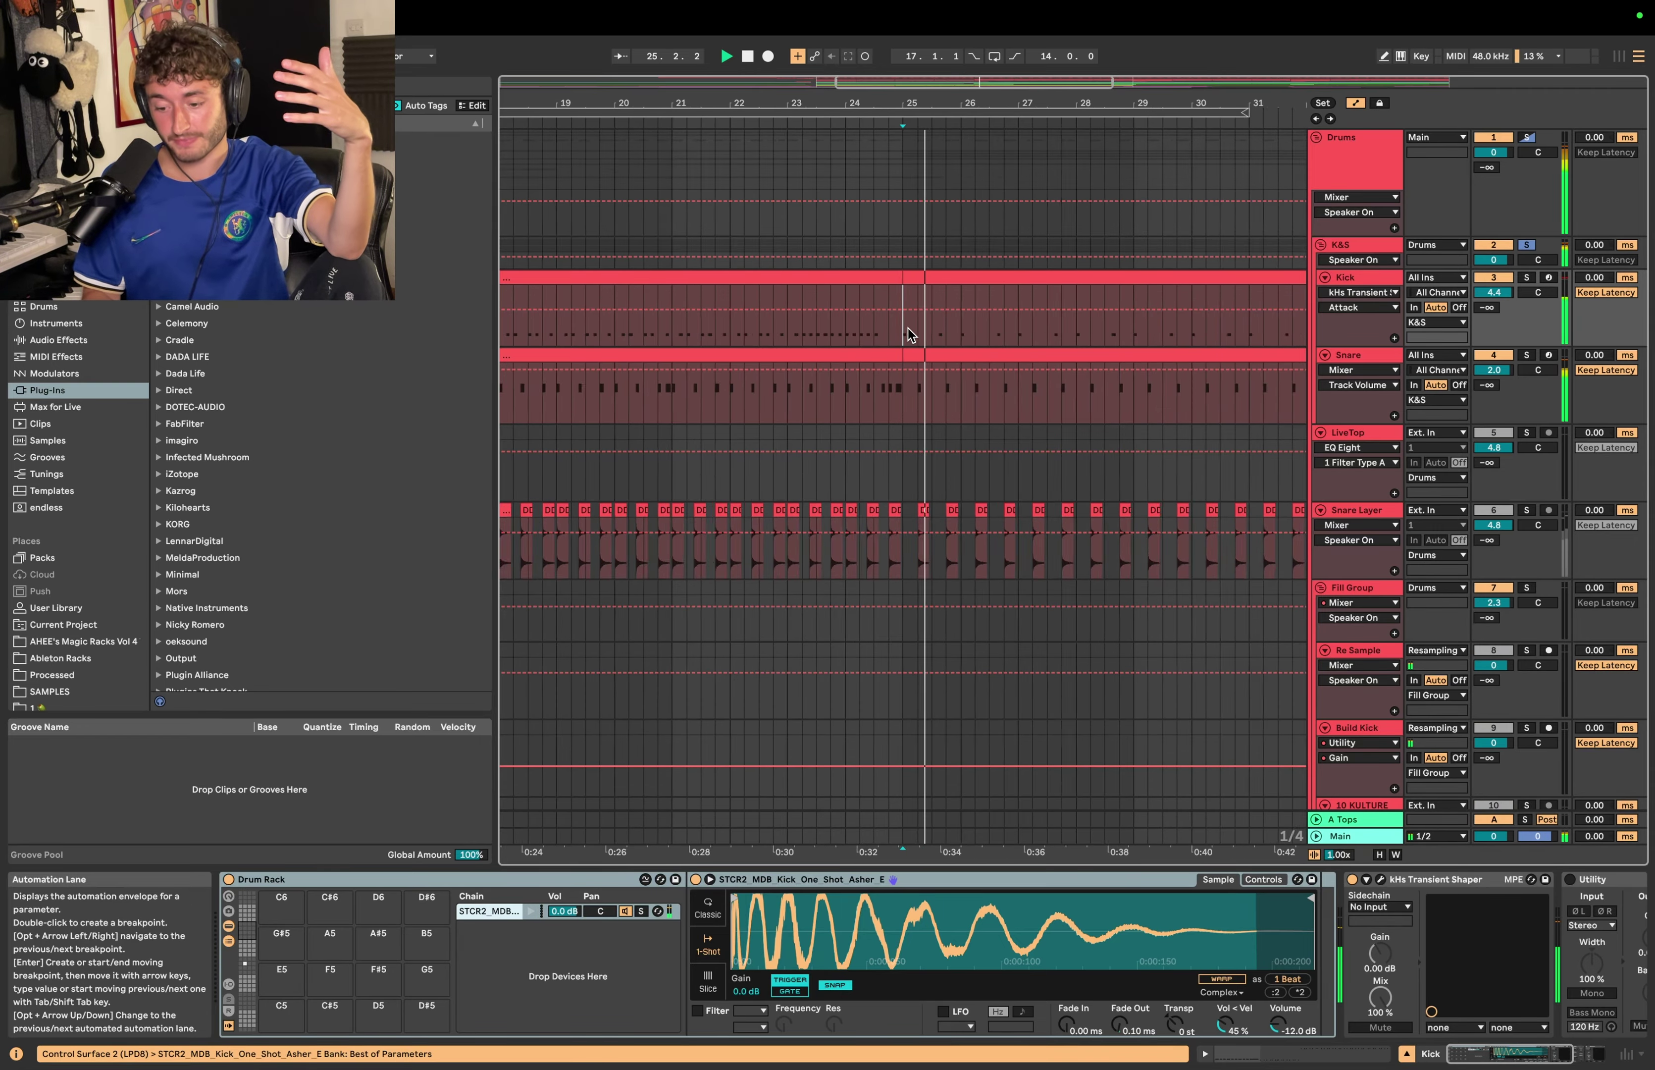
pyautogui.scroll(-3, 910, 334)
pyautogui.scroll(-2, 909, 335)
pyautogui.hscroll(2, 910, 335)
pyautogui.scroll(-4, 1098, 411)
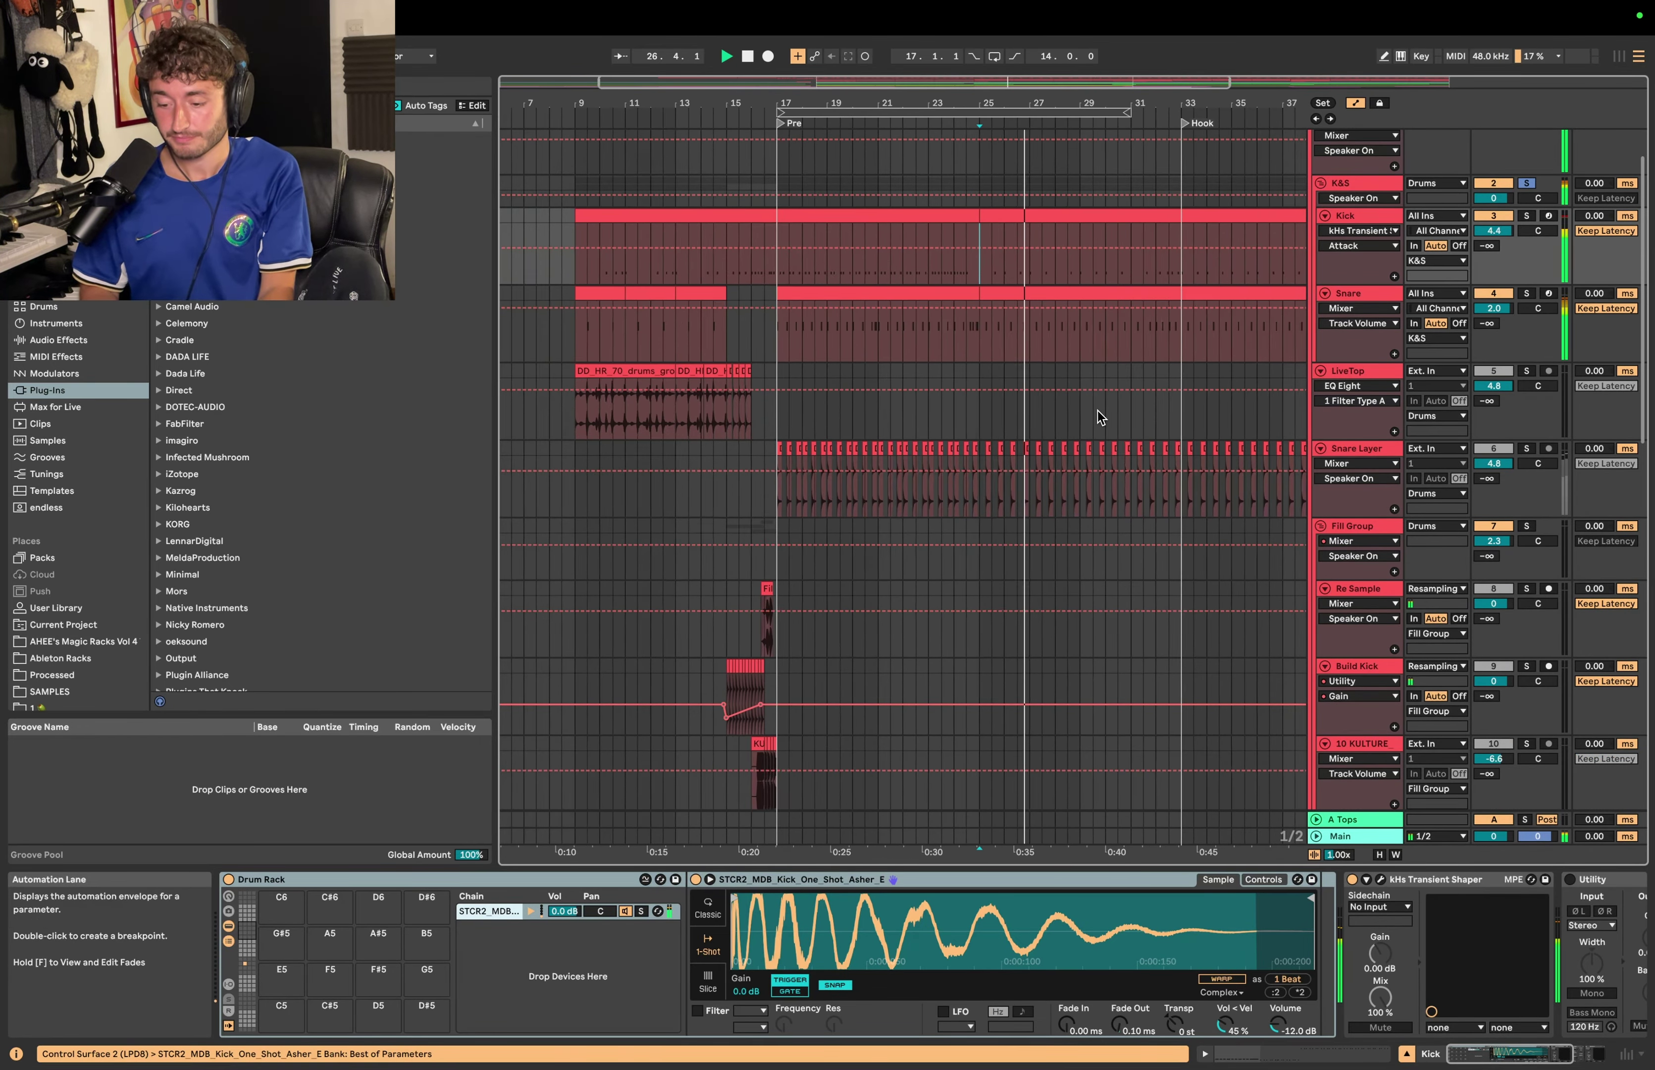
# Step: Solo the Top 2 and Hat Loop tracks, play them from bar 25, and clear the solo on the Tops group
pyautogui.scroll(-8, 1098, 411)
pyautogui.hscroll(2, 1098, 411)
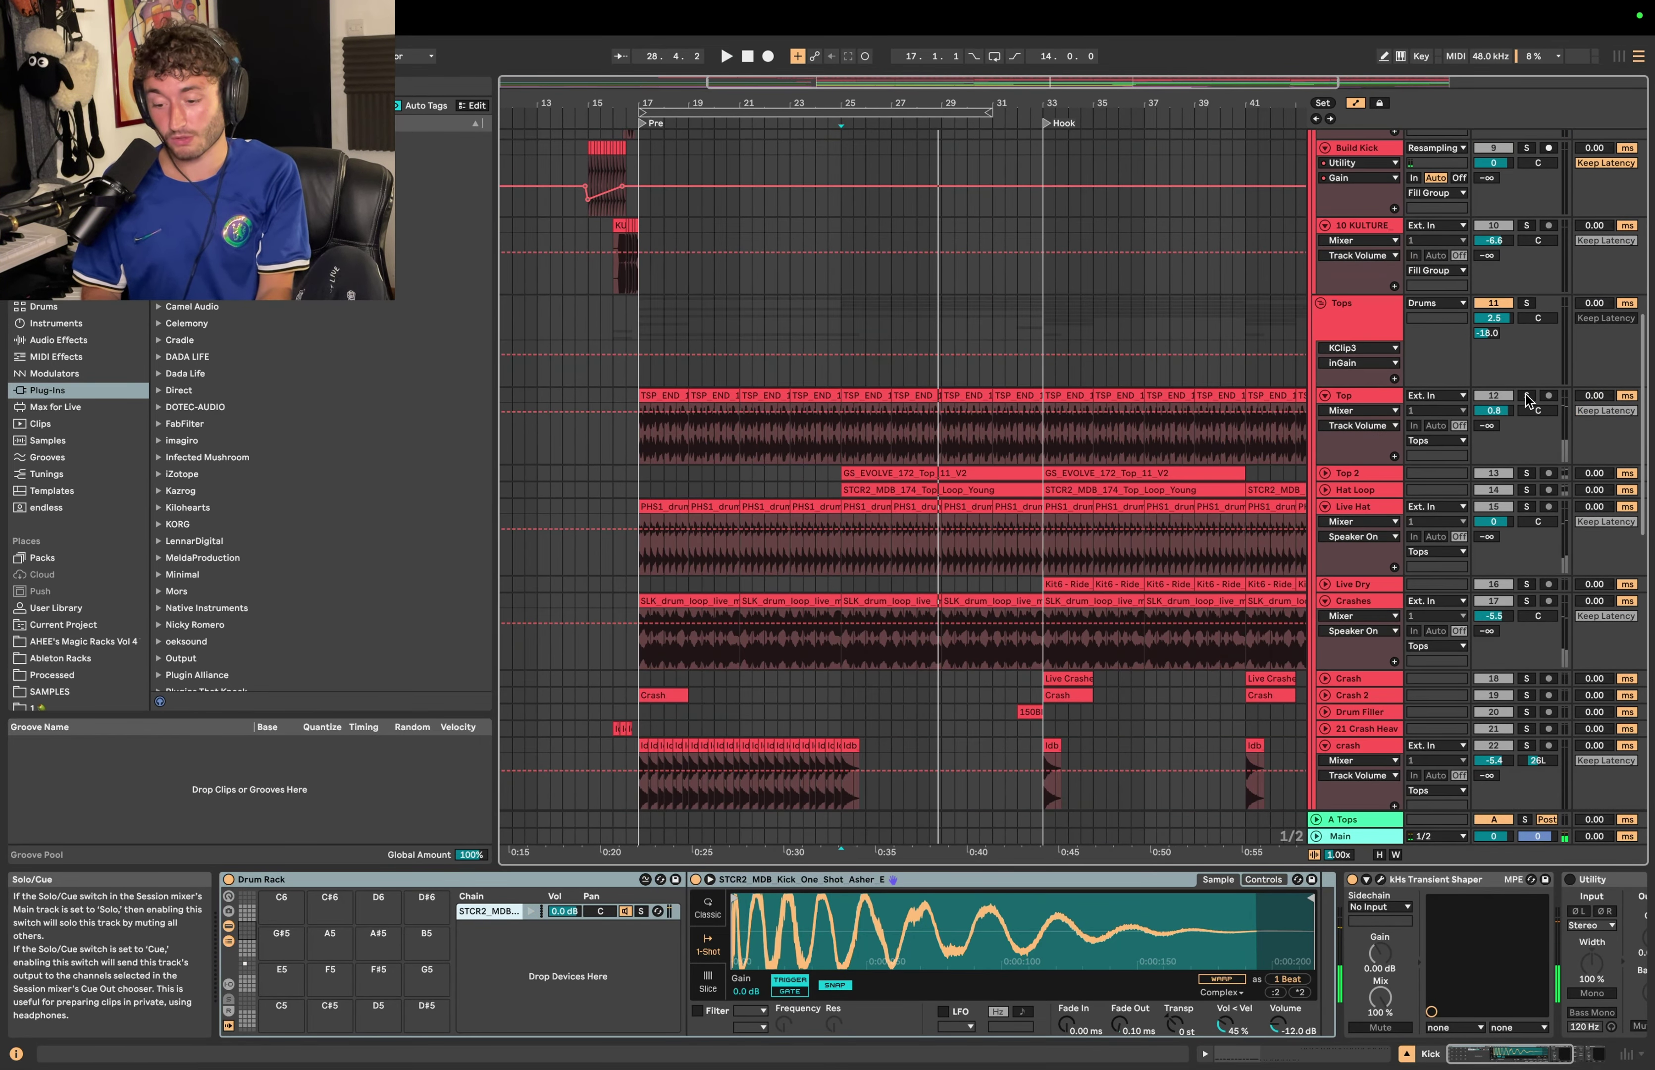
pyautogui.click(1527, 396)
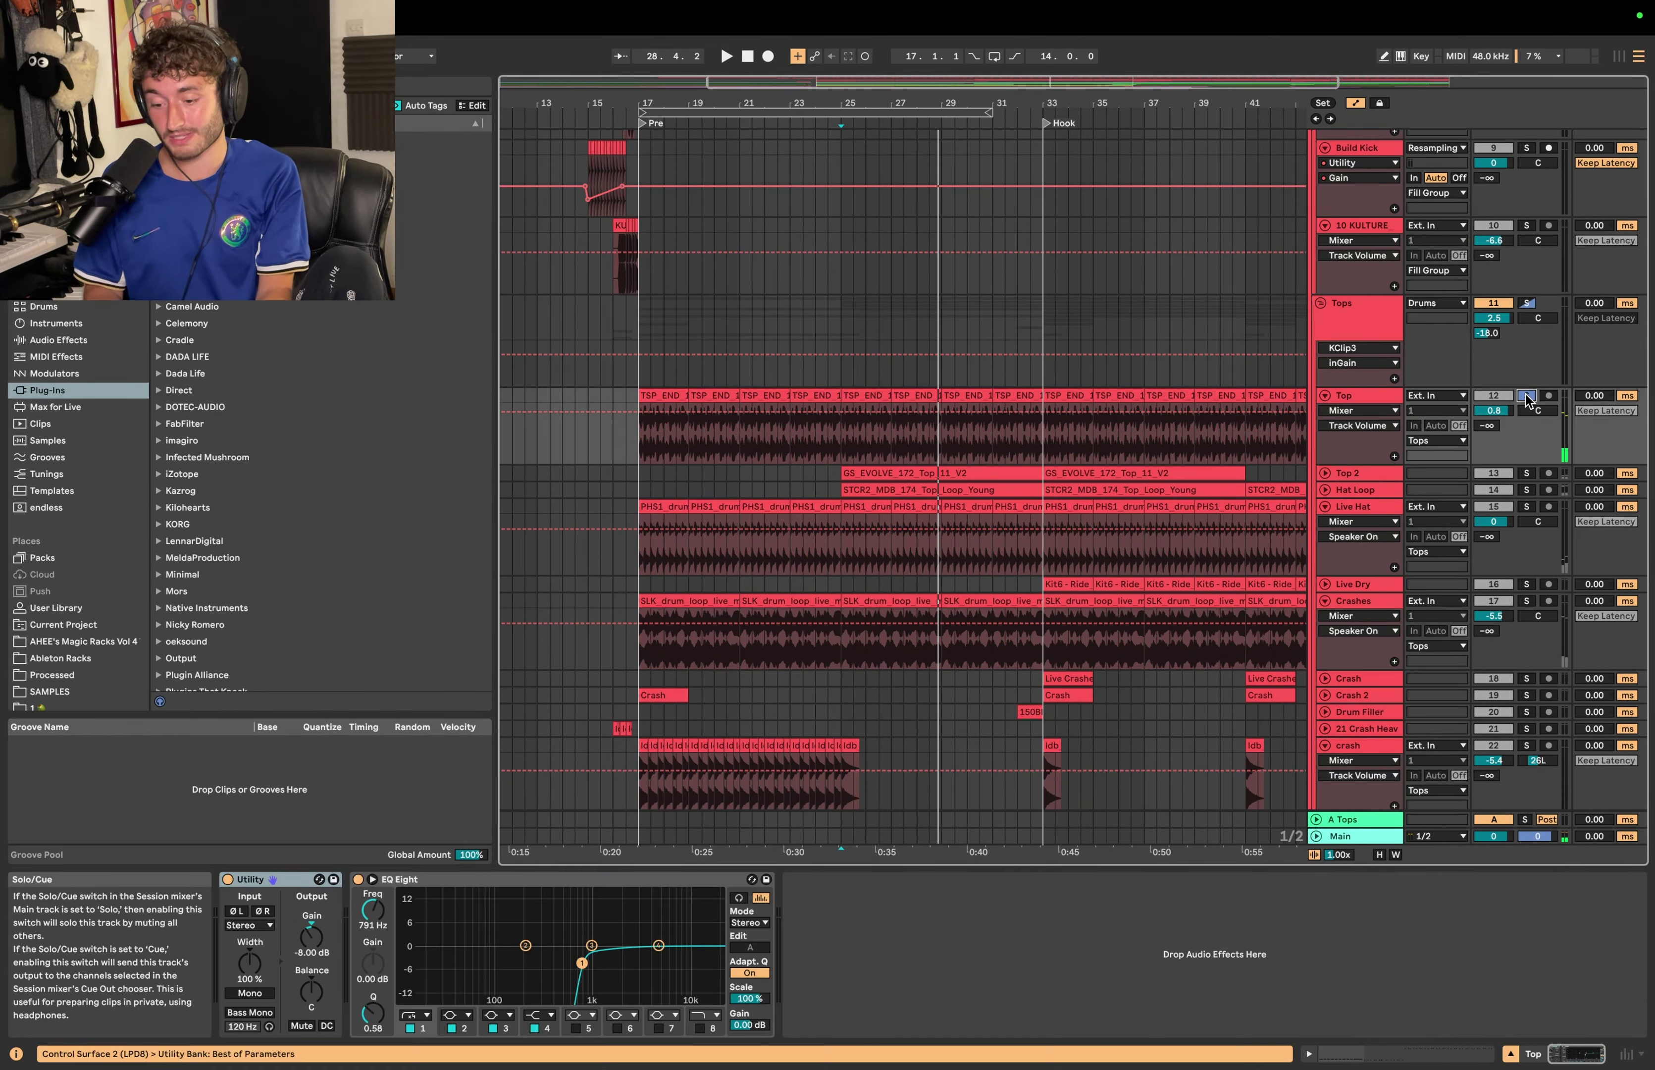
pyautogui.click(1528, 490)
pyautogui.click(1527, 472)
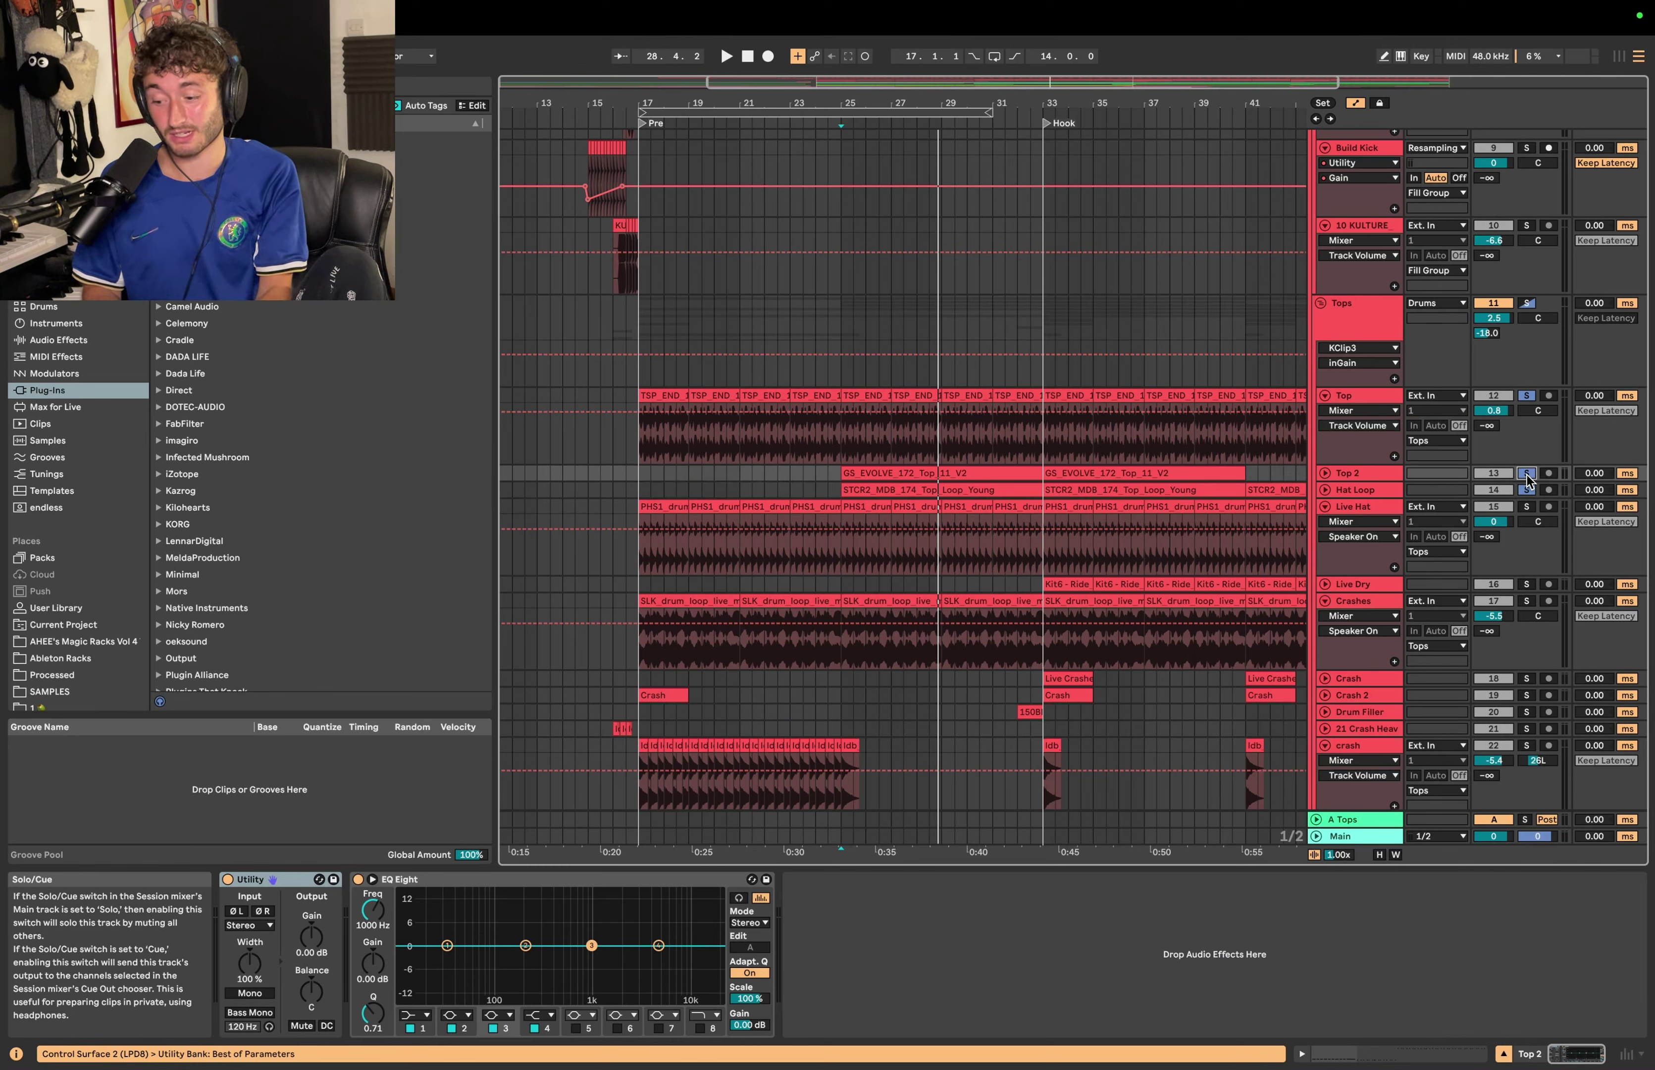
pyautogui.click(872, 474)
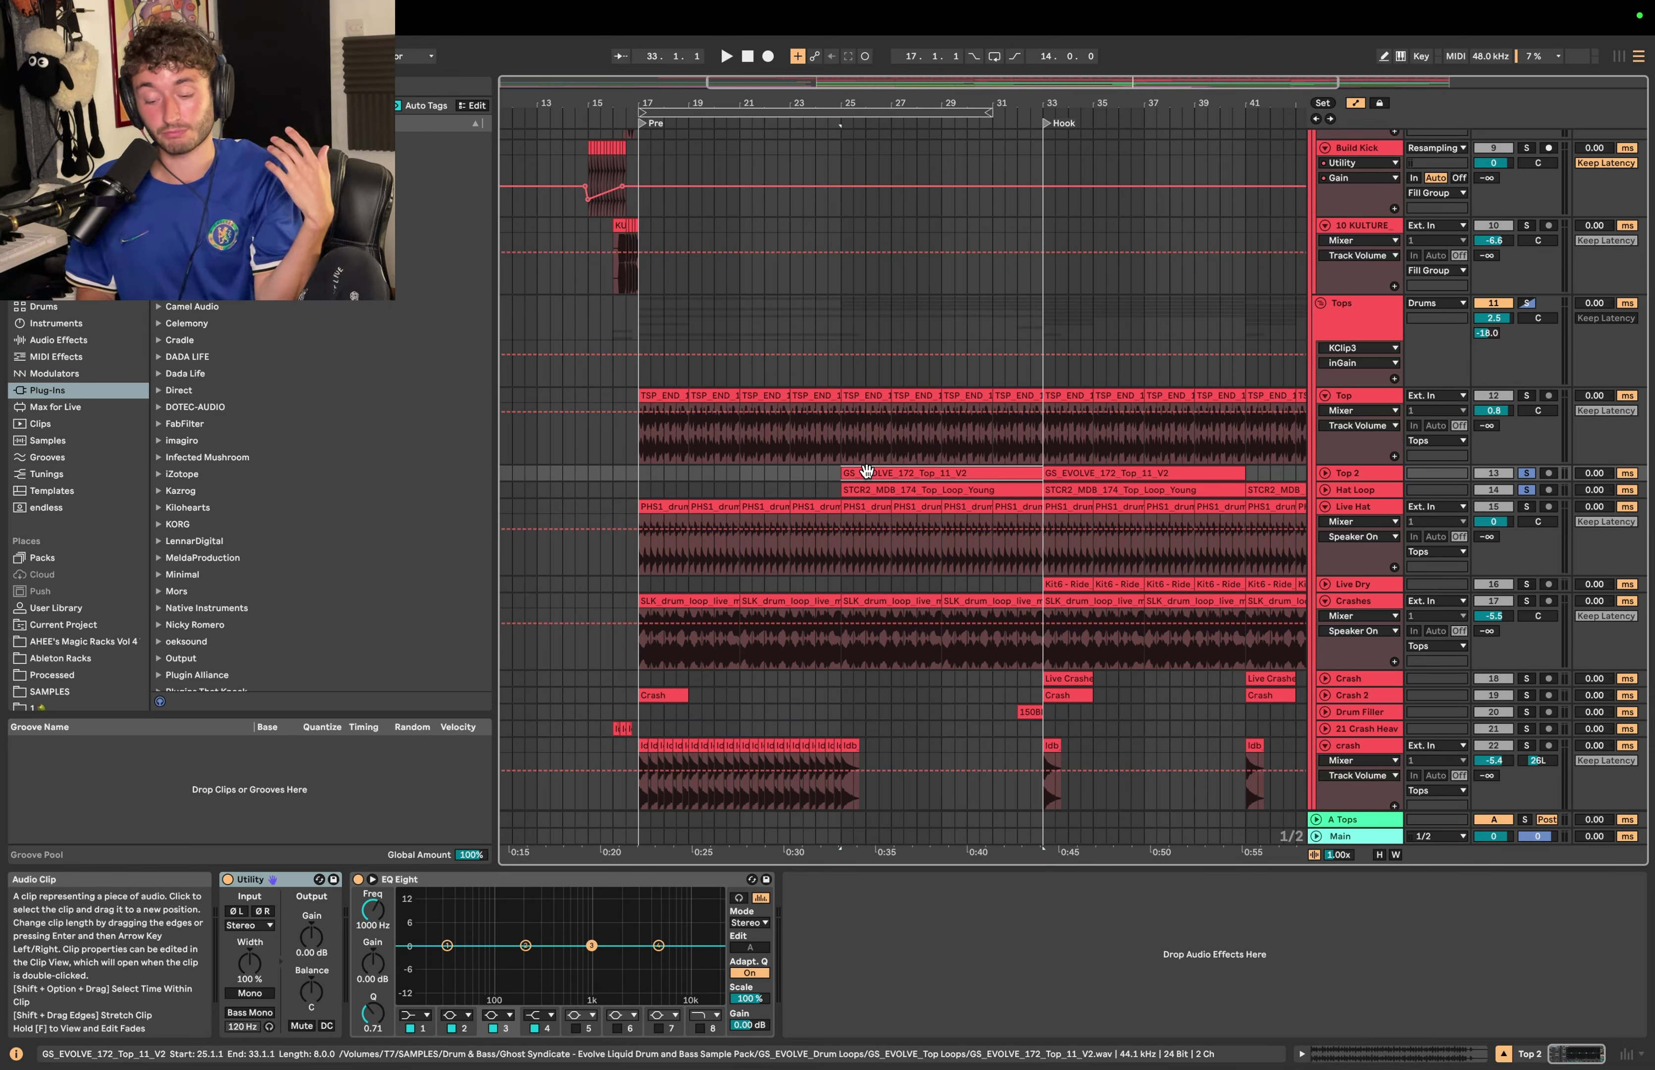
pyautogui.press('space')
pyautogui.scroll(-3, 1519, 286)
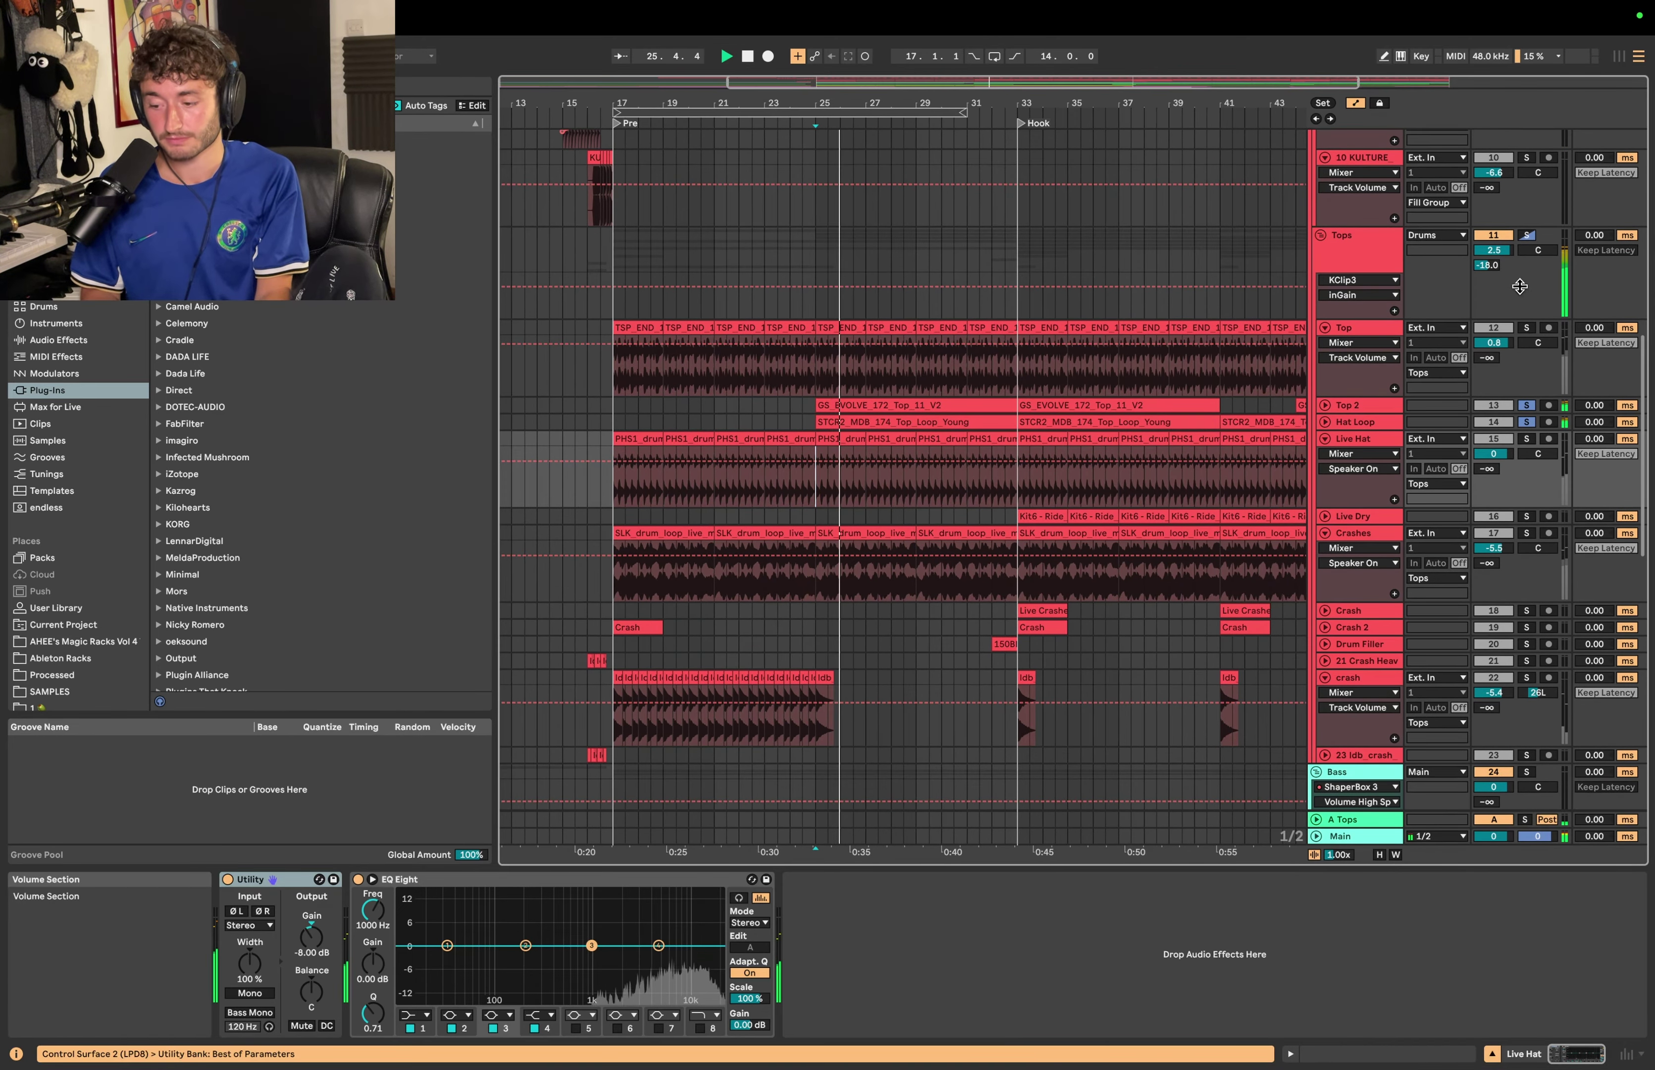
pyautogui.click(1527, 235)
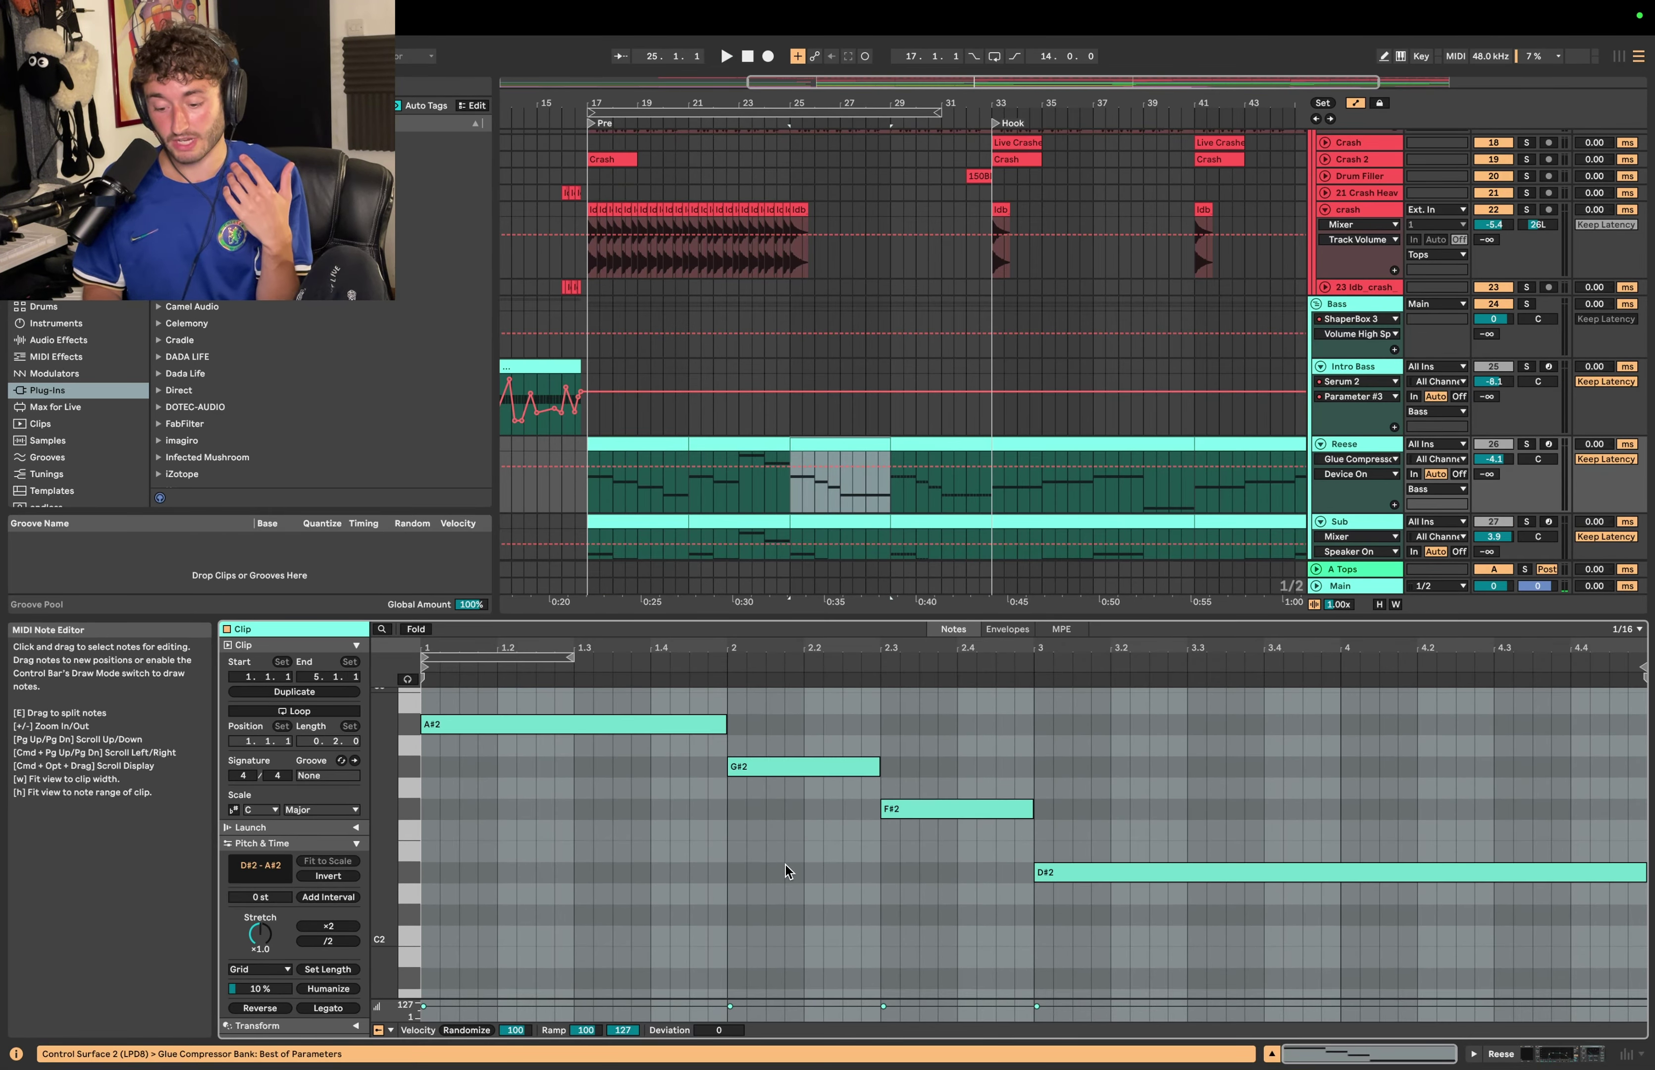
# Step: Compare the note lengths of the Reese clips at bars 21 and 25 in the note editor, picking out the matching notes
pyautogui.scroll(3, 785, 864)
pyautogui.click(630, 786)
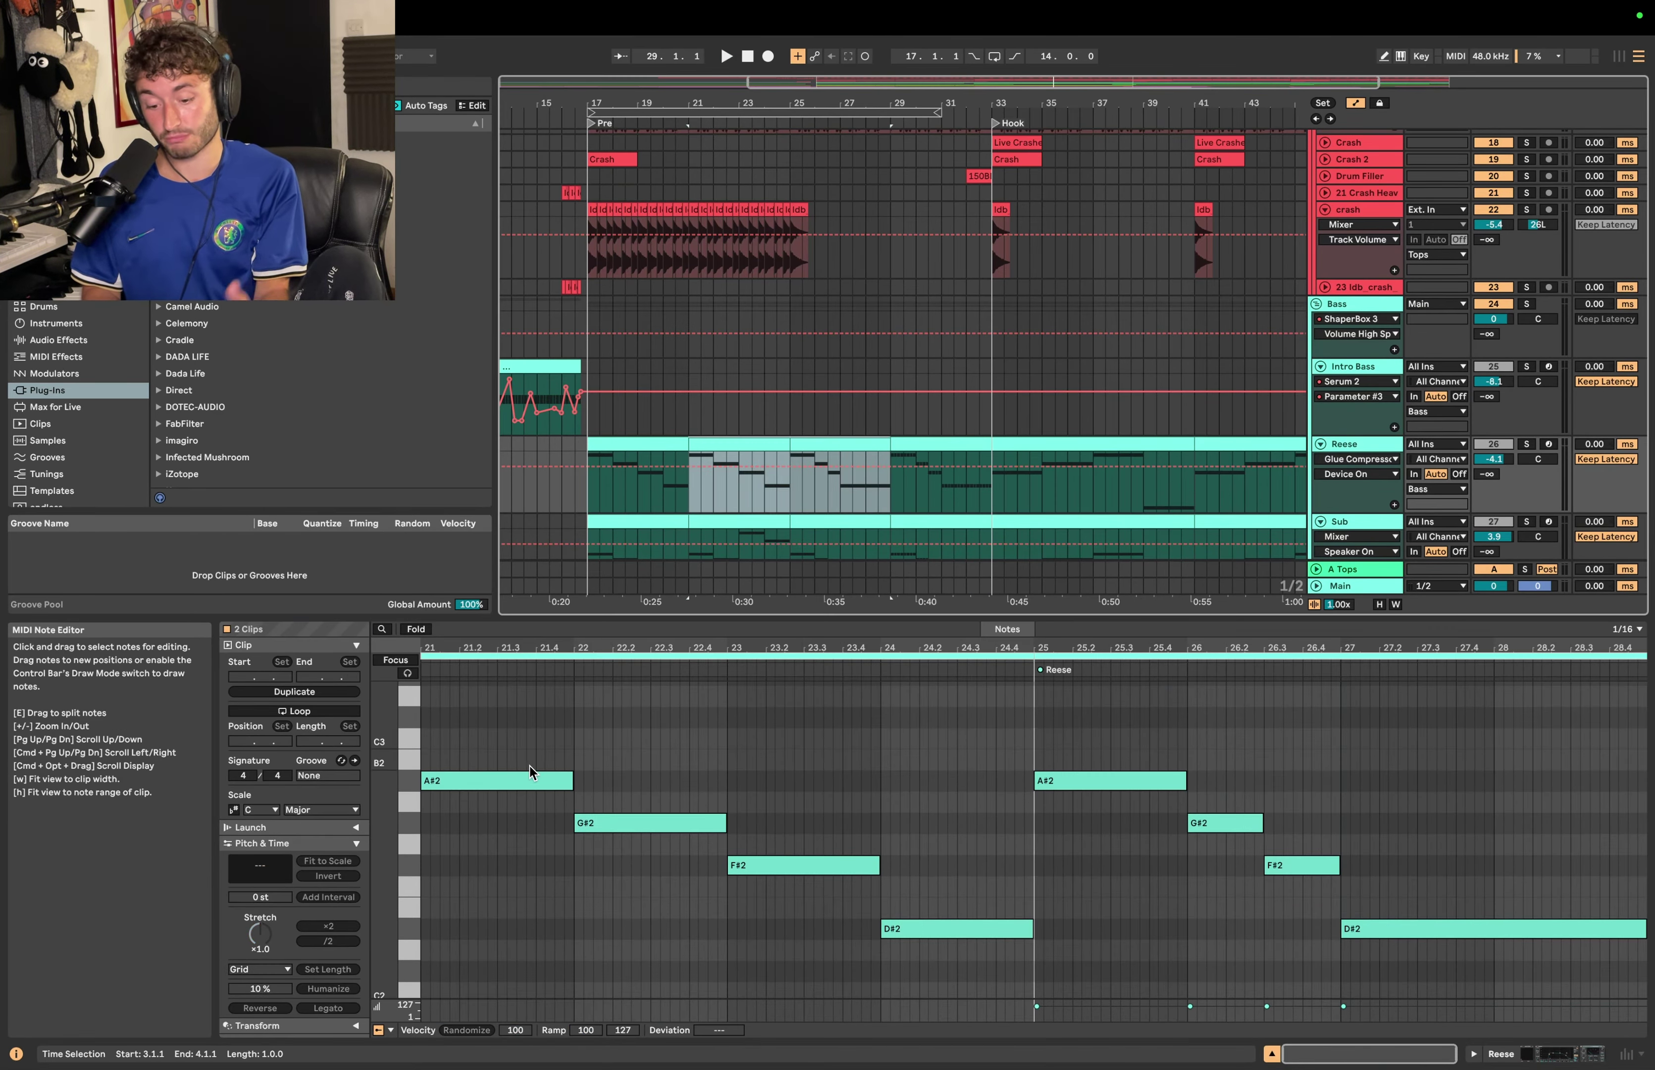
pyautogui.moveTo(517, 745); pyautogui.dragTo(965, 950)
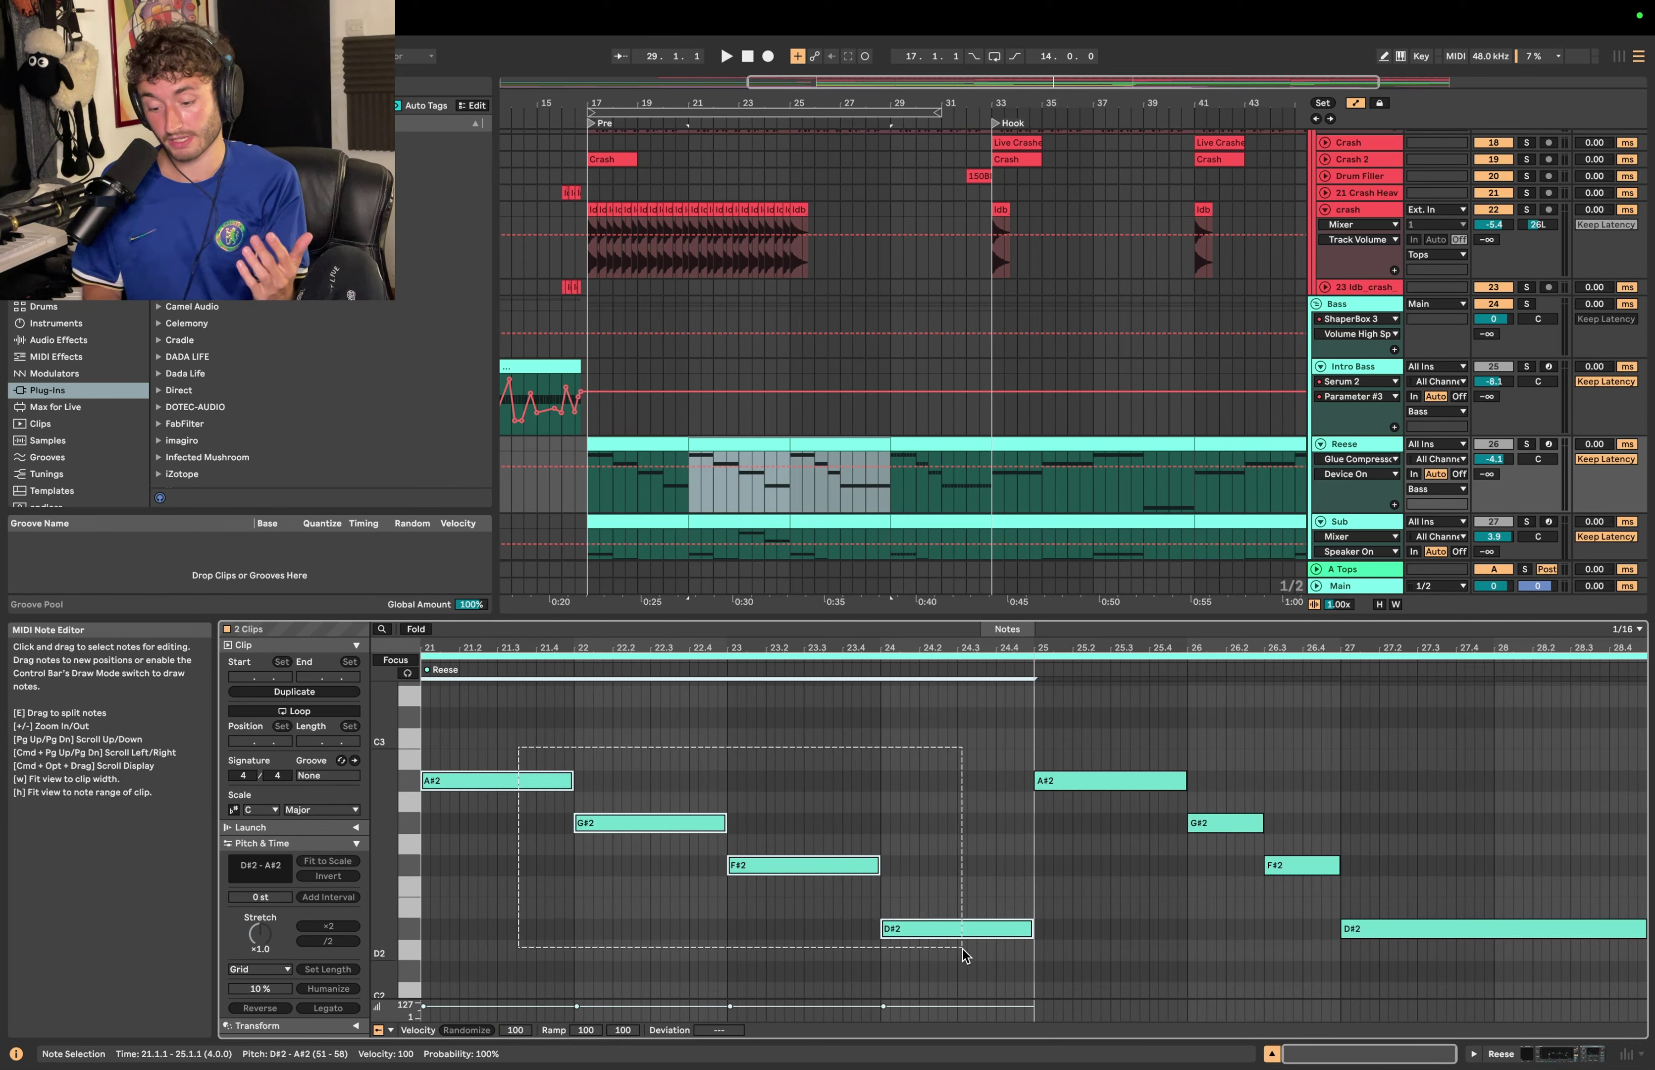
pyautogui.click(621, 824)
pyautogui.moveTo(835, 806); pyautogui.dragTo(823, 1016)
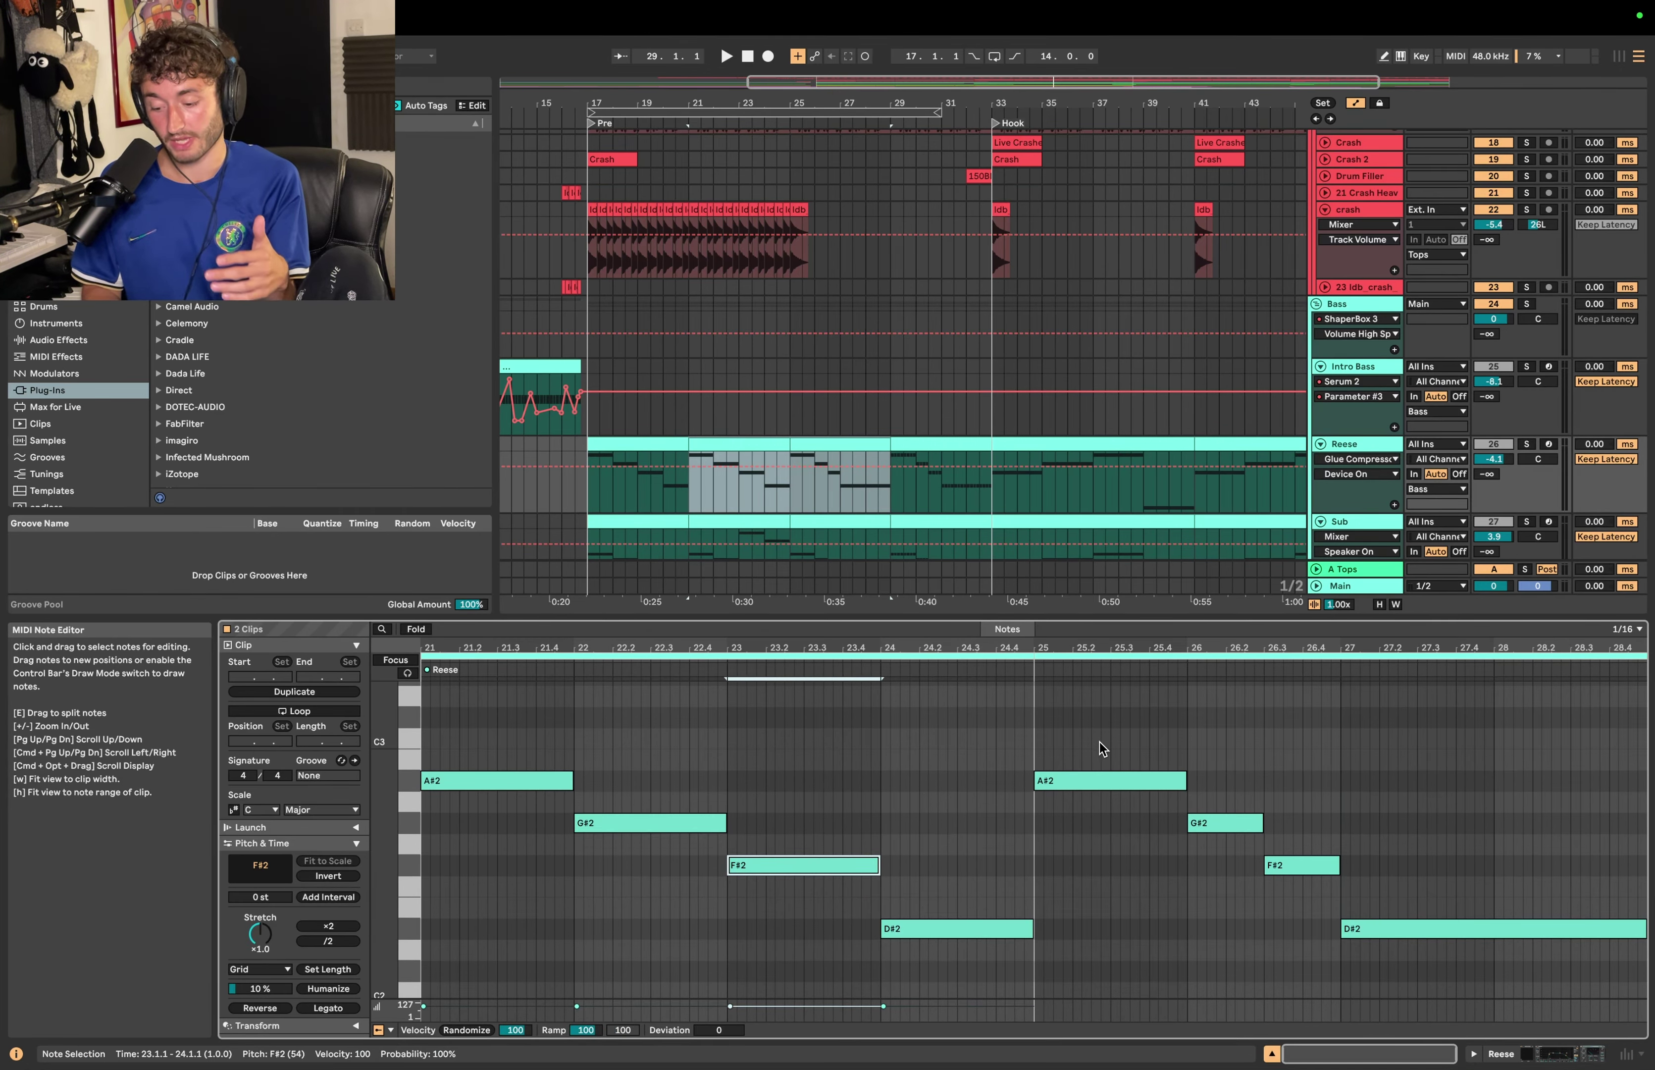
pyautogui.click(1318, 850)
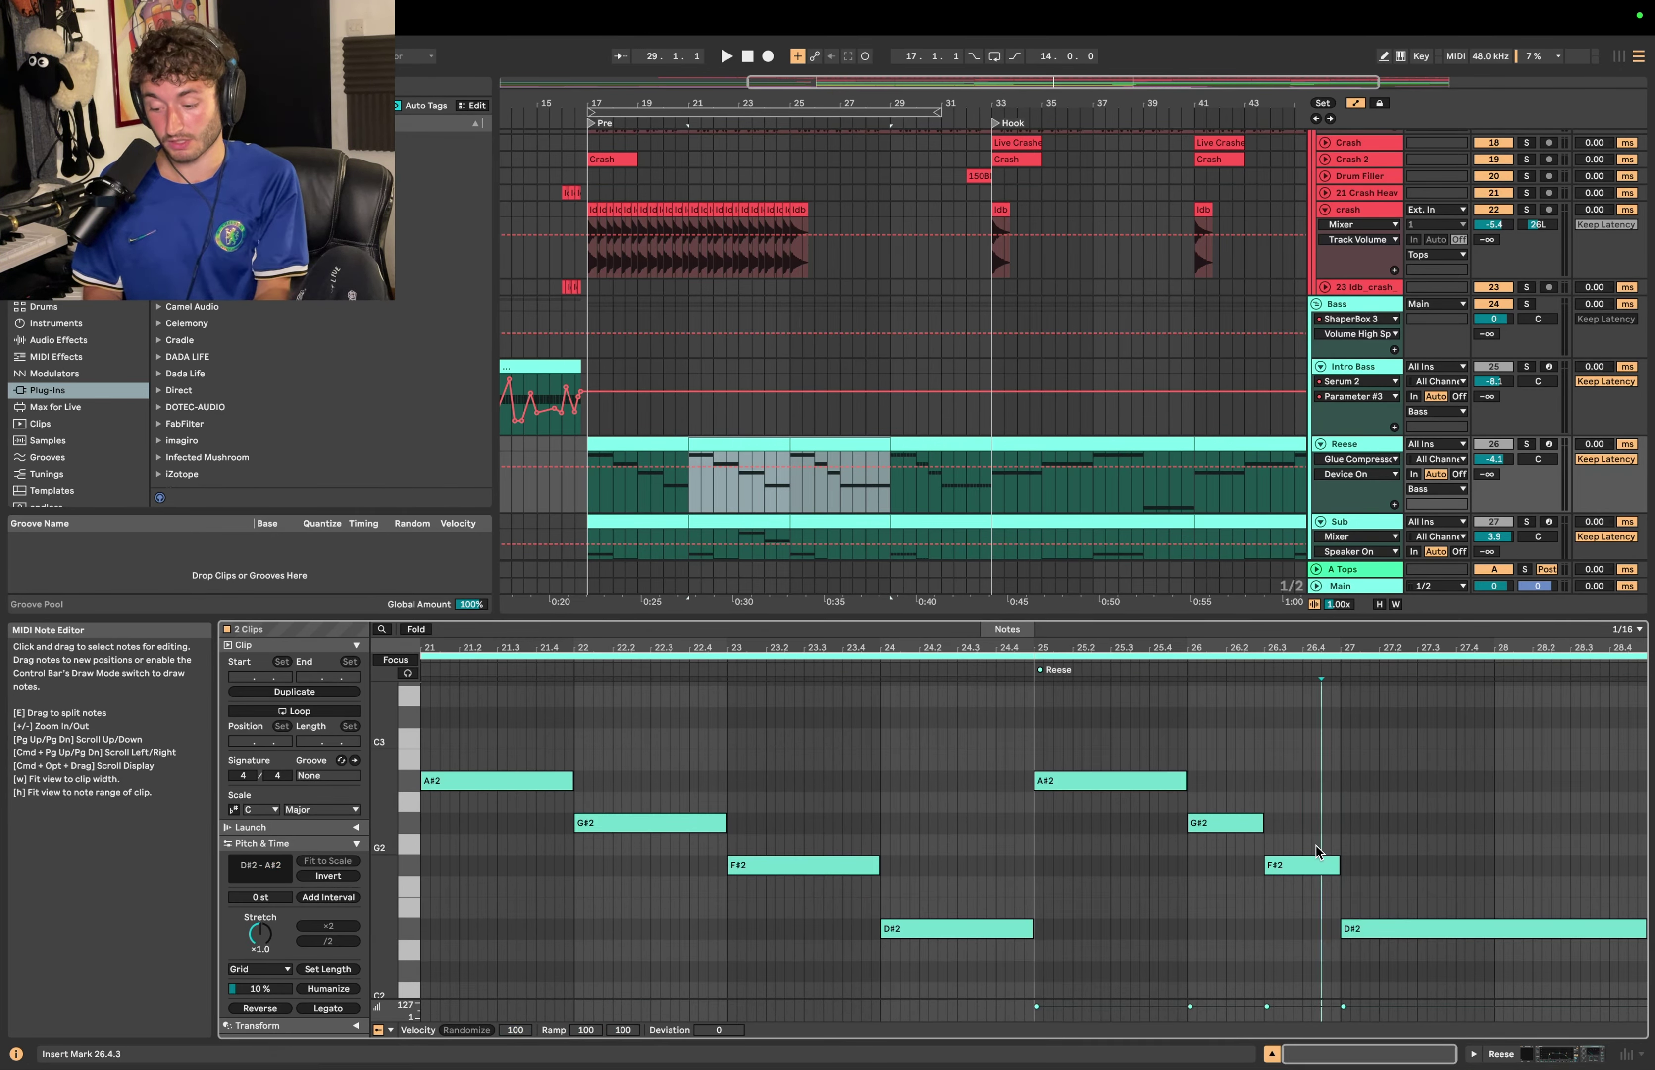
pyautogui.moveTo(1316, 846); pyautogui.dragTo(1295, 874)
# Step: Unfold and solo the Oragn track, play its clip from bar 25 and open the chords in the note editor
pyautogui.hotkey('shift', 'Tab')
pyautogui.scroll(-5, 855, 546)
pyautogui.click(855, 567)
pyautogui.click(1351, 568)
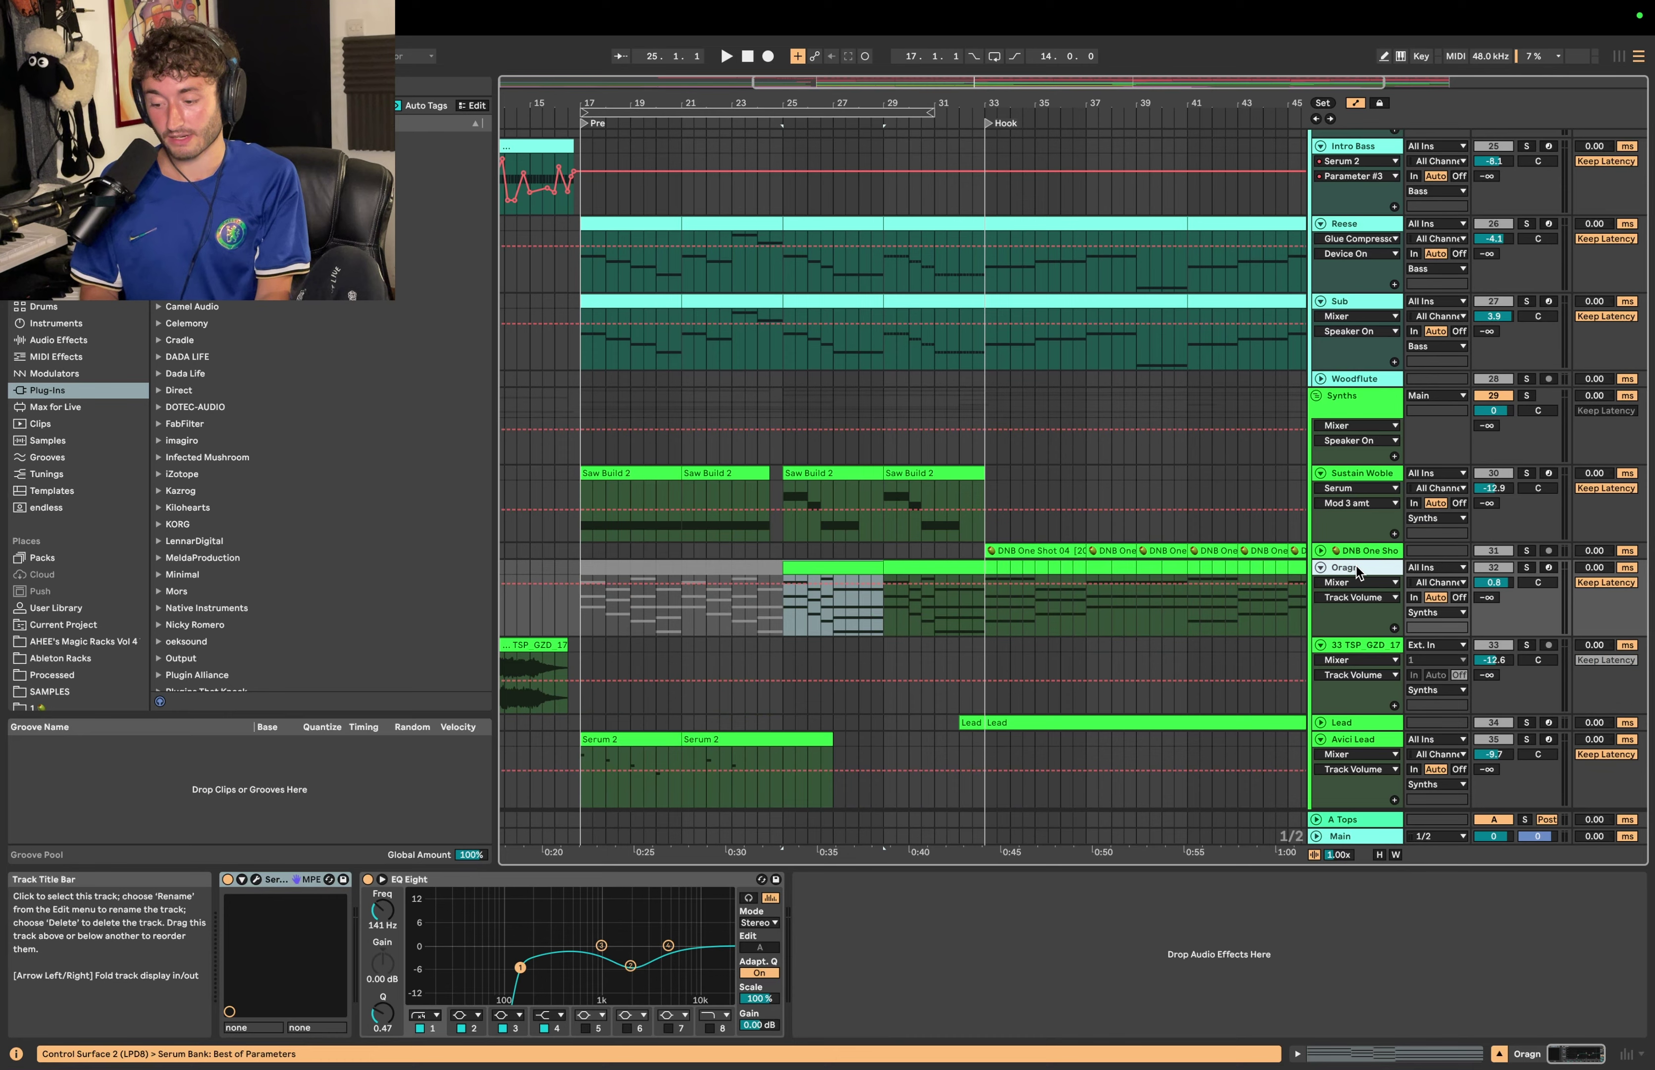
pyautogui.click(1527, 567)
pyautogui.press('space')
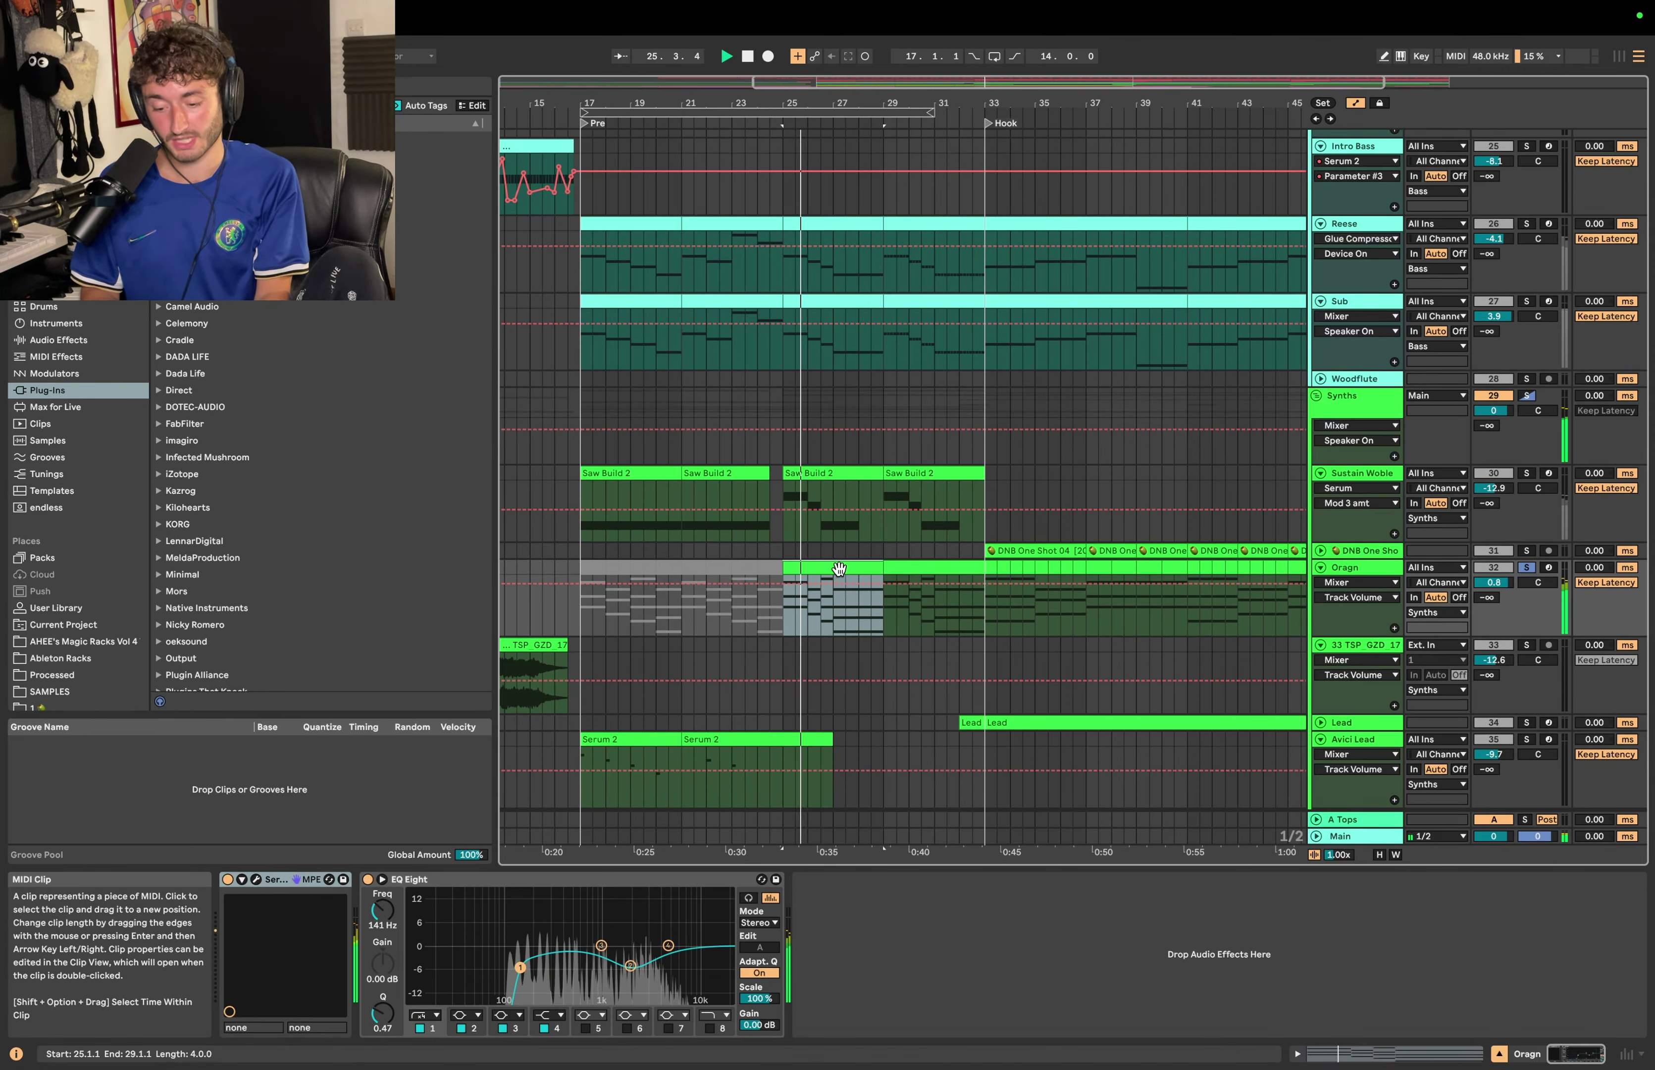
pyautogui.doubleClick(838, 568)
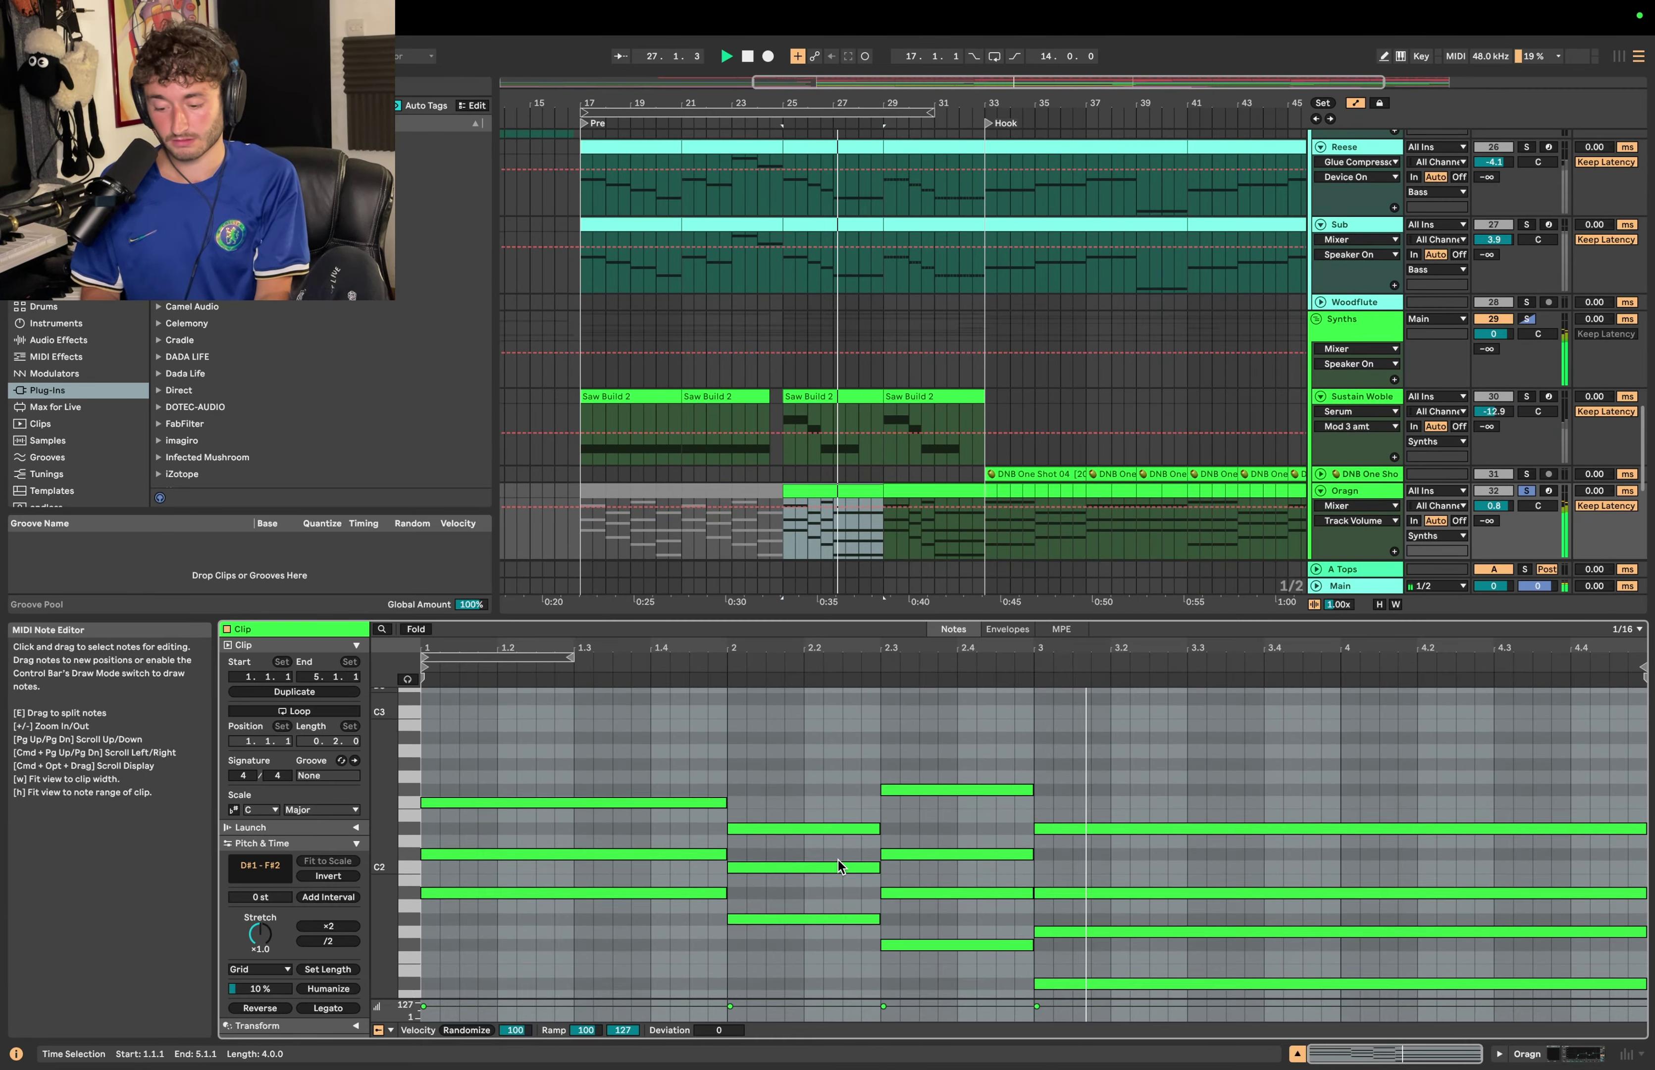
# Step: Compare the chord lengths in the Oragn clips before and after bar 25 in the note editor
pyautogui.scroll(-1, 838, 860)
pyautogui.moveTo(386, 806); pyautogui.dragTo(358, 807)
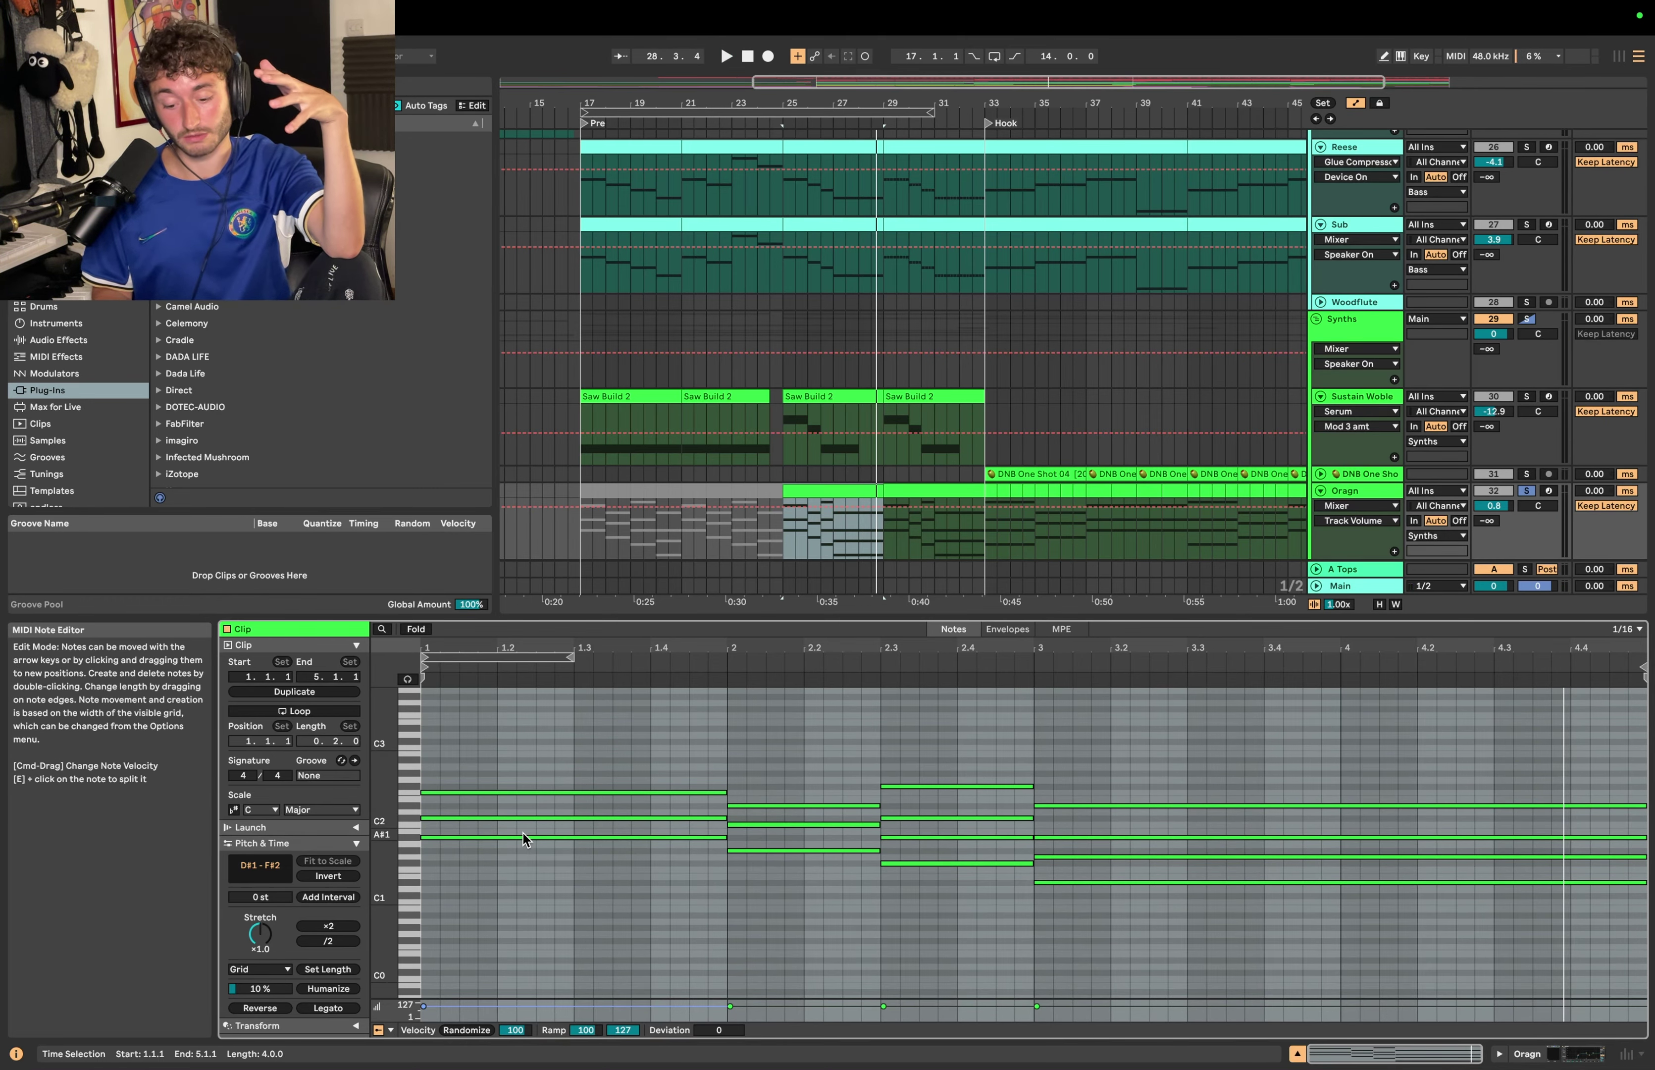
pyautogui.moveTo(383, 830); pyautogui.dragTo(410, 827)
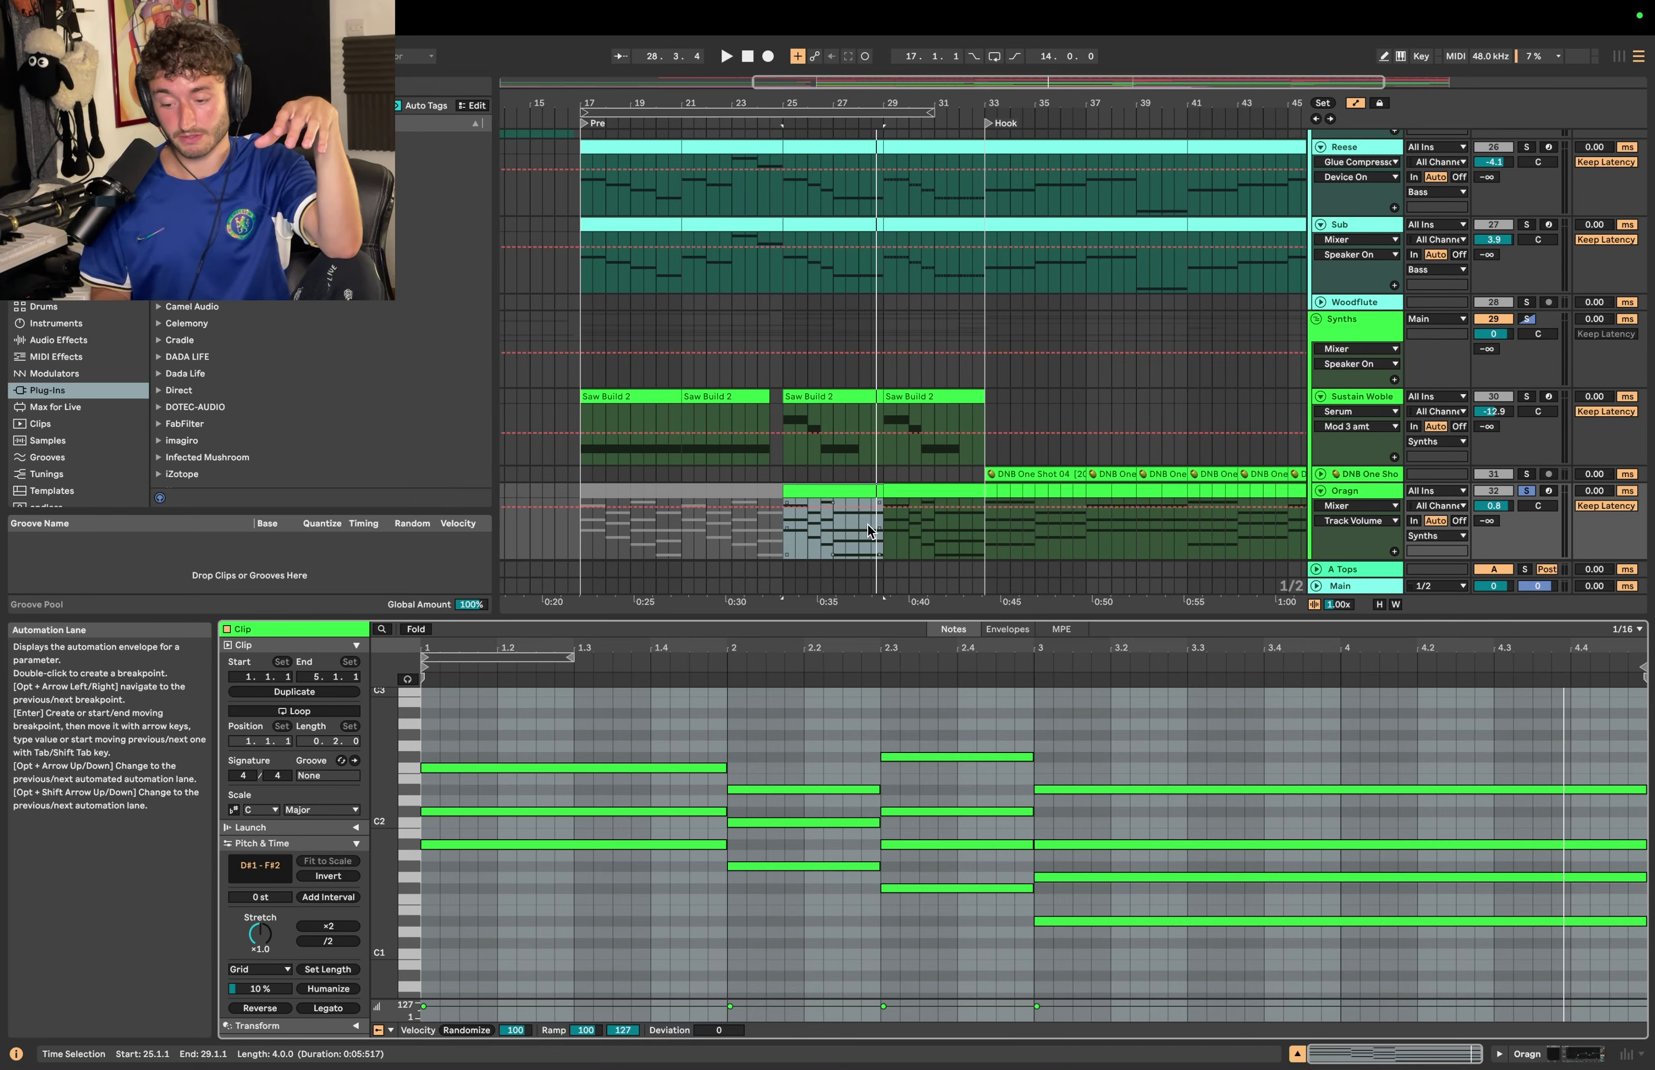
pyautogui.moveTo(766, 313); pyautogui.dragTo(988, 317)
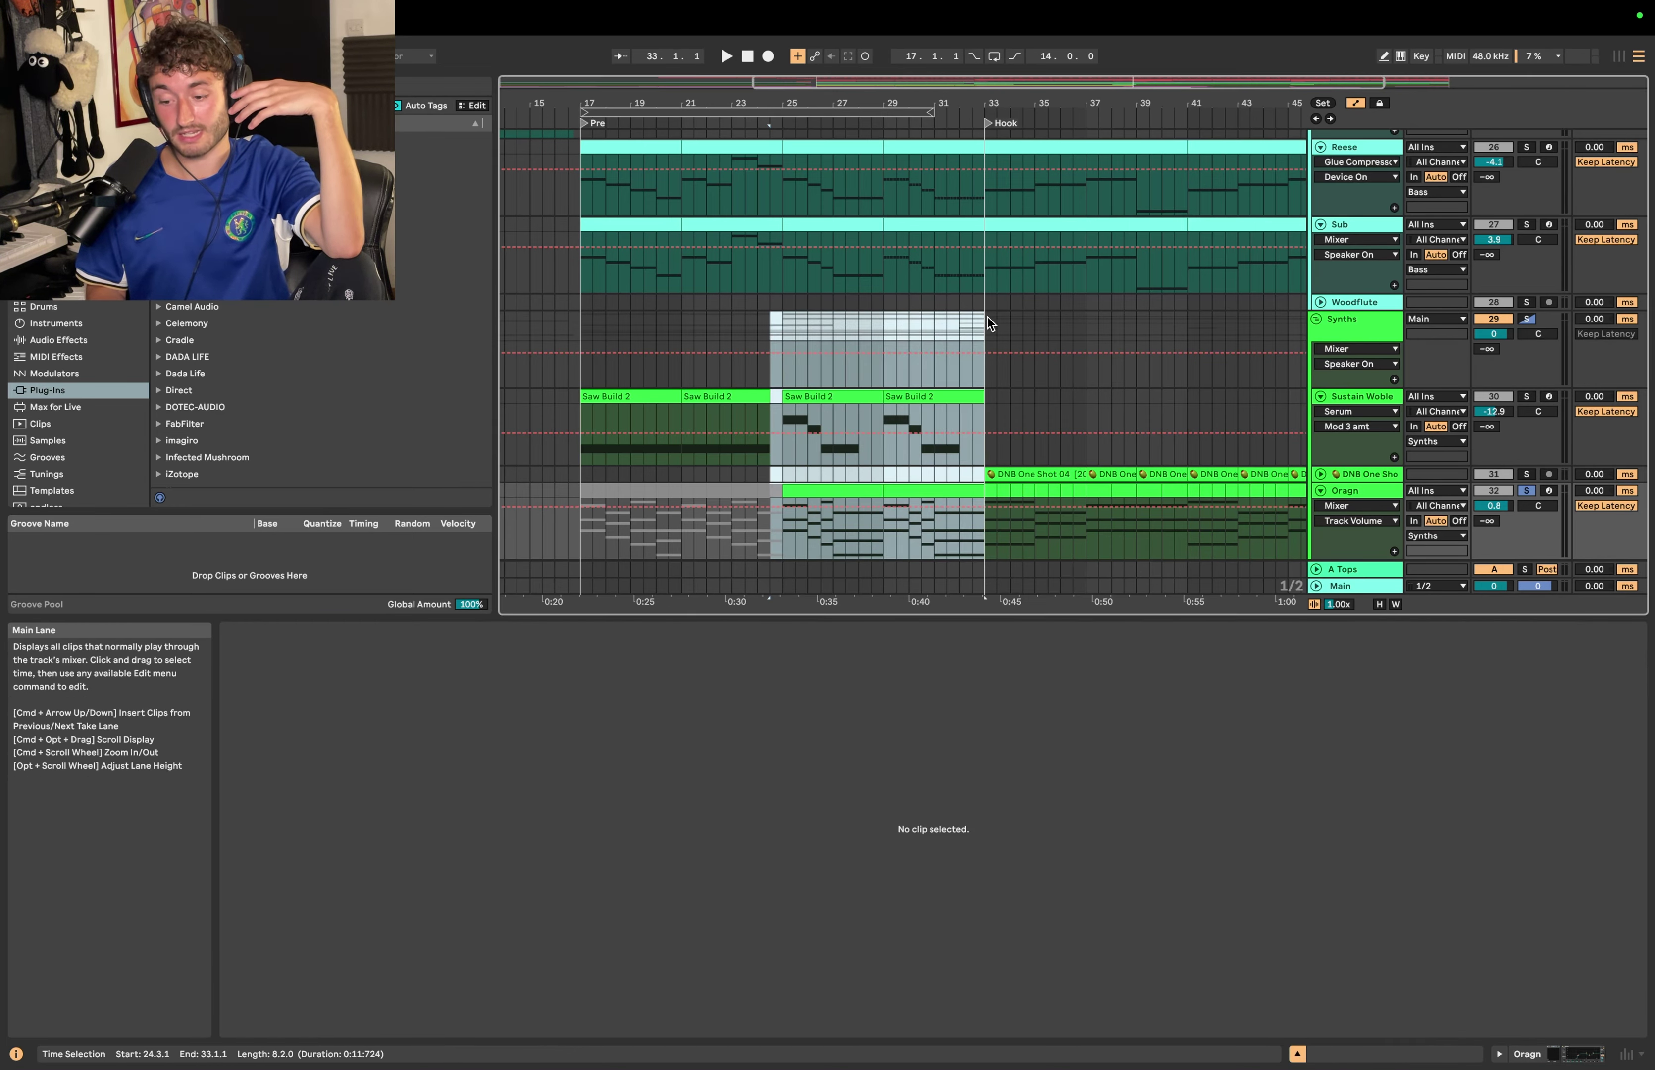
pyautogui.click(818, 481)
pyautogui.scroll(-3, 819, 481)
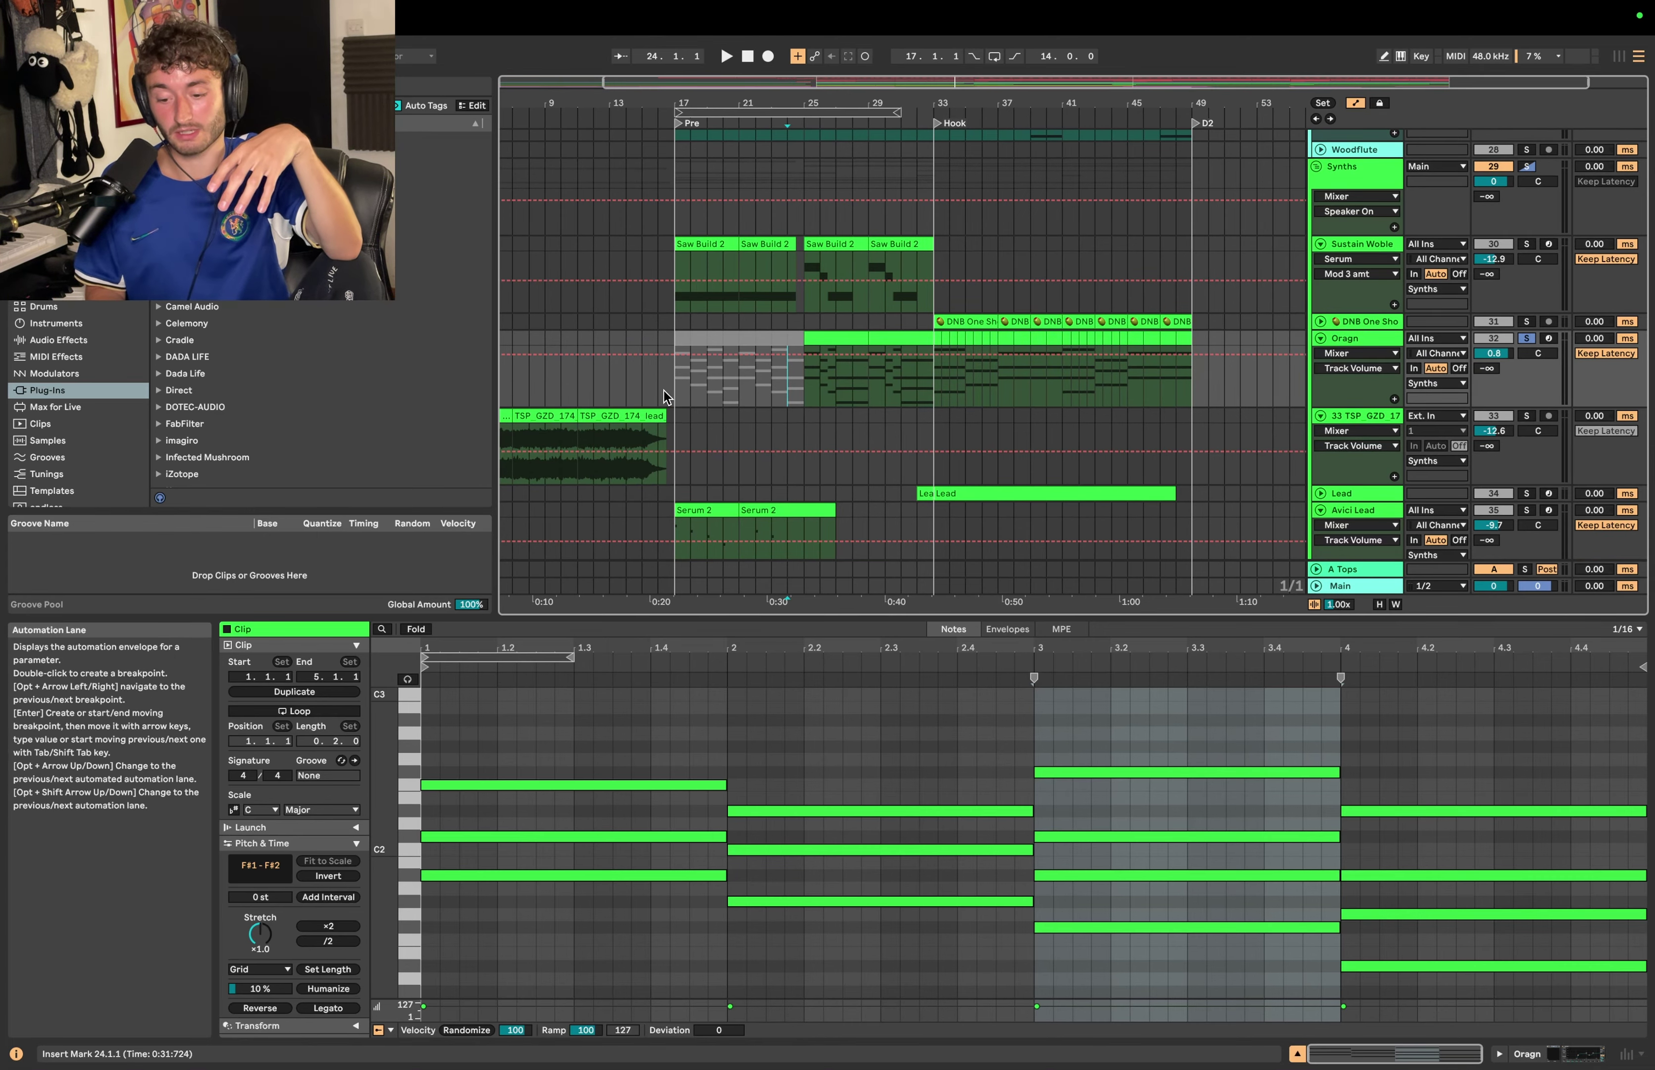
# Step: Select the Oragn clips from bar 25 to 33, clear the track's solo and play the full mix
pyautogui.moveTo(664, 391); pyautogui.dragTo(941, 348)
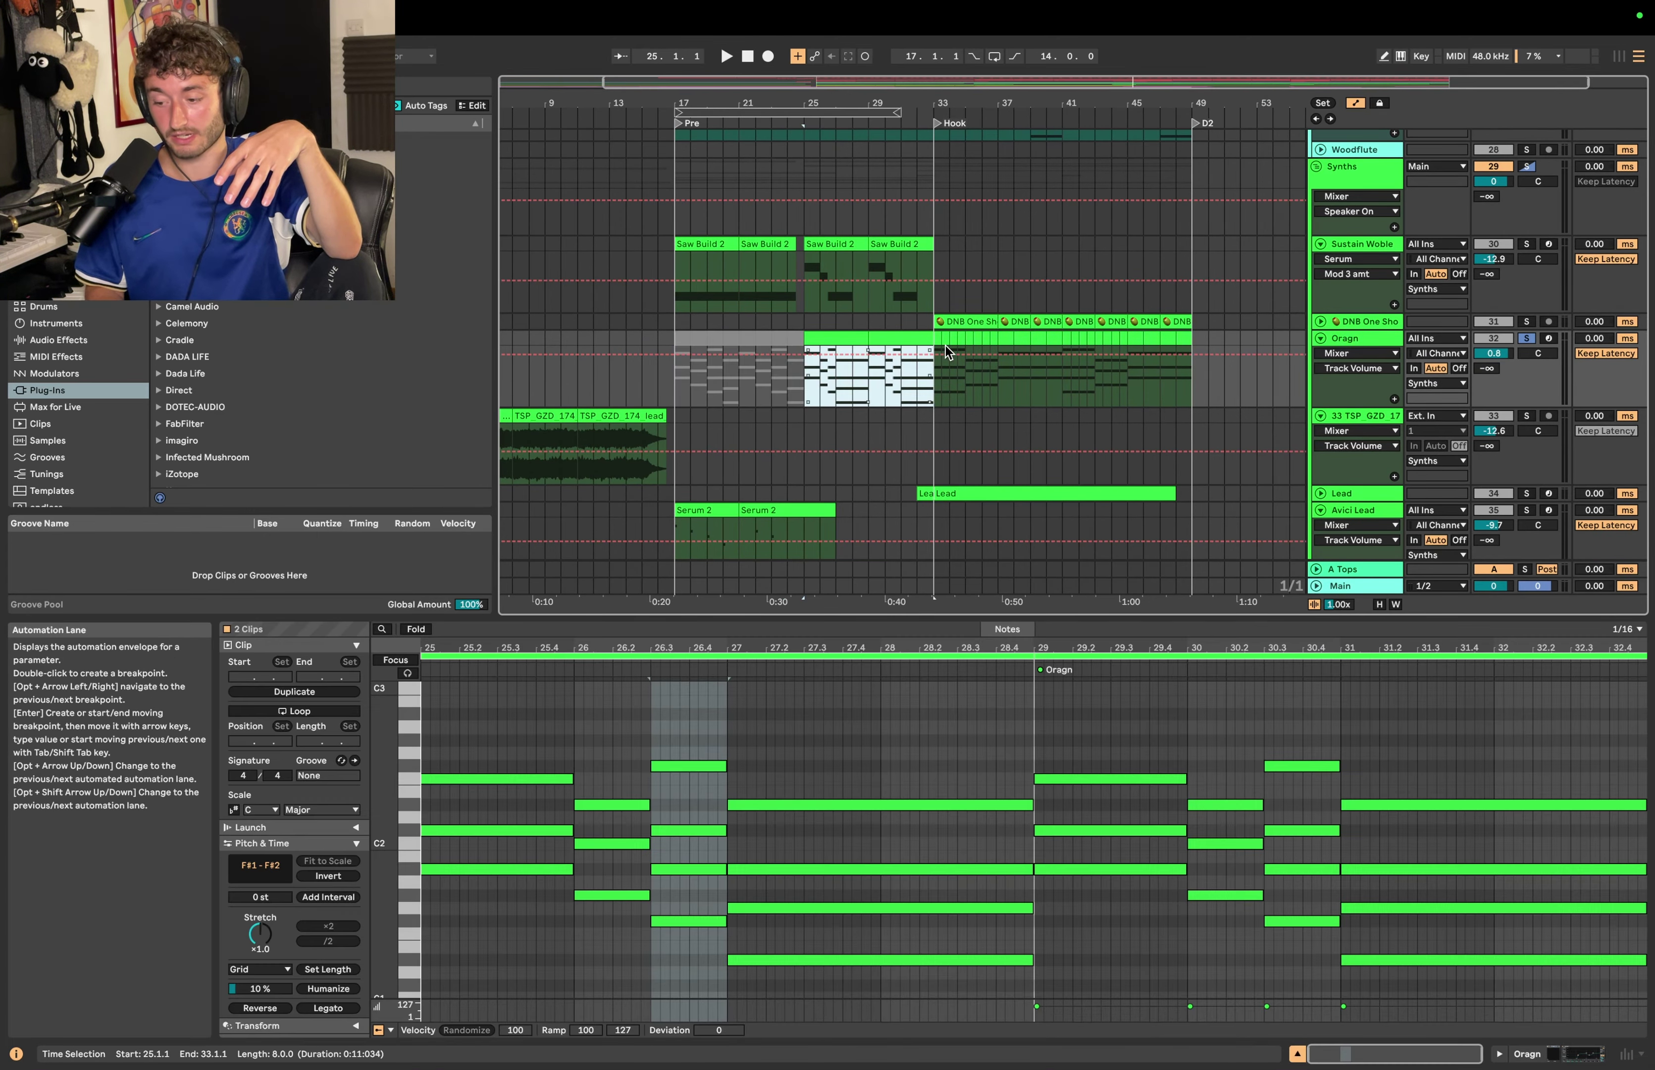
pyautogui.click(1526, 339)
pyautogui.press('space')
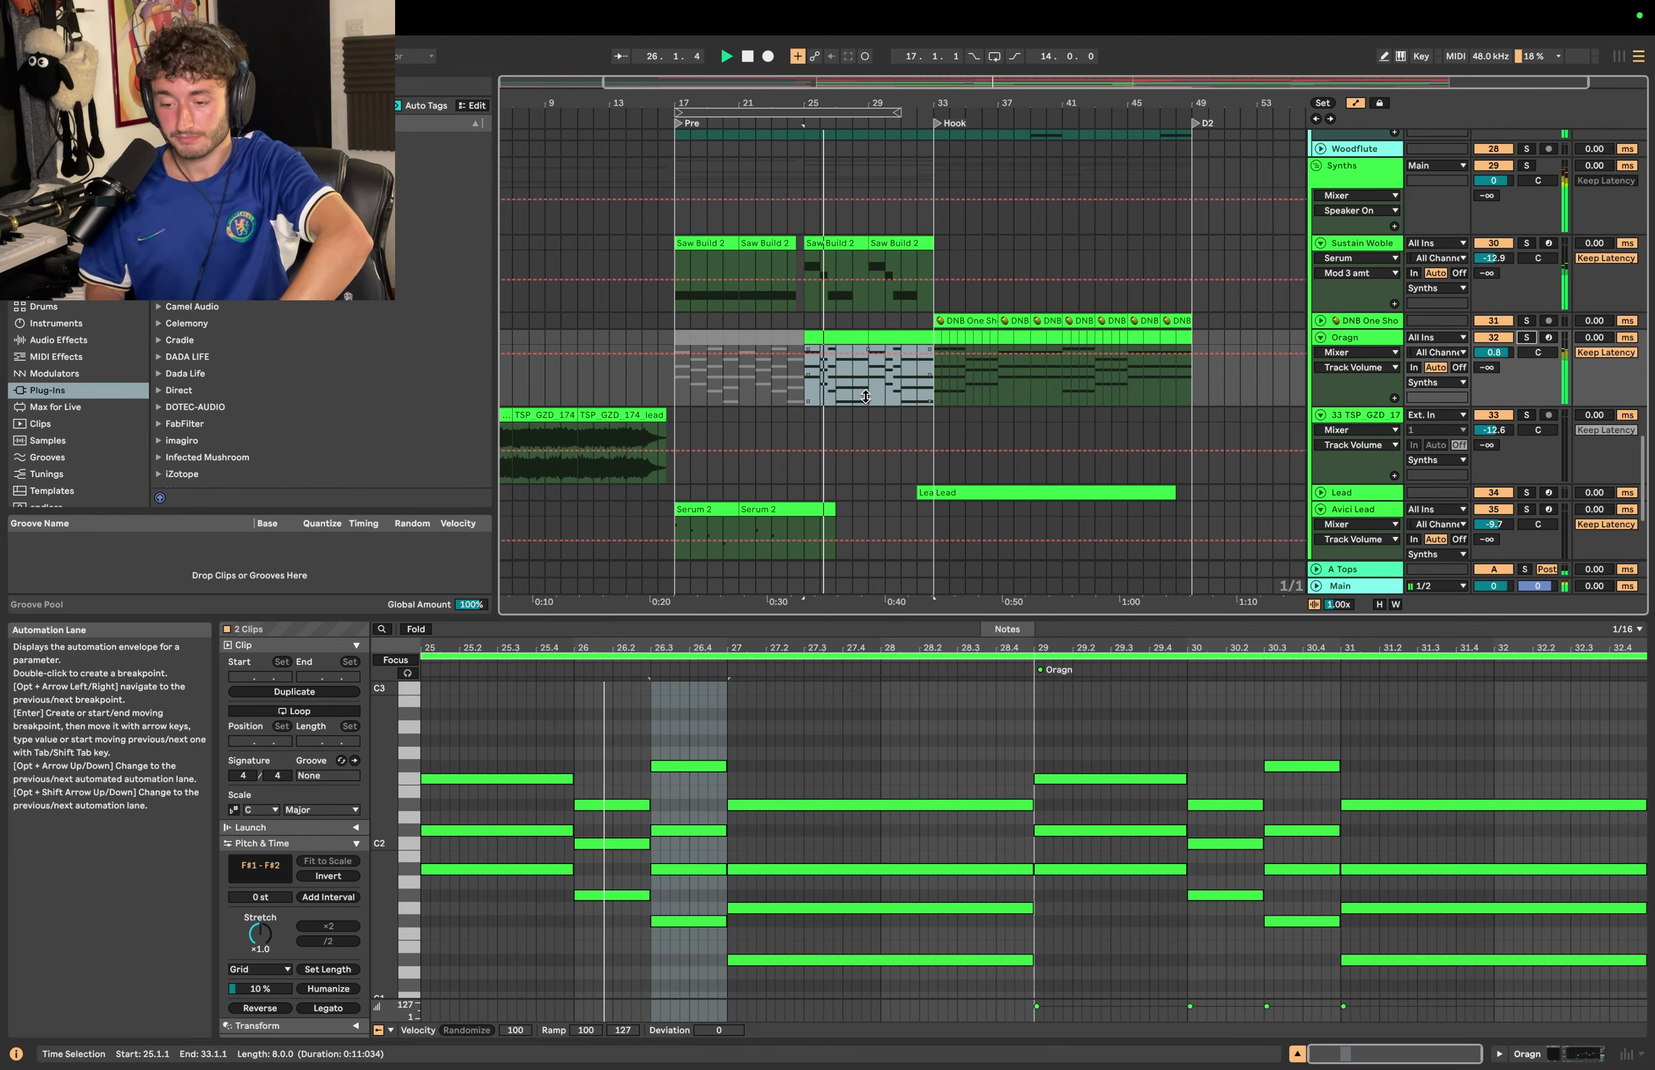
pyautogui.scroll(-5, 865, 396)
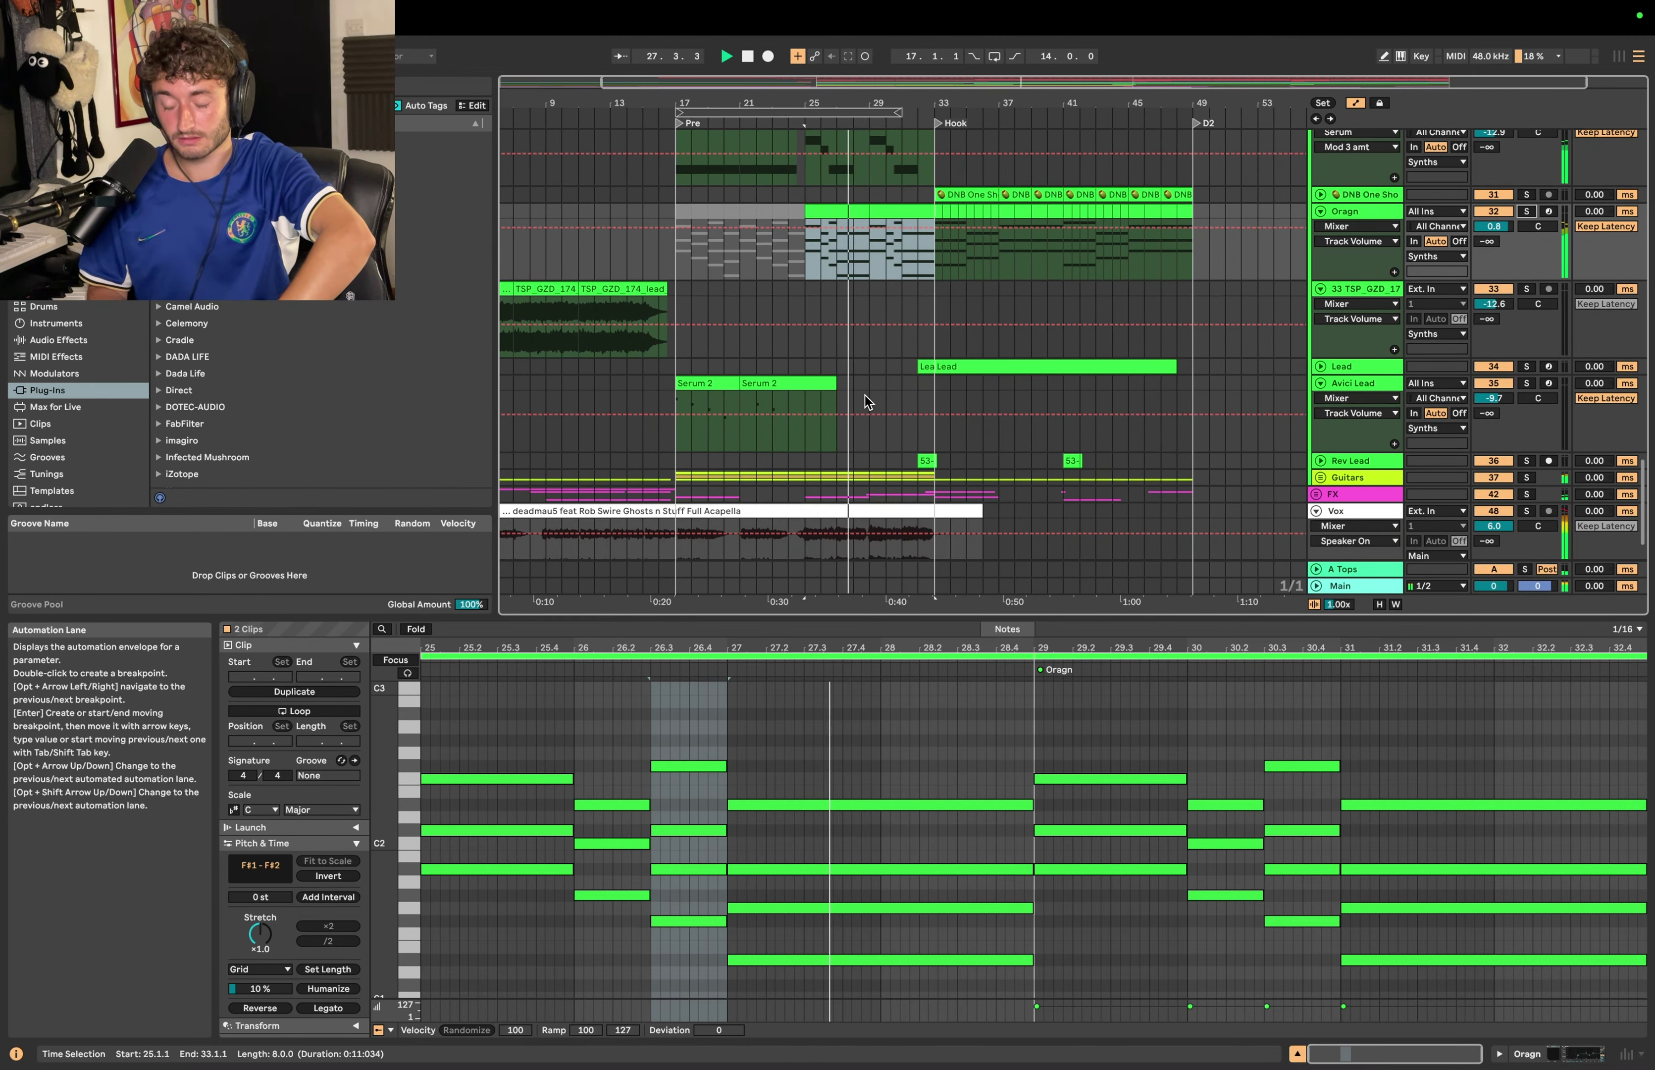
pyautogui.scroll(6, 895, 368)
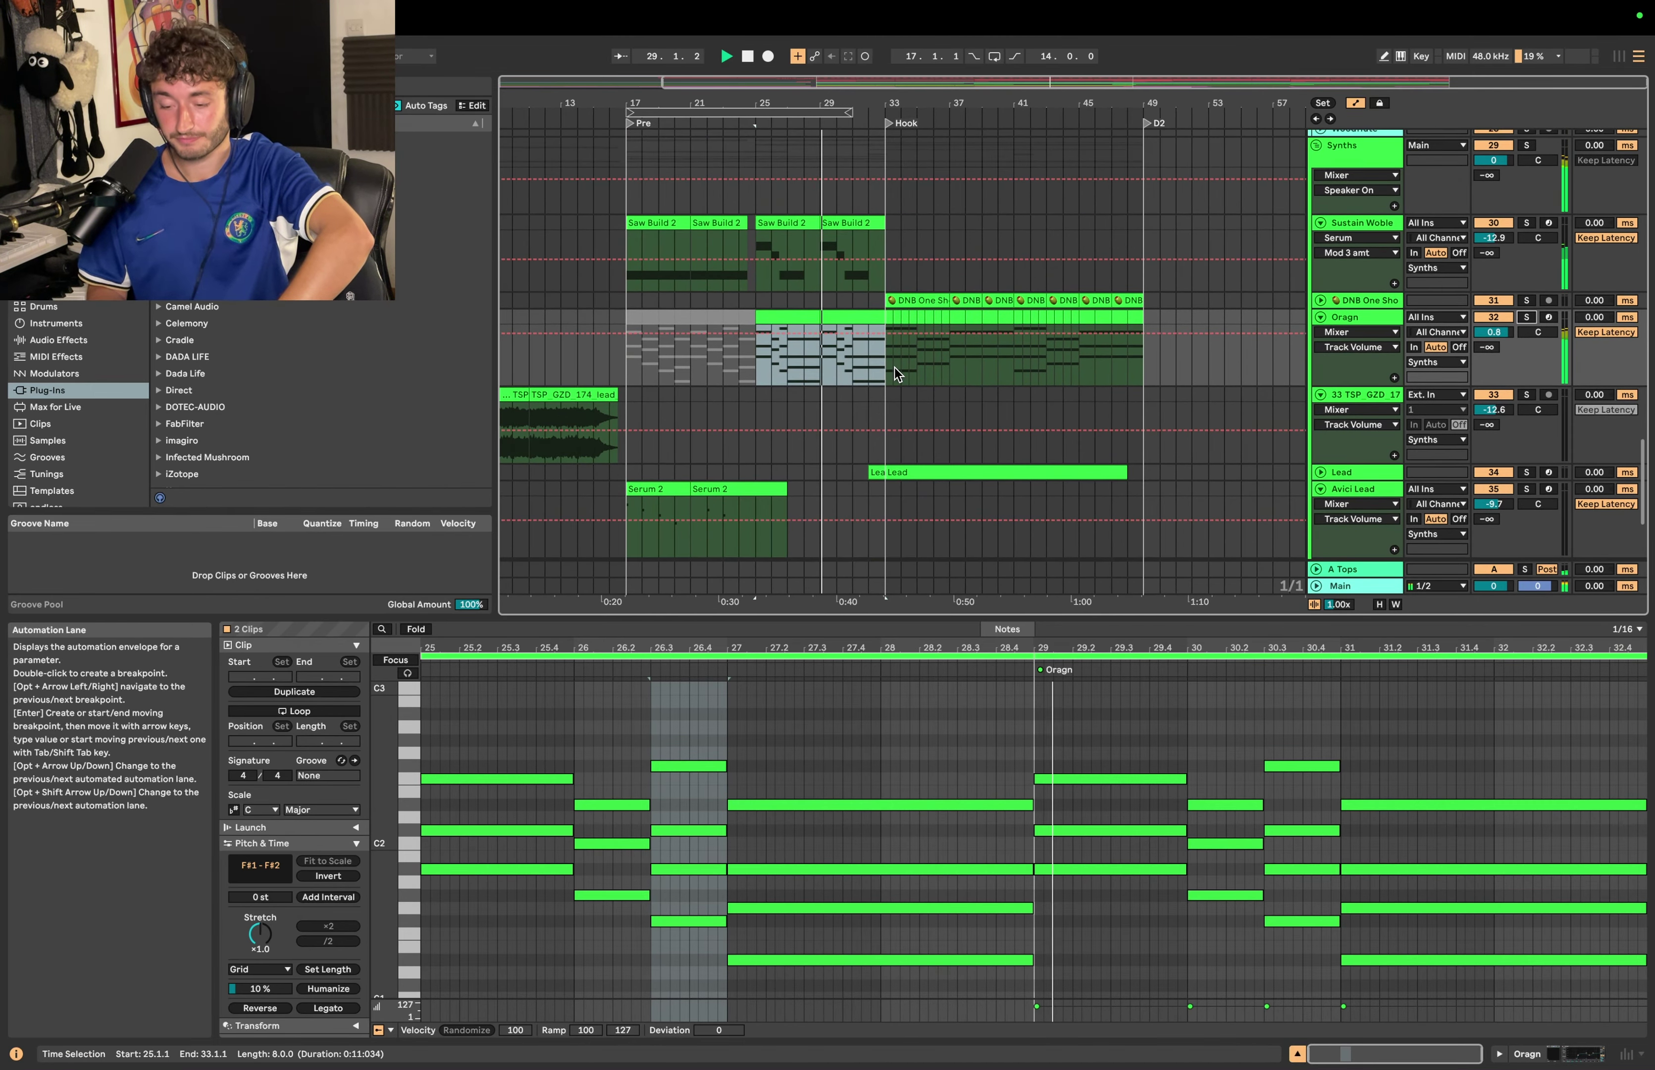
# Step: Show the Oragn track's device chain and narrow the browser to widen the arrangement
pyautogui.hotkey('shift', 'Tab')
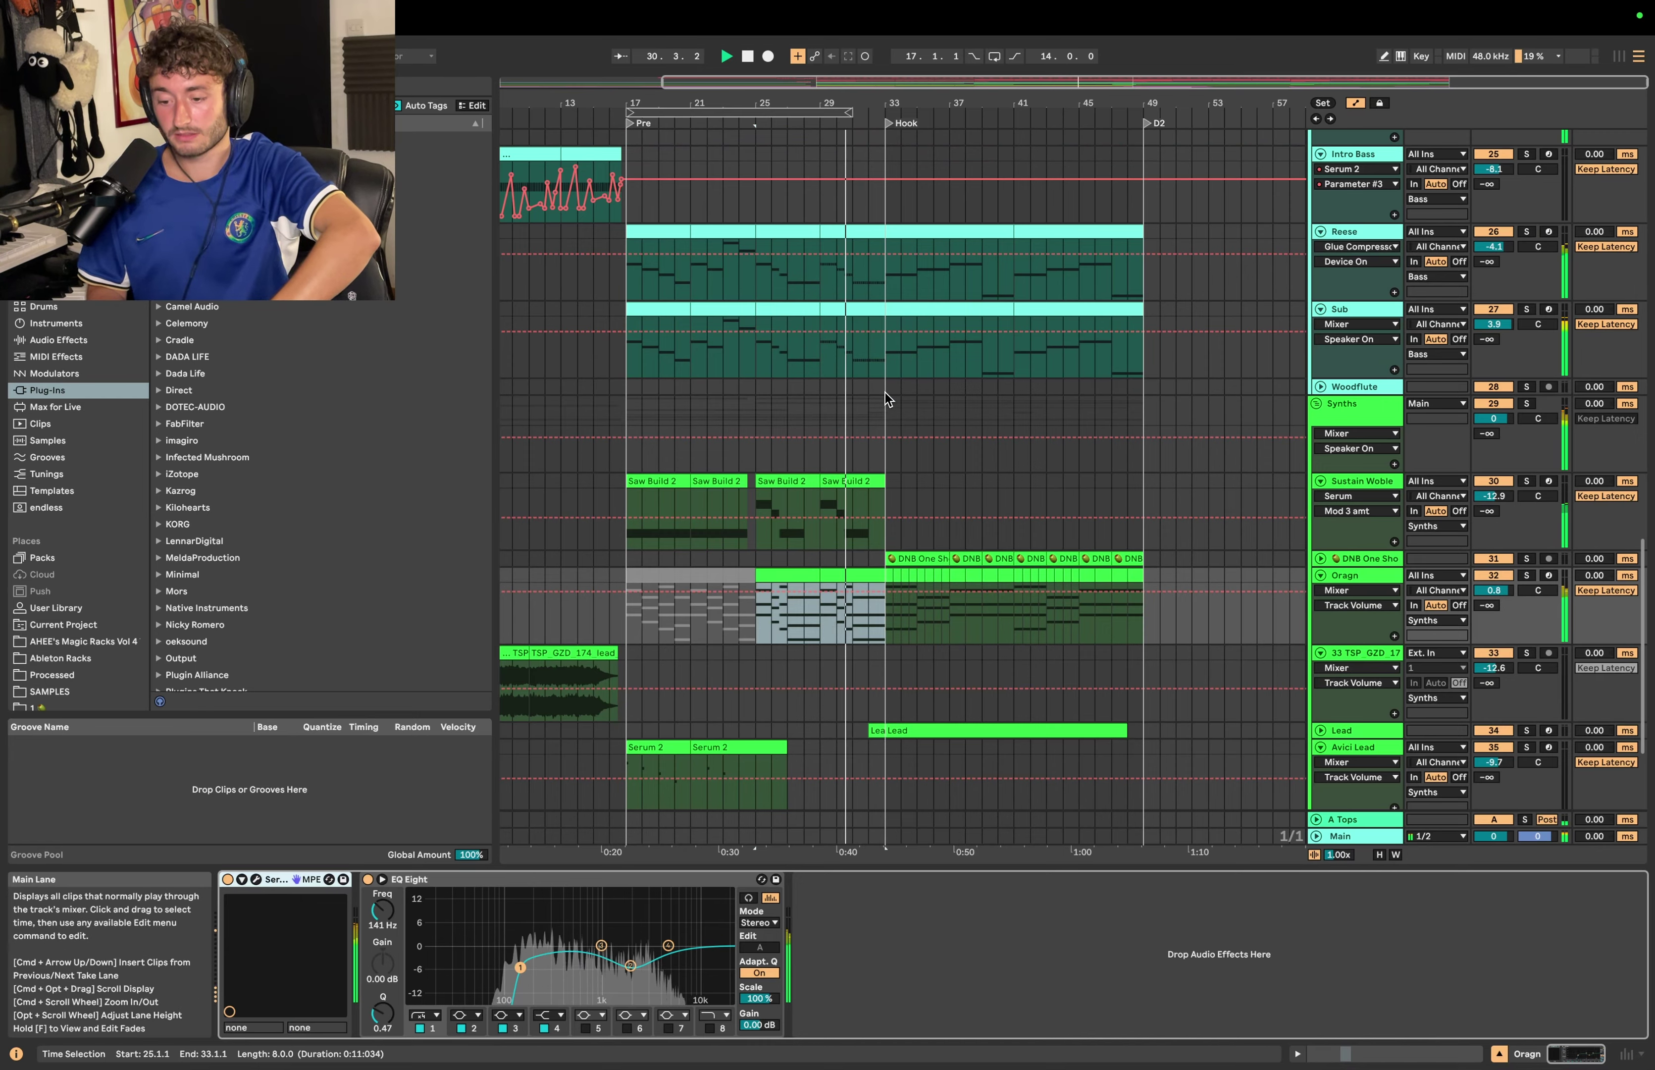
pyautogui.scroll(3, 889, 399)
pyautogui.moveTo(505, 353); pyautogui.dragTo(417, 353)
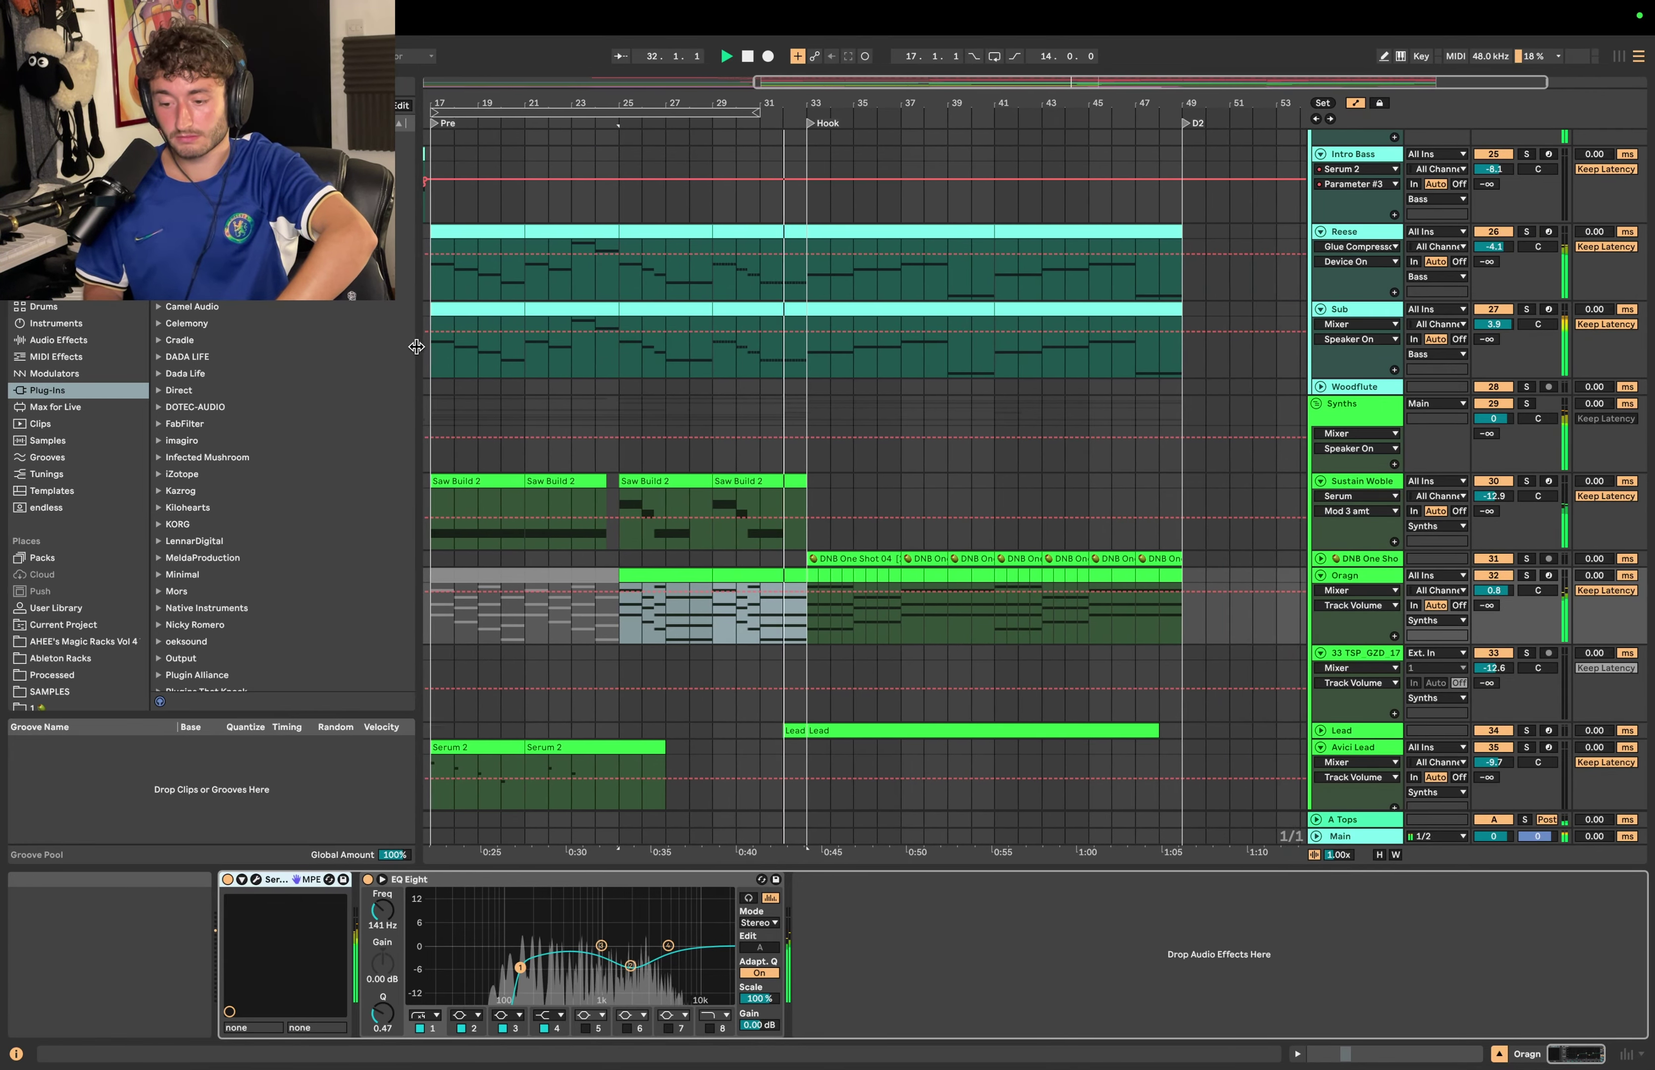
# Step: Solo the Drums group and play it from bar 31 into the Hook
pyautogui.scroll(15, 755, 352)
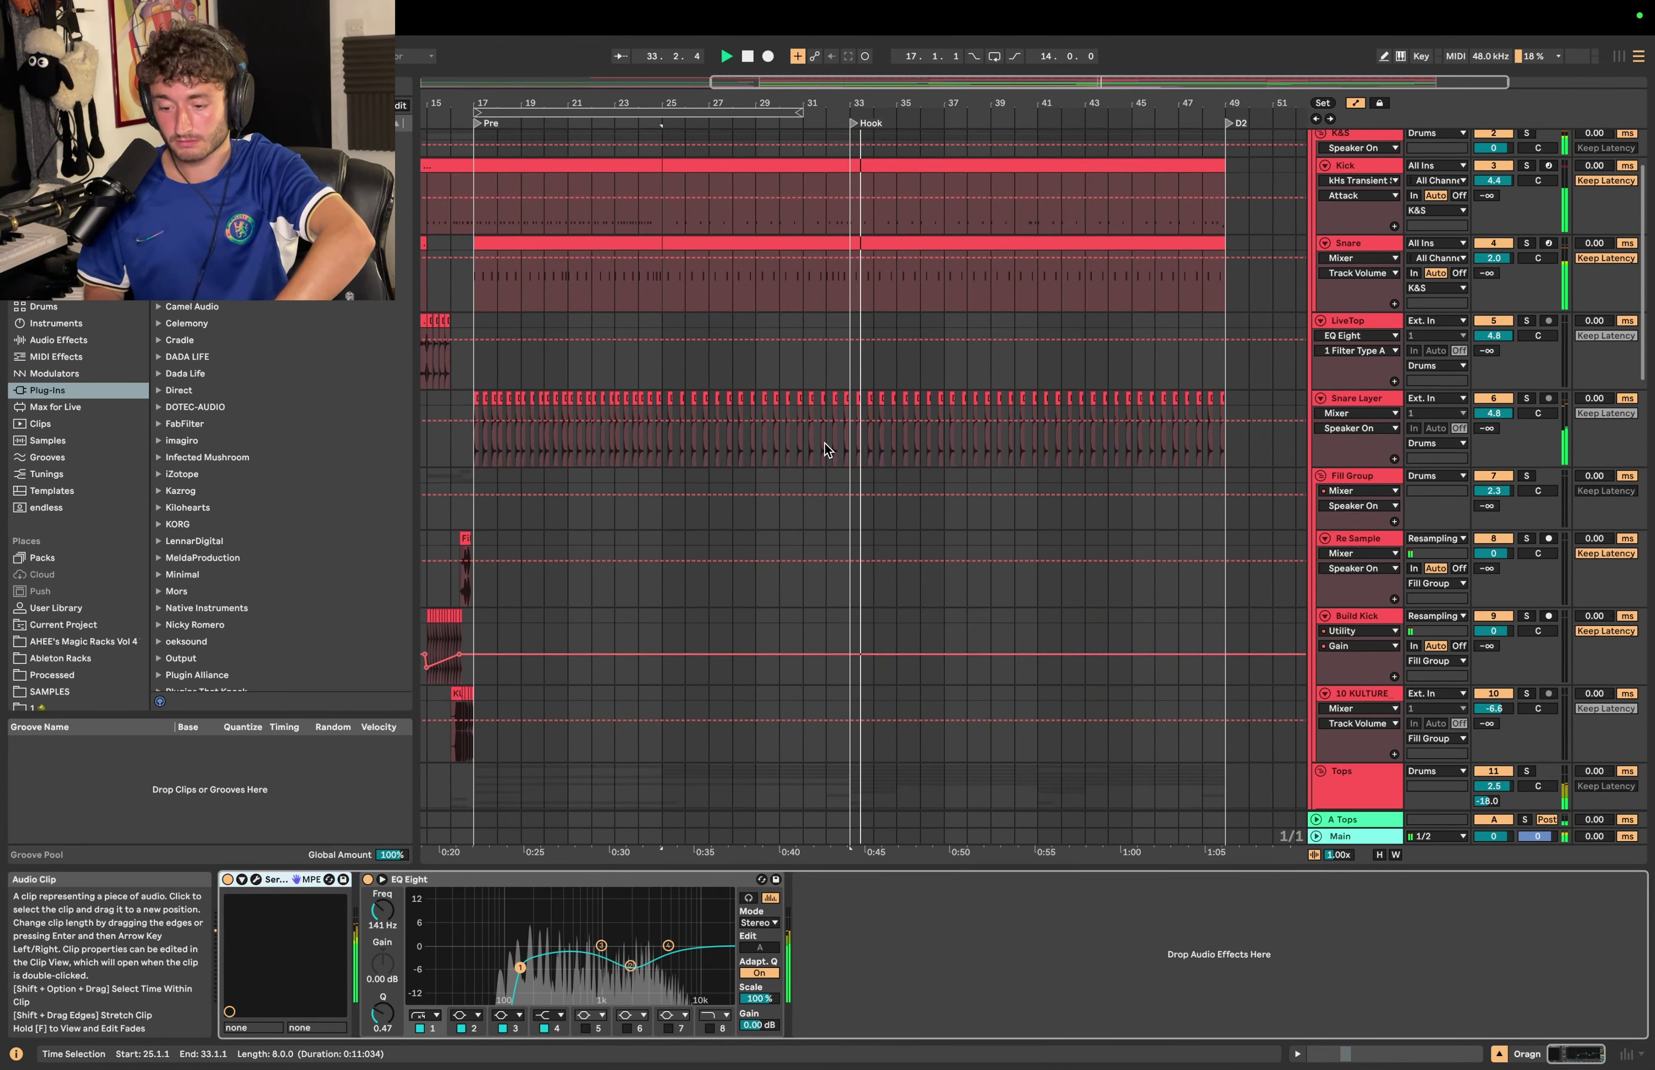
pyautogui.click(803, 339)
pyautogui.press('space')
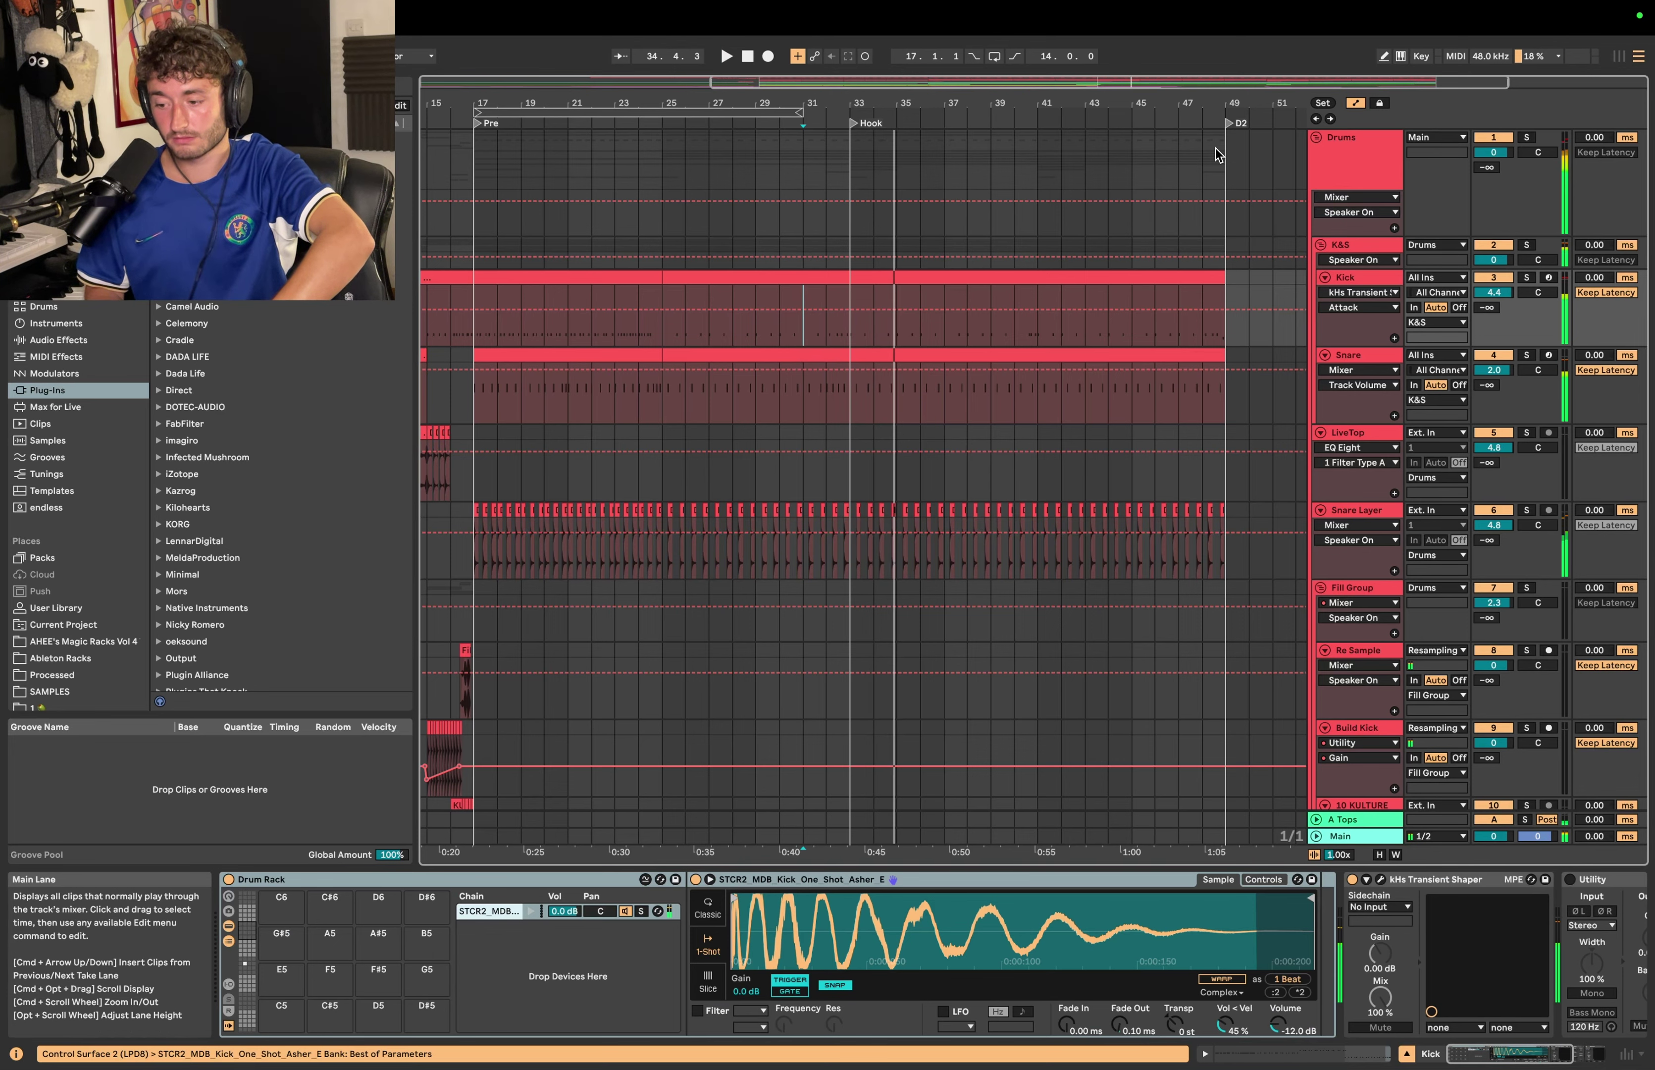
pyautogui.click(1362, 167)
pyautogui.click(1526, 137)
pyautogui.click(800, 179)
pyautogui.press('+')
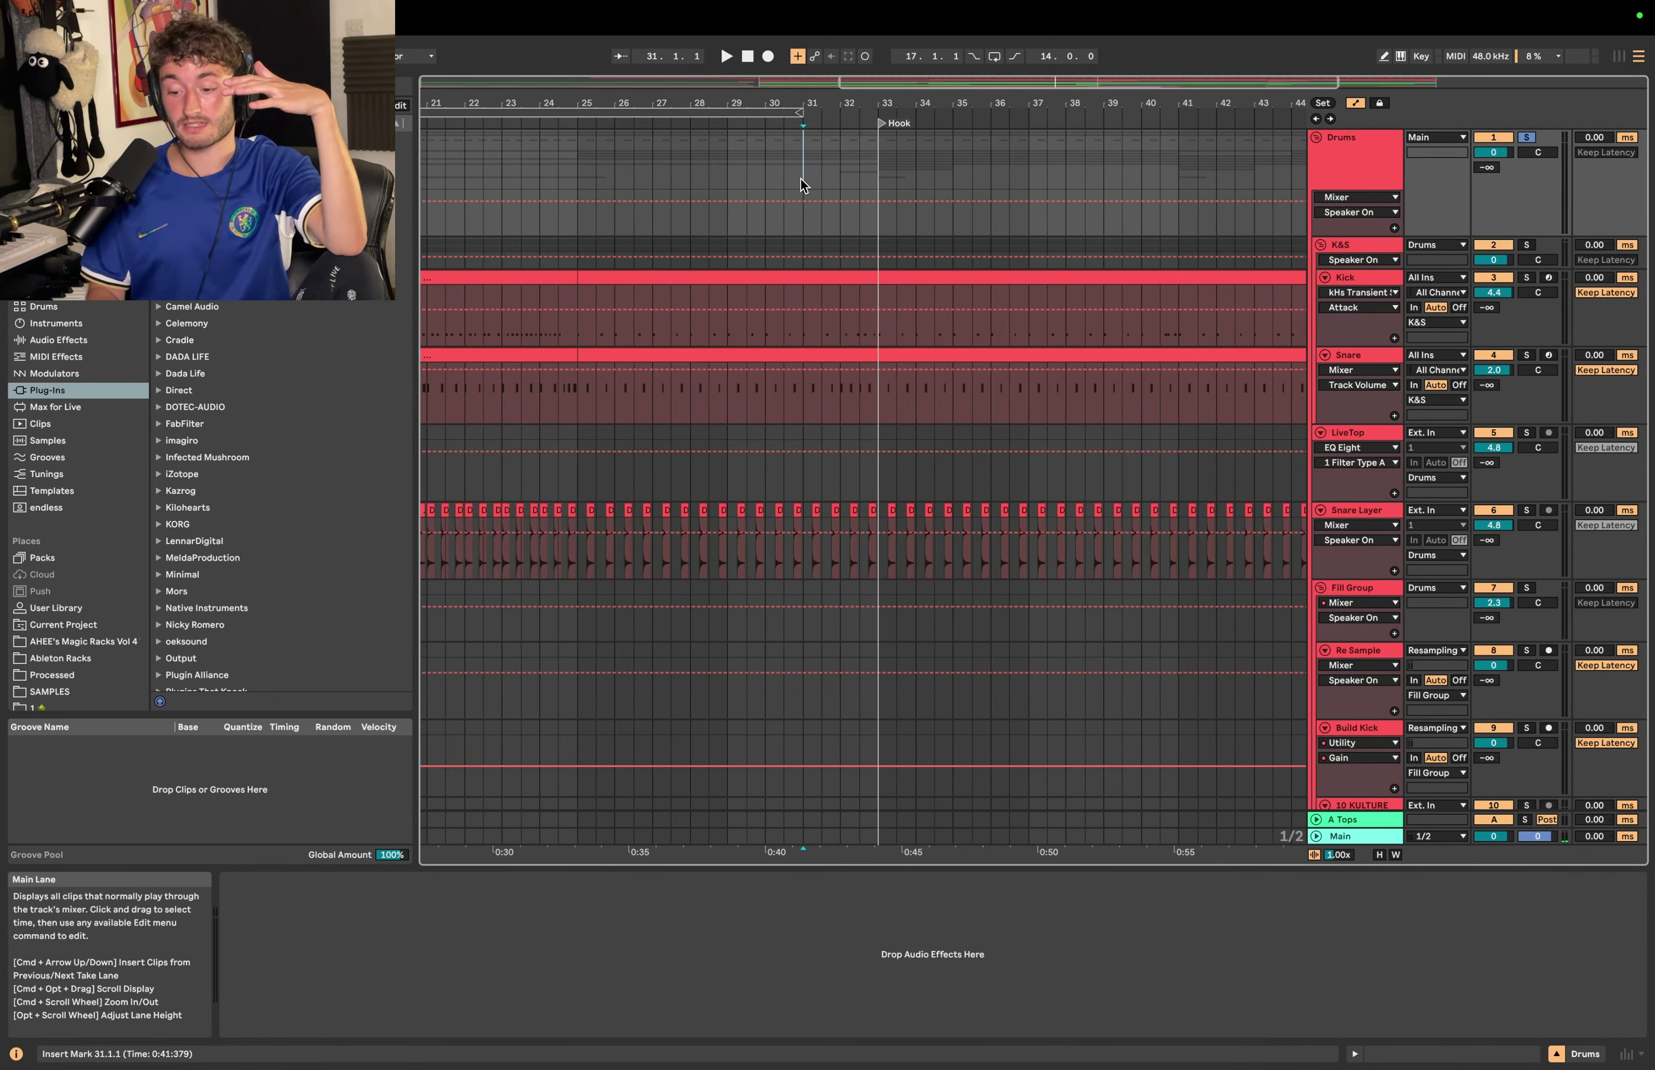
pyautogui.click(804, 332)
pyautogui.press('+')
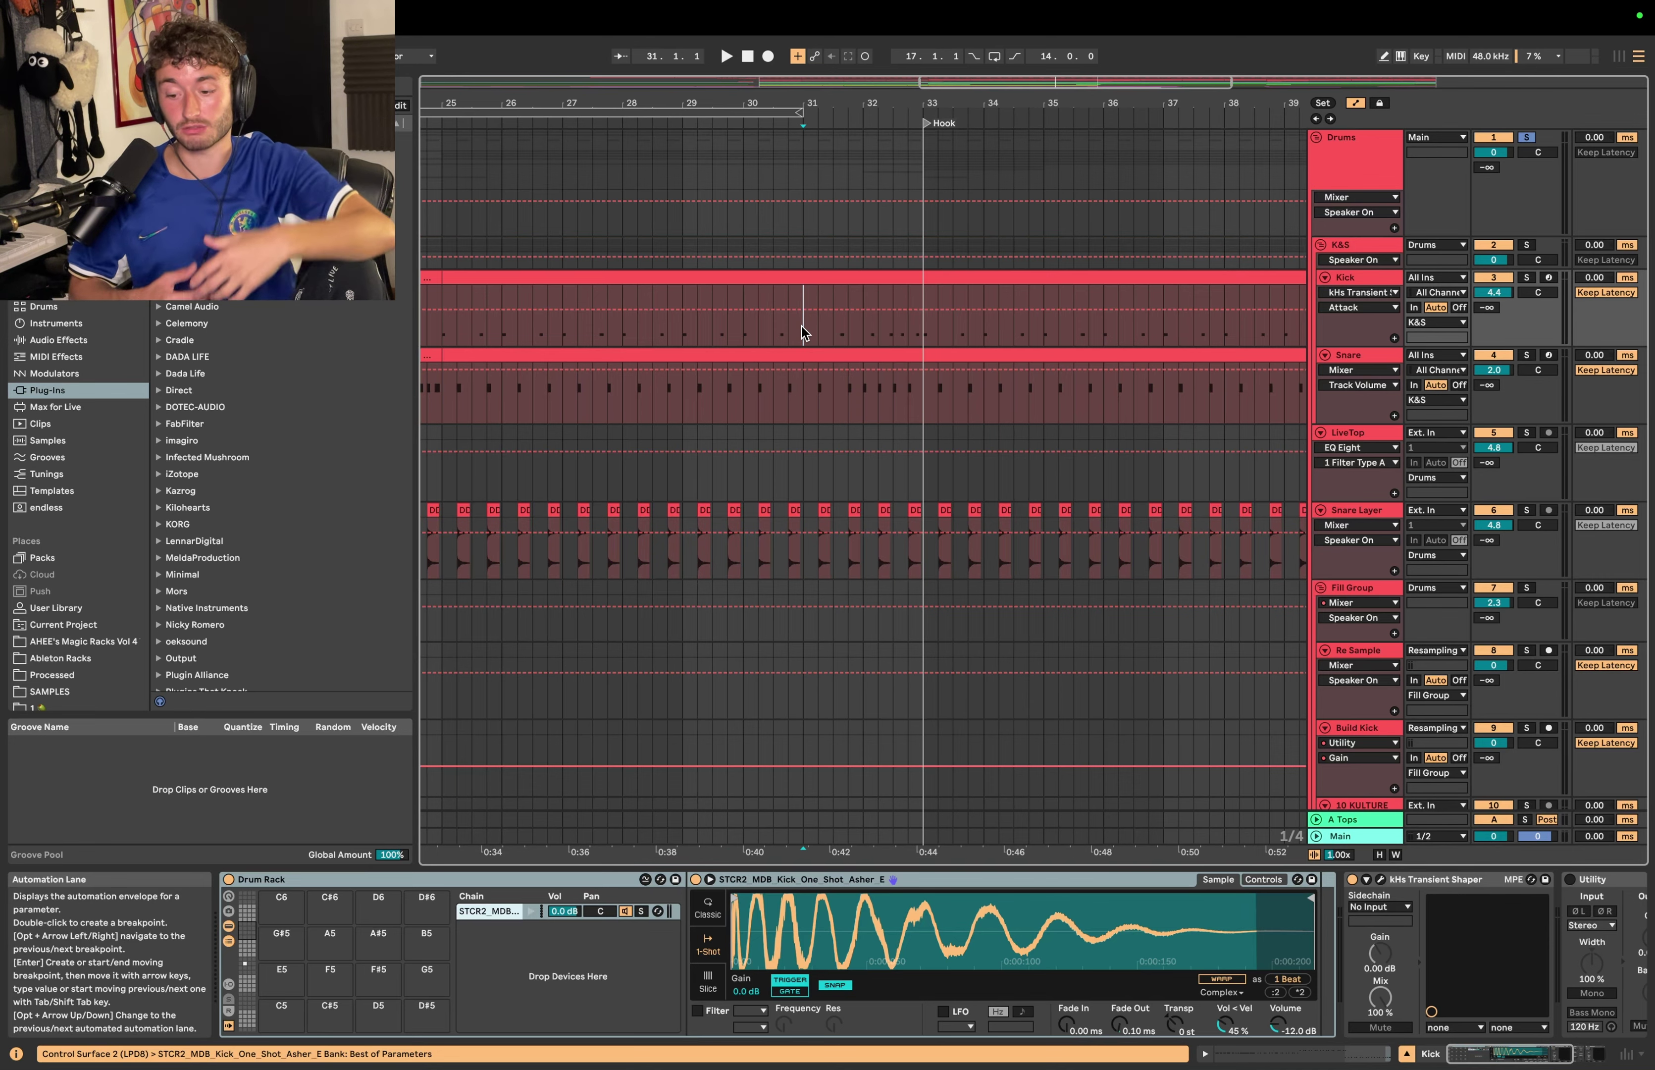
pyautogui.press('space')
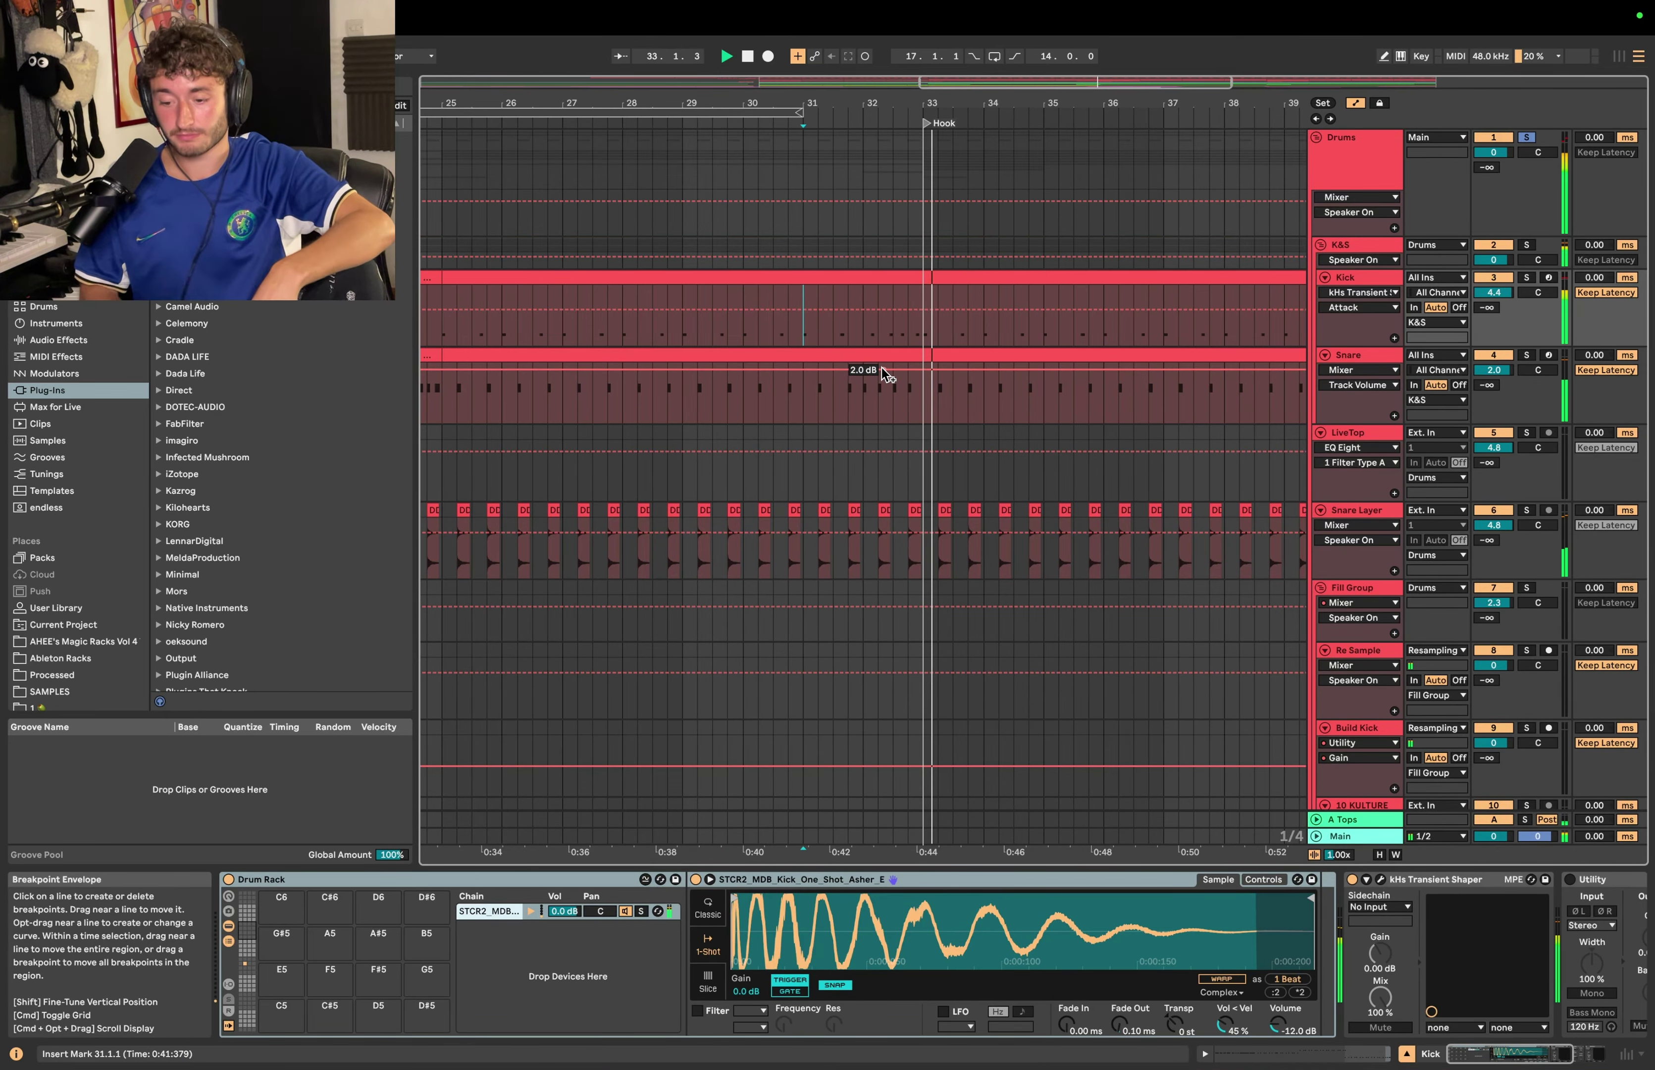
# Step: Open the Kick and Snare clips from bar 25 together in the note editor and examine the pattern around bar 32
pyautogui.press('space')
pyautogui.click(875, 355)
pyautogui.keyDown('shift'); pyautogui.doubleClick(862, 277); pyautogui.keyUp('shift')
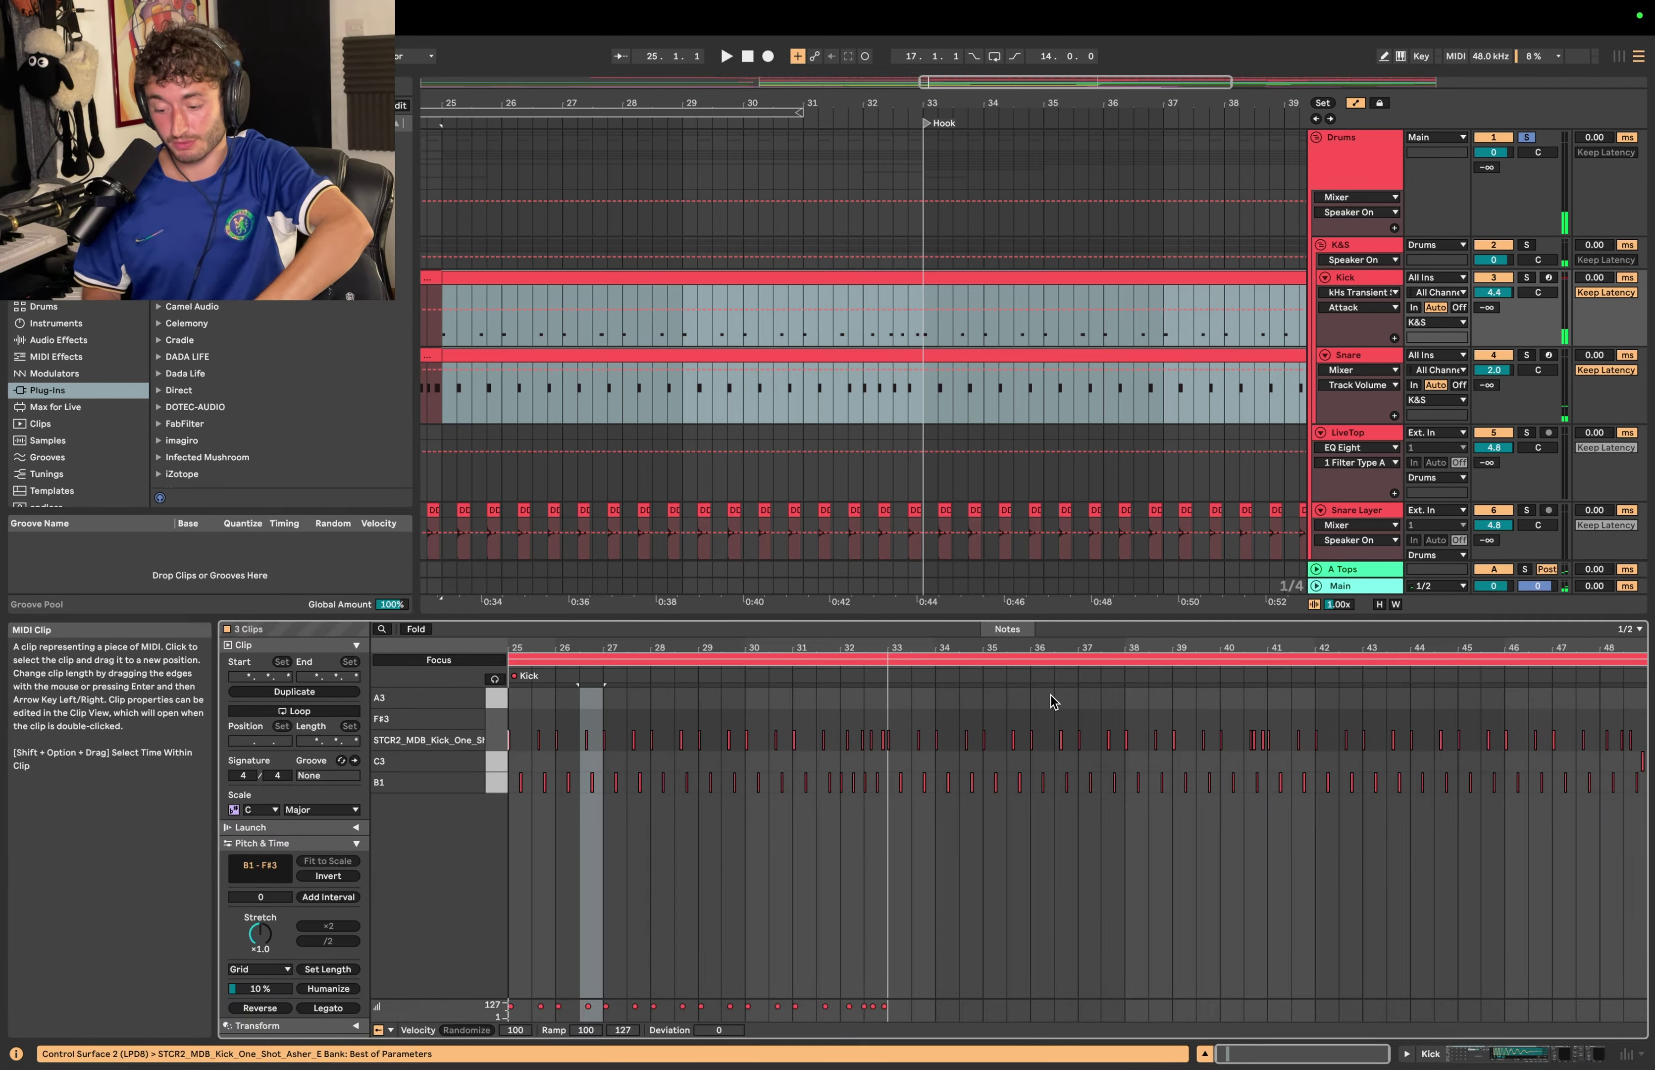
pyautogui.click(865, 338)
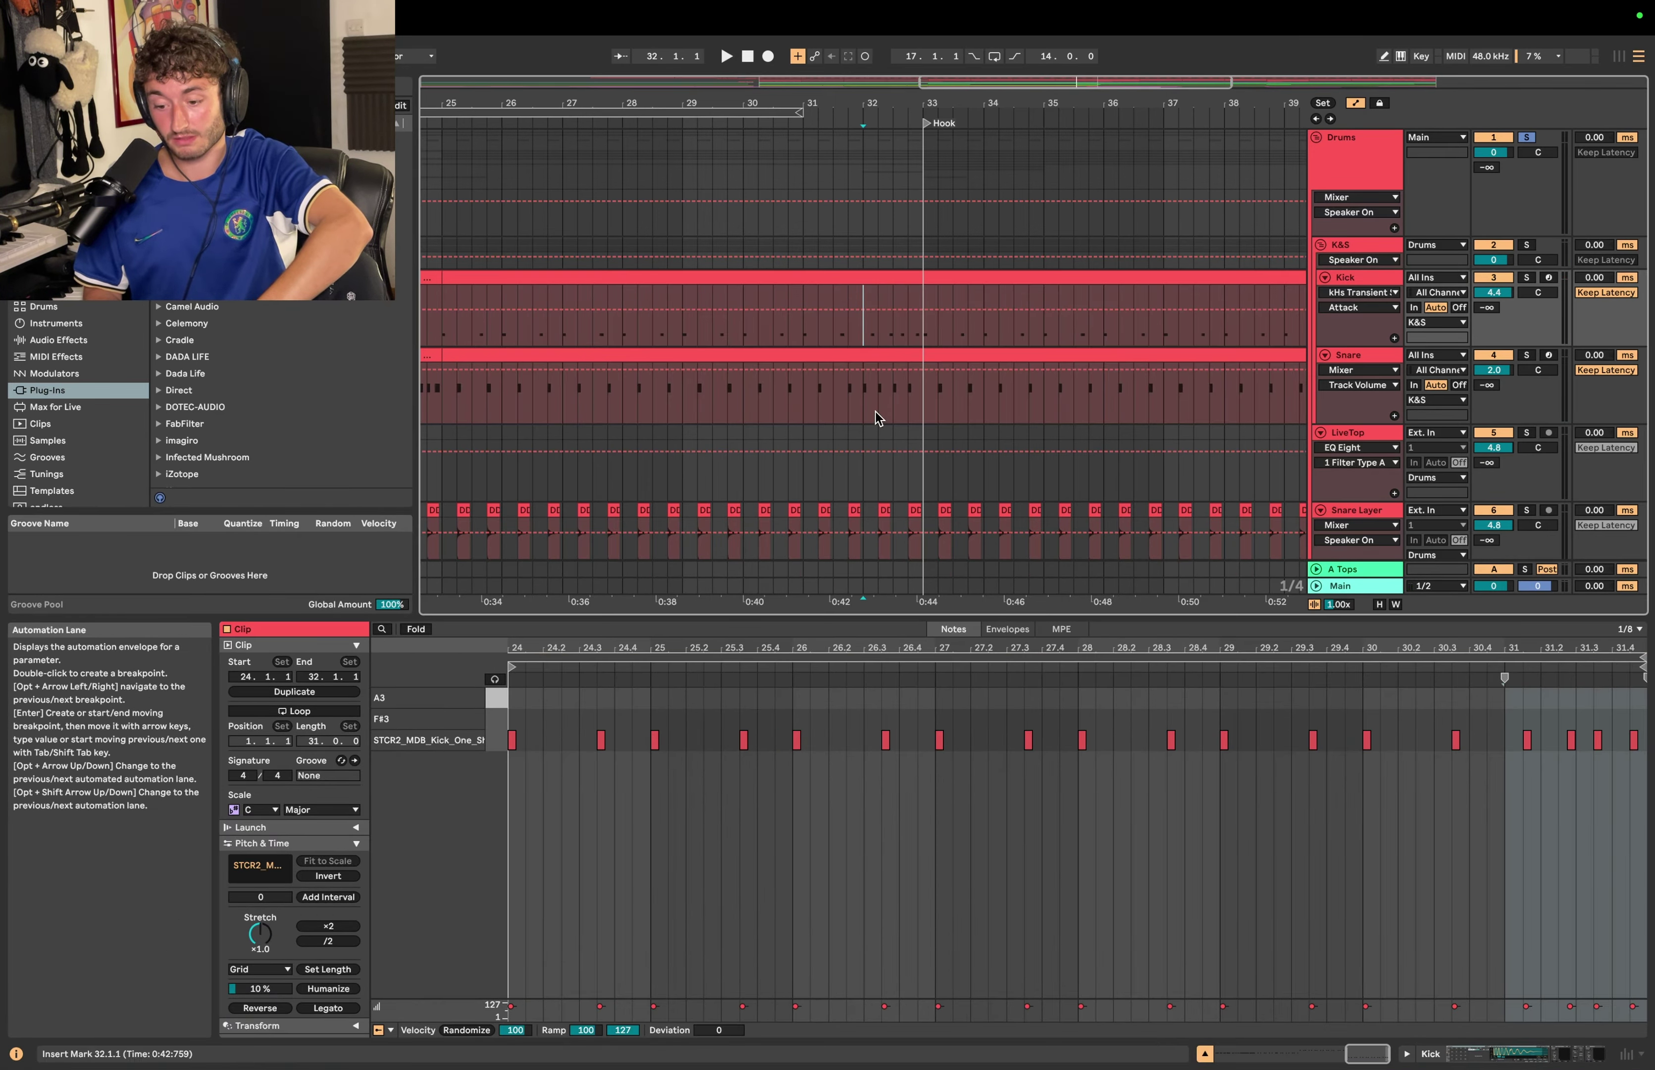
pyautogui.keyDown('shift'); pyautogui.click(872, 353); pyautogui.keyUp('shift')
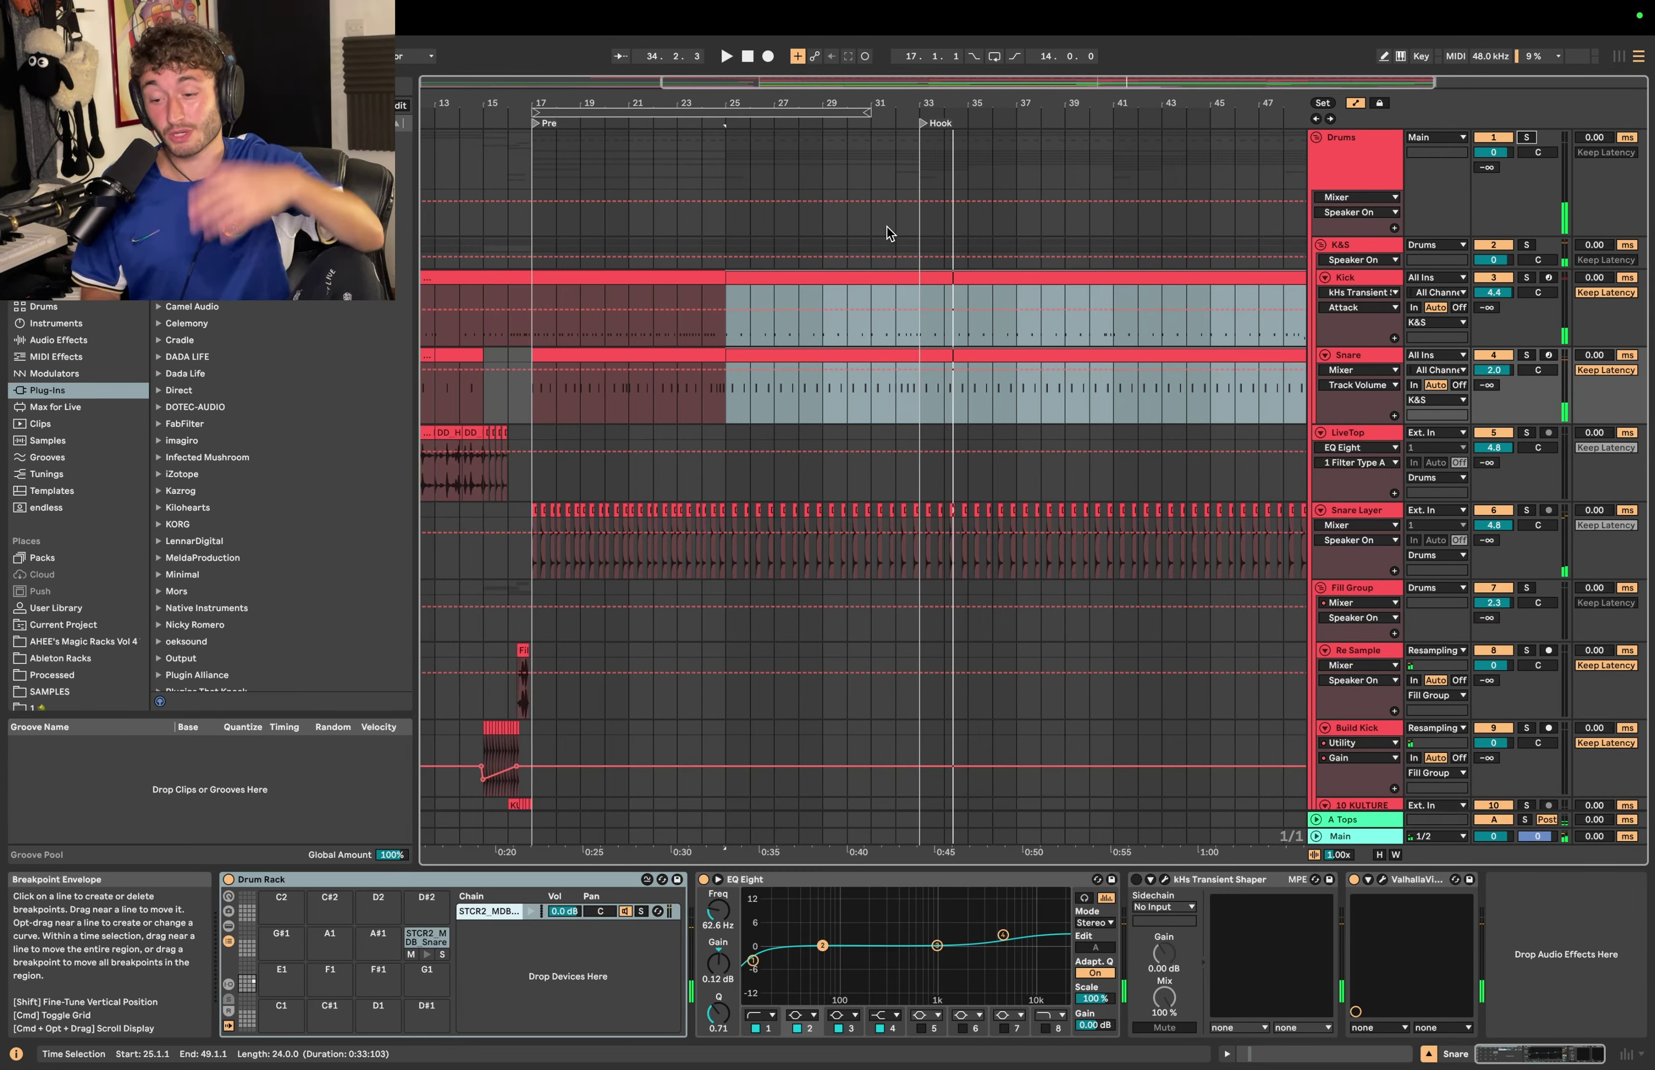
# Step: Select the Kick and Snare clips across bars 29 to 33 and play the drums from bar 29
pyautogui.click(850, 220)
pyautogui.moveTo(871, 402); pyautogui.dragTo(800, 299)
pyautogui.moveTo(729, 396); pyautogui.dragTo(925, 382)
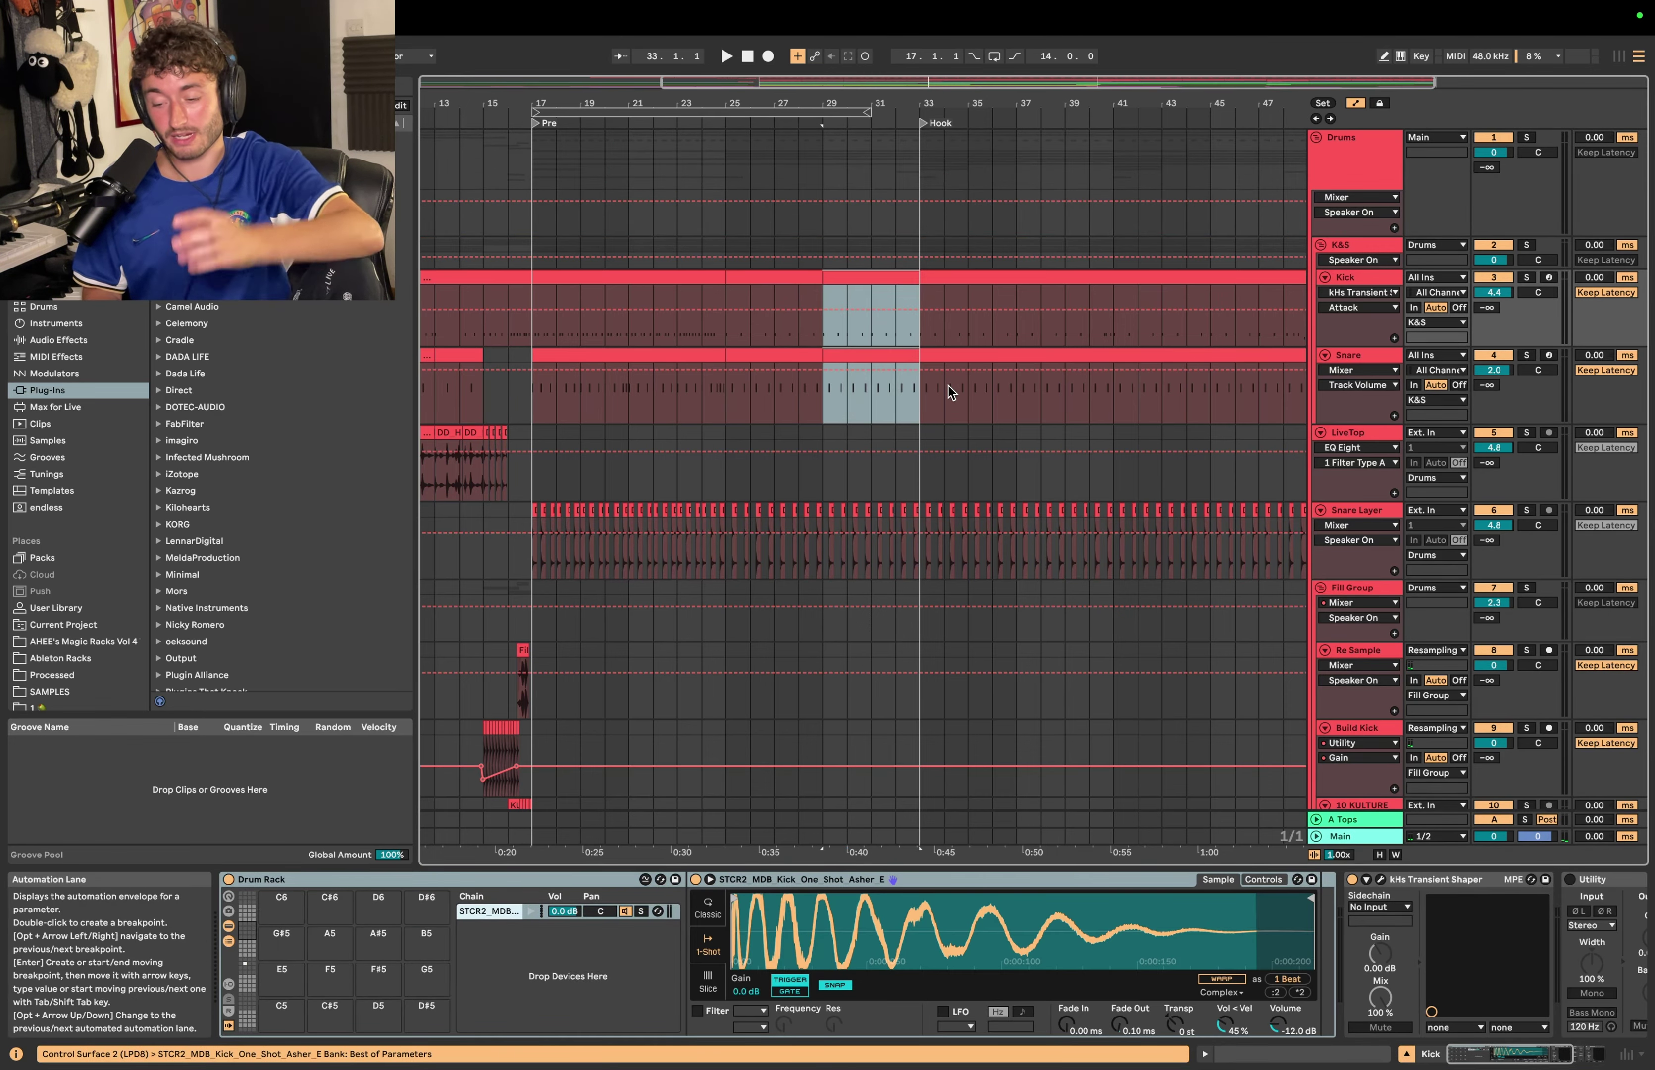
pyautogui.click(826, 331)
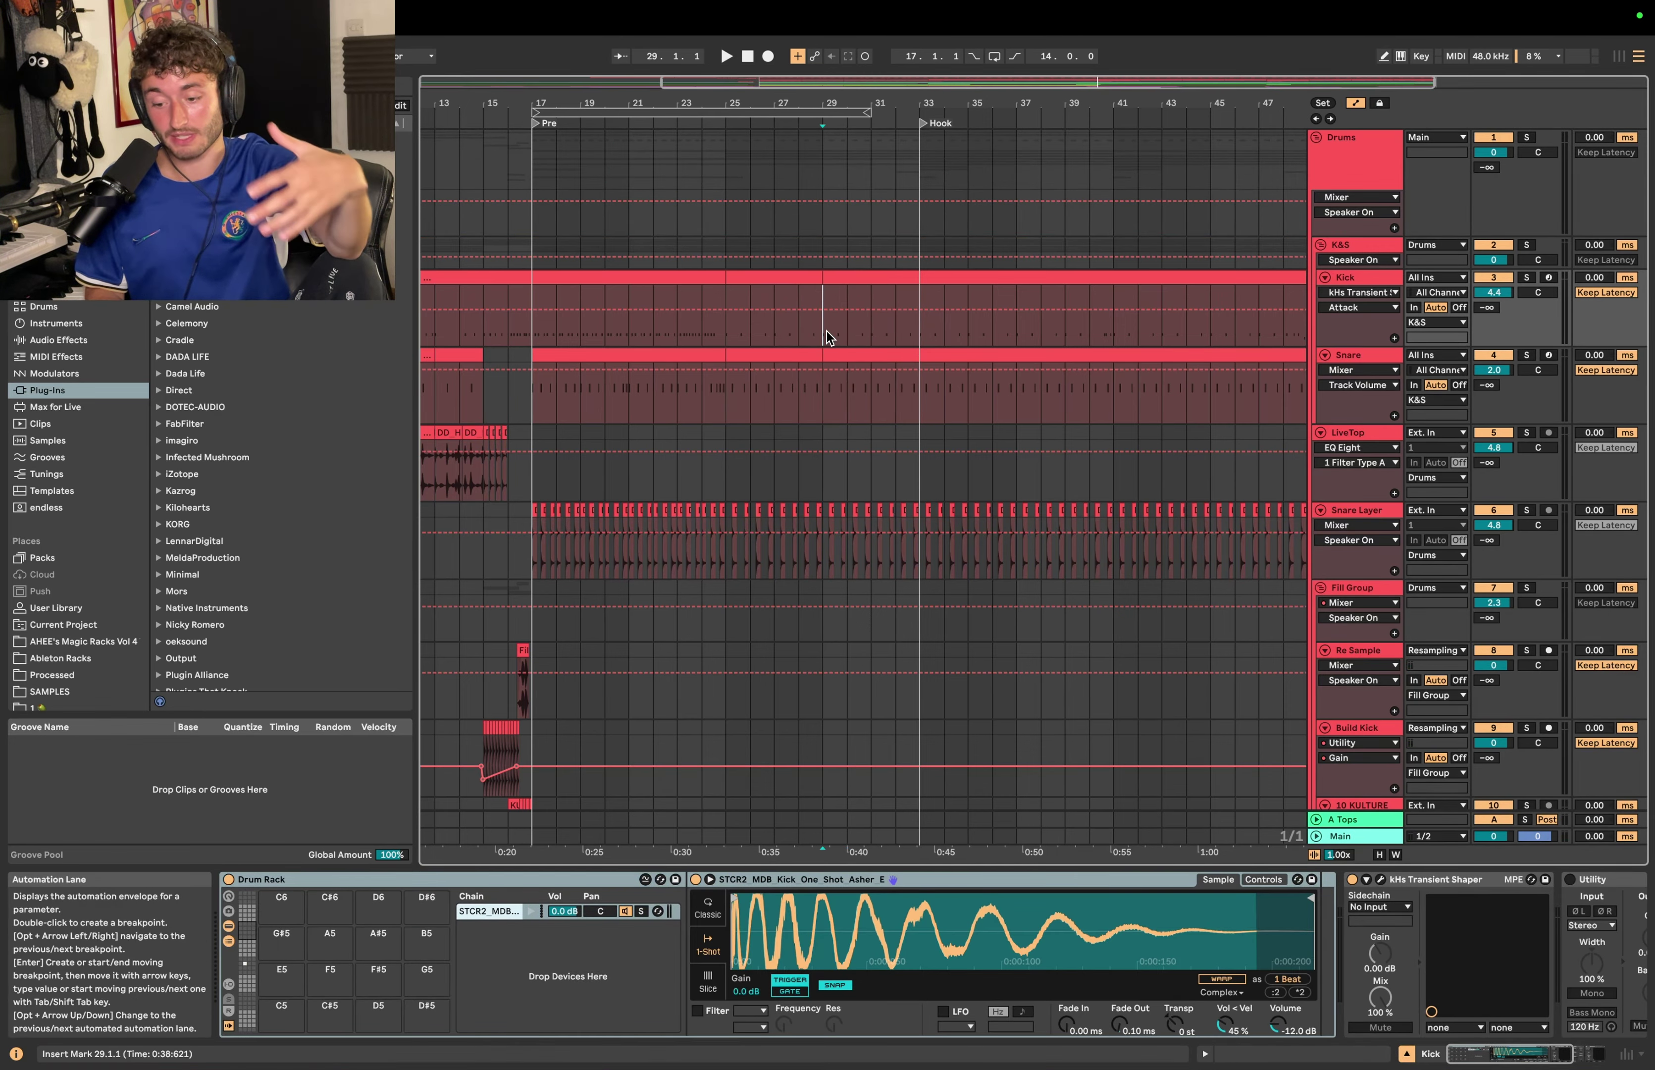
pyautogui.press('space')
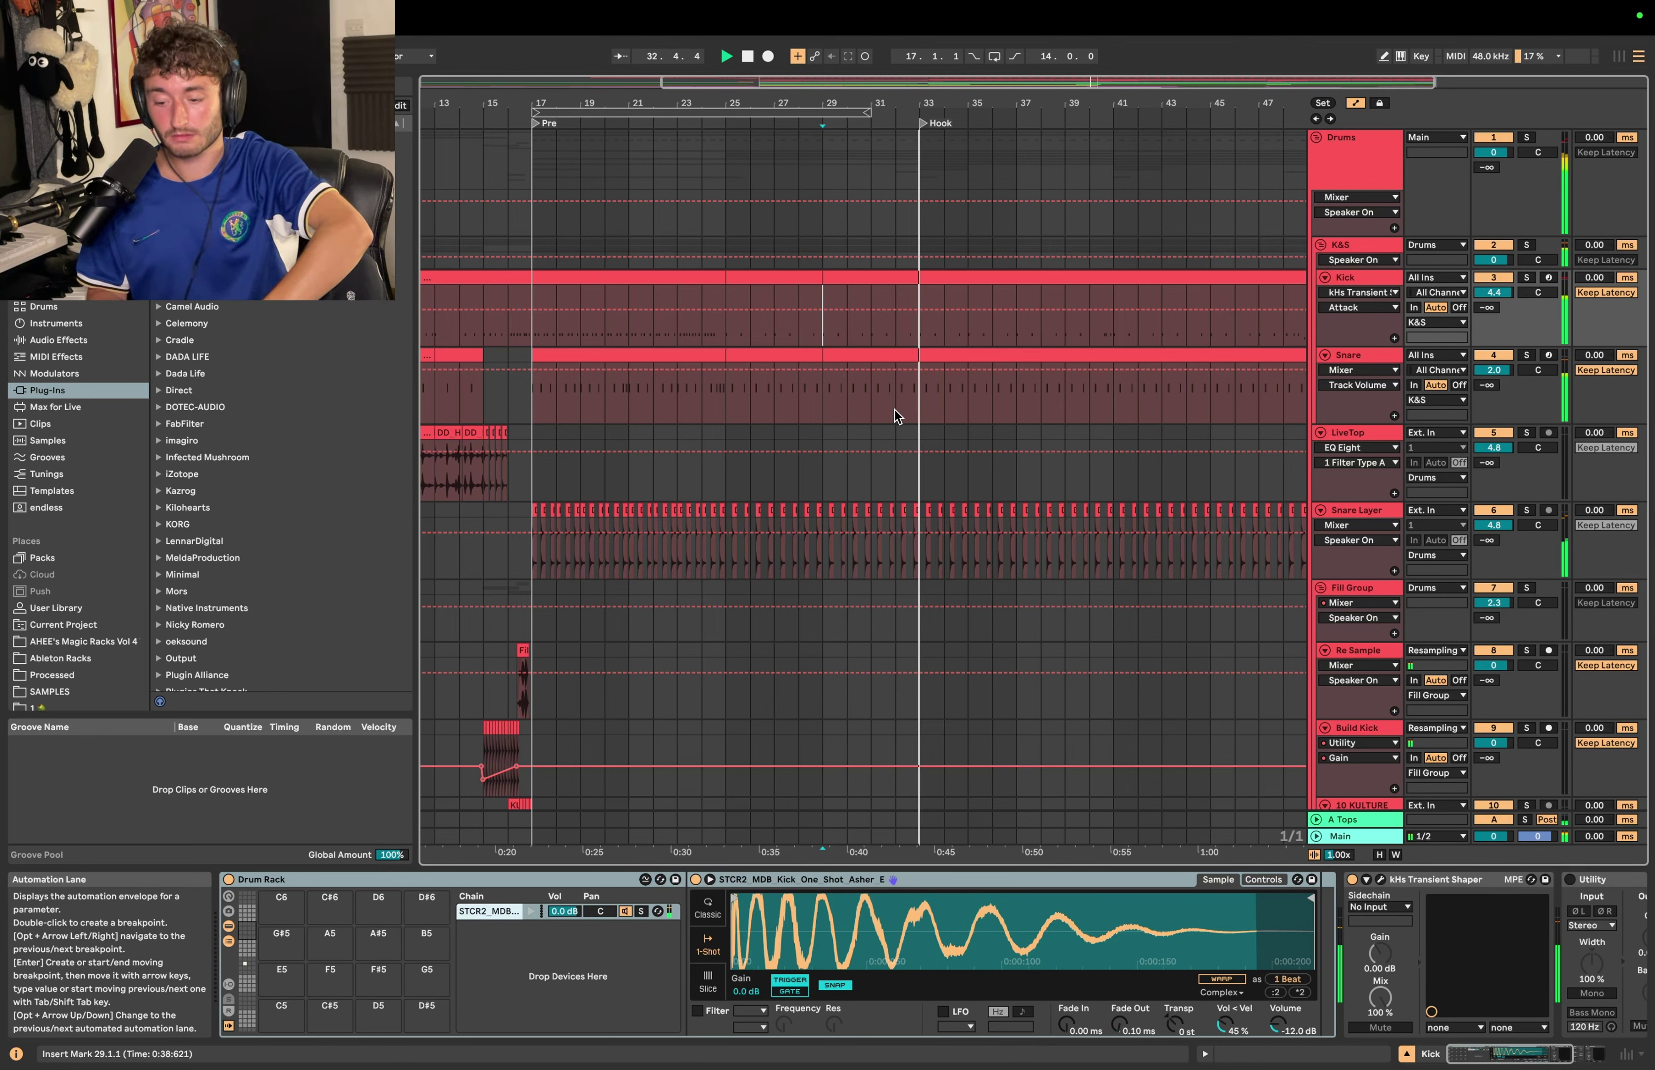
# Step: Replay the drum build into the Hook from bar 31 and place the start marker at bar 32
pyautogui.press('super+z')
pyautogui.press('space')
pyautogui.click(872, 330)
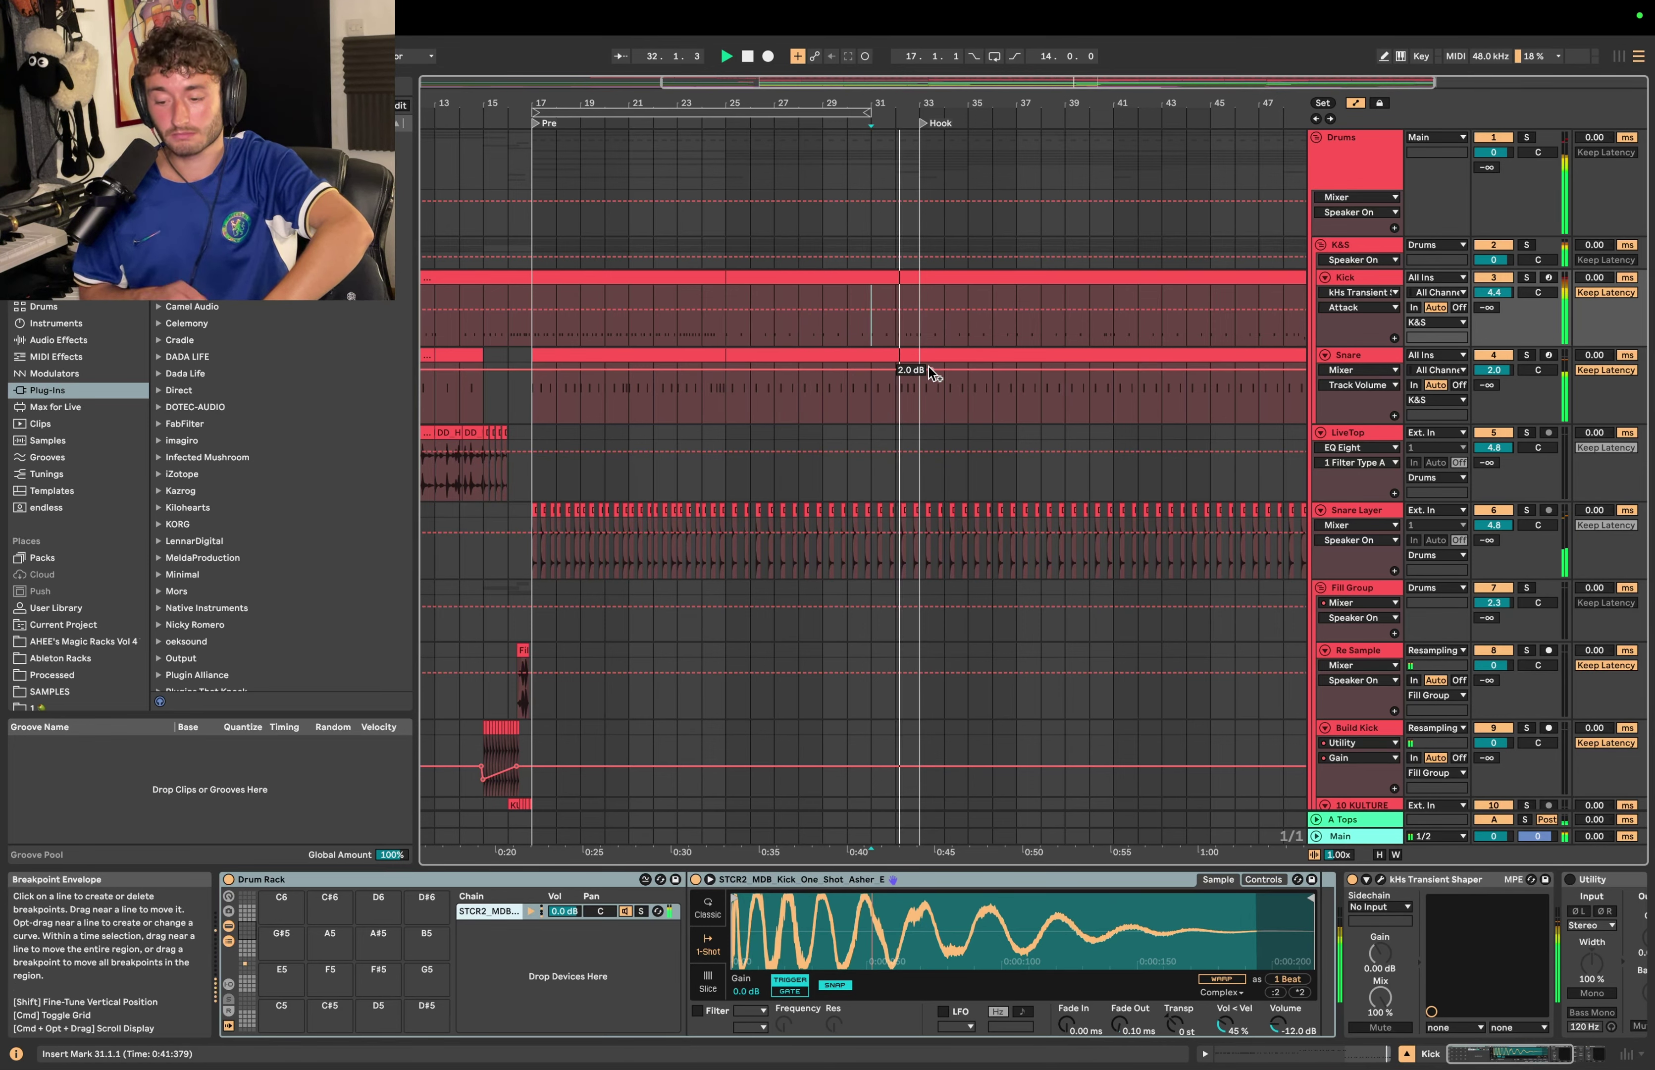
pyautogui.click(895, 336)
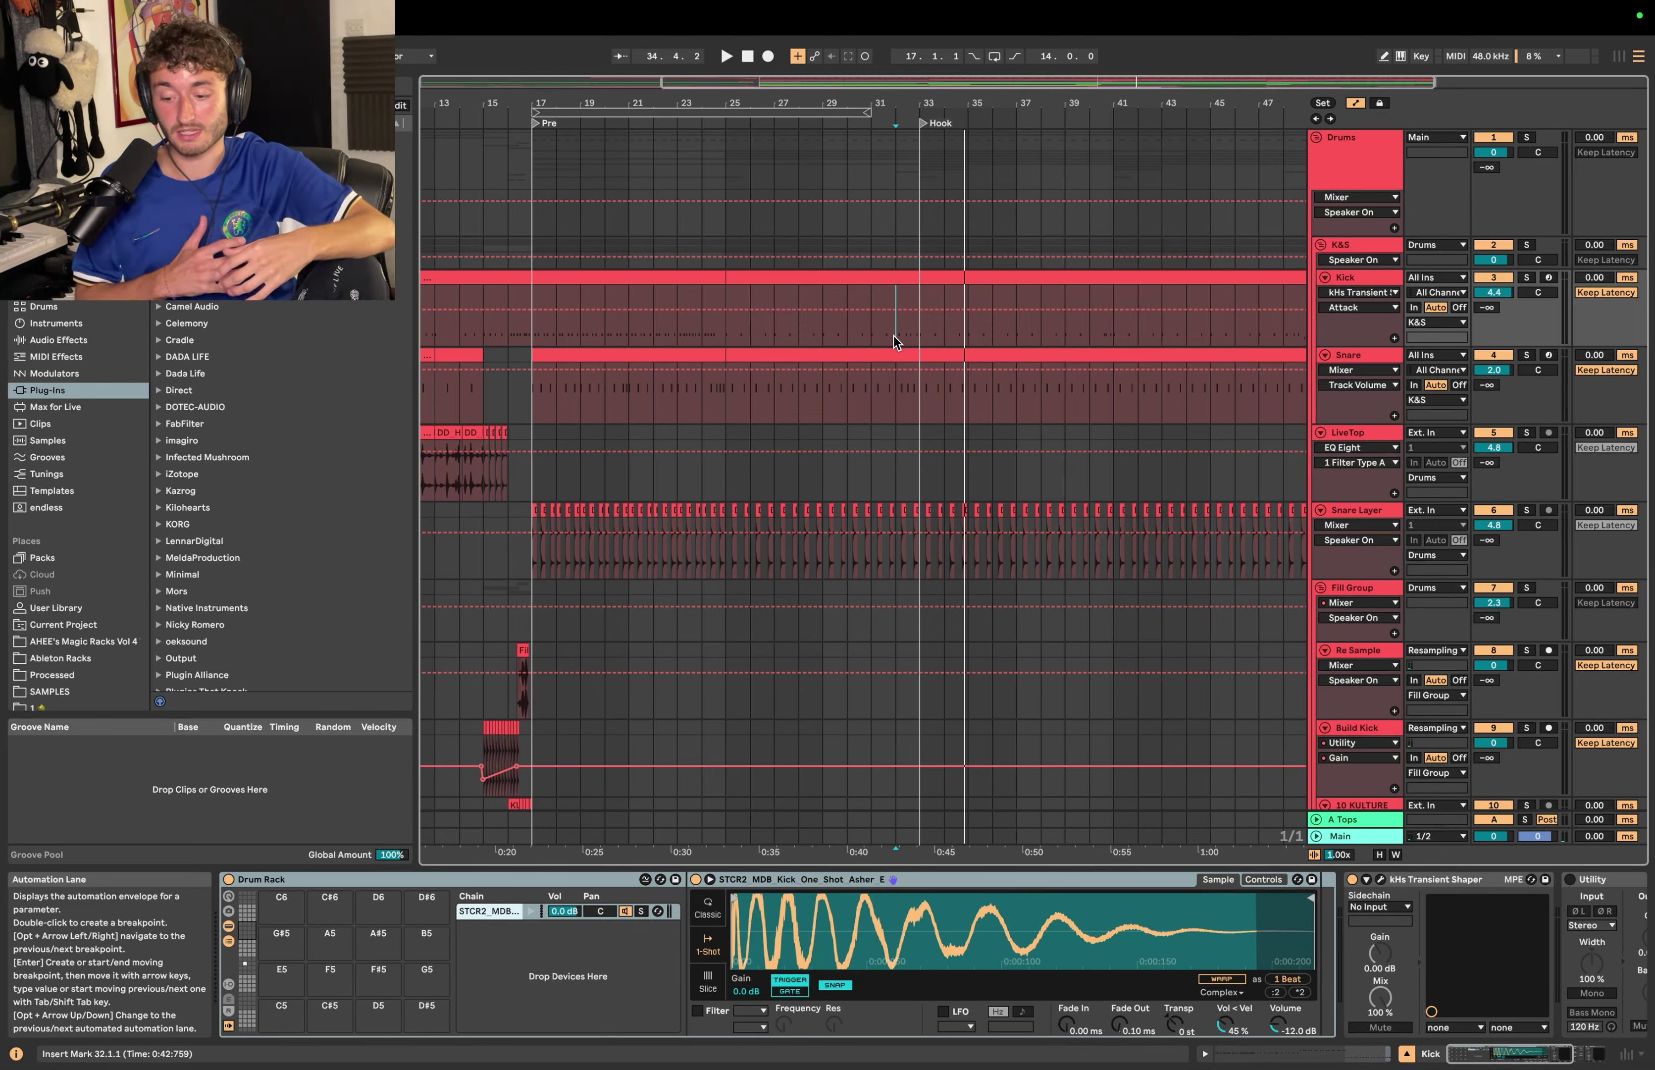
# Step: Unfold the Lead track and play the arrangement from the start of its clip at bar 32
pyautogui.scroll(-20, 893, 336)
pyautogui.click(870, 441)
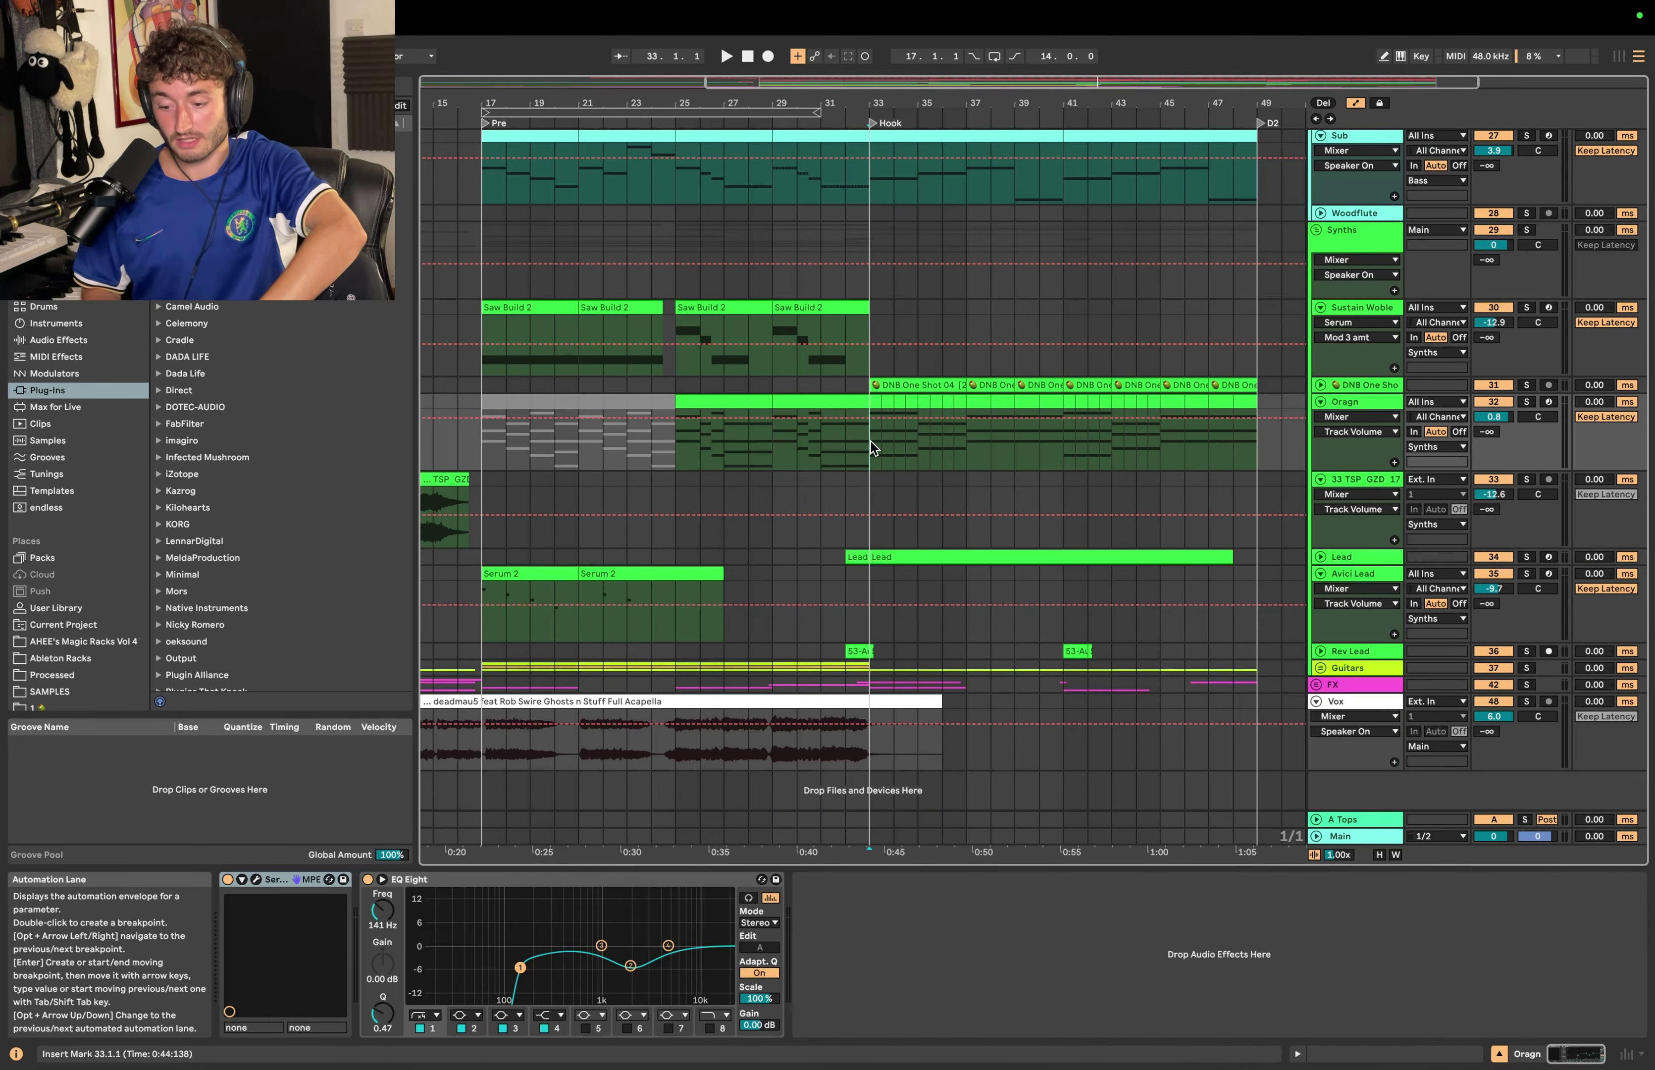
pyautogui.click(1320, 558)
pyautogui.click(1358, 557)
pyautogui.scroll(-2, 1357, 558)
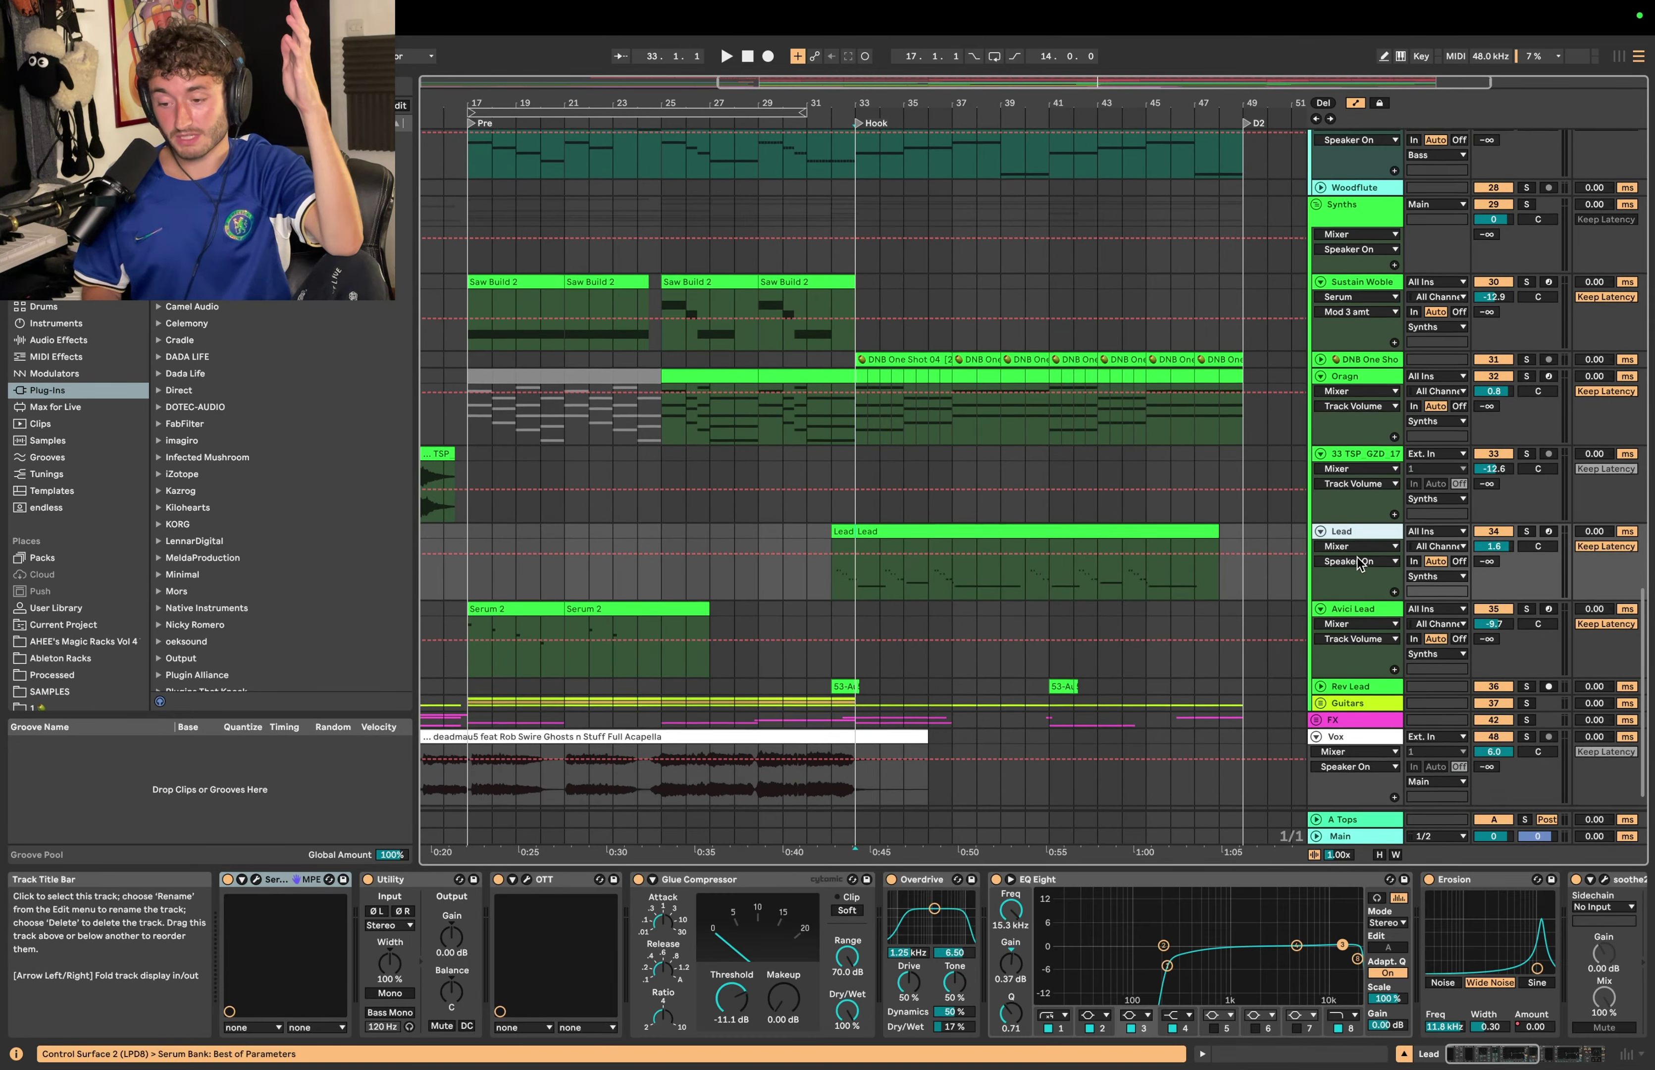
pyautogui.click(831, 549)
pyautogui.press('space')
# Step: Solo the Lead track, stop playback and inspect the oscillators of its Serum patch
pyautogui.click(1528, 496)
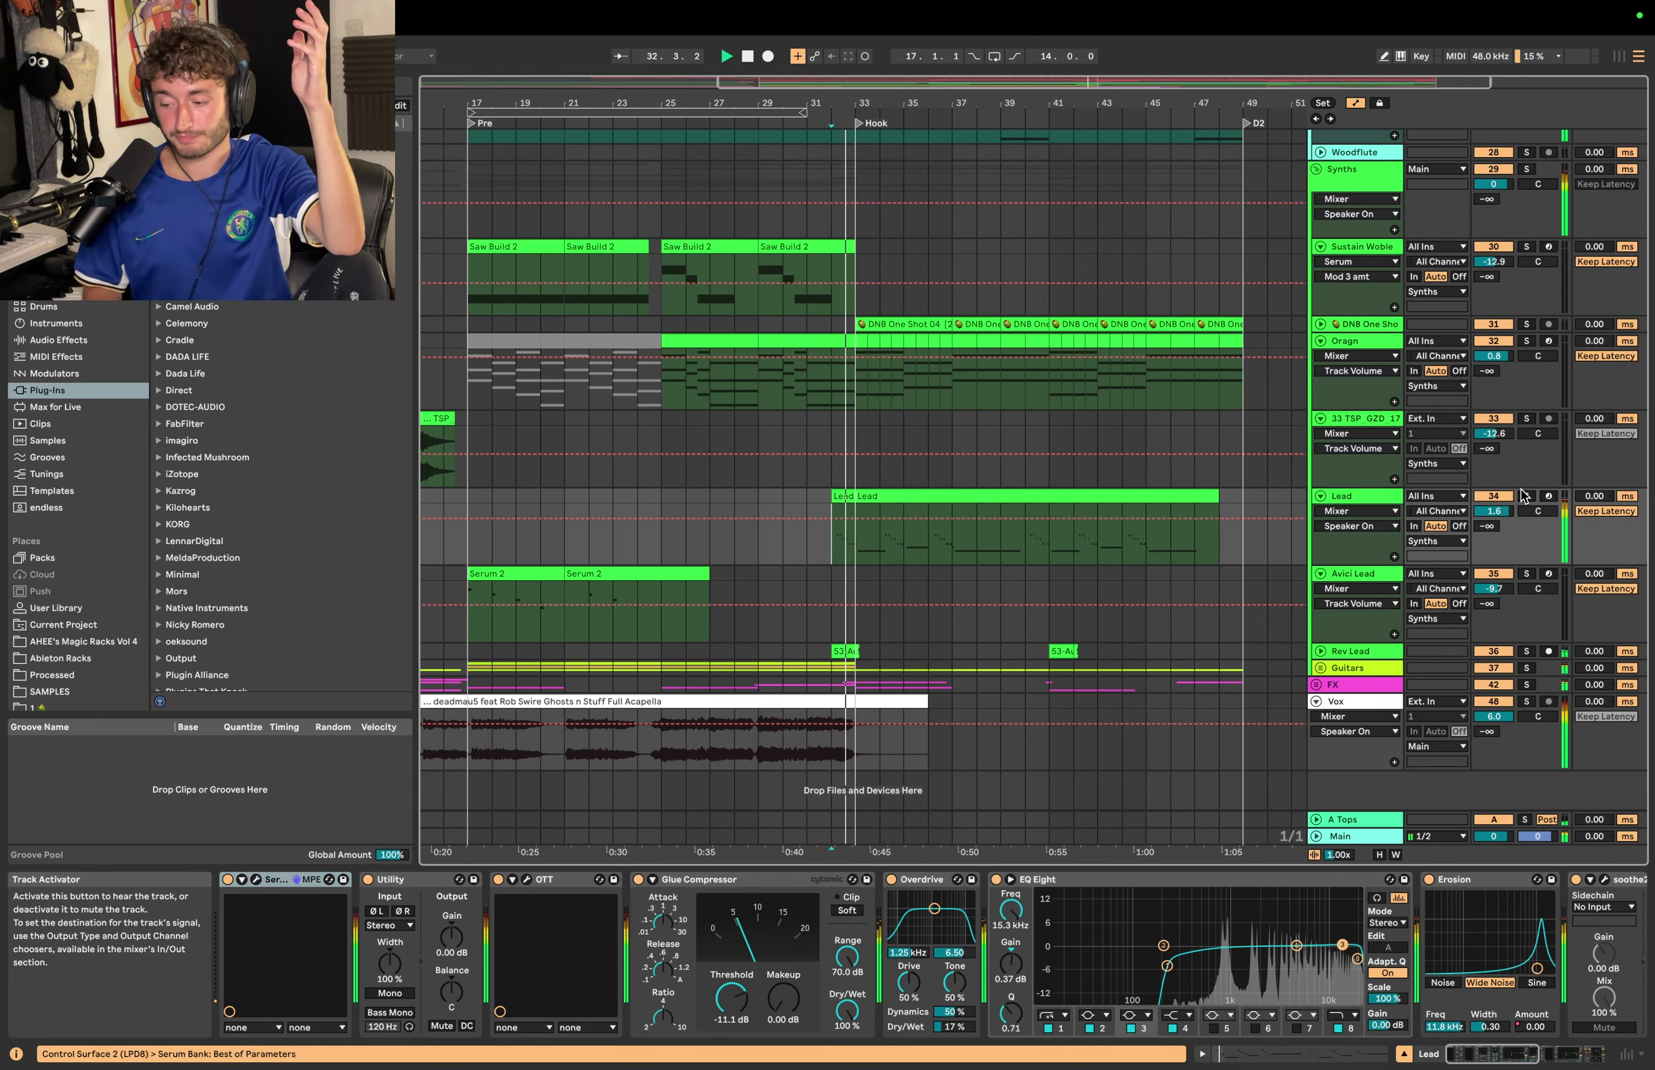
pyautogui.press('space')
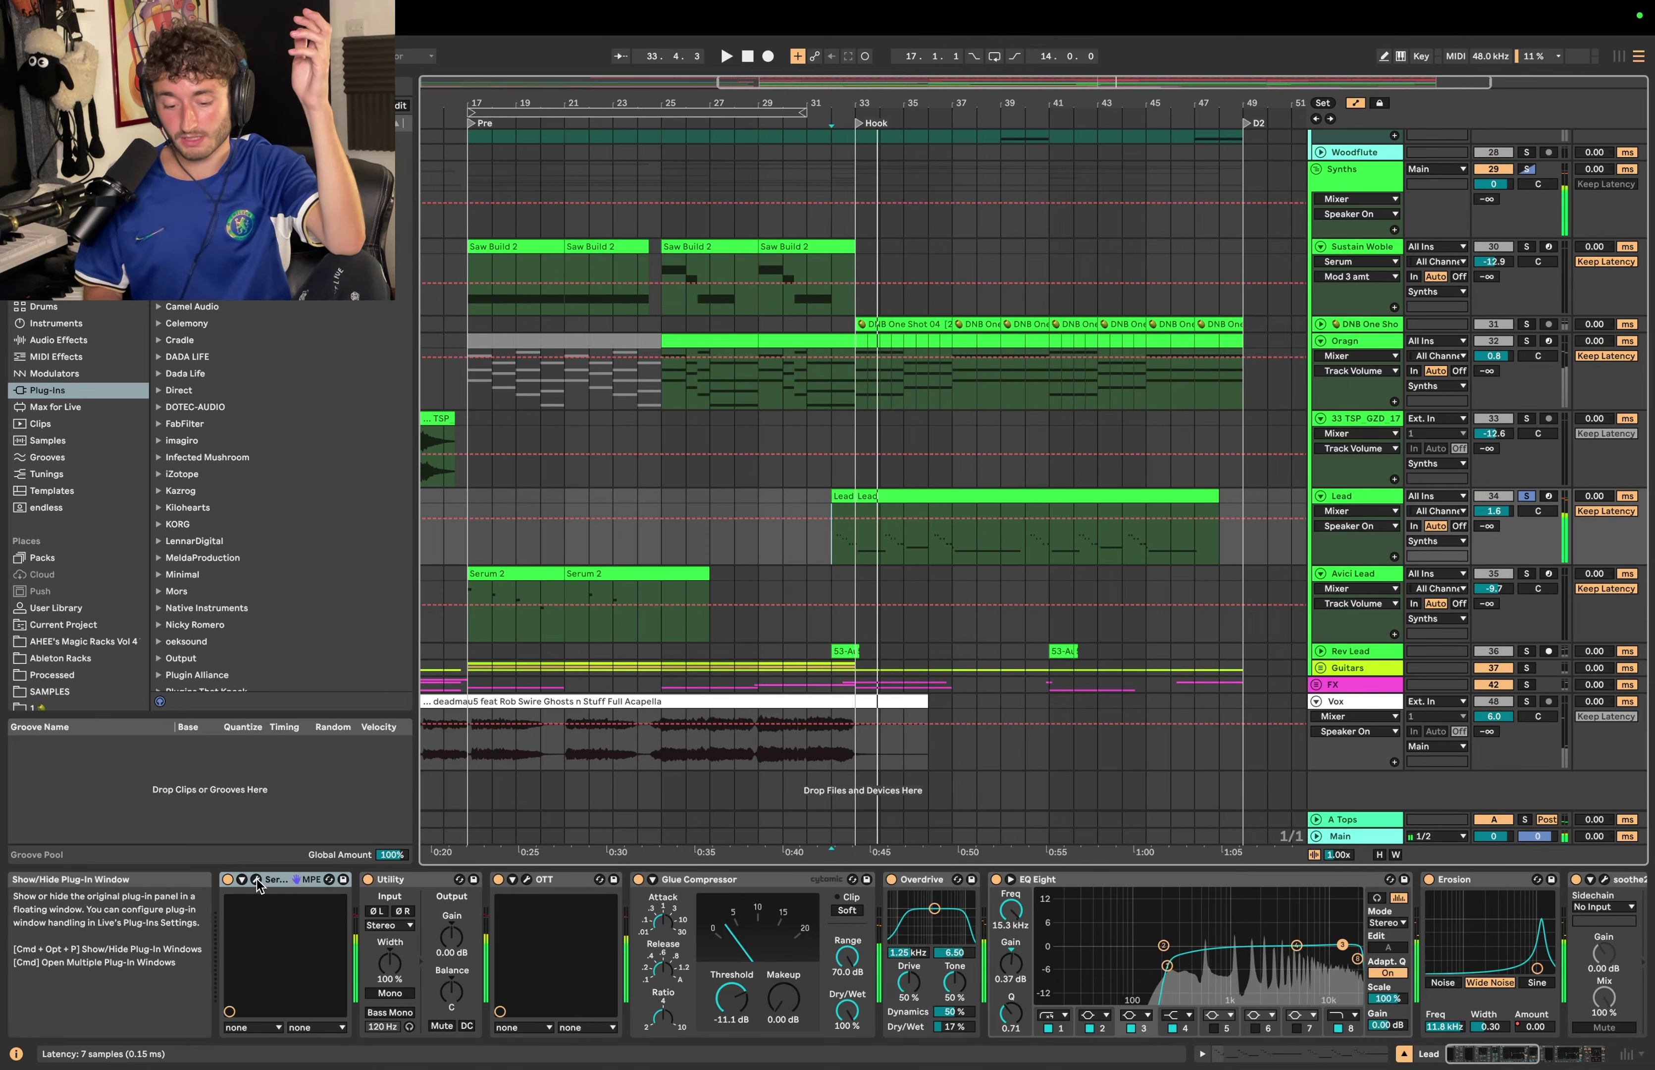
pyautogui.click(256, 879)
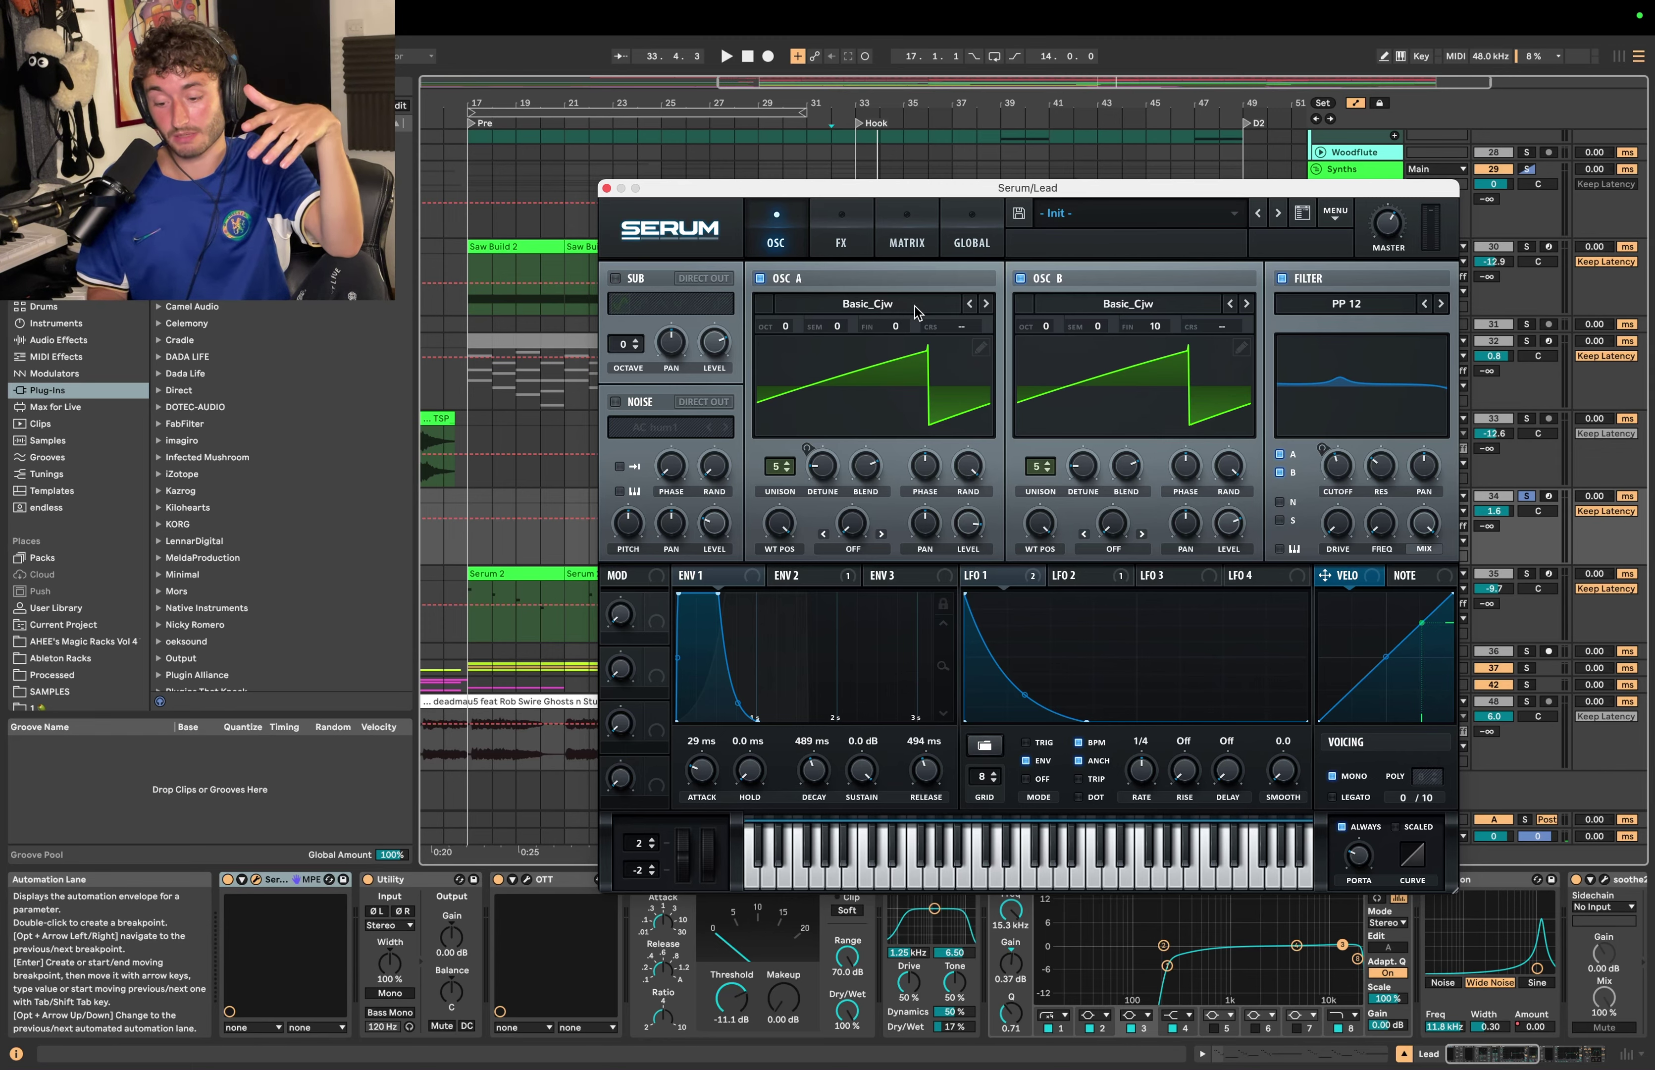
pyautogui.click(606, 188)
# Step: Solo the Oragn track, open its clip from bar 25 and check the root notes of the chords
pyautogui.click(860, 390)
pyautogui.click(1527, 341)
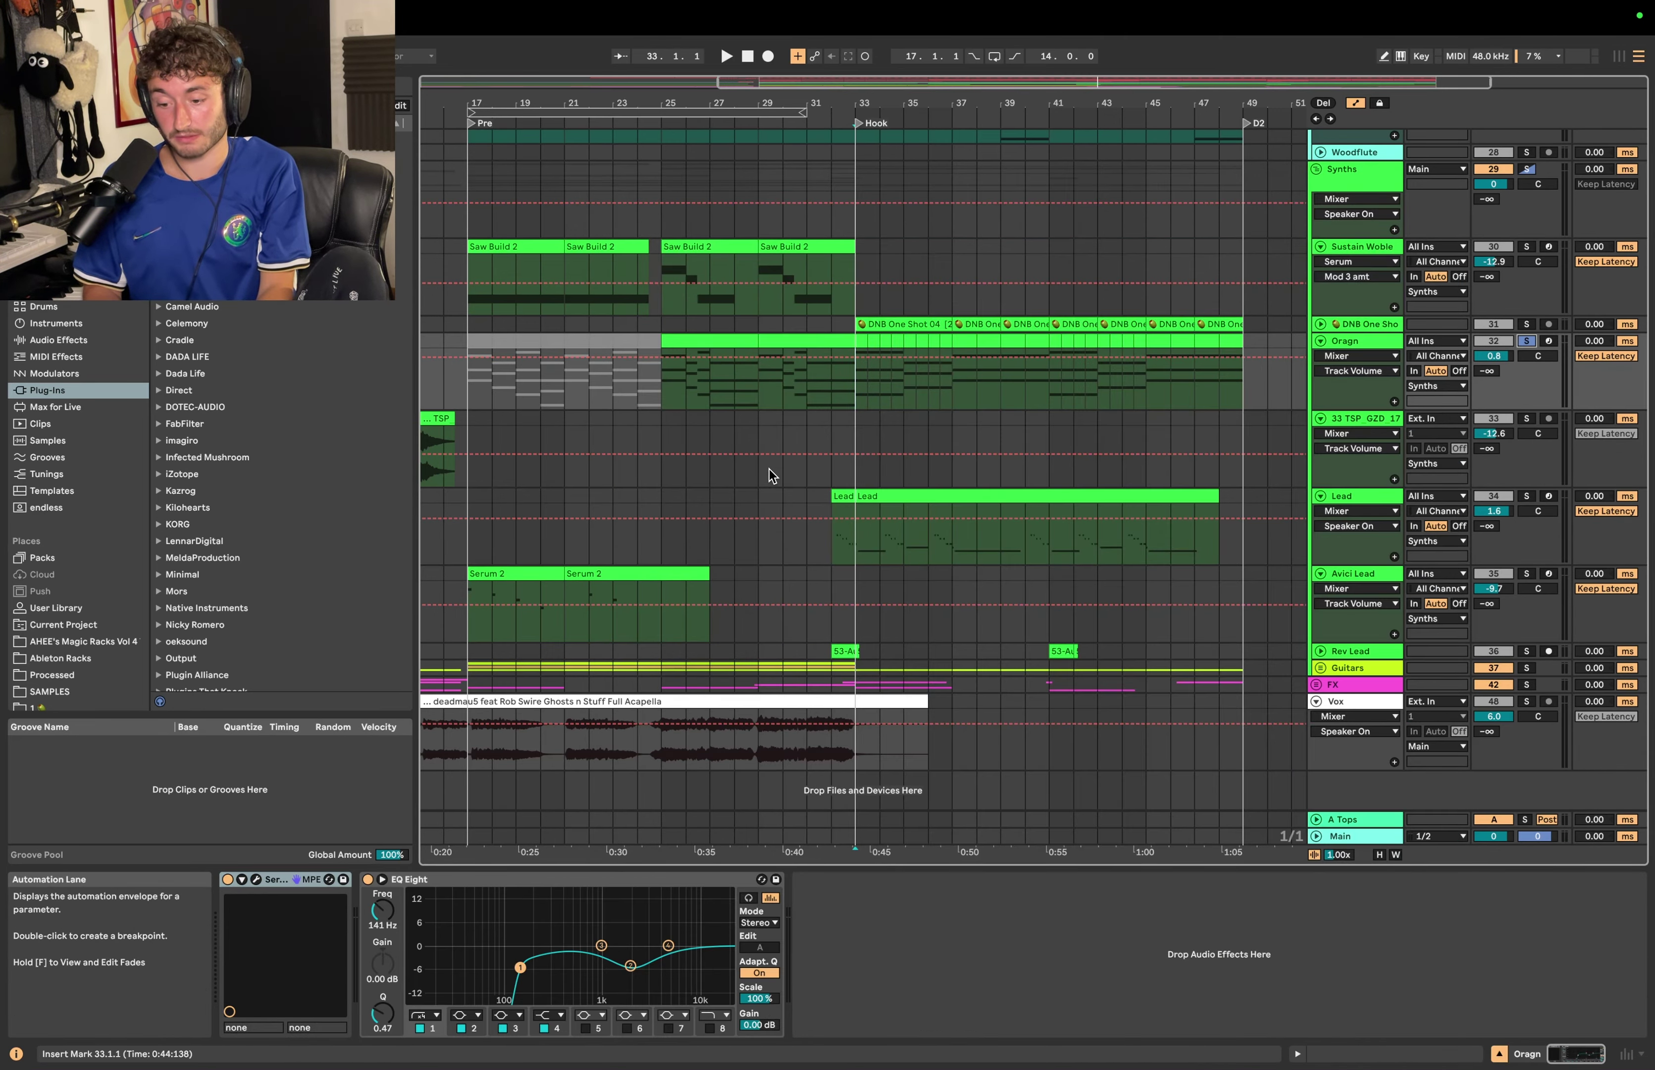
pyautogui.doubleClick(765, 376)
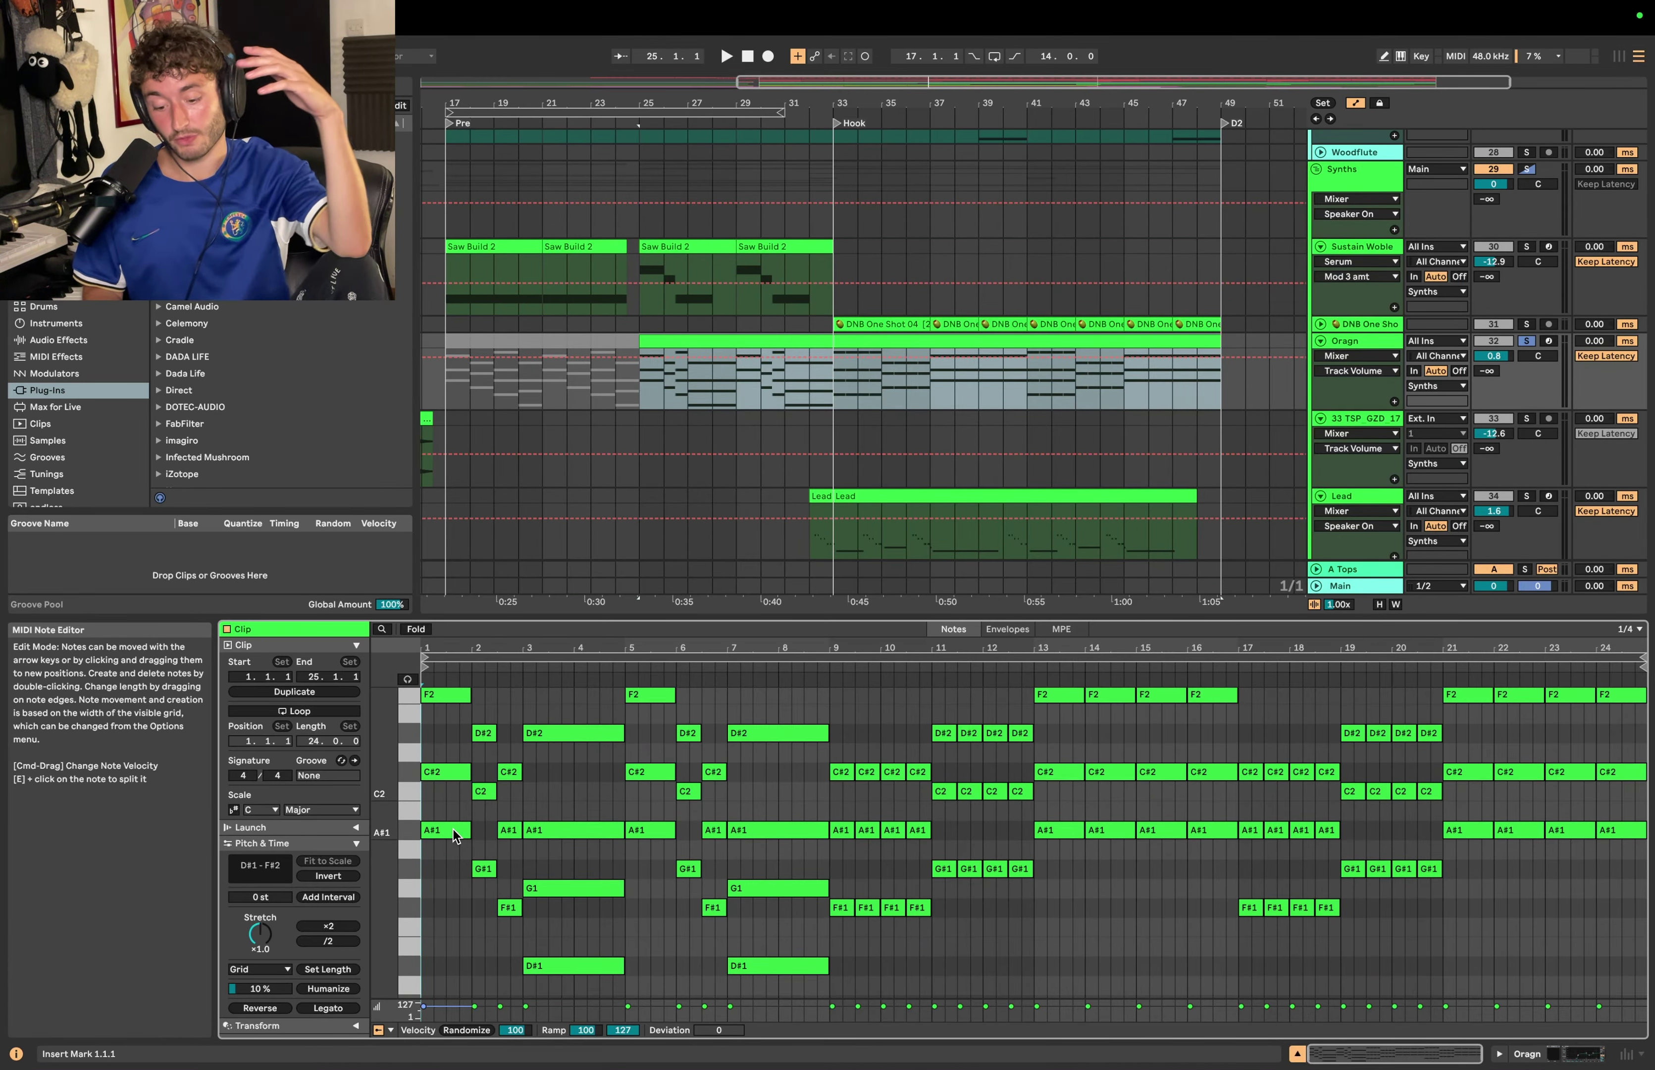
pyautogui.click(492, 867)
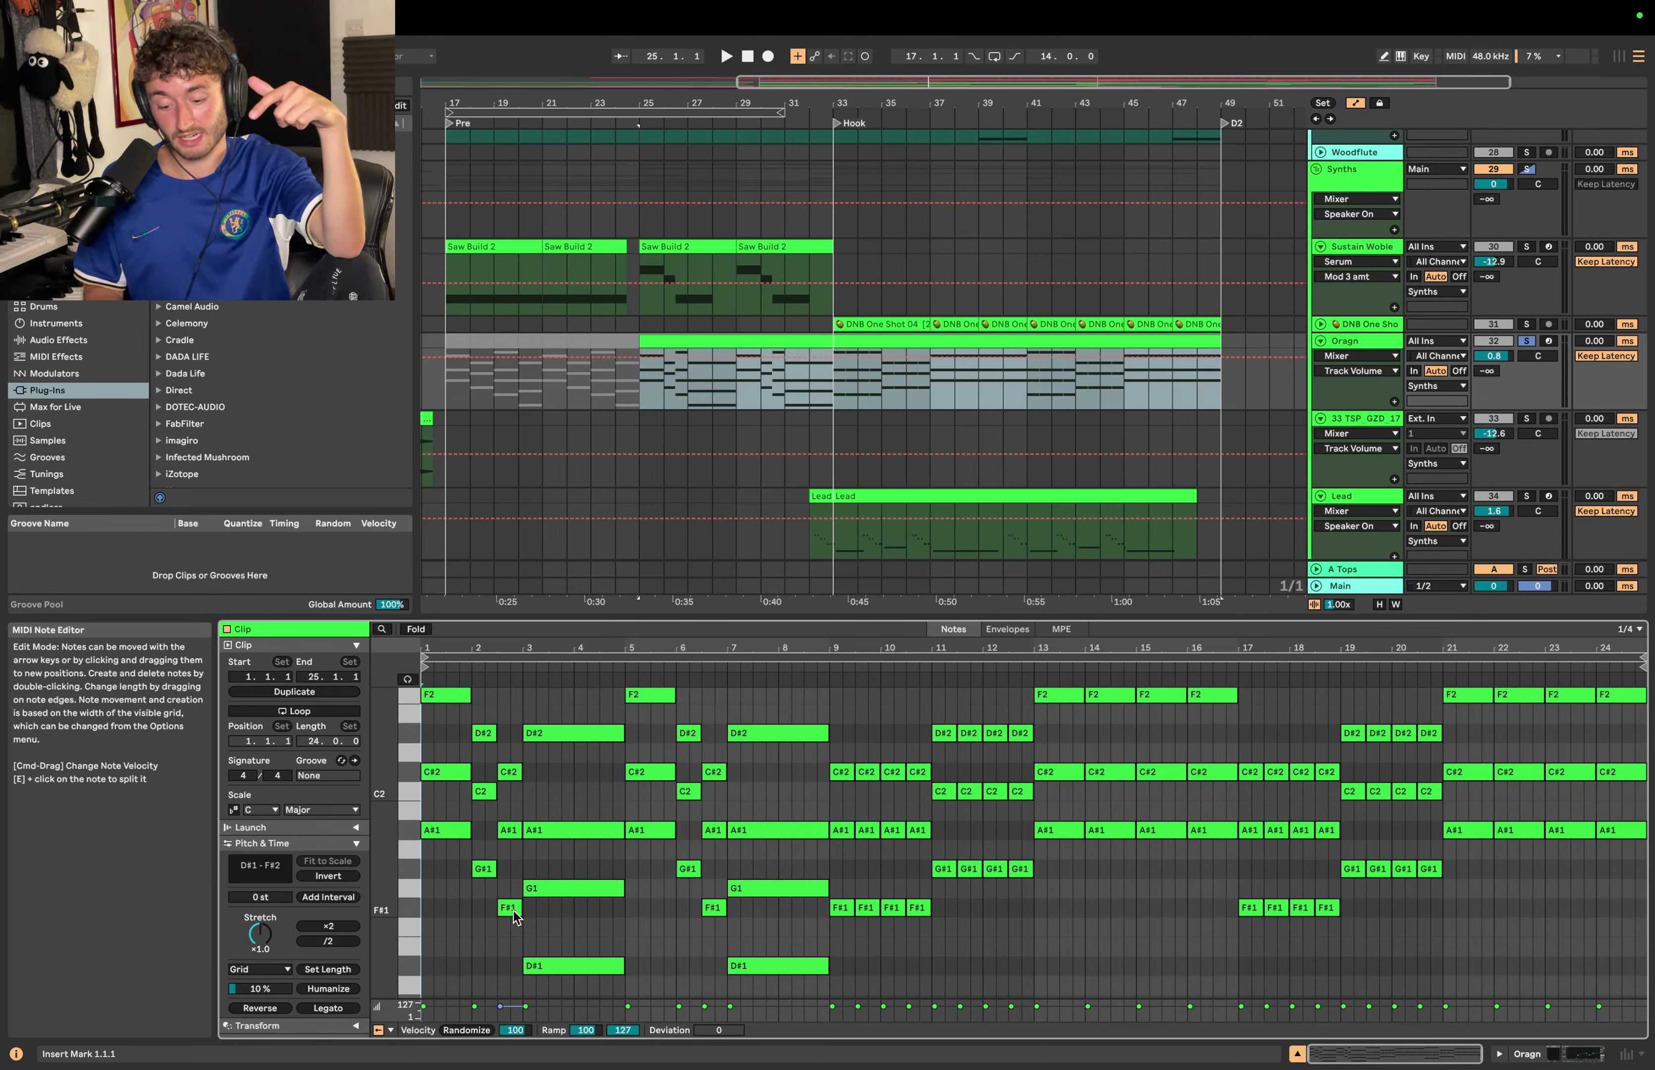
pyautogui.click(570, 966)
pyautogui.click(853, 935)
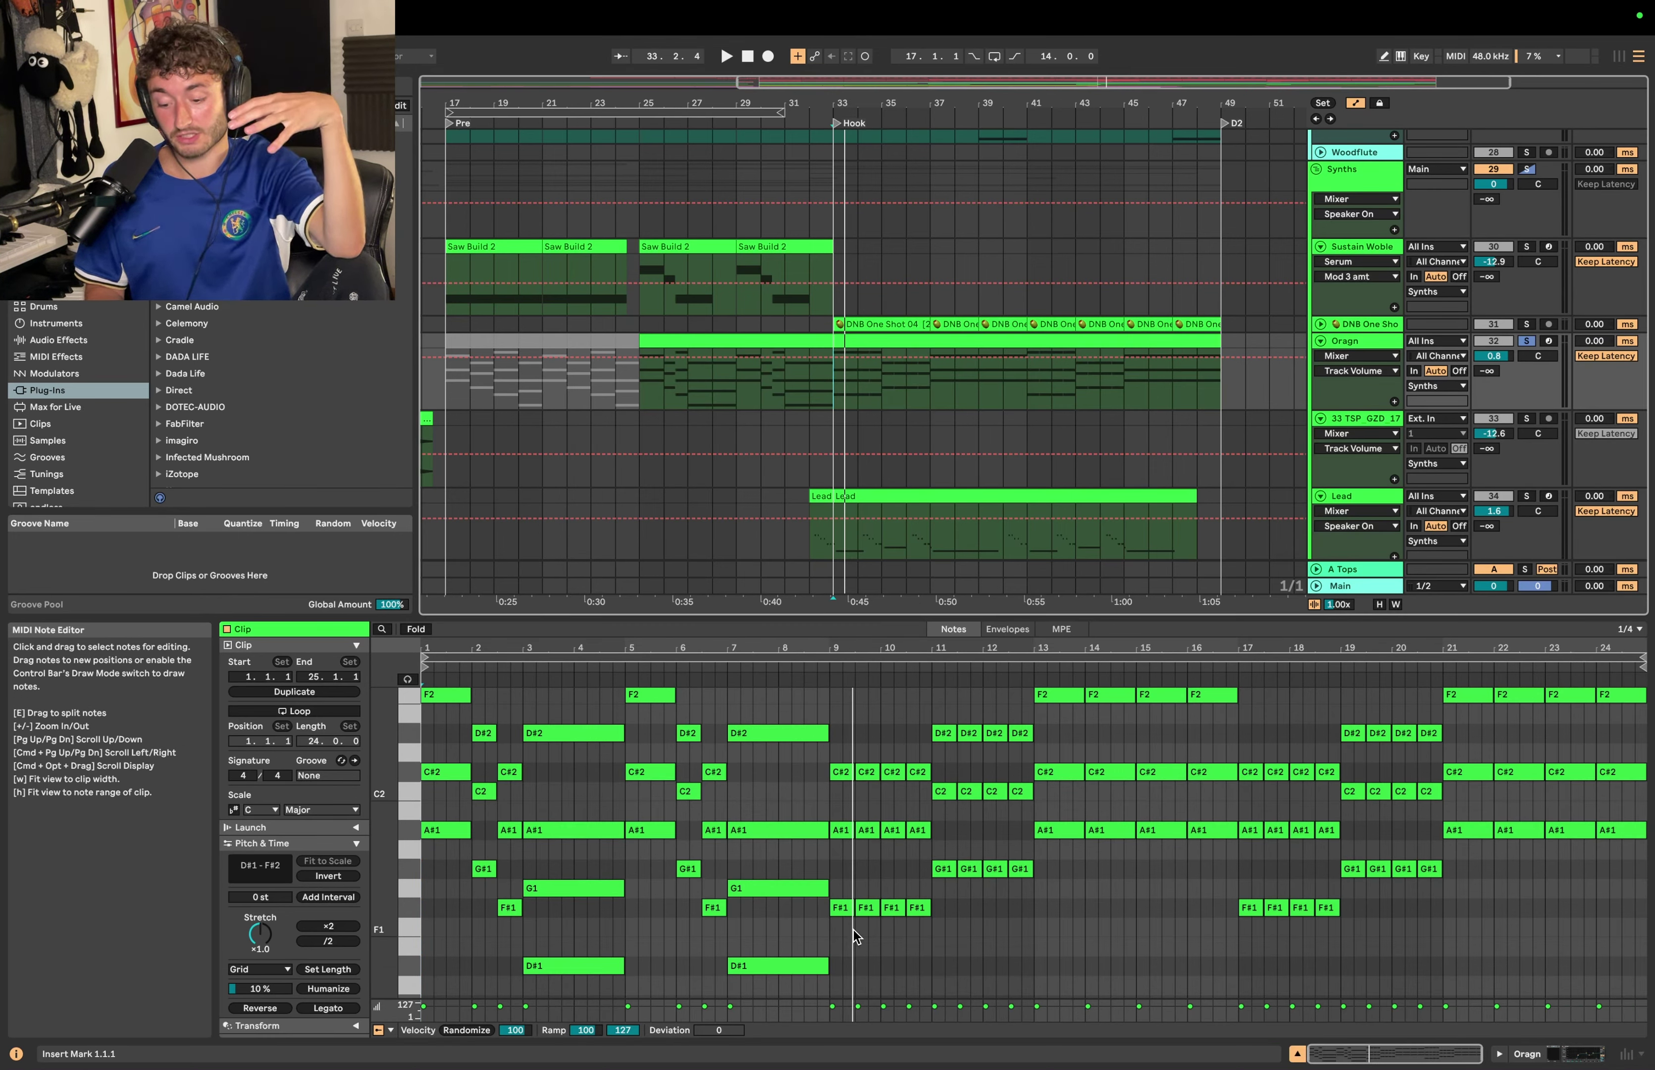
# Step: Select the Oragn chords in clip bars 9–11, 11–17 and 17–25, and mark the Hook from bar 33 to 49 in the arrangement
pyautogui.moveTo(838, 931); pyautogui.dragTo(925, 746)
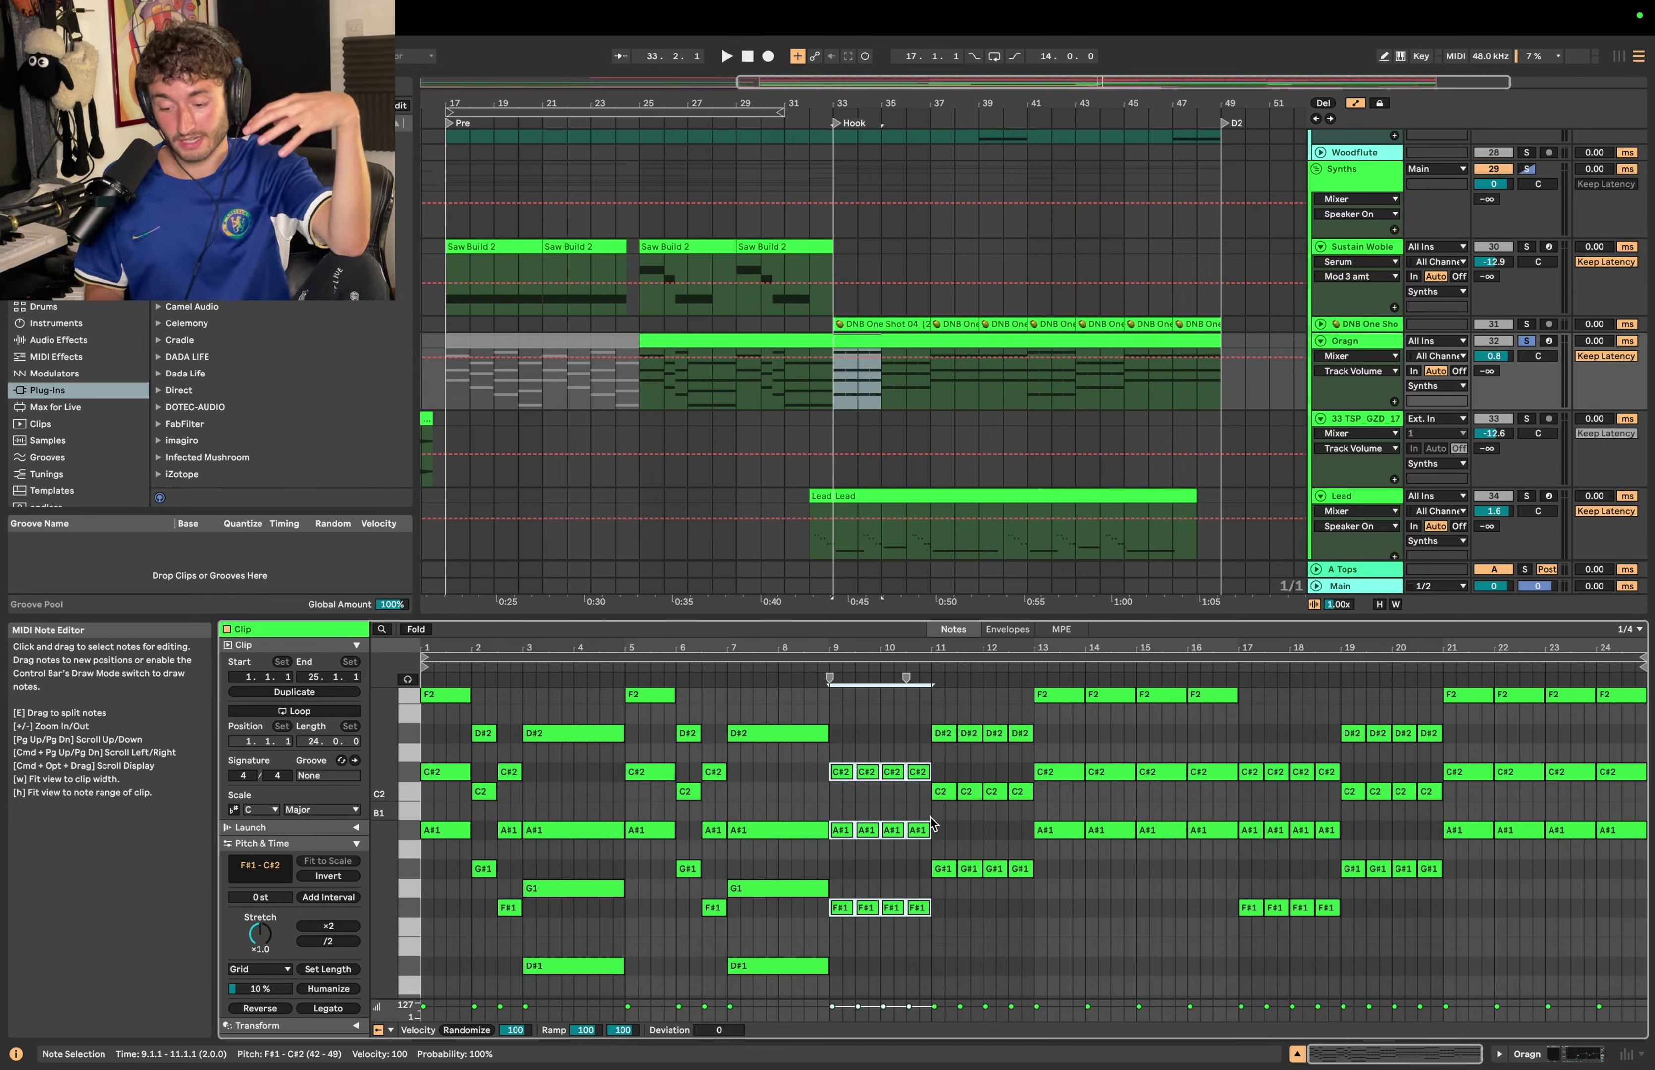
pyautogui.moveTo(945, 895); pyautogui.dragTo(1230, 680)
pyautogui.moveTo(1255, 939); pyautogui.dragTo(1608, 669)
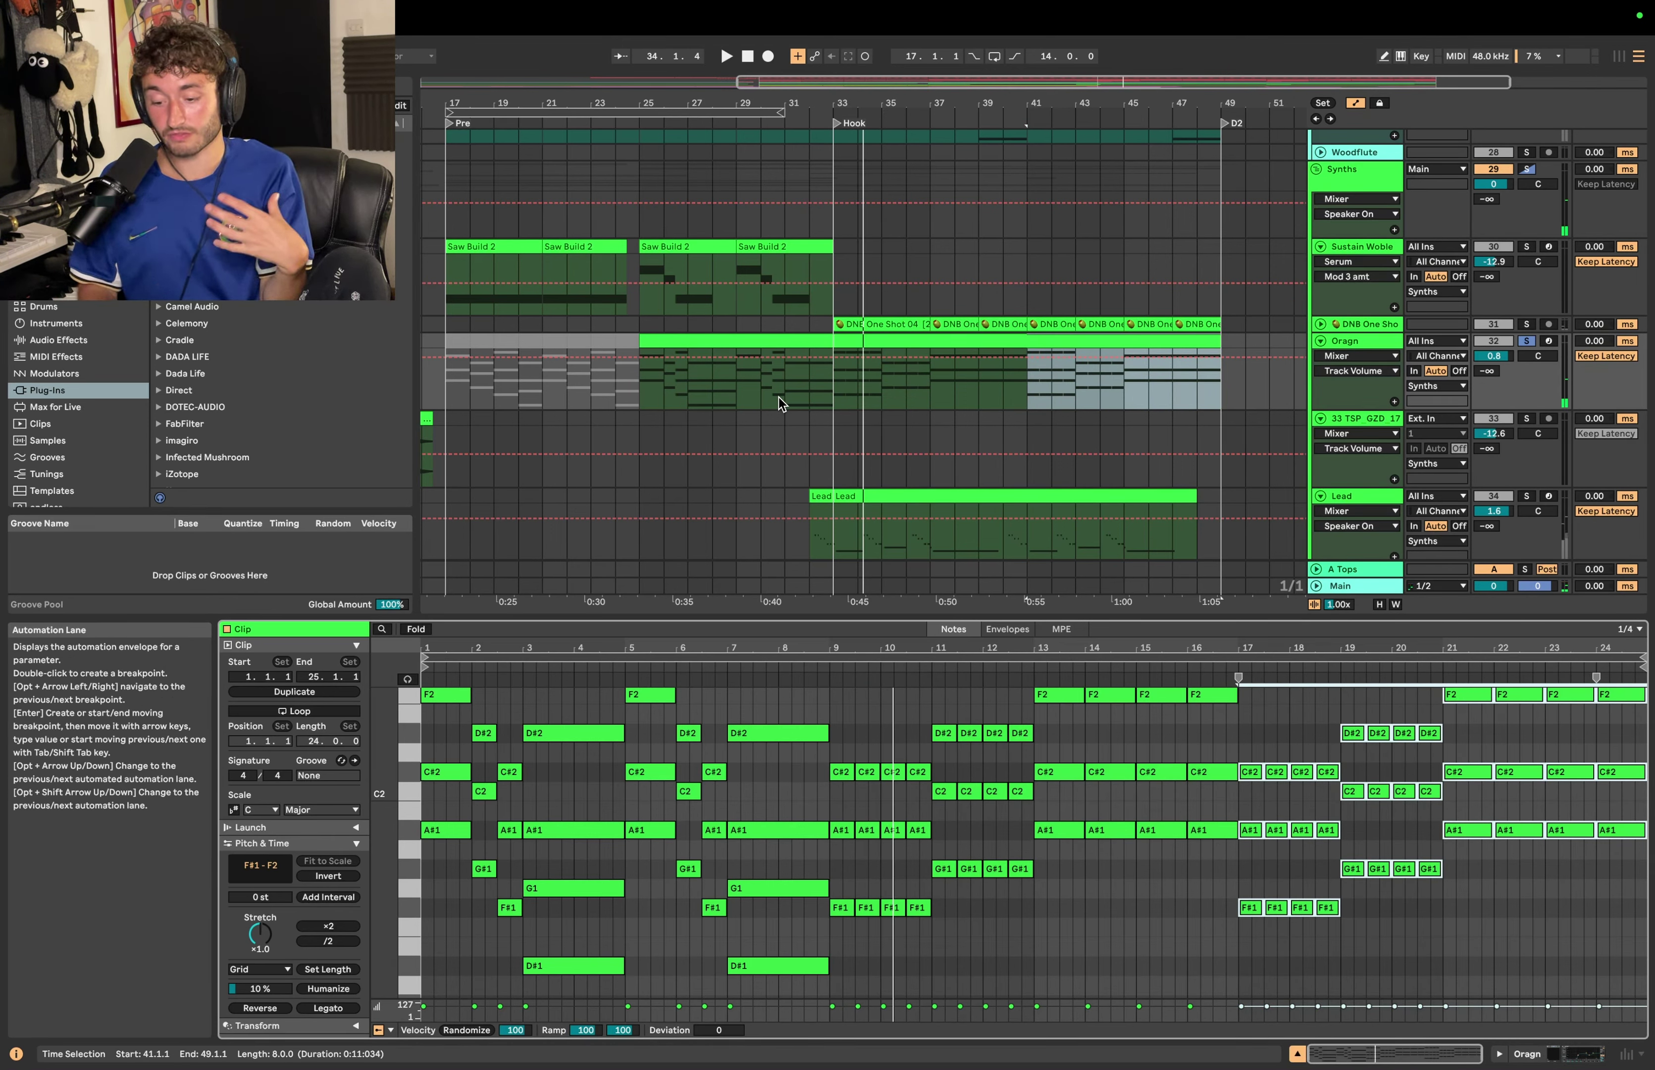
pyautogui.moveTo(837, 384); pyautogui.dragTo(1029, 332)
pyautogui.moveTo(837, 297); pyautogui.dragTo(1220, 299)
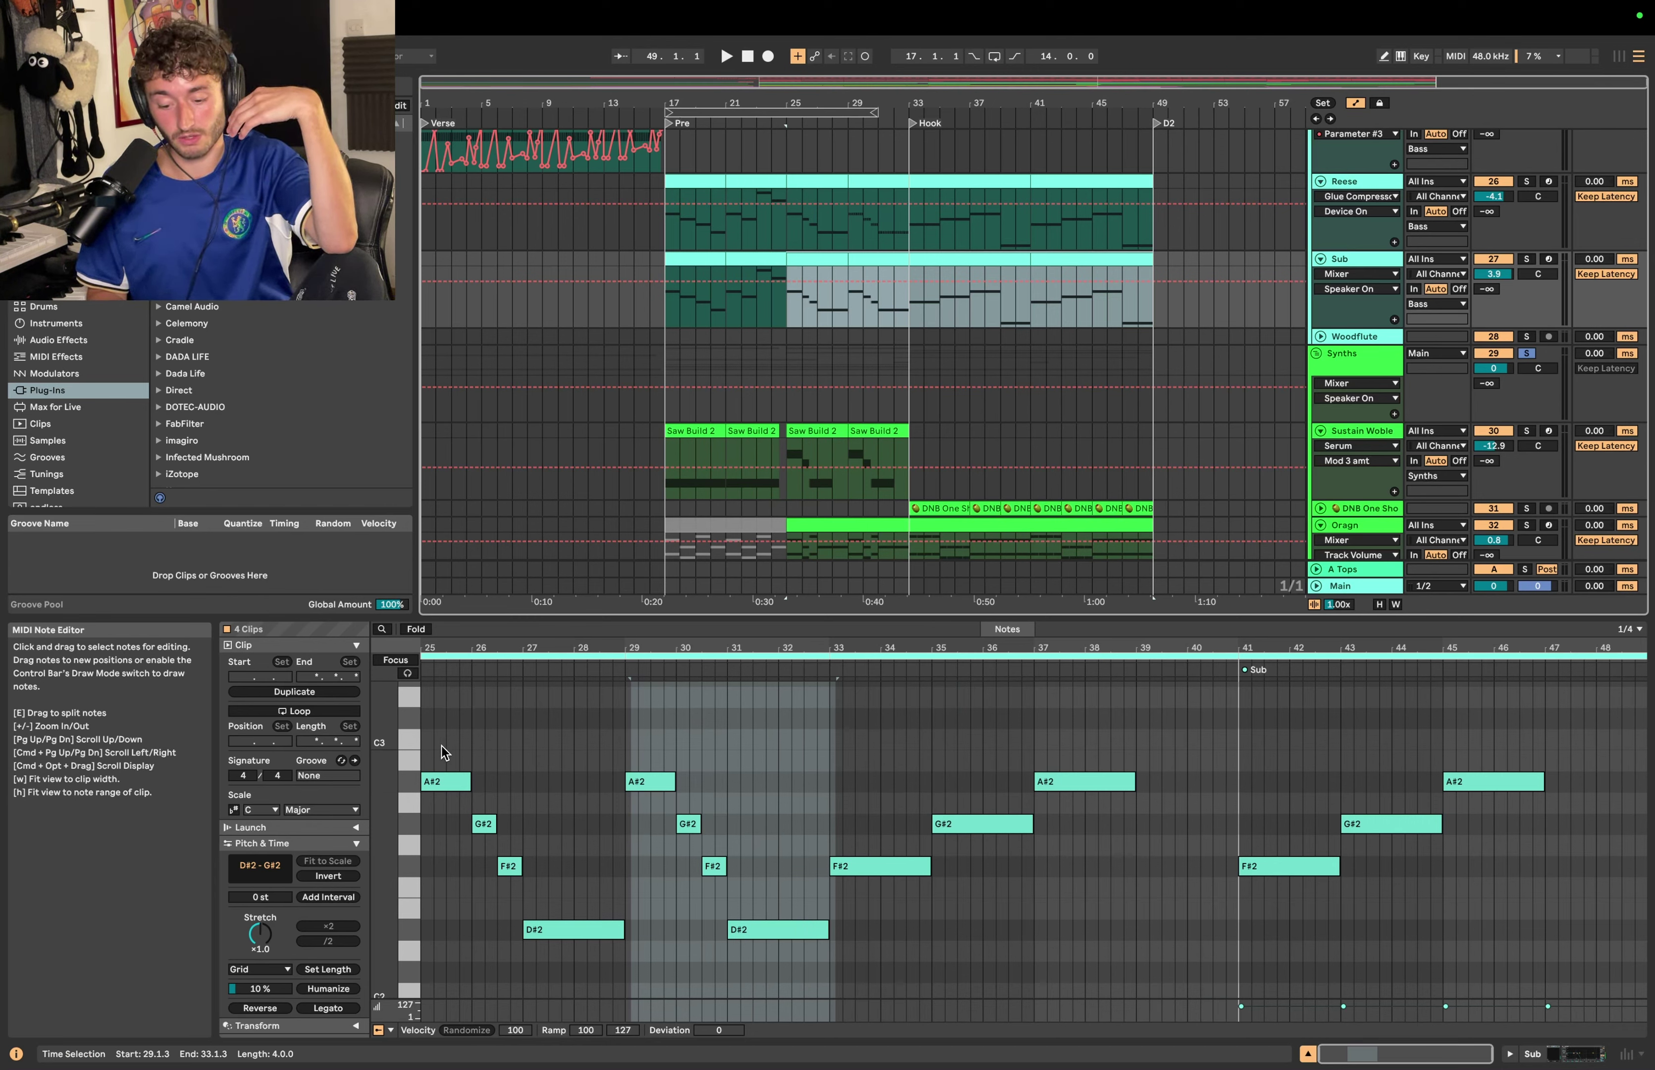
# Step: Go through the Sub track's bass notes from bar 25 up to the A#2 note at bar 37
pyautogui.moveTo(442, 746); pyautogui.dragTo(798, 947)
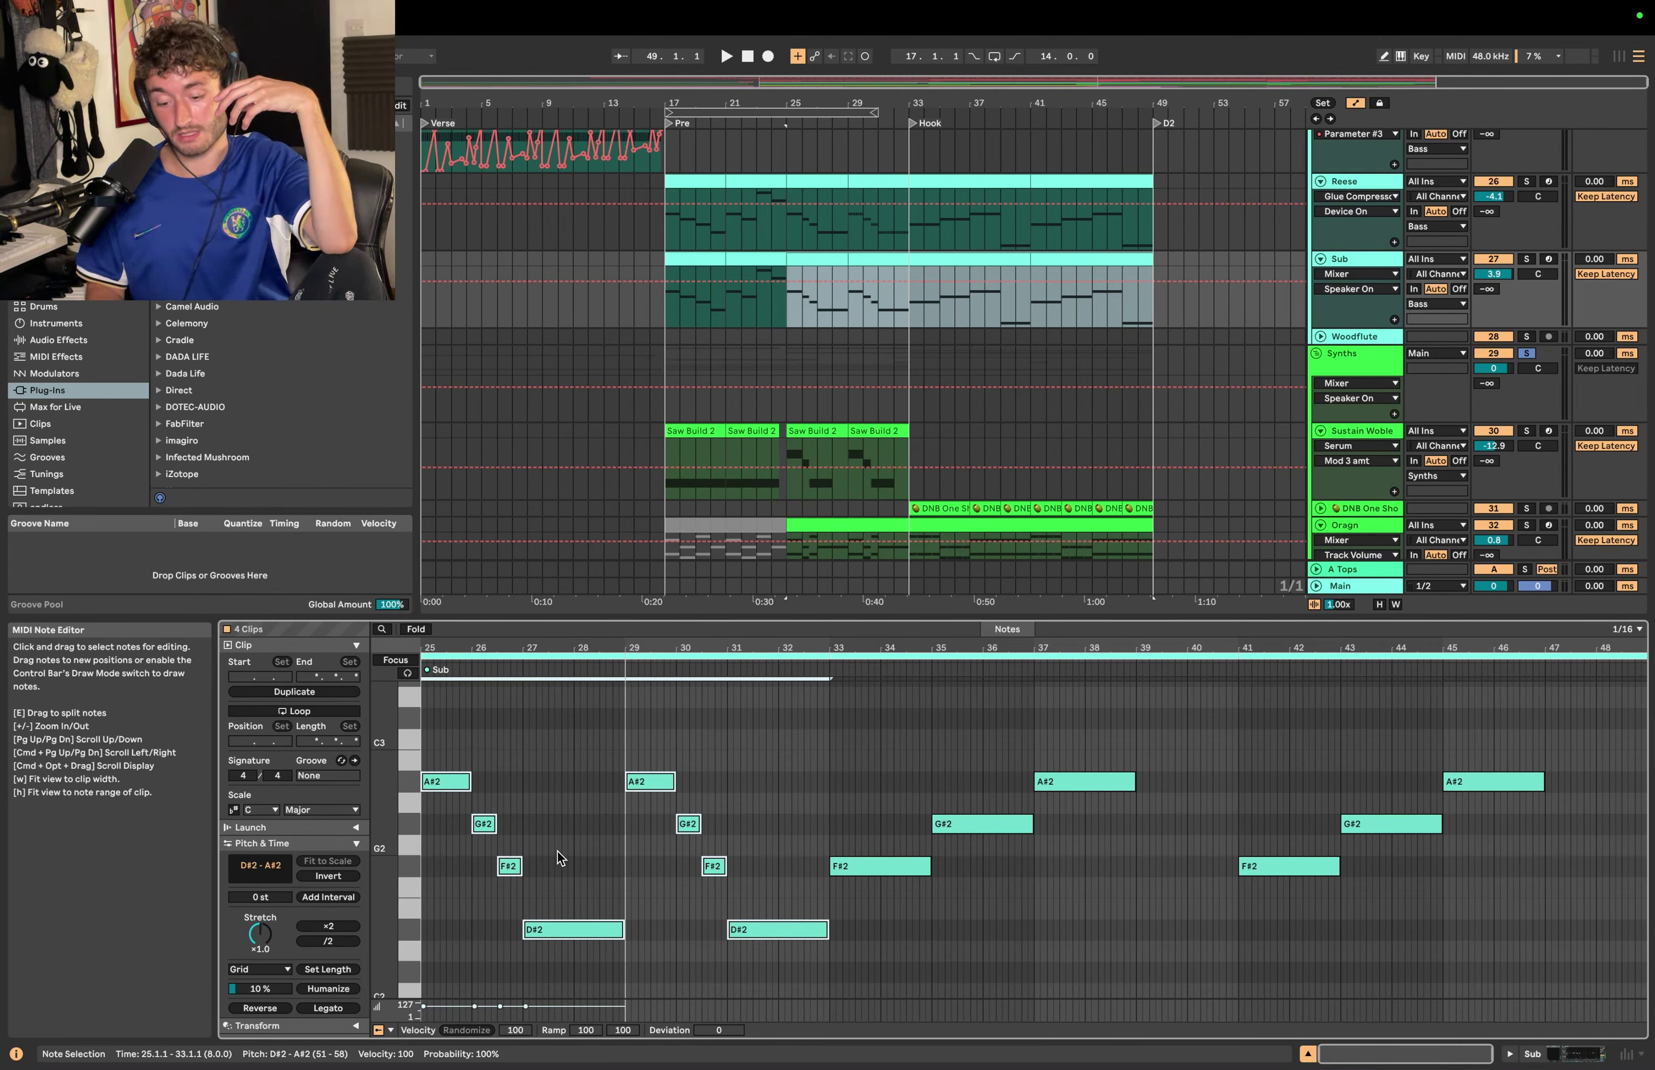
pyautogui.moveTo(435, 751); pyautogui.dragTo(657, 787)
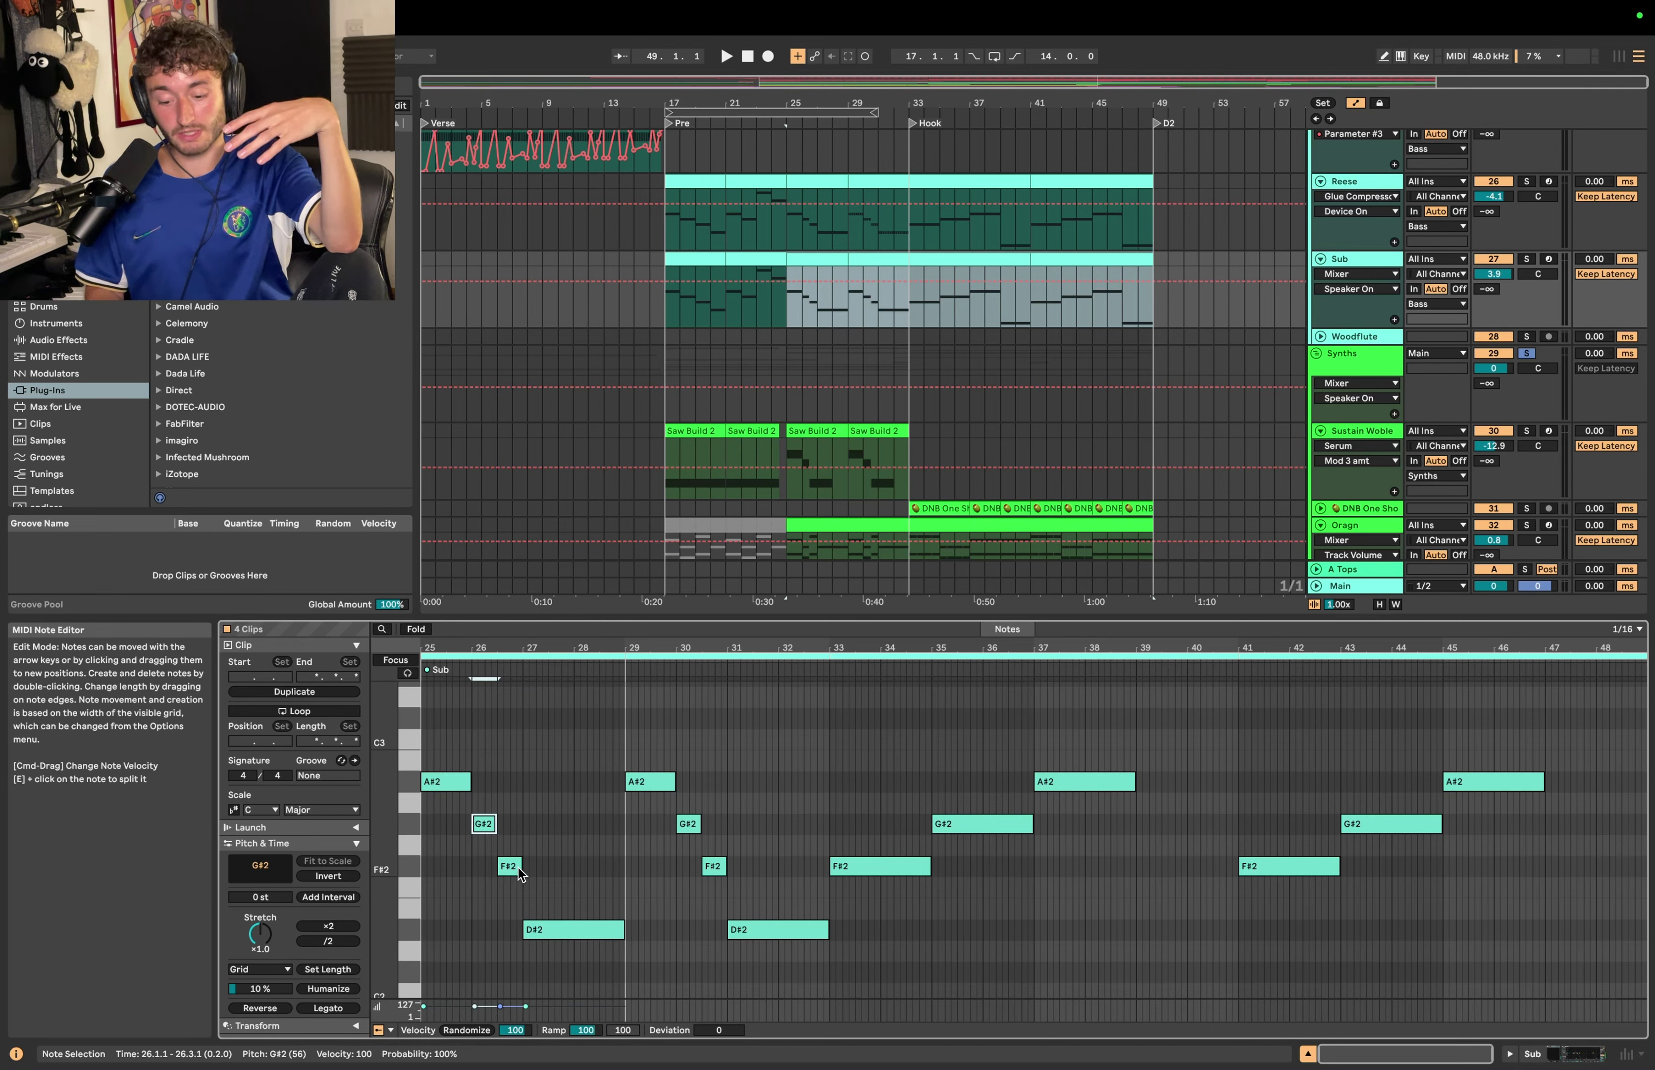
pyautogui.click(560, 919)
pyautogui.click(775, 929)
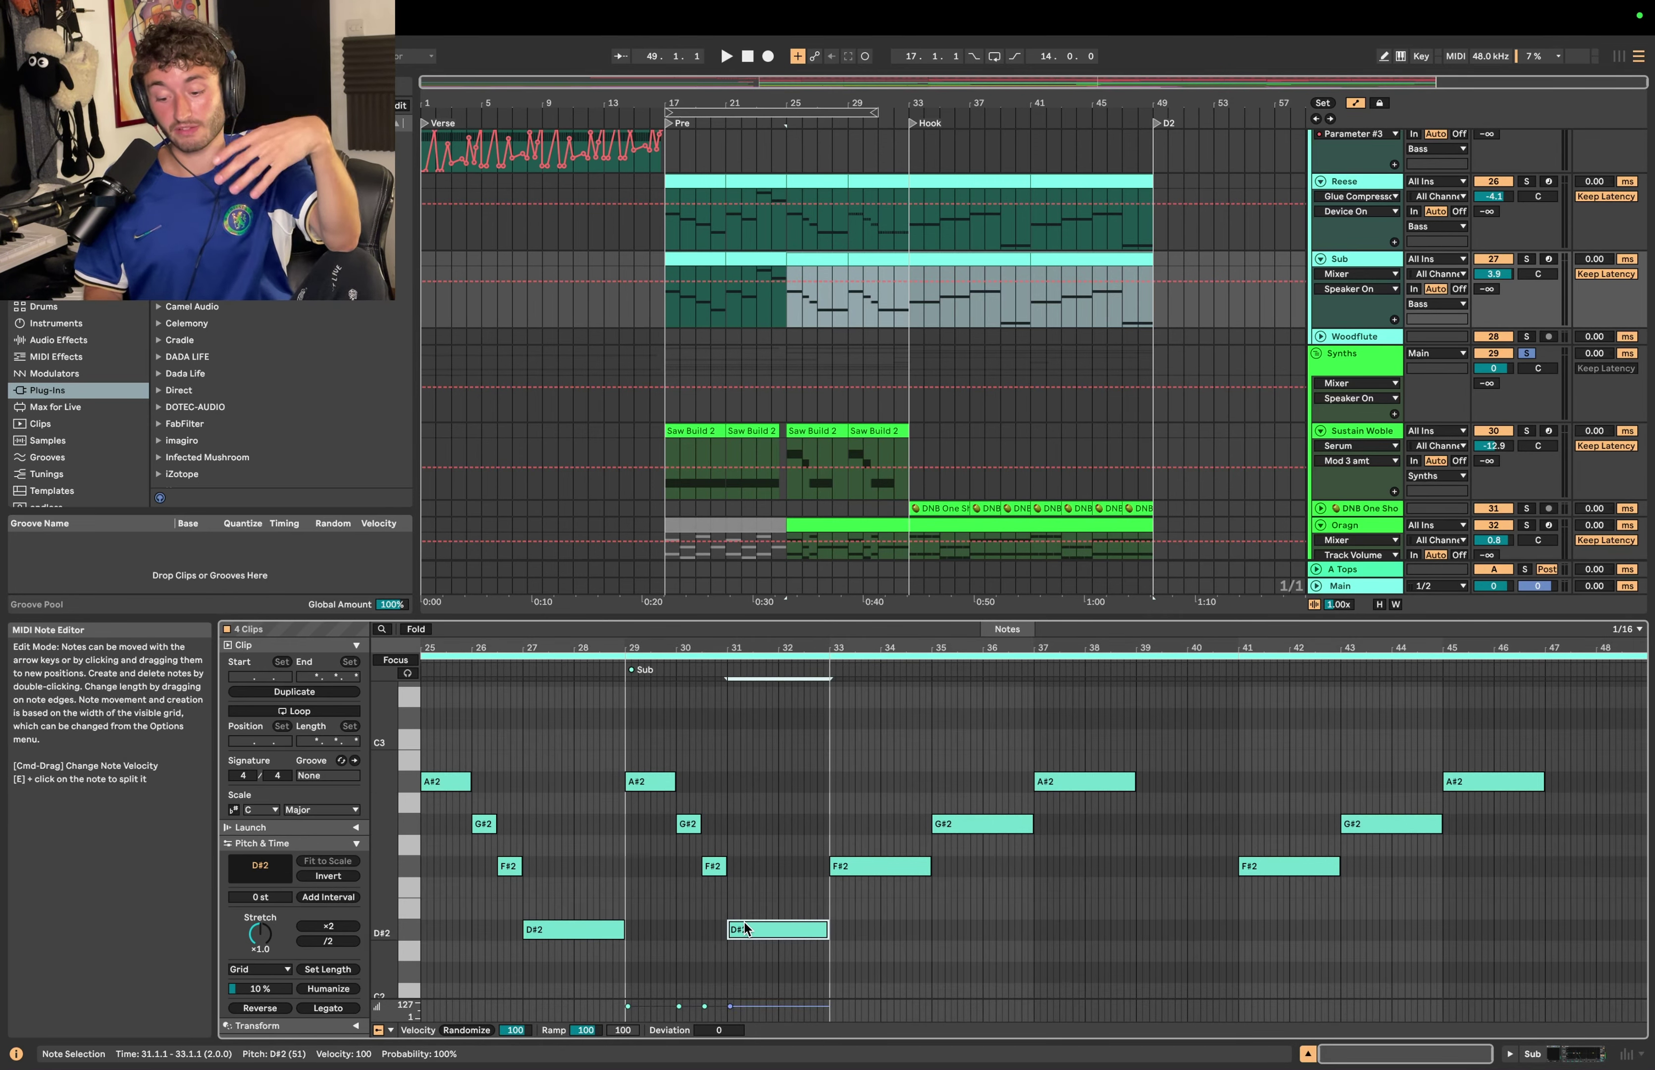
pyautogui.click(879, 870)
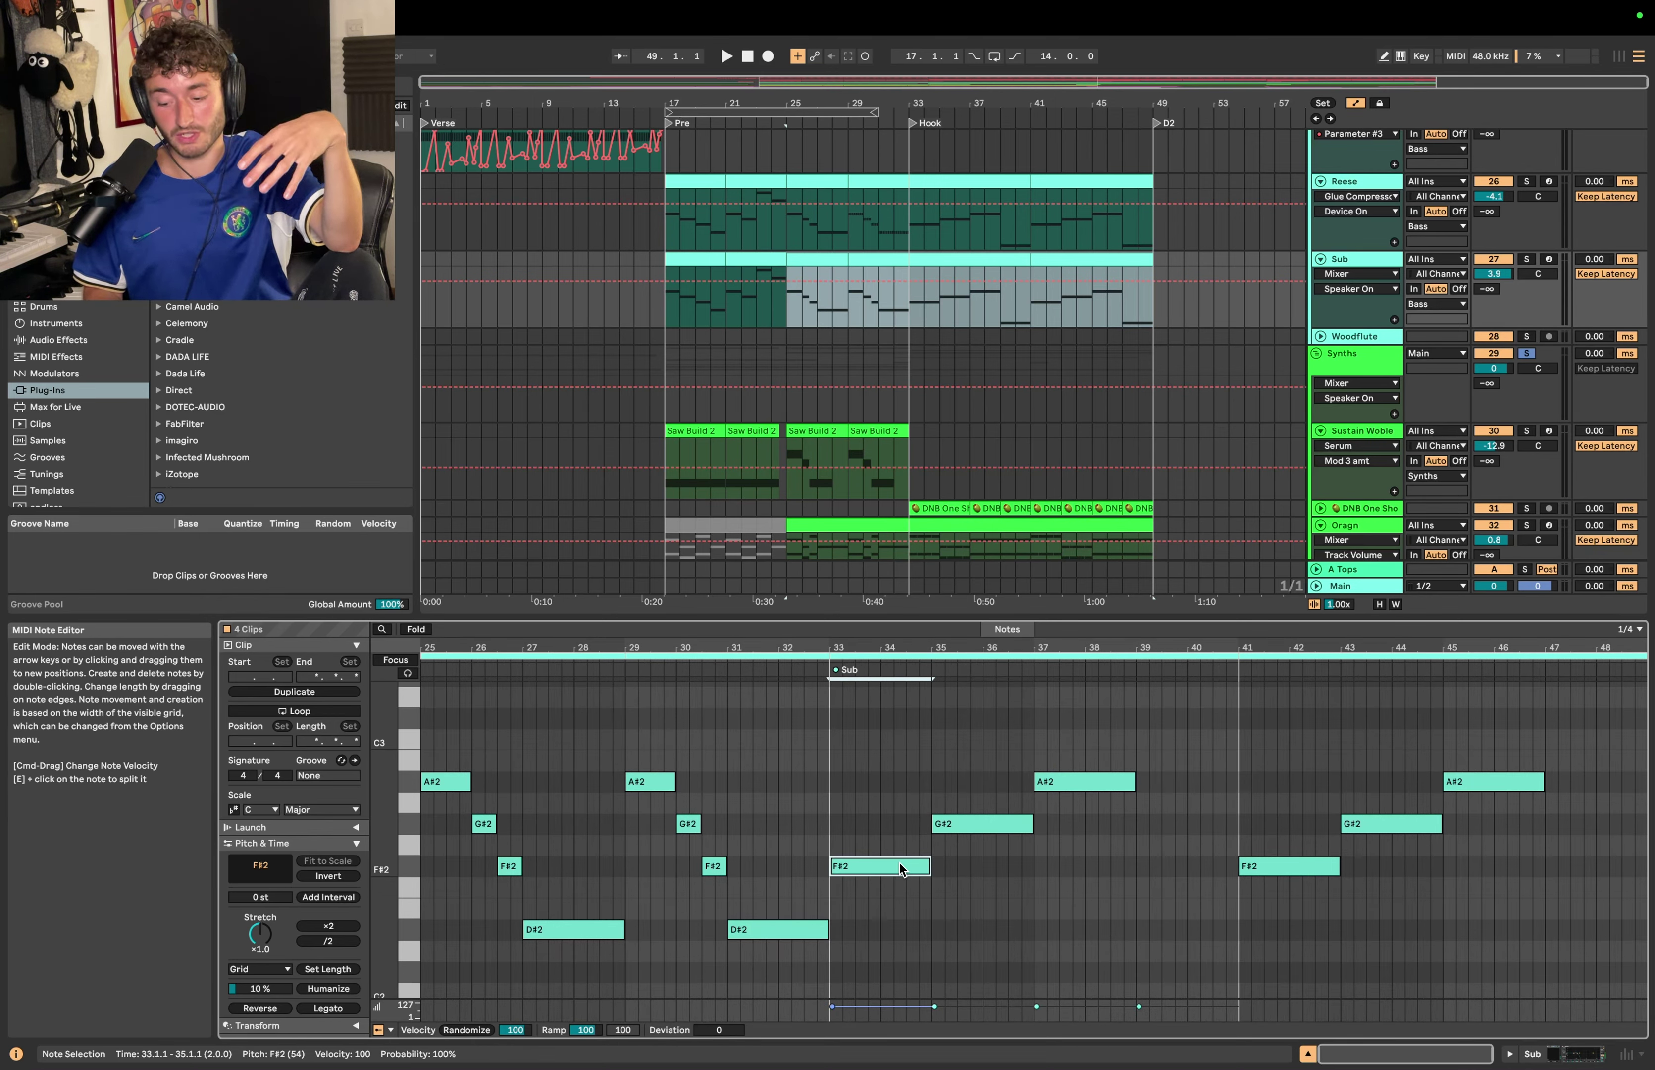
pyautogui.click(1087, 783)
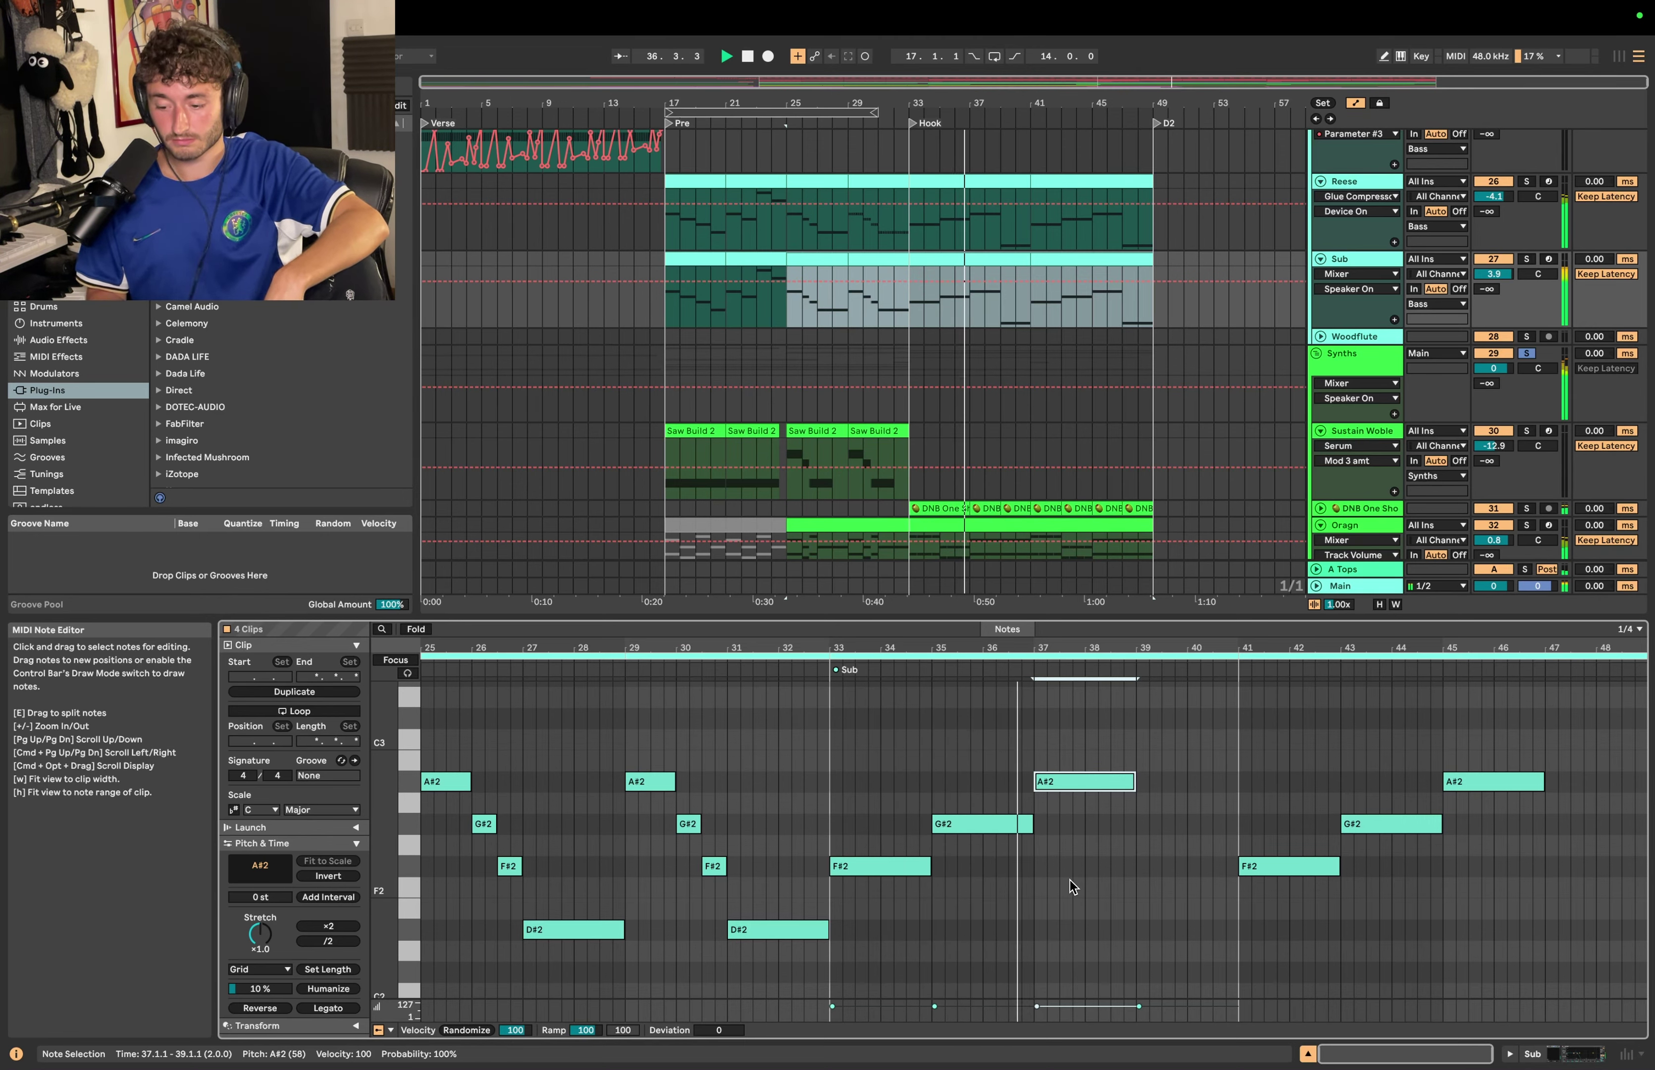
# Step: Examine the lower Sub notes during playback, stop it and show the Sub track's devices
pyautogui.scroll(3, 1145, 878)
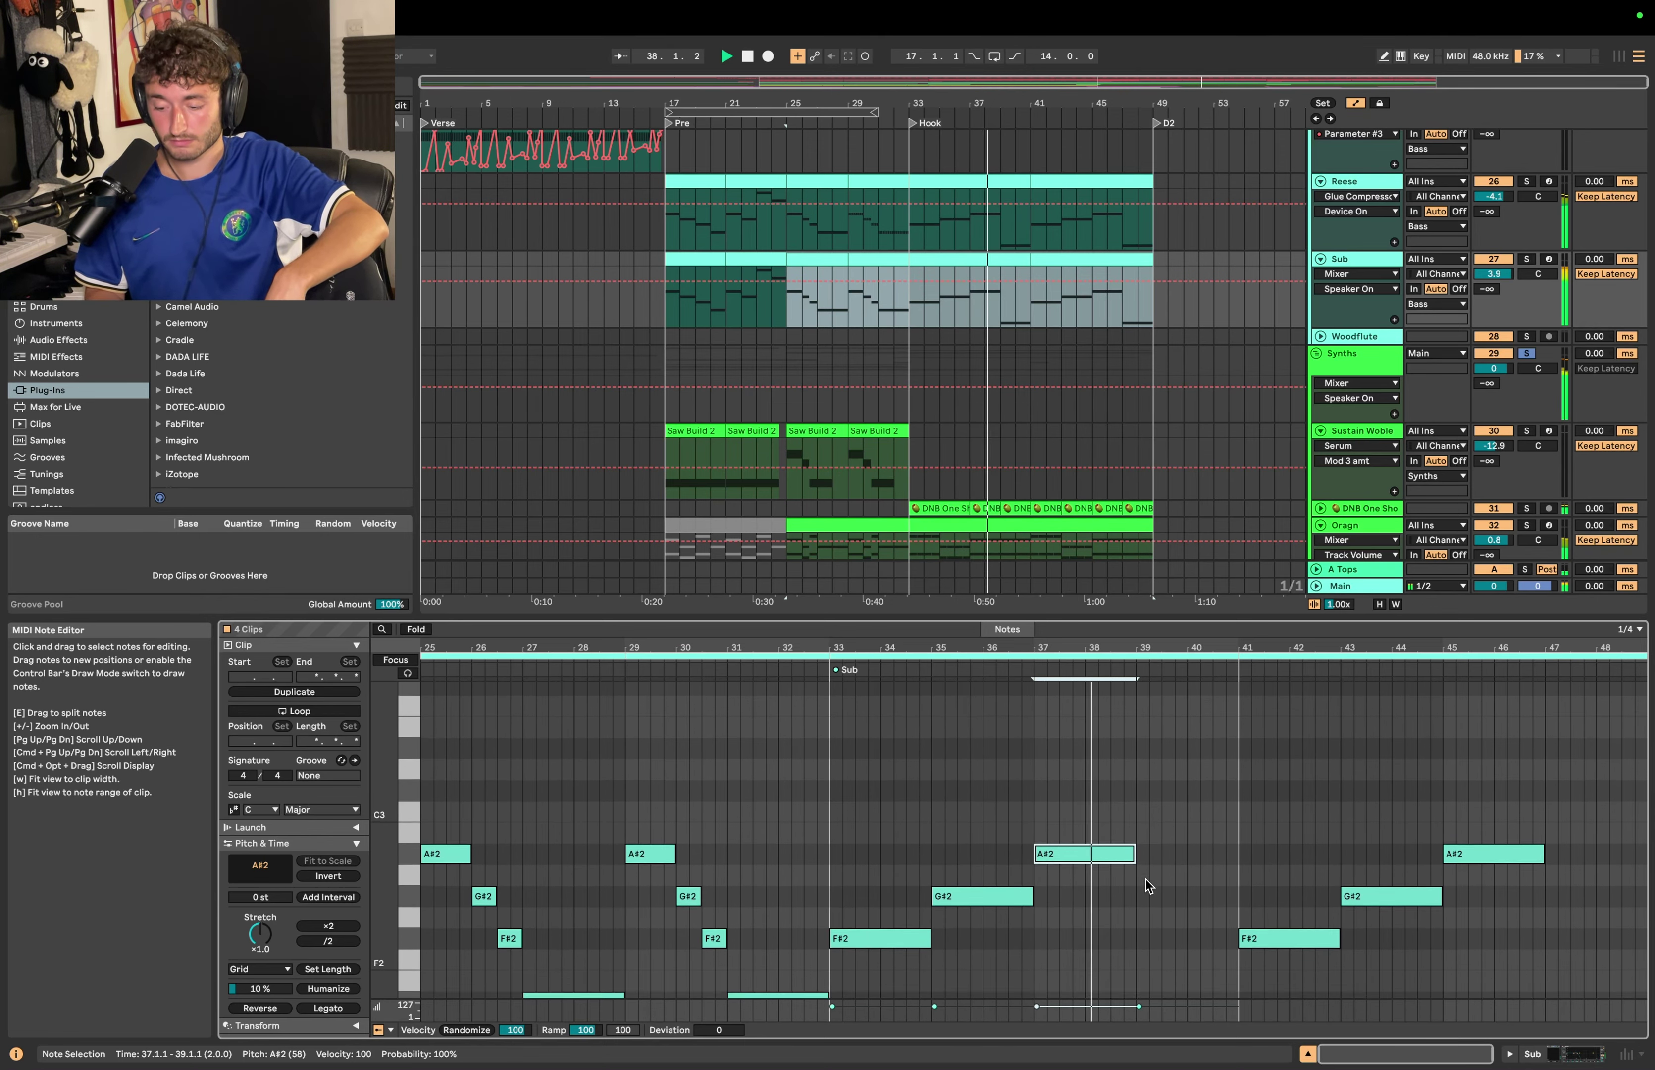
pyautogui.scroll(-8, 1145, 879)
pyautogui.scroll(2, 1146, 879)
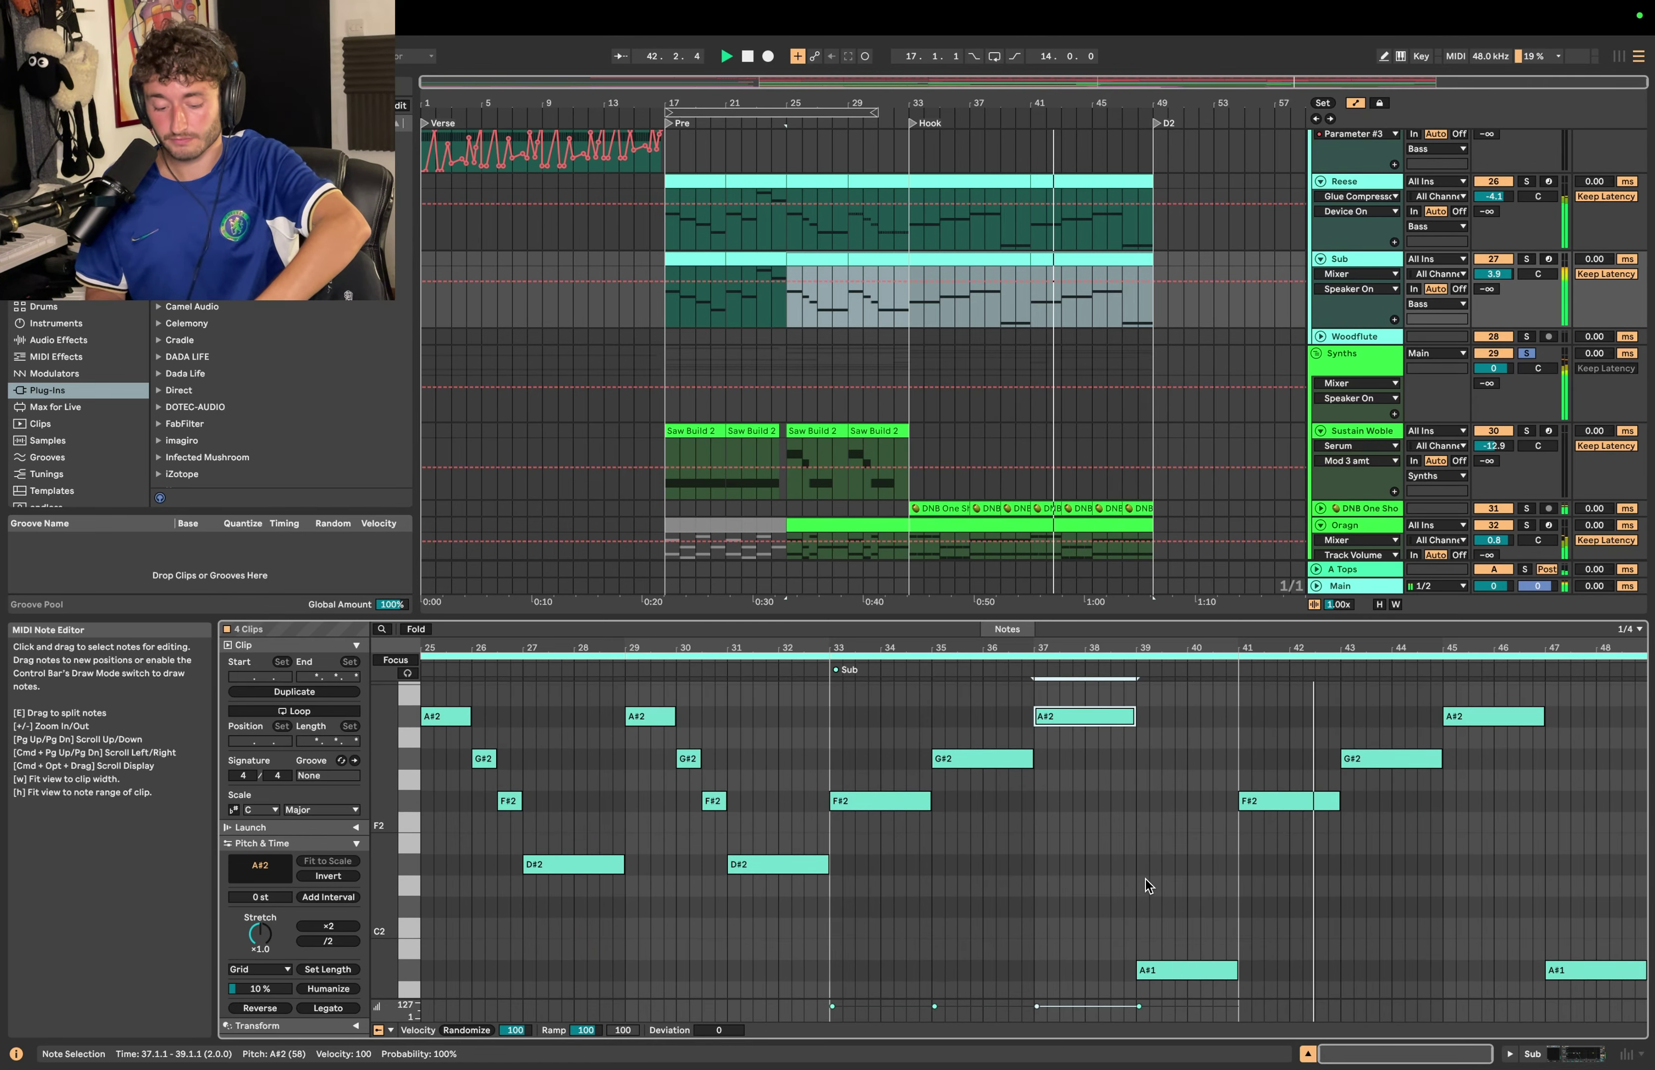
pyautogui.press('space')
pyautogui.hotkey('shift', 'Tab')
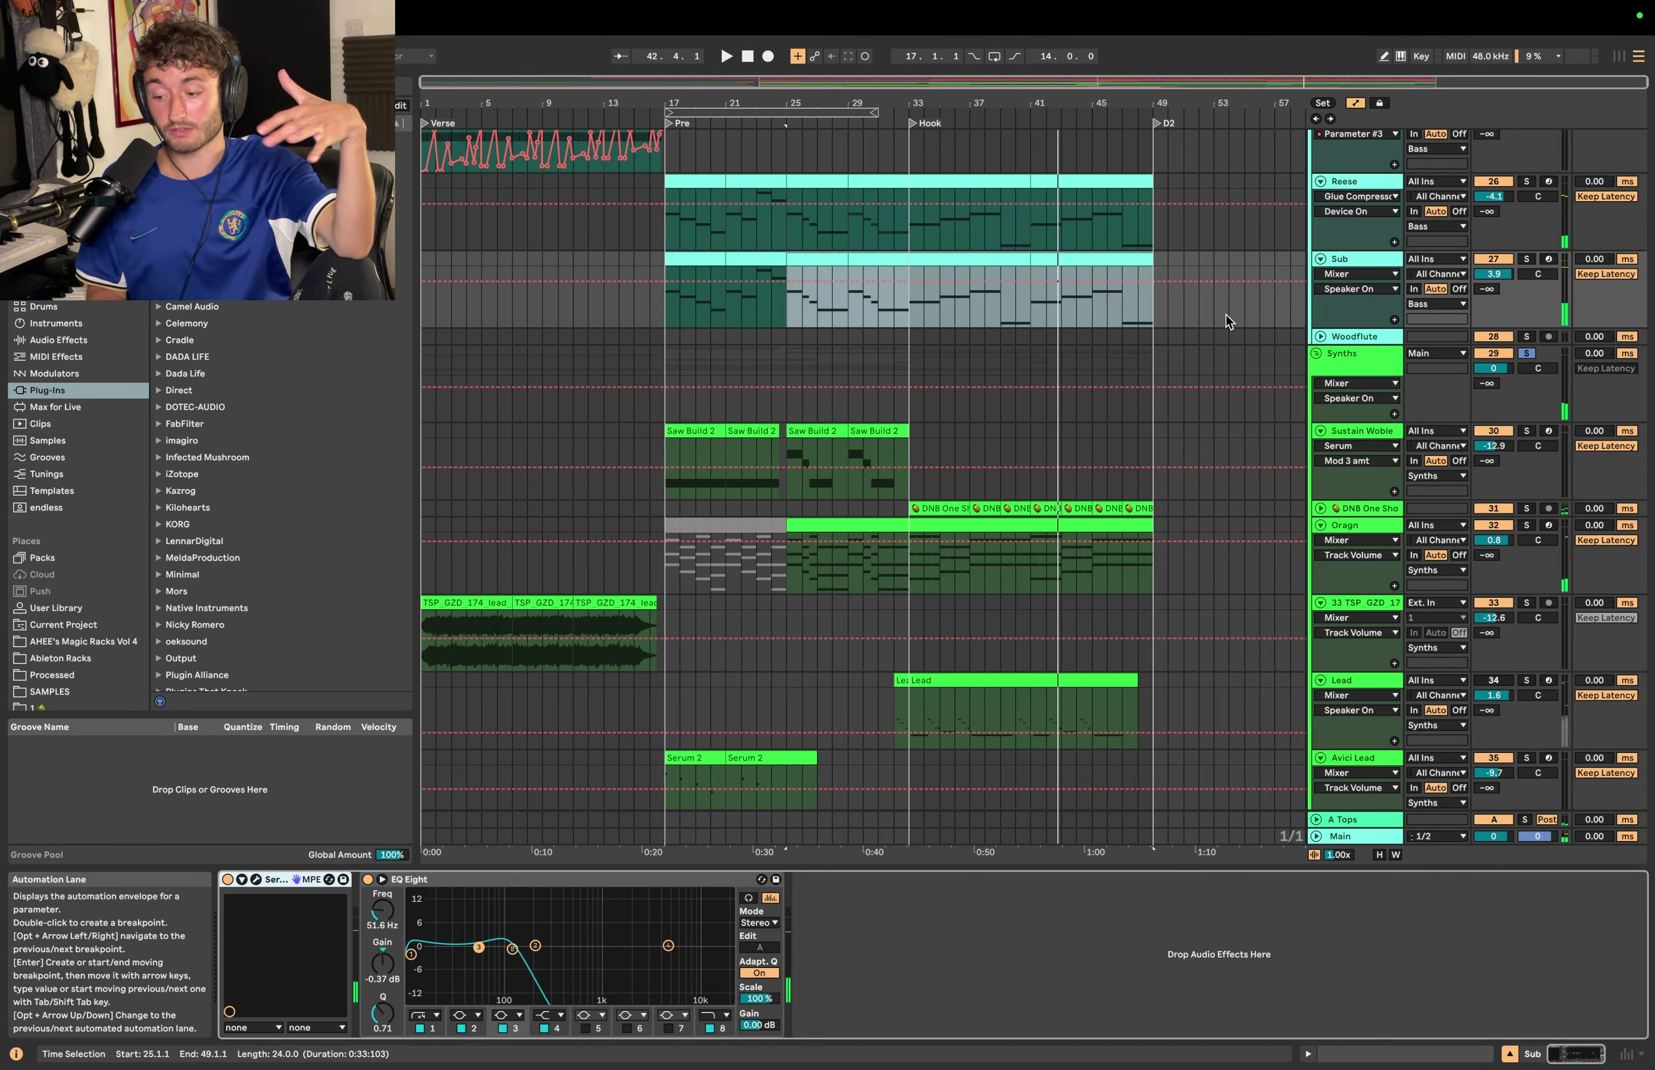
# Step: Place the start marker at bar 32 on the Lead track and select its clip in the Hook
pyautogui.click(907, 319)
pyautogui.scroll(-4, 916, 411)
pyautogui.click(889, 572)
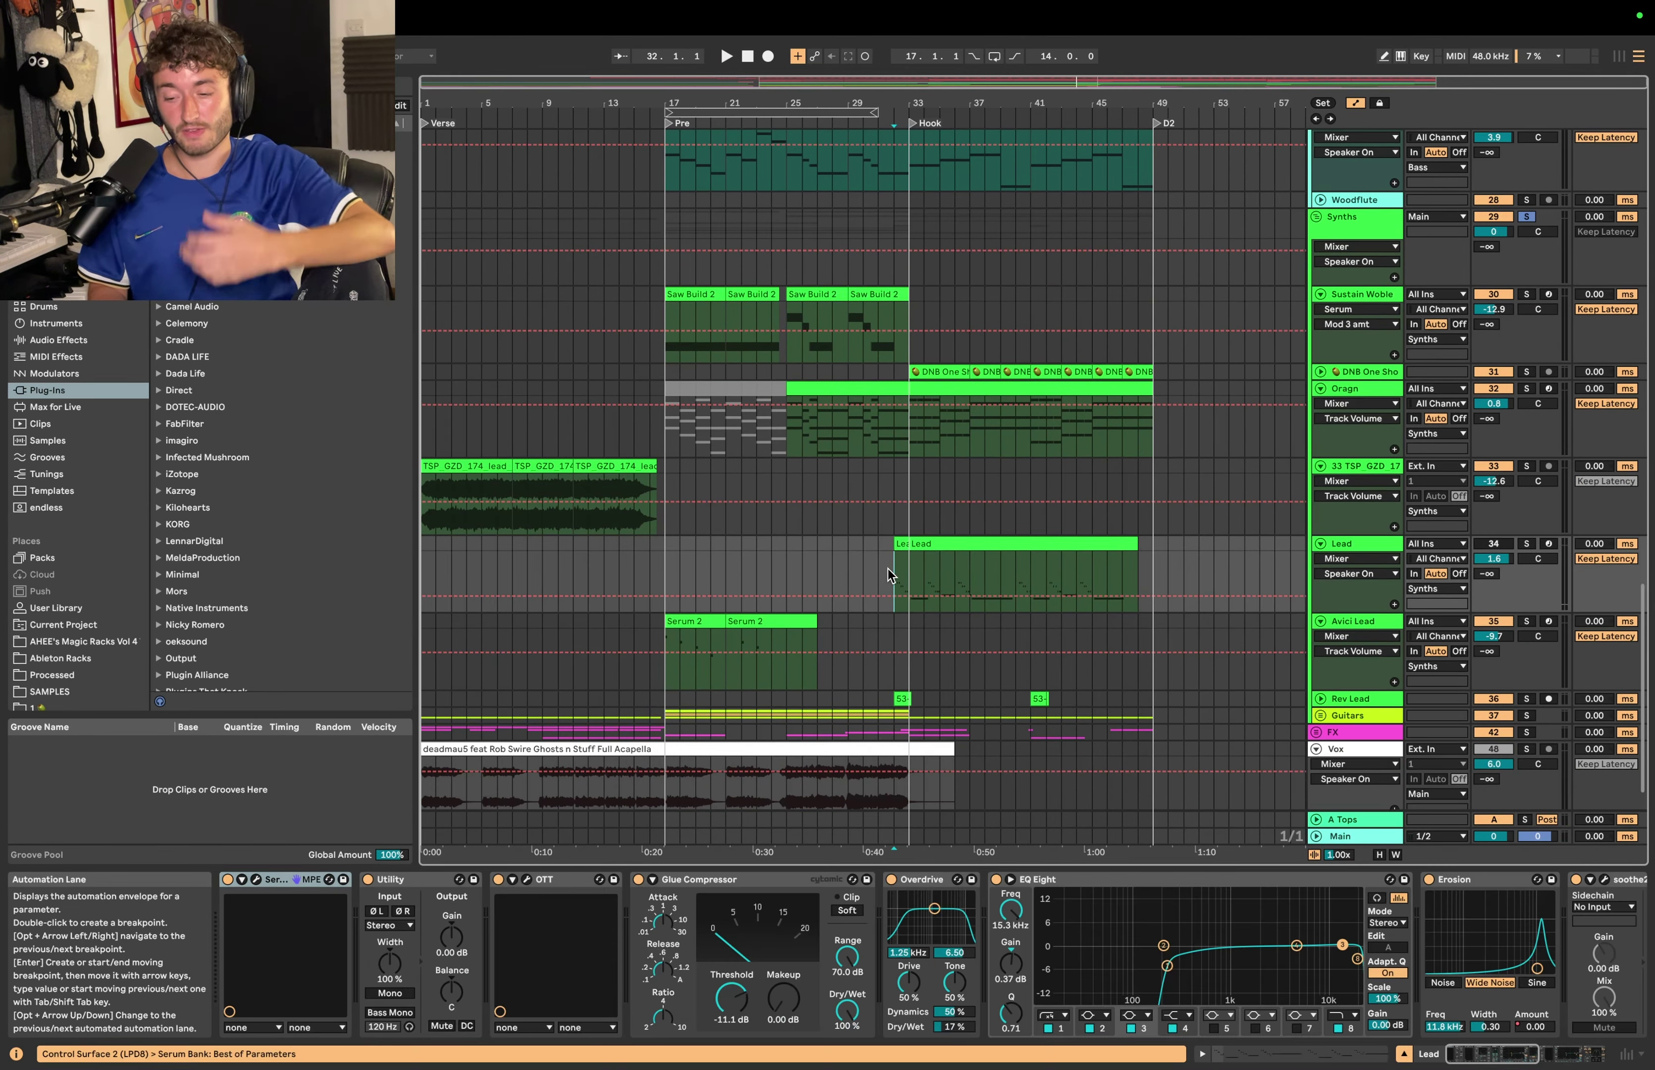
pyautogui.click(933, 545)
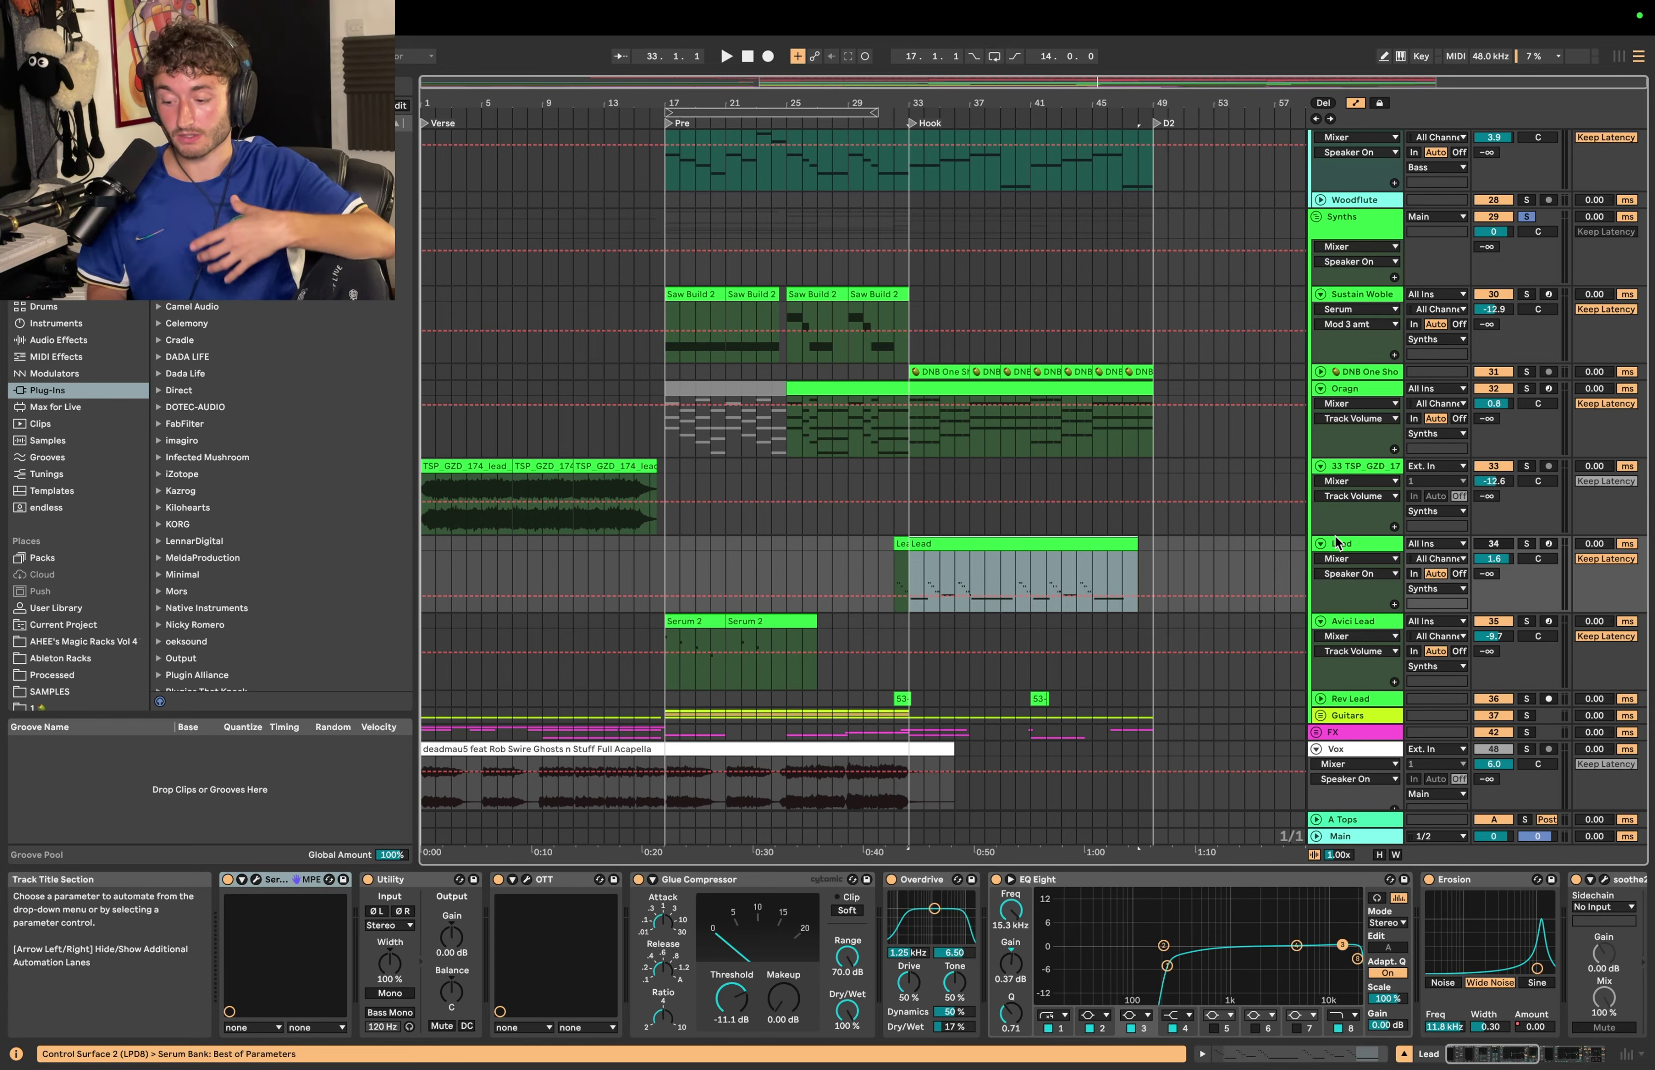
pyautogui.press('Up')
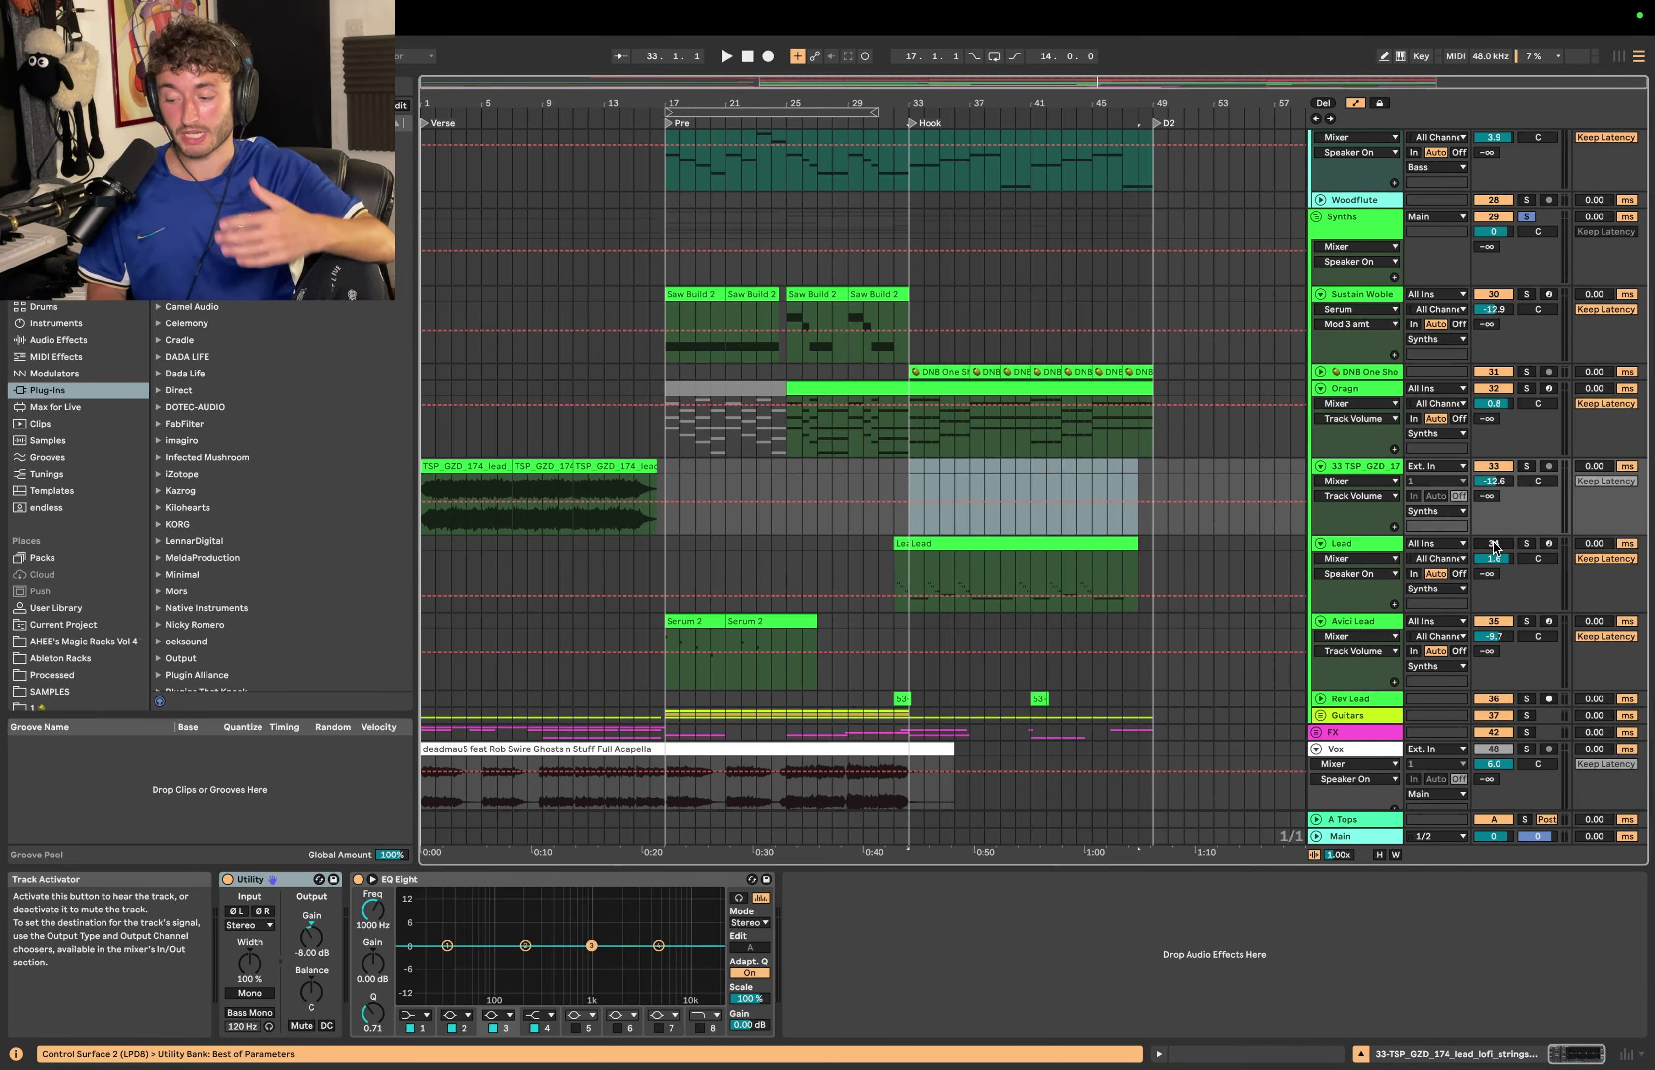
pyautogui.click(897, 549)
# Step: Mark the Reese and Sub parts over bars 25 to 33 and bars 17 to 33, and place the start marker at bar 33
pyautogui.scroll(3, 899, 326)
pyautogui.click(890, 242)
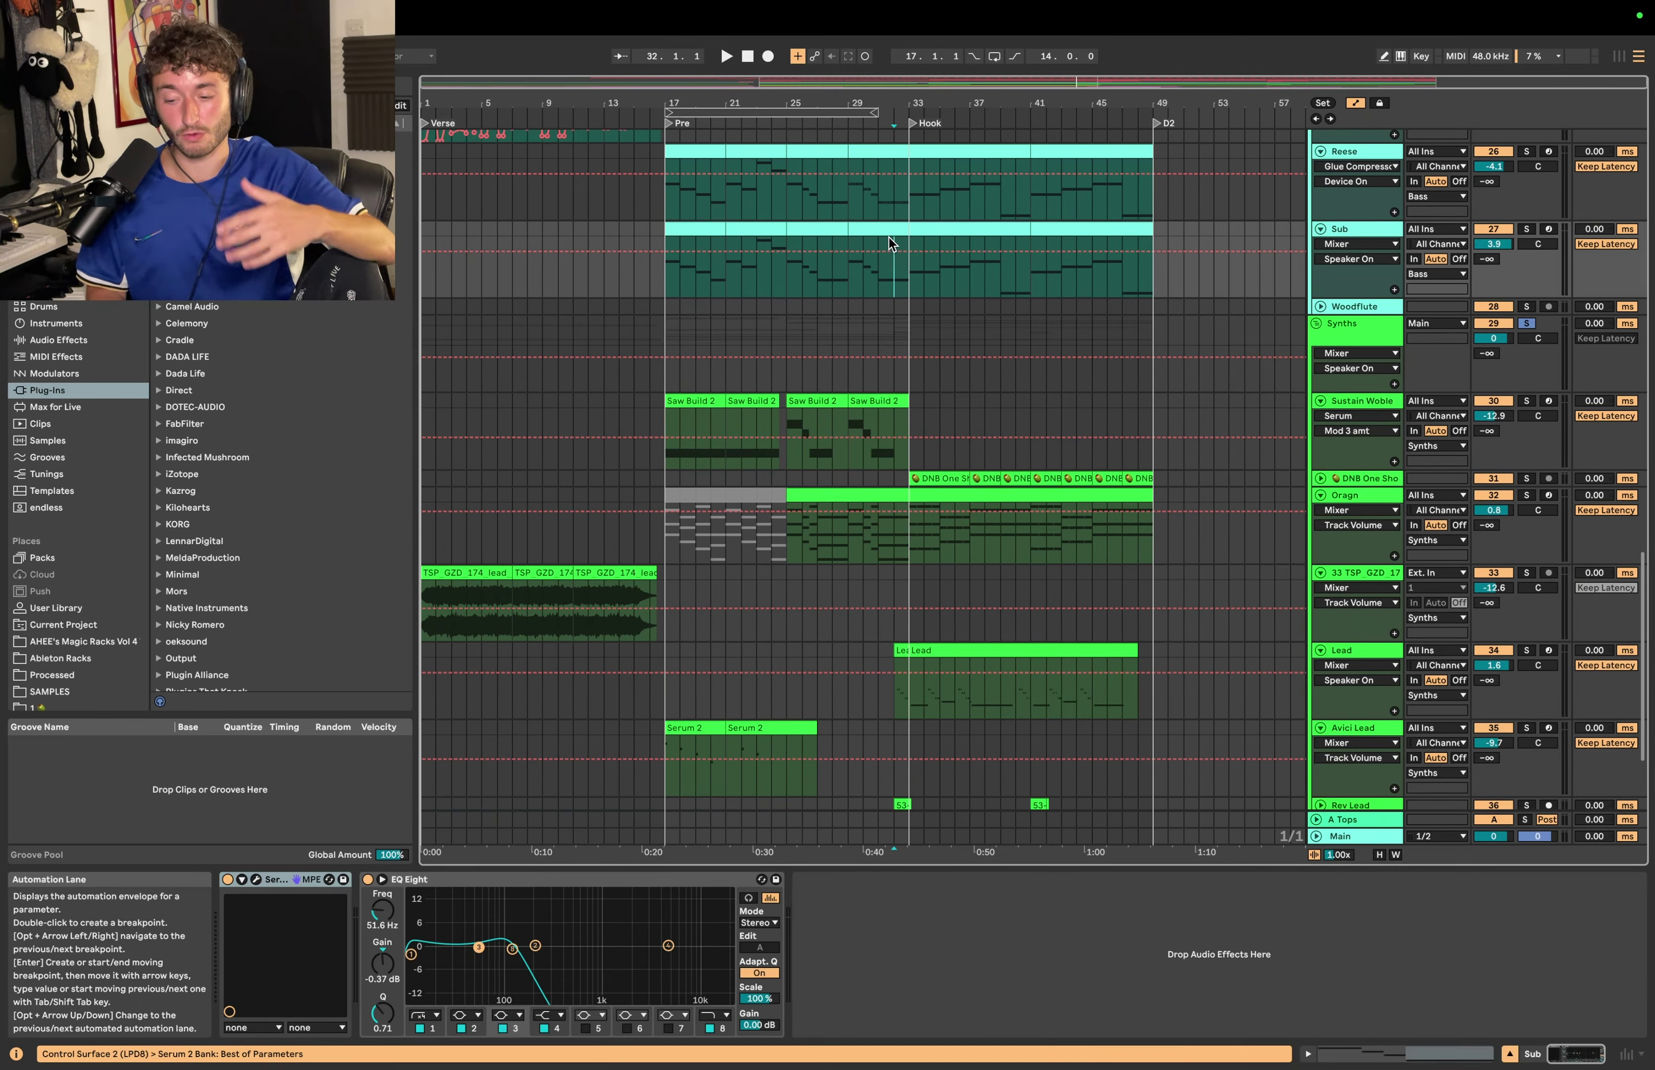
pyautogui.moveTo(790, 174); pyautogui.dragTo(890, 233)
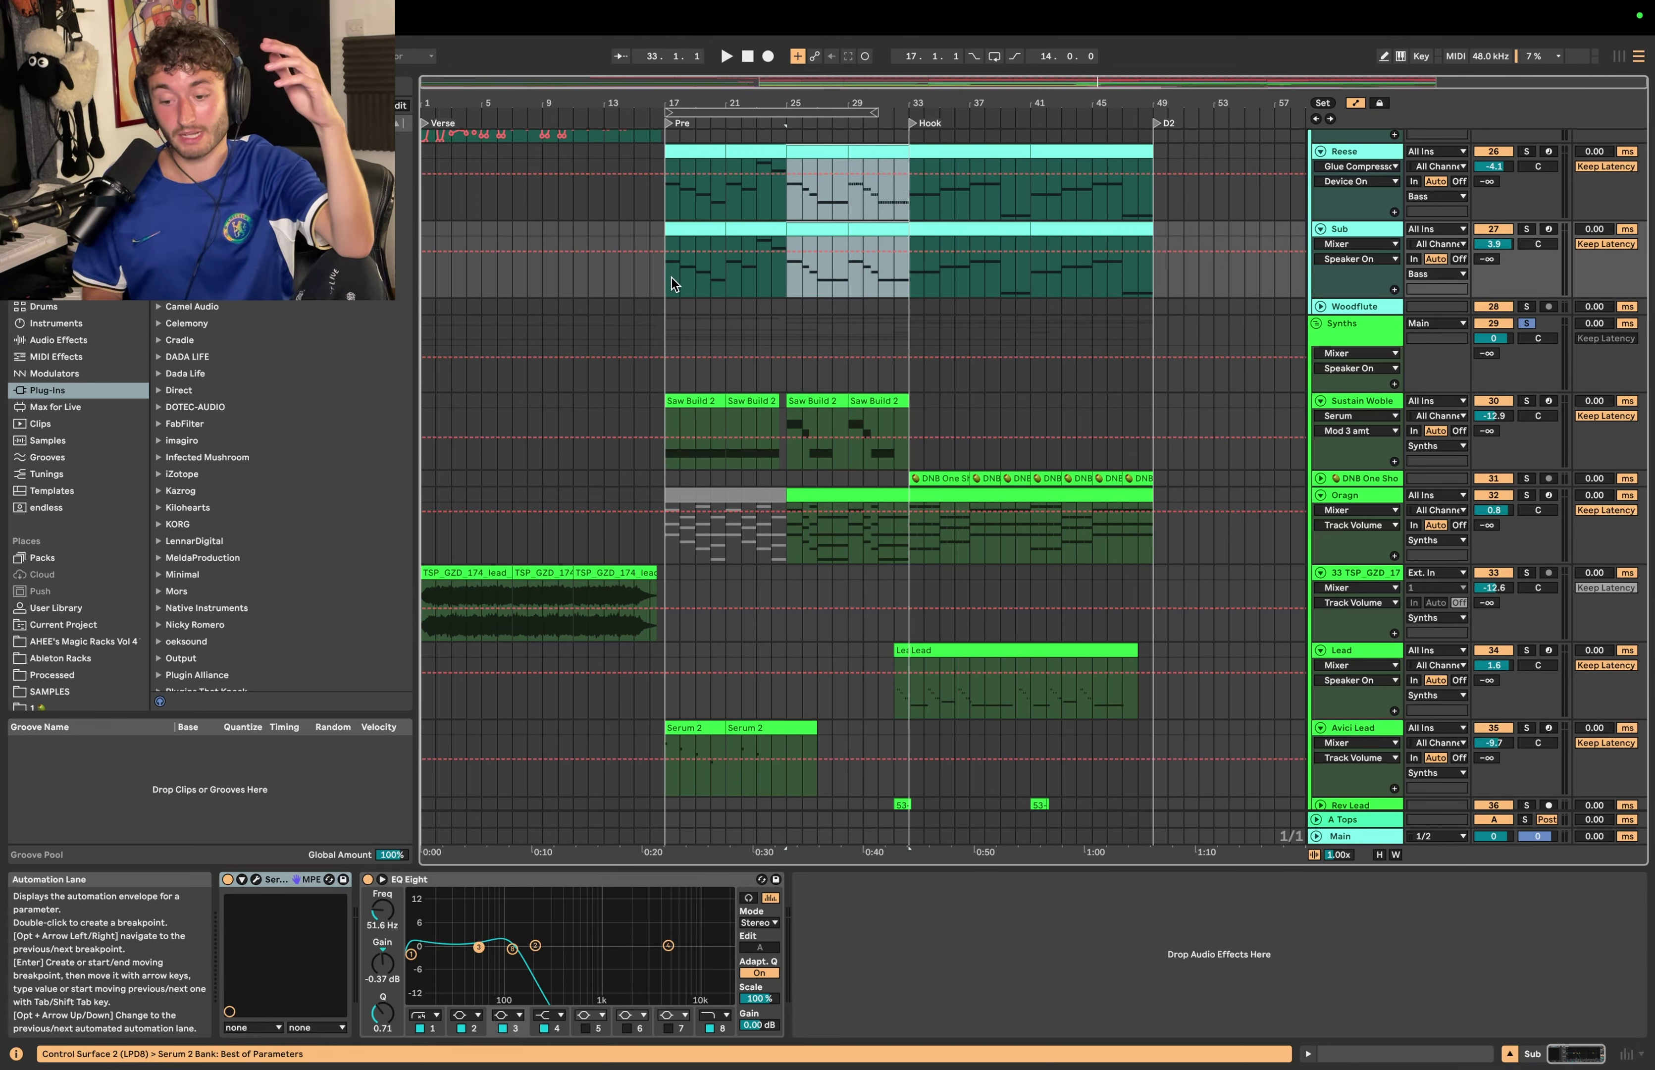
pyautogui.moveTo(669, 277); pyautogui.dragTo(910, 202)
pyautogui.scroll(2, 911, 202)
pyautogui.click(912, 271)
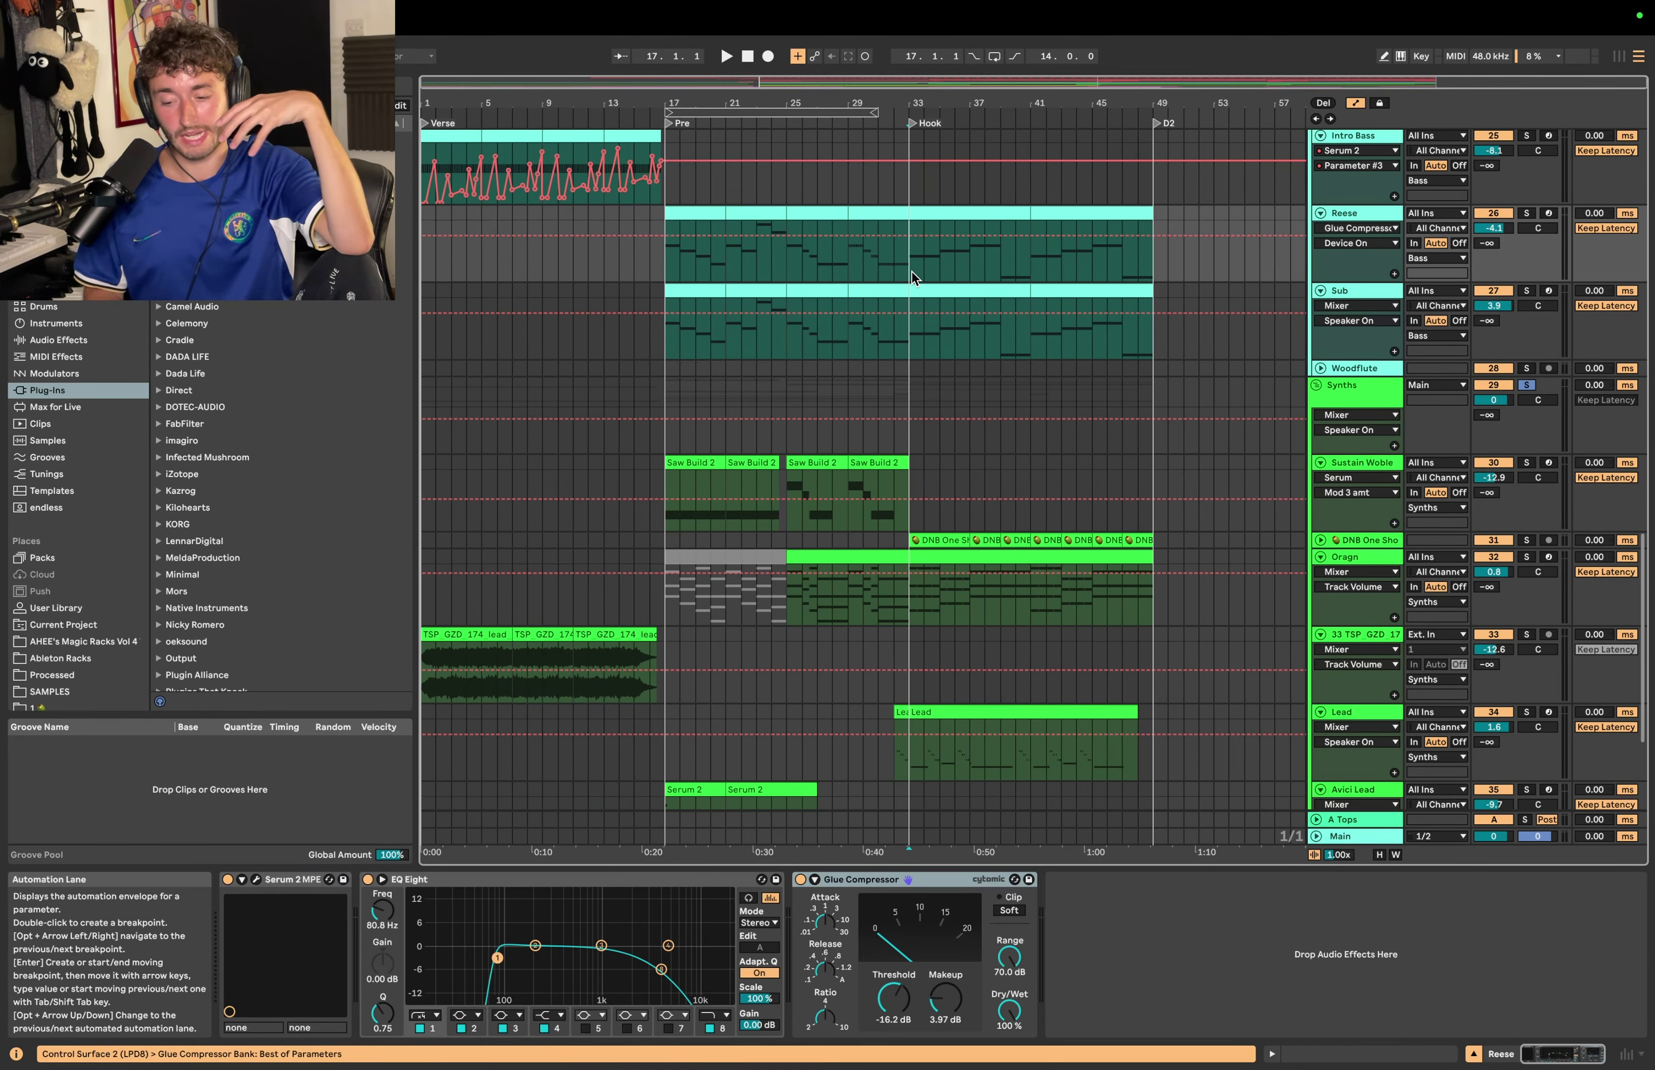
# Step: Mark the Hook range from bar 33 to 49 above the Lead track and place the start marker at bar 31
pyautogui.scroll(-3, 897, 432)
pyautogui.click(879, 602)
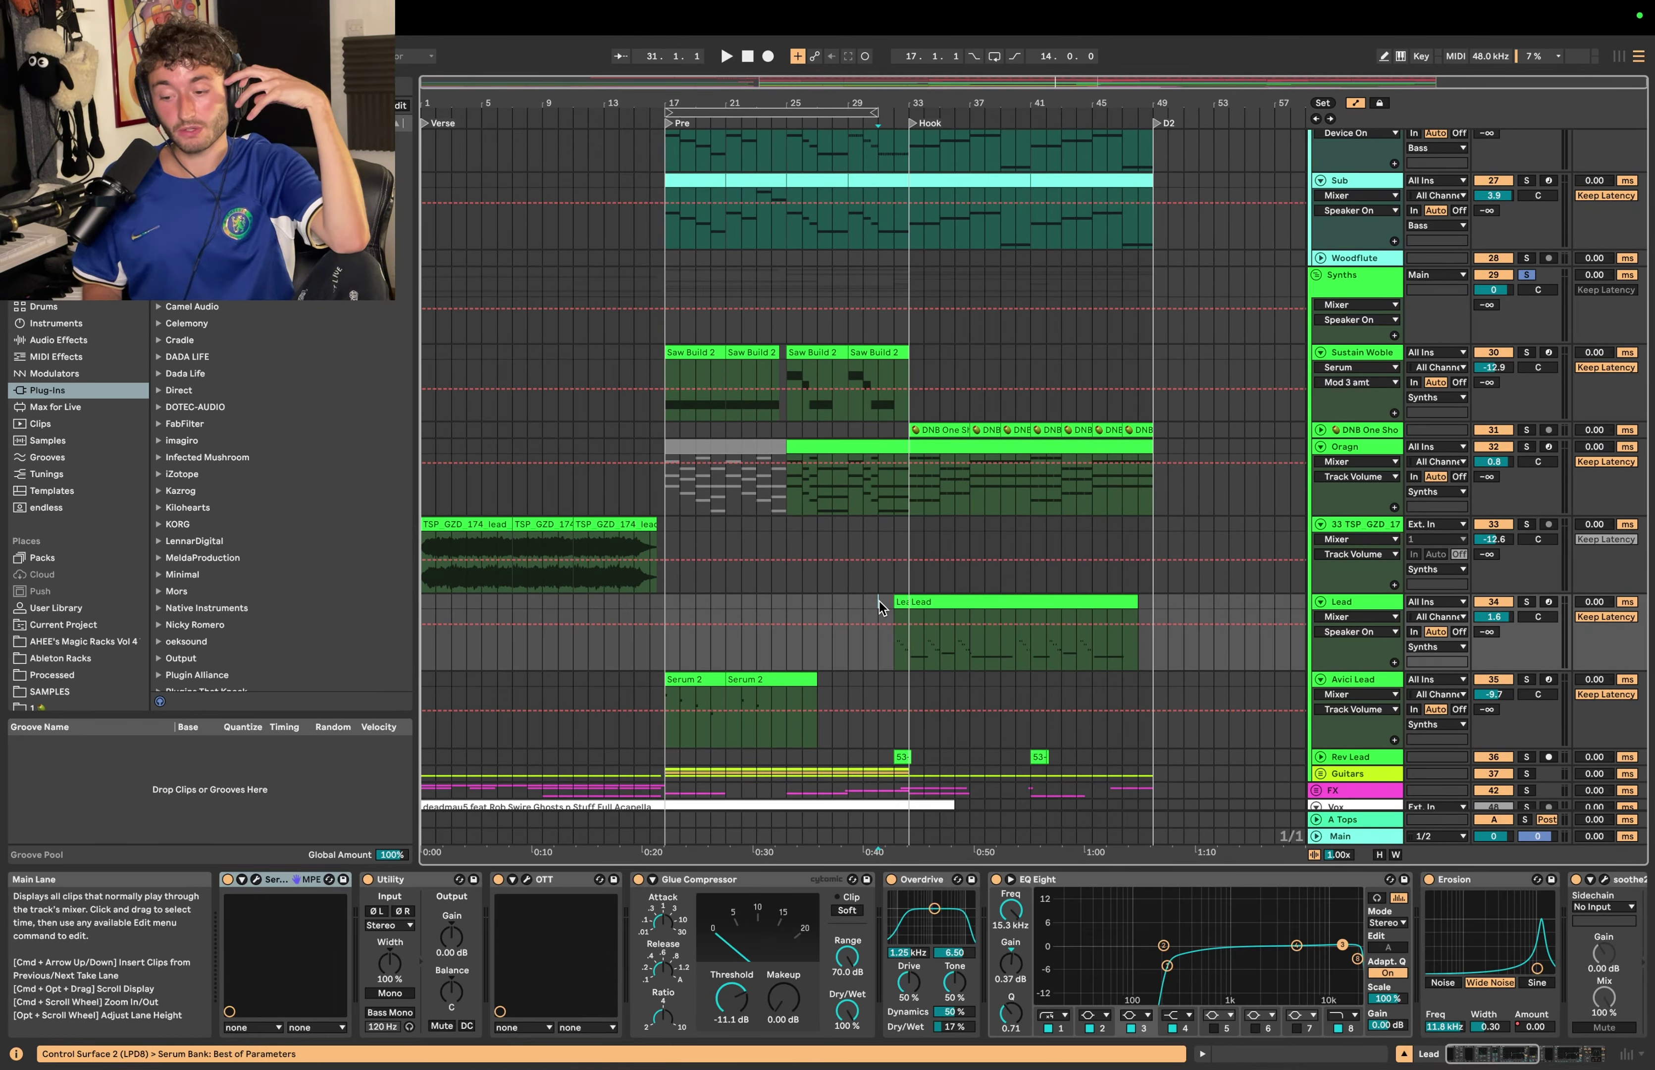
pyautogui.moveTo(912, 567); pyautogui.dragTo(1154, 520)
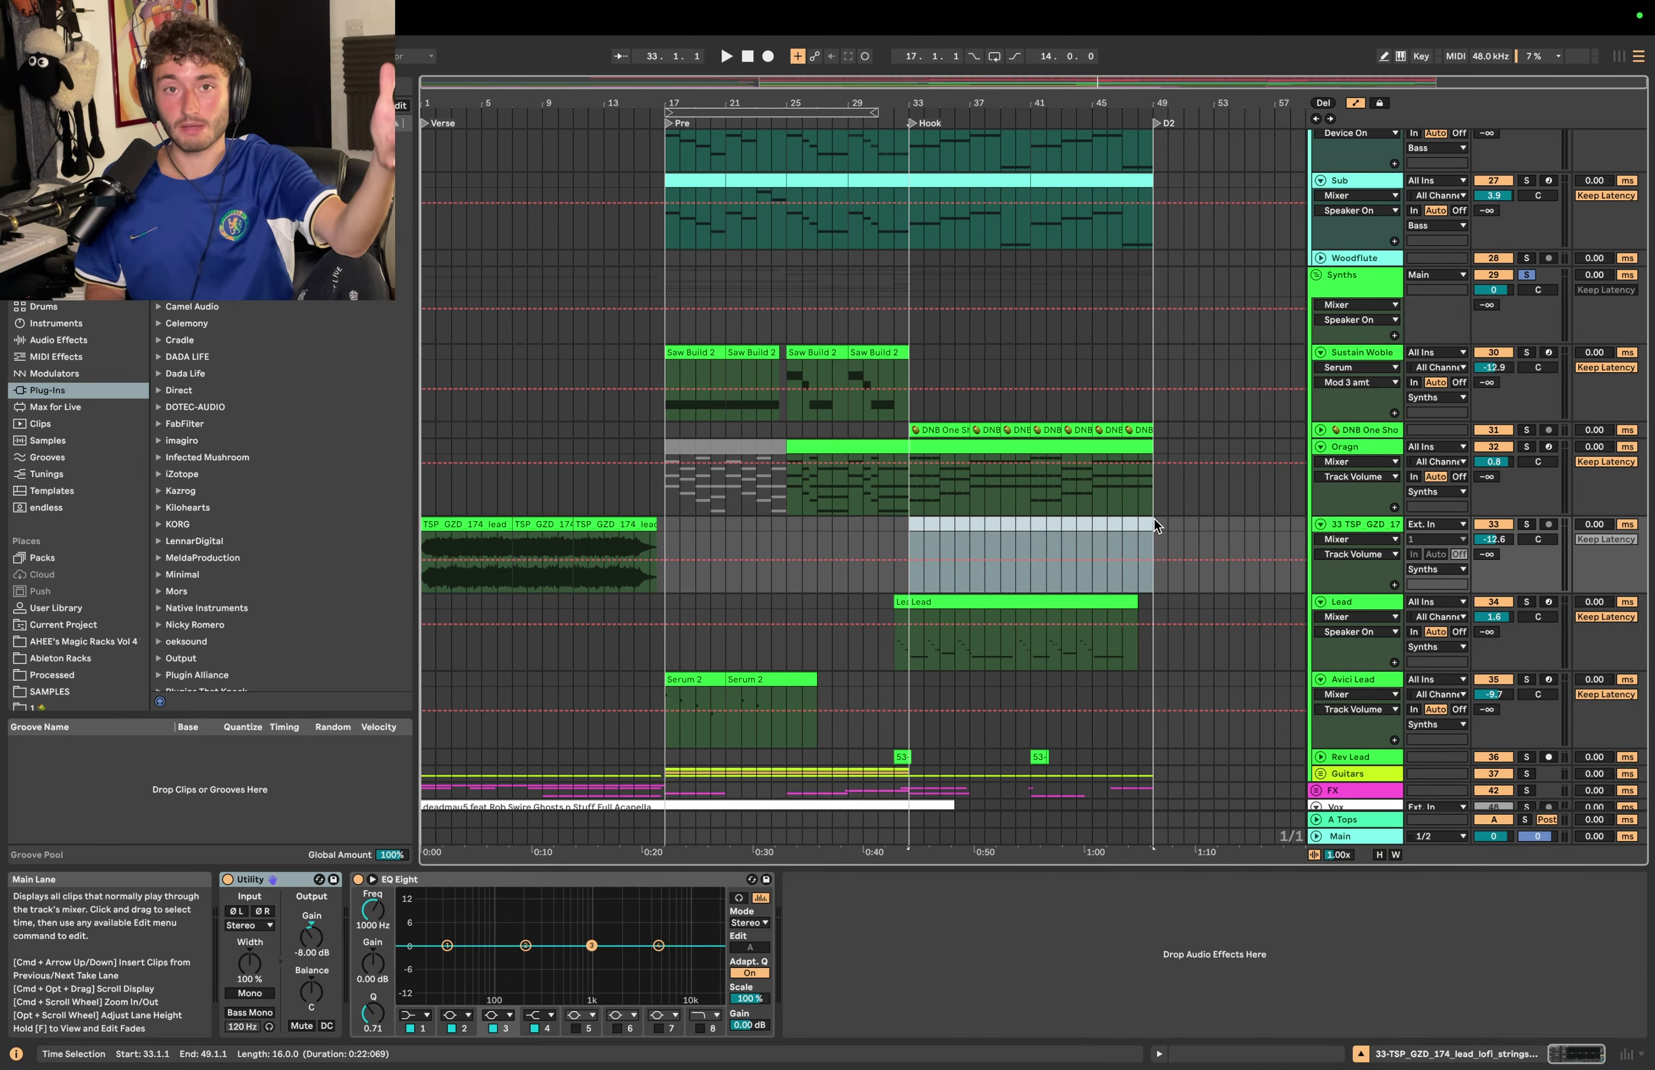
pyautogui.click(878, 536)
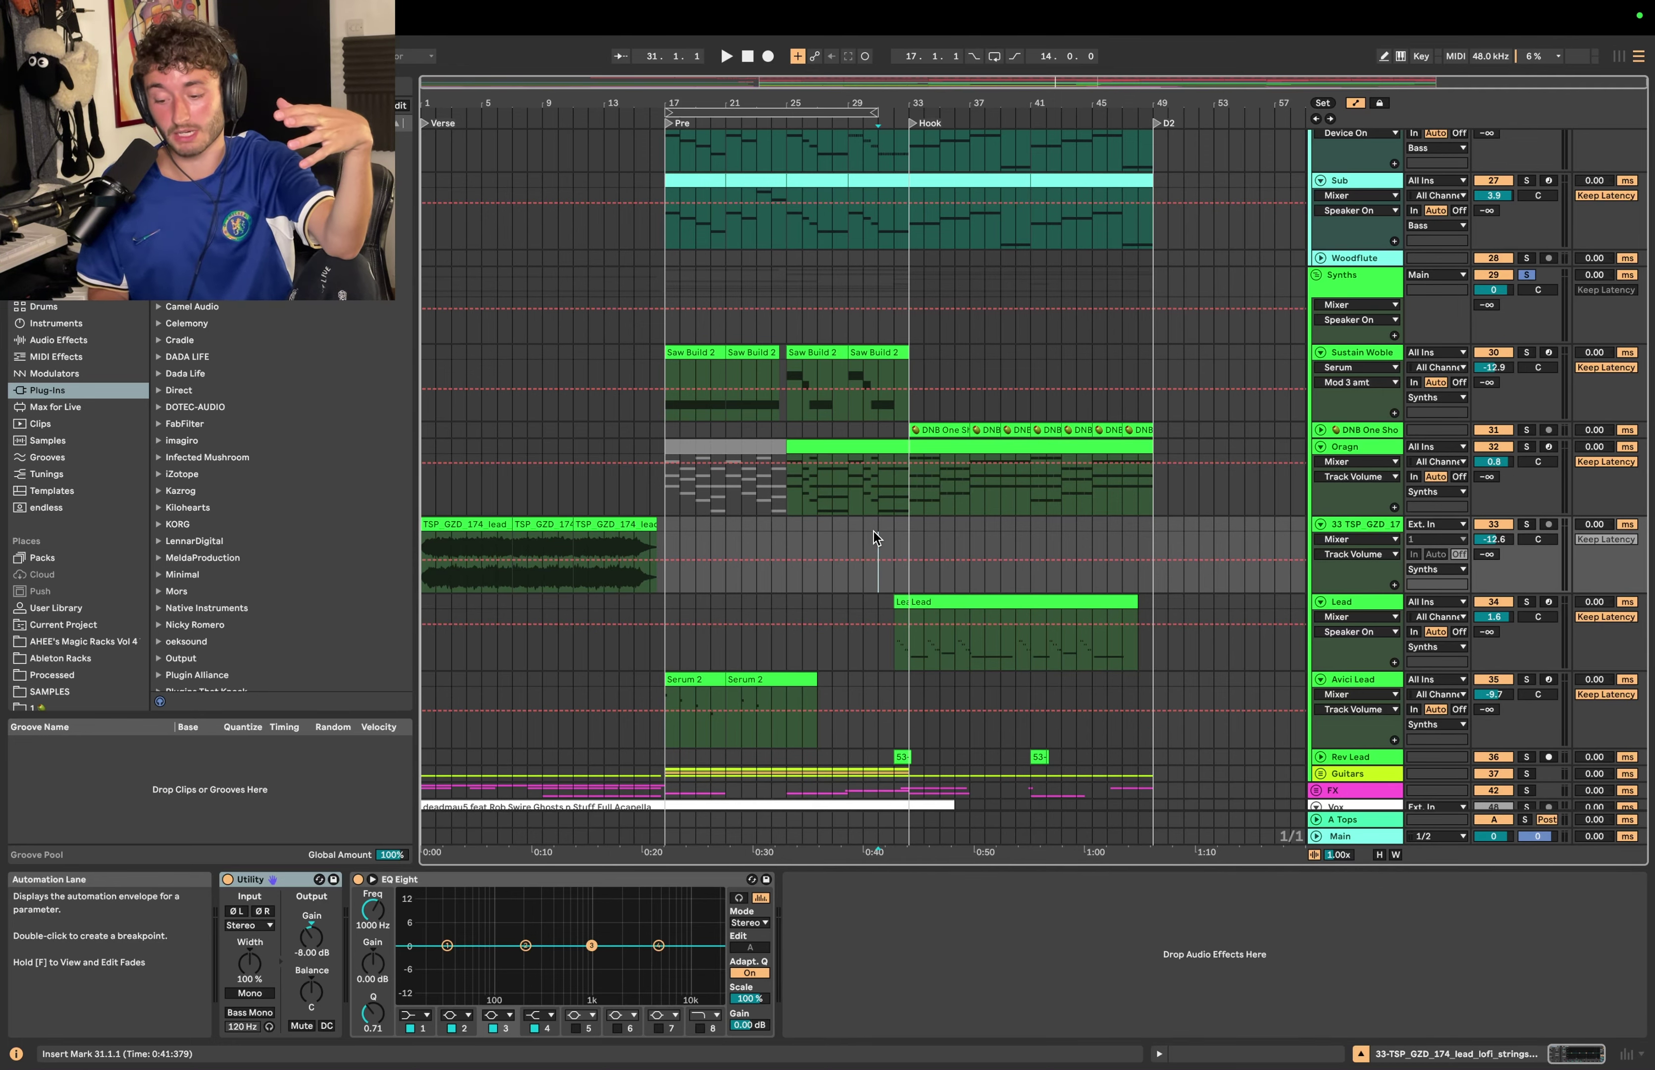
# Step: Open both Lead clips together in the note editor and select the melody notes from bar 32 to 36
pyautogui.click(902, 602)
pyautogui.keyDown('shift'); pyautogui.doubleClick(948, 602); pyautogui.keyUp('shift')
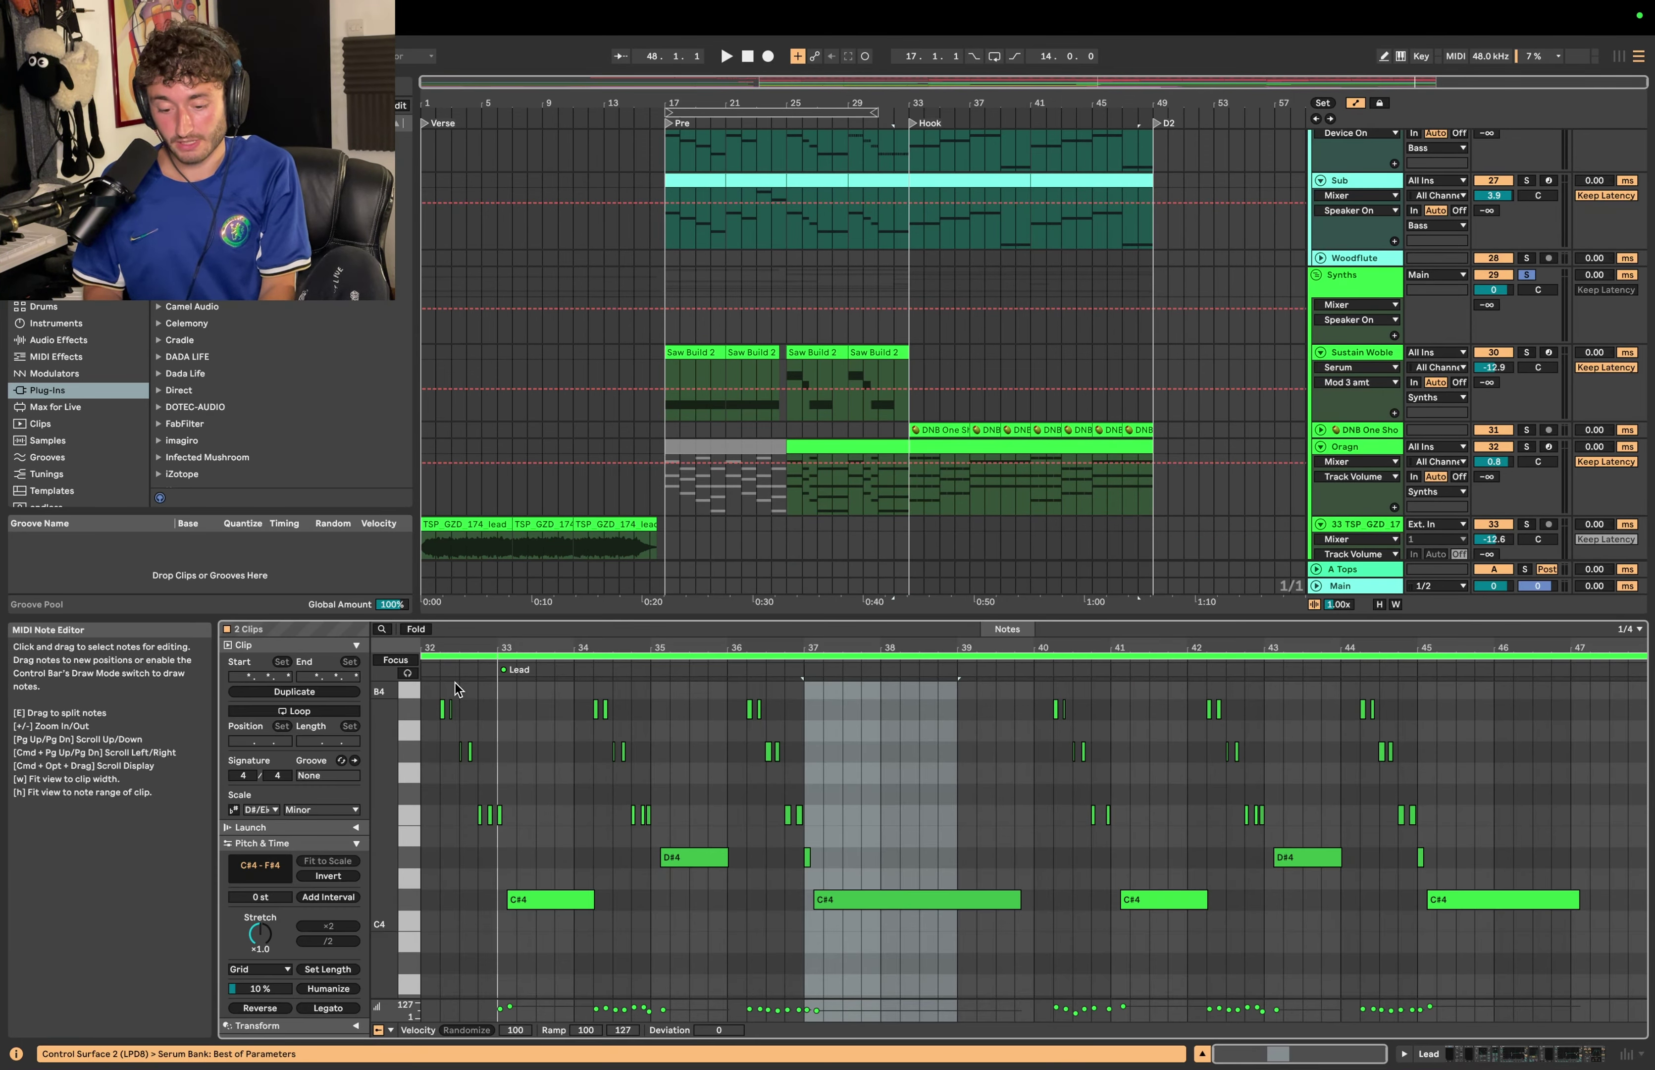
pyautogui.scroll(3, 447, 709)
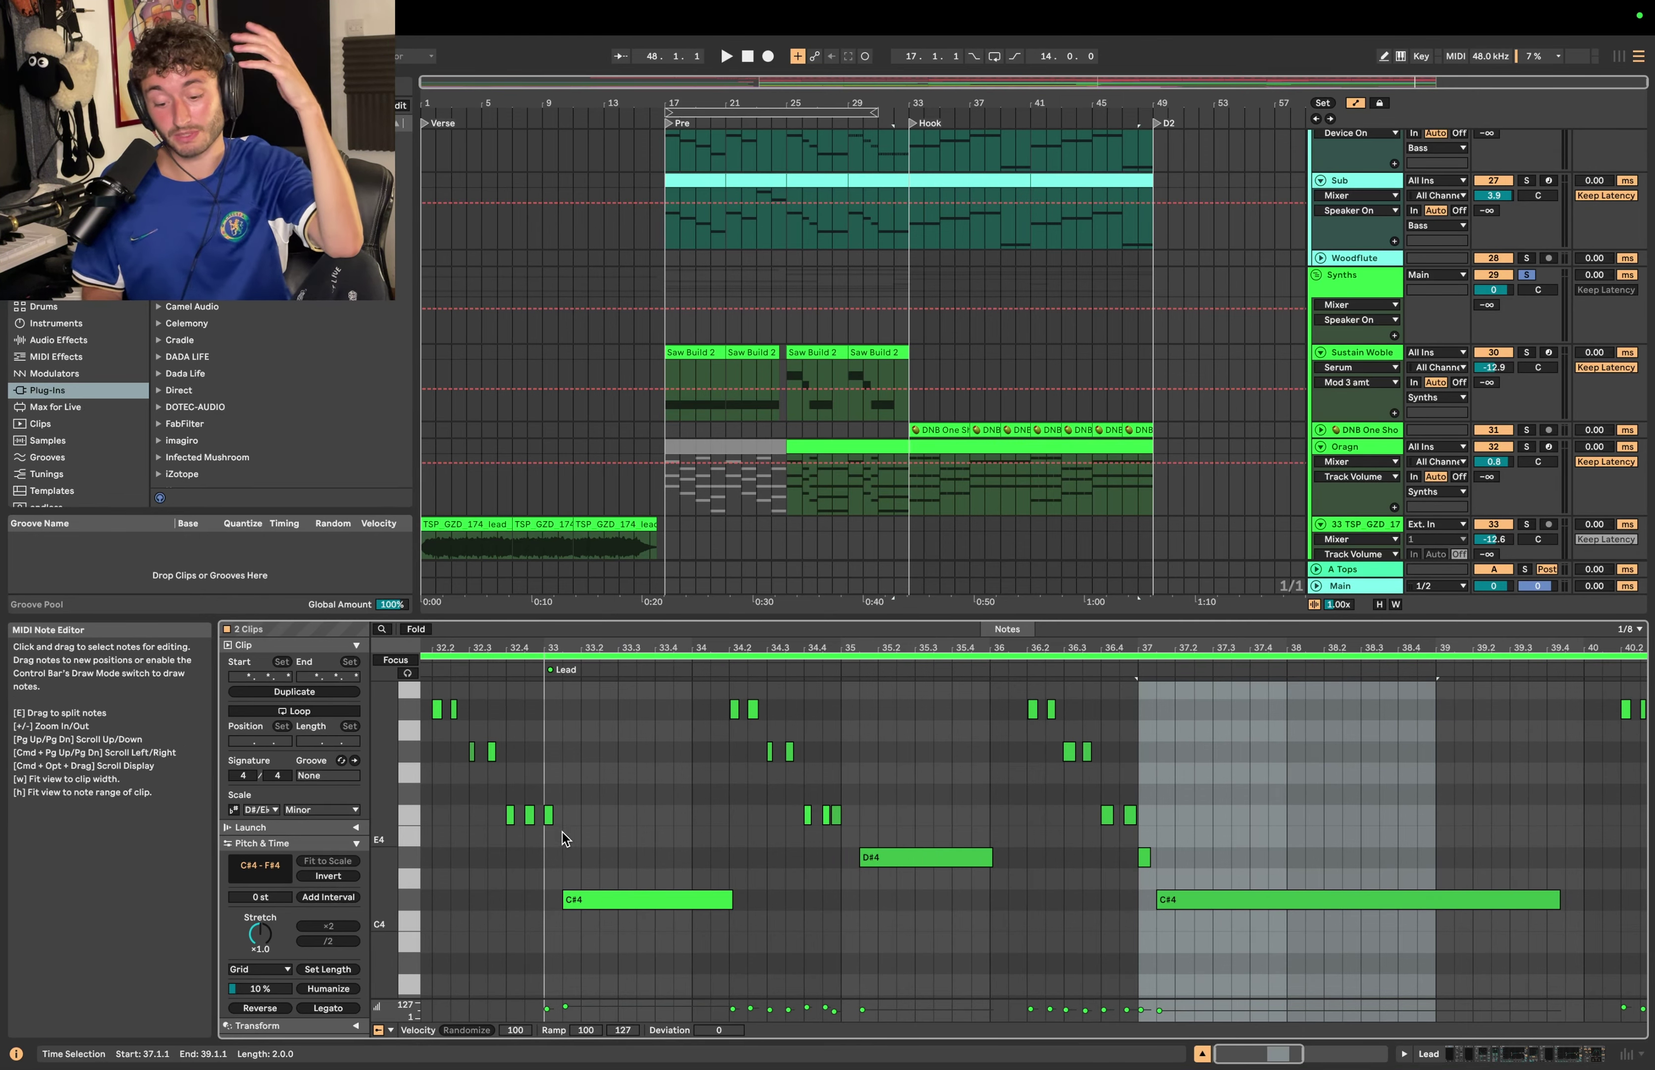
pyautogui.hscroll(-1, 543, 738)
pyautogui.scroll(1, 543, 737)
pyautogui.hscroll(-1, 543, 737)
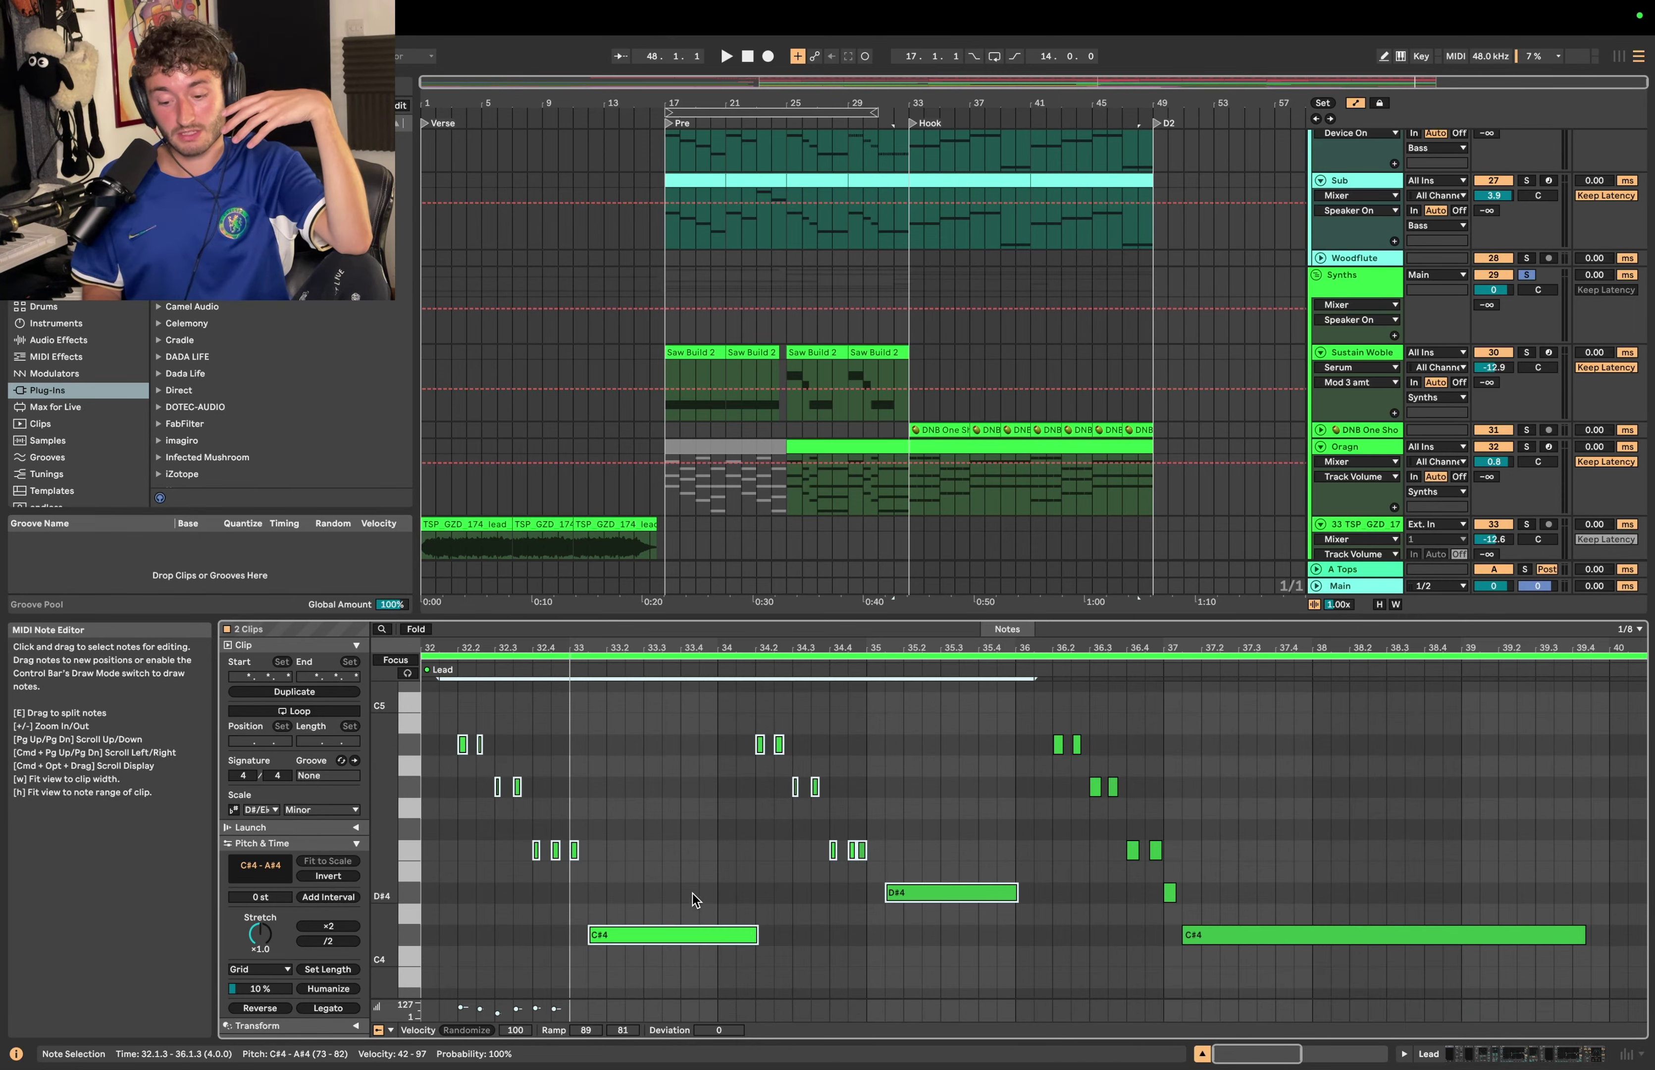
pyautogui.click(660, 855)
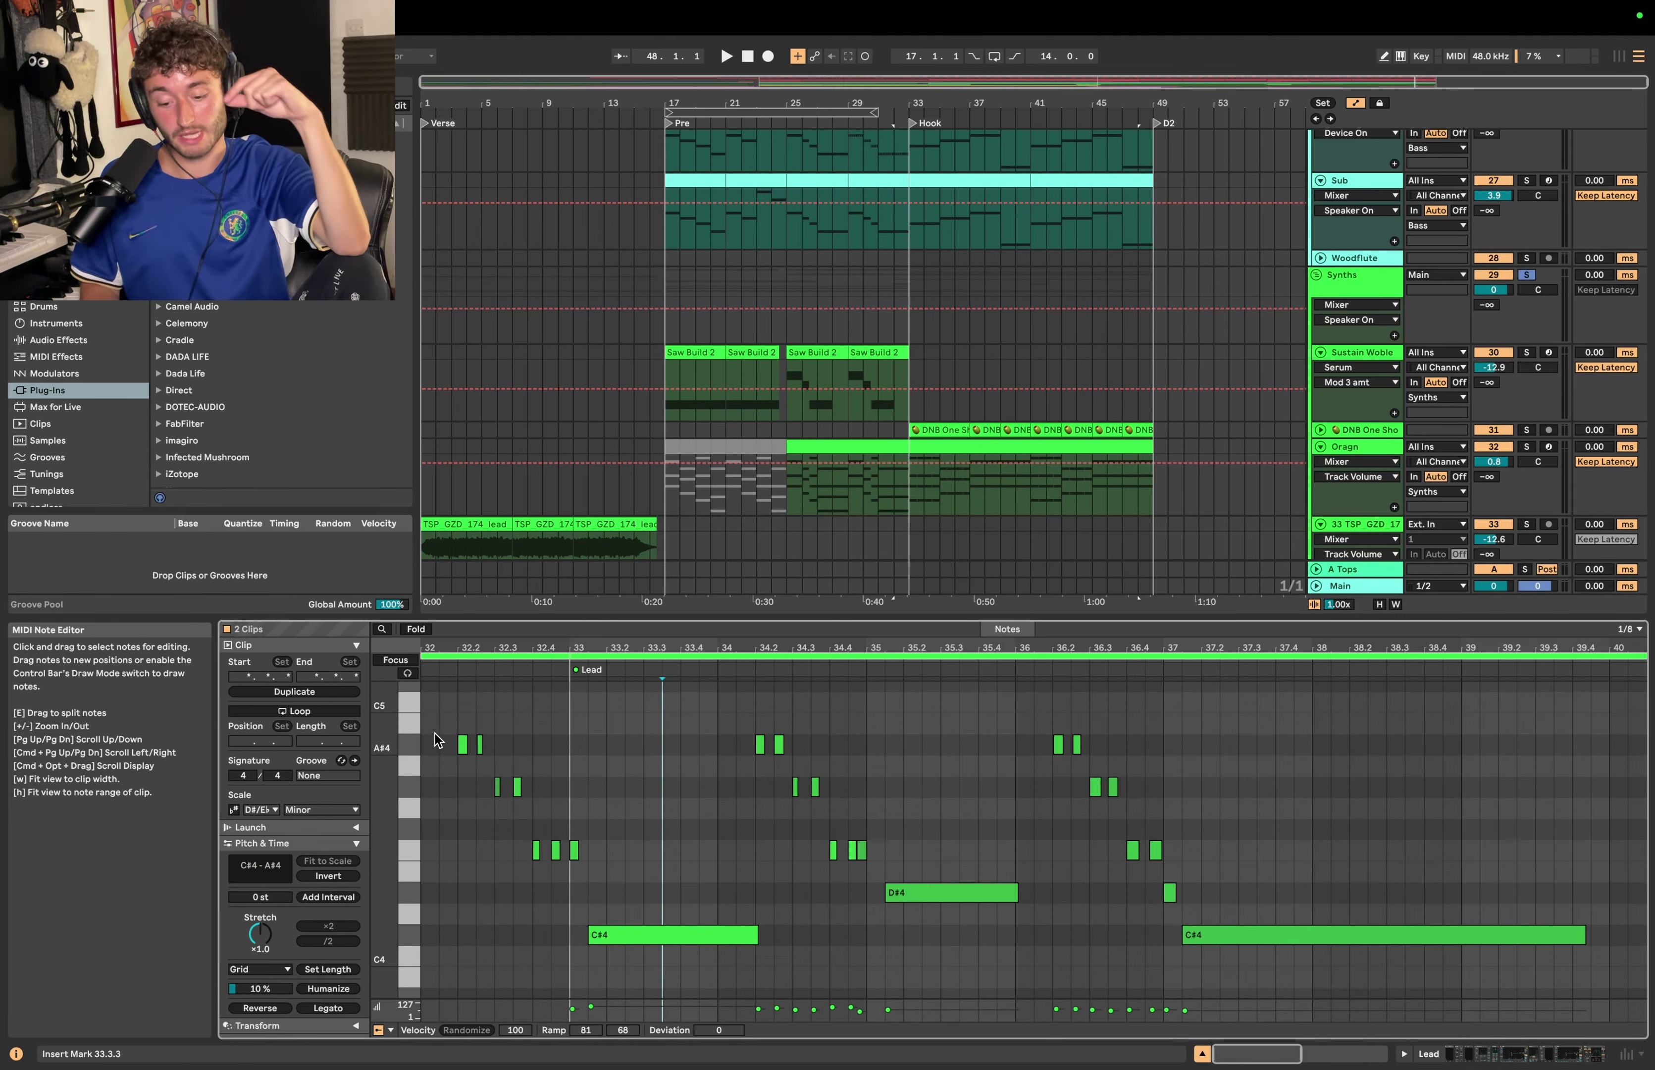
pyautogui.moveTo(435, 733); pyautogui.dragTo(1020, 1010)
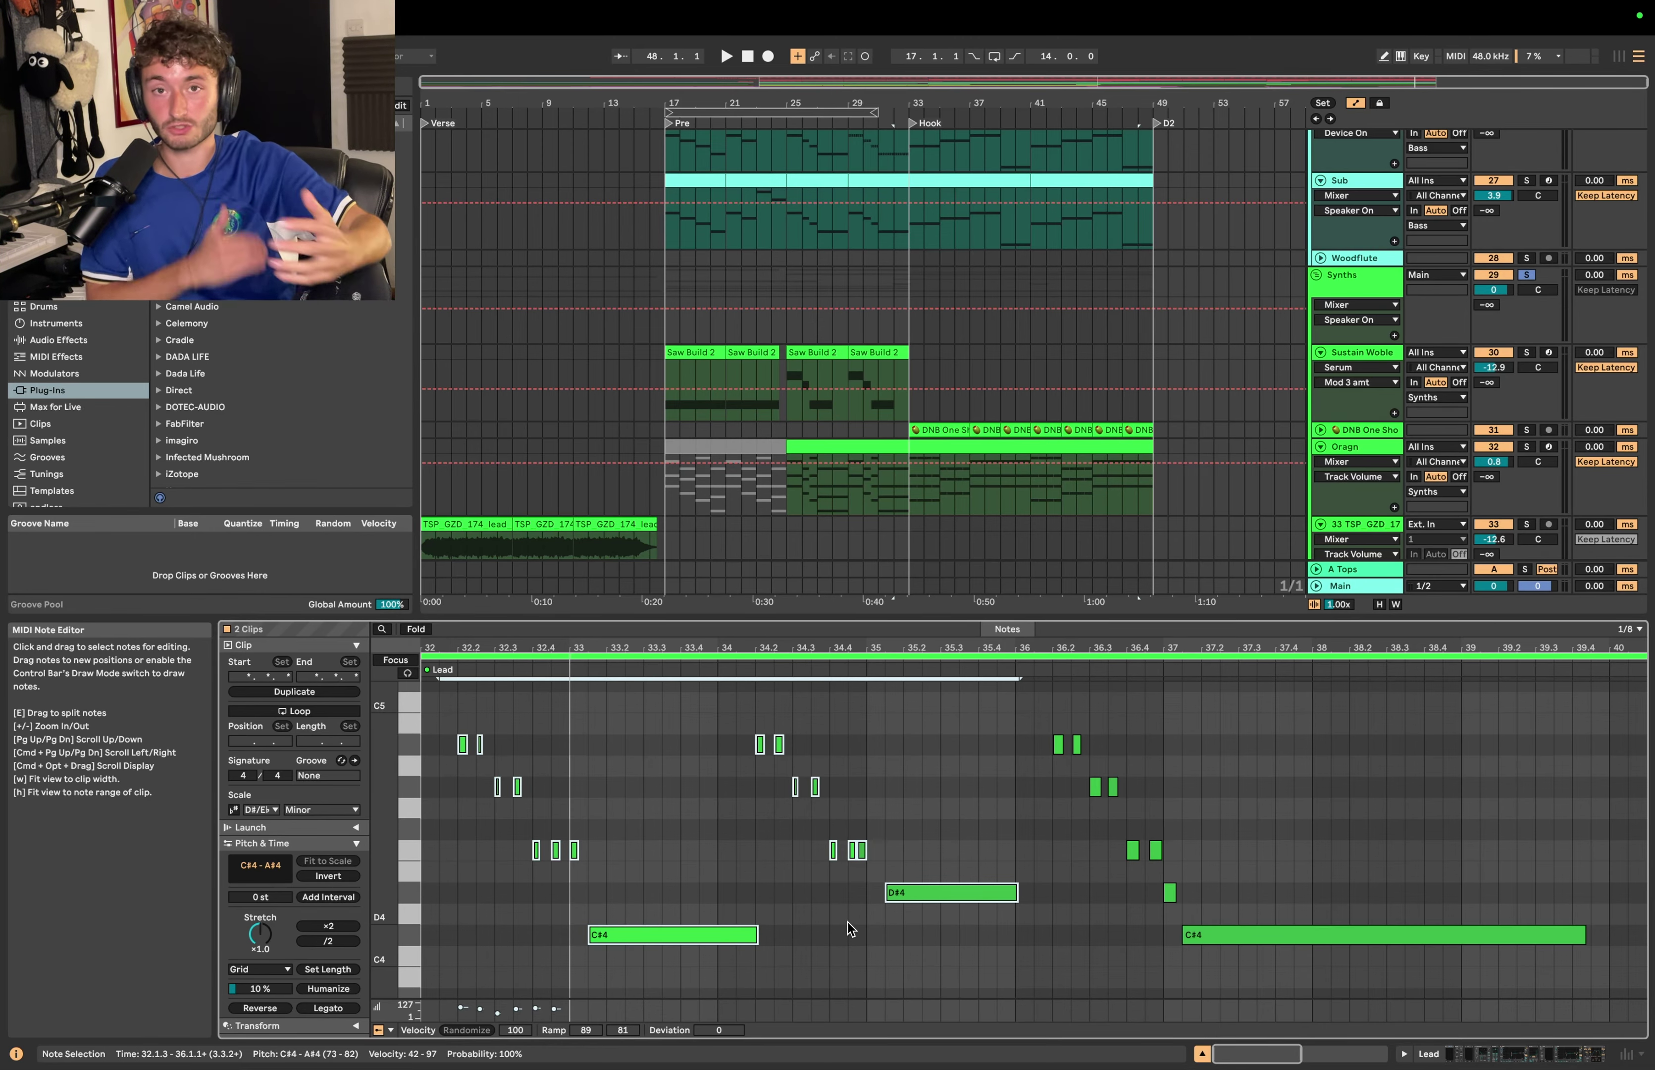
# Step: Play the transition into the Hook from bar 31 and show both Lead clips' notes together
pyautogui.scroll(-4, 927, 461)
pyautogui.click(927, 459)
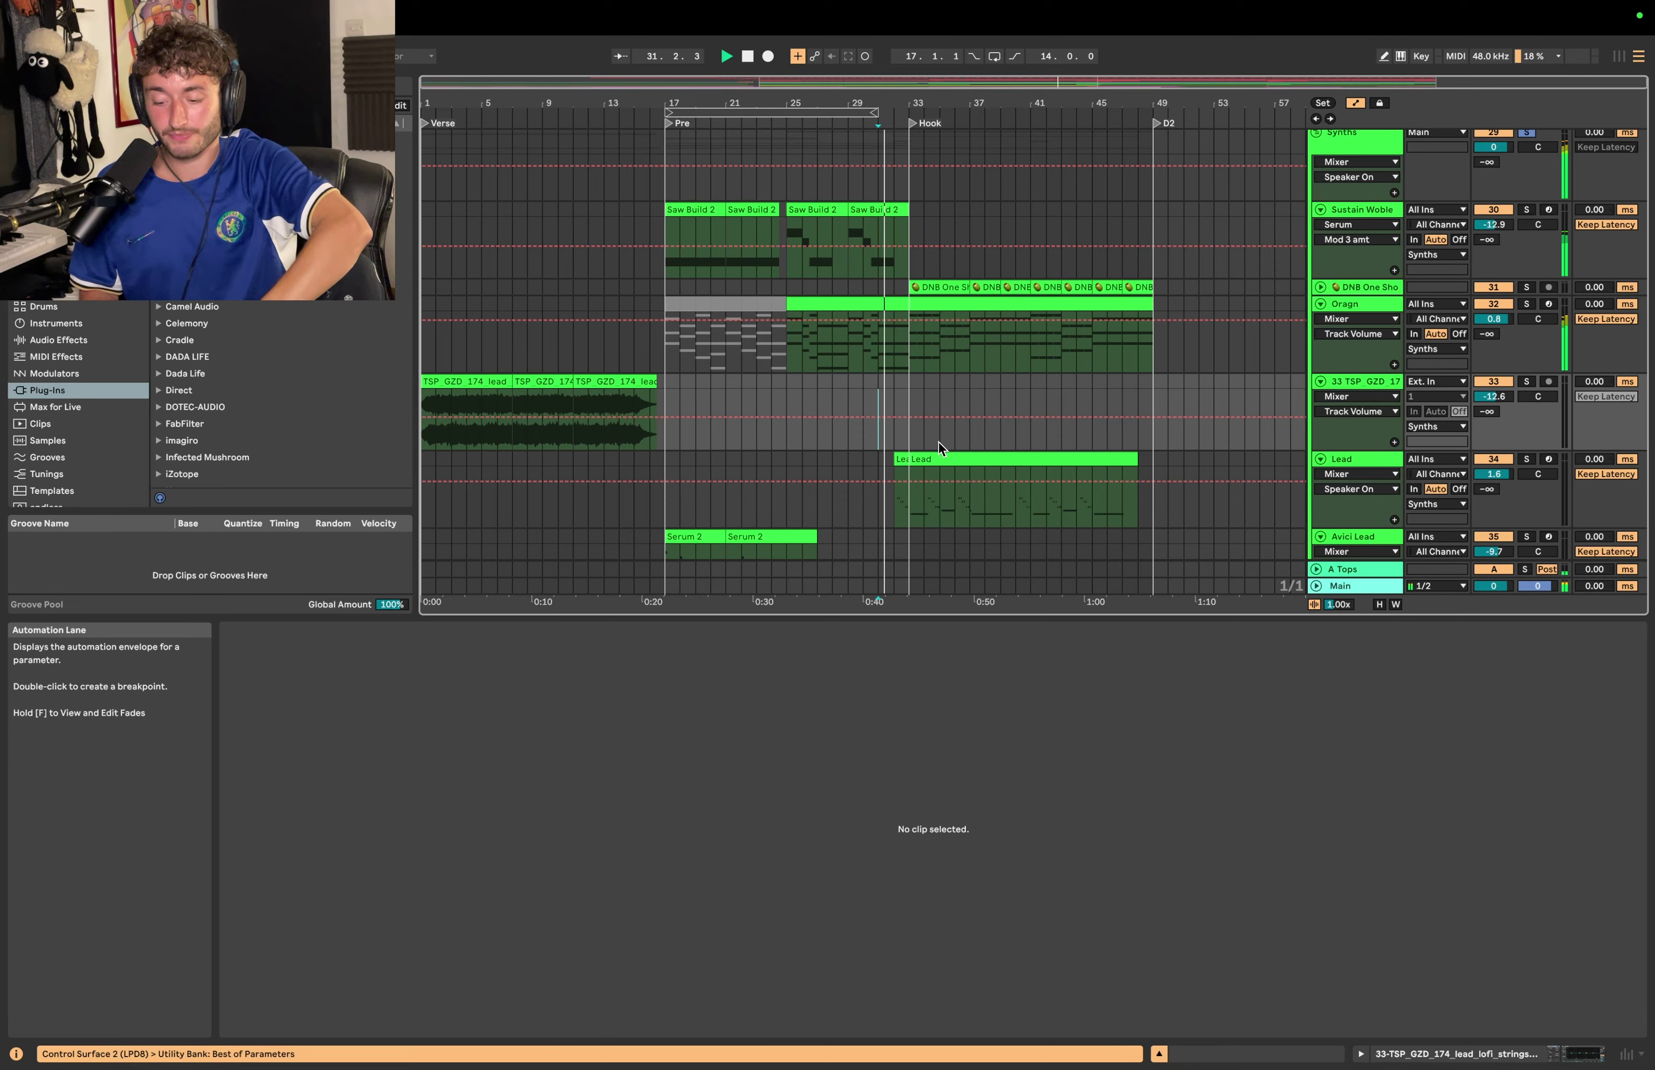
pyautogui.click(902, 459)
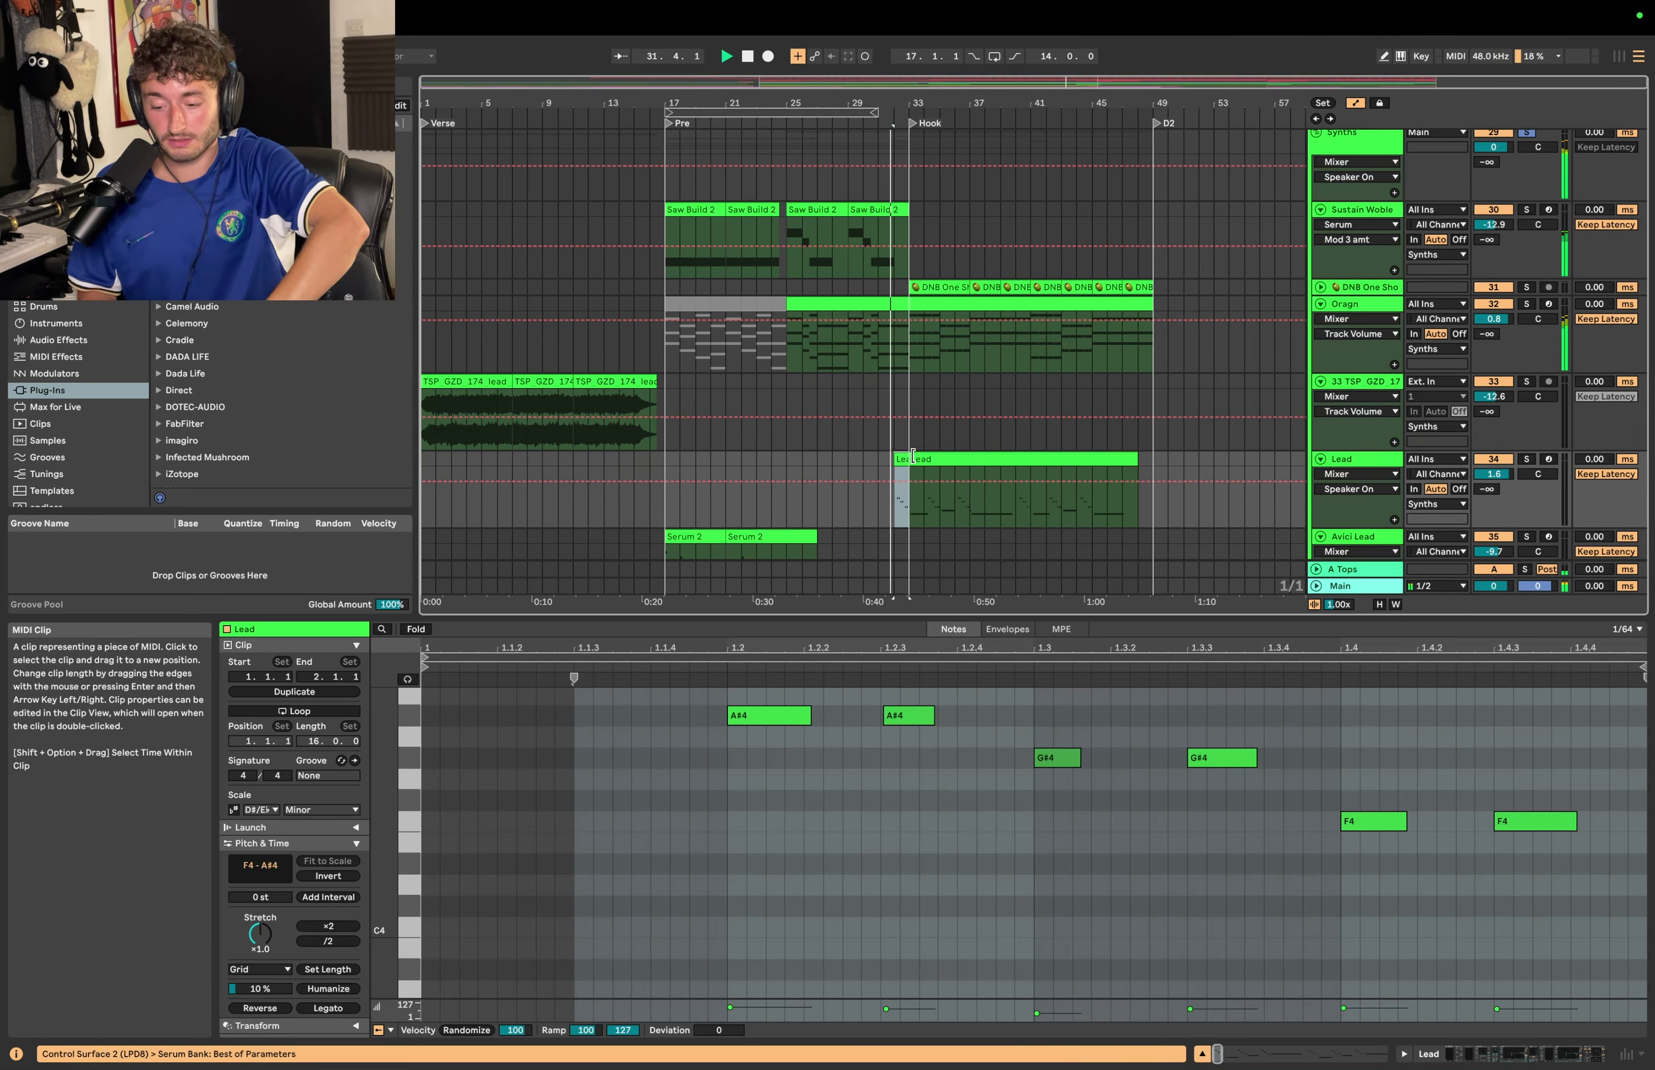
pyautogui.keyDown('shift'); pyautogui.click(936, 459); pyautogui.keyUp('shift')
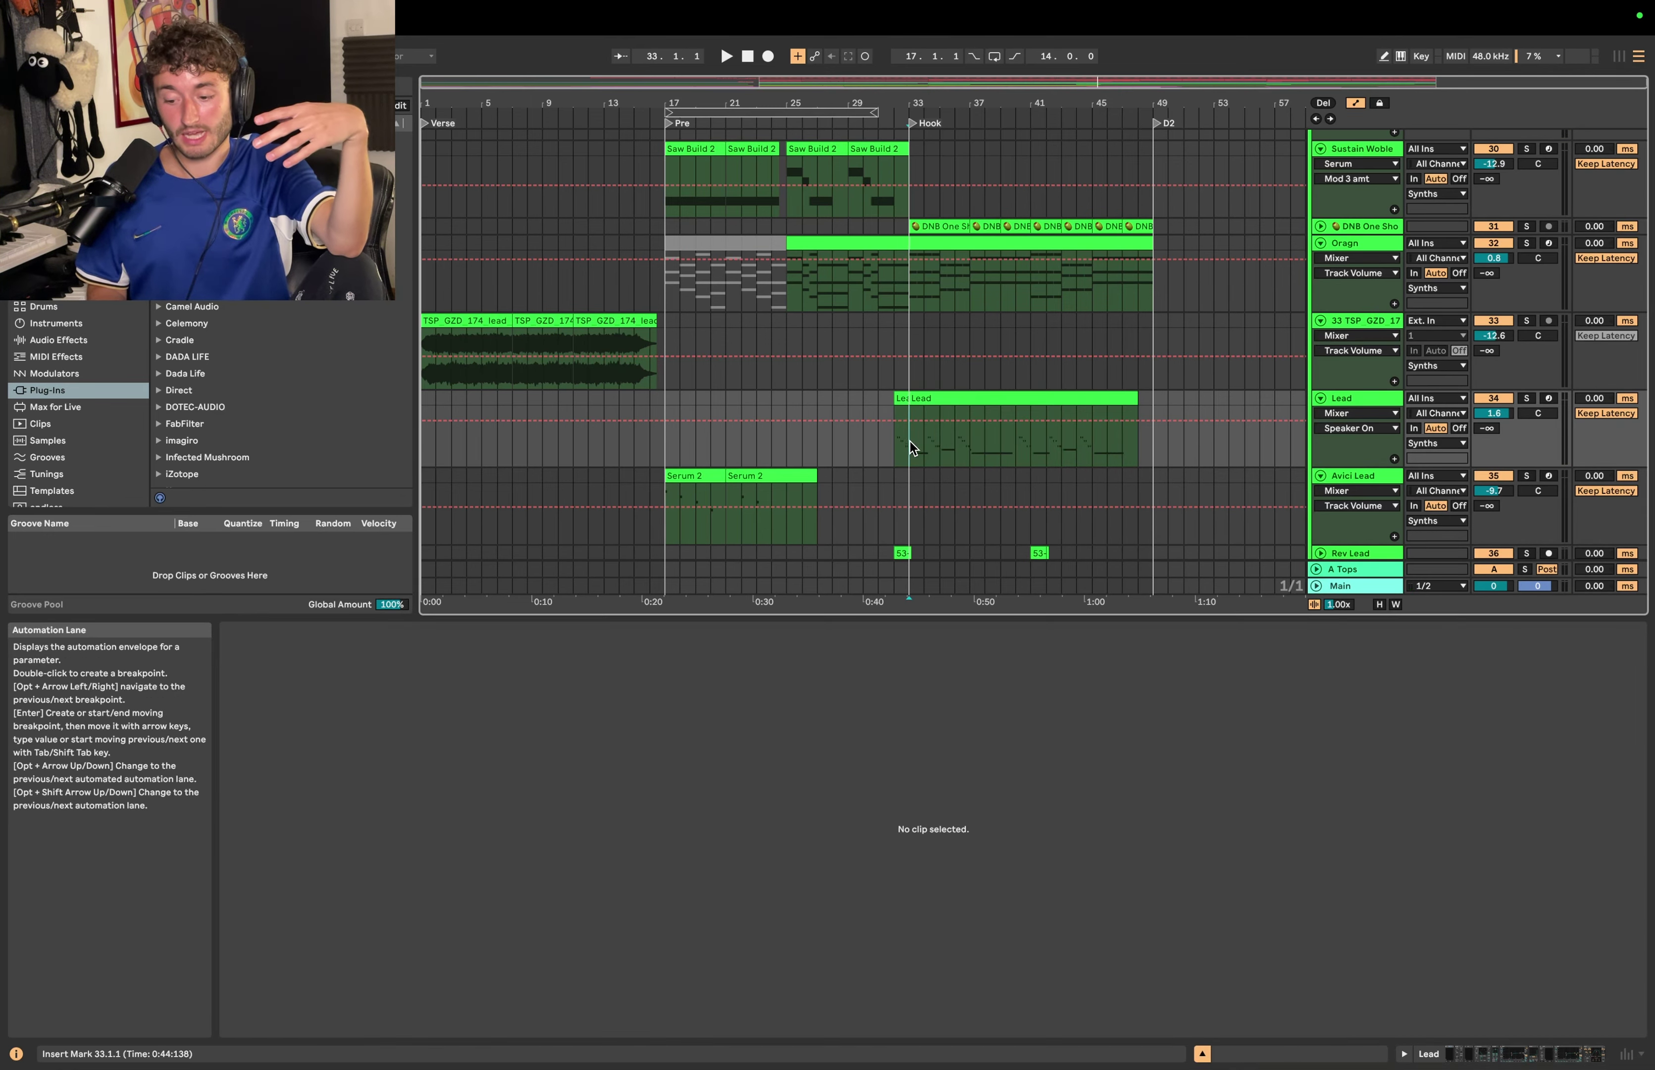
# Step: Compare the one-bar Lead pickup clip with the main Lead clip in the Hook and place the start marker at bar 32
pyautogui.click(903, 396)
pyautogui.keyDown('shift'); pyautogui.click(935, 397); pyautogui.keyUp('shift')
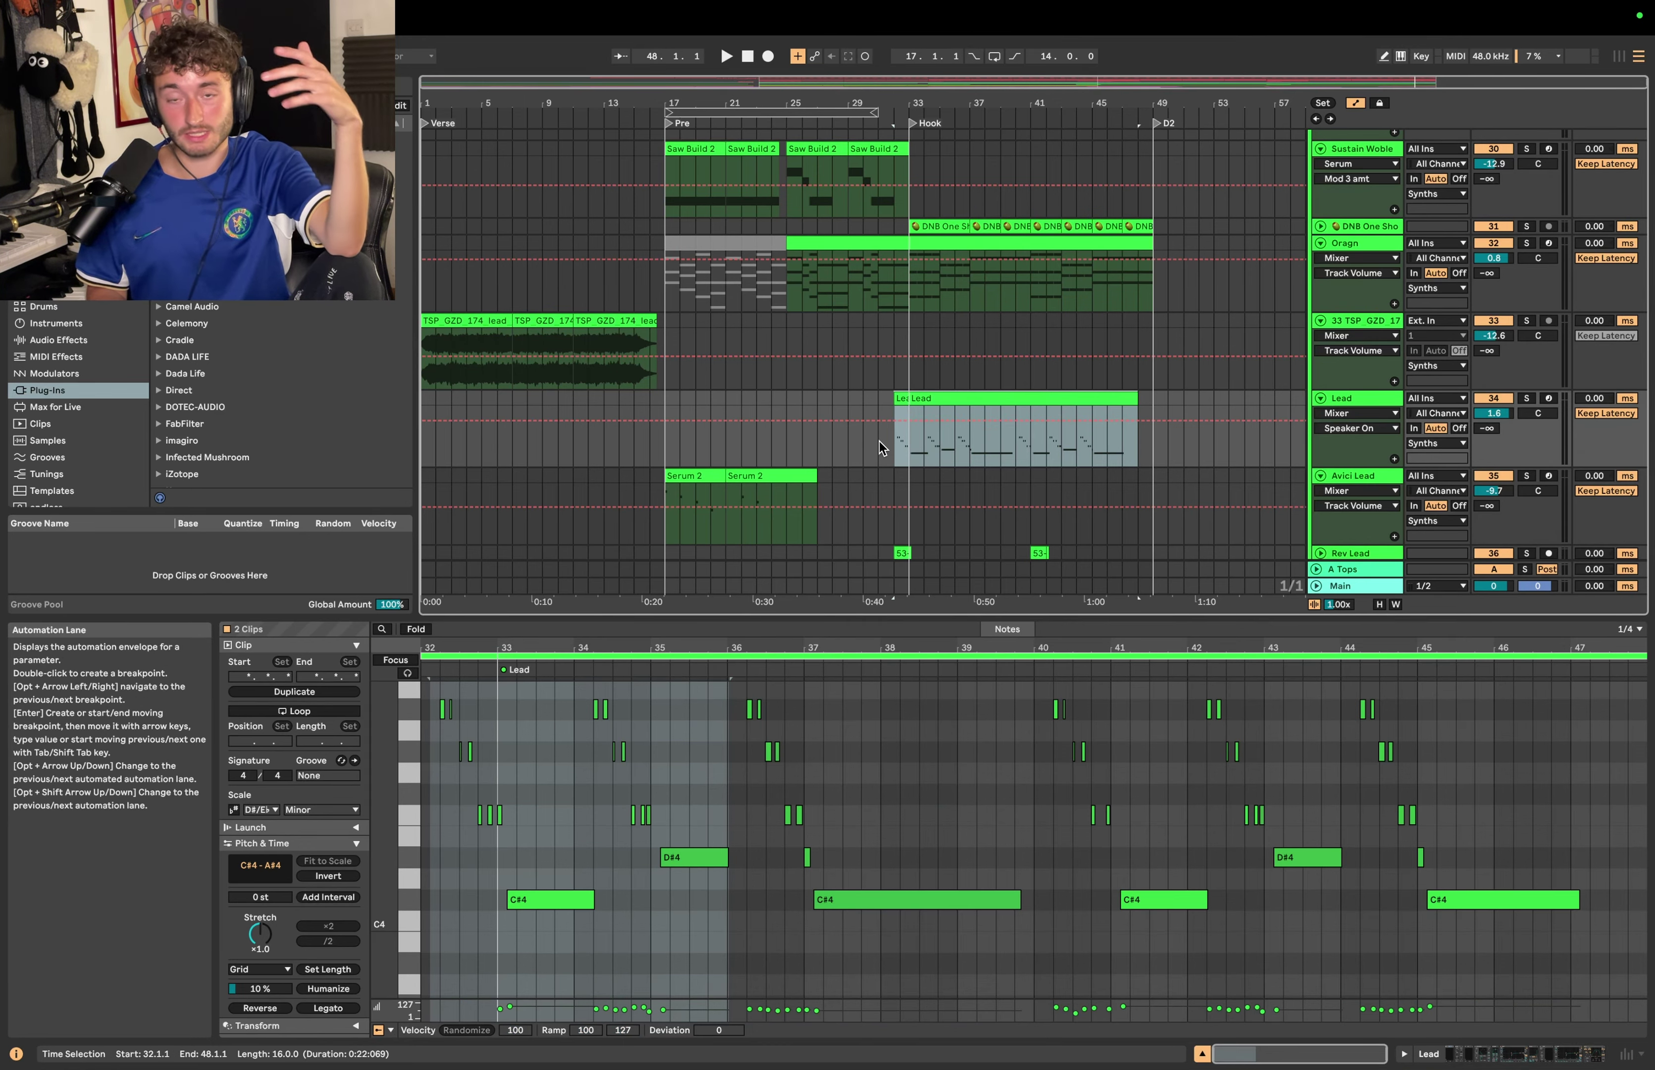
pyautogui.click(904, 449)
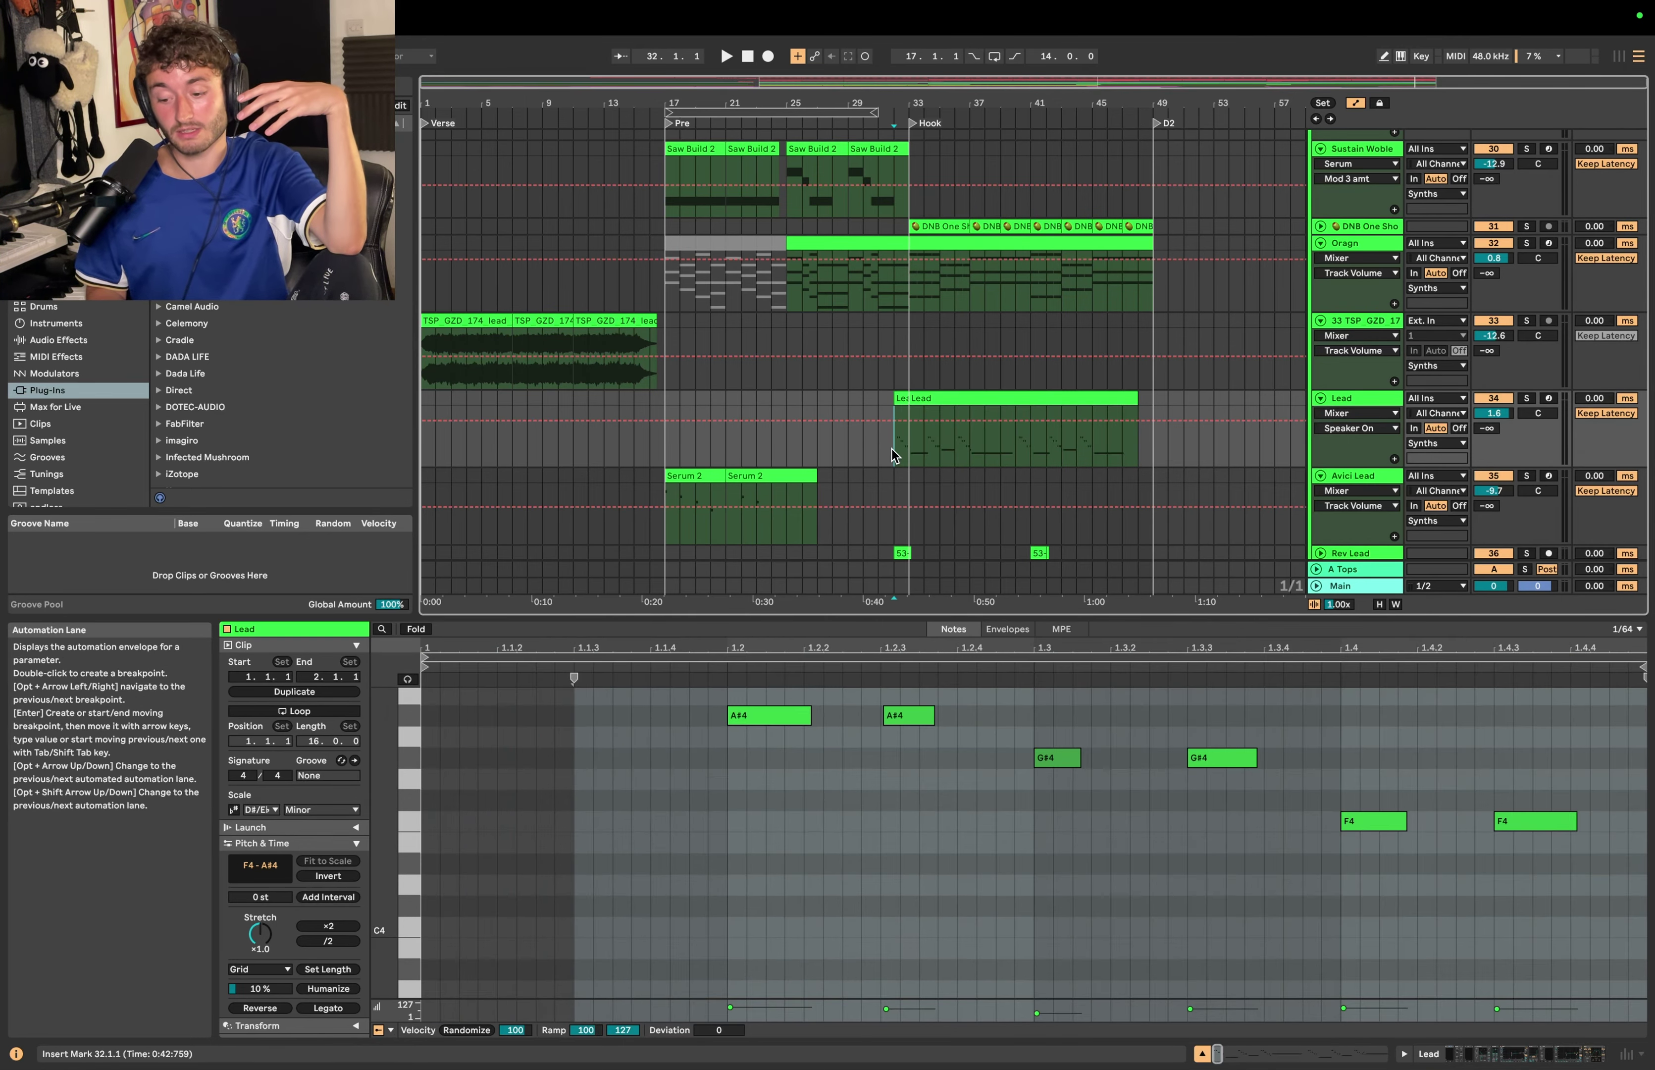
pyautogui.press('+')
pyautogui.press('+')
pyautogui.click(933, 459)
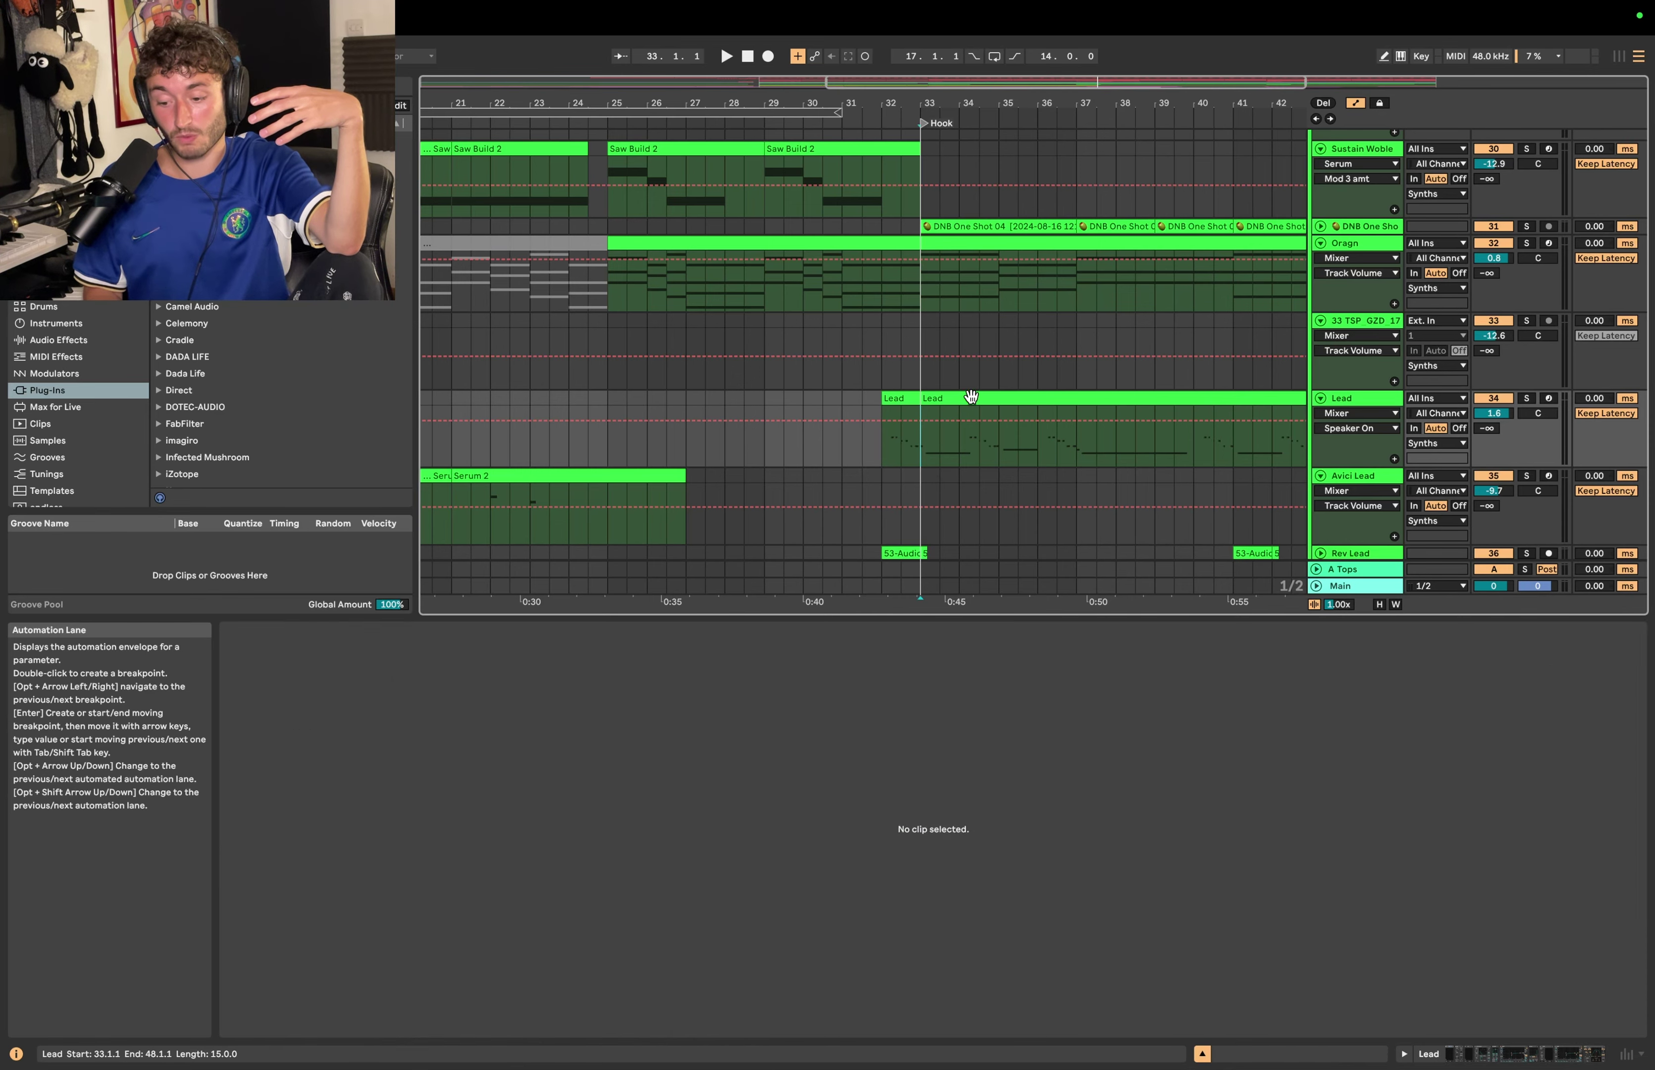
pyautogui.click(959, 397)
pyautogui.keyDown('shift'); pyautogui.click(887, 449); pyautogui.keyUp('shift')
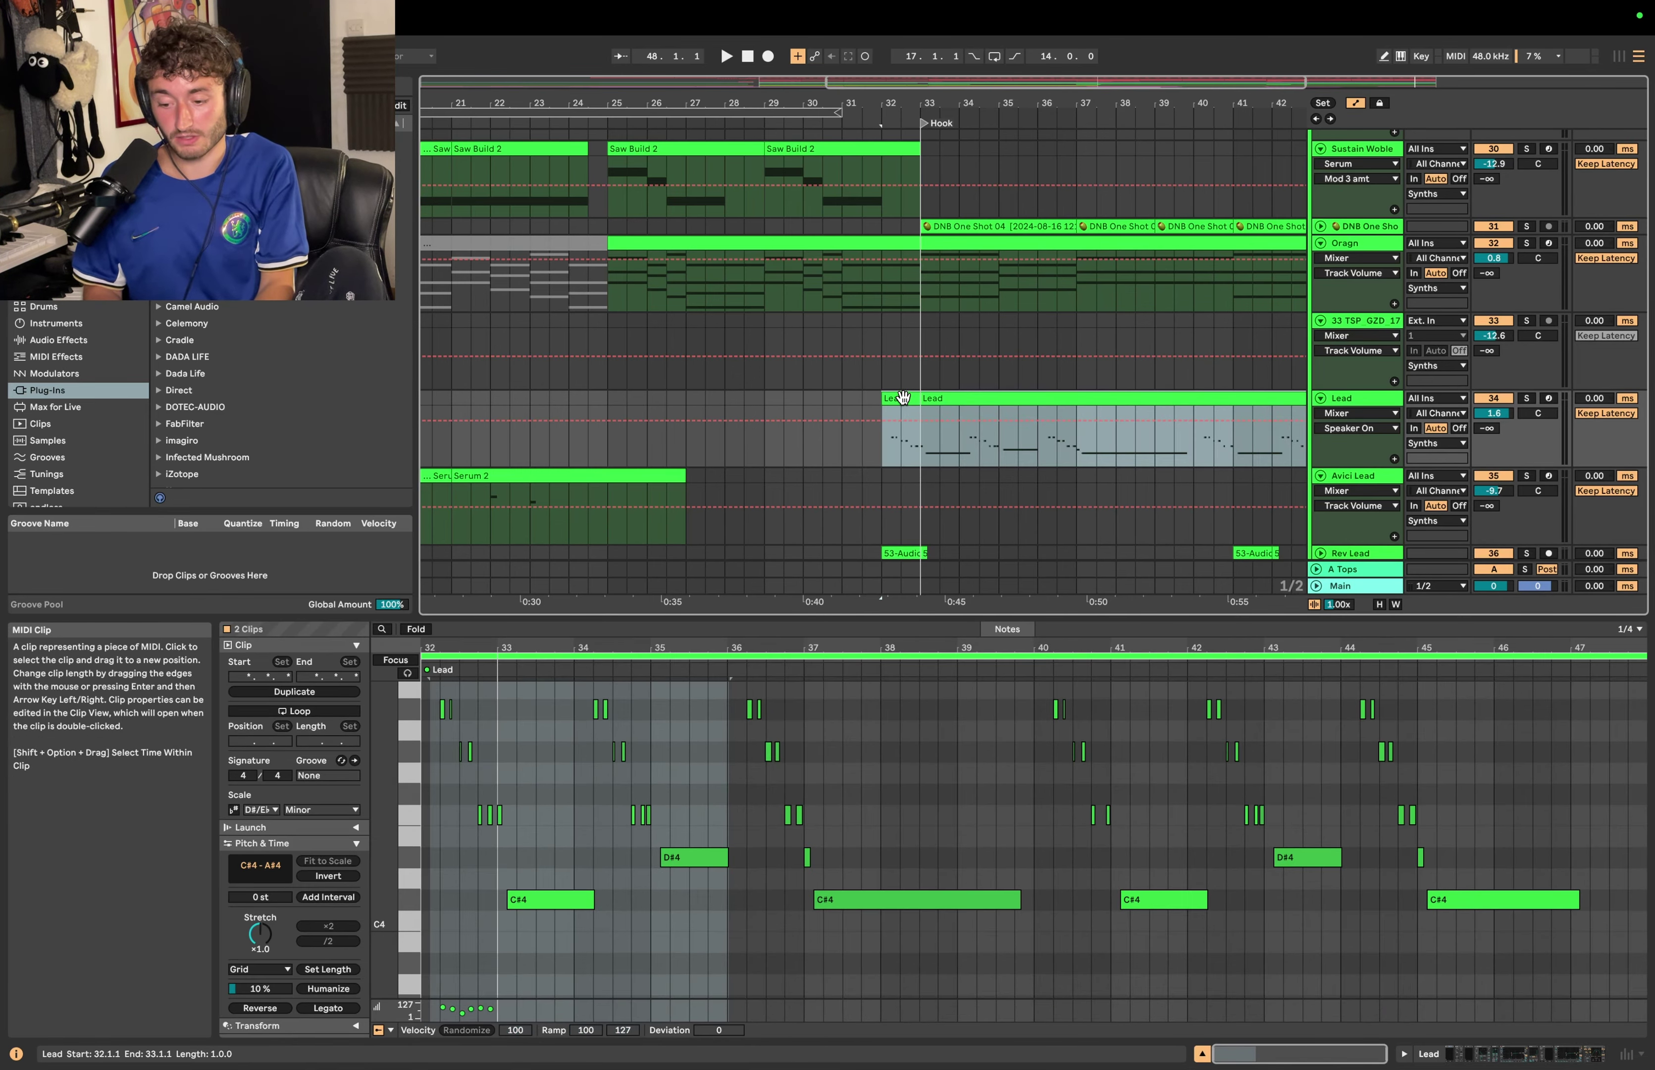
pyautogui.click(887, 446)
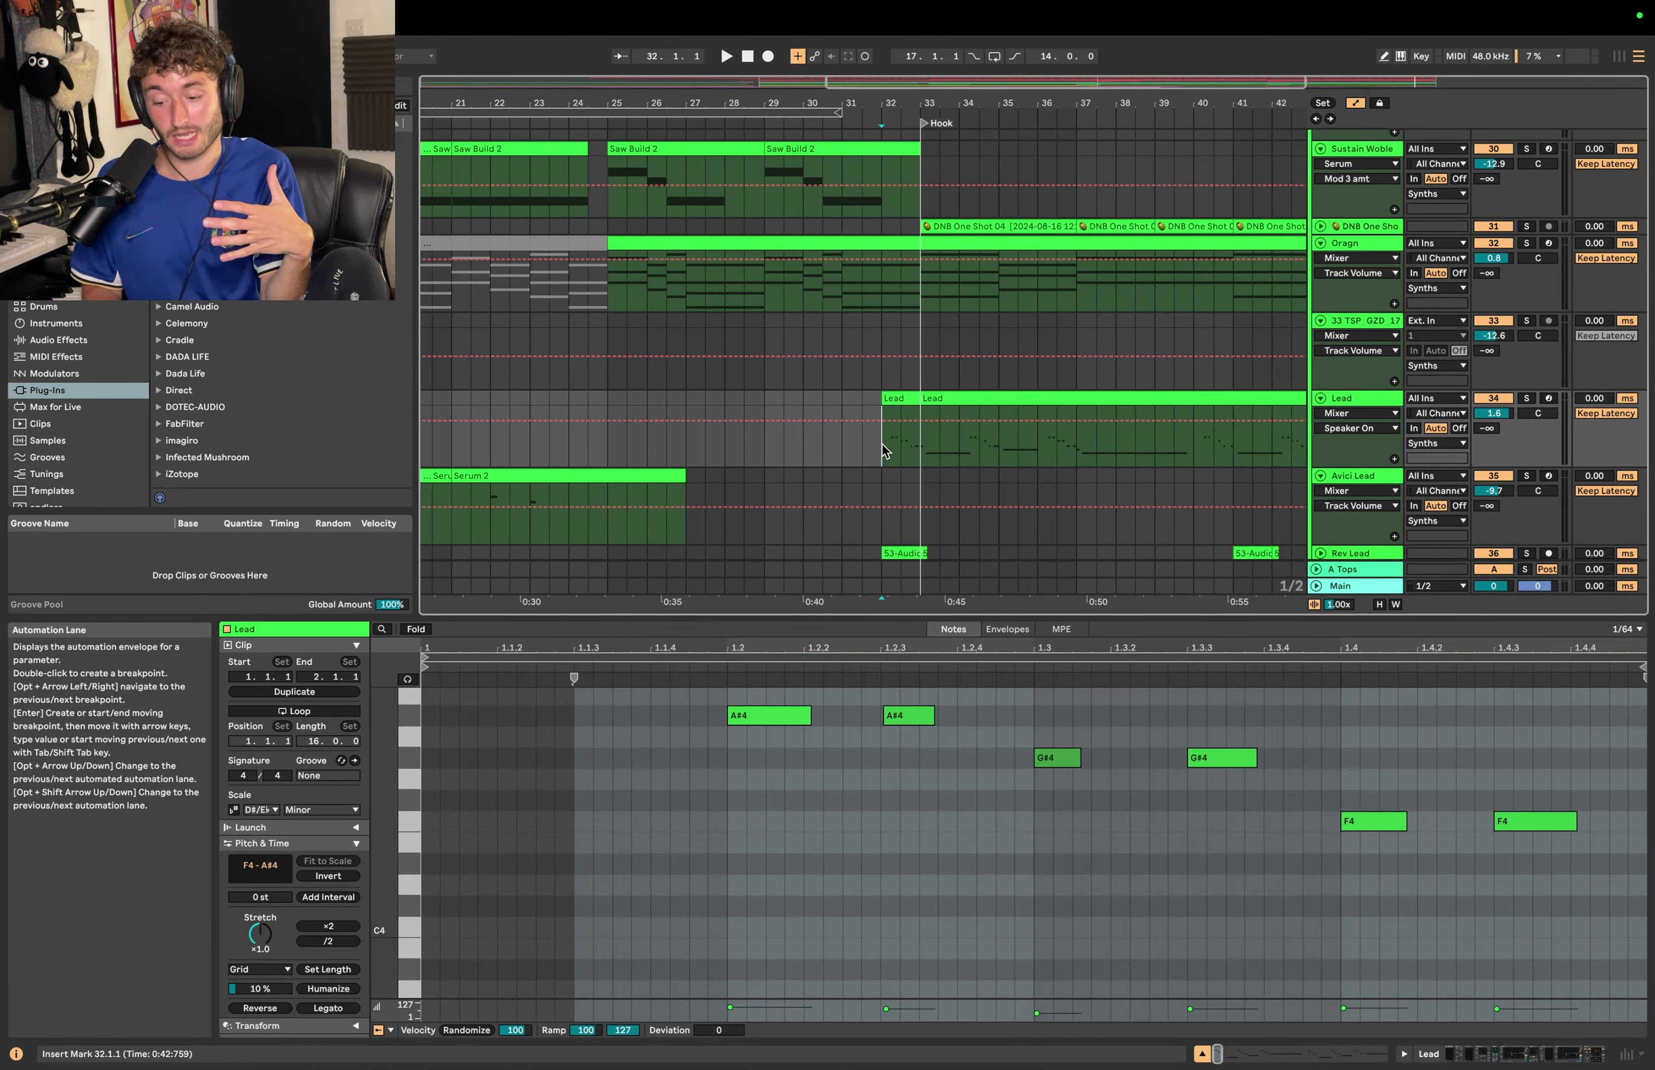
# Step: Play the arrangement from bar 30.3 and open both Lead clips to follow their notes
pyautogui.click(822, 448)
pyautogui.press('space')
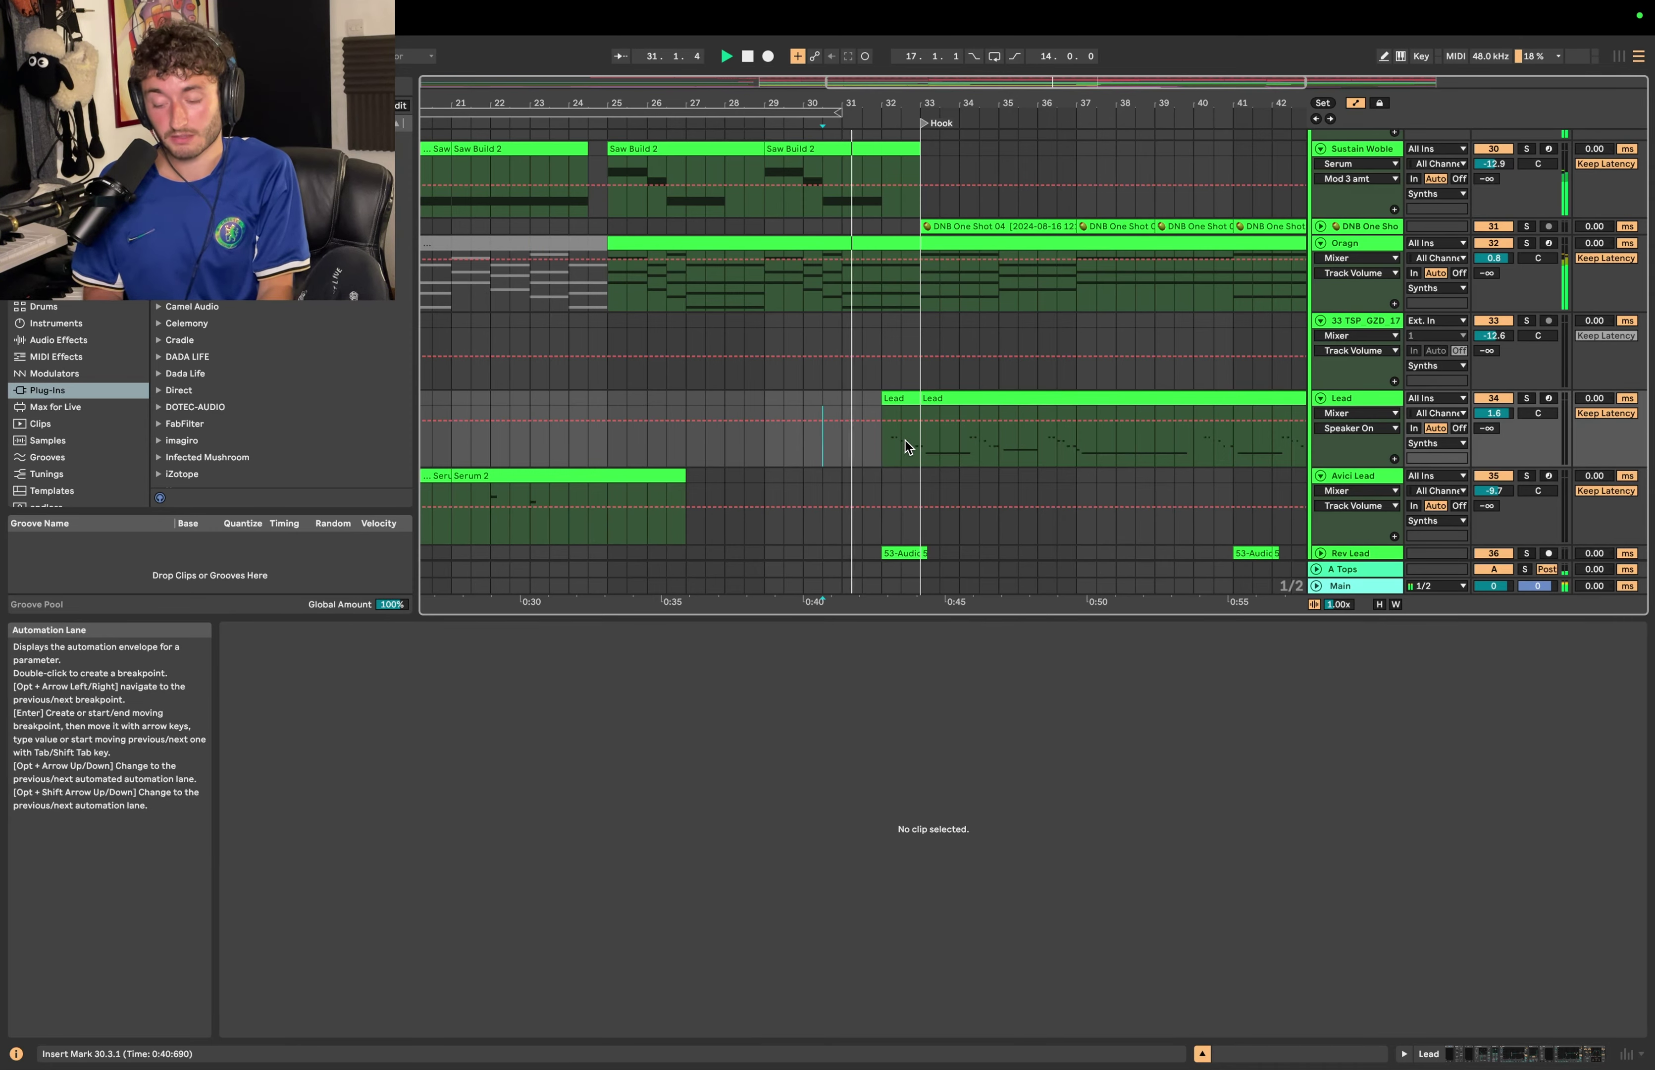
pyautogui.click(905, 398)
pyautogui.keyDown('shift'); pyautogui.click(949, 399); pyautogui.keyUp('shift')
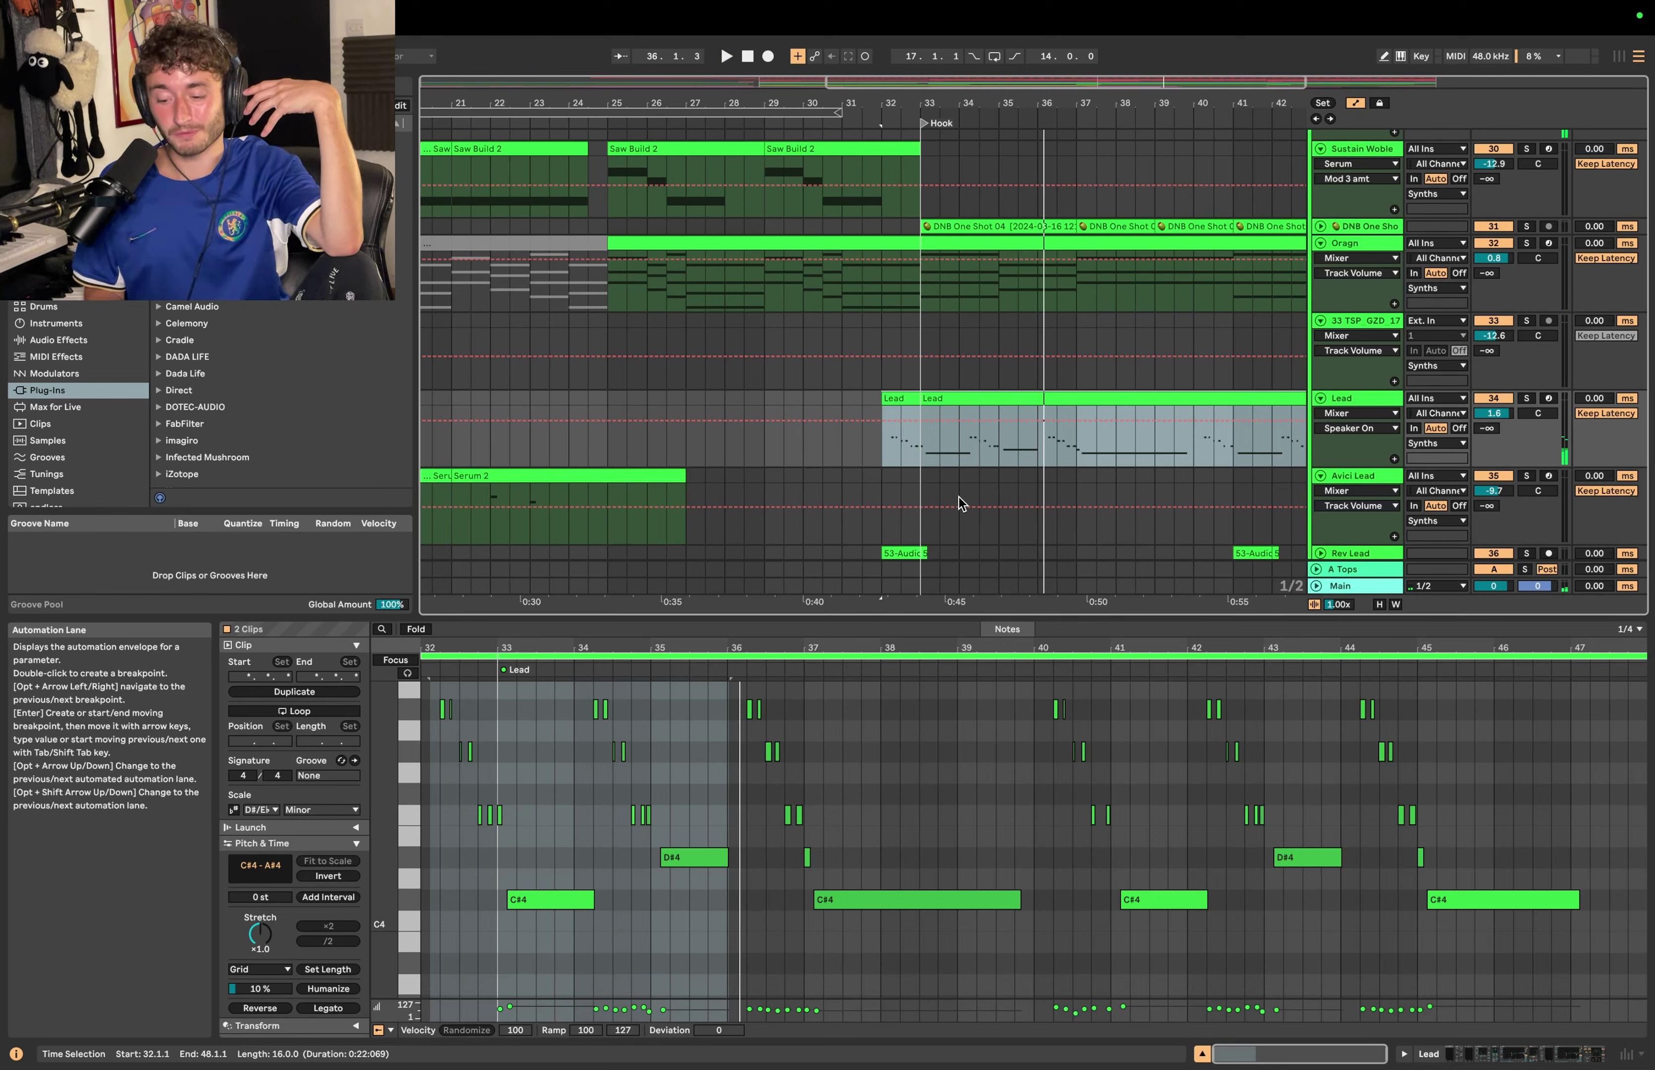
# Step: Check the Lead clips at bars 33 and 34, and return the insert marker to the pickup clip's start at bar 32
pyautogui.click(923, 452)
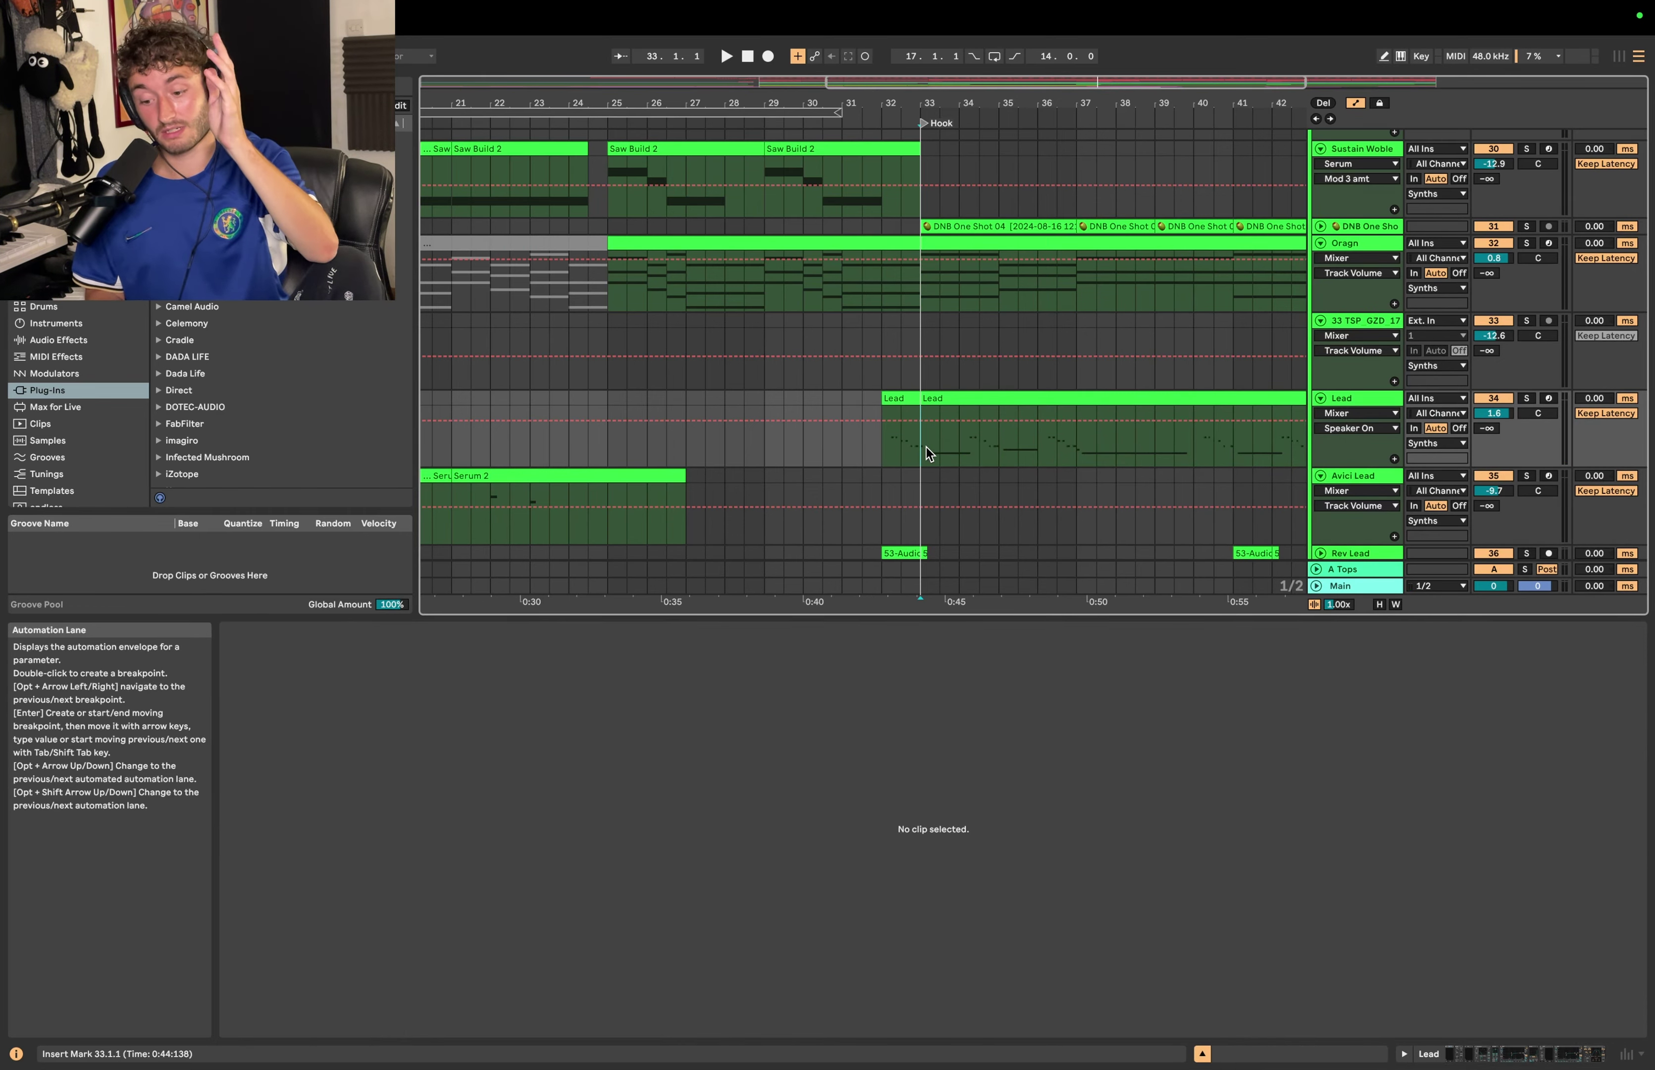
pyautogui.click(960, 454)
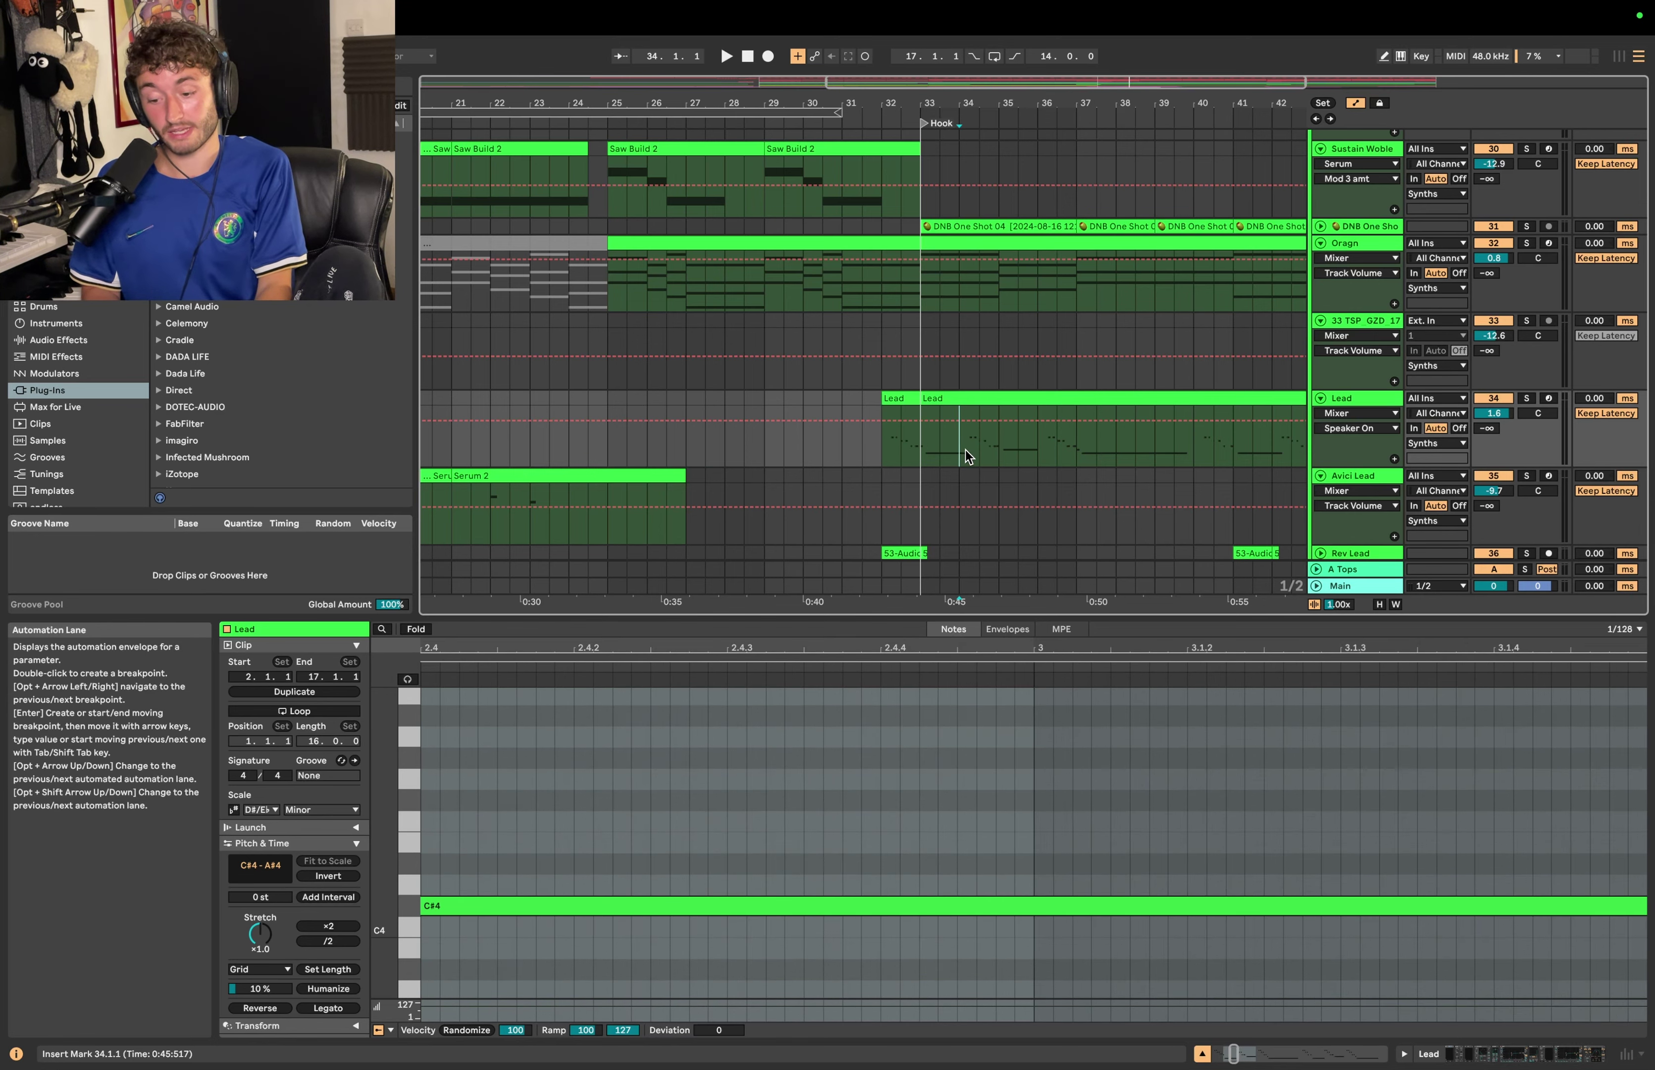
pyautogui.click(881, 449)
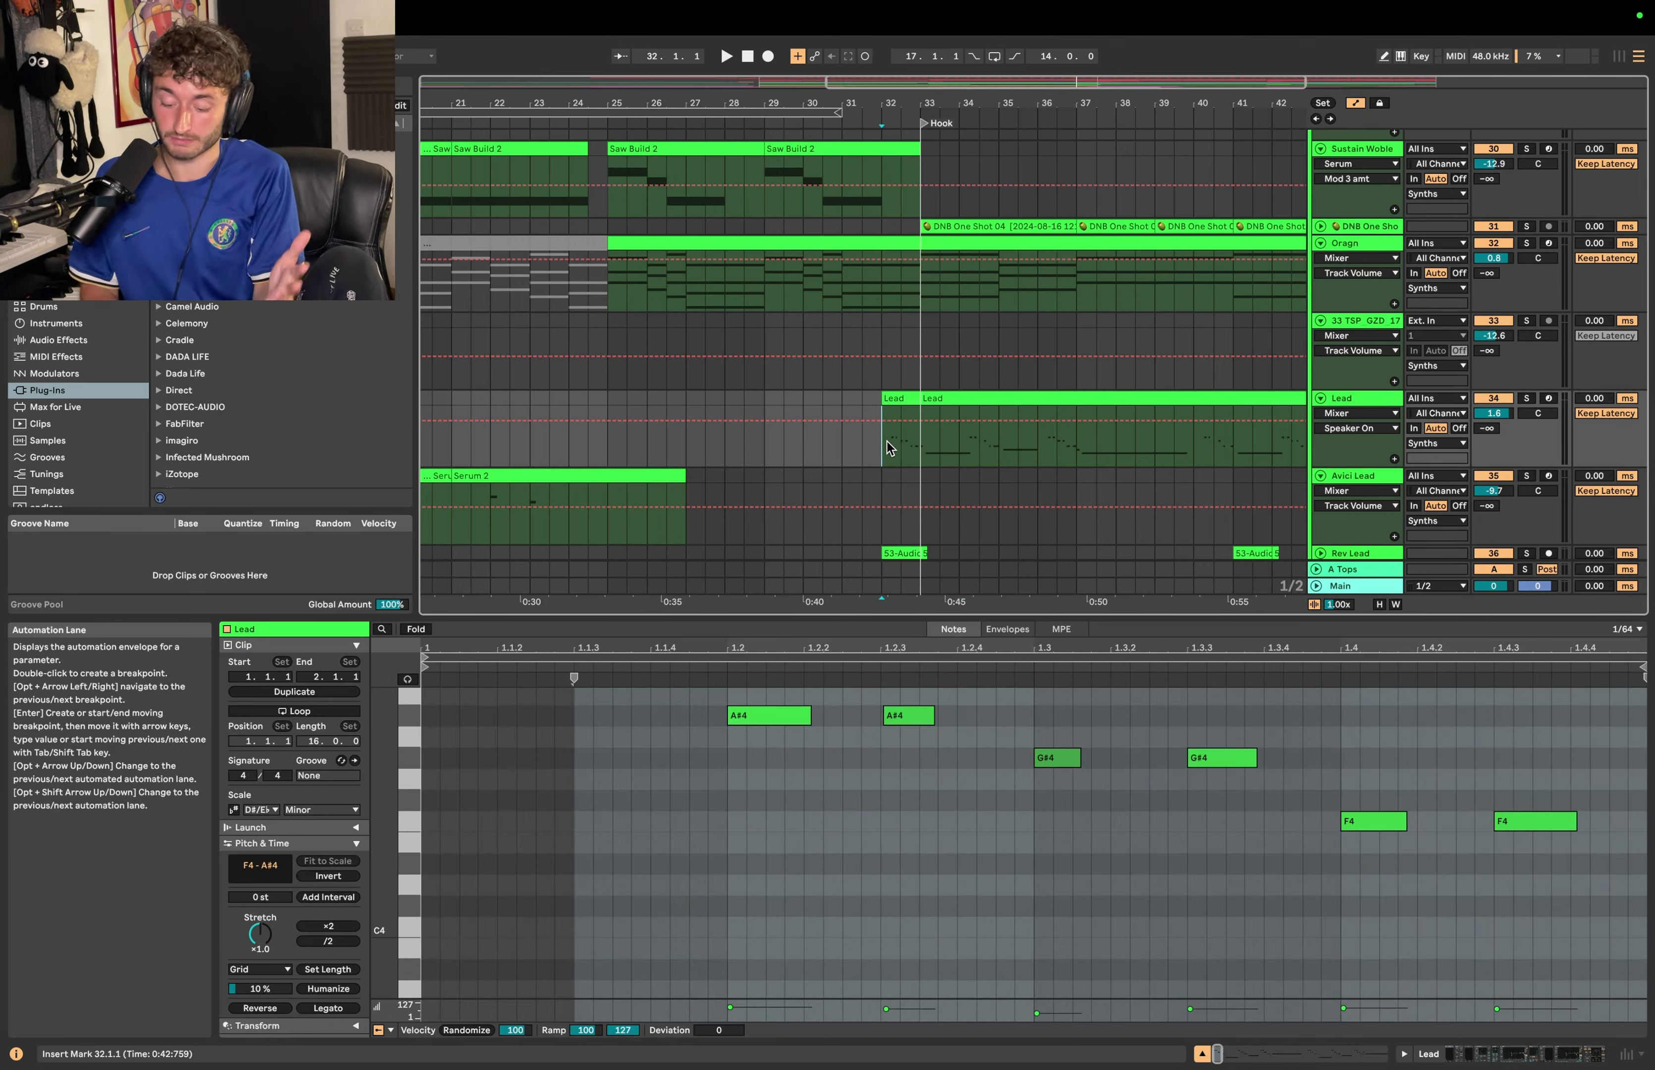
pyautogui.press('-')
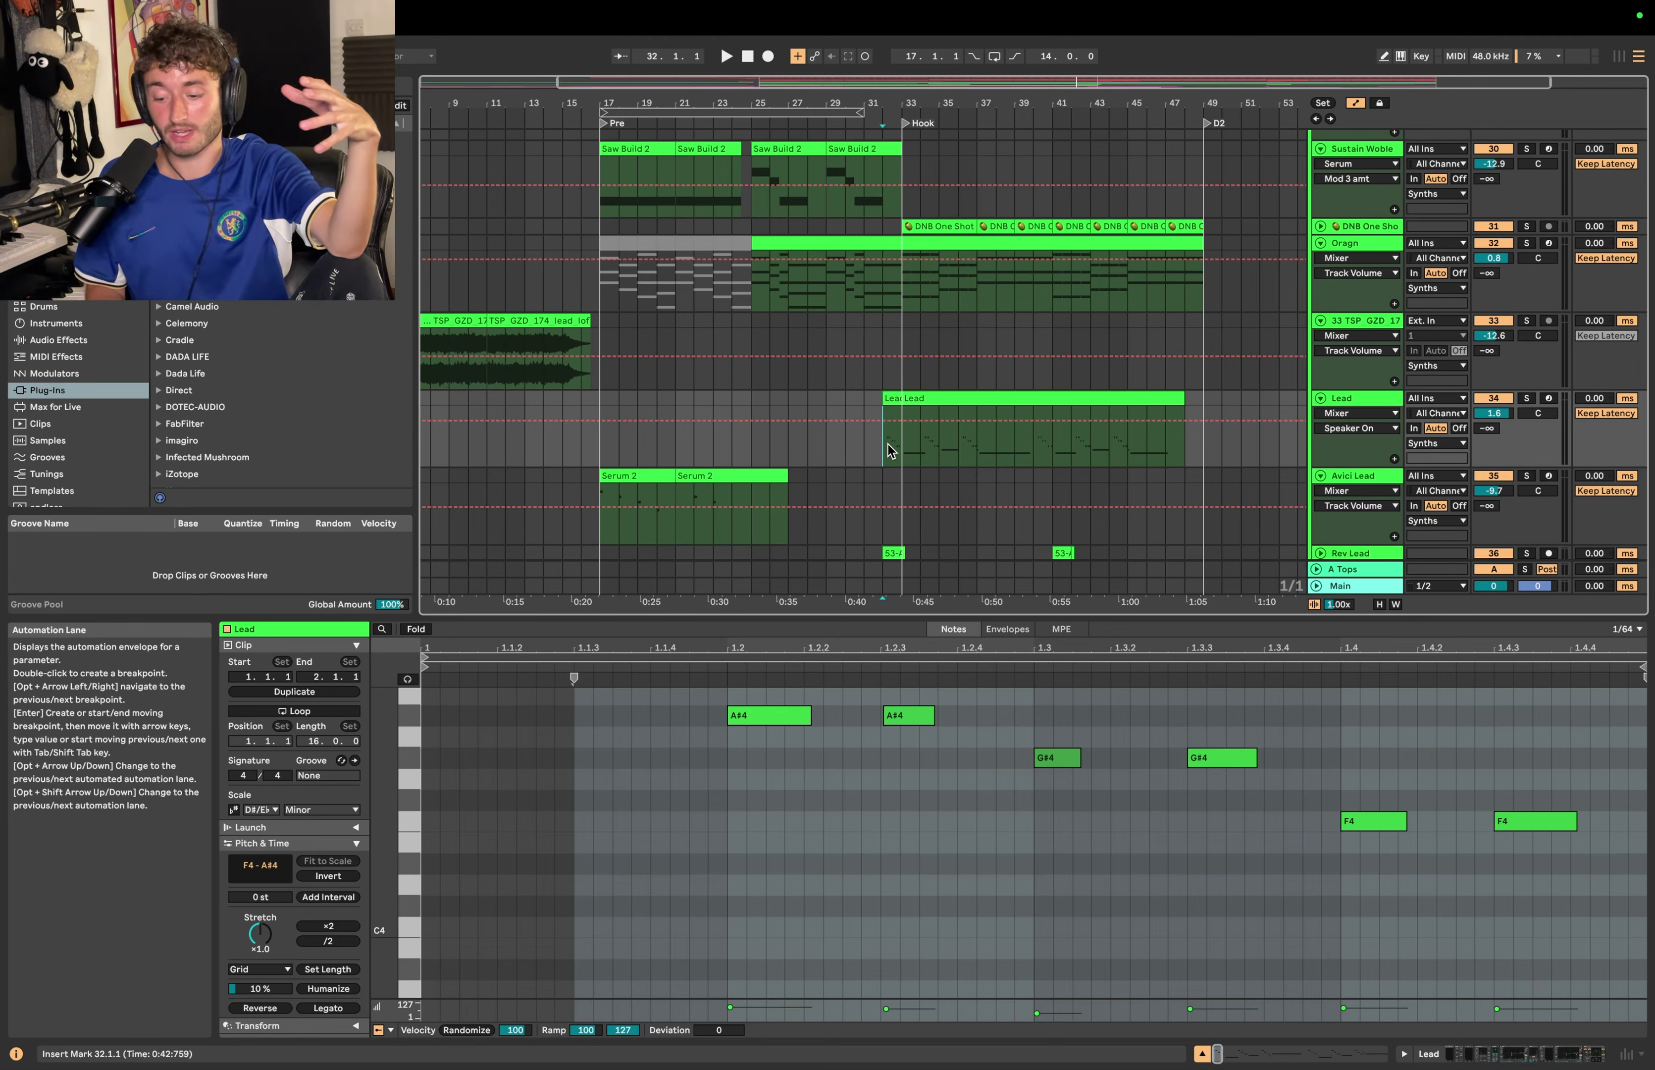
# Step: Unfold and solo the DNB One Shot track, play it from bar 33, and select its first clip in the Hook
pyautogui.click(1321, 226)
pyautogui.scroll(3, 1336, 241)
pyautogui.click(1527, 319)
pyautogui.click(902, 332)
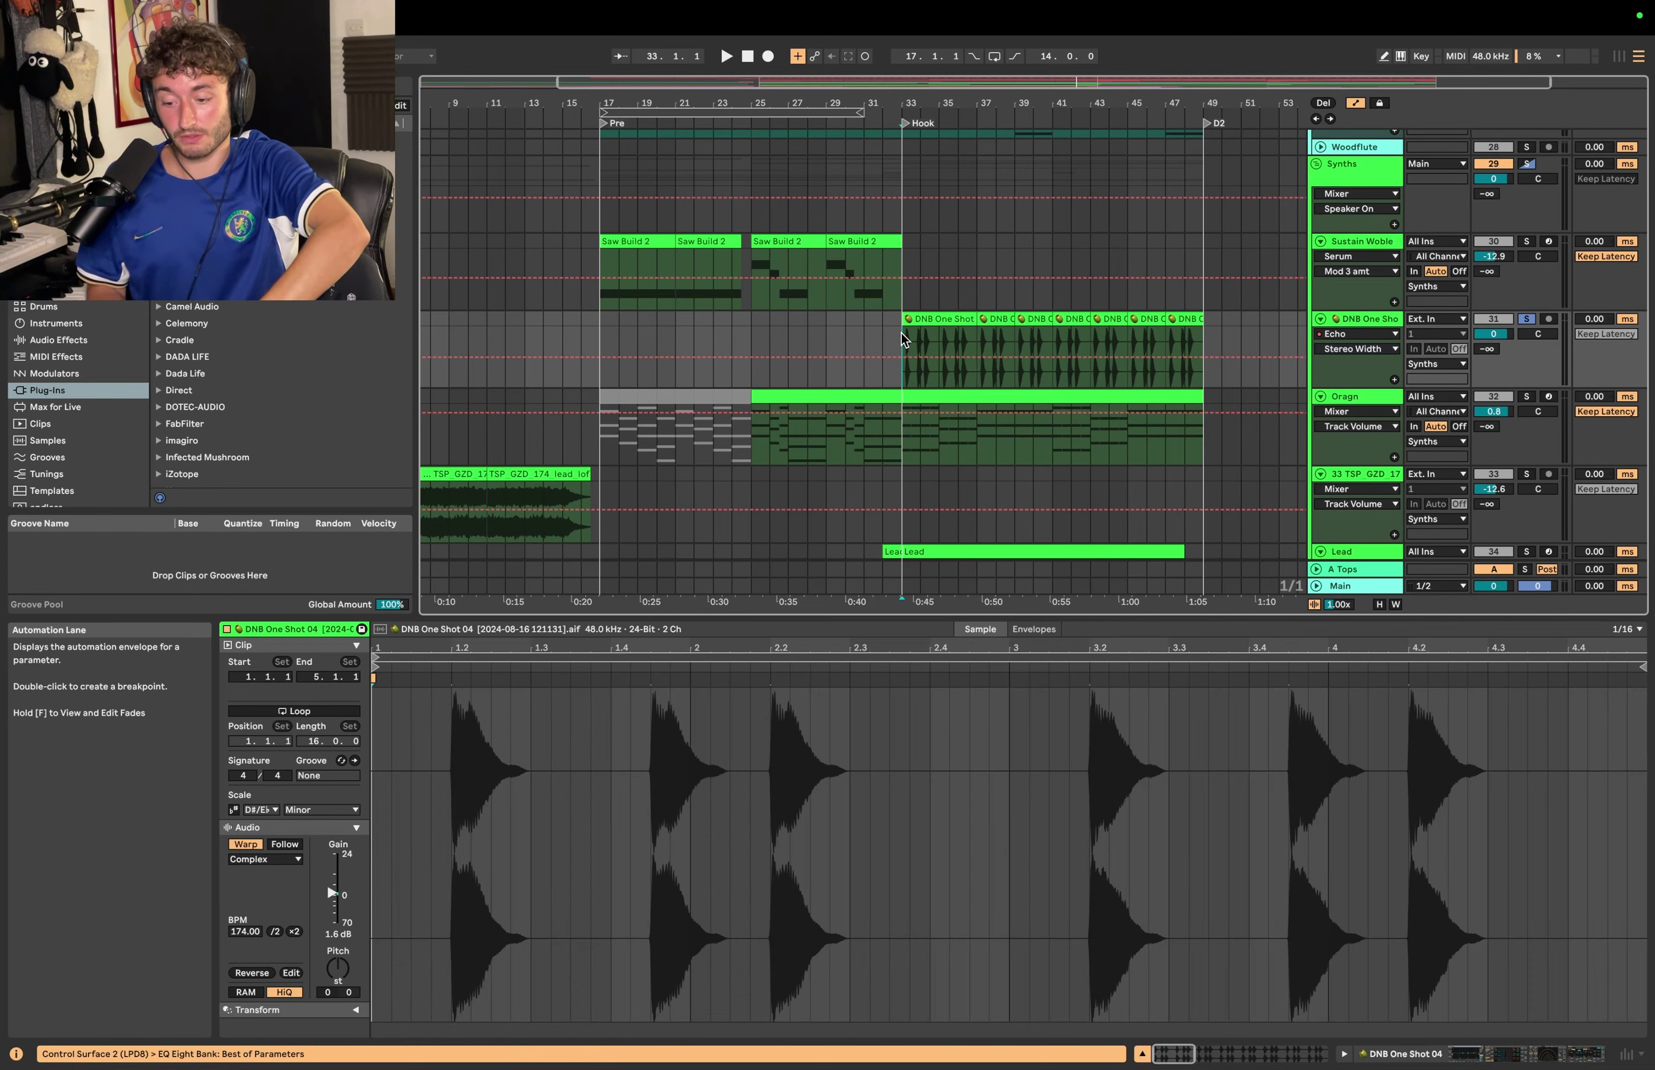
pyautogui.press('space')
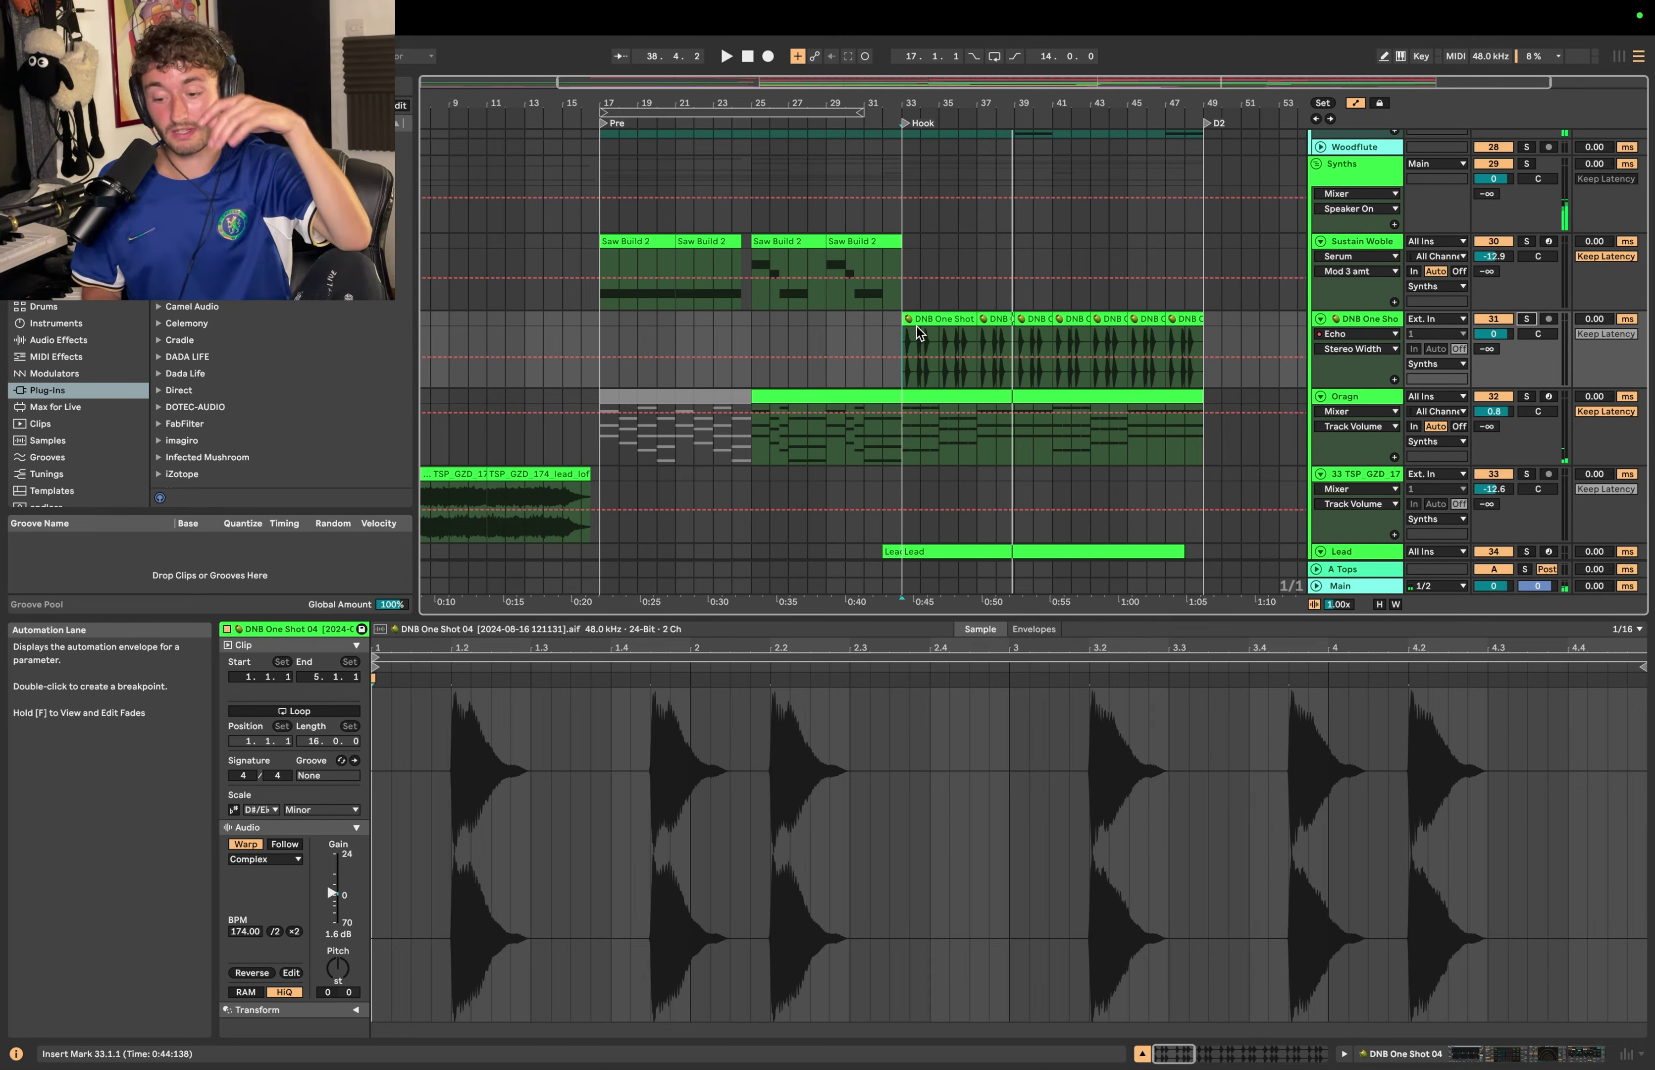
pyautogui.click(913, 321)
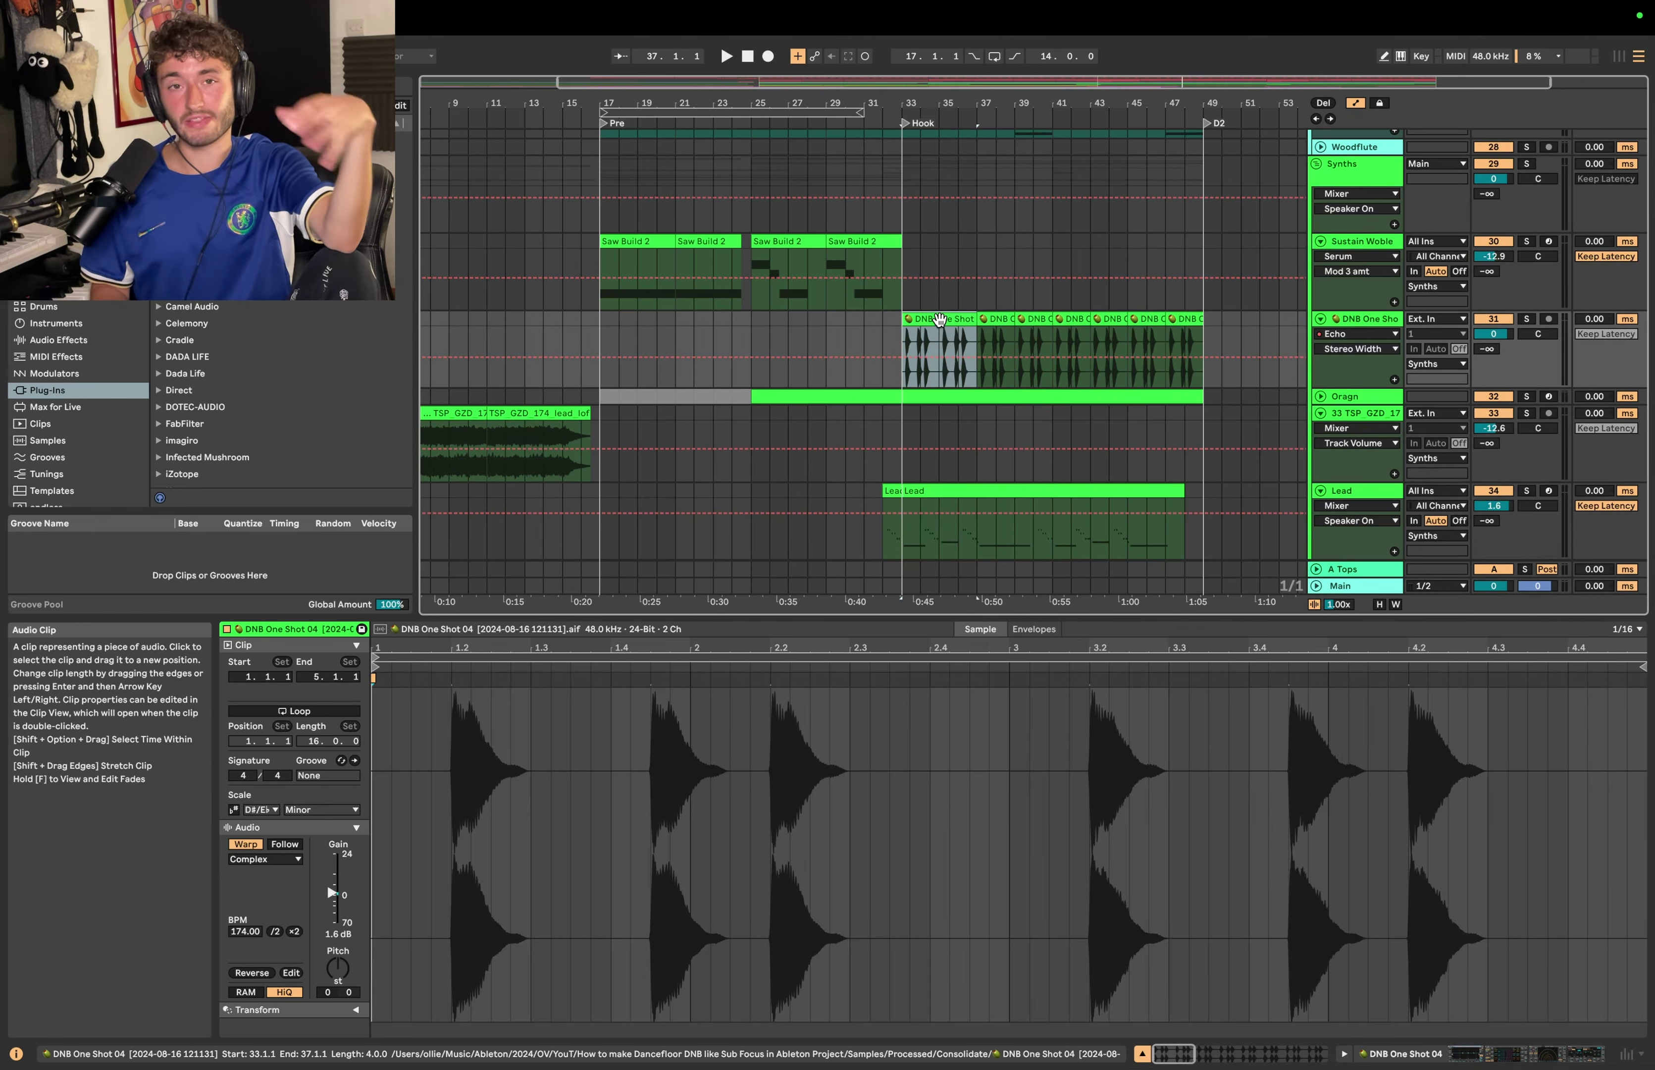
# Step: Play the full arrangement from bar 32 and look over the synth, lead, vocal and bass tracks through the Hook
pyautogui.click(884, 324)
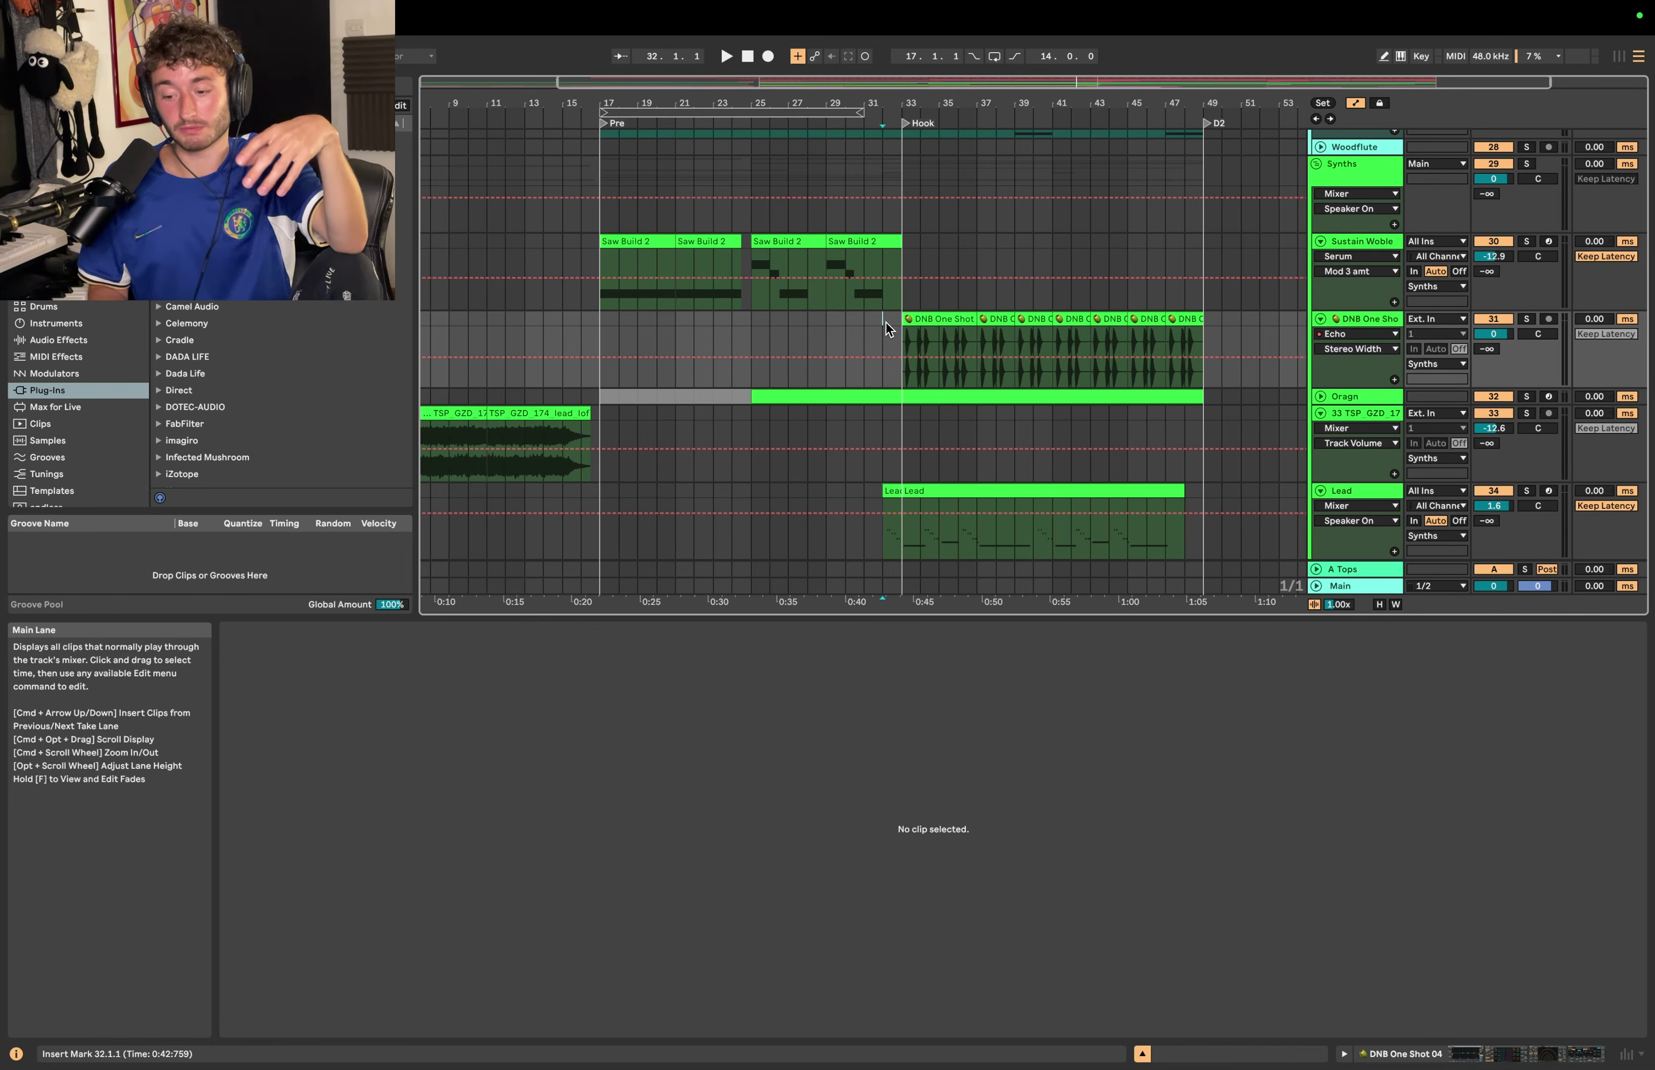
pyautogui.press('space')
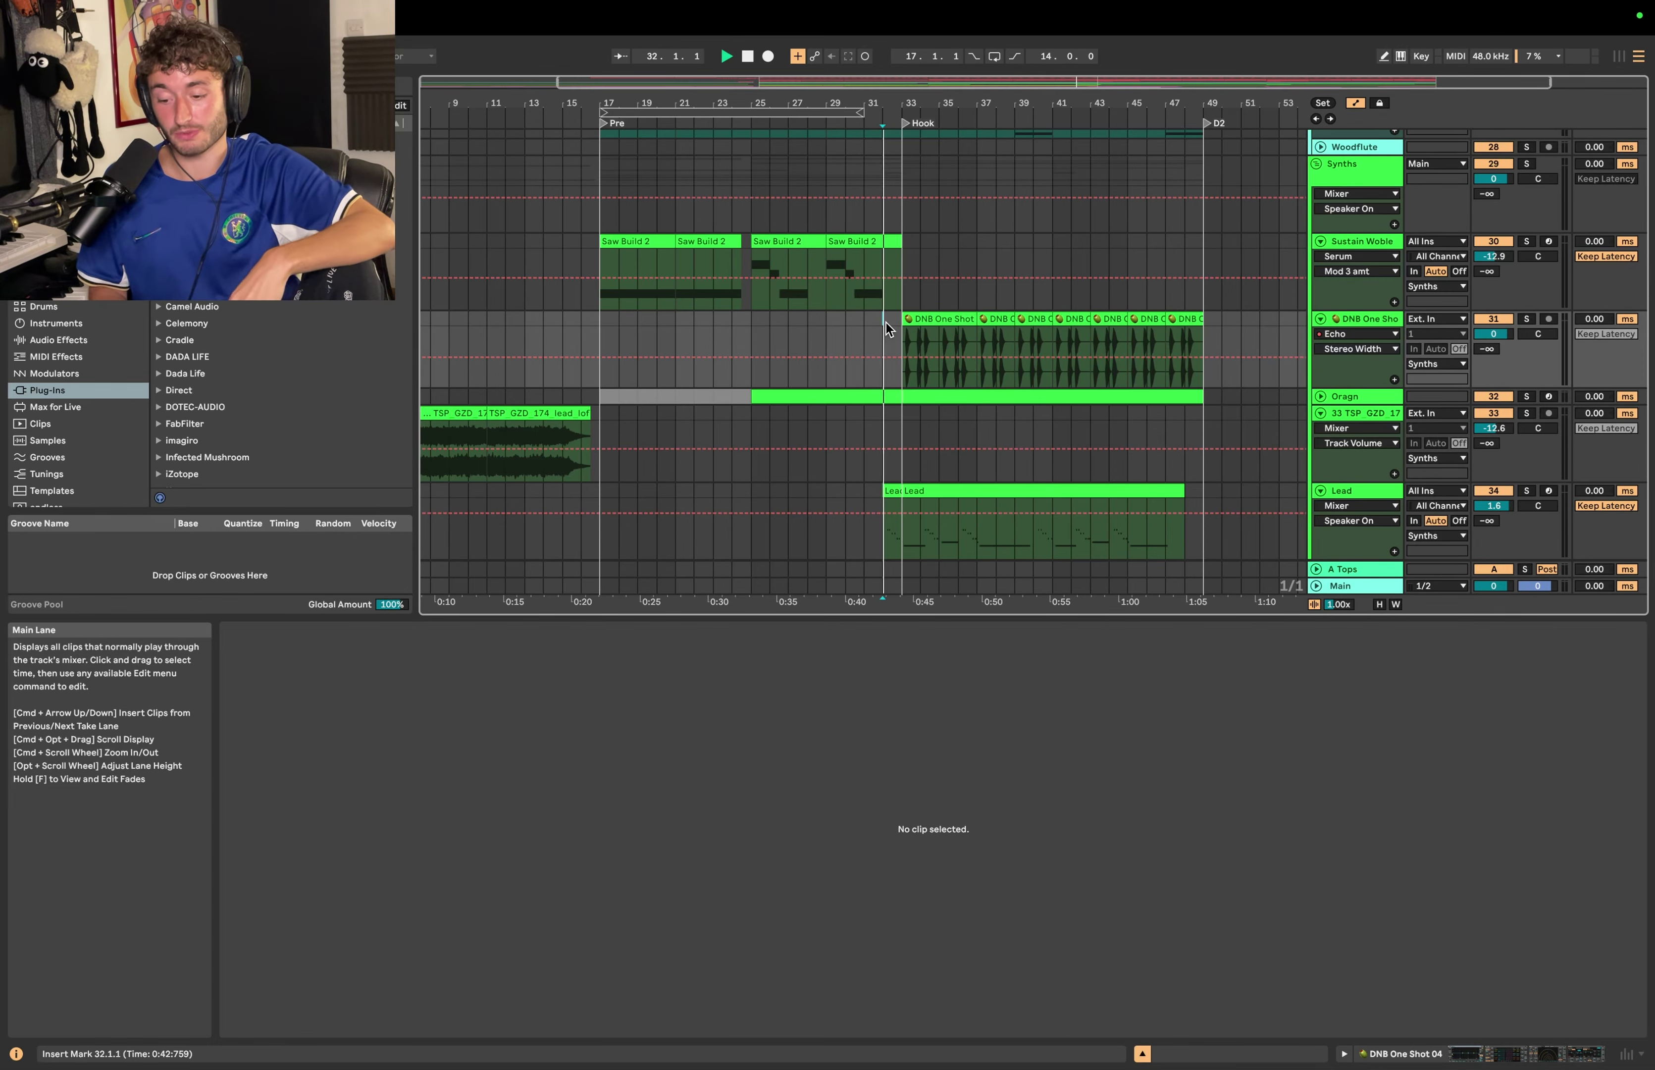
pyautogui.scroll(-2, 886, 322)
pyautogui.hscroll(2, 886, 322)
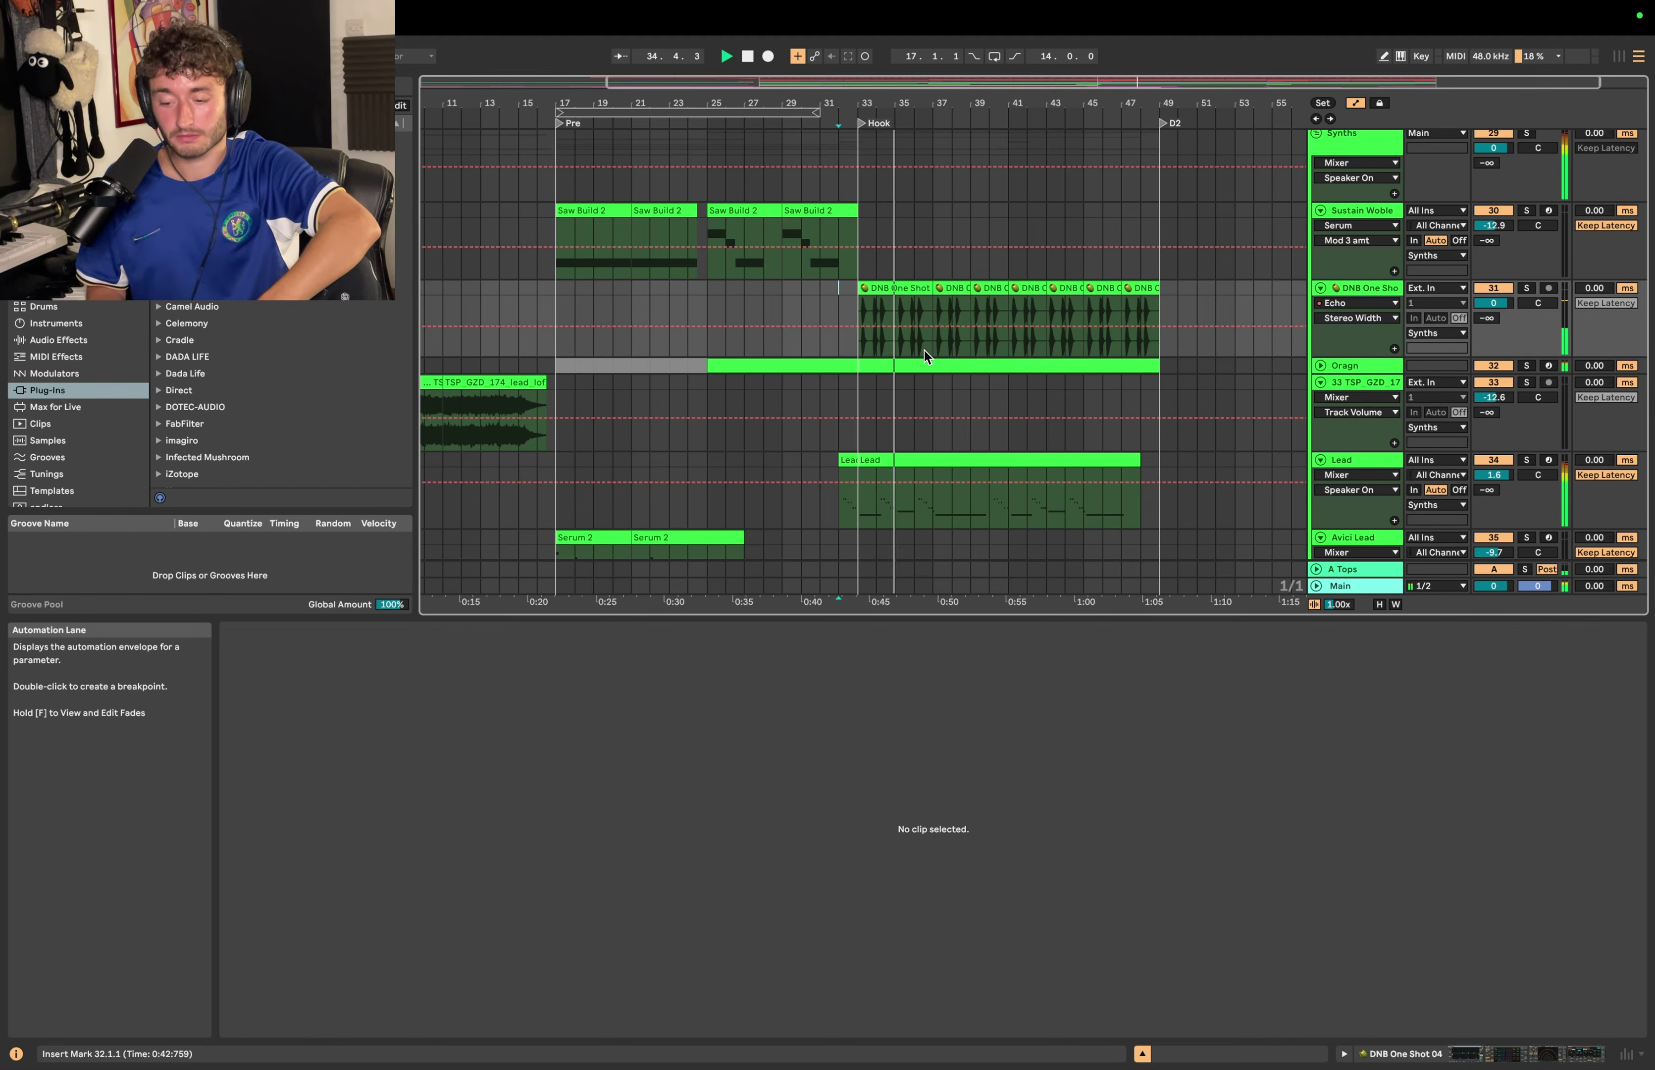
pyautogui.scroll(-1, 924, 351)
pyautogui.hscroll(1, 924, 350)
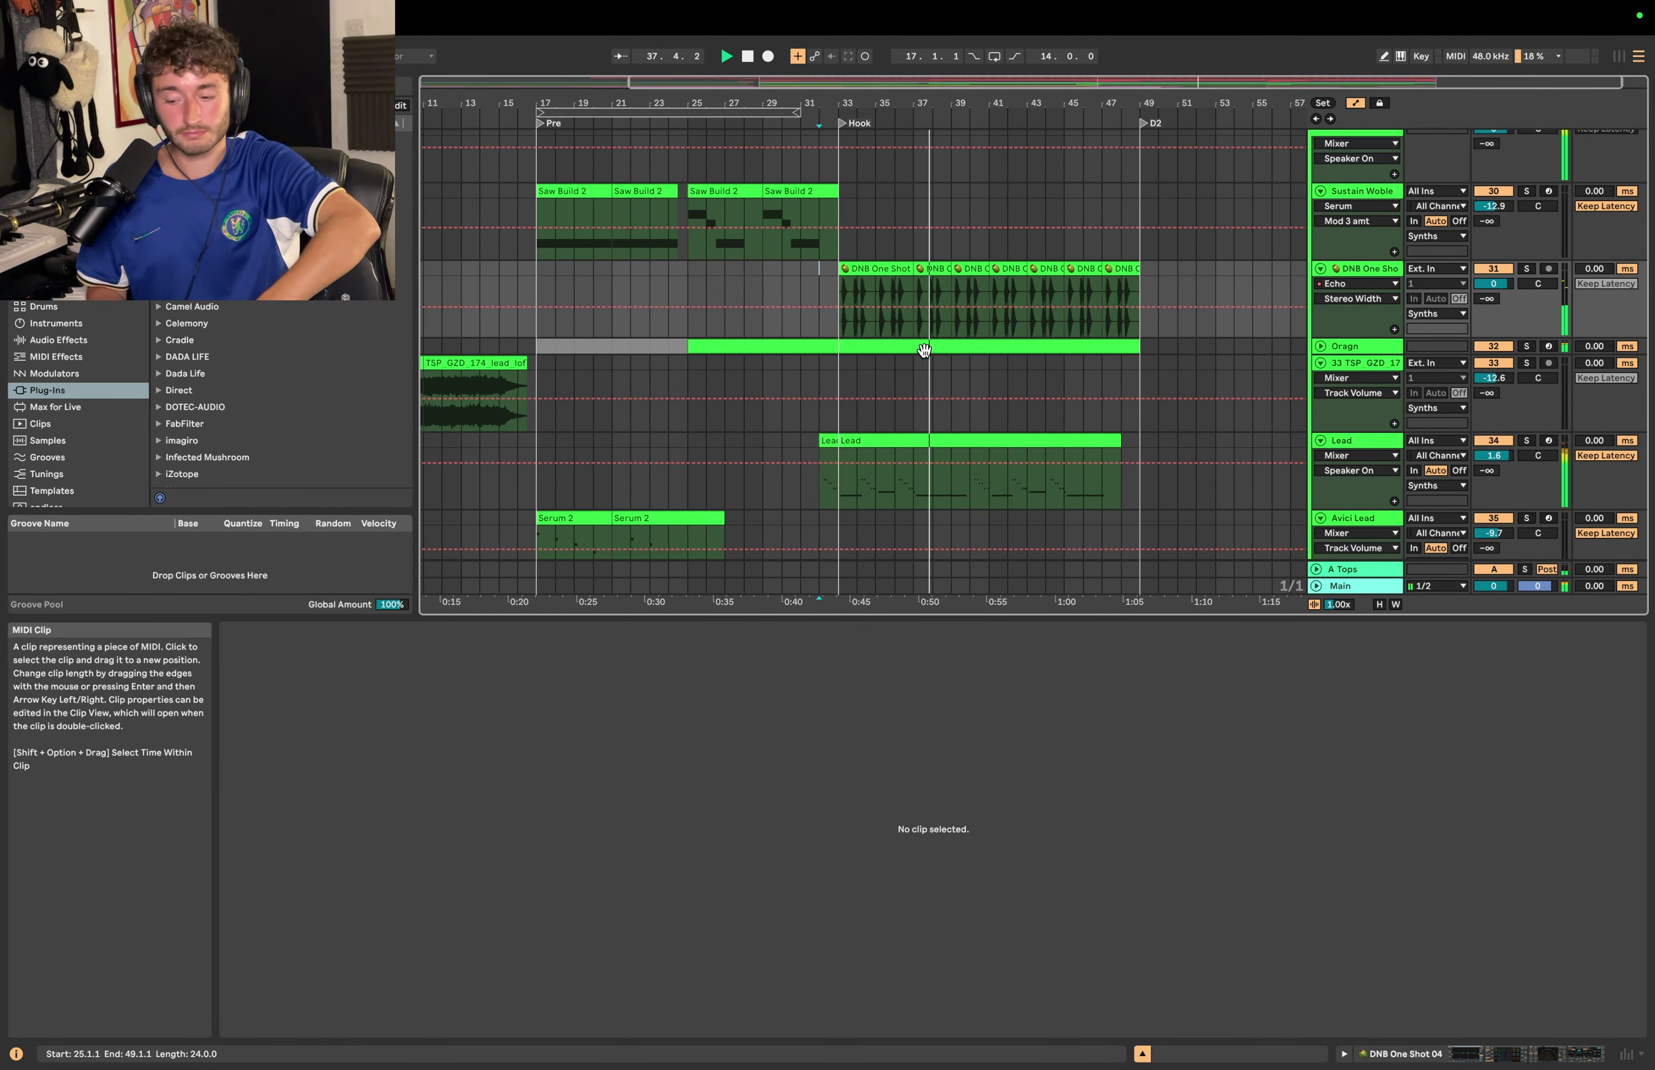
pyautogui.scroll(-8, 924, 351)
pyautogui.hscroll(1, 924, 351)
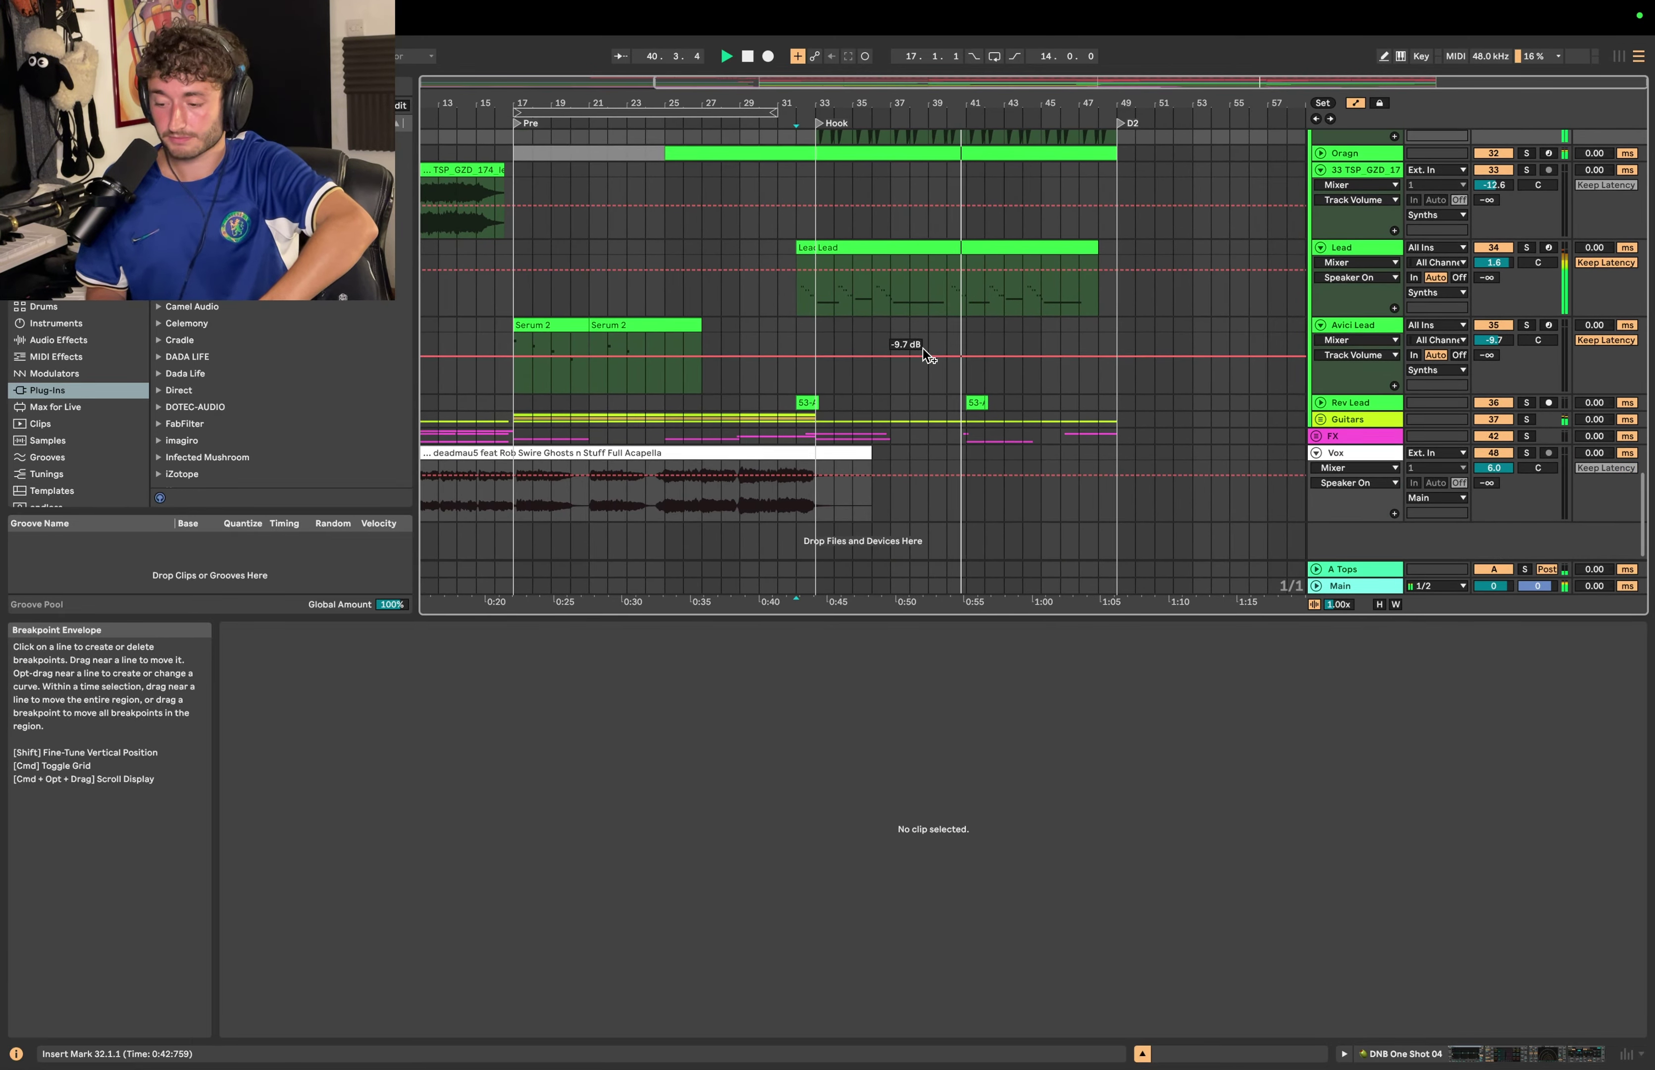
pyautogui.scroll(6, 990, 360)
pyautogui.scroll(8, 995, 365)
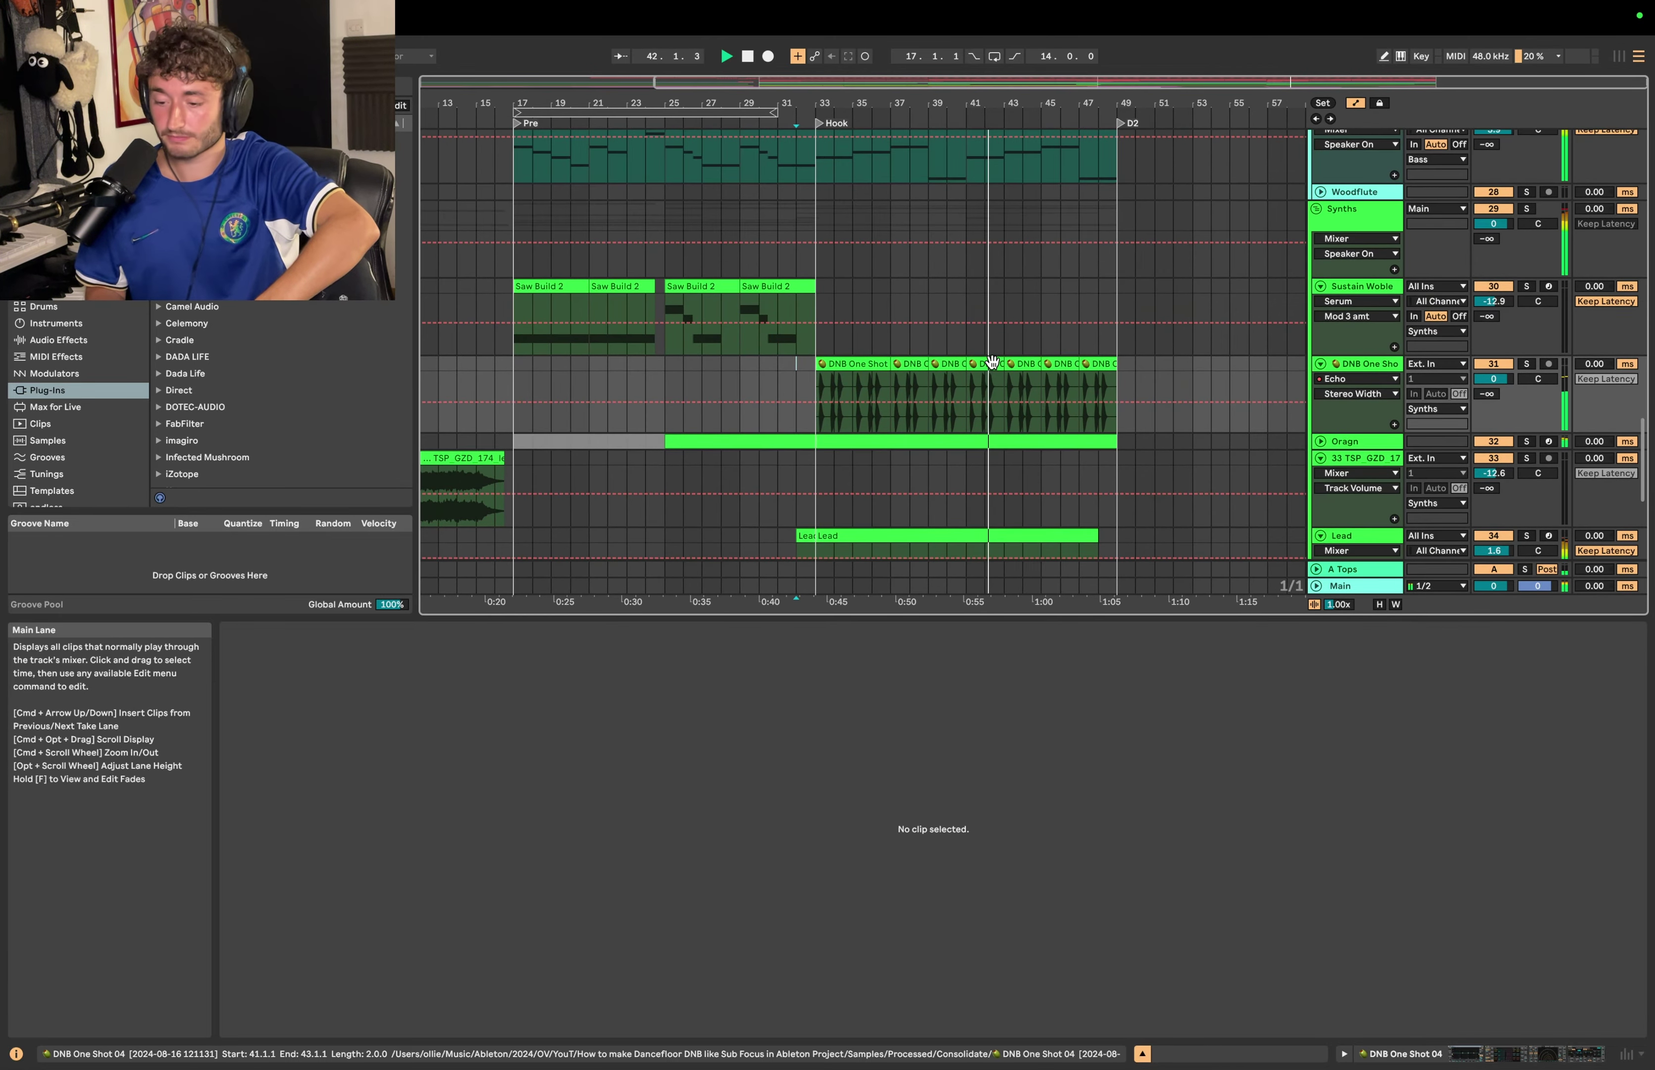
pyautogui.scroll(-1, 993, 363)
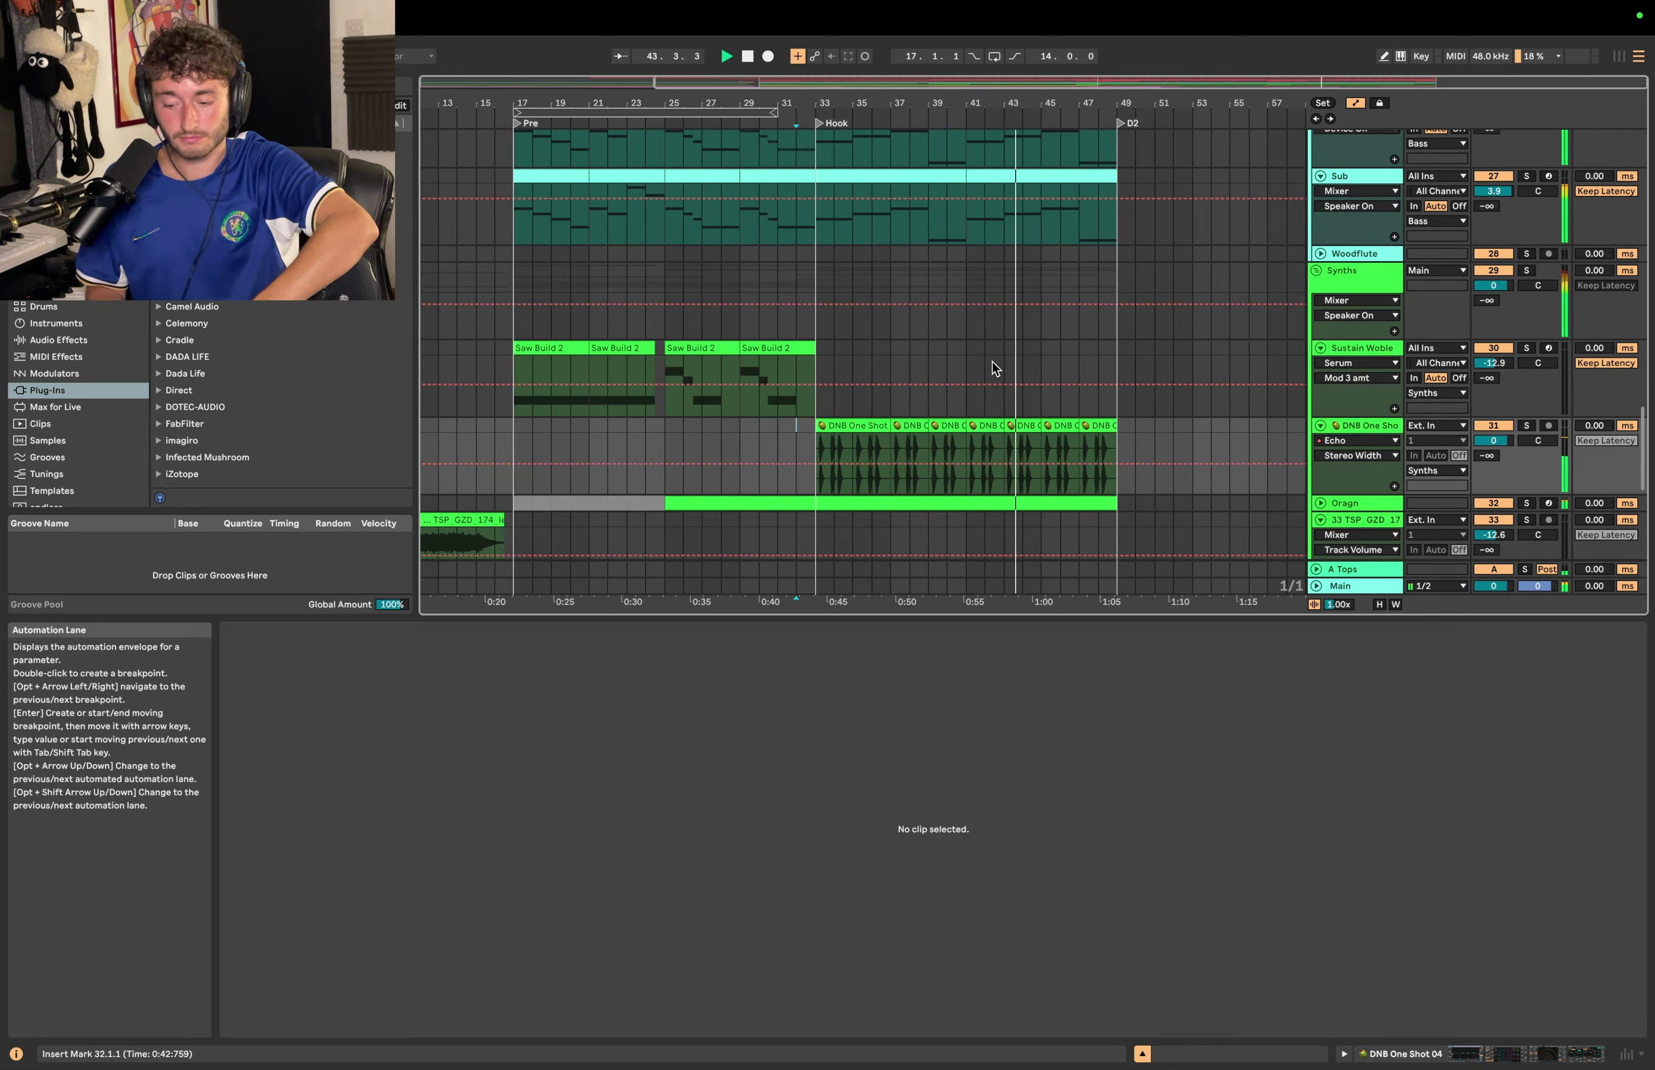
pyautogui.scroll(1, 993, 358)
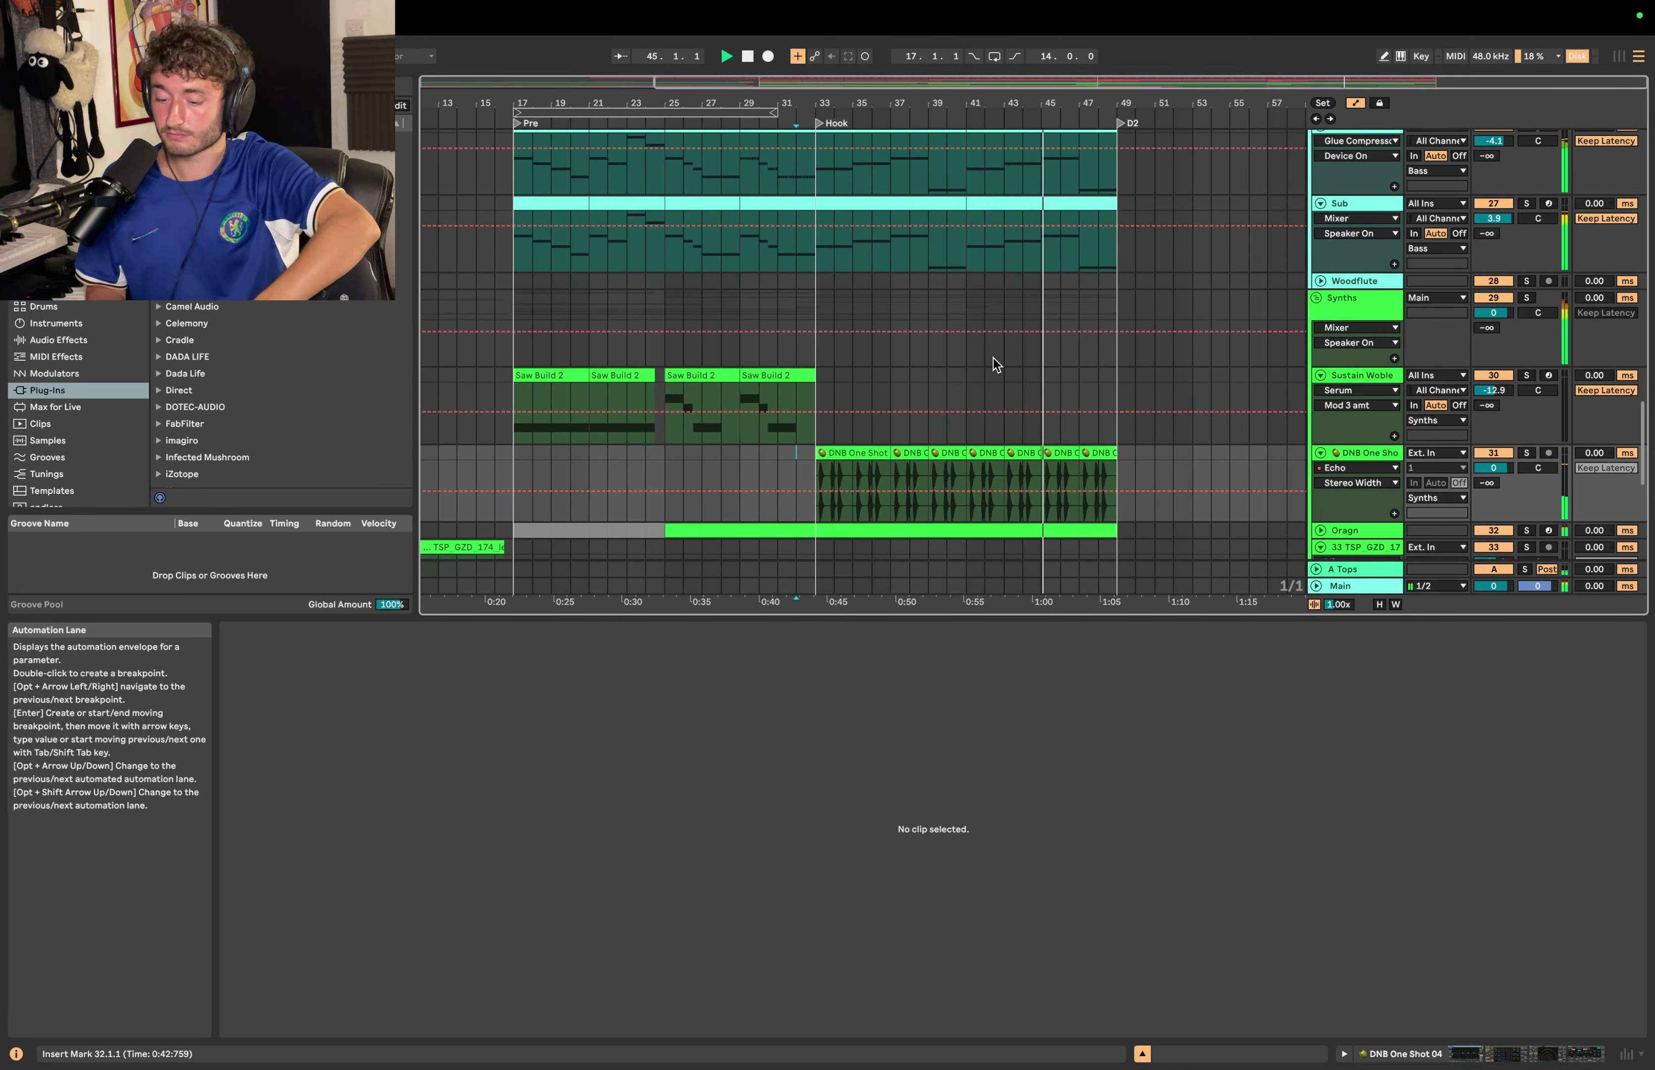